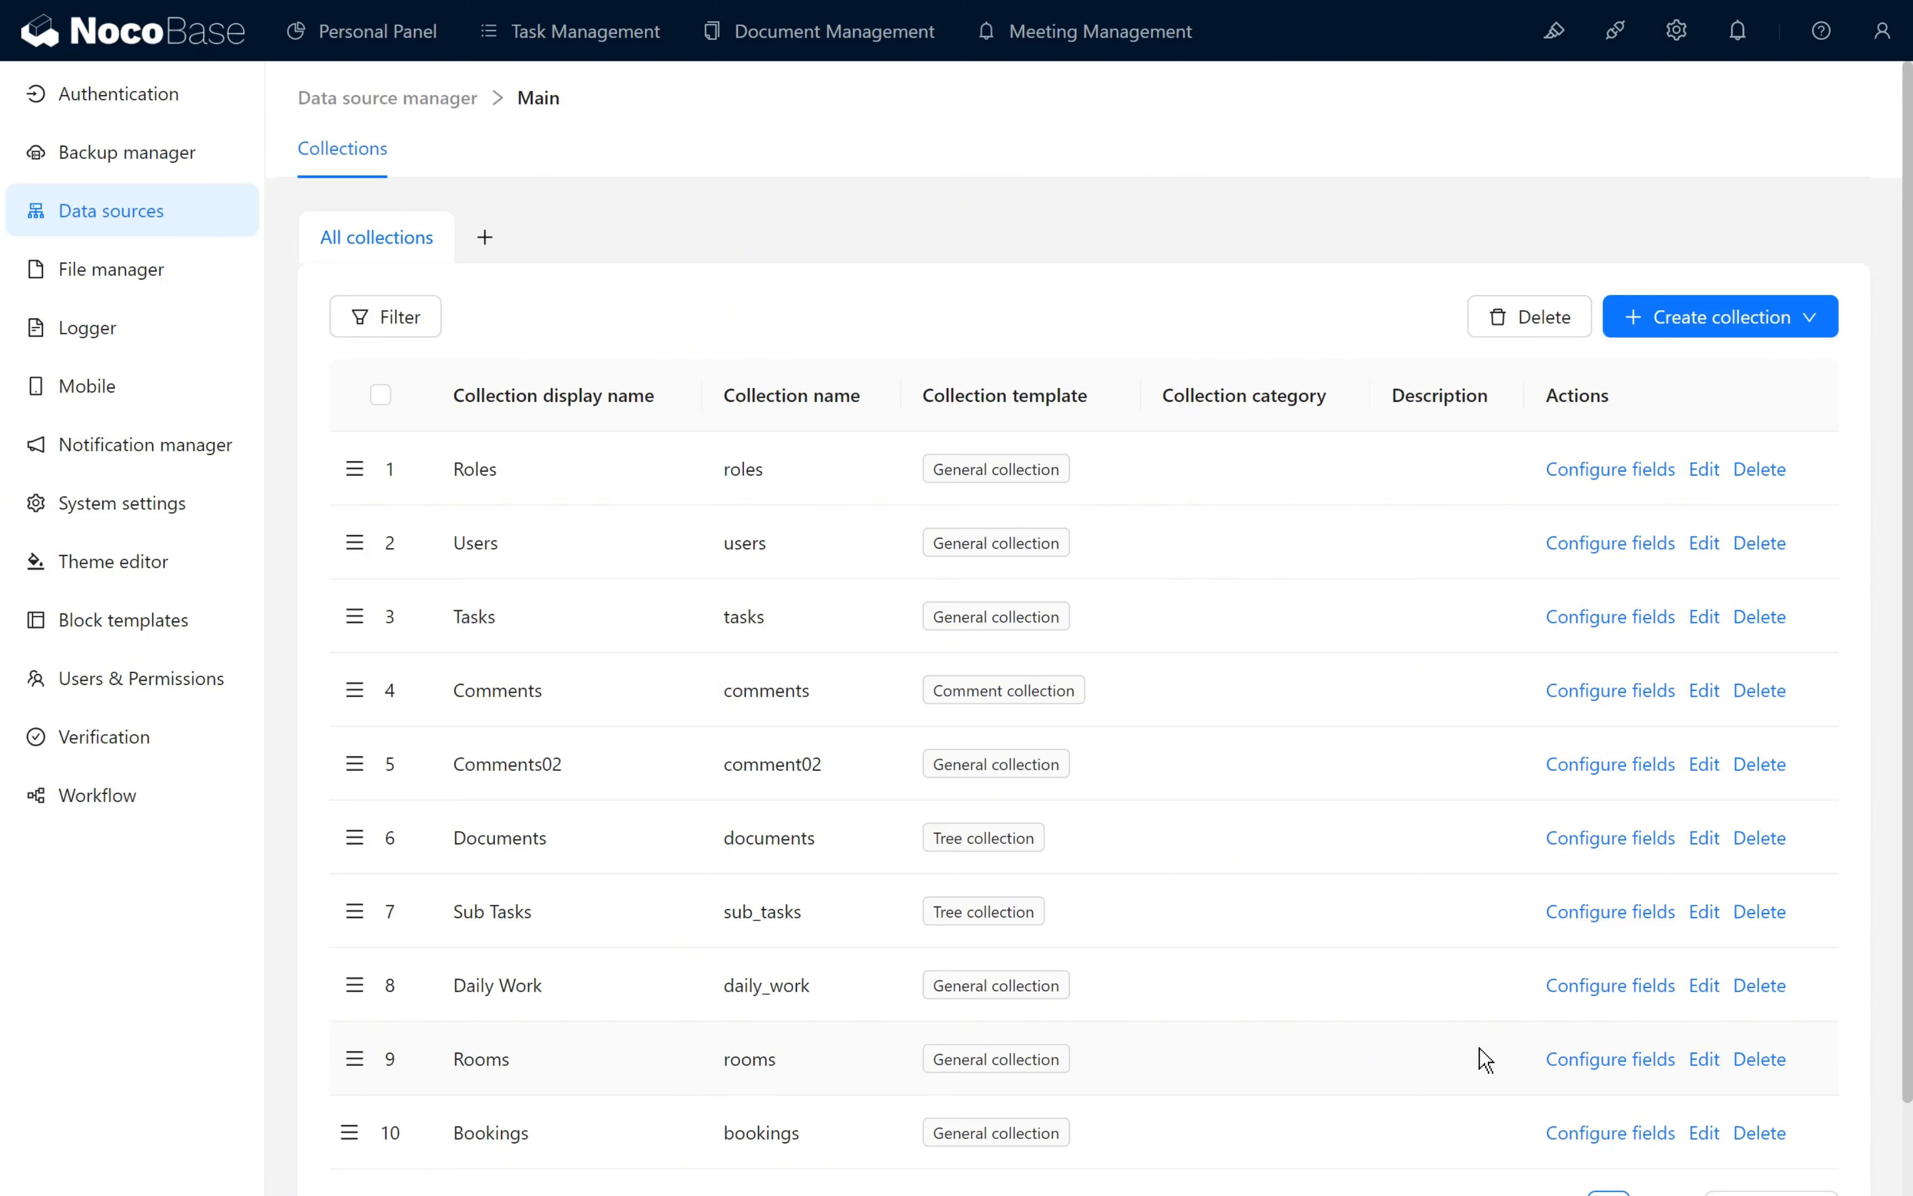
# - Review the field lists of the Rooms and Bookings collections
pyautogui.click(1582, 1060)
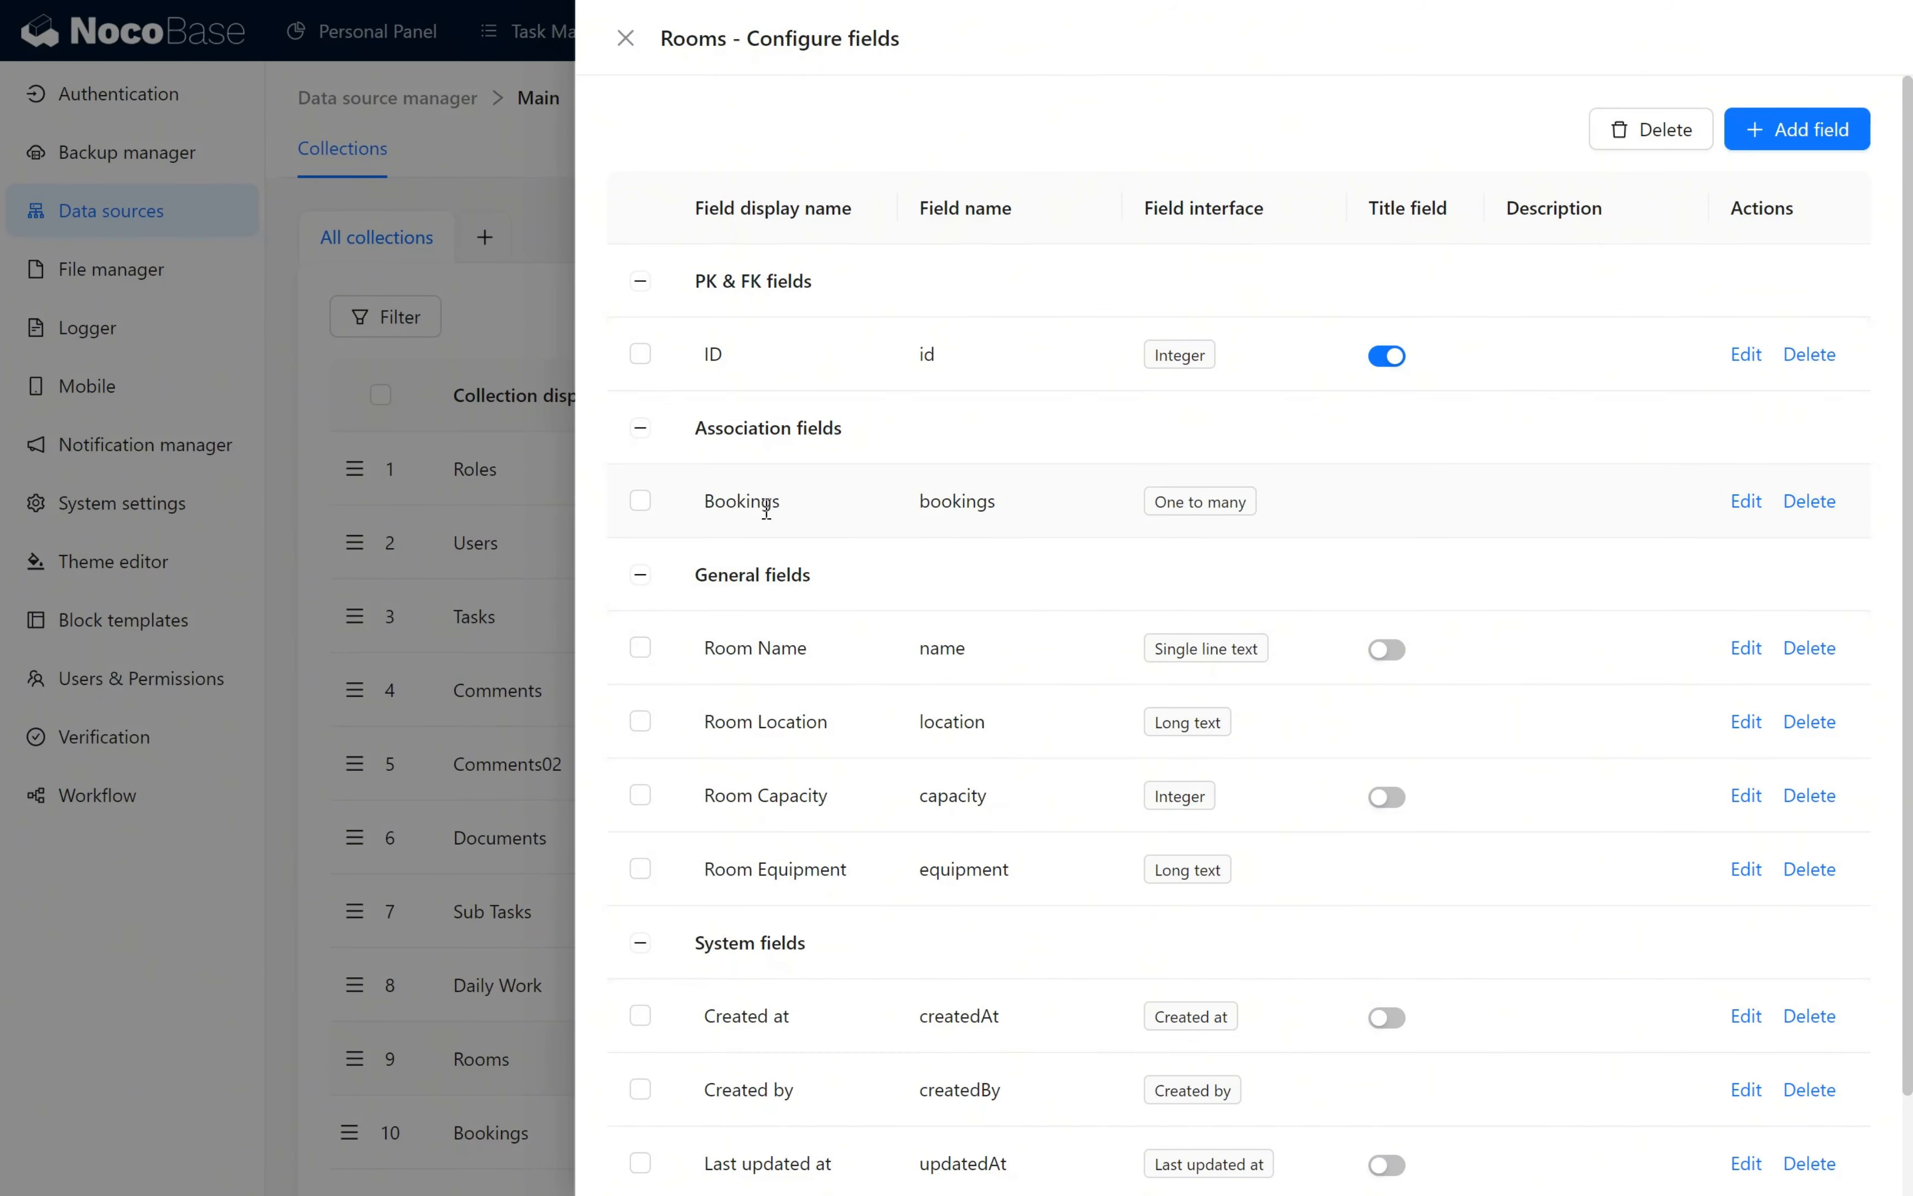
pyautogui.click(451, 819)
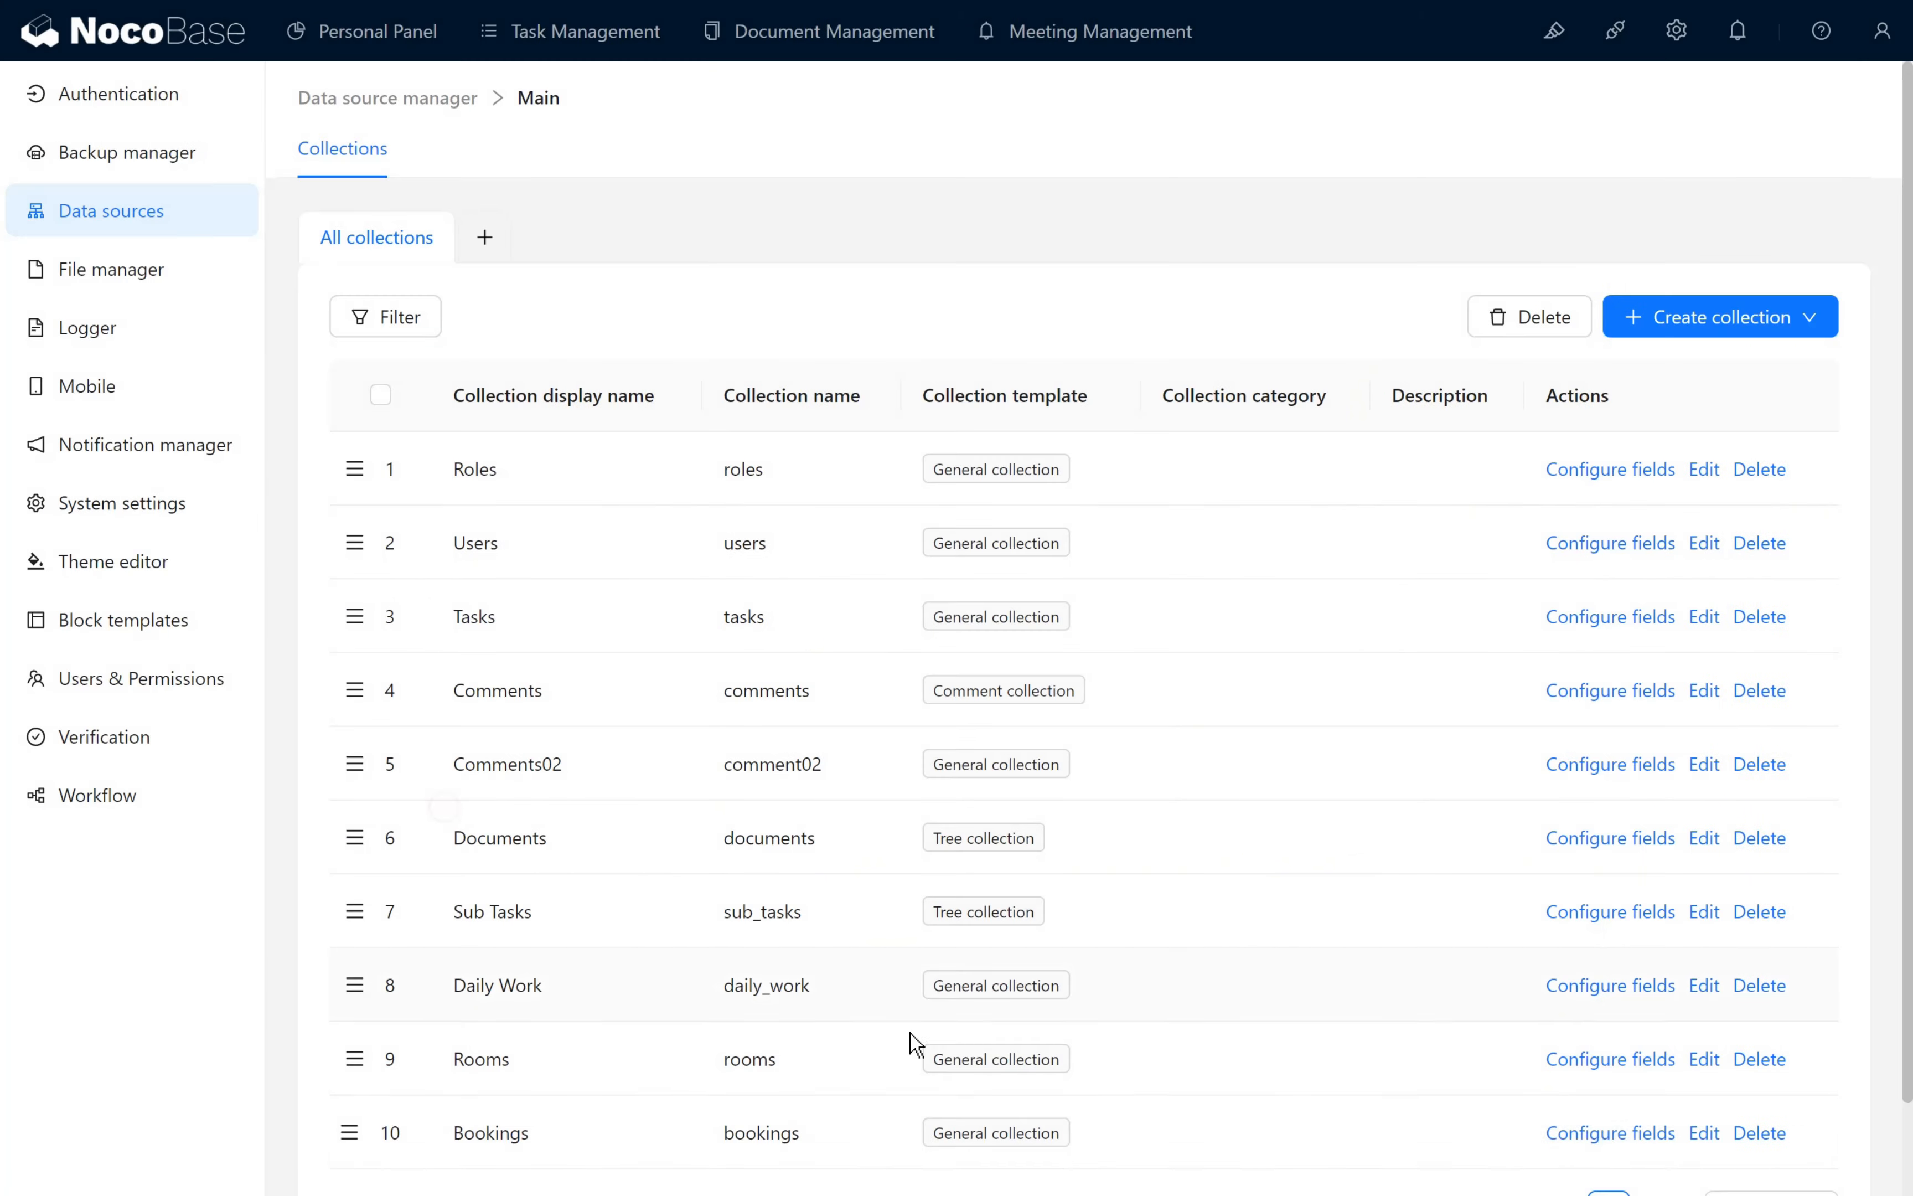
pyautogui.click(1604, 1132)
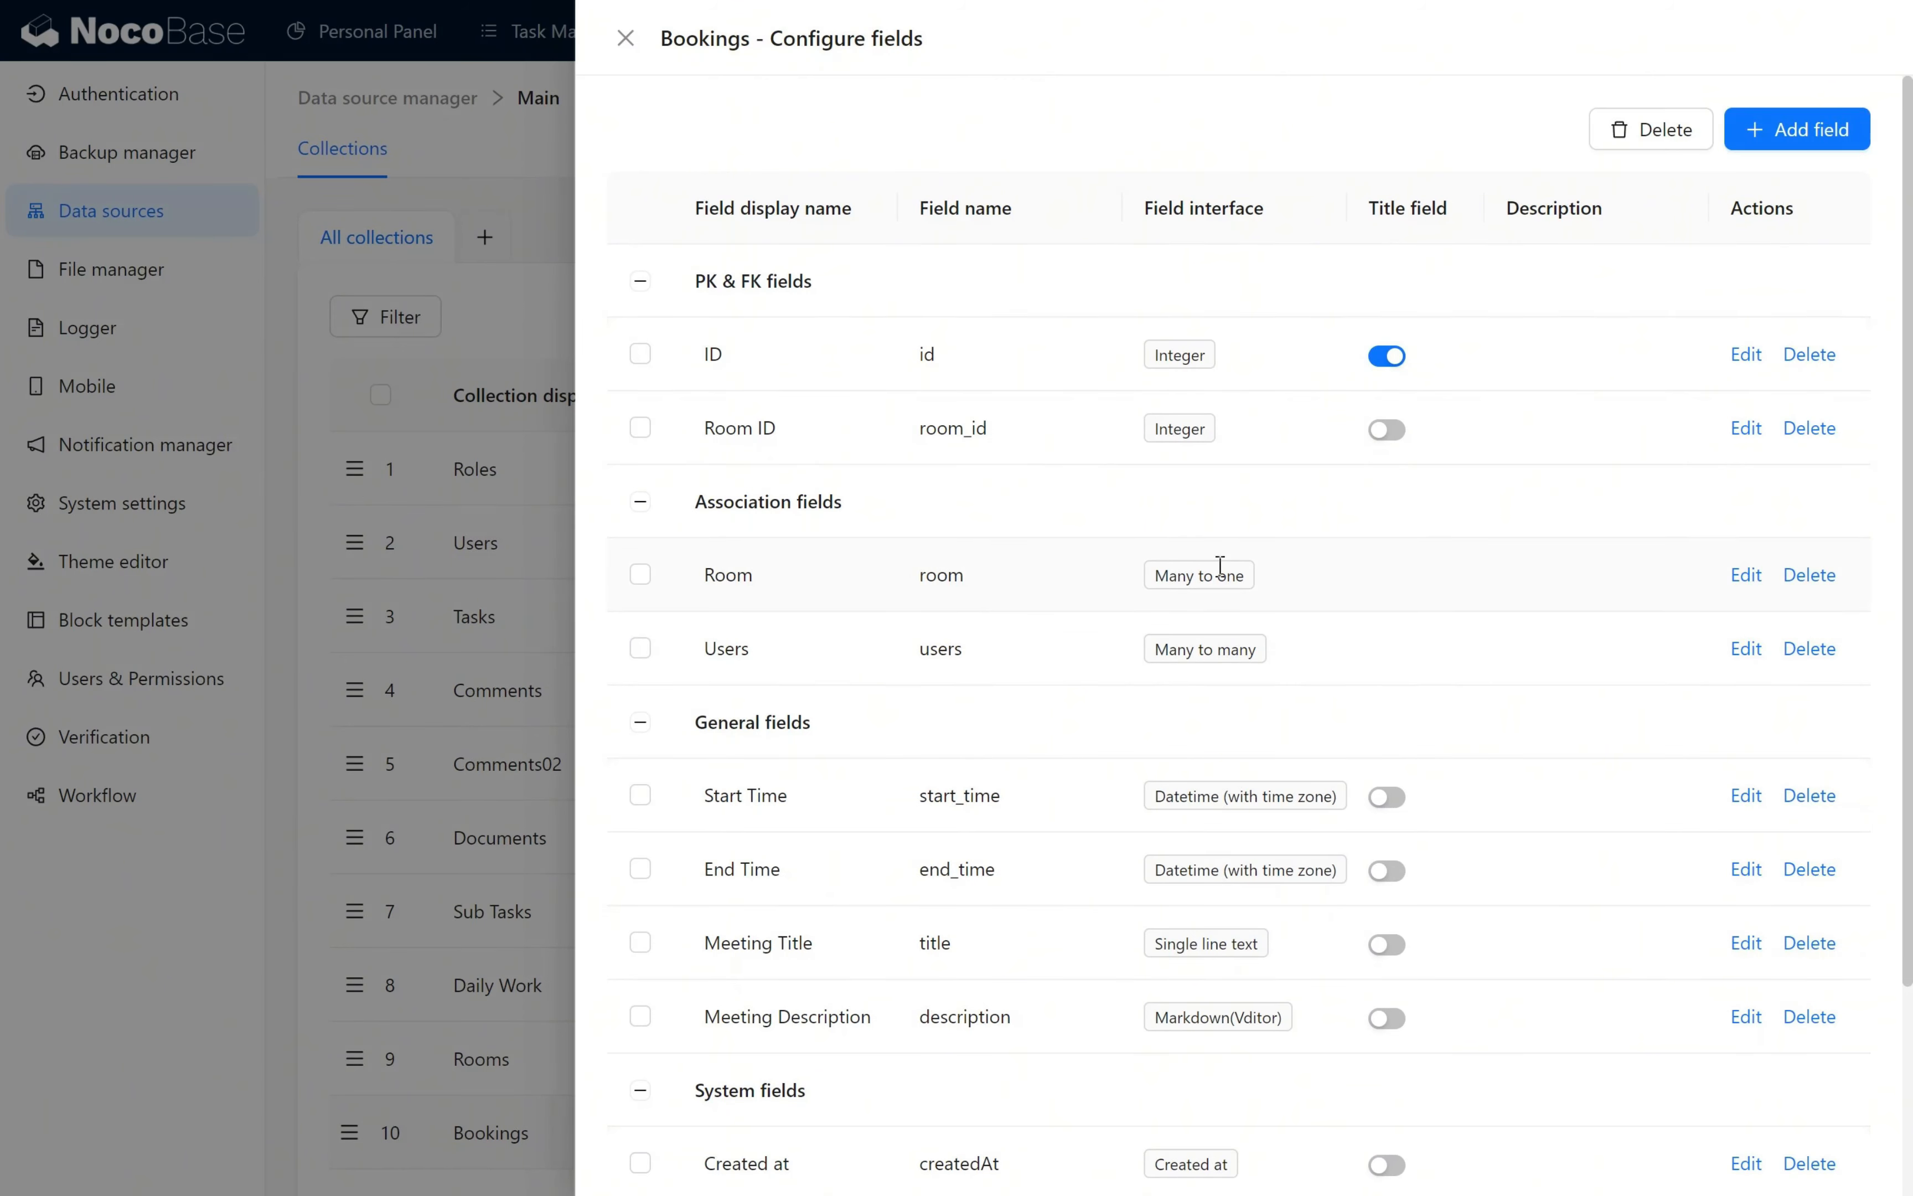
# - Examine the relationship settings of the Room many-to-one field in the Bookings collection
pyautogui.click(1747, 577)
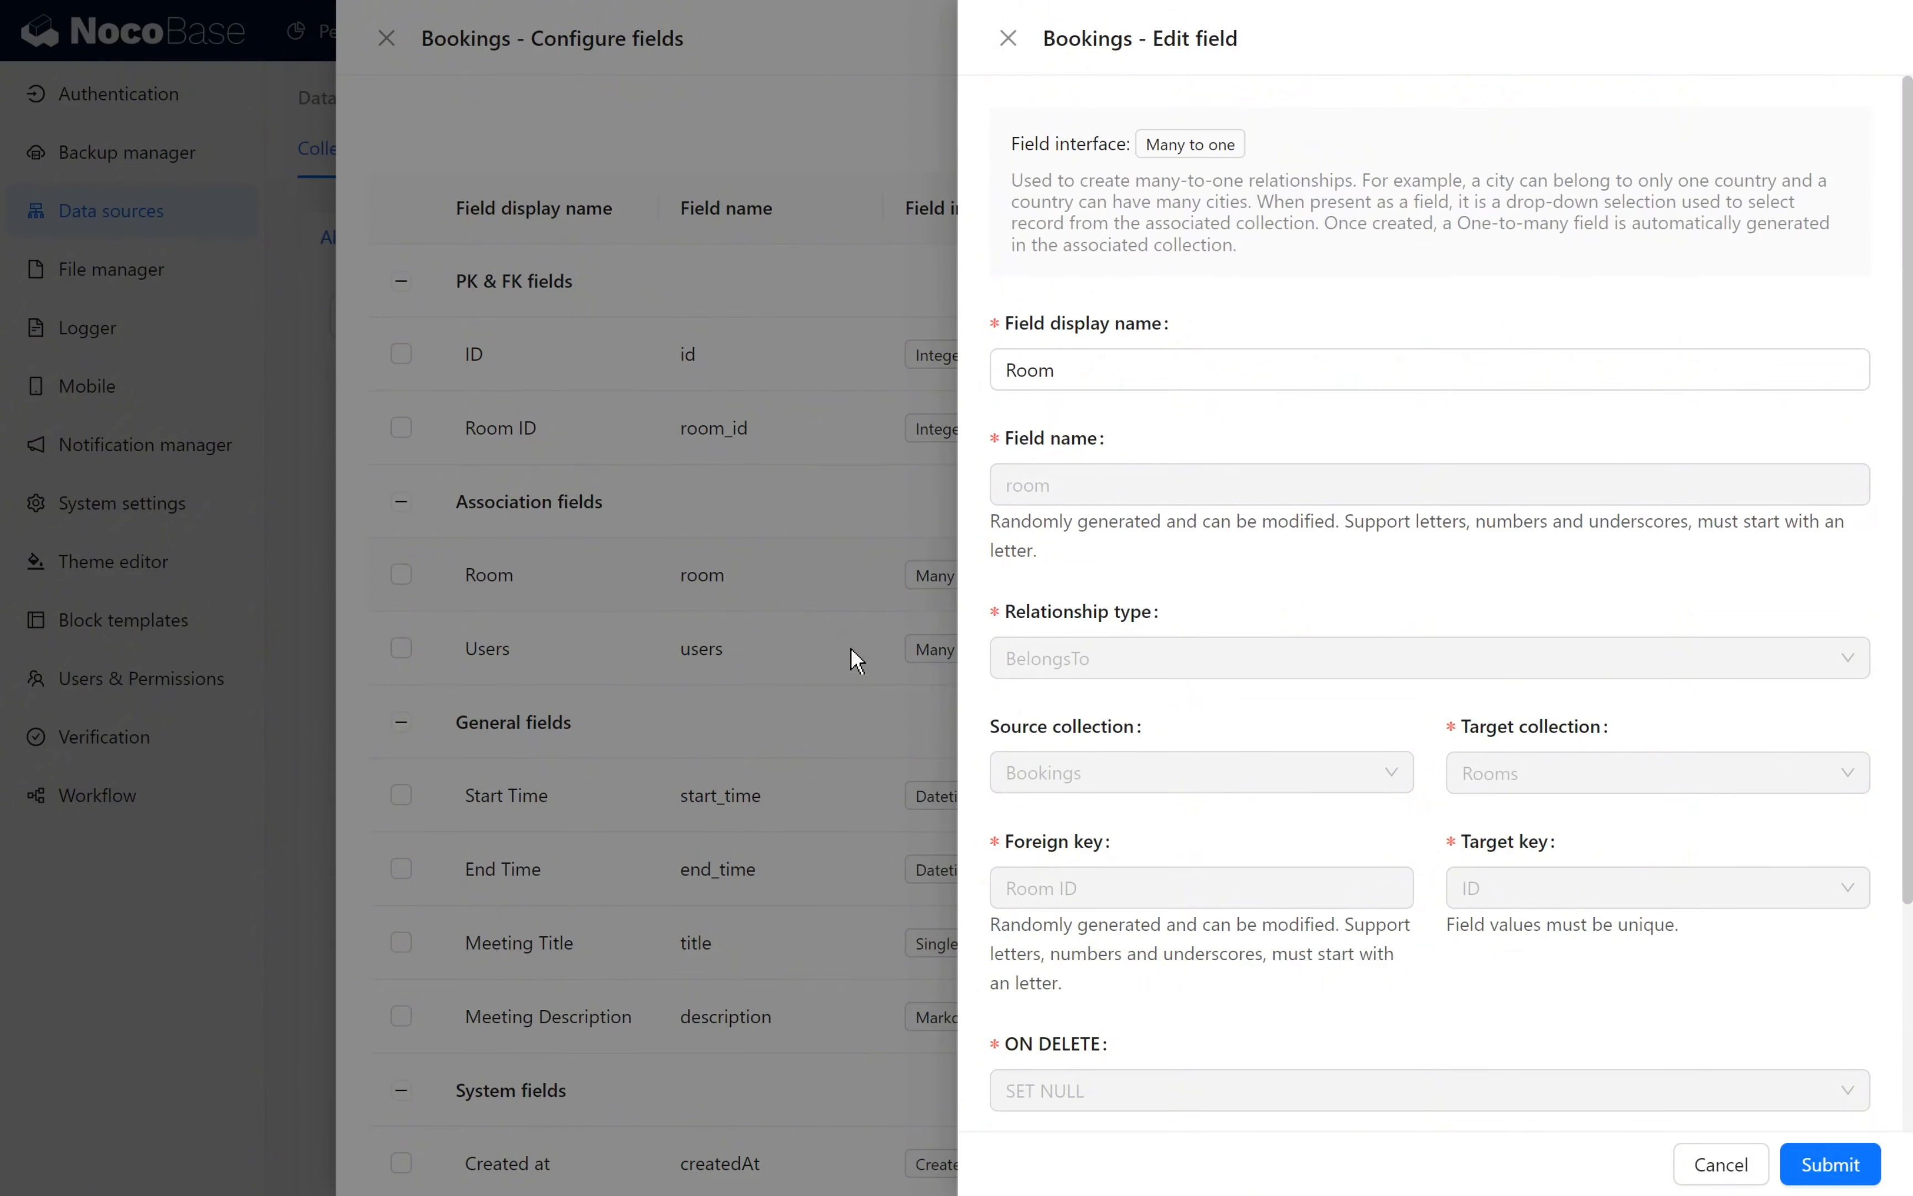
pyautogui.scroll(-3, 1285, 631)
pyautogui.scroll(3, 1285, 631)
pyautogui.click(794, 538)
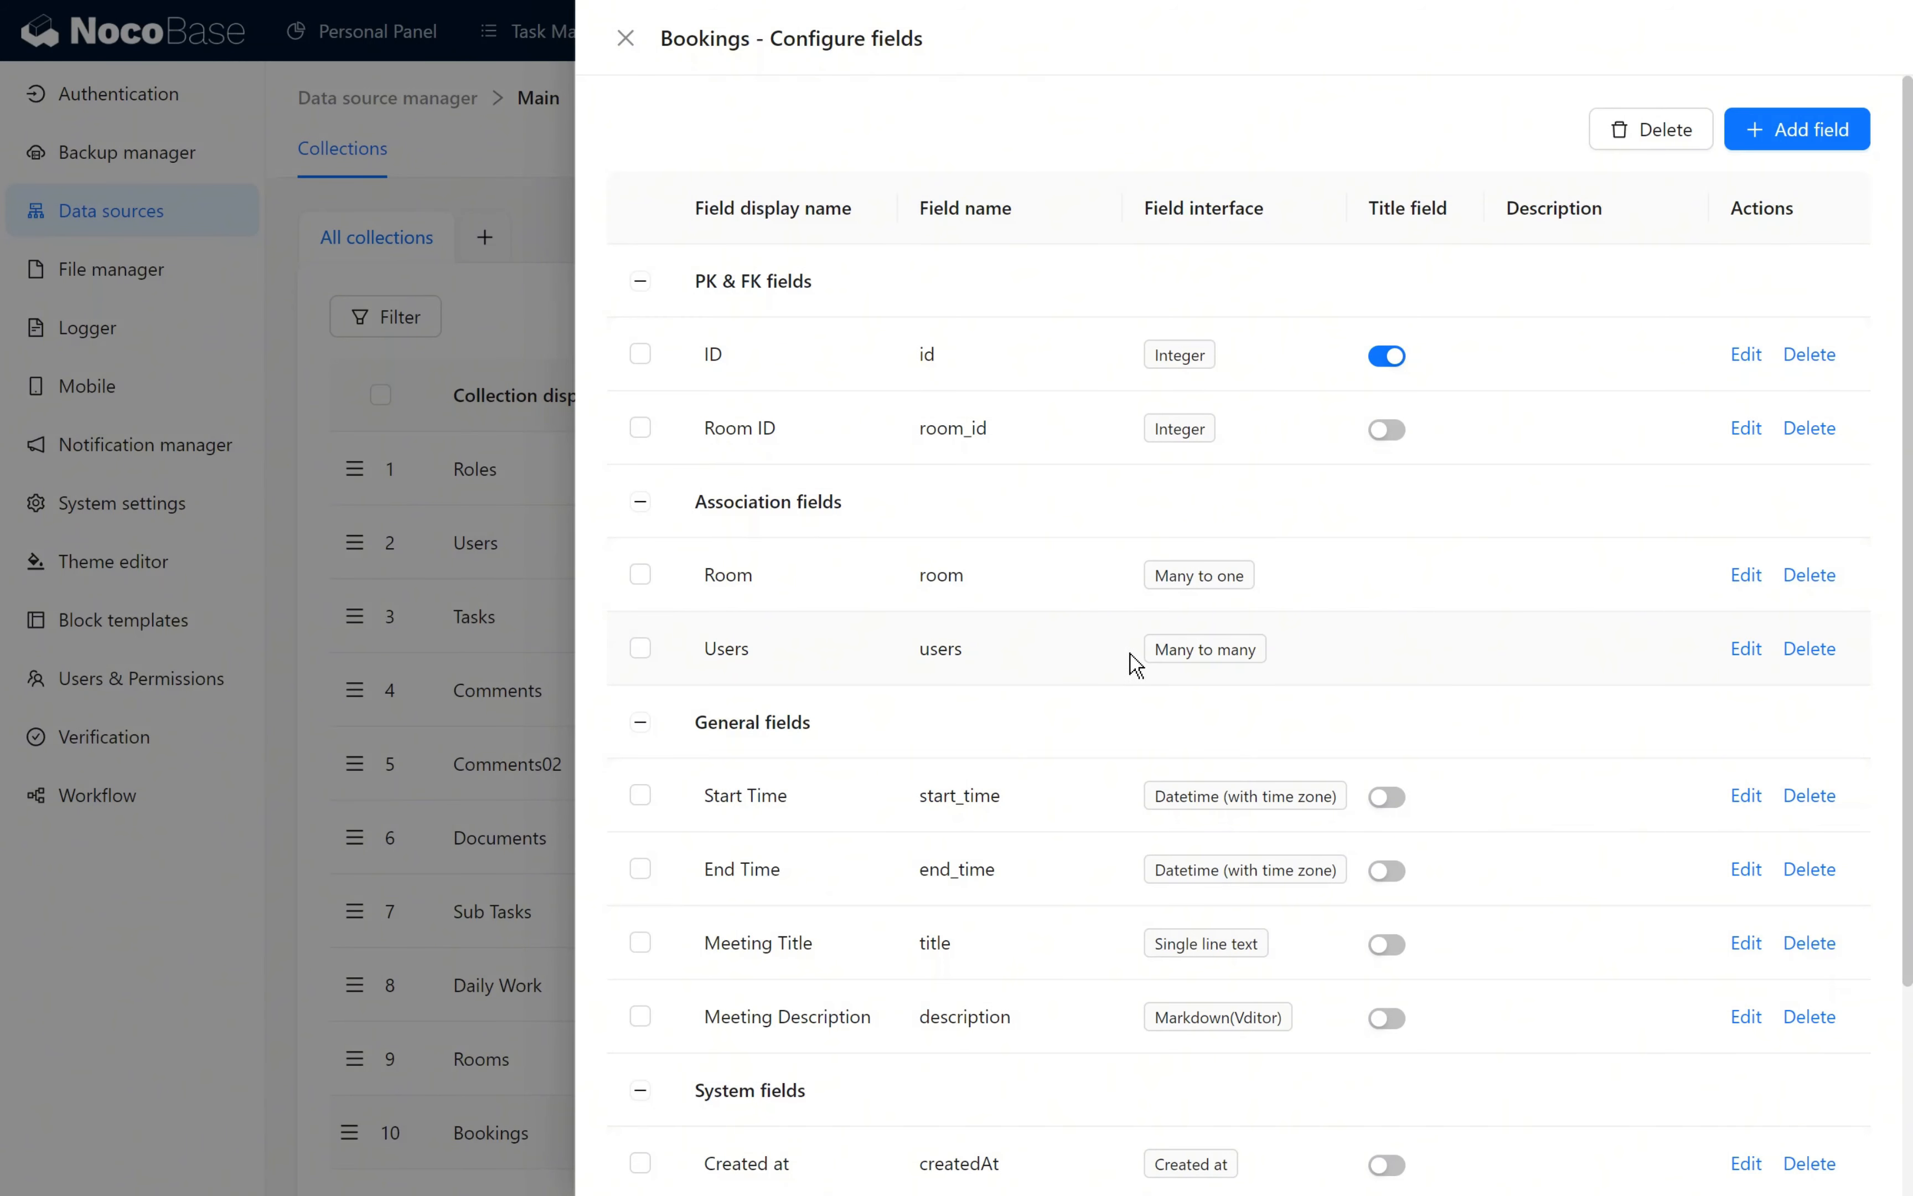
# - Examine the Bookings collection's Users many-to-many field, including its through collection and foreign keys
pyautogui.click(1745, 653)
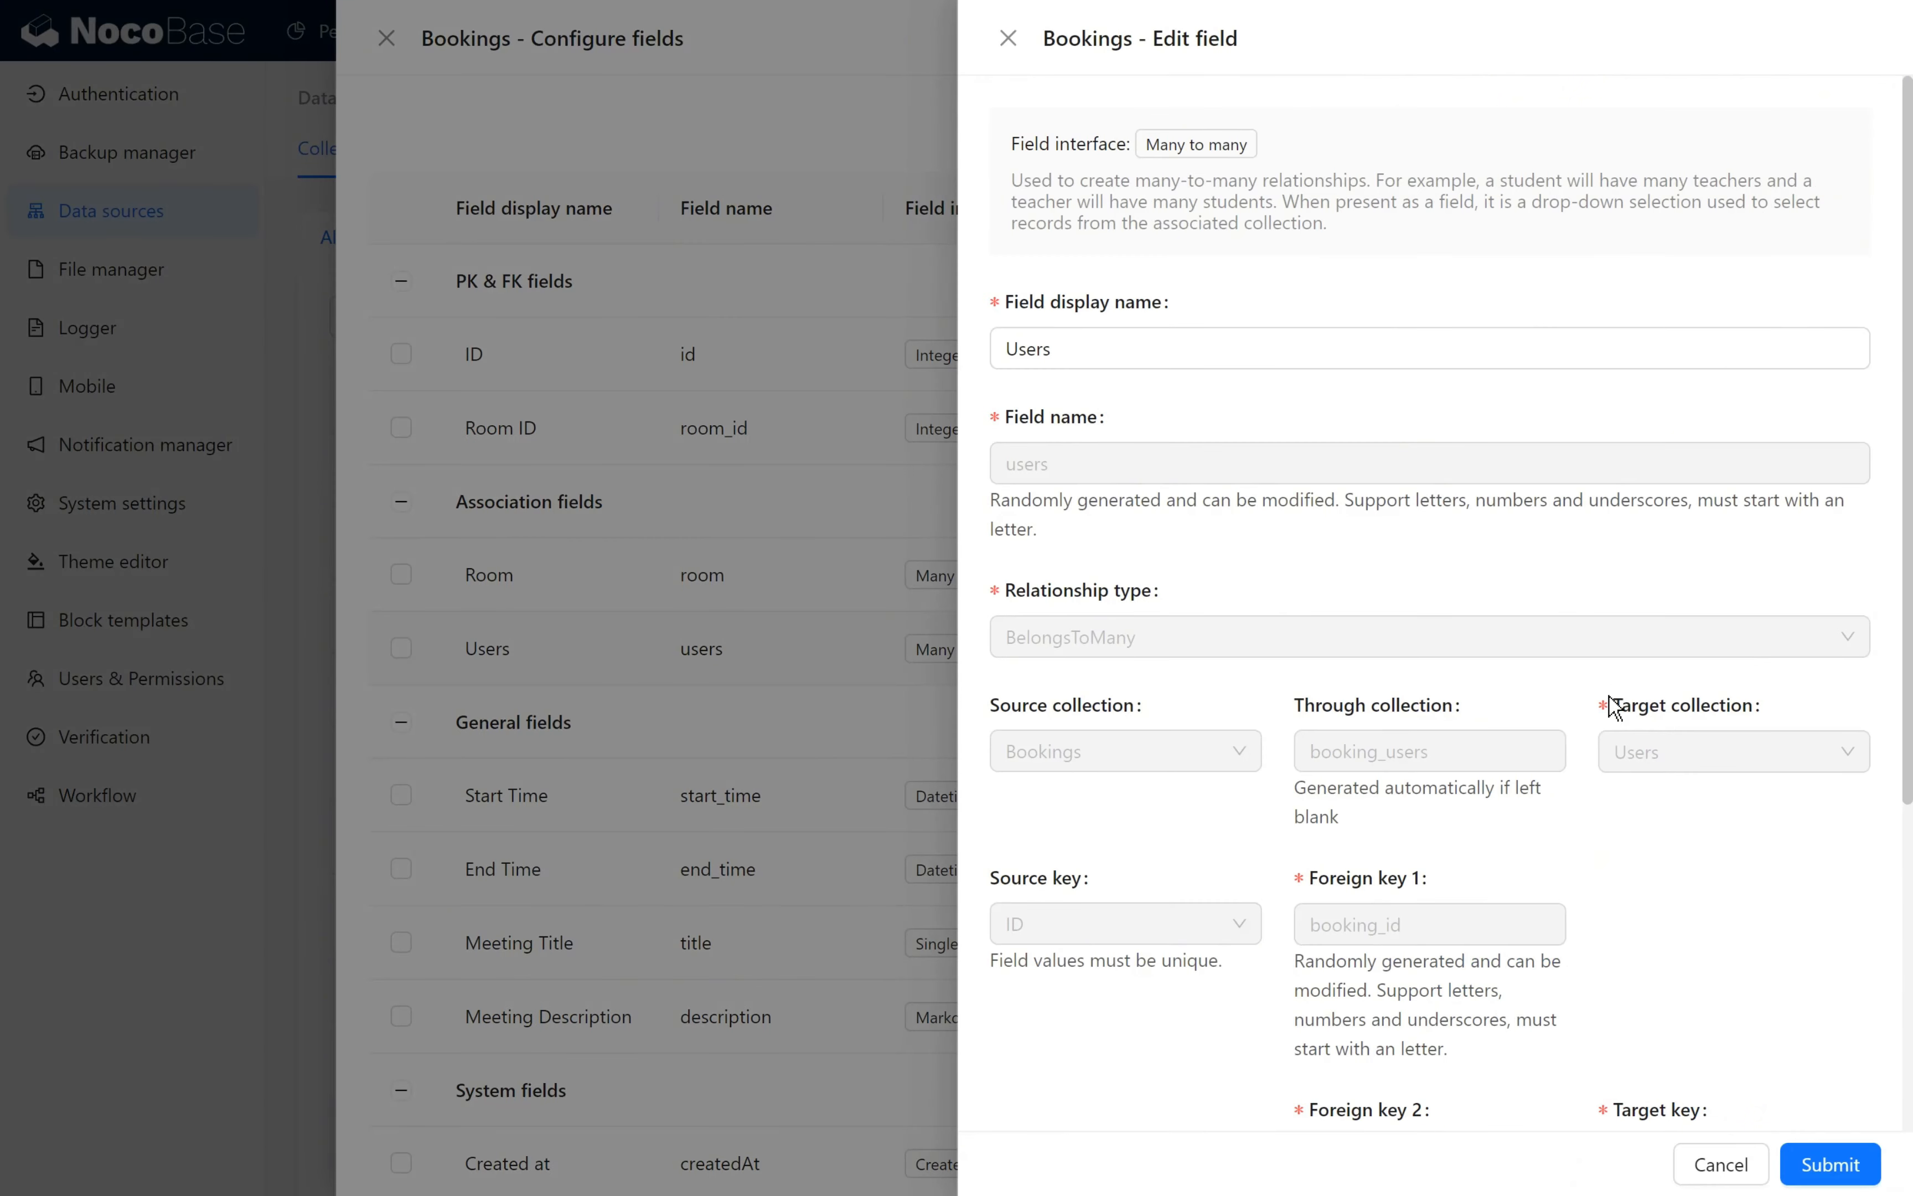
pyautogui.scroll(-2, 1605, 712)
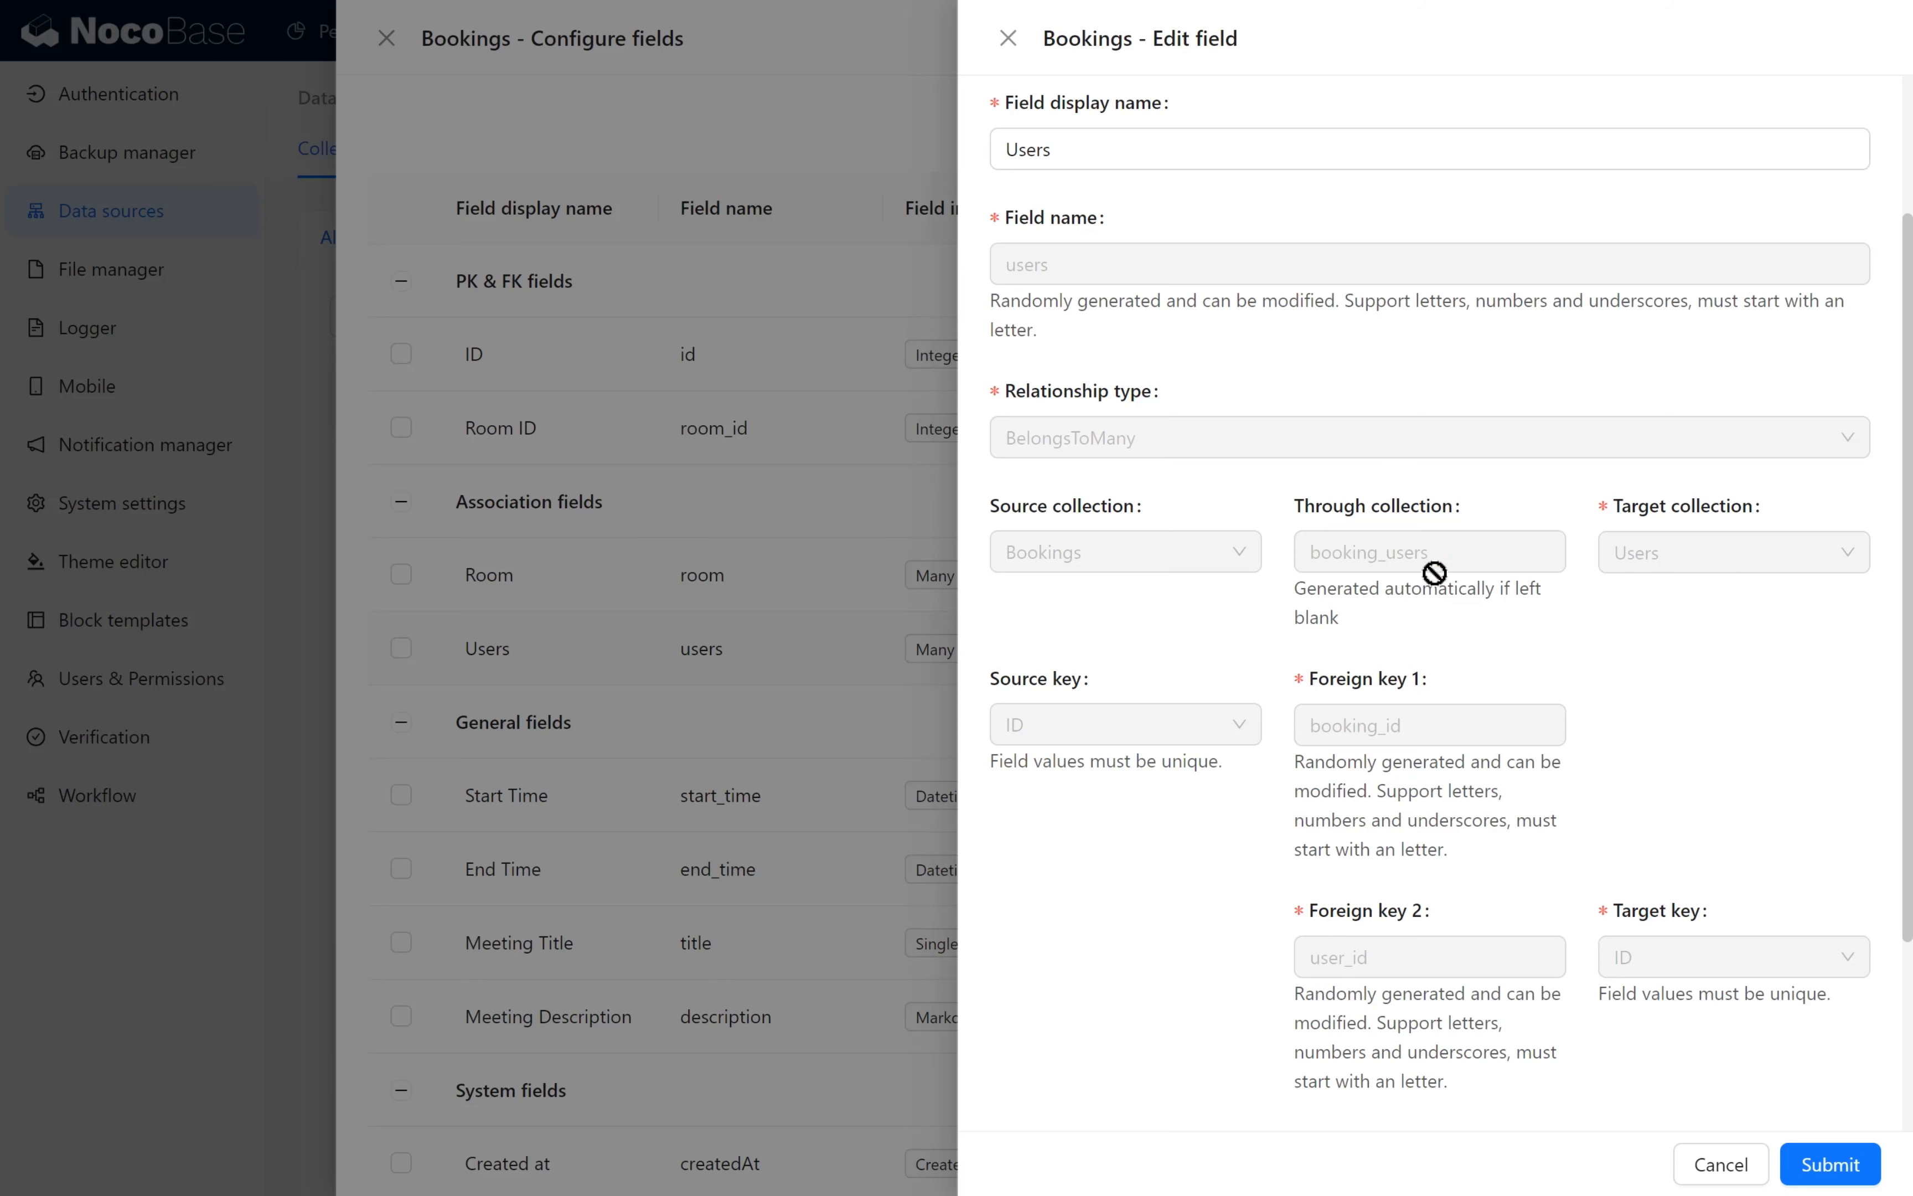
pyautogui.moveTo(1430, 568); pyautogui.dragTo(1309, 569)
pyautogui.click(1309, 570)
pyautogui.scroll(-3, 1191, 918)
pyautogui.click(760, 912)
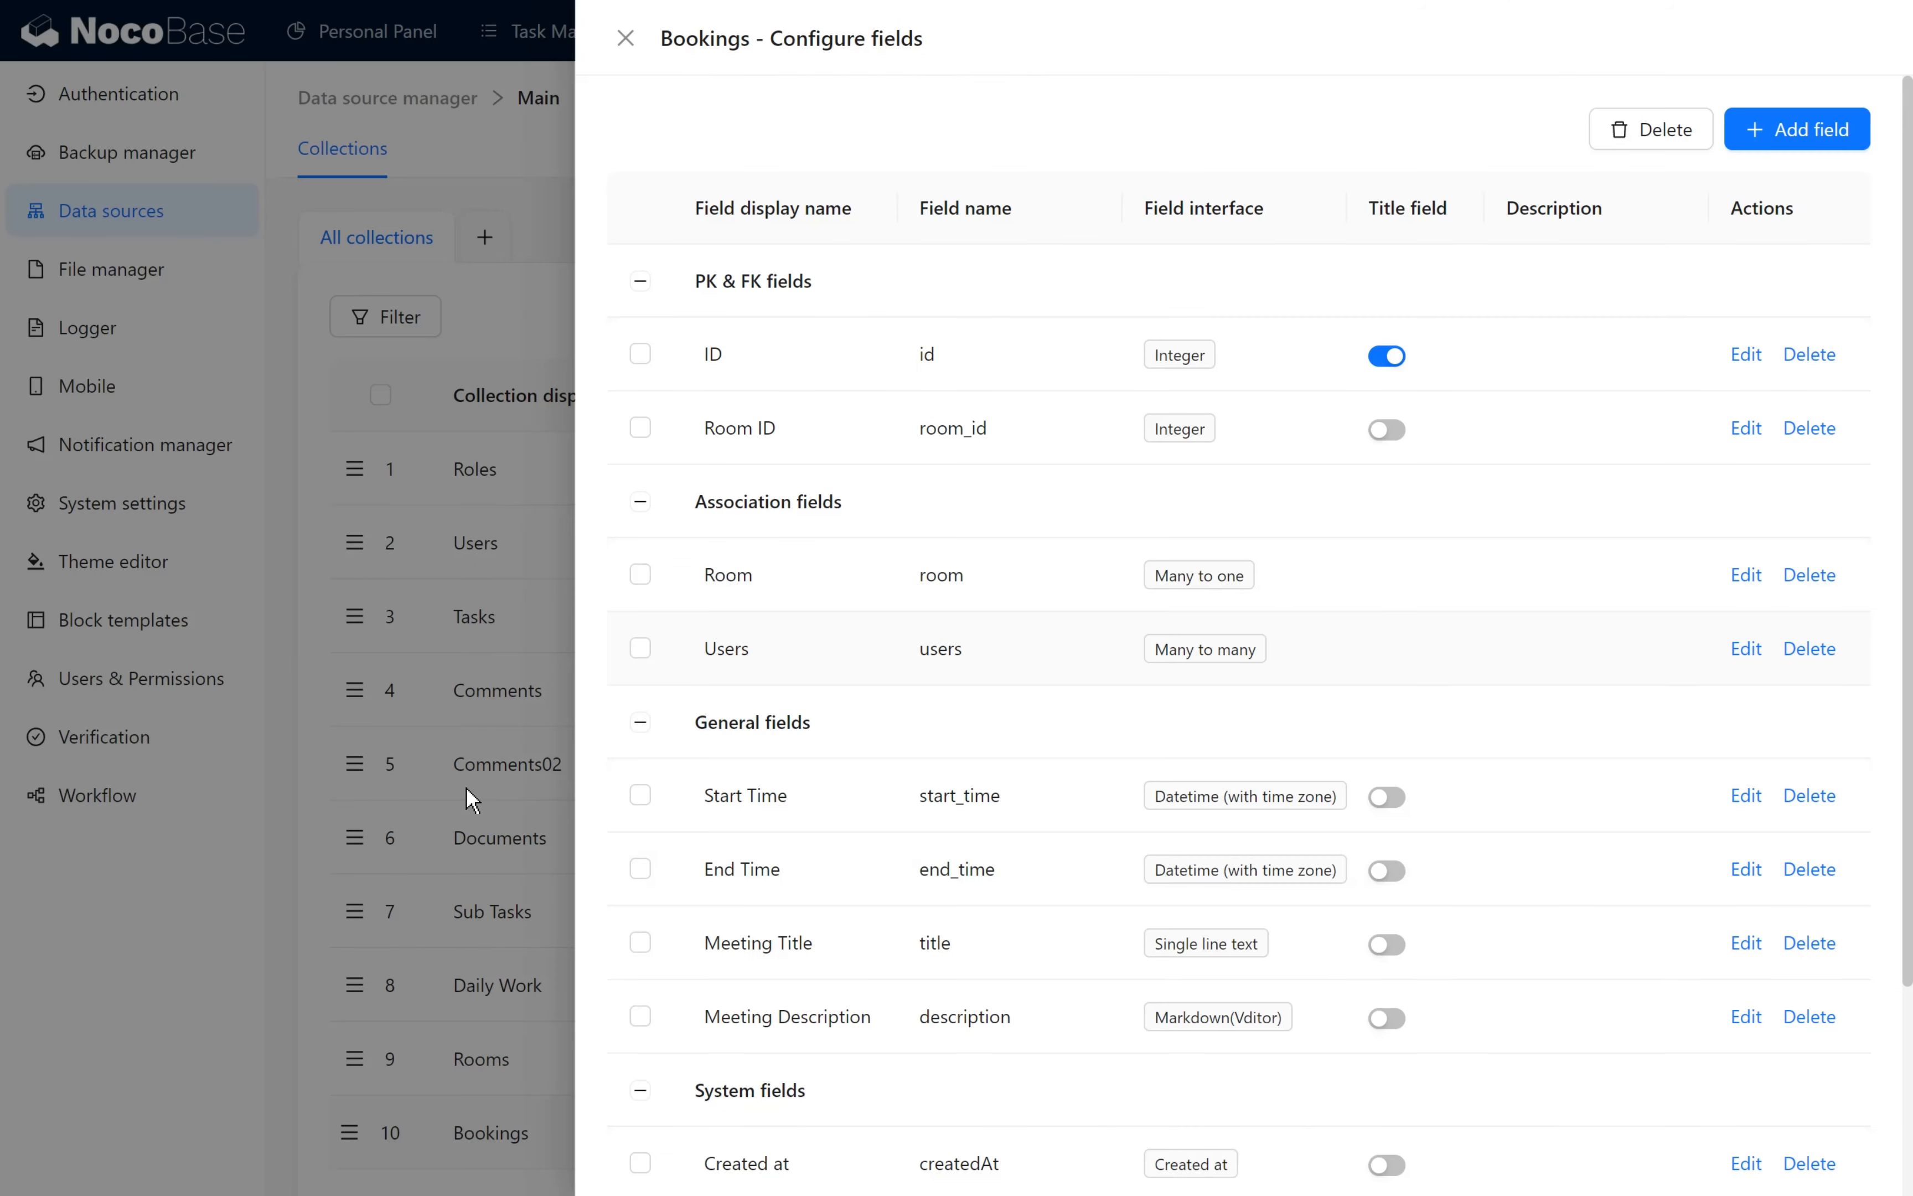
# - Recheck the through collection of the Bookings Users field and return to the collection list
pyautogui.click(1744, 648)
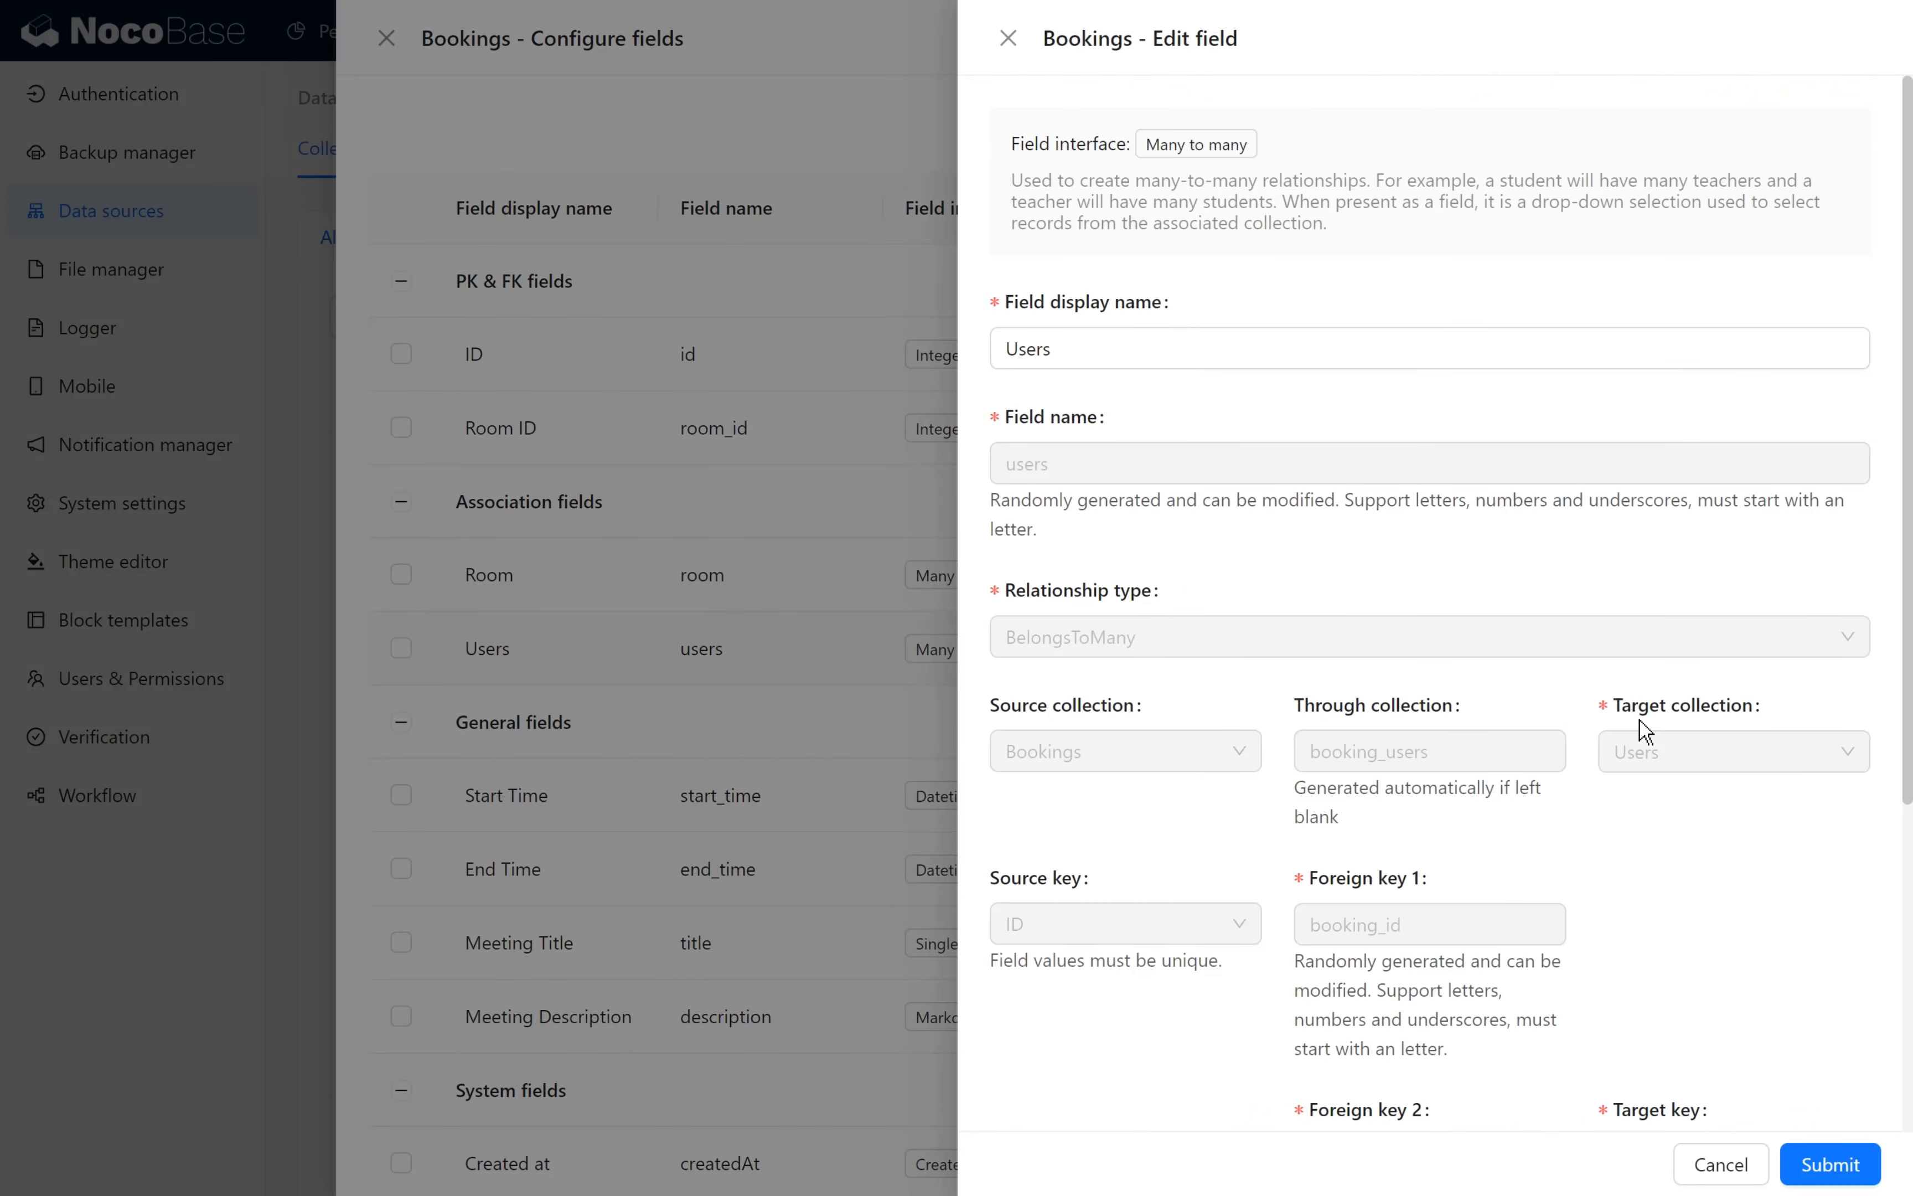
pyautogui.scroll(-5, 1554, 863)
pyautogui.scroll(3, 1338, 659)
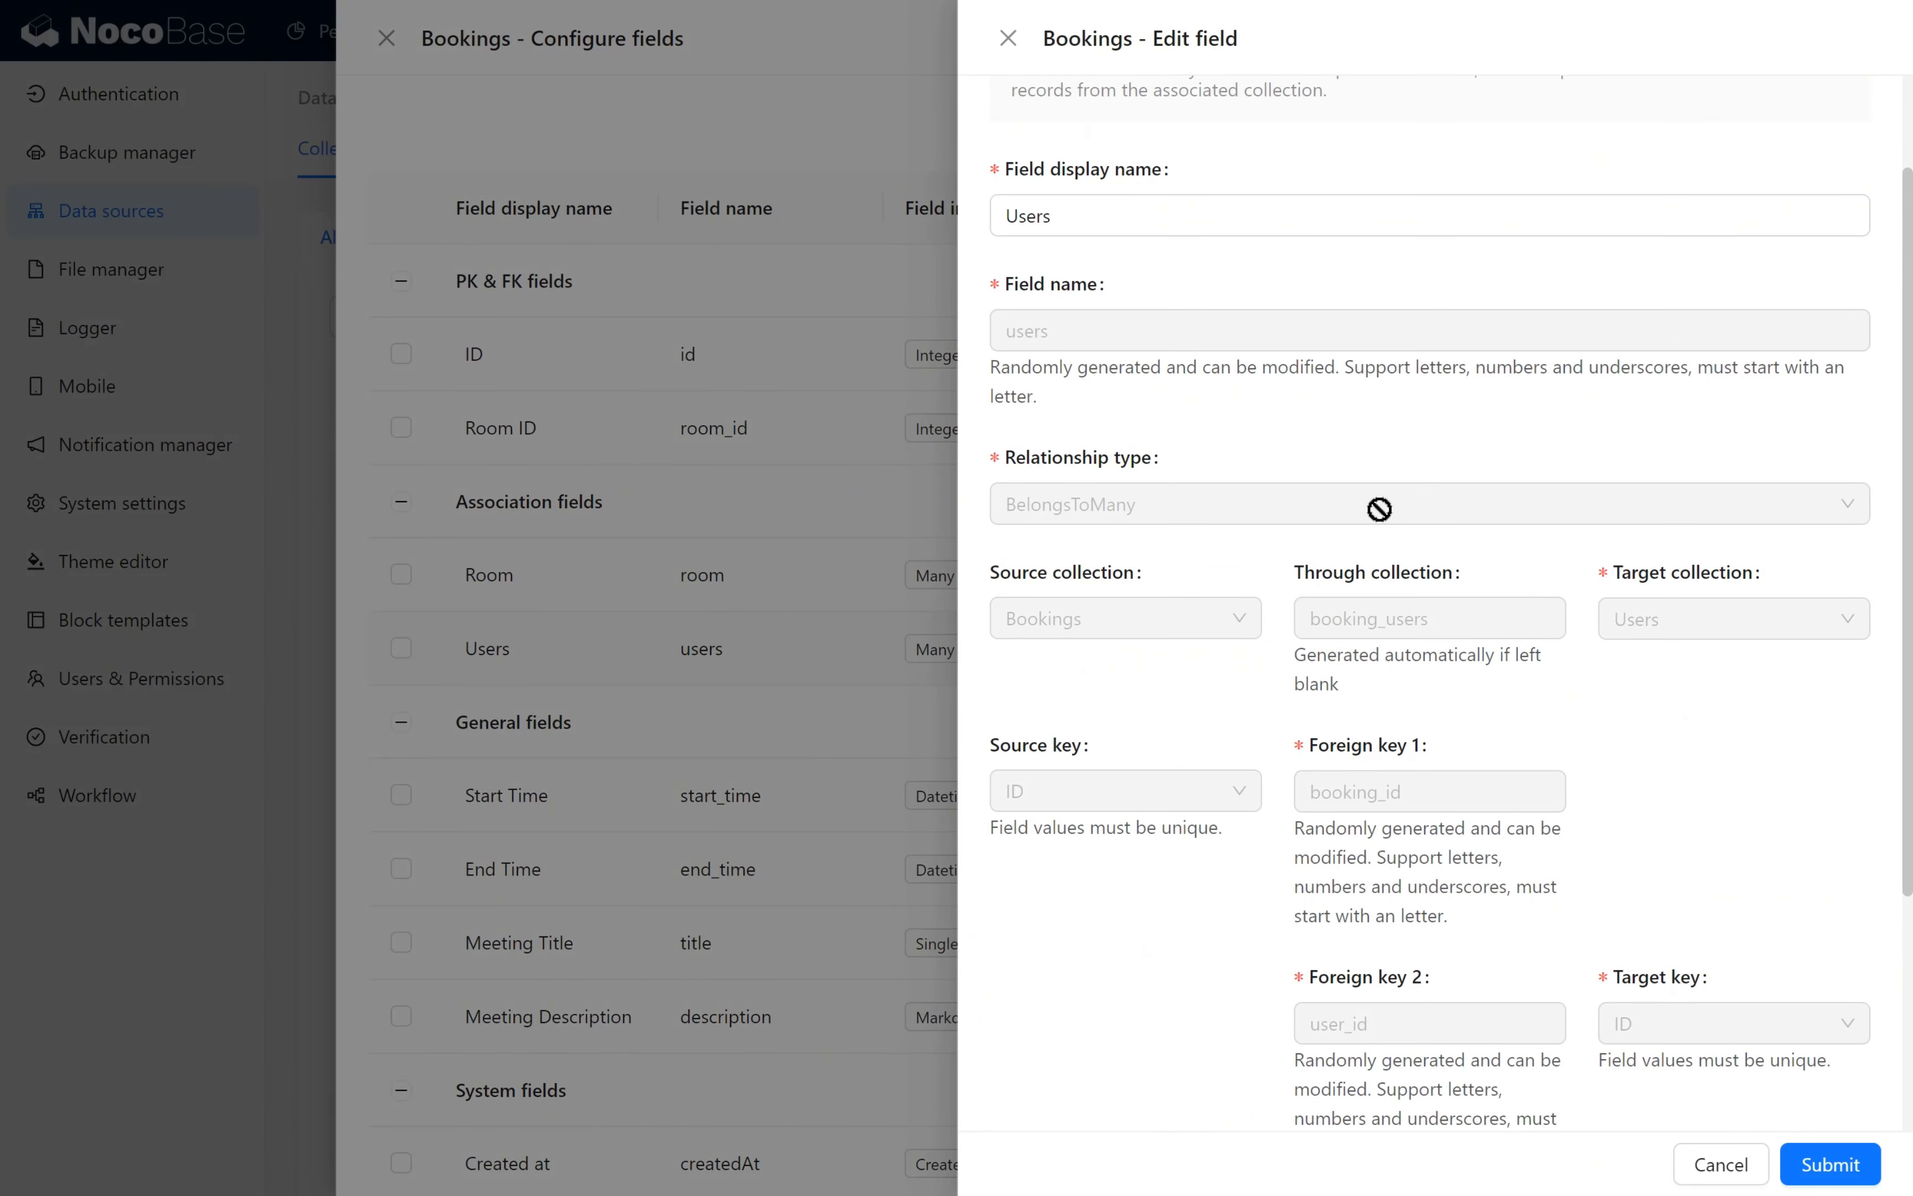
pyautogui.moveTo(1524, 610); pyautogui.dragTo(1314, 611)
pyautogui.click(822, 669)
pyautogui.click(477, 678)
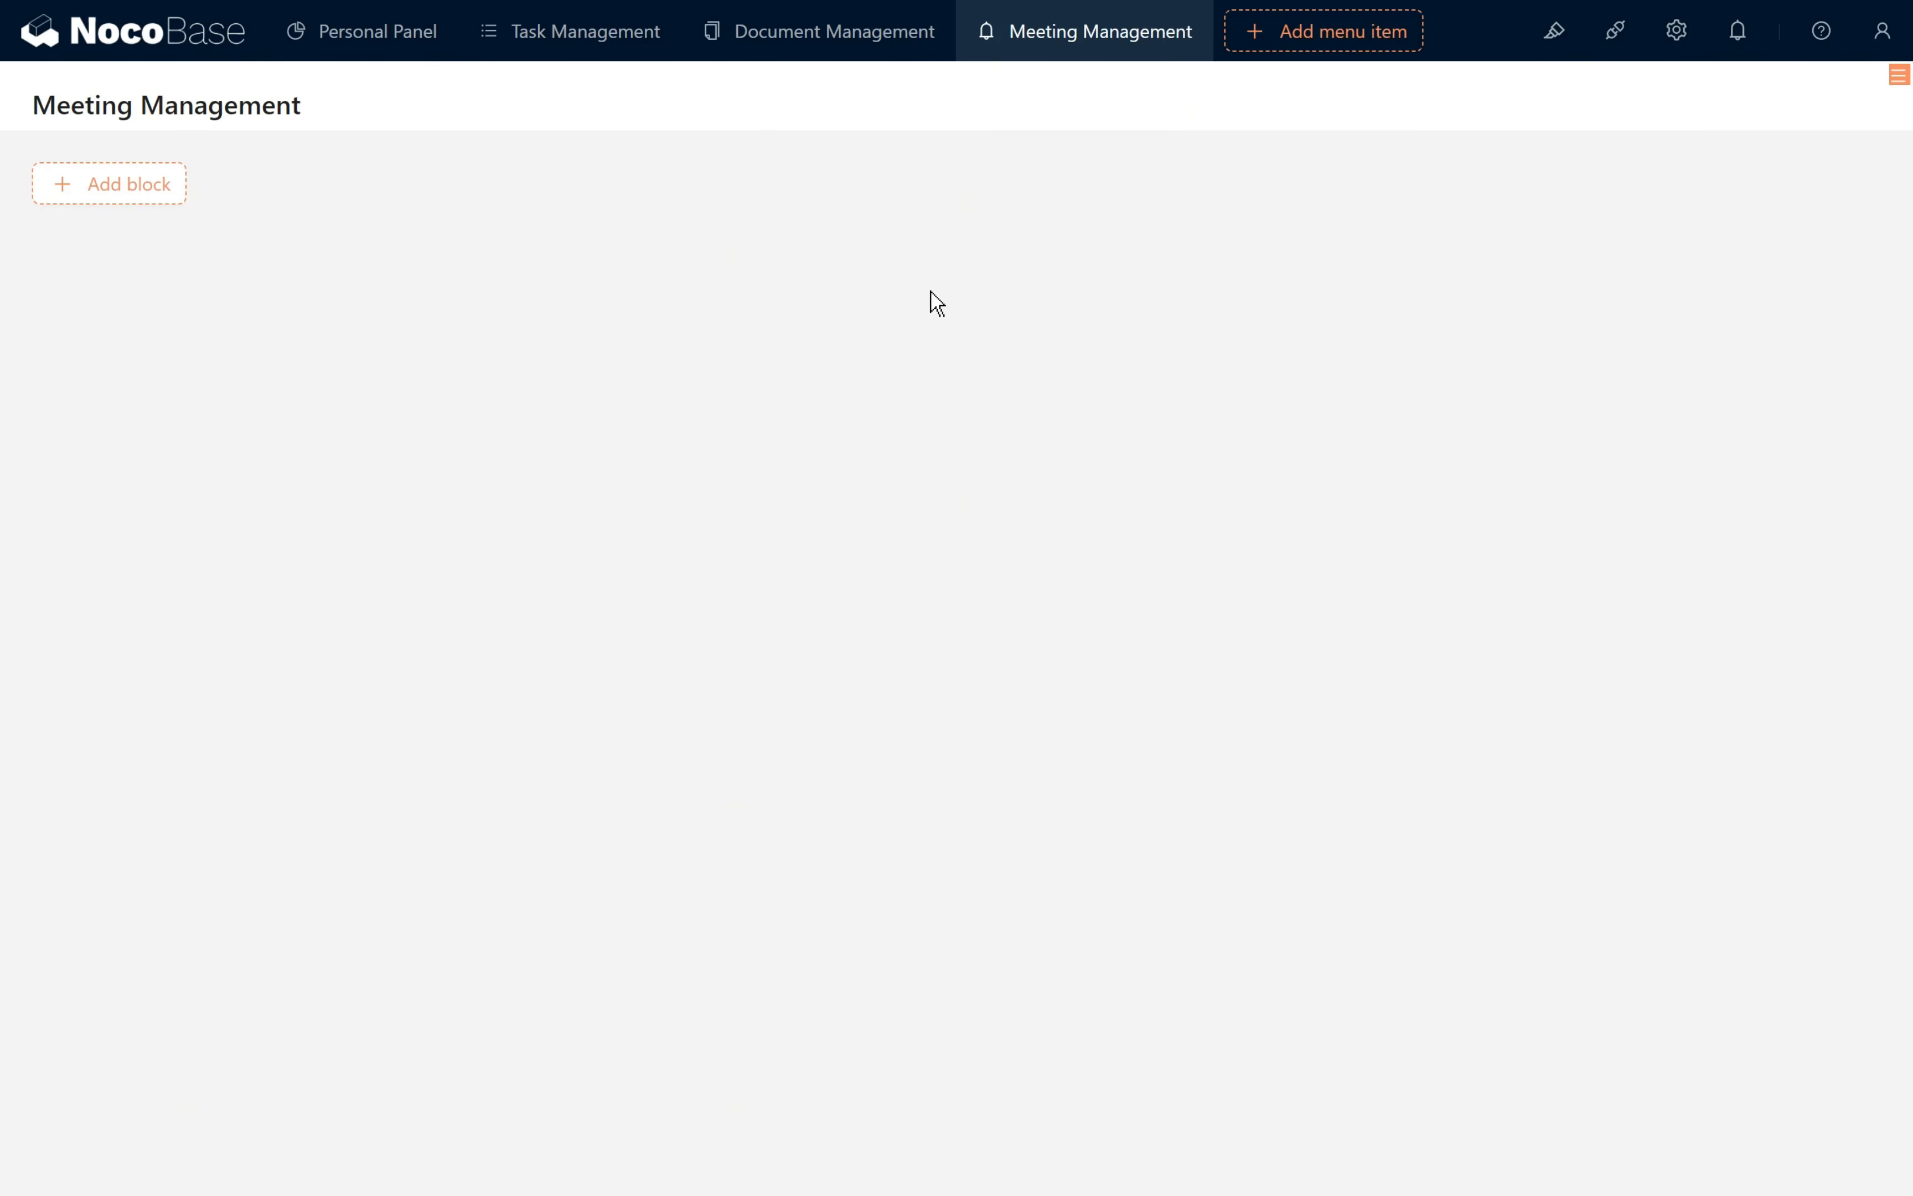
# - Add a Rooms table block and a Bookings table block to the Meeting Management page
pyautogui.moveTo(182, 201)
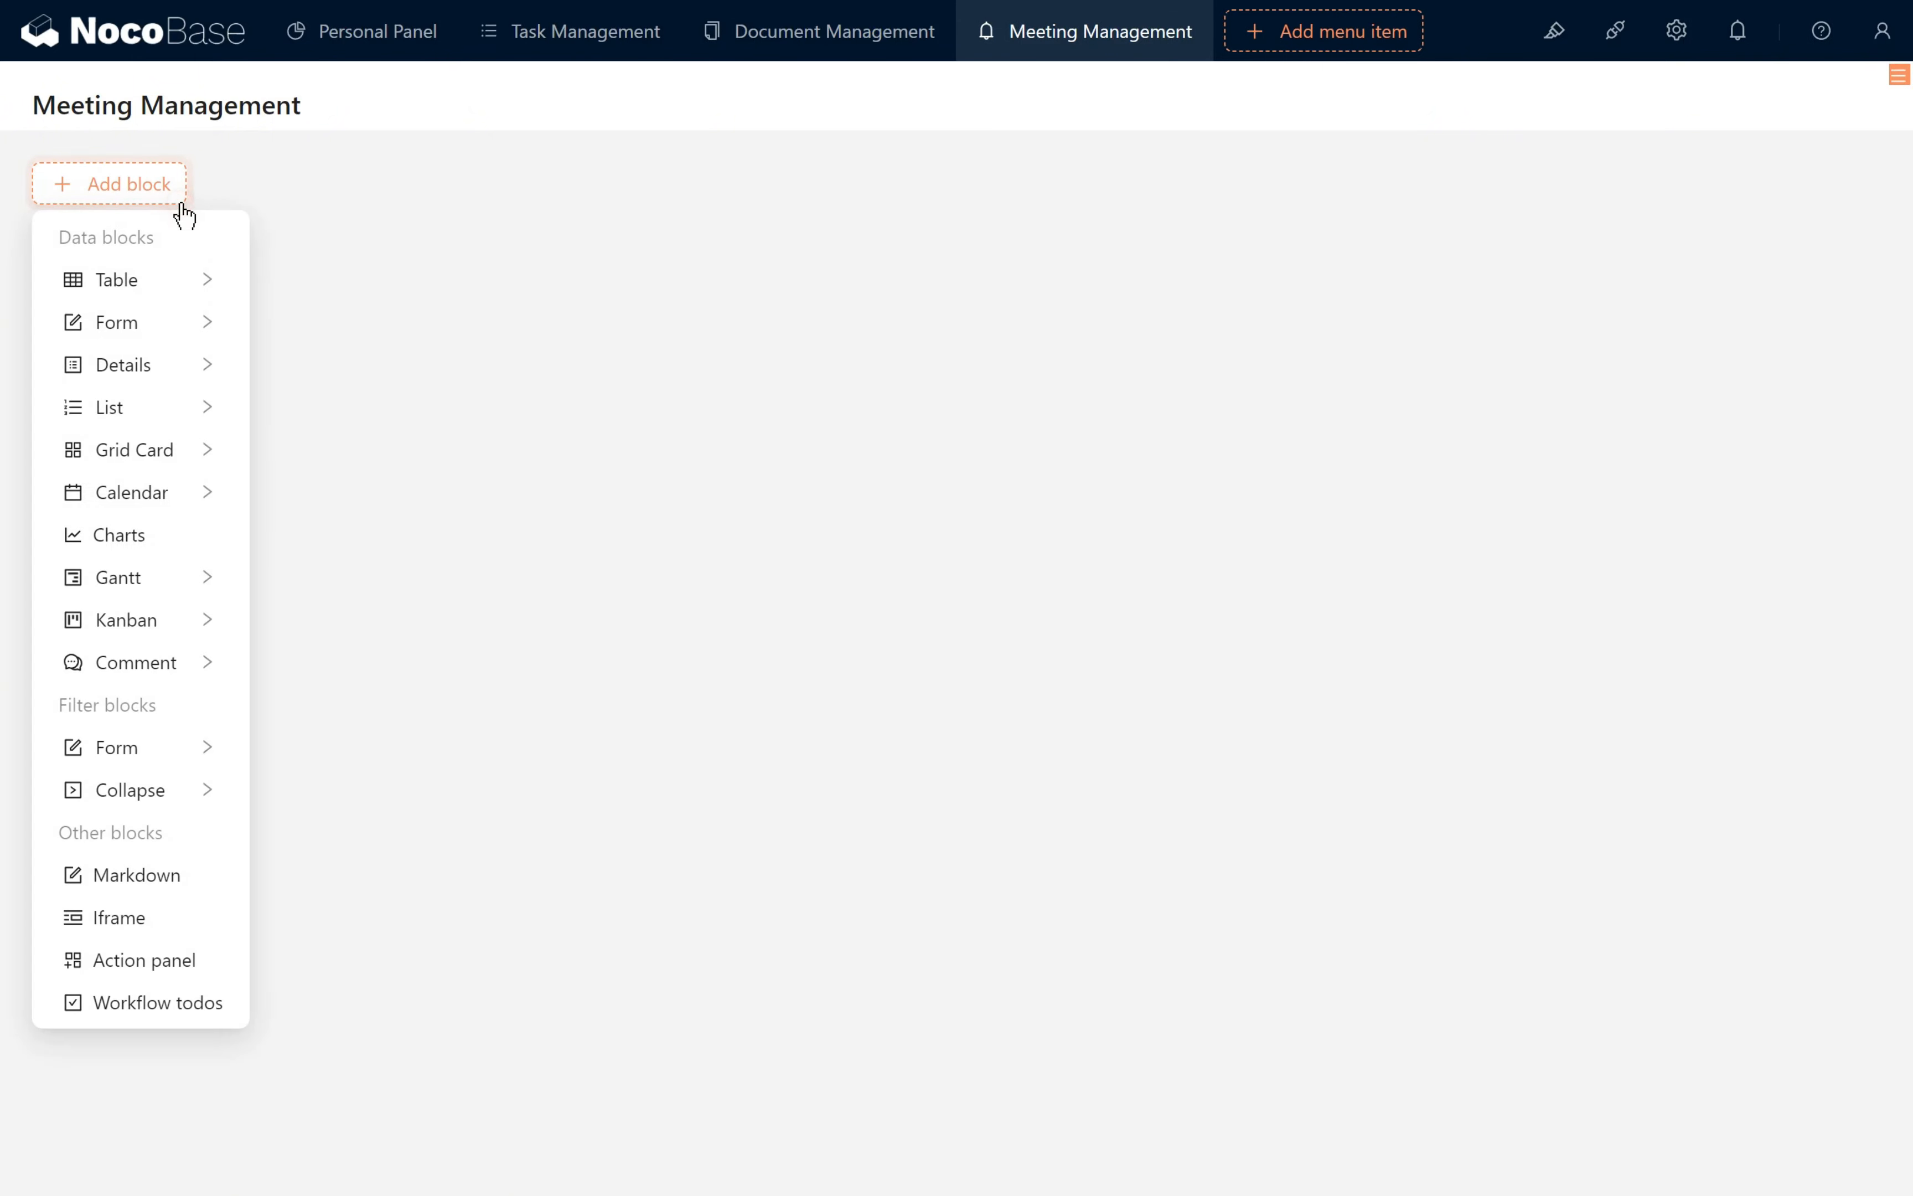
pyautogui.moveTo(181, 280)
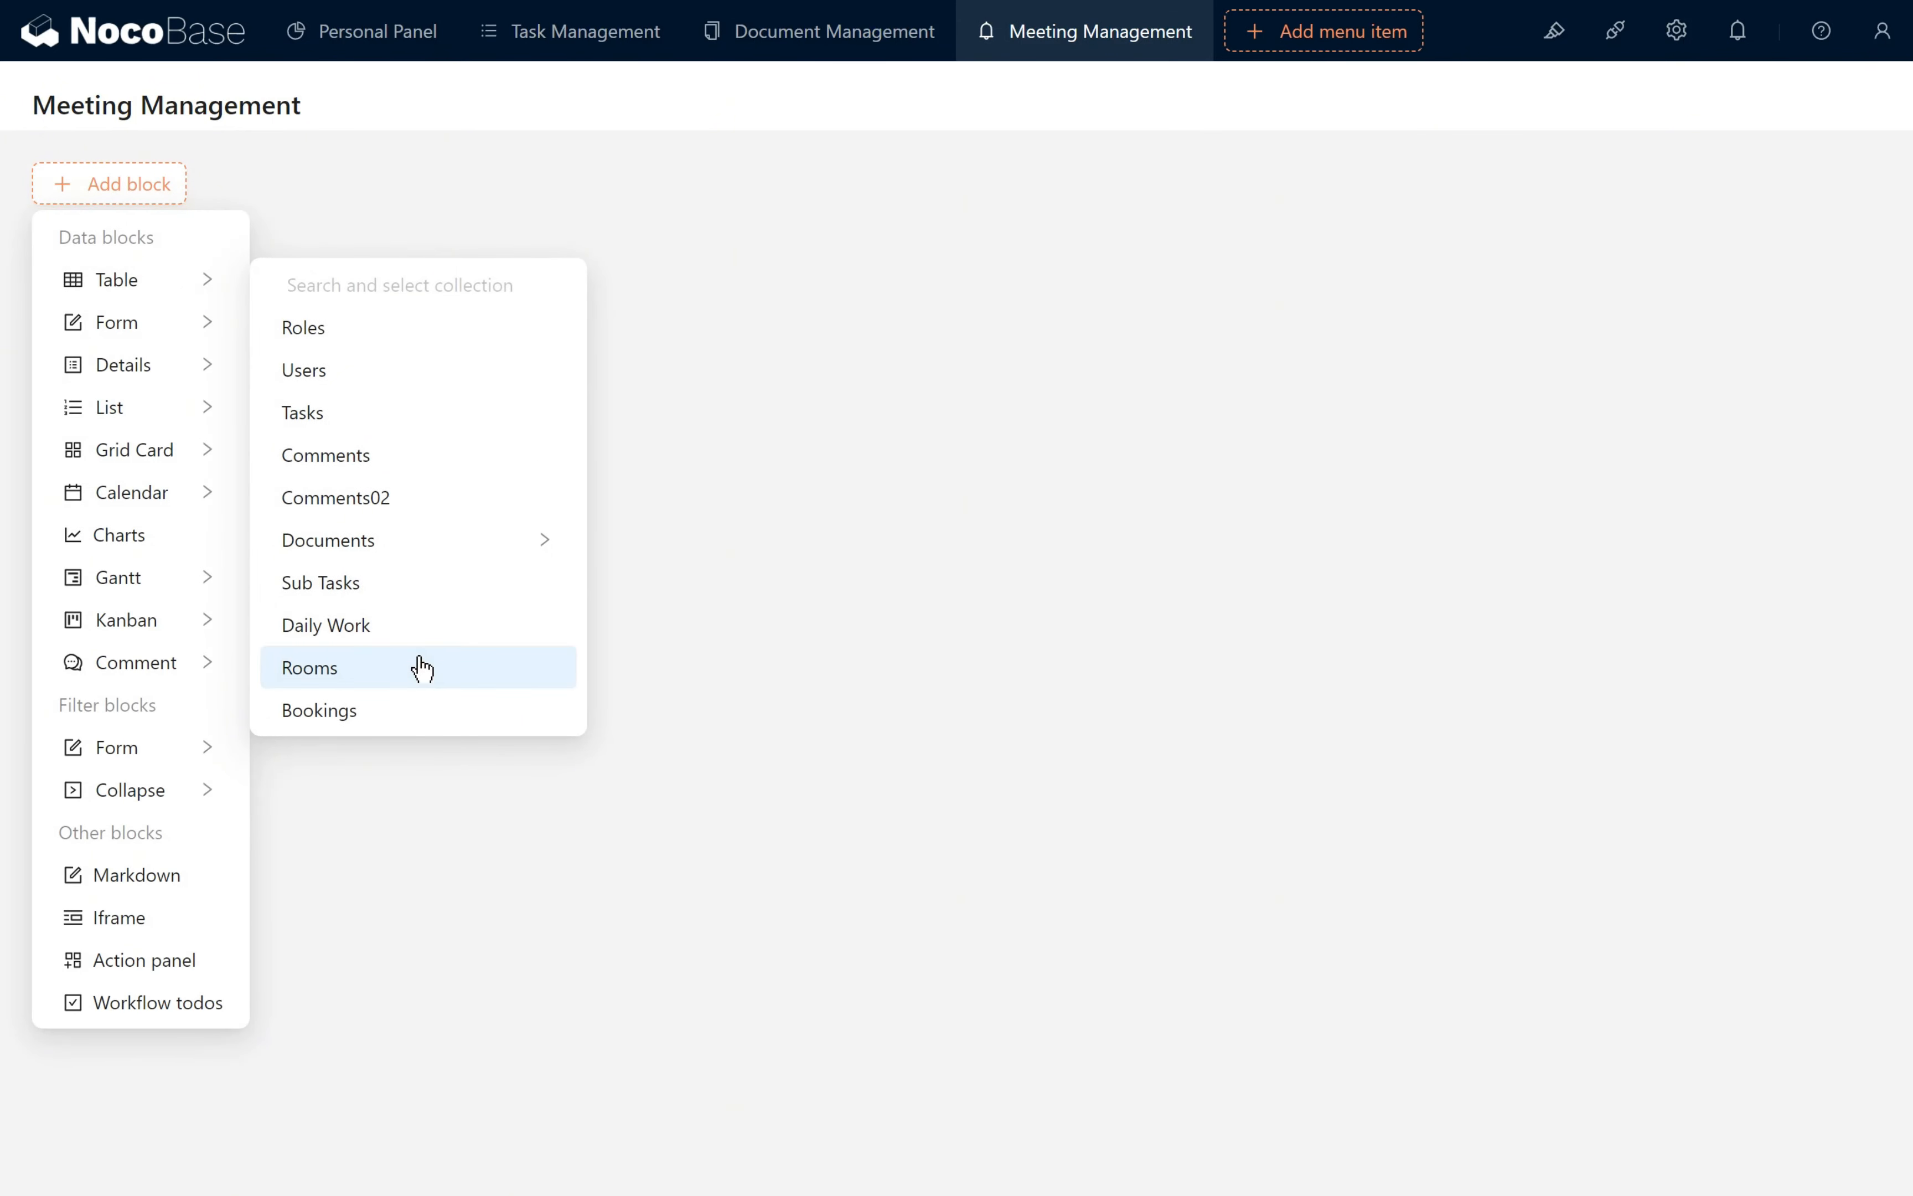
pyautogui.click(421, 669)
pyautogui.moveTo(162, 572)
pyautogui.moveTo(158, 670)
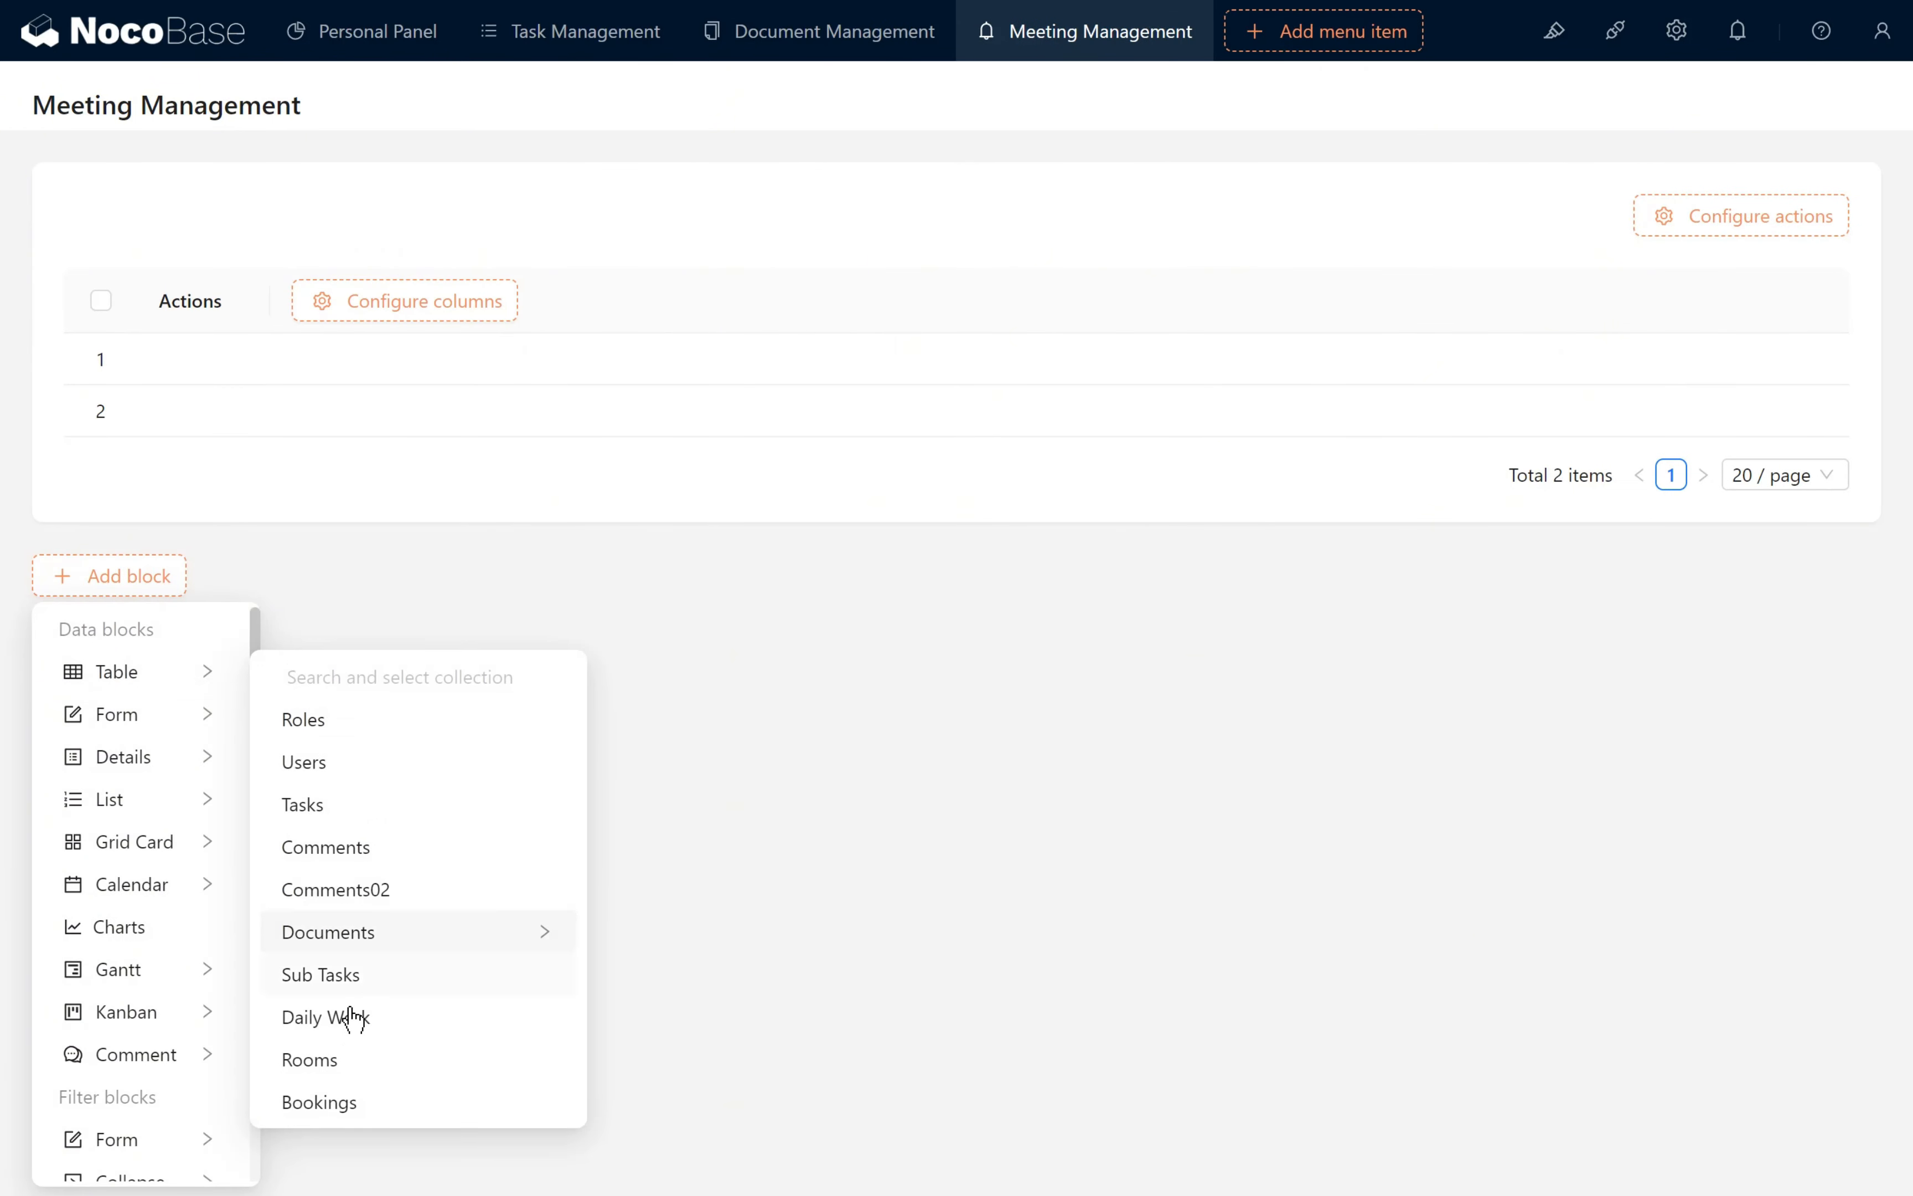
pyautogui.click(359, 1099)
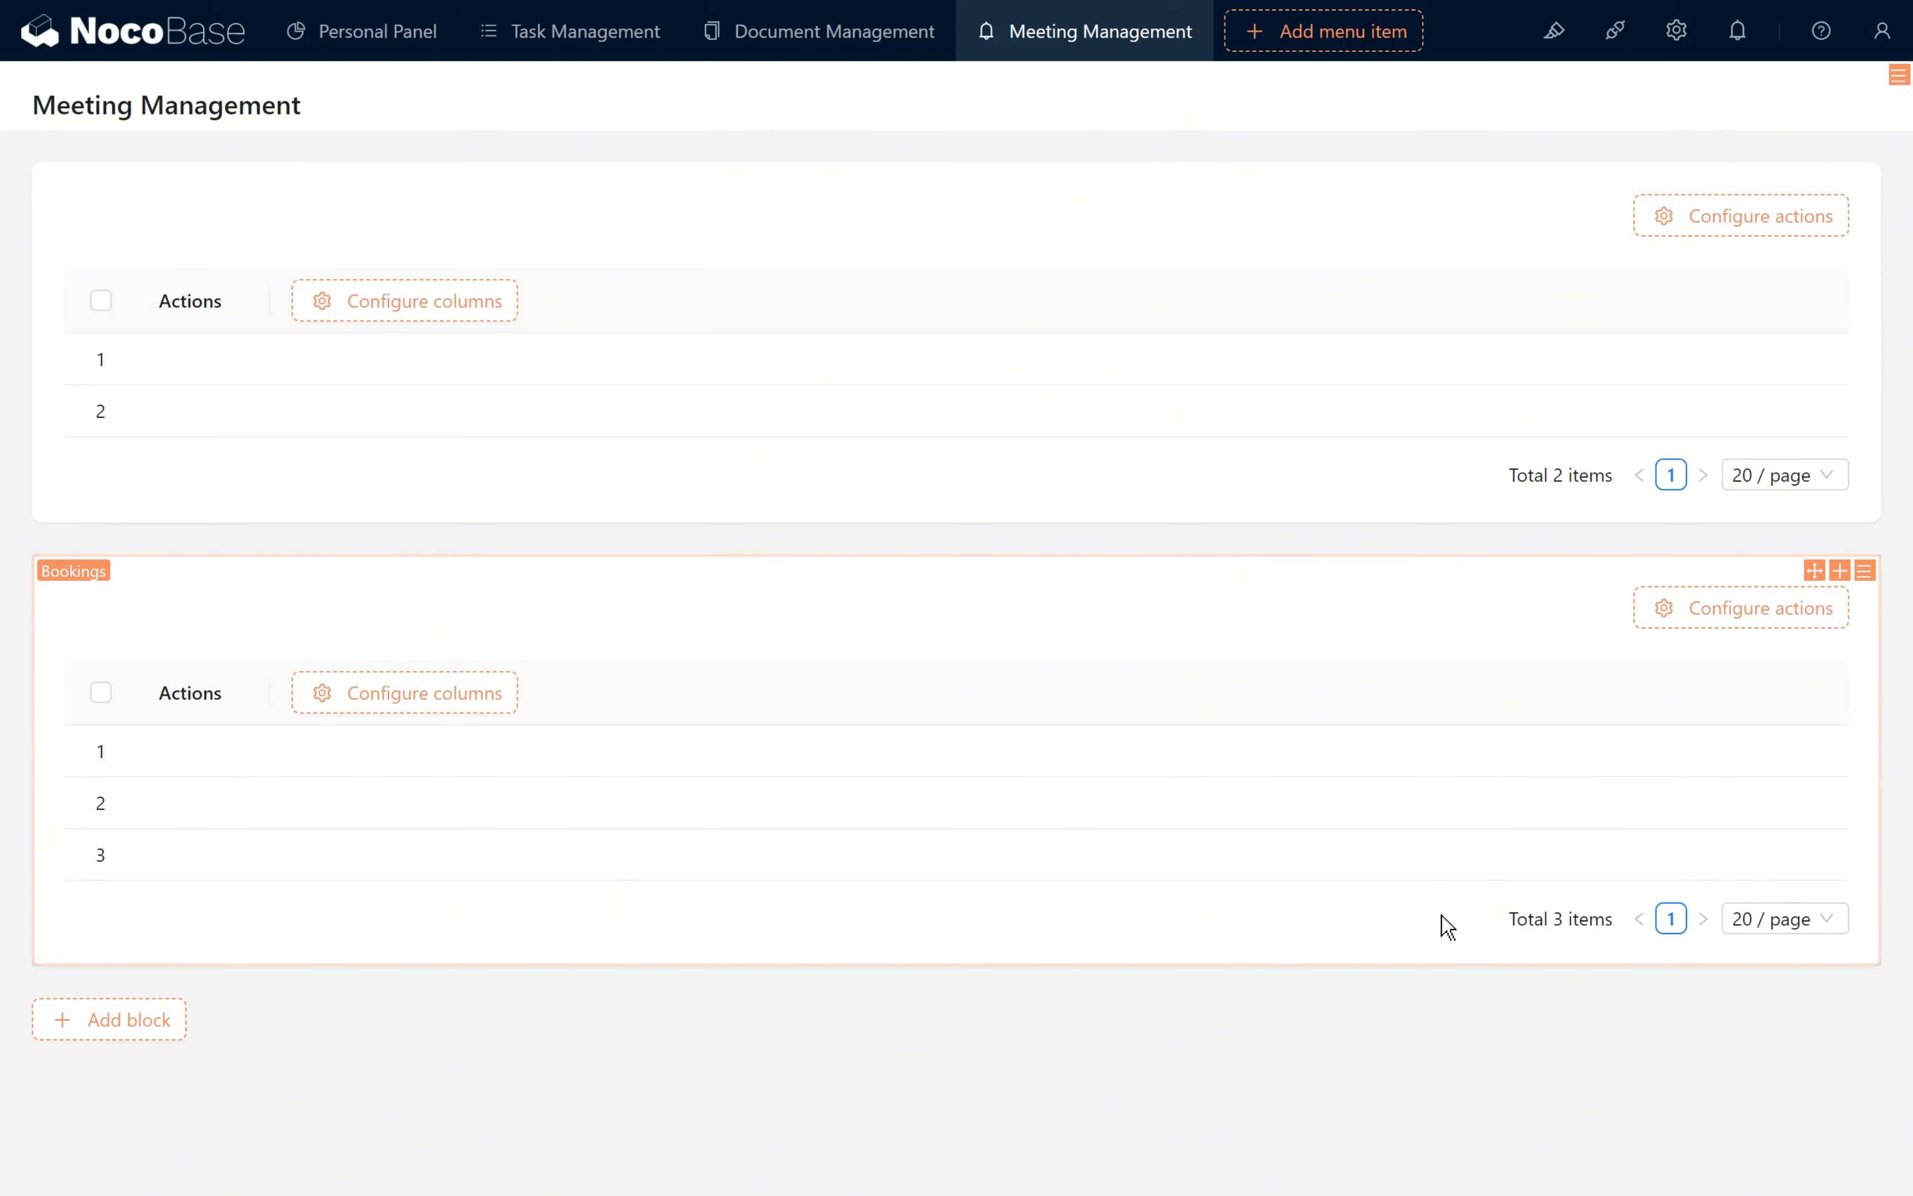
# - Add a Bookings calendar block with Meeting Title as title field, Start Time as start date and End Time as end date
pyautogui.moveTo(174, 1020)
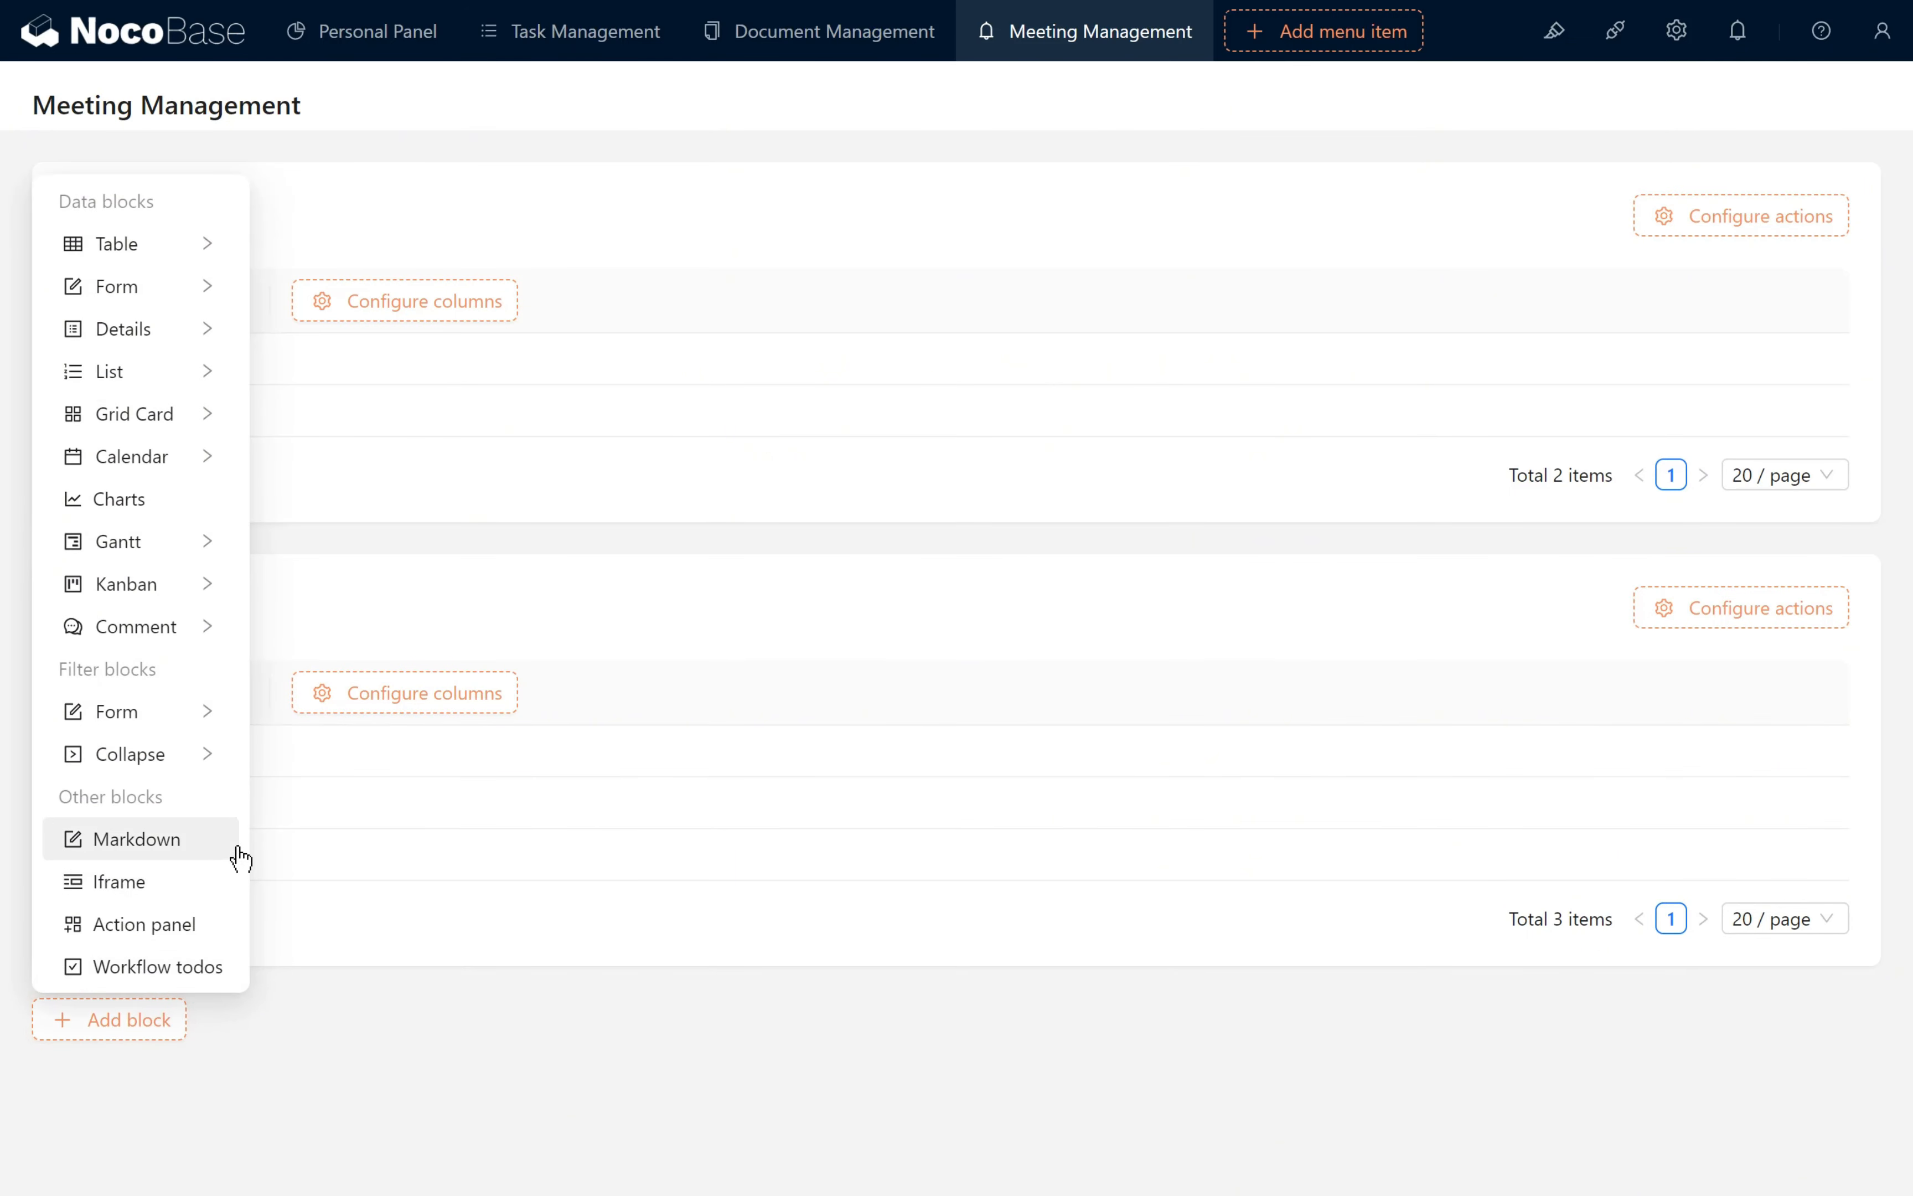
pyautogui.moveTo(158, 456)
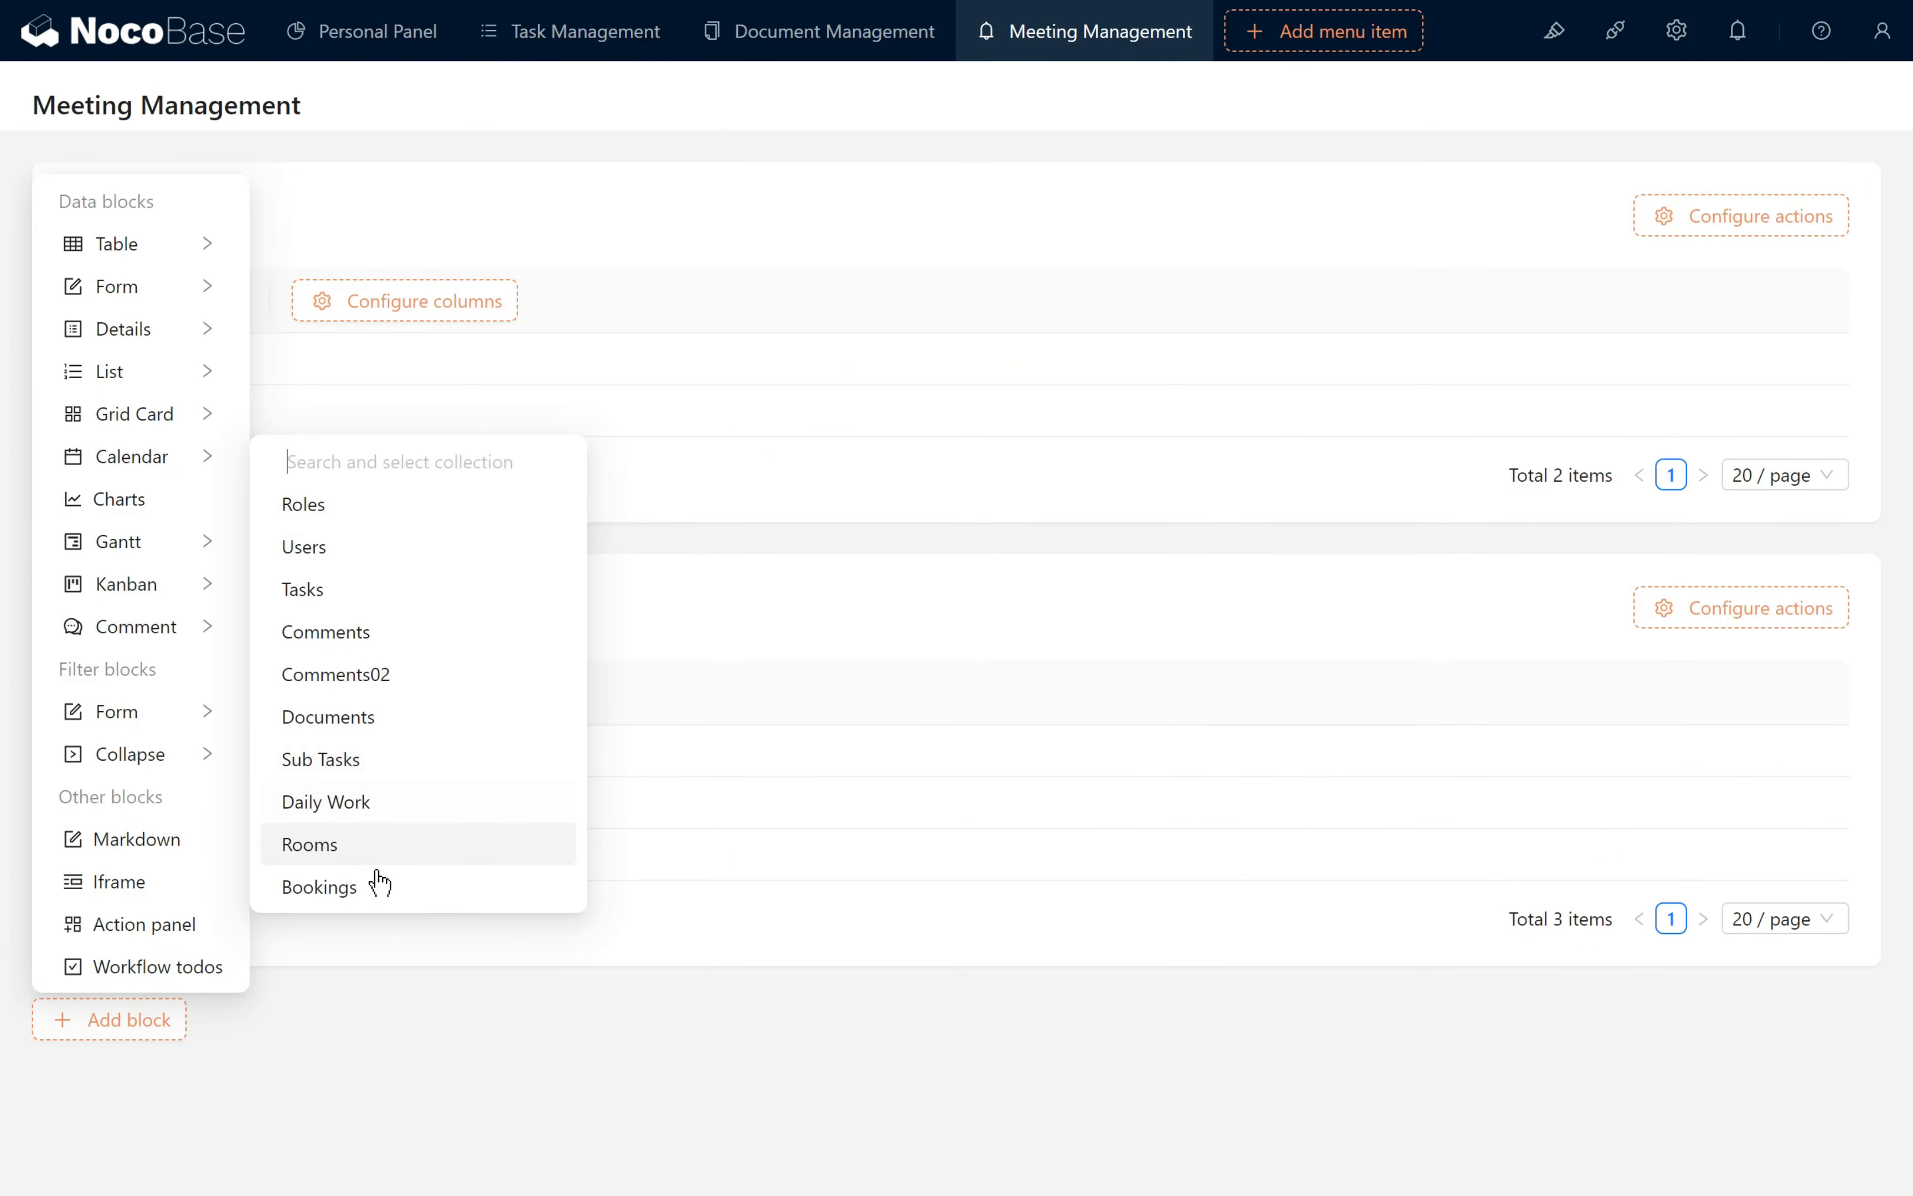
pyautogui.click(372, 892)
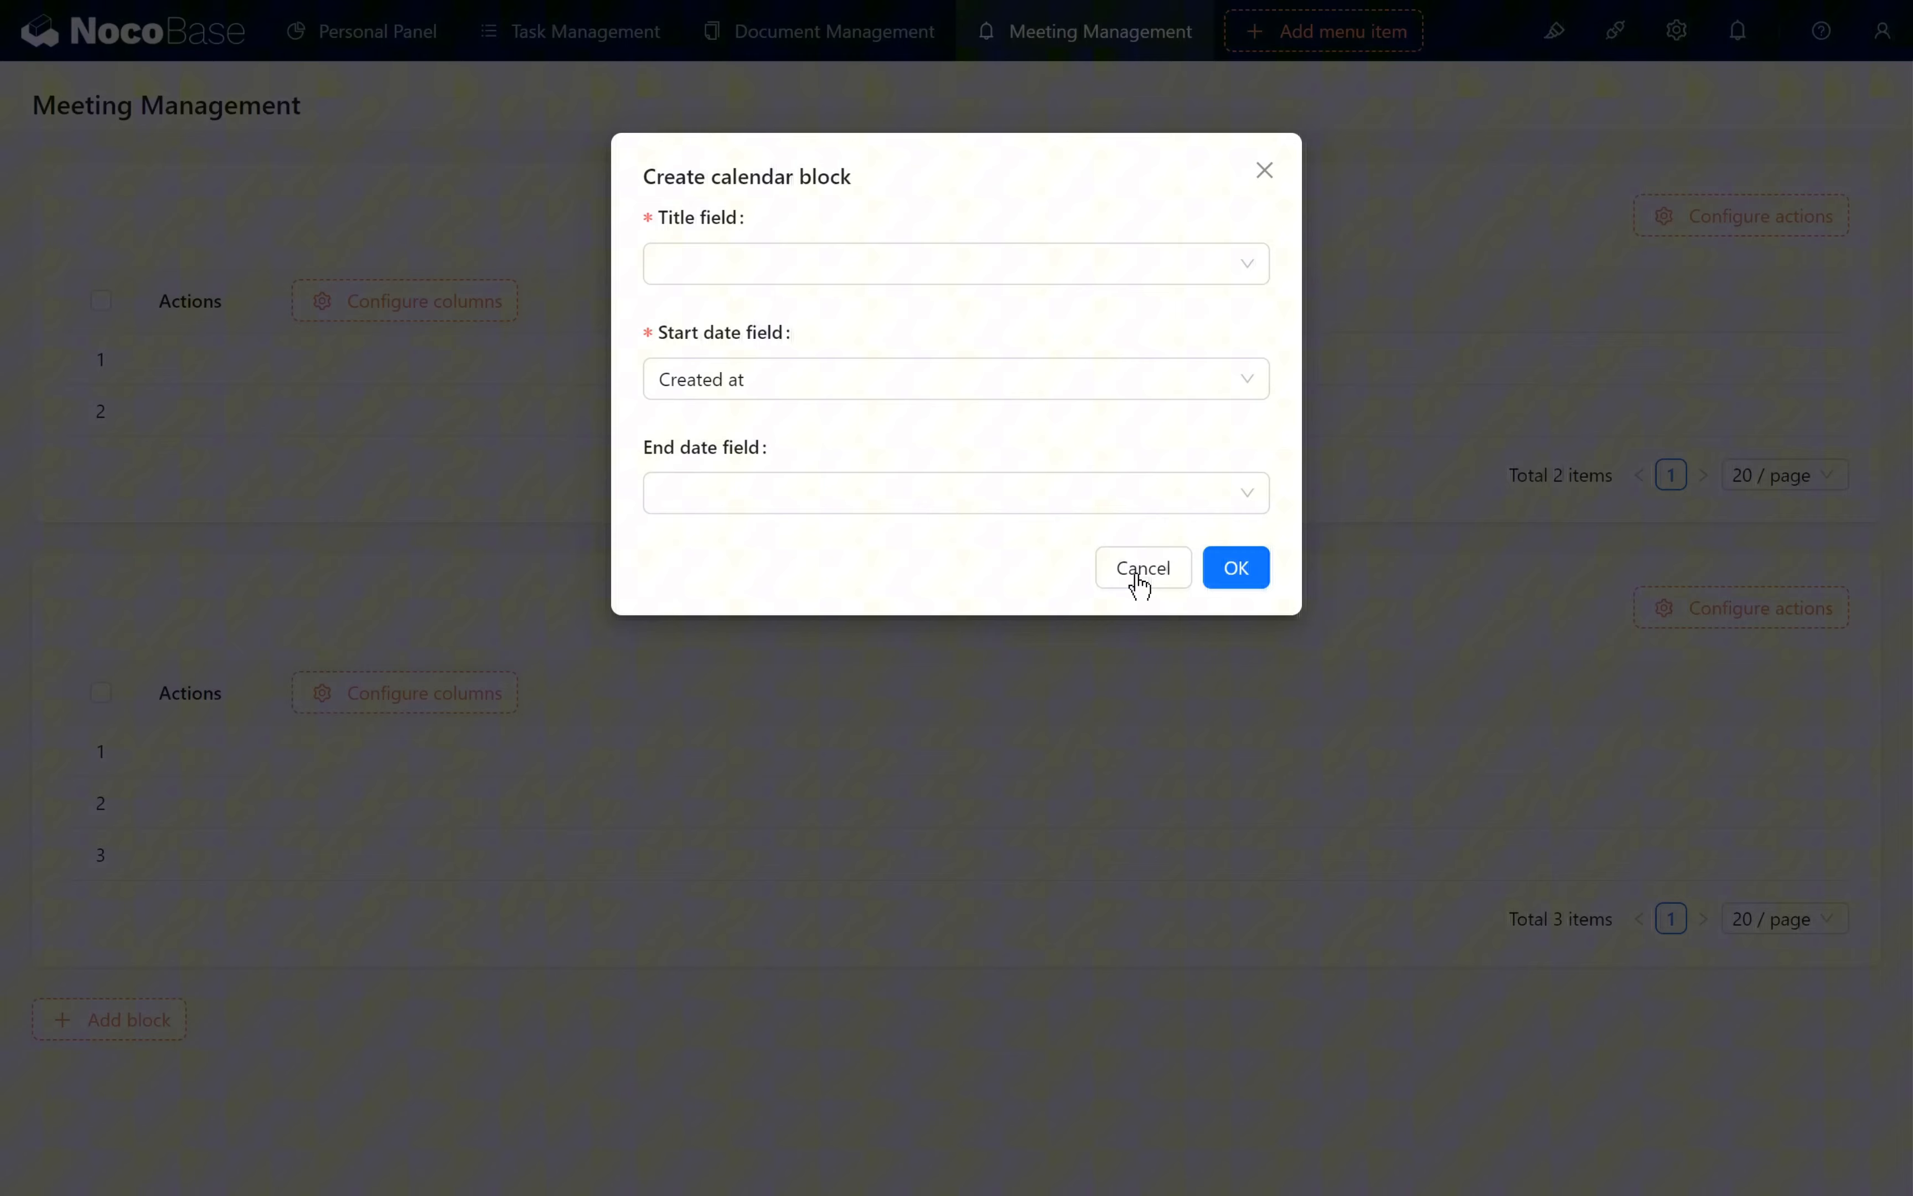
pyautogui.click(748, 273)
pyautogui.click(763, 316)
pyautogui.click(818, 378)
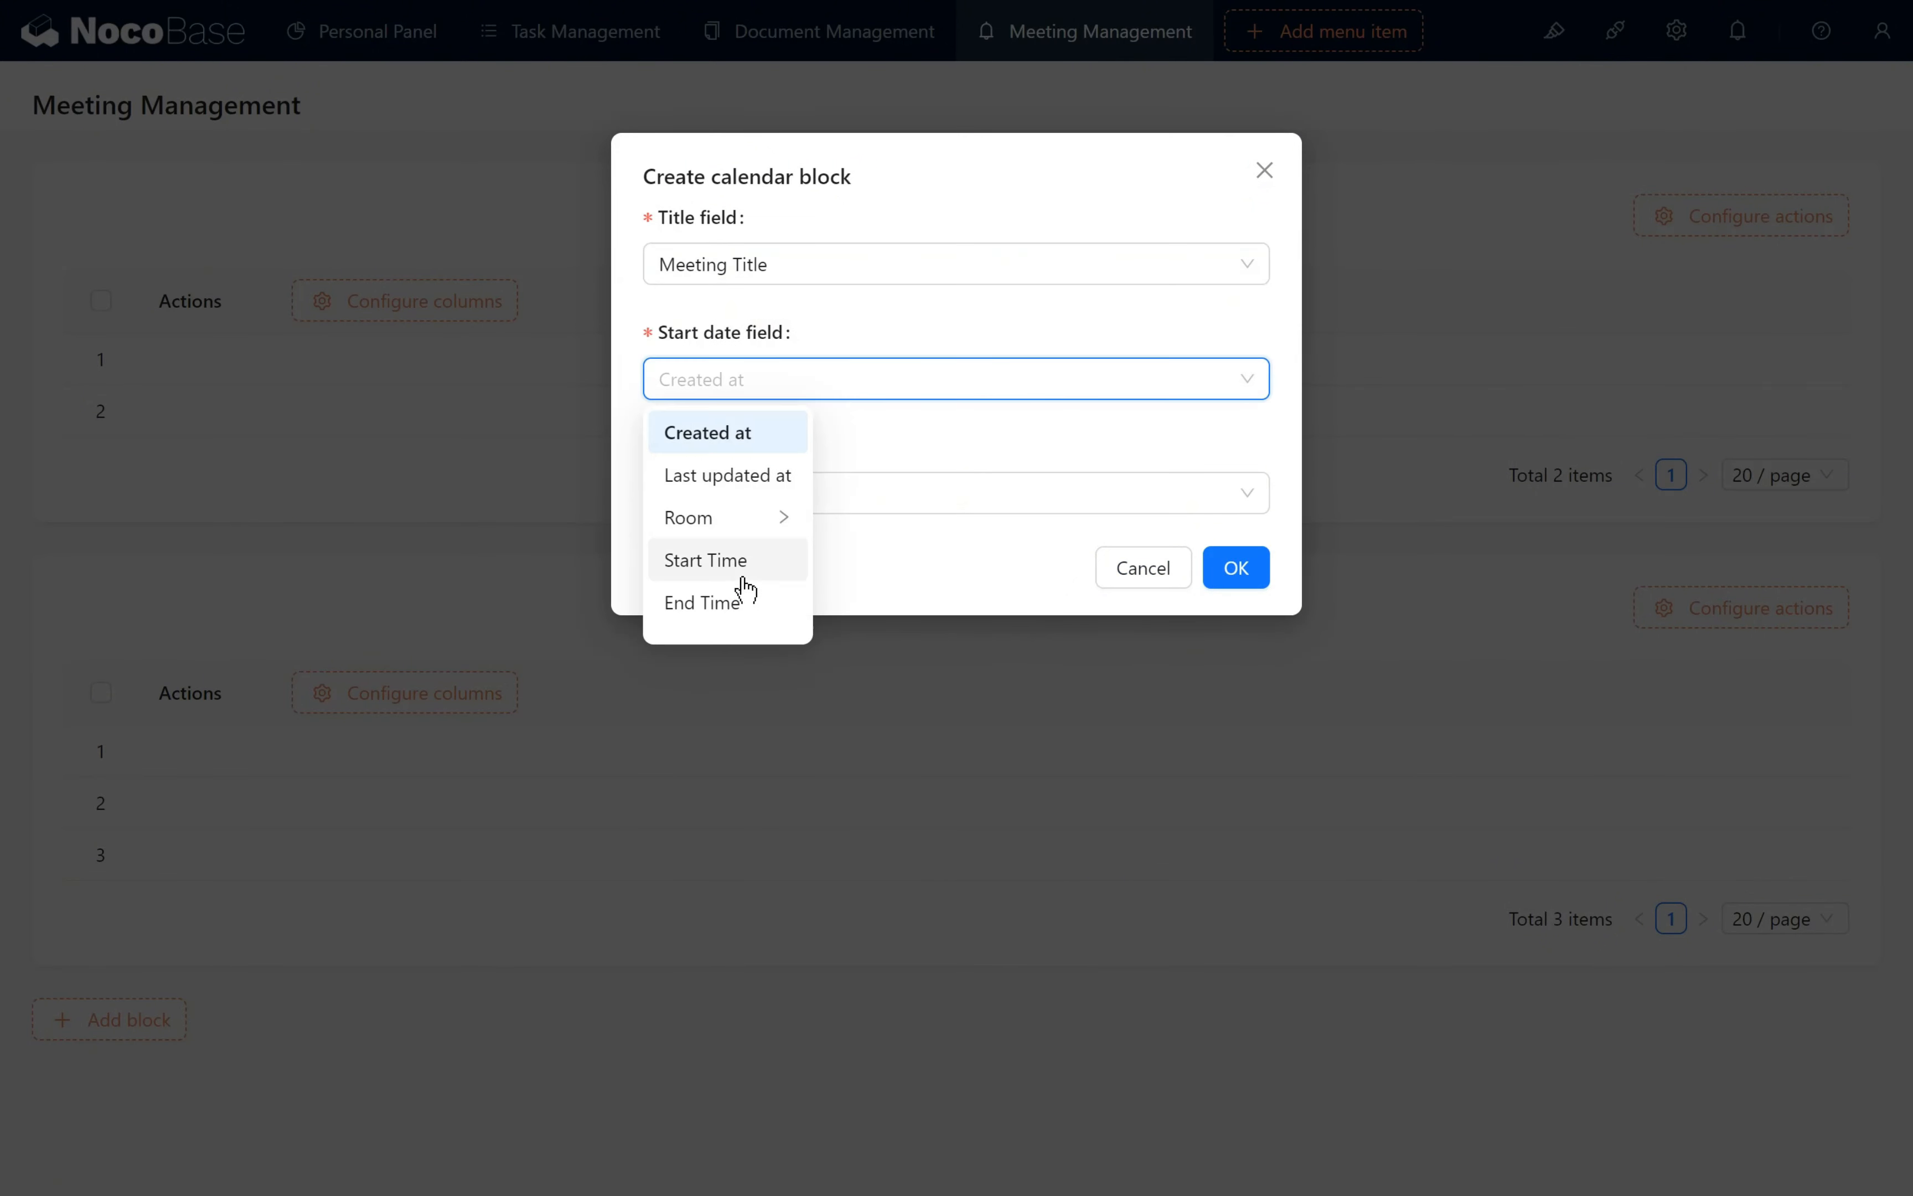
pyautogui.click(743, 562)
pyautogui.click(795, 495)
pyautogui.click(770, 716)
pyautogui.click(1257, 579)
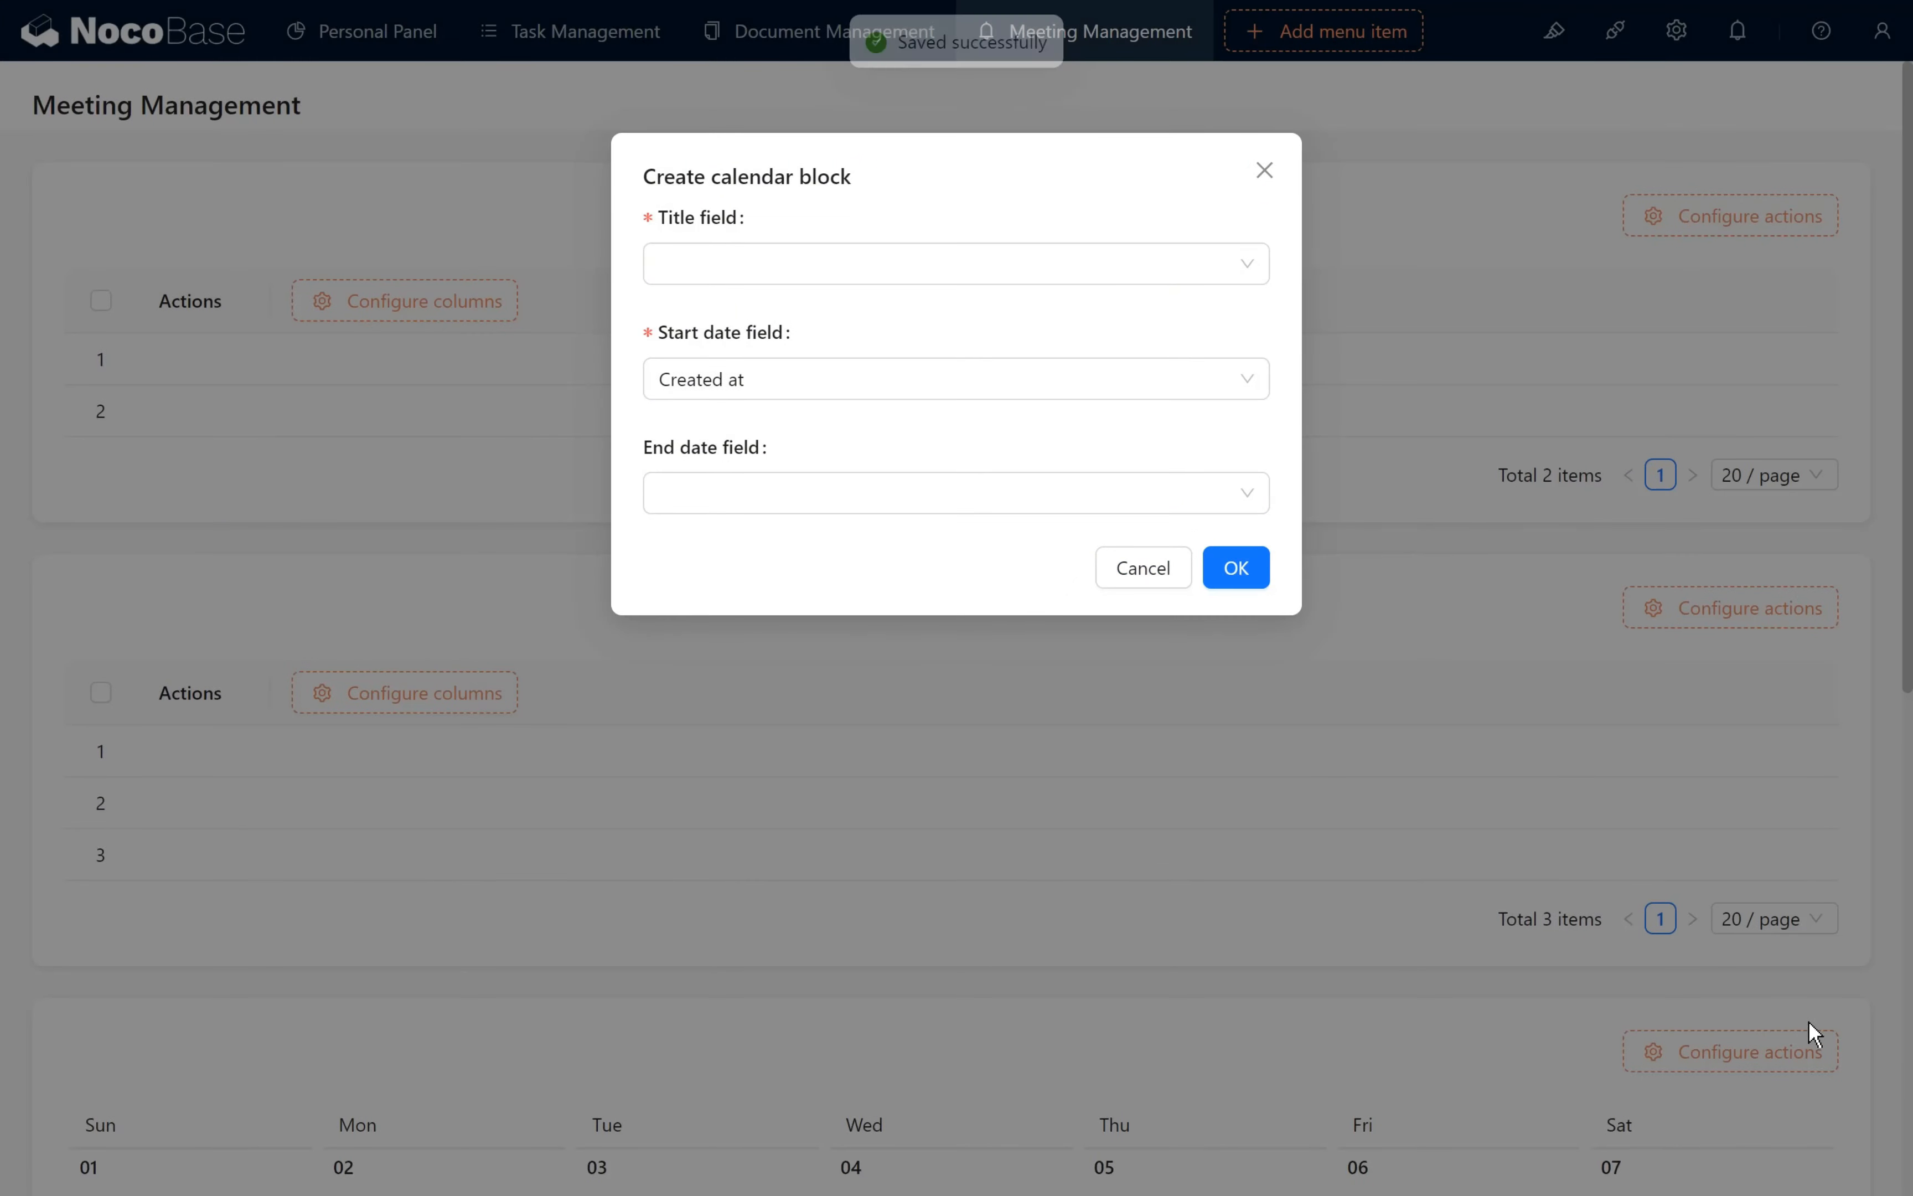
pyautogui.click(1265, 168)
# - Rearrange the page into two columns, with the Rooms table above the Bookings table and the calendar beside them on the right
pyautogui.scroll(-3, 1627, 824)
pyautogui.scroll(2, 1806, 943)
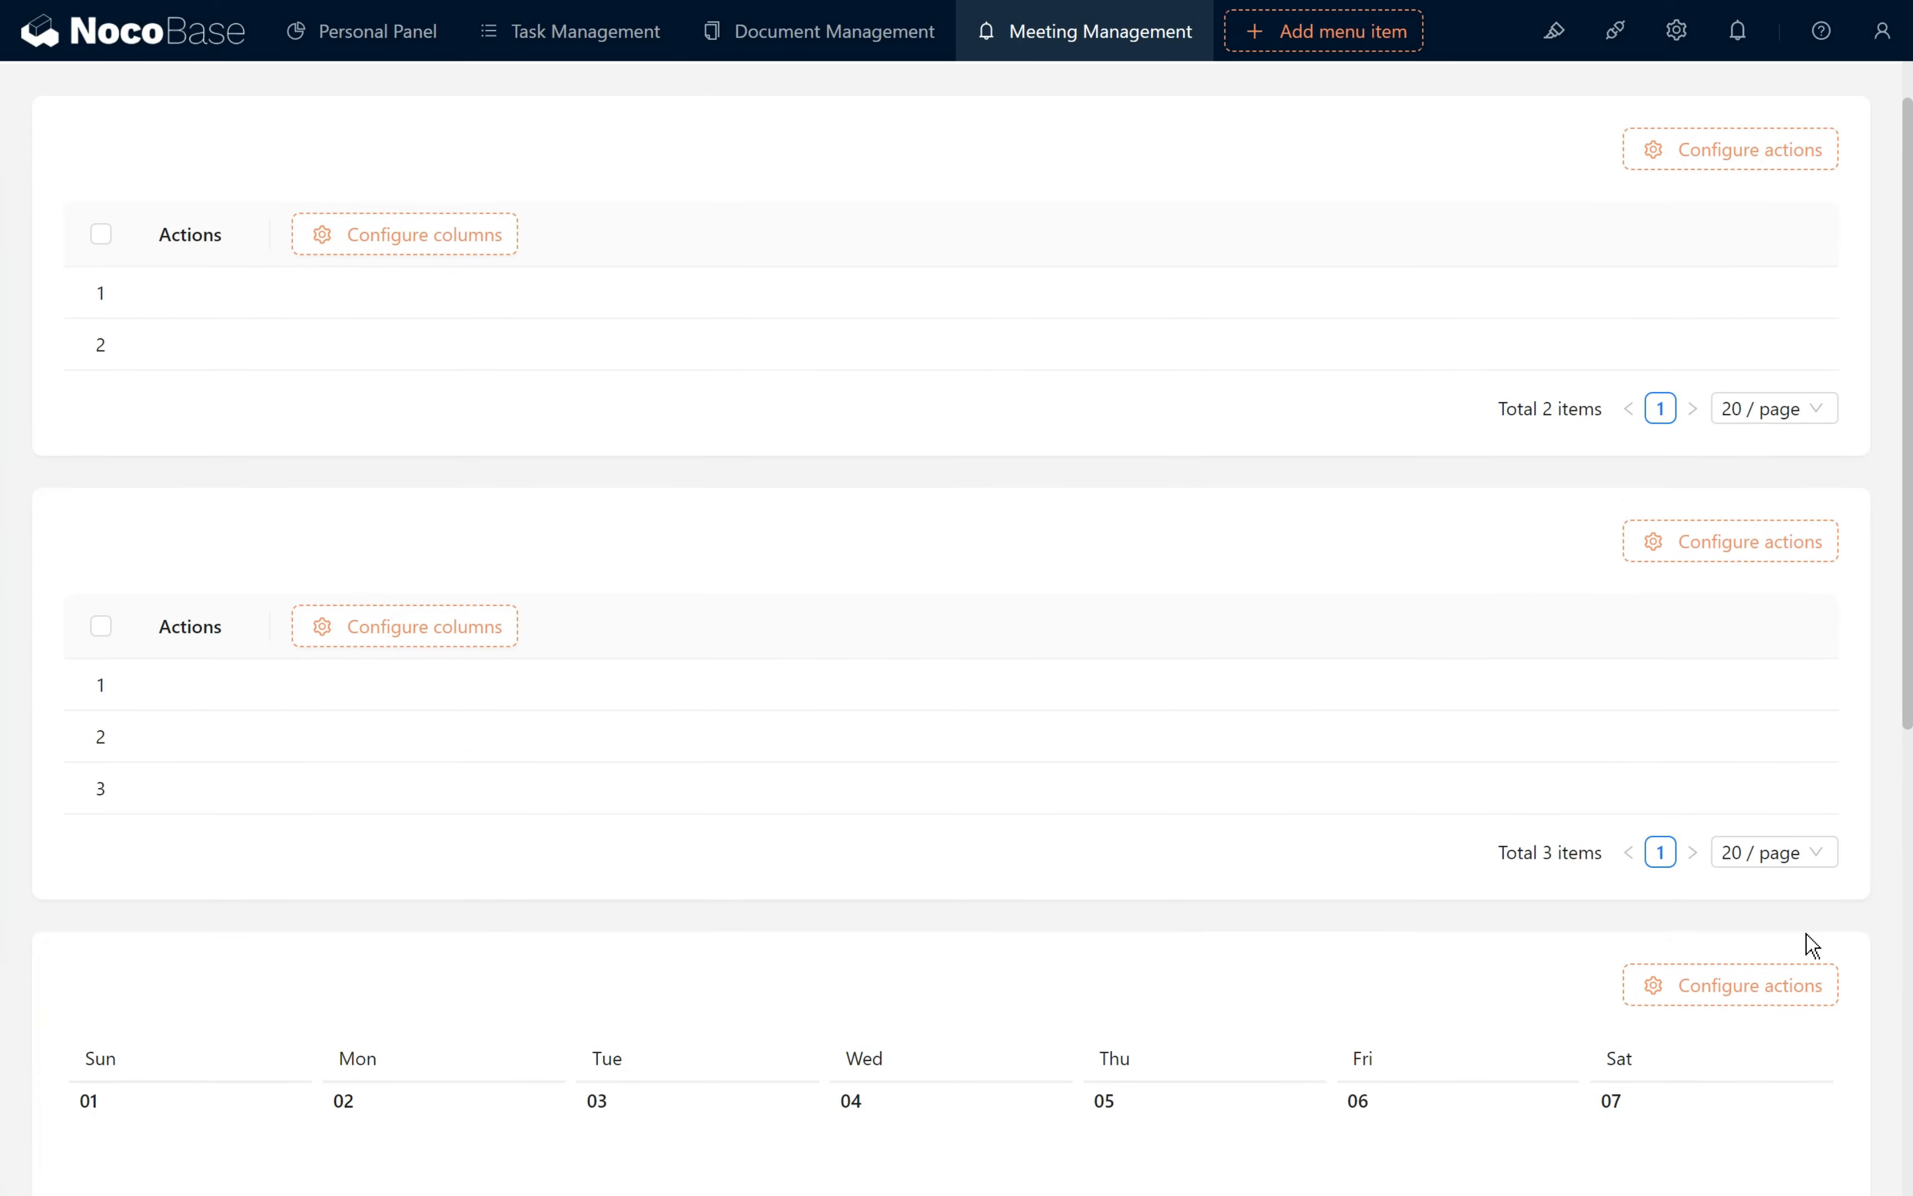
pyautogui.moveTo(1795, 105); pyautogui.dragTo(63, 1004)
pyautogui.moveTo(1804, 91); pyautogui.dragTo(1088, 851)
# - Enable the Today and Filter actions on the Bookings calendar and set its default view to day (天)
pyautogui.click(1785, 269)
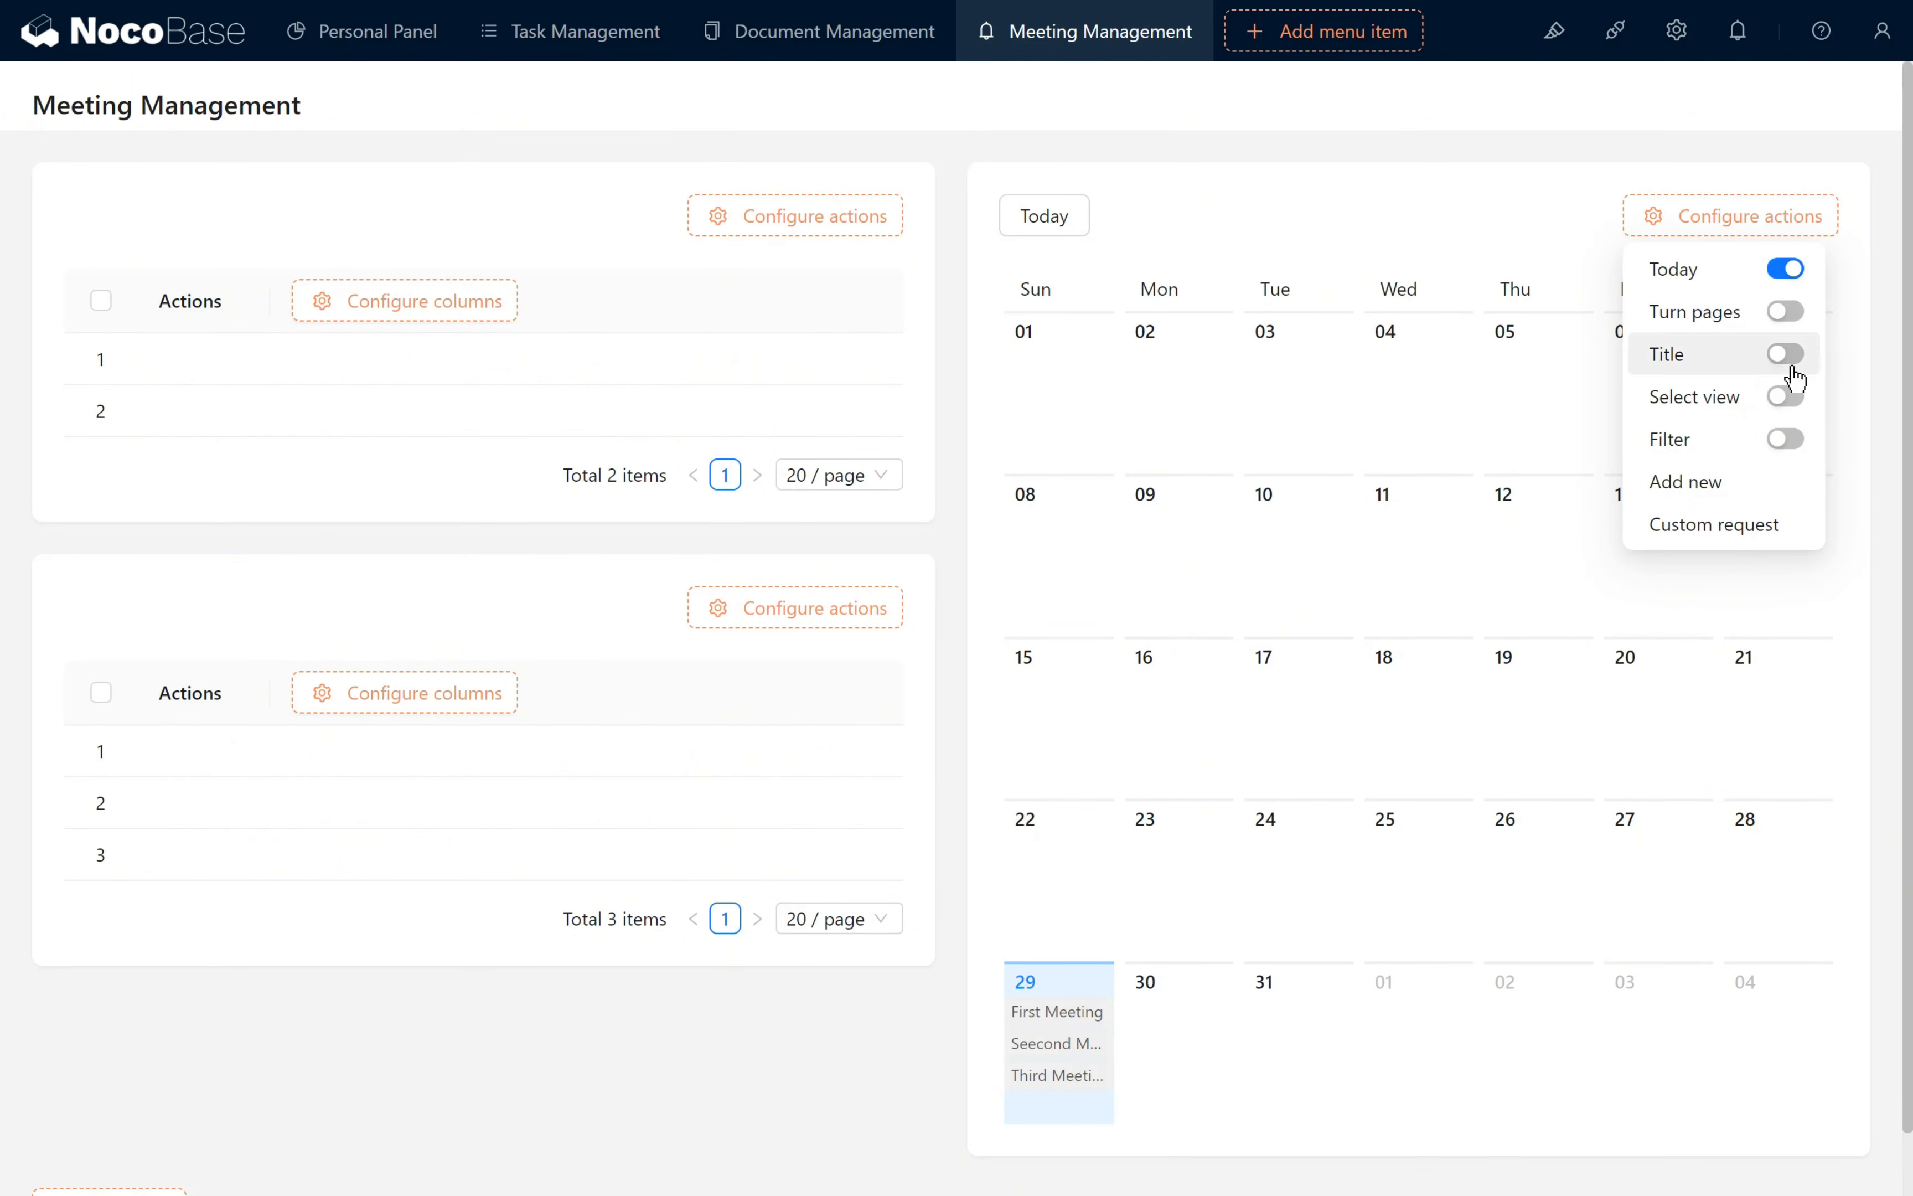
pyautogui.click(1785, 440)
pyautogui.moveTo(1853, 173)
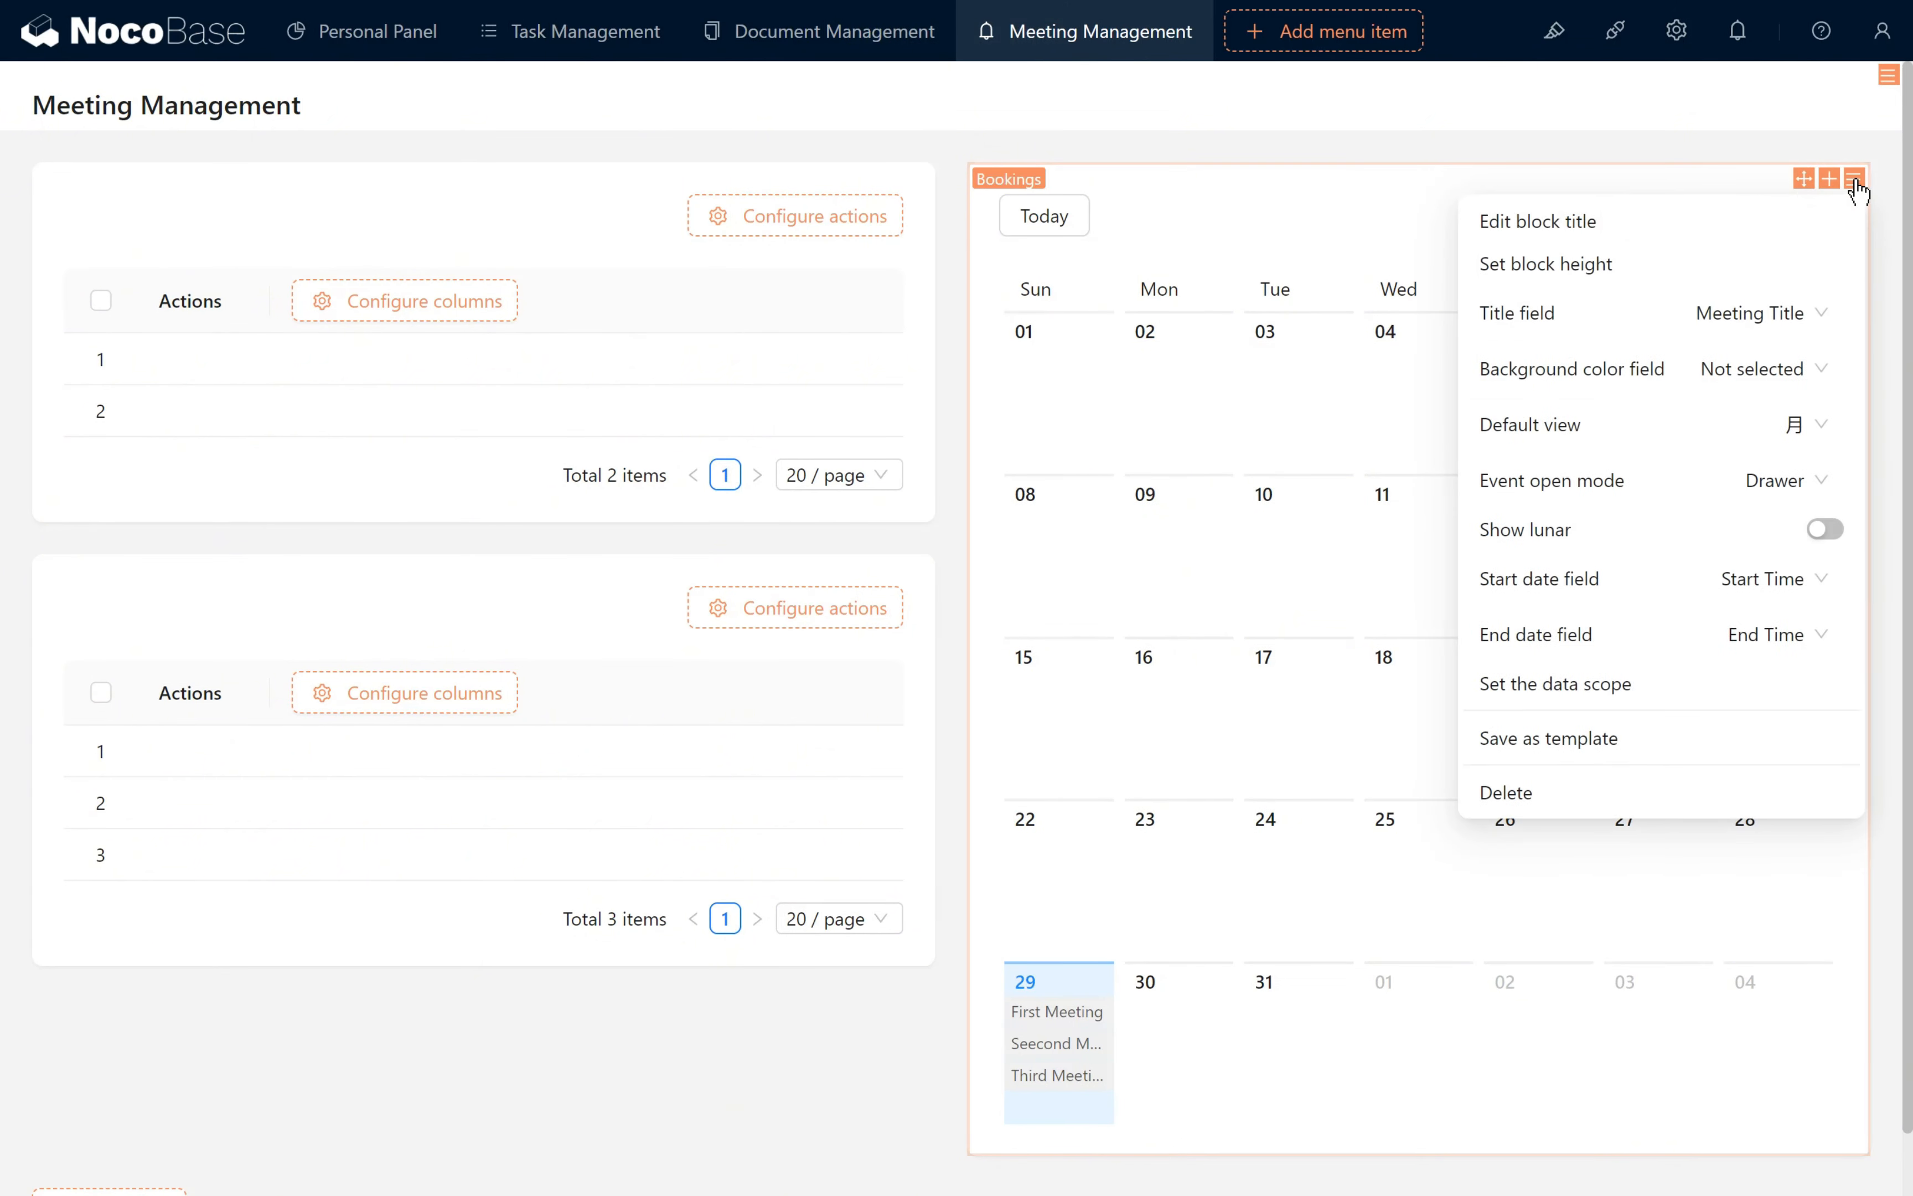
pyautogui.click(1818, 433)
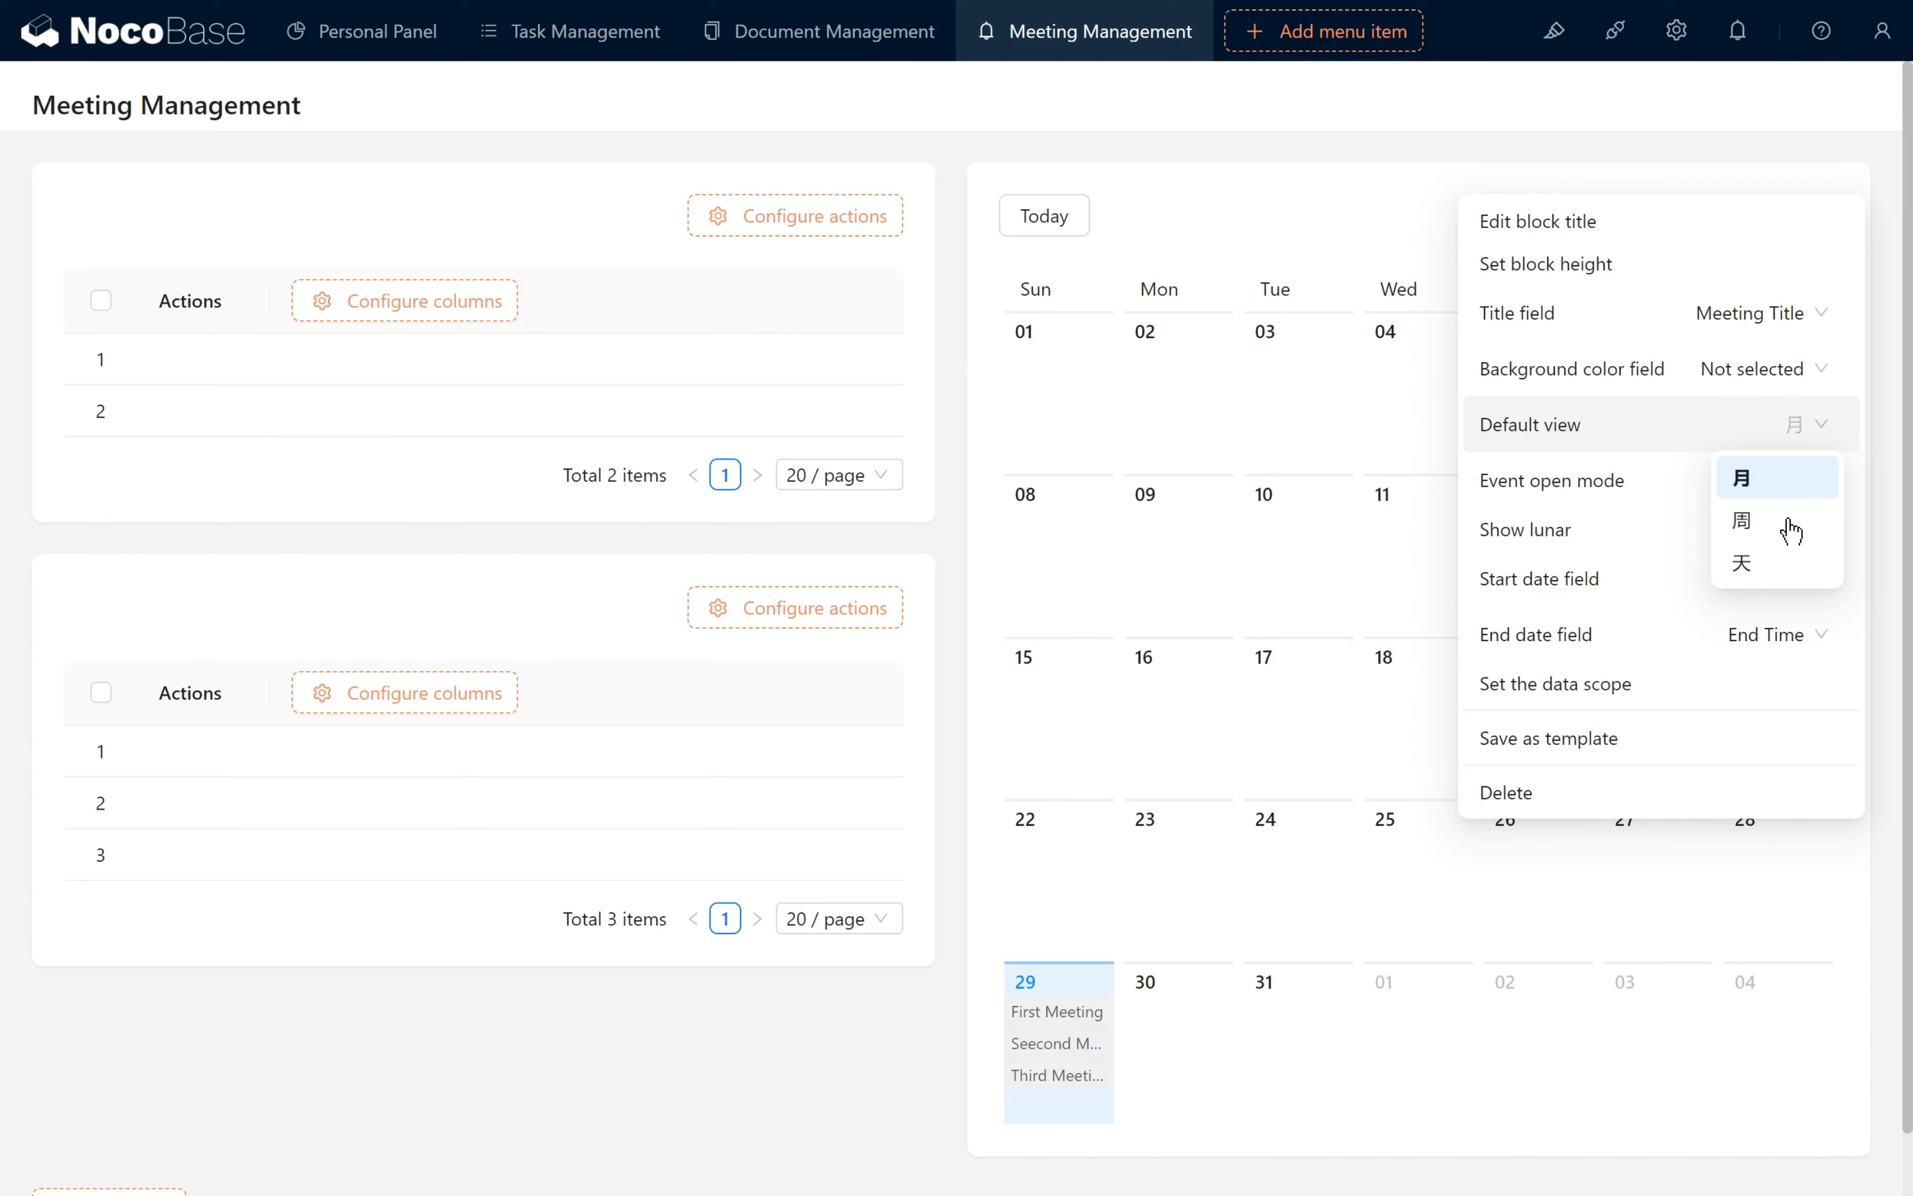
pyautogui.click(1771, 559)
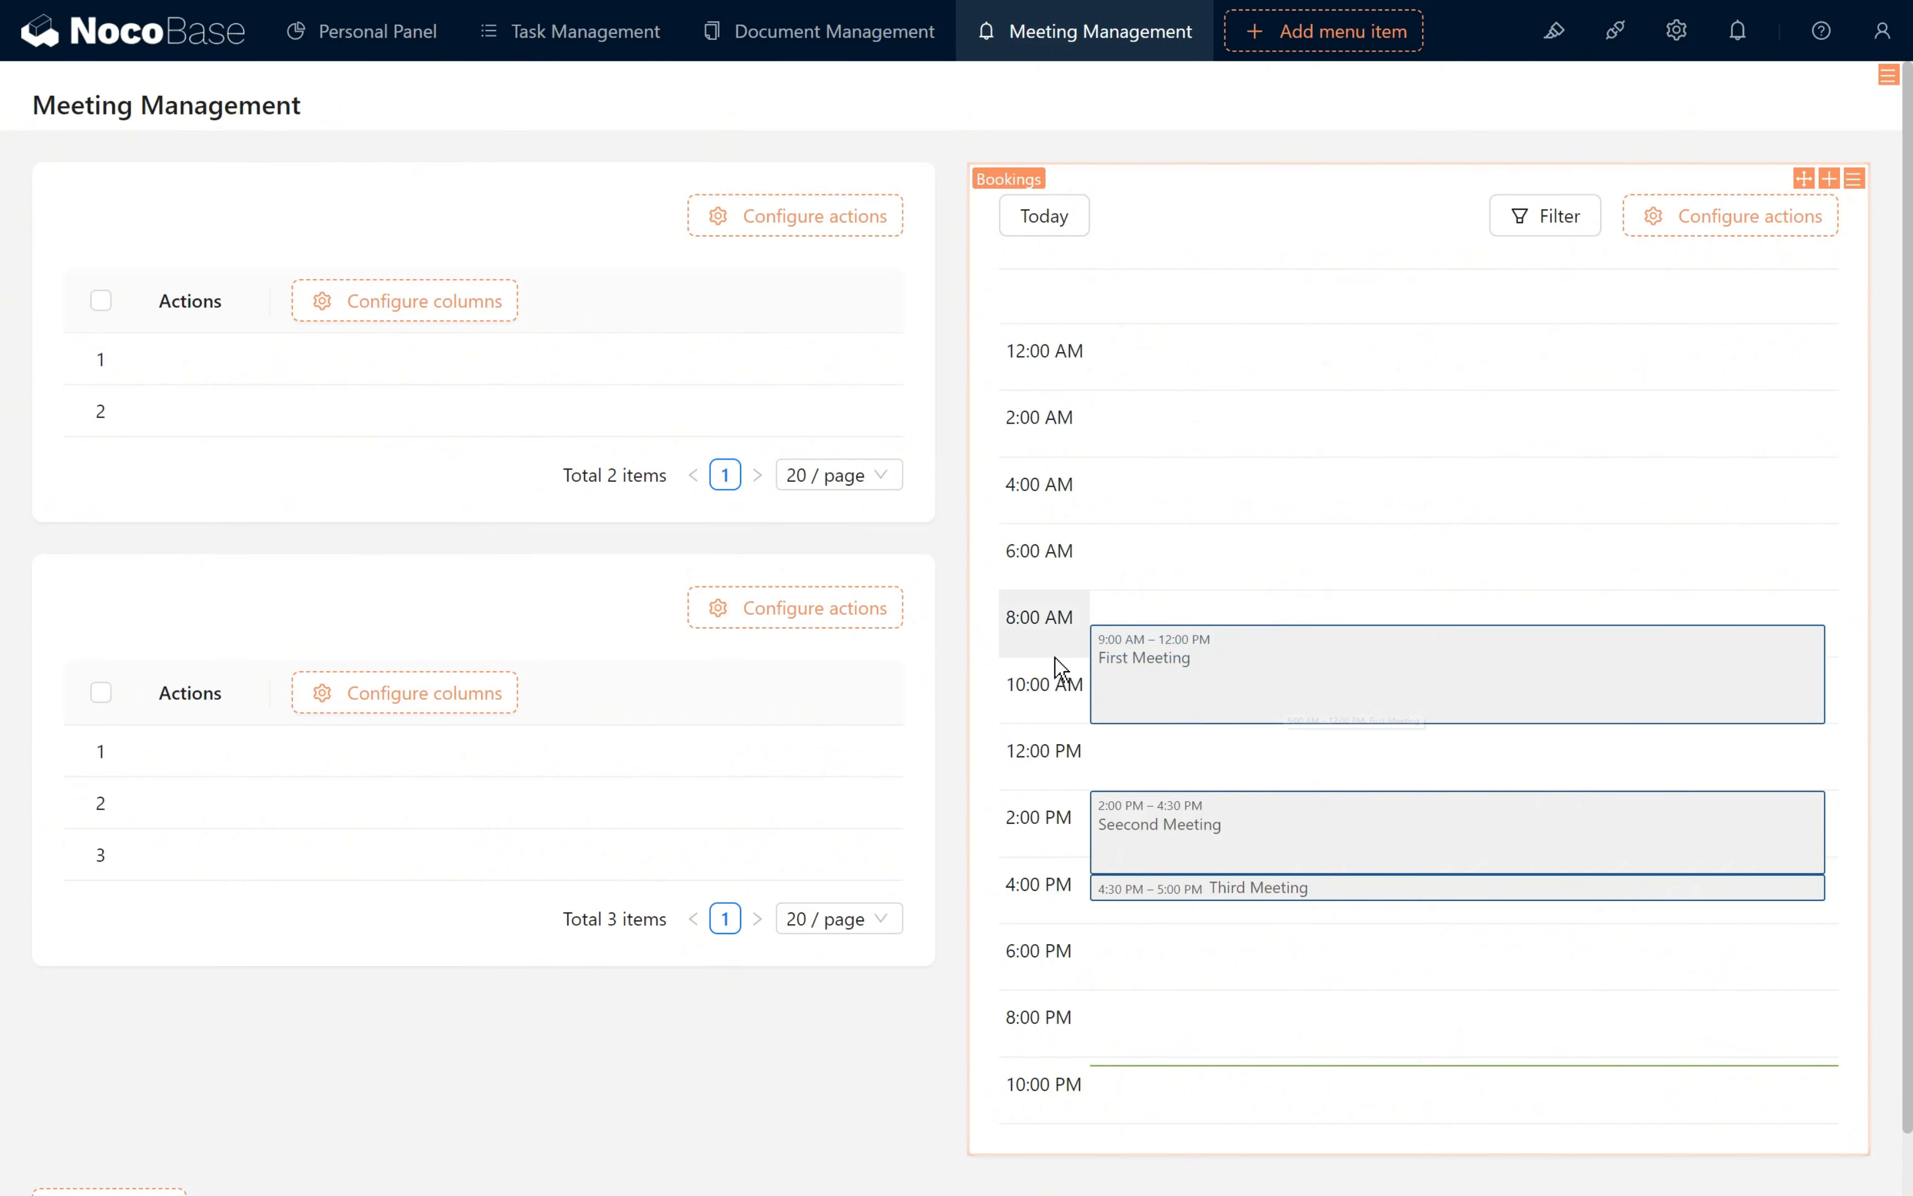
# - Show the Room Name and Room Location columns in the Rooms table and add an Edit action to its rows
pyautogui.moveTo(488, 323)
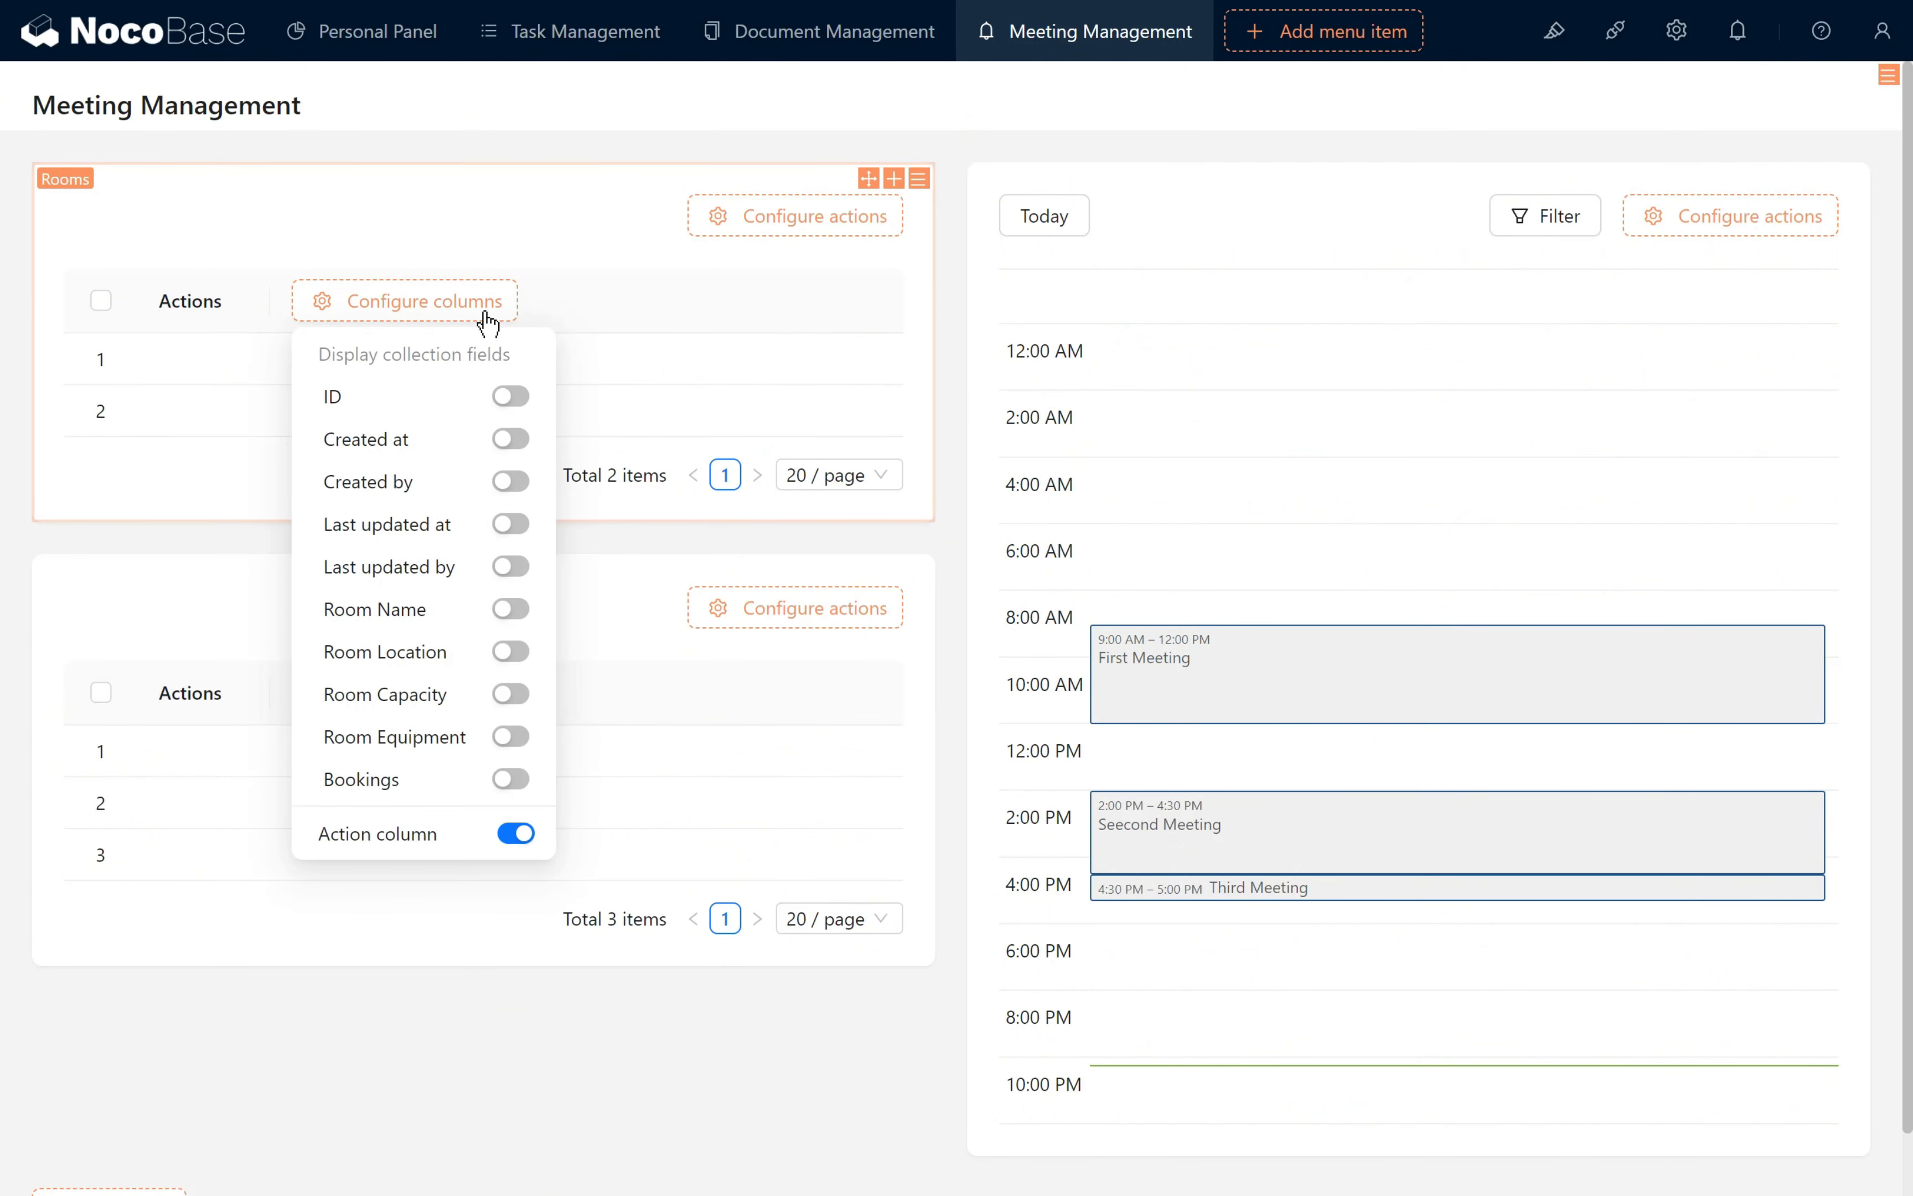
pyautogui.click(506, 614)
pyautogui.click(515, 653)
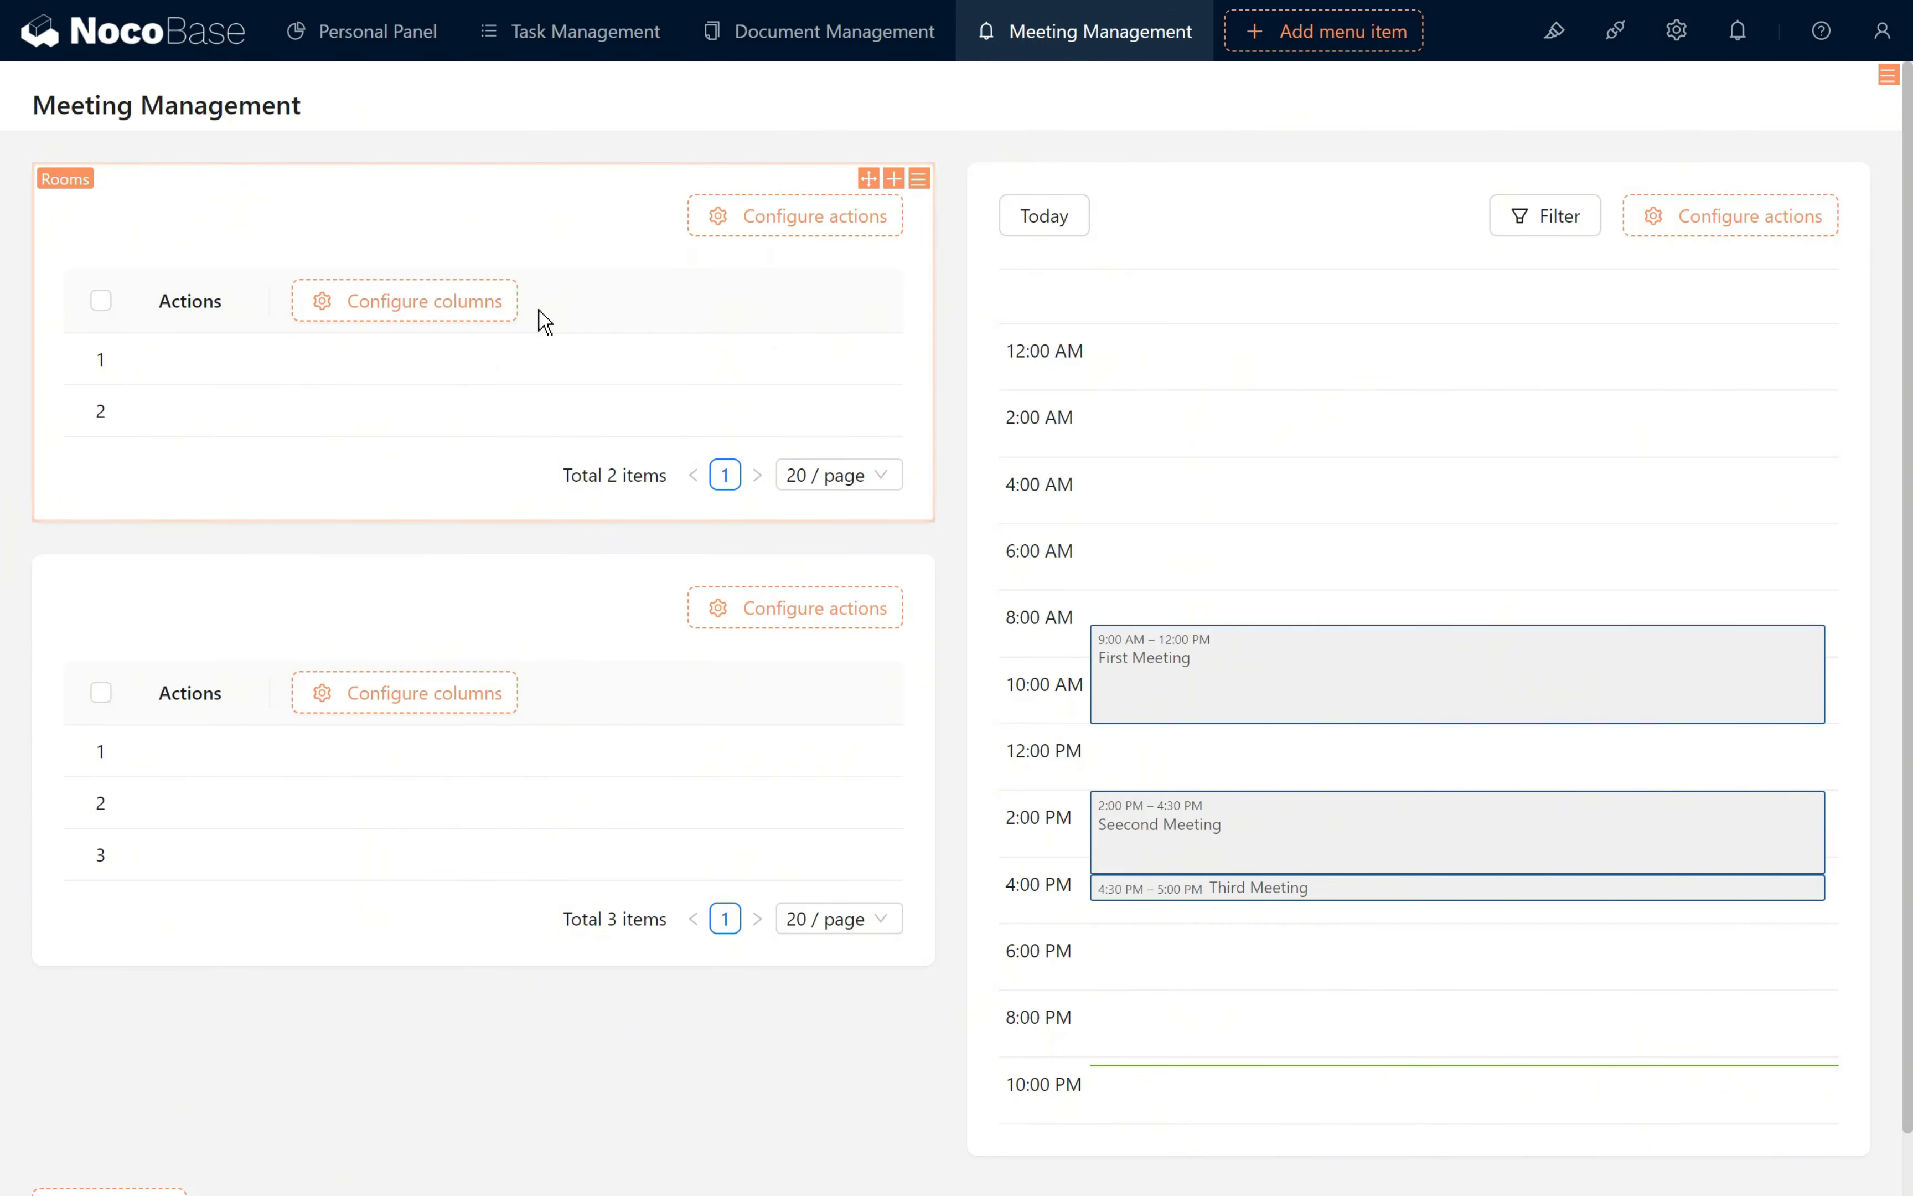
pyautogui.press('F5')
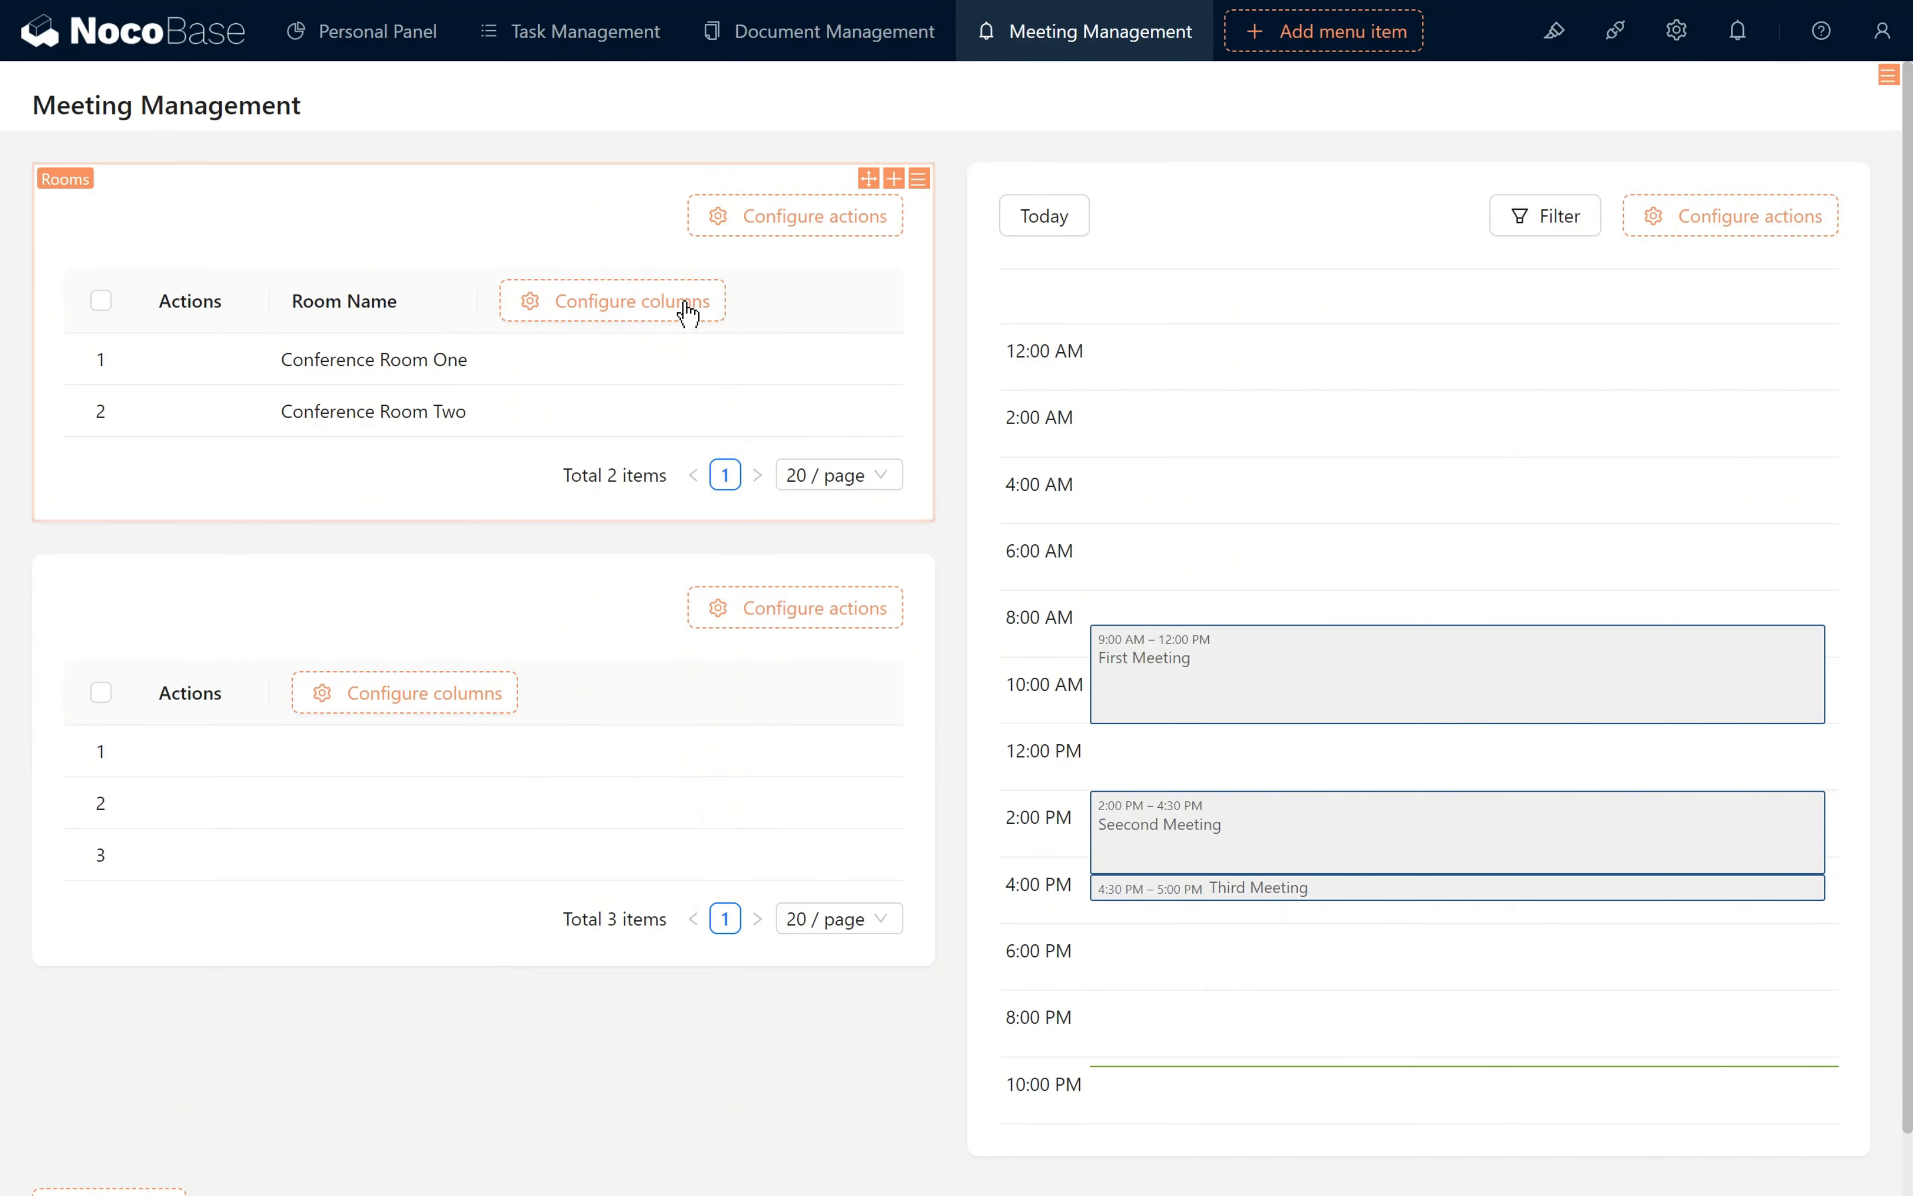
pyautogui.moveTo(687, 312)
pyautogui.click(715, 650)
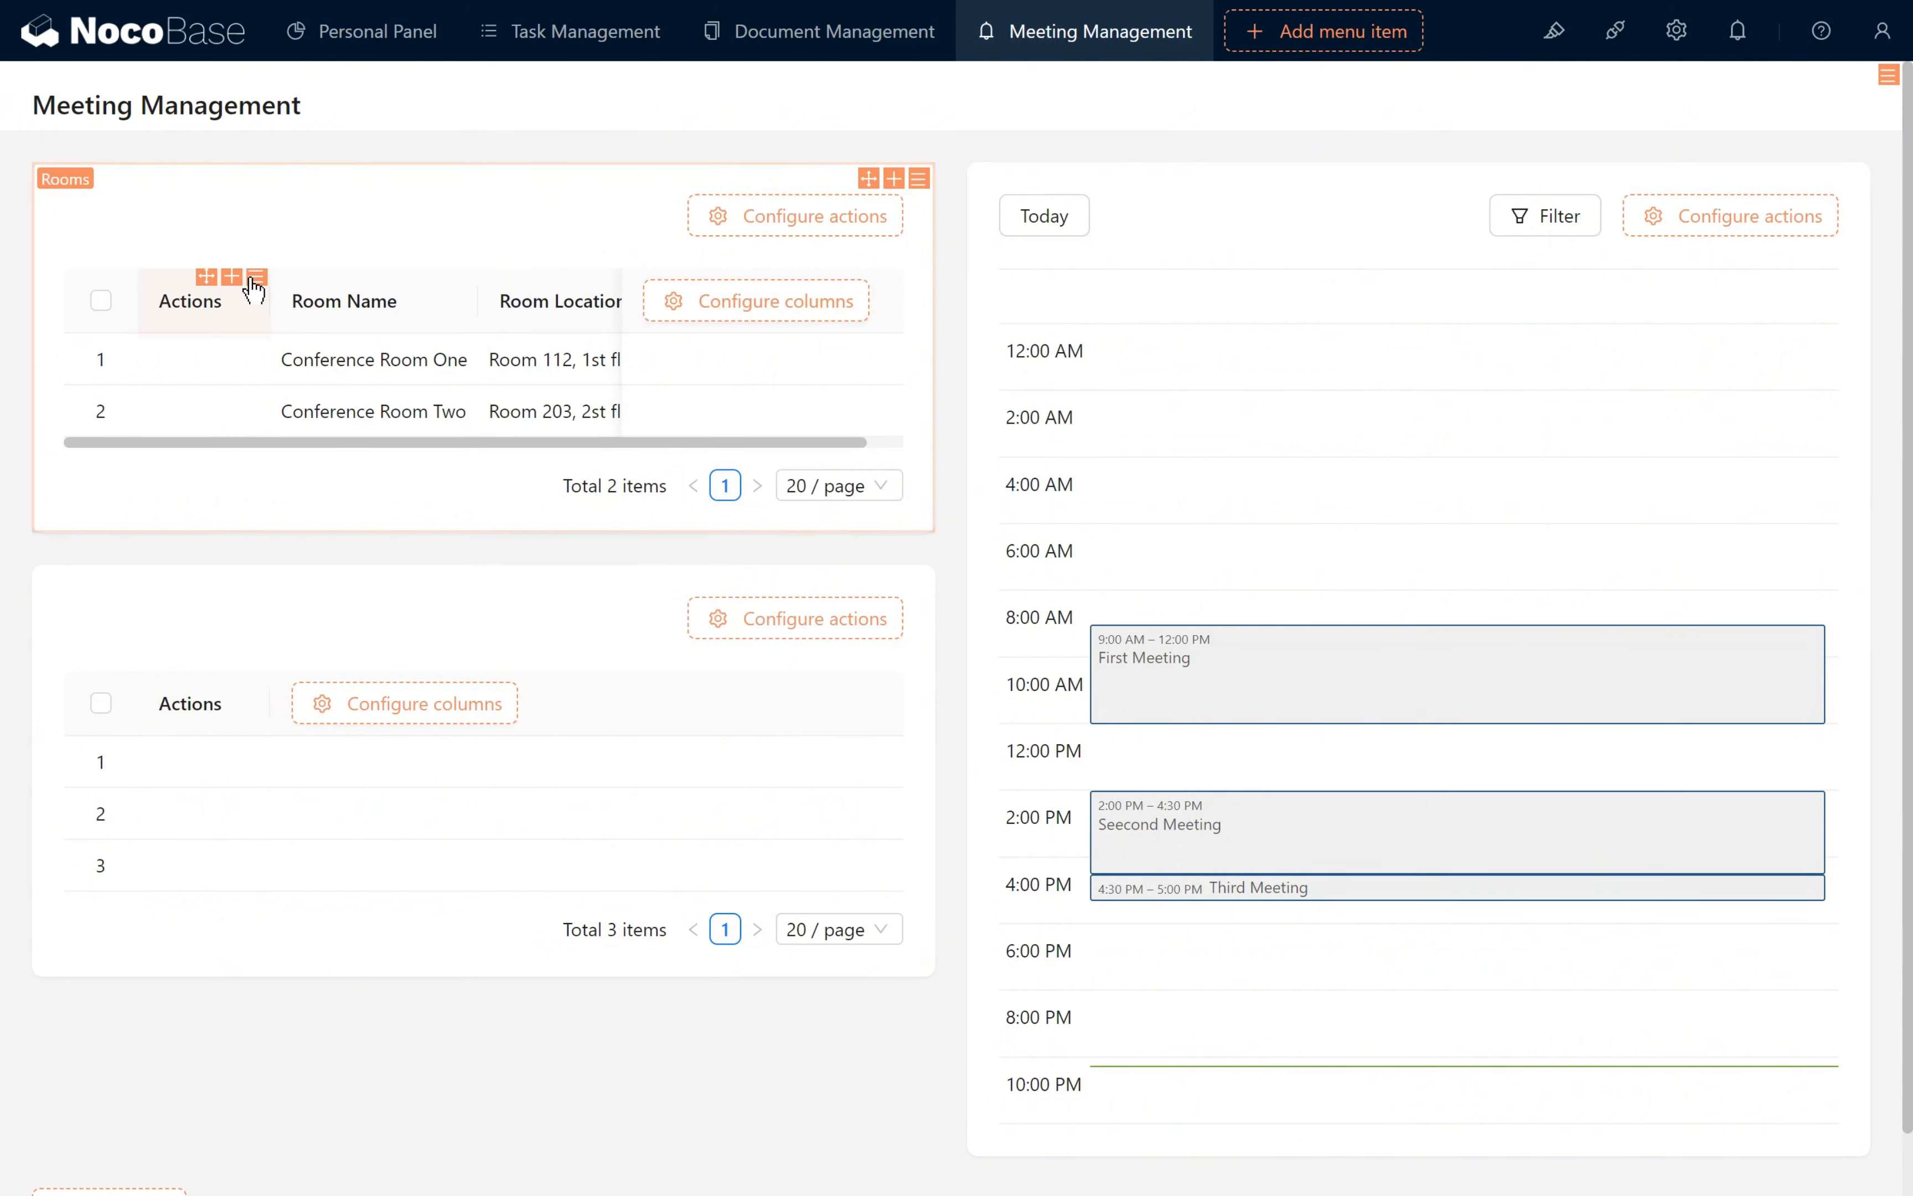
pyautogui.moveTo(232, 277)
pyautogui.click(264, 363)
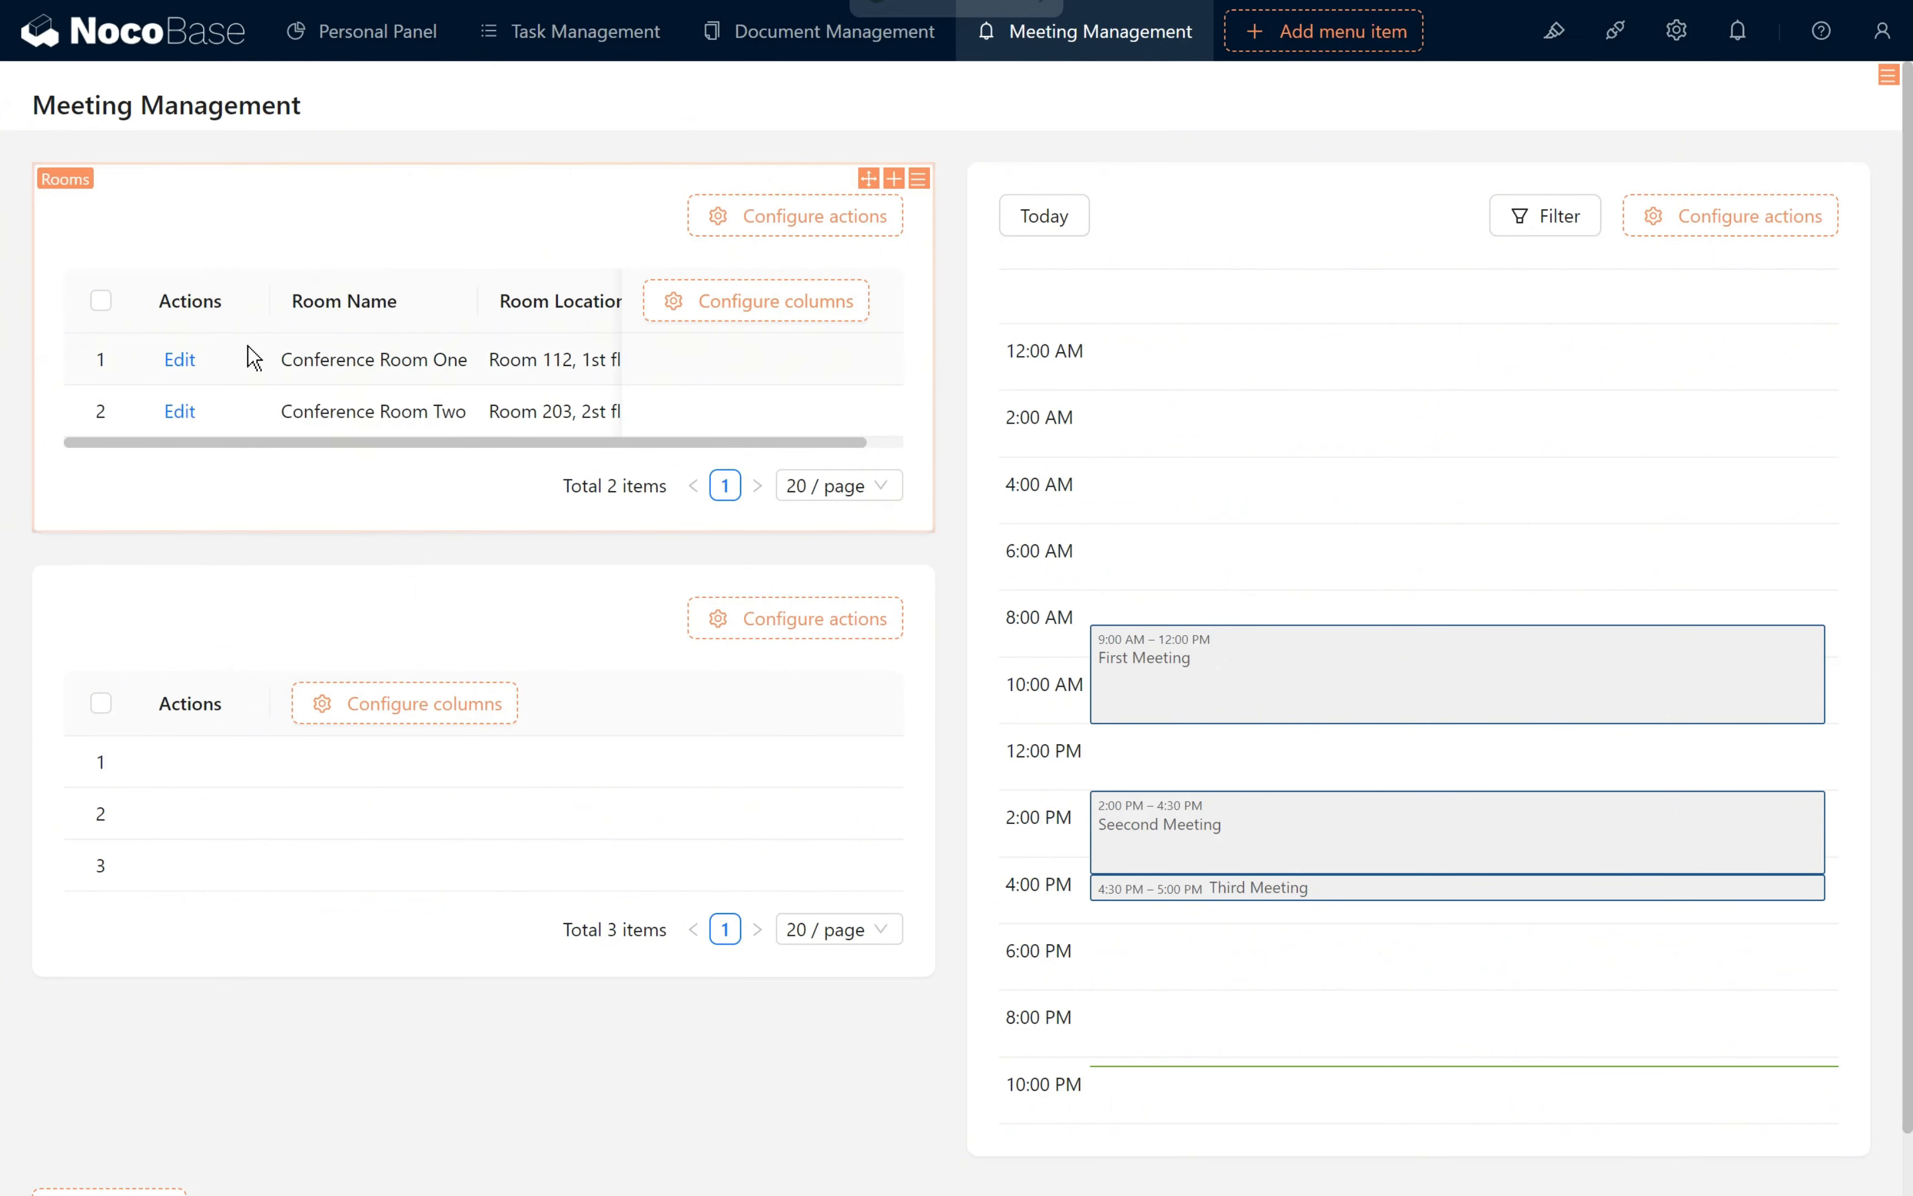
# - Show the Meeting Title, Start Time and End Time columns in the Bookings table and add an Edit action to its rows
pyautogui.moveTo(384, 705)
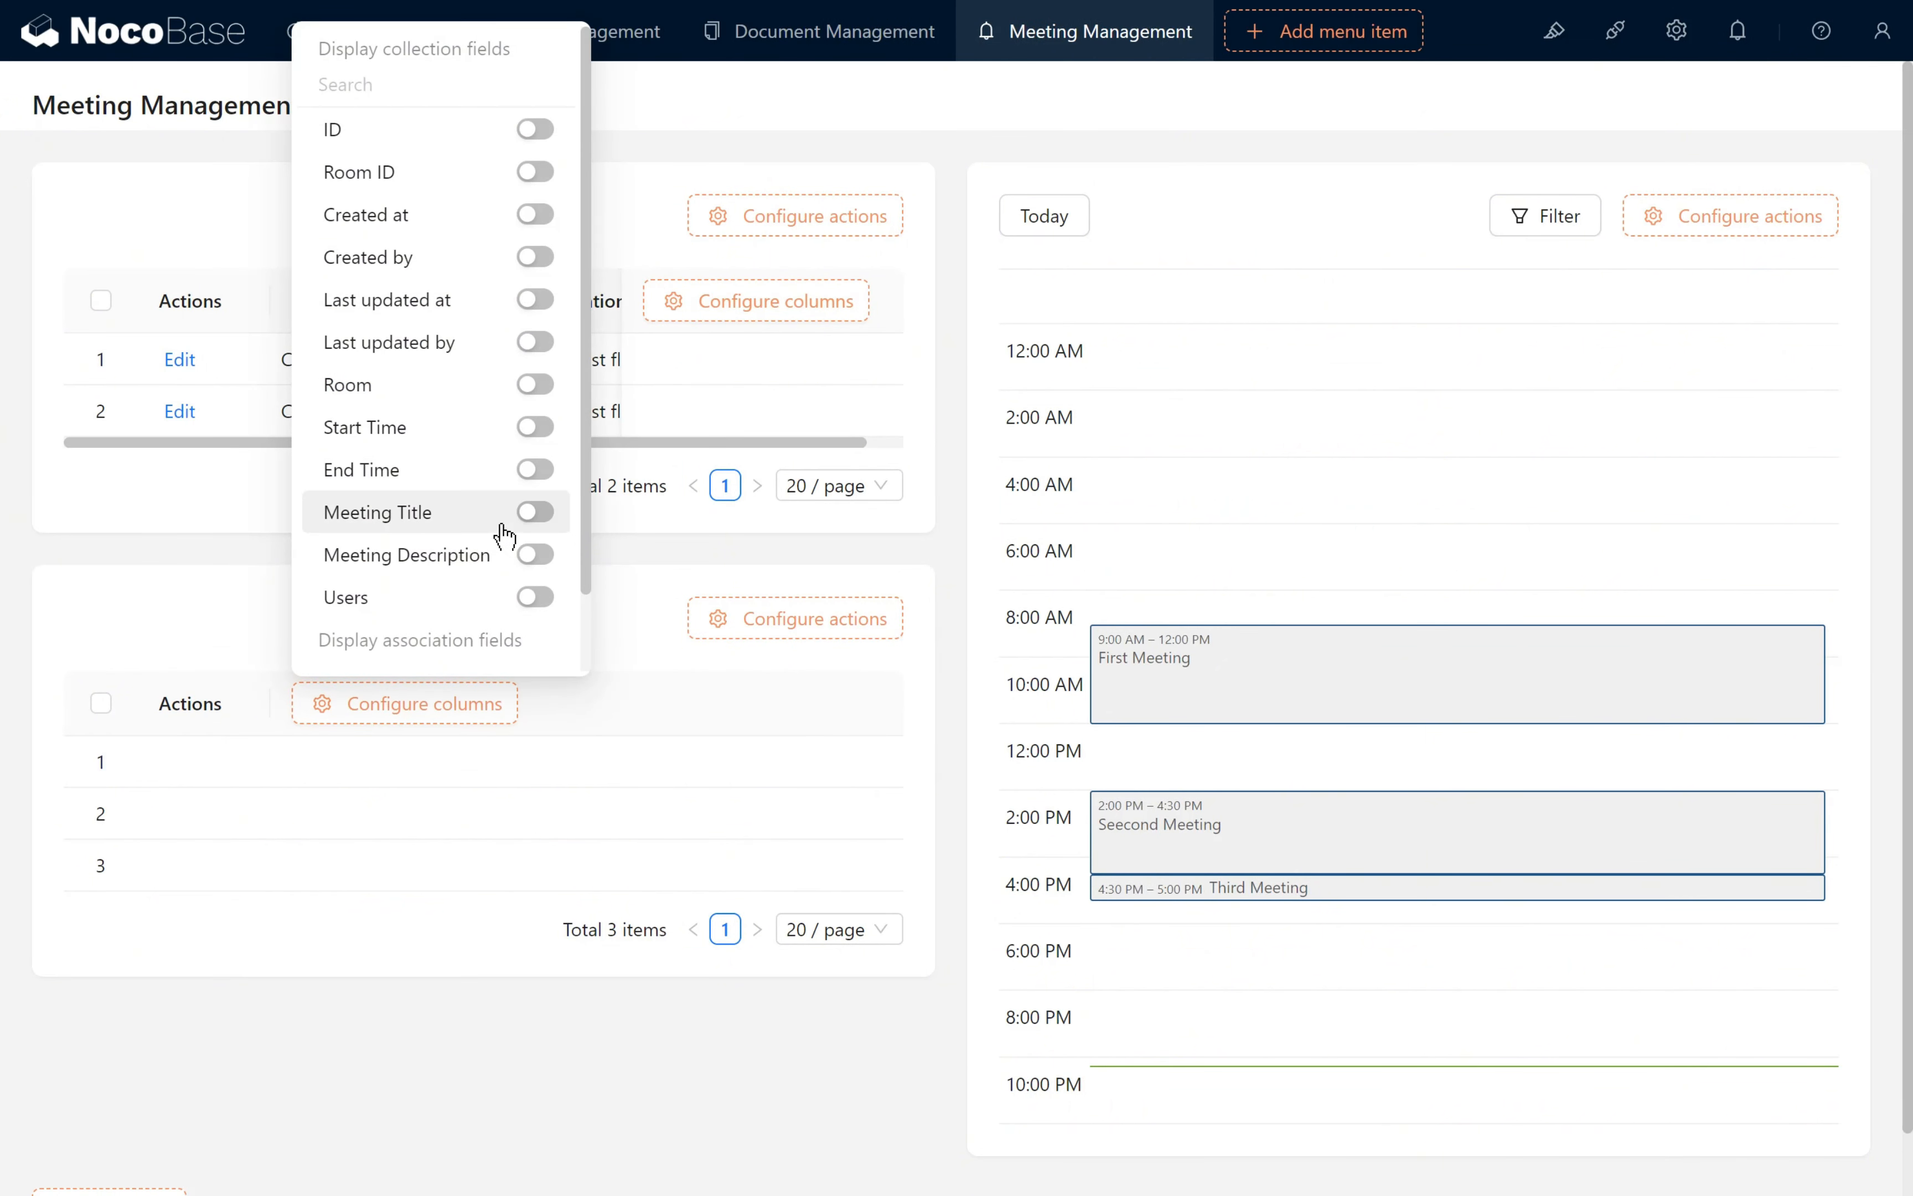
pyautogui.click(533, 514)
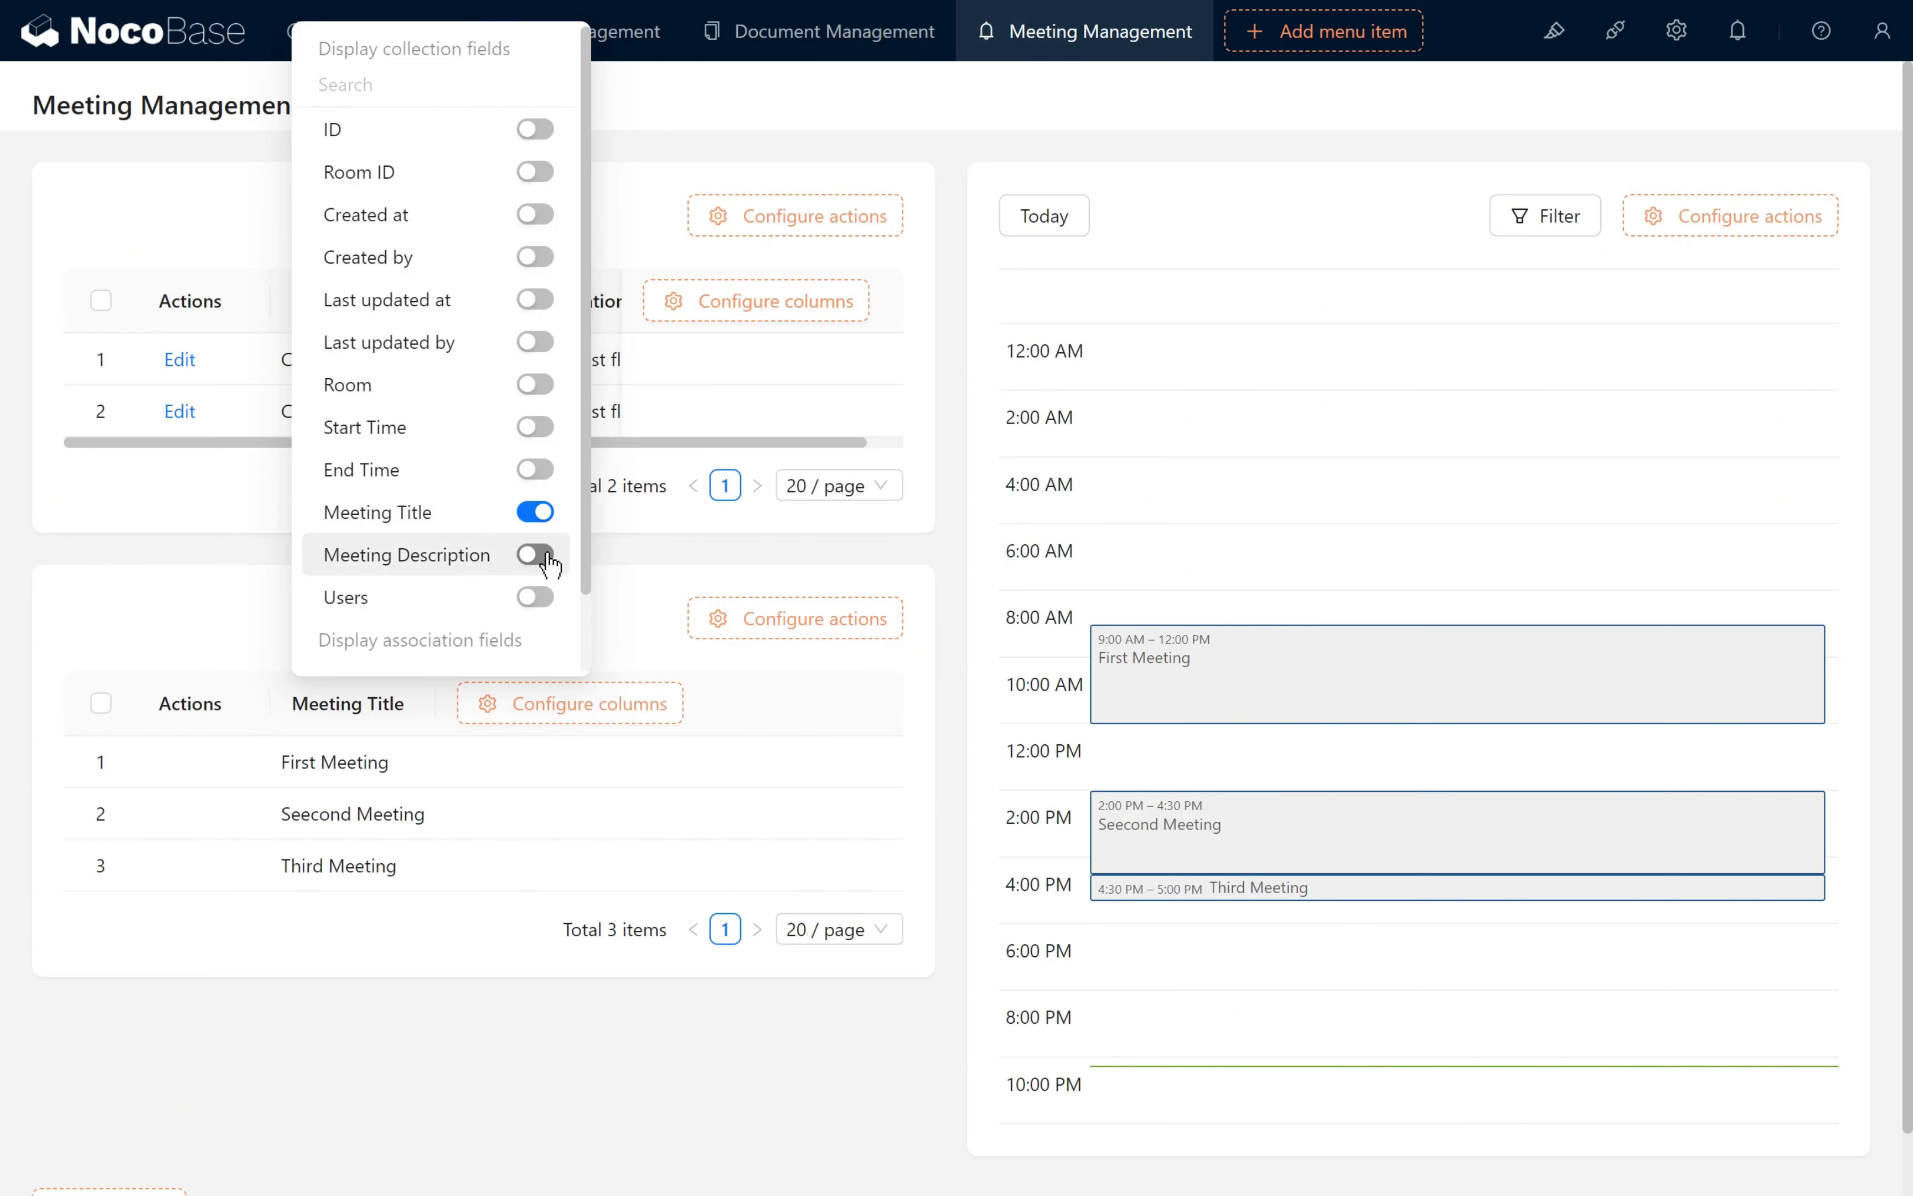
pyautogui.click(538, 428)
pyautogui.click(537, 470)
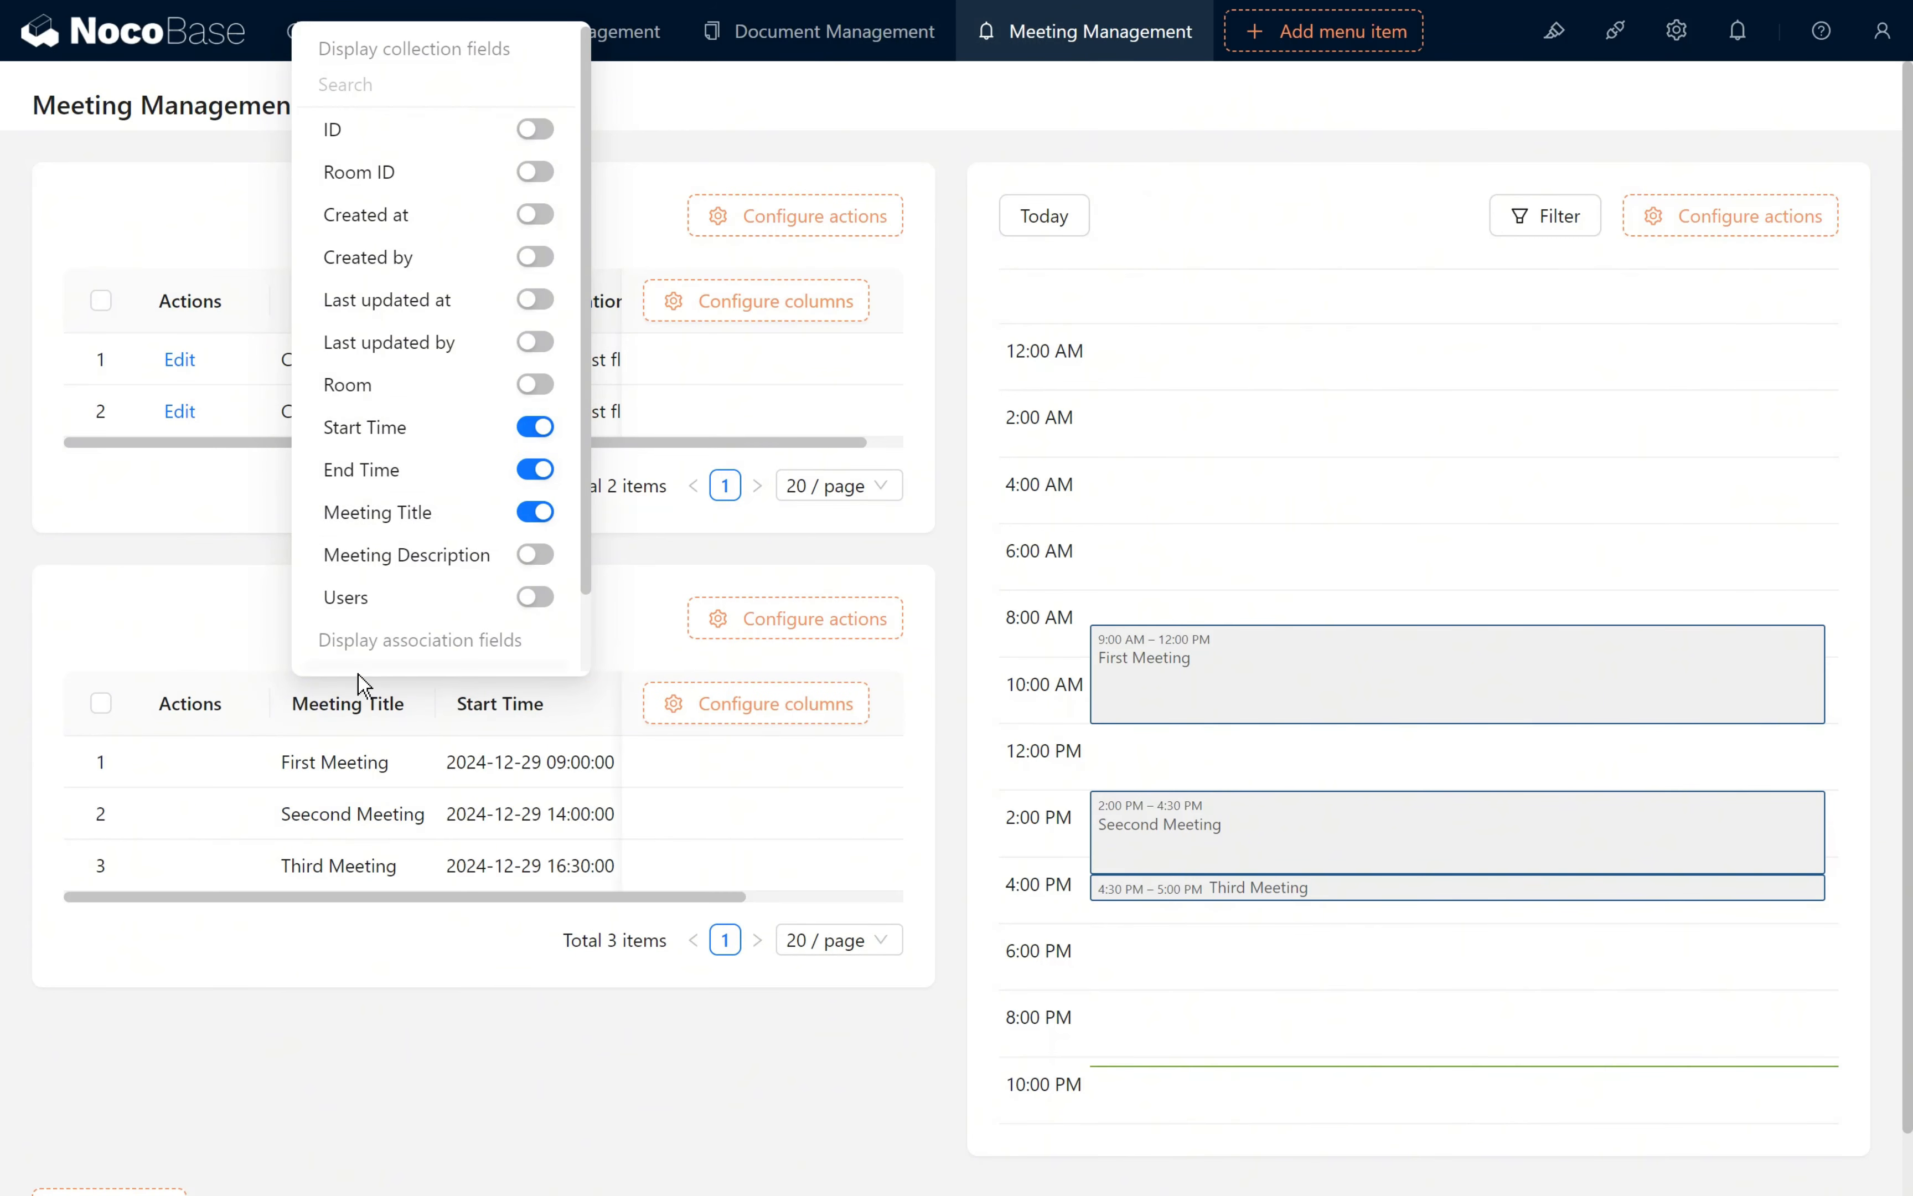
pyautogui.moveTo(244, 694)
pyautogui.click(318, 778)
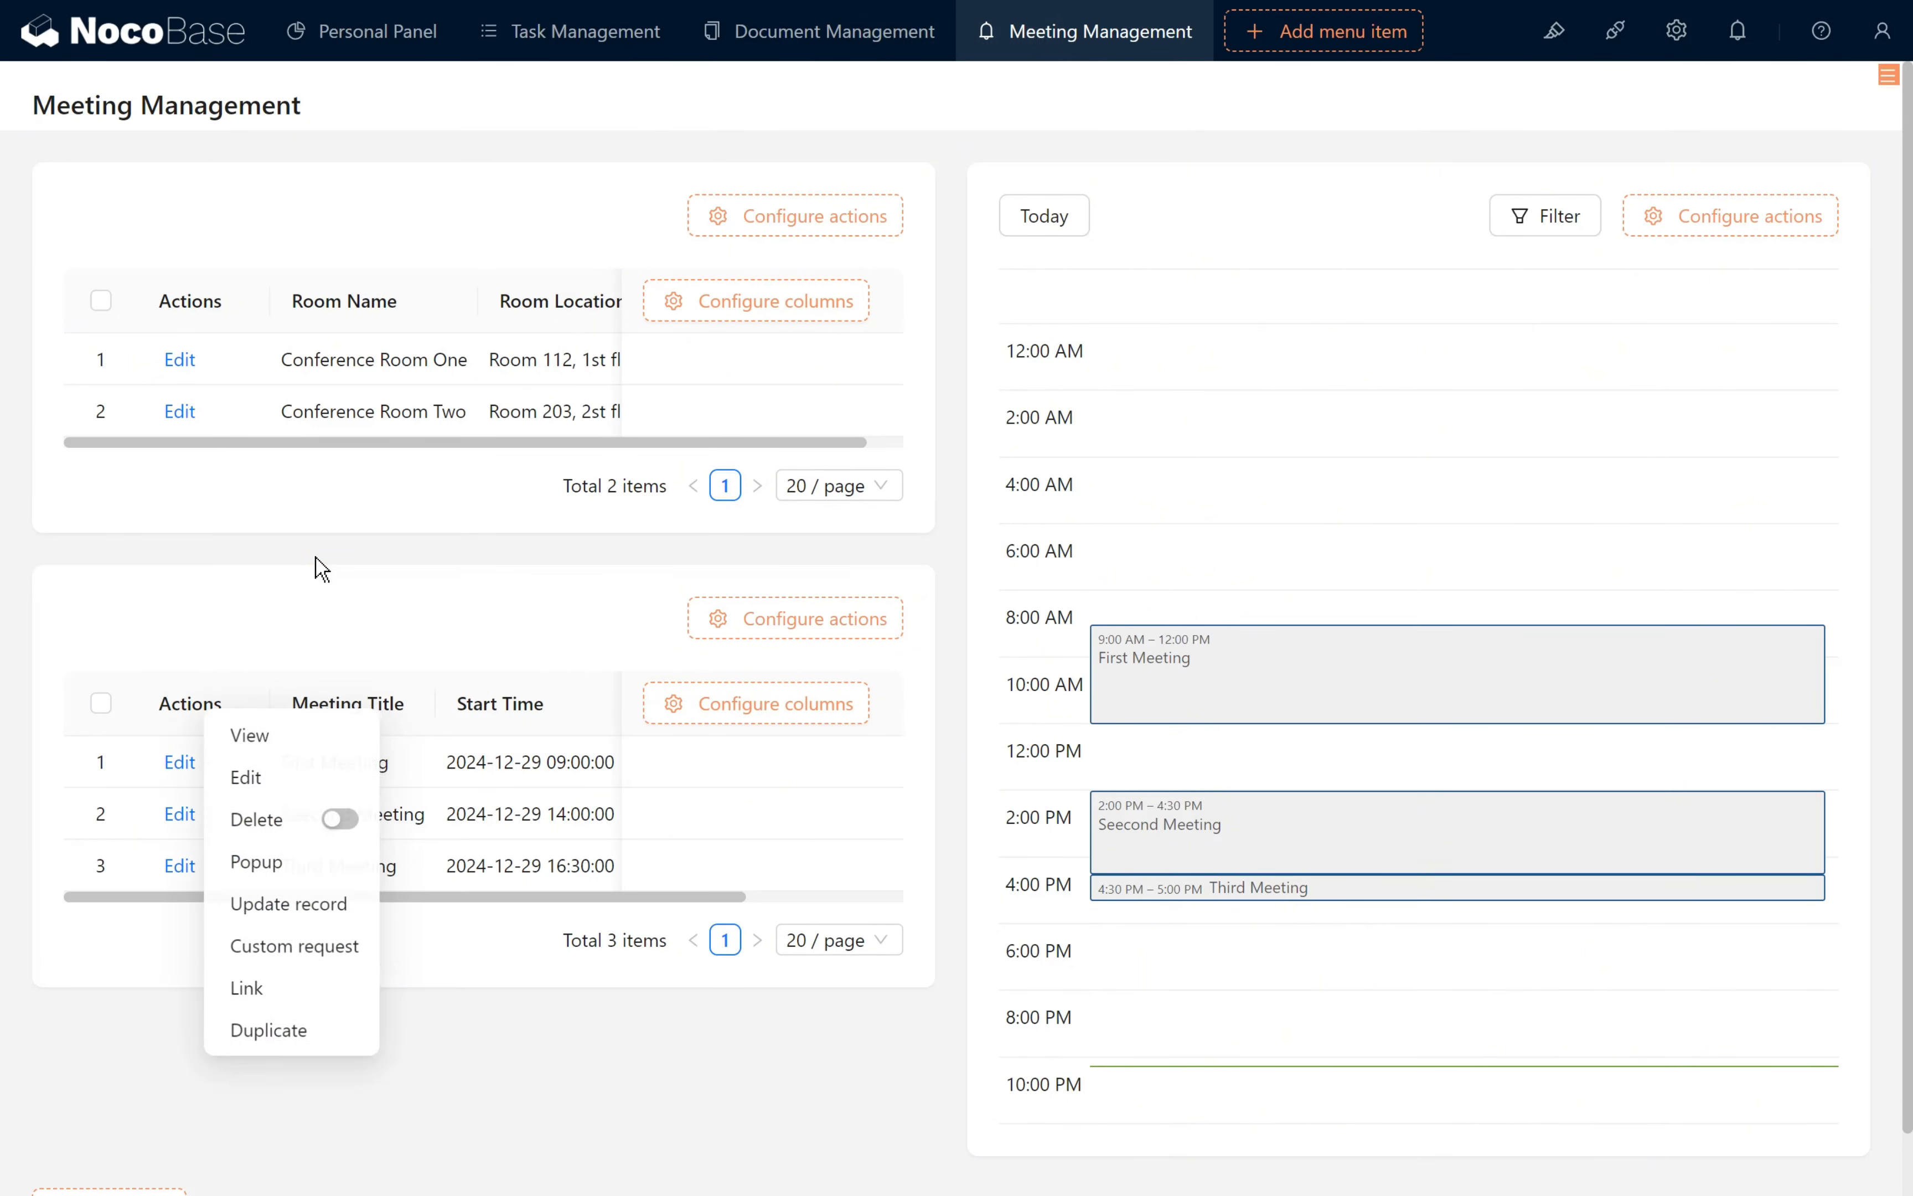
# - Set the block title of the Rooms table to Conference and of the Bookings table to Reservation
pyautogui.moveTo(921, 184)
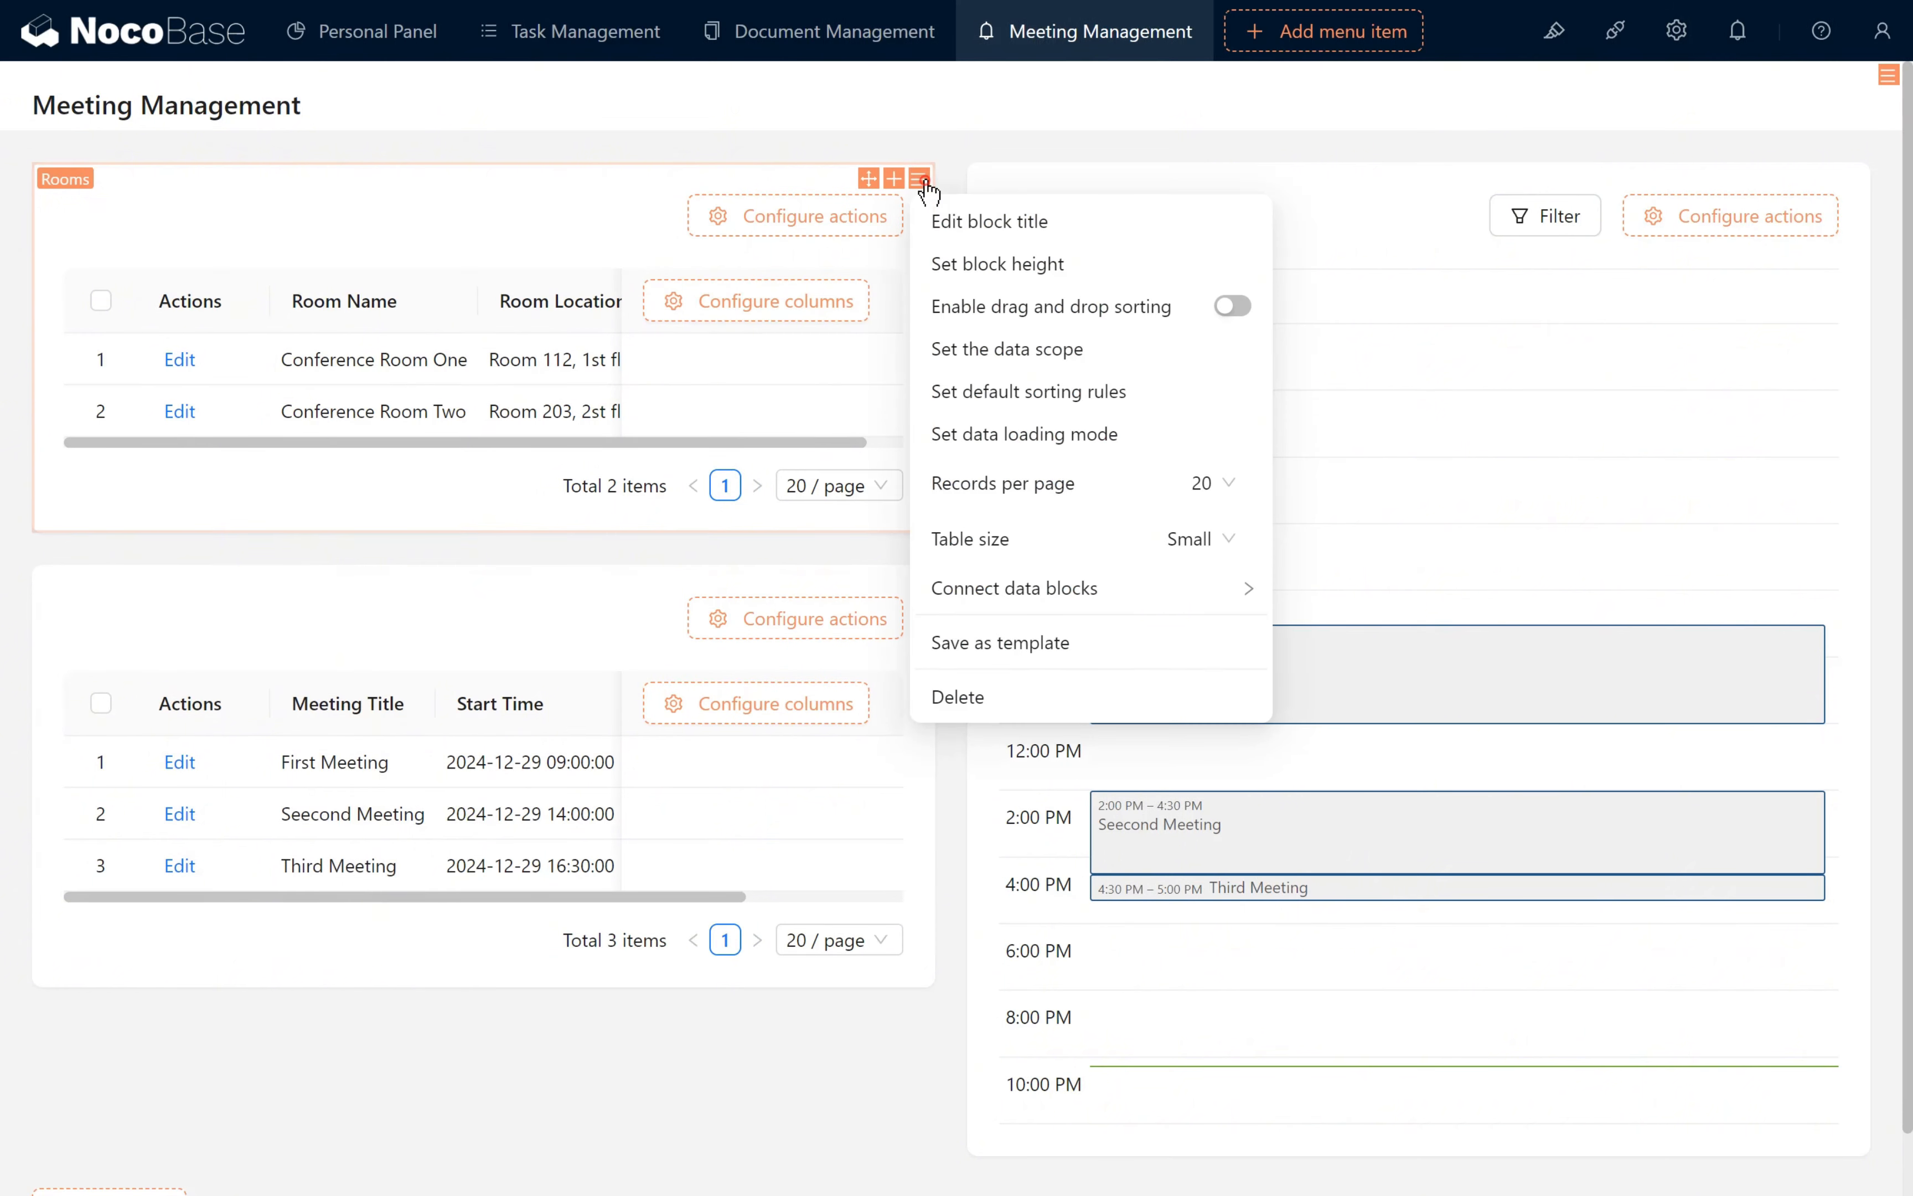
pyautogui.click(989, 226)
pyautogui.write('Conference')
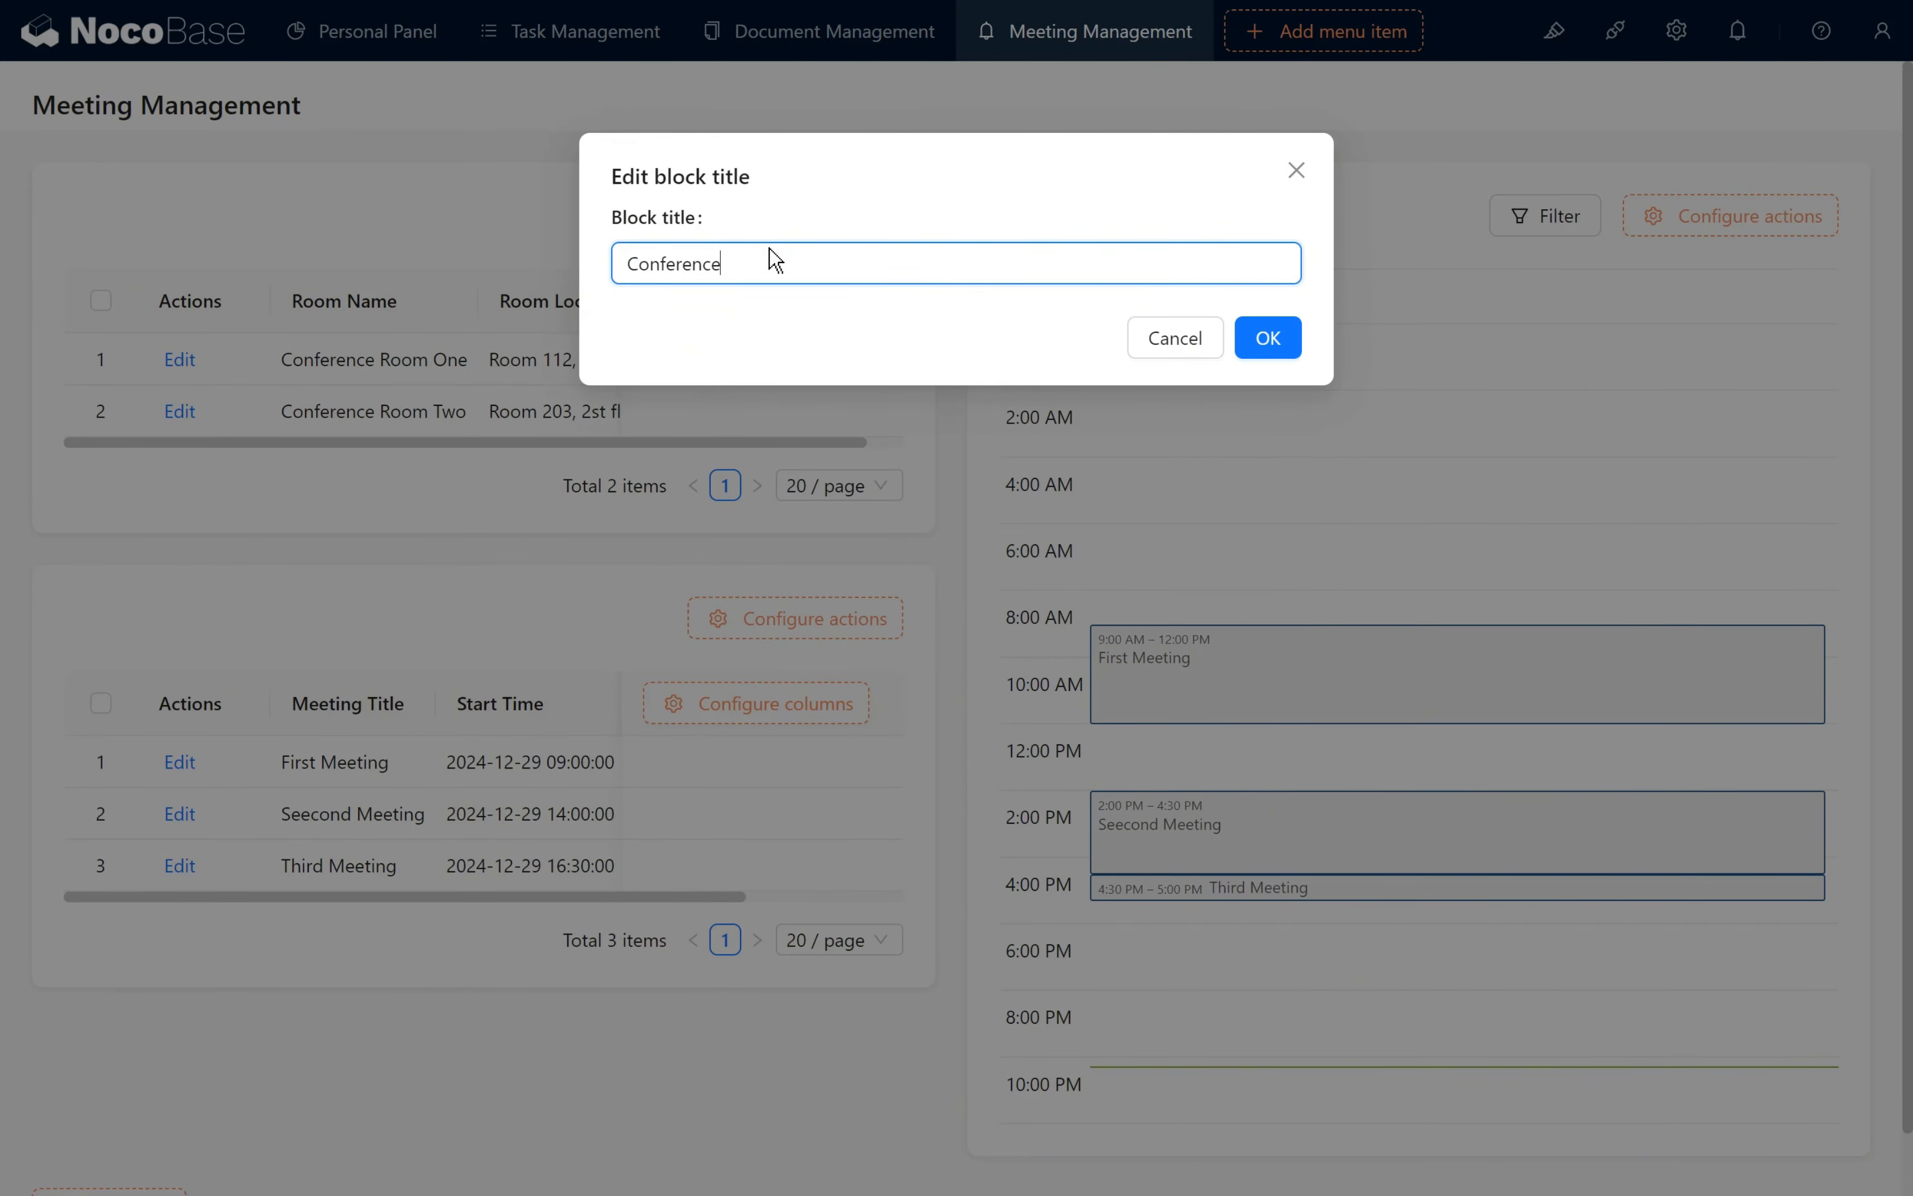
pyautogui.click(1263, 338)
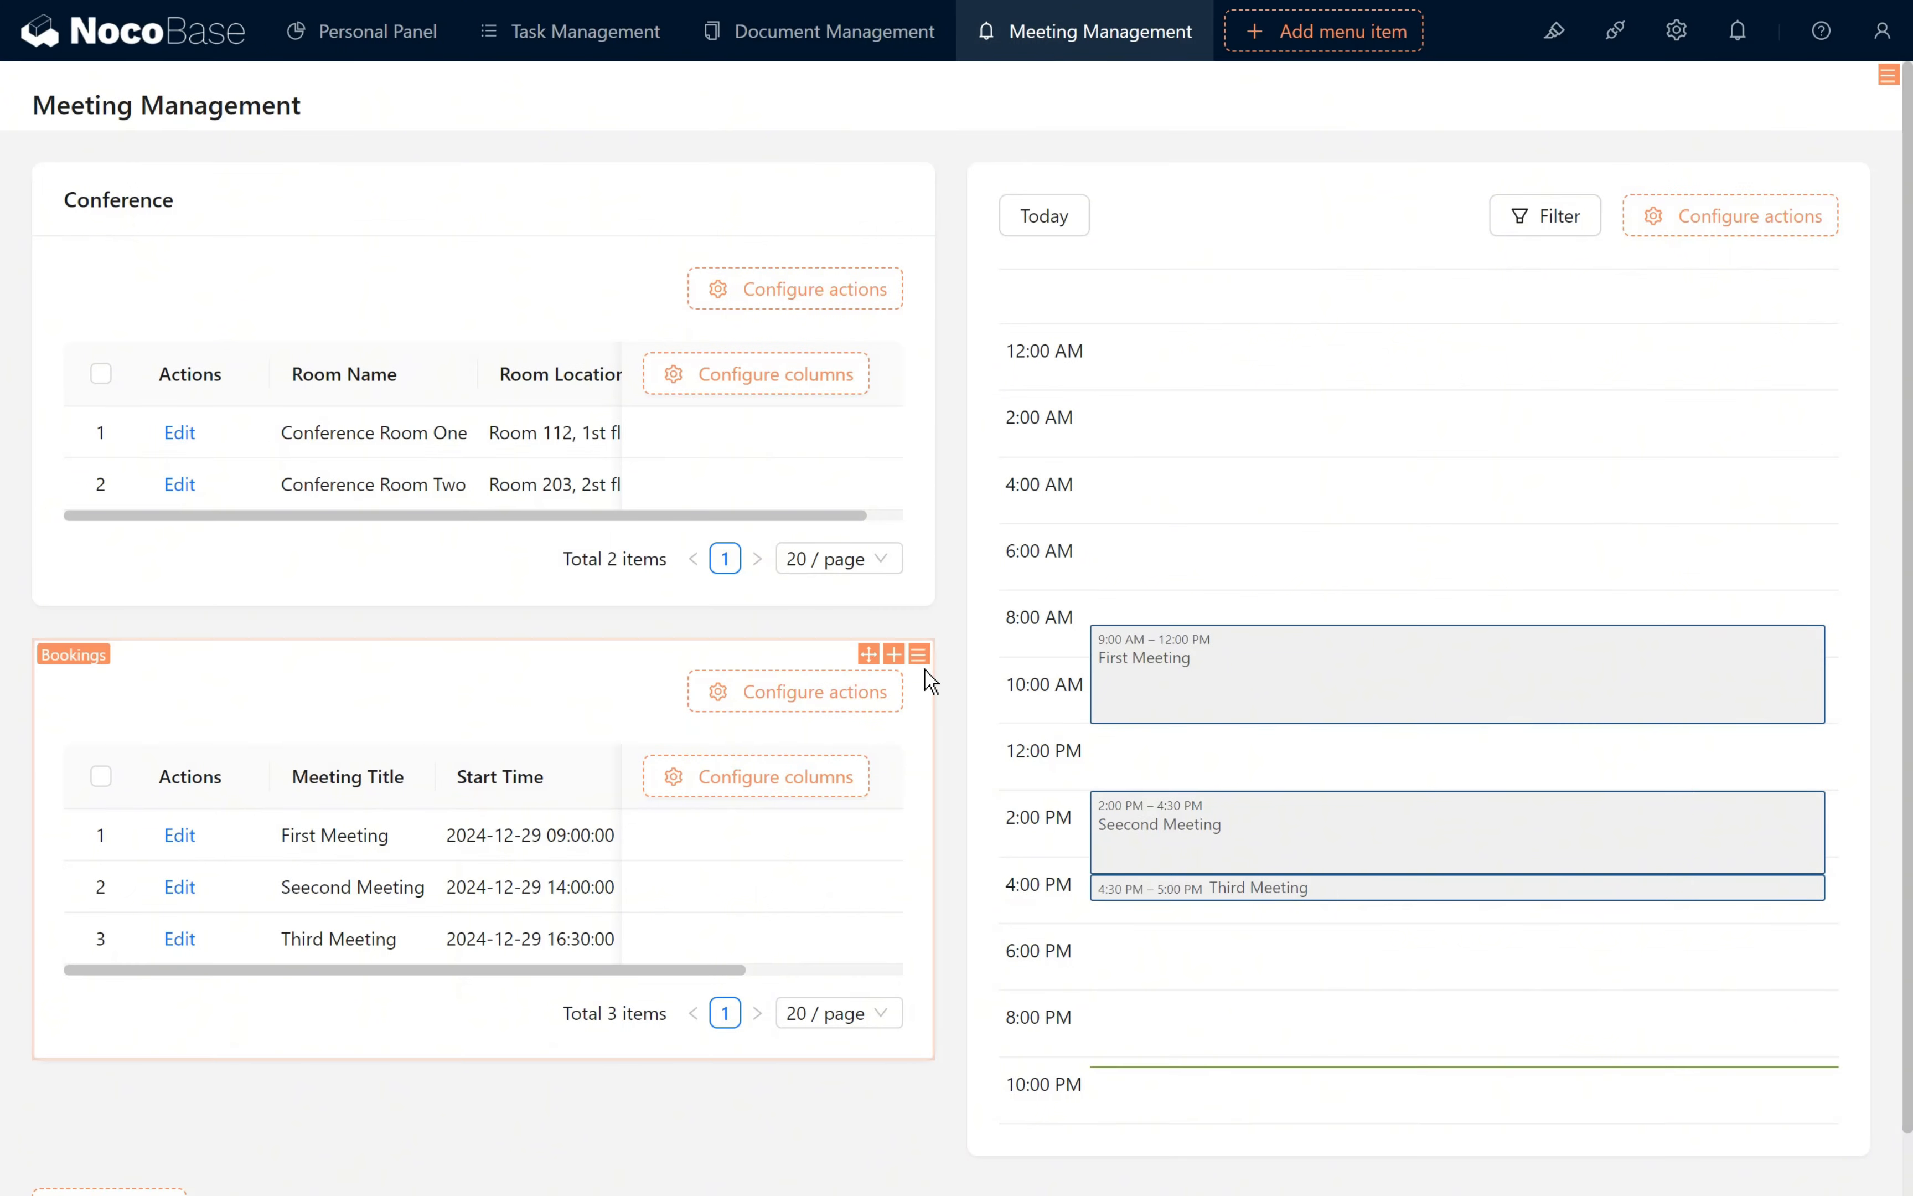
pyautogui.moveTo(918, 653)
pyautogui.click(988, 133)
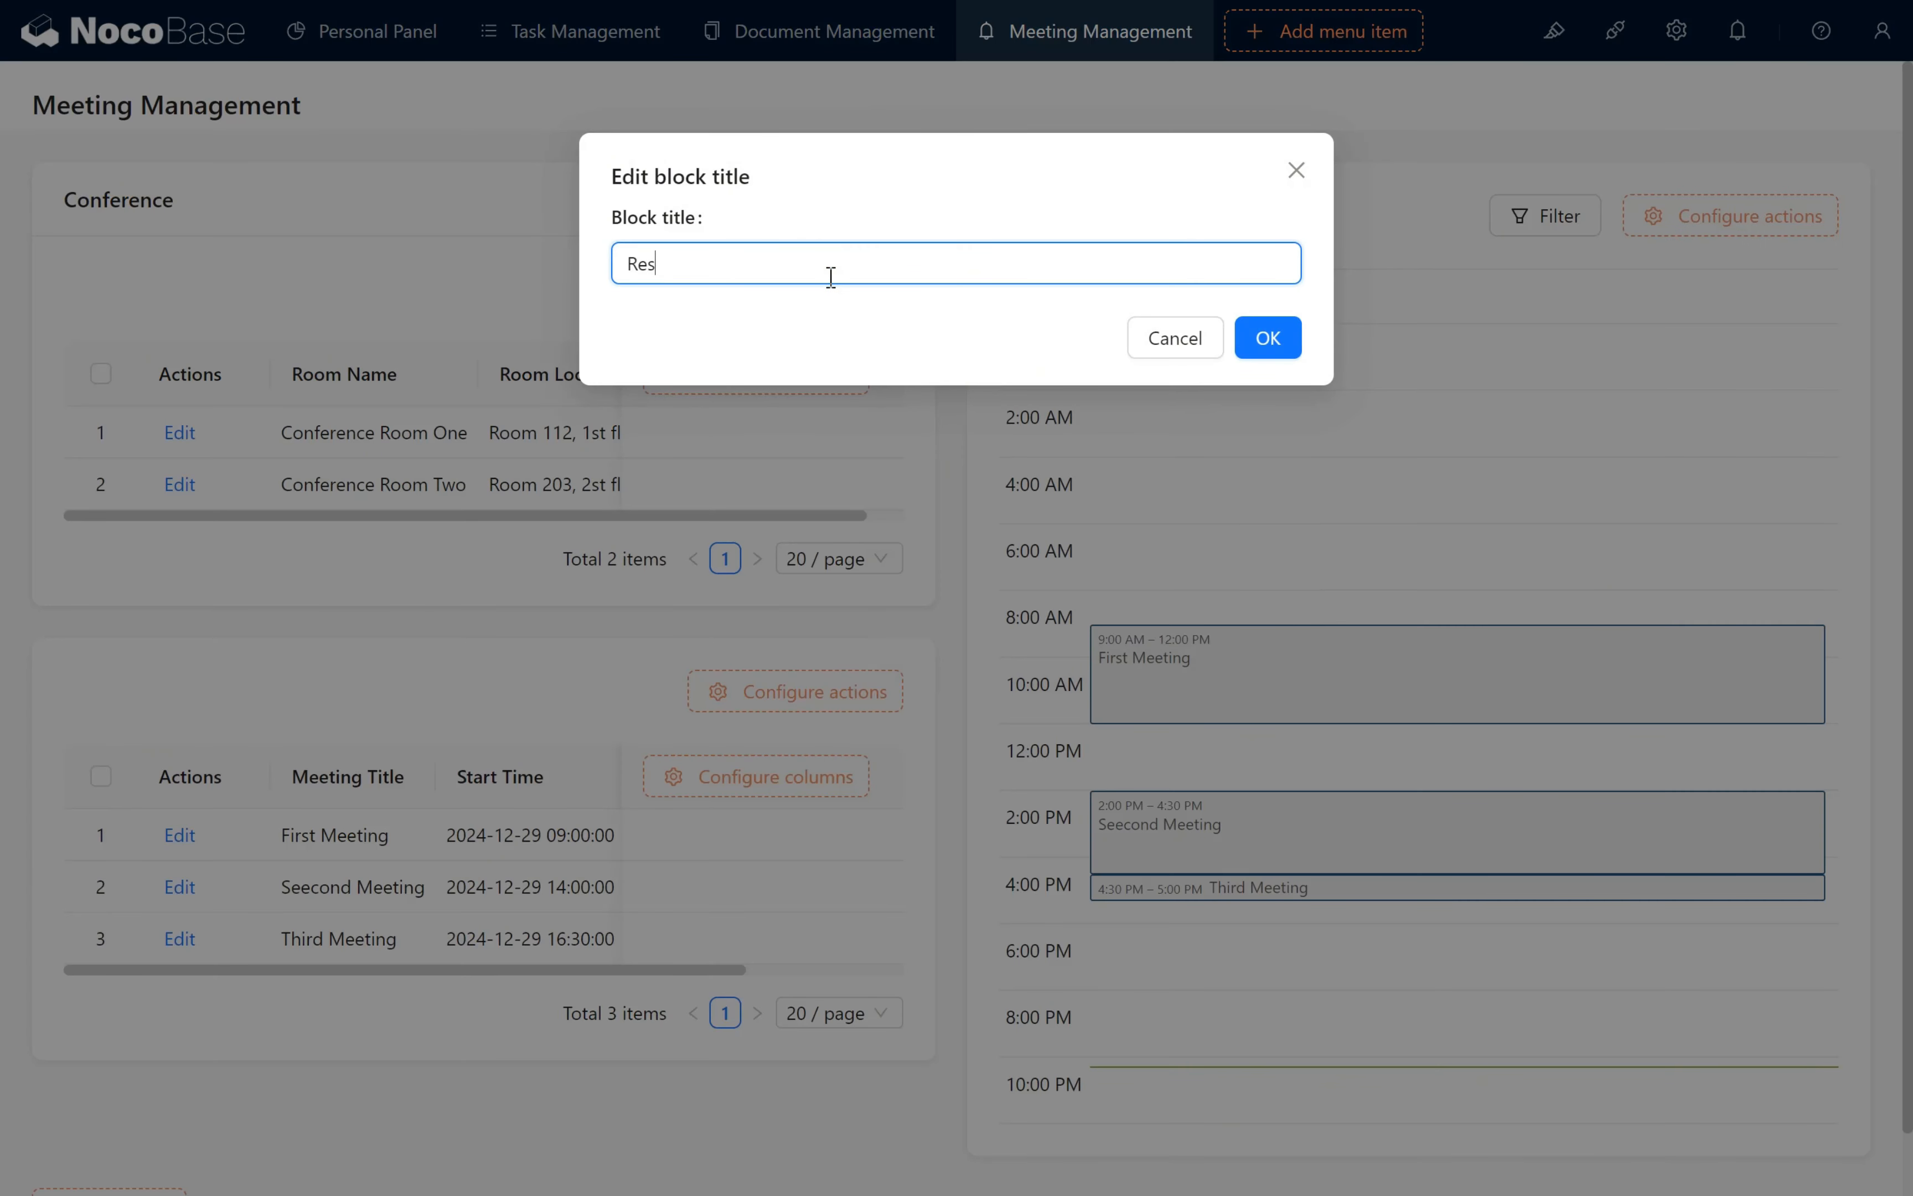
pyautogui.click(1264, 338)
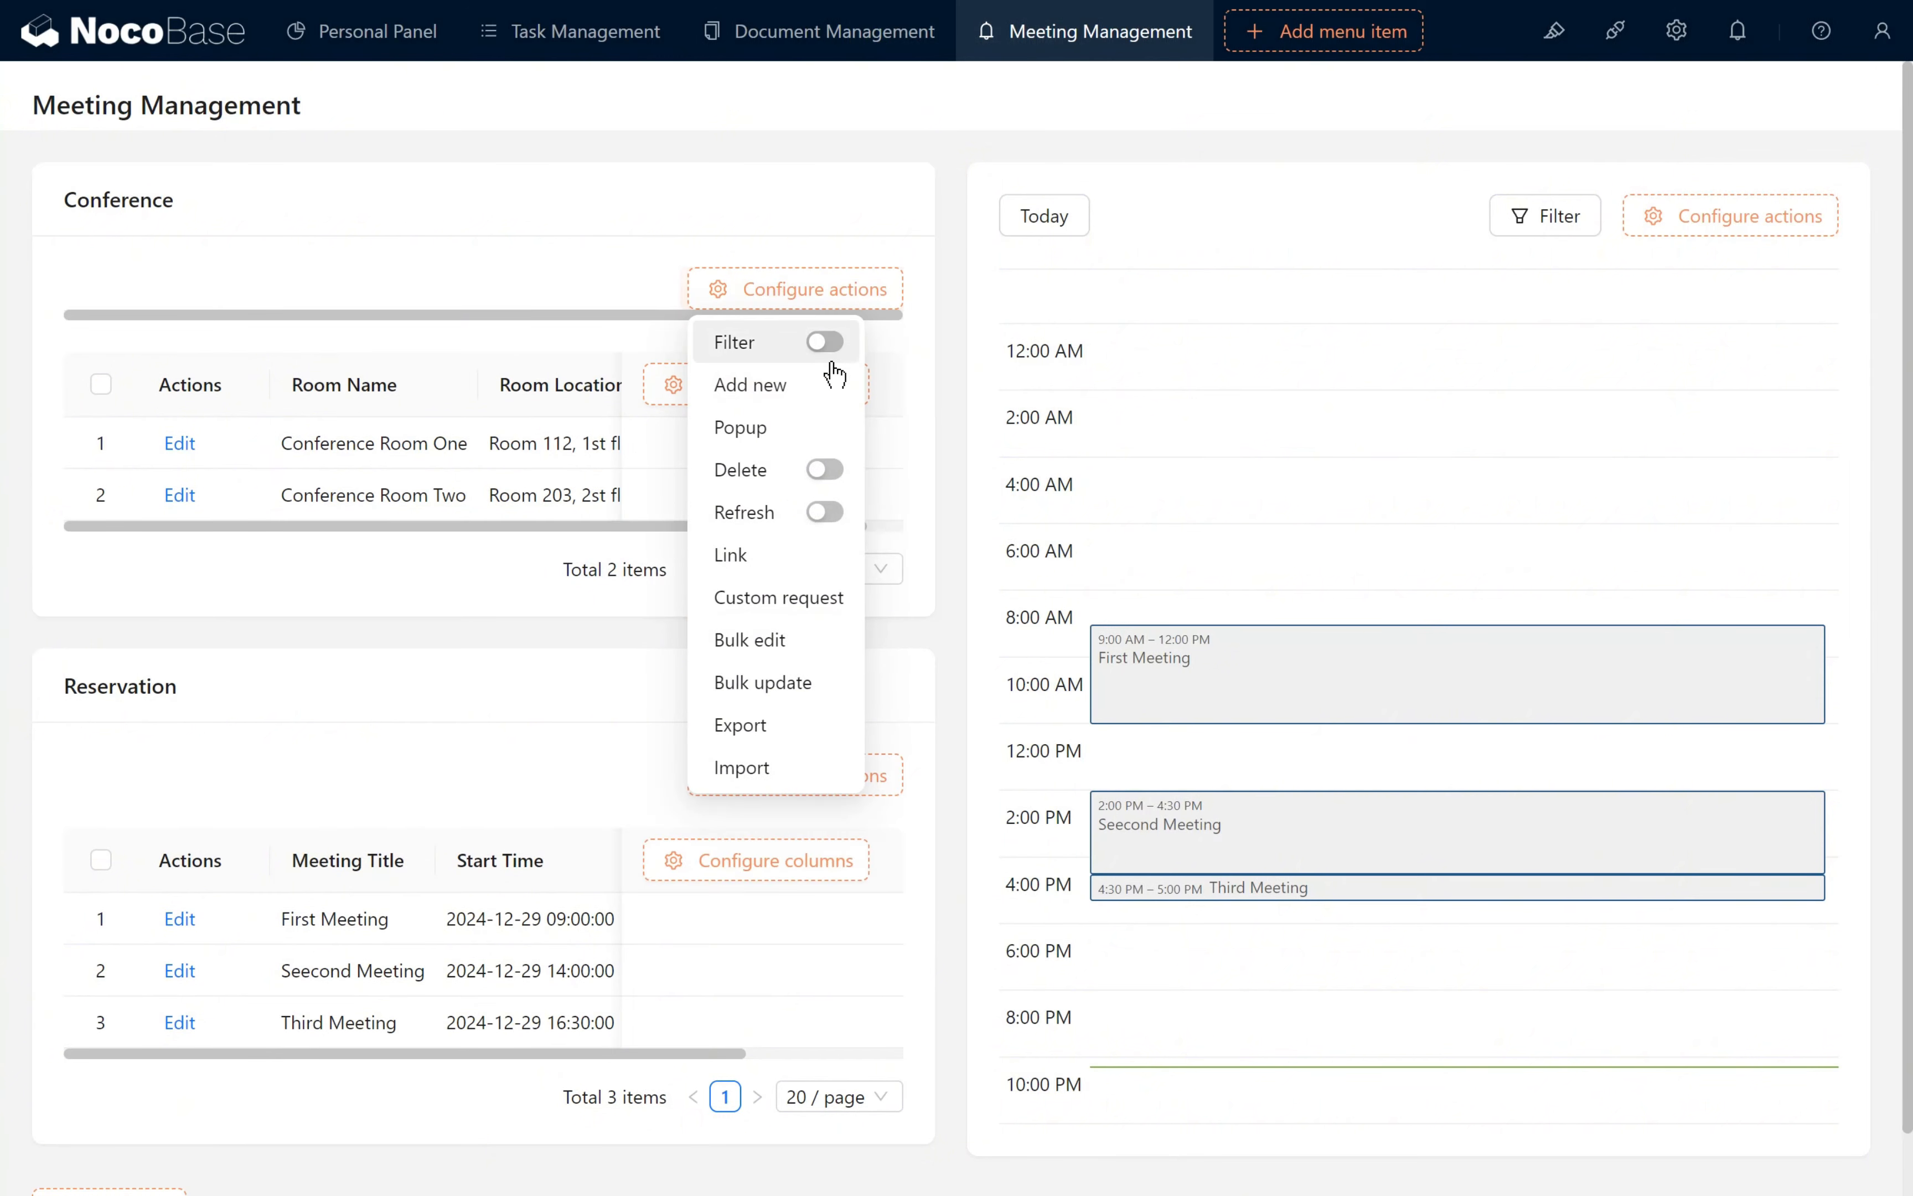
# - Add the Filter and Add new actions to both the Conference and the Reservation tables
pyautogui.click(828, 339)
pyautogui.click(831, 381)
pyautogui.moveTo(810, 779)
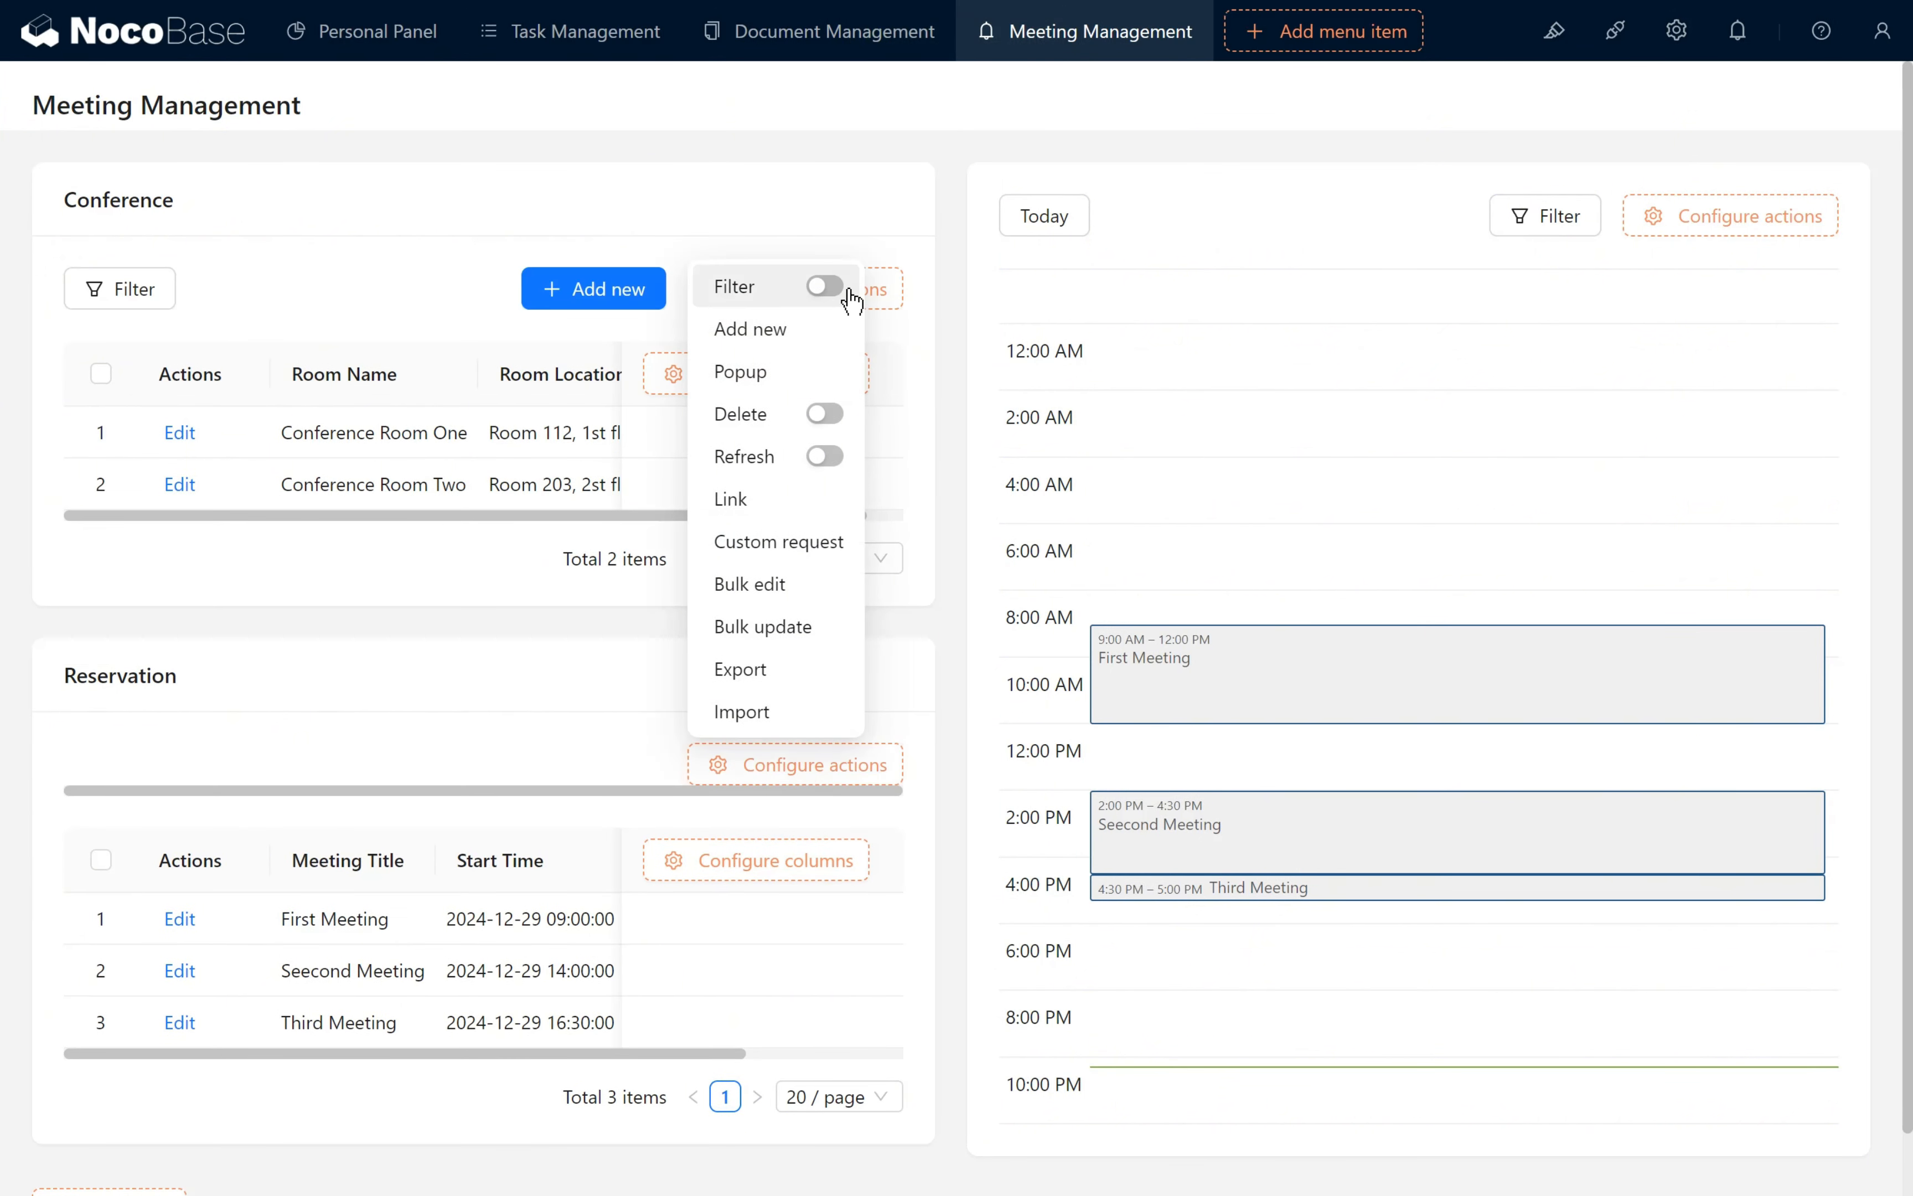
pyautogui.click(823, 281)
pyautogui.click(734, 326)
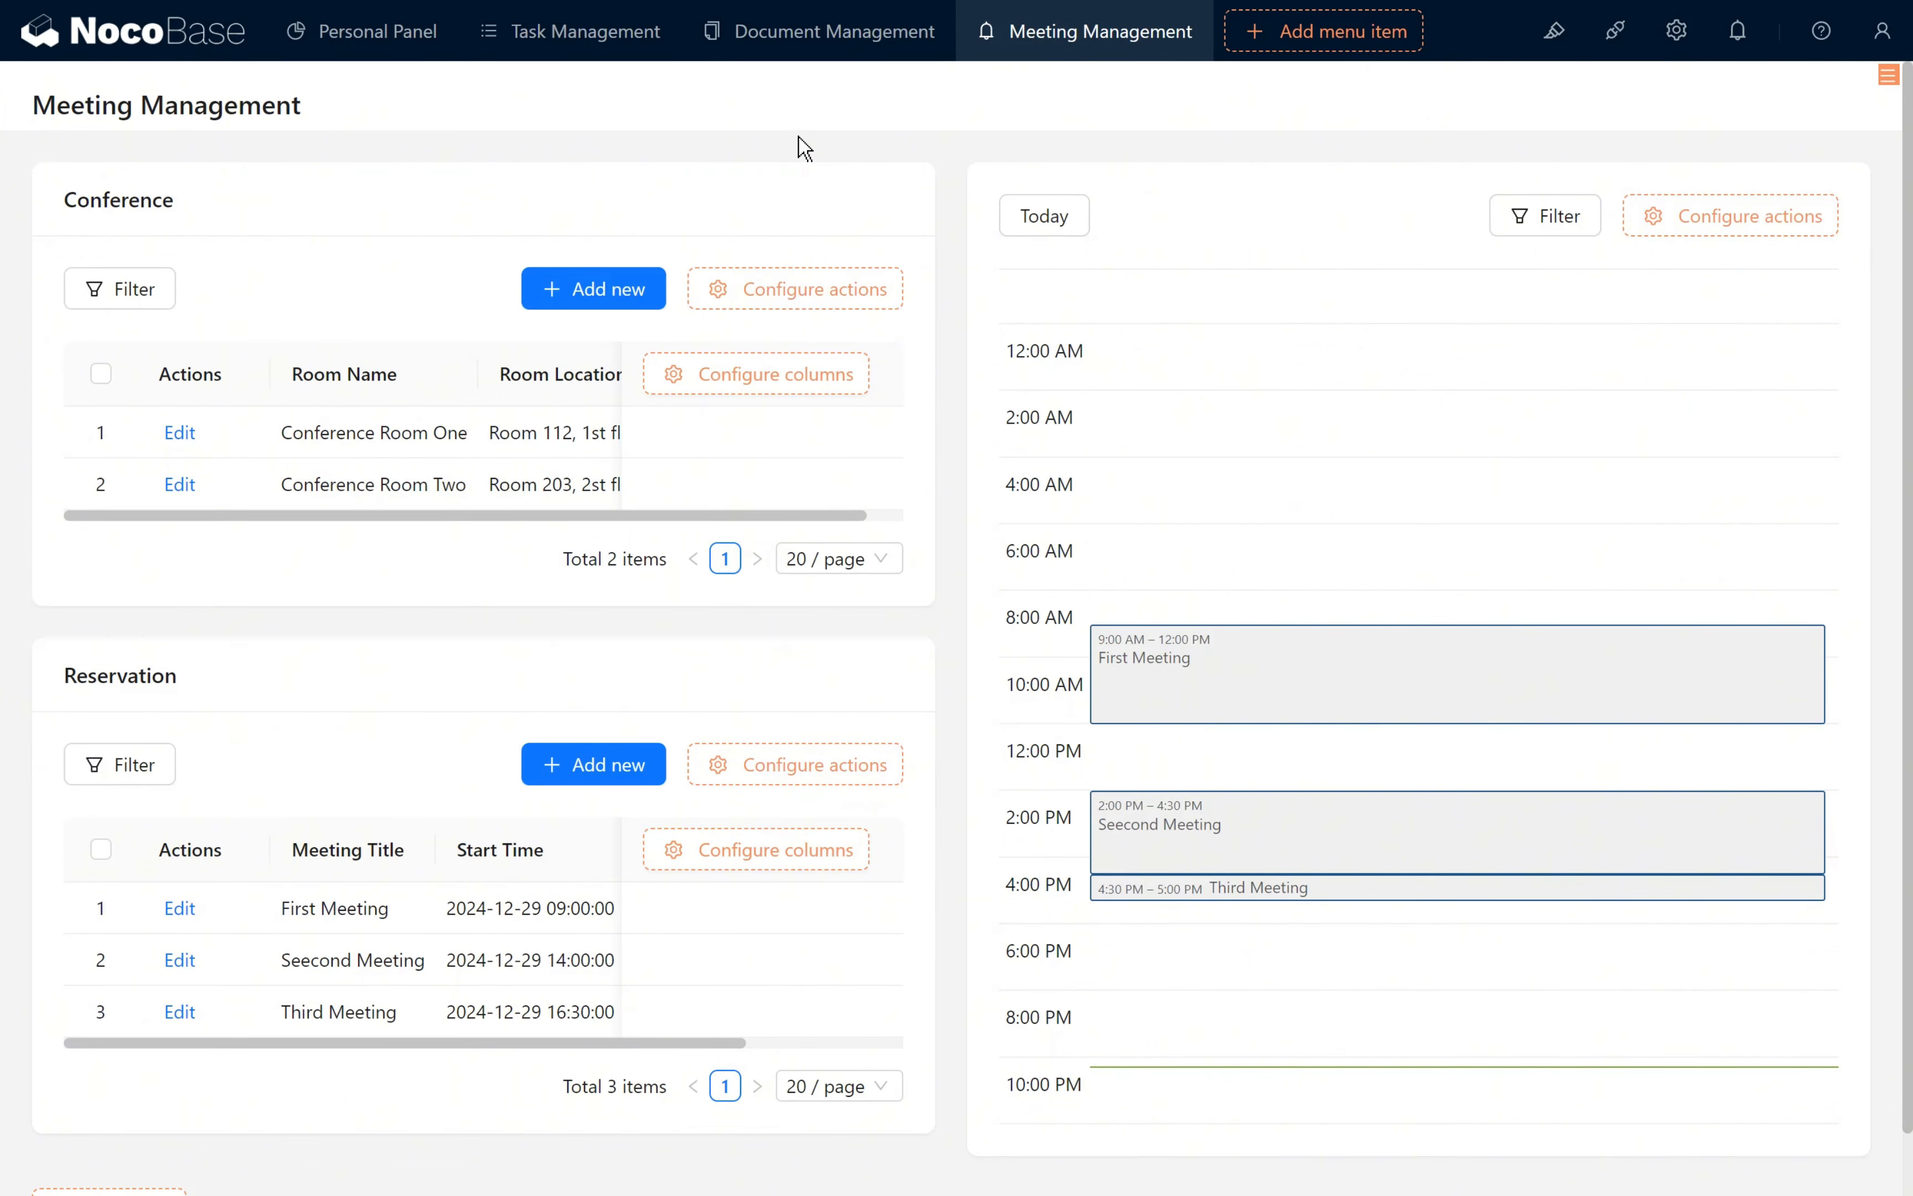
# - Check the Add new and Edit forms of the Conference table
pyautogui.click(585, 293)
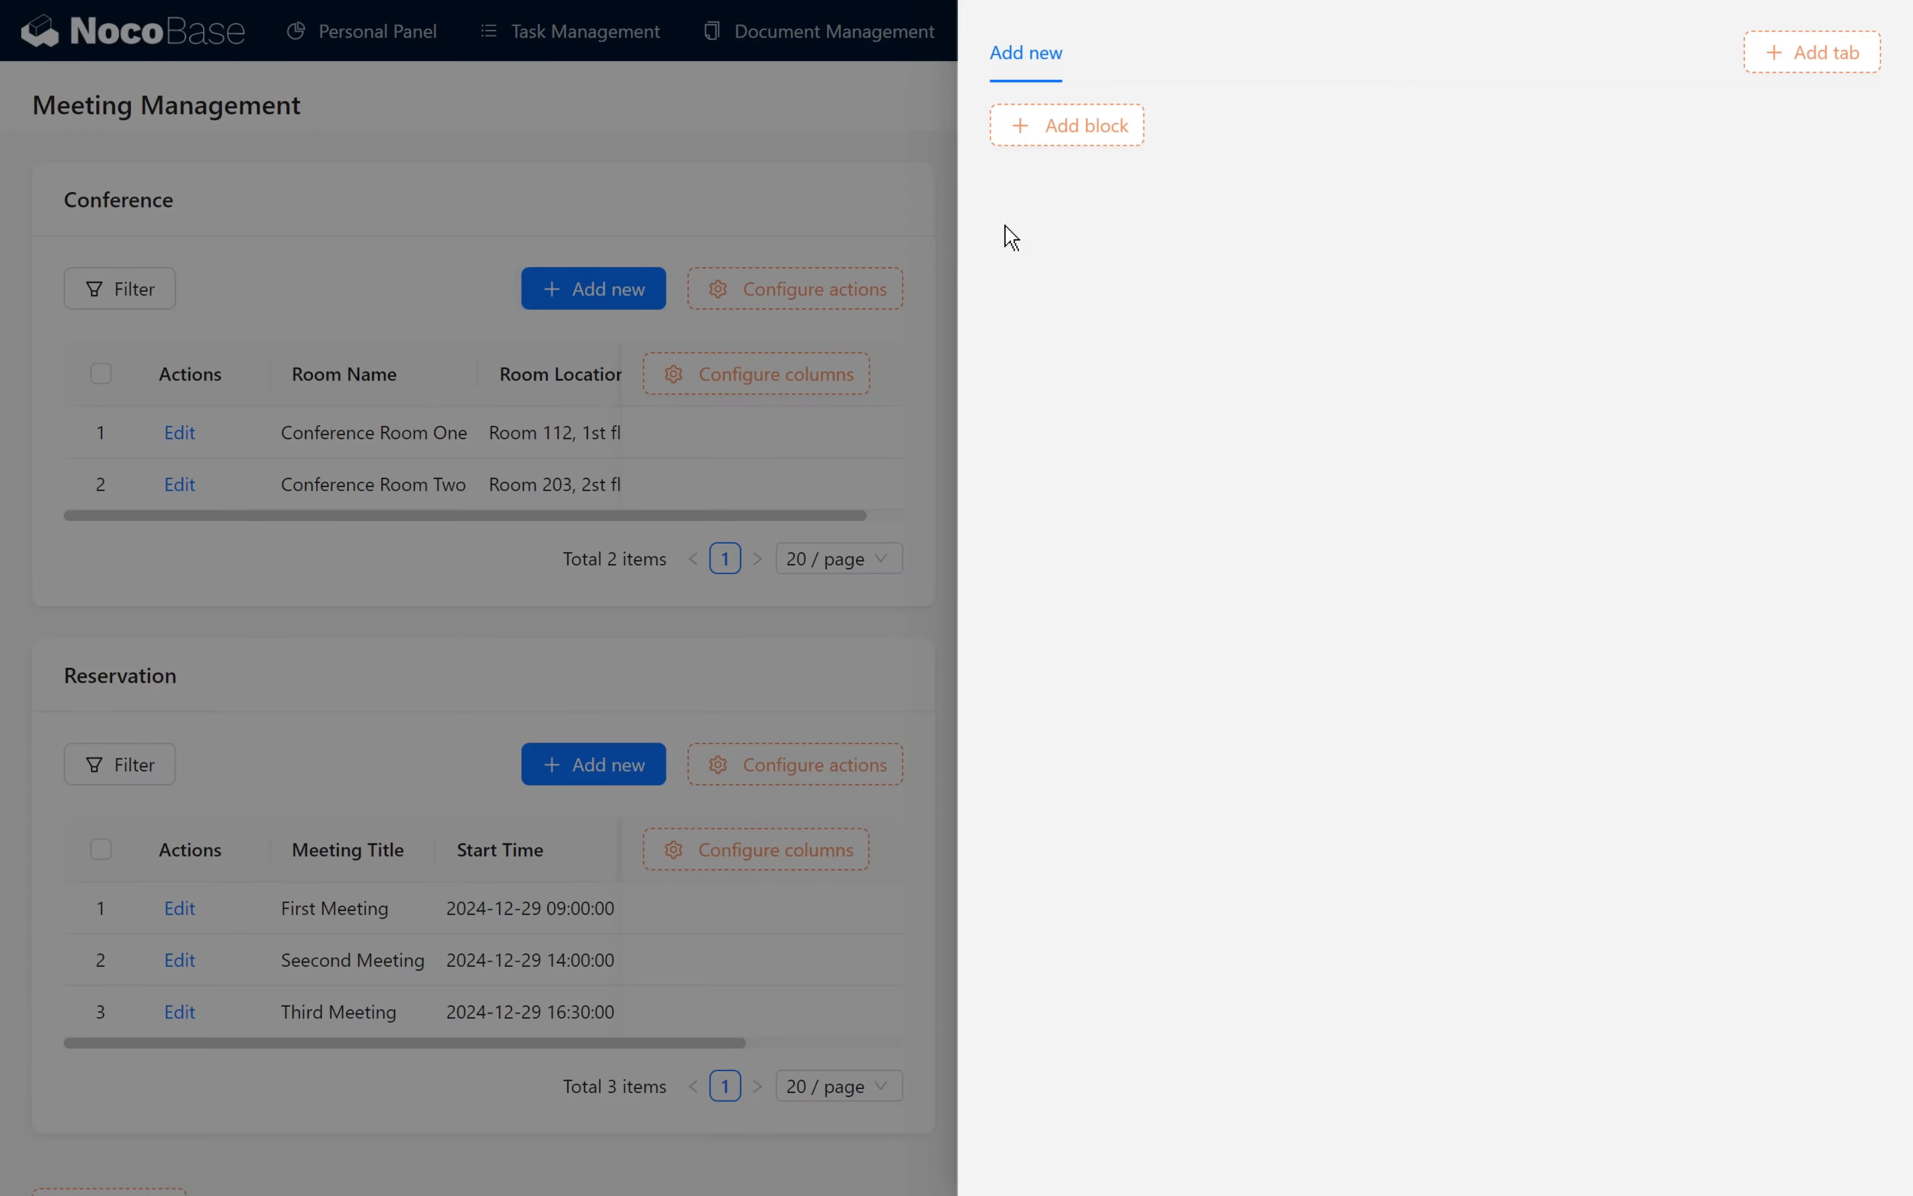
pyautogui.click(423, 615)
pyautogui.click(207, 425)
pyautogui.click(838, 129)
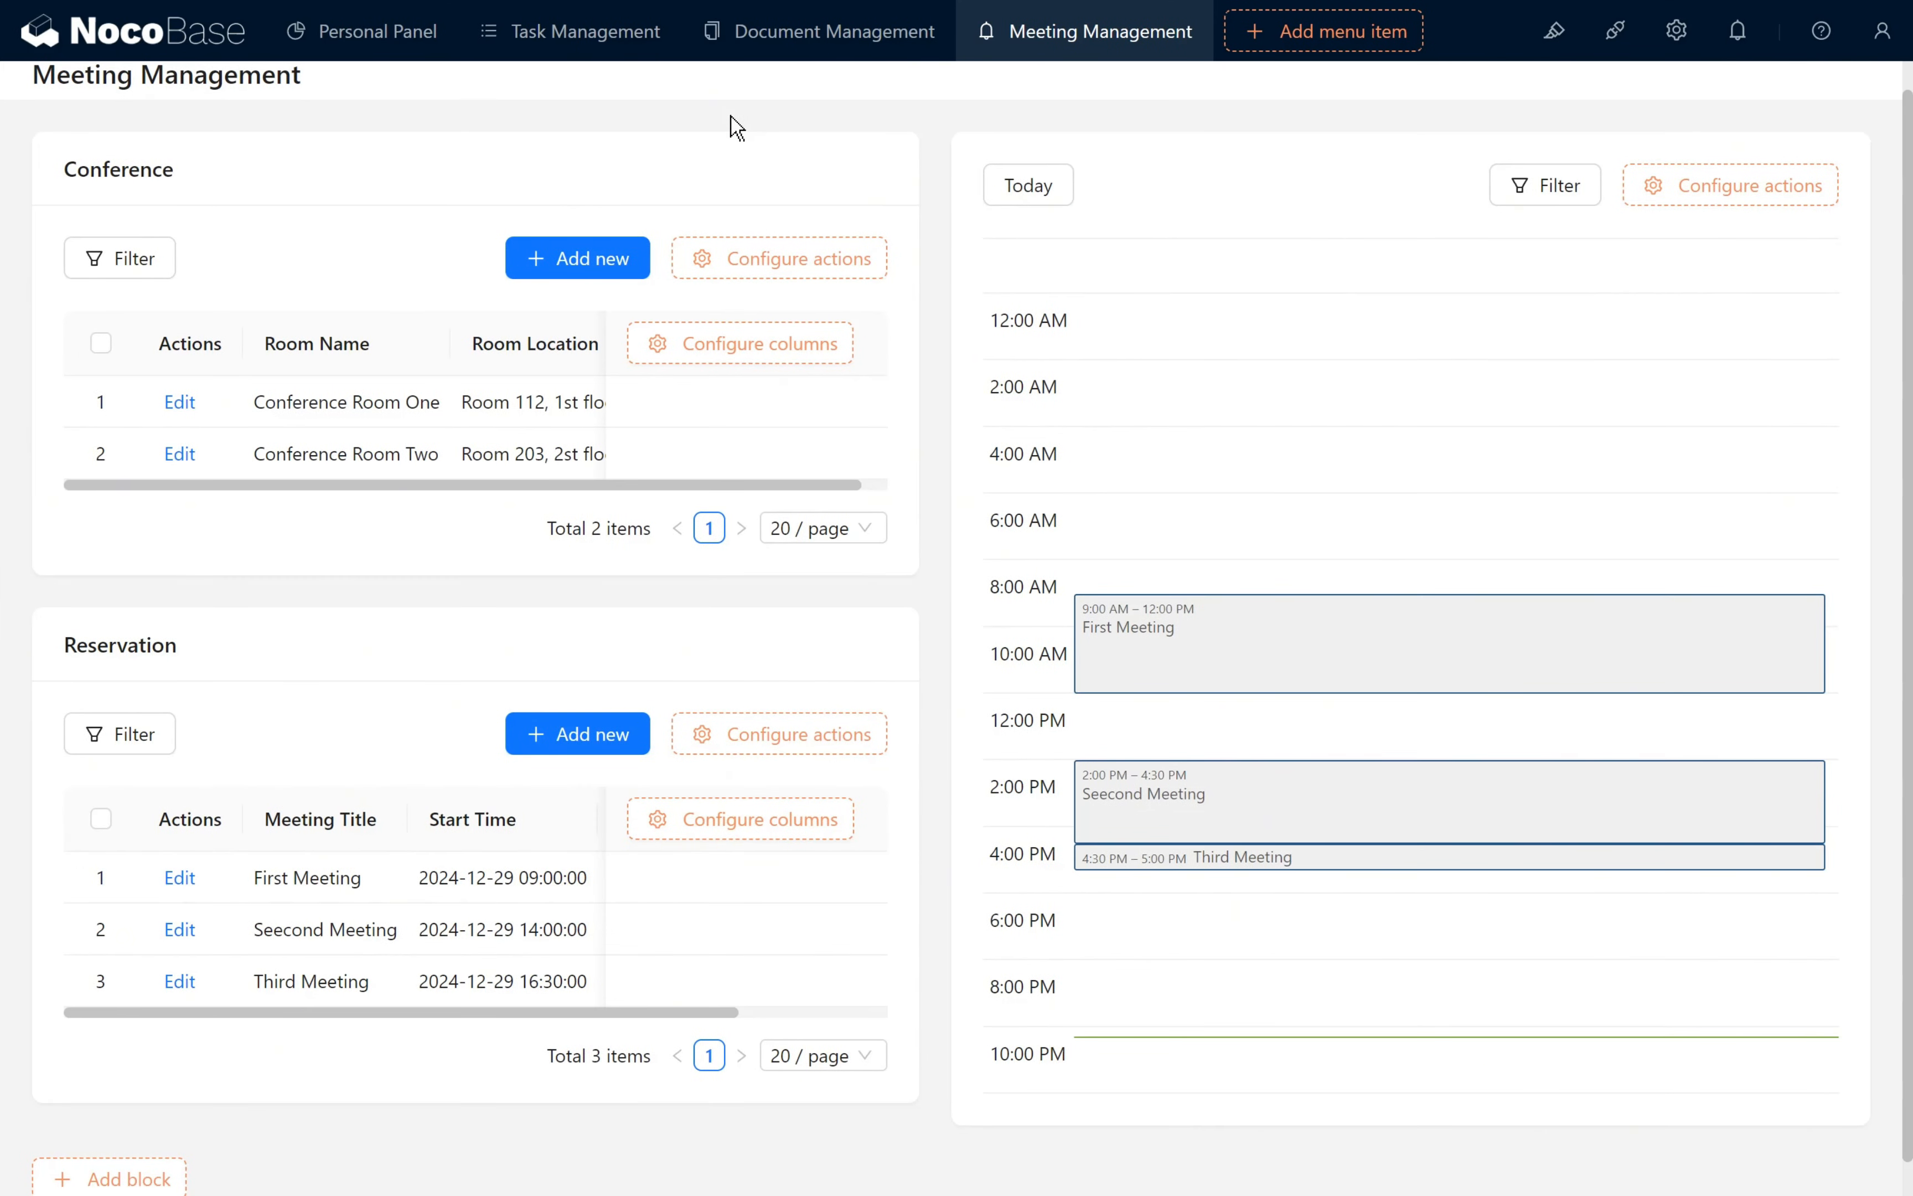
pyautogui.click(585, 259)
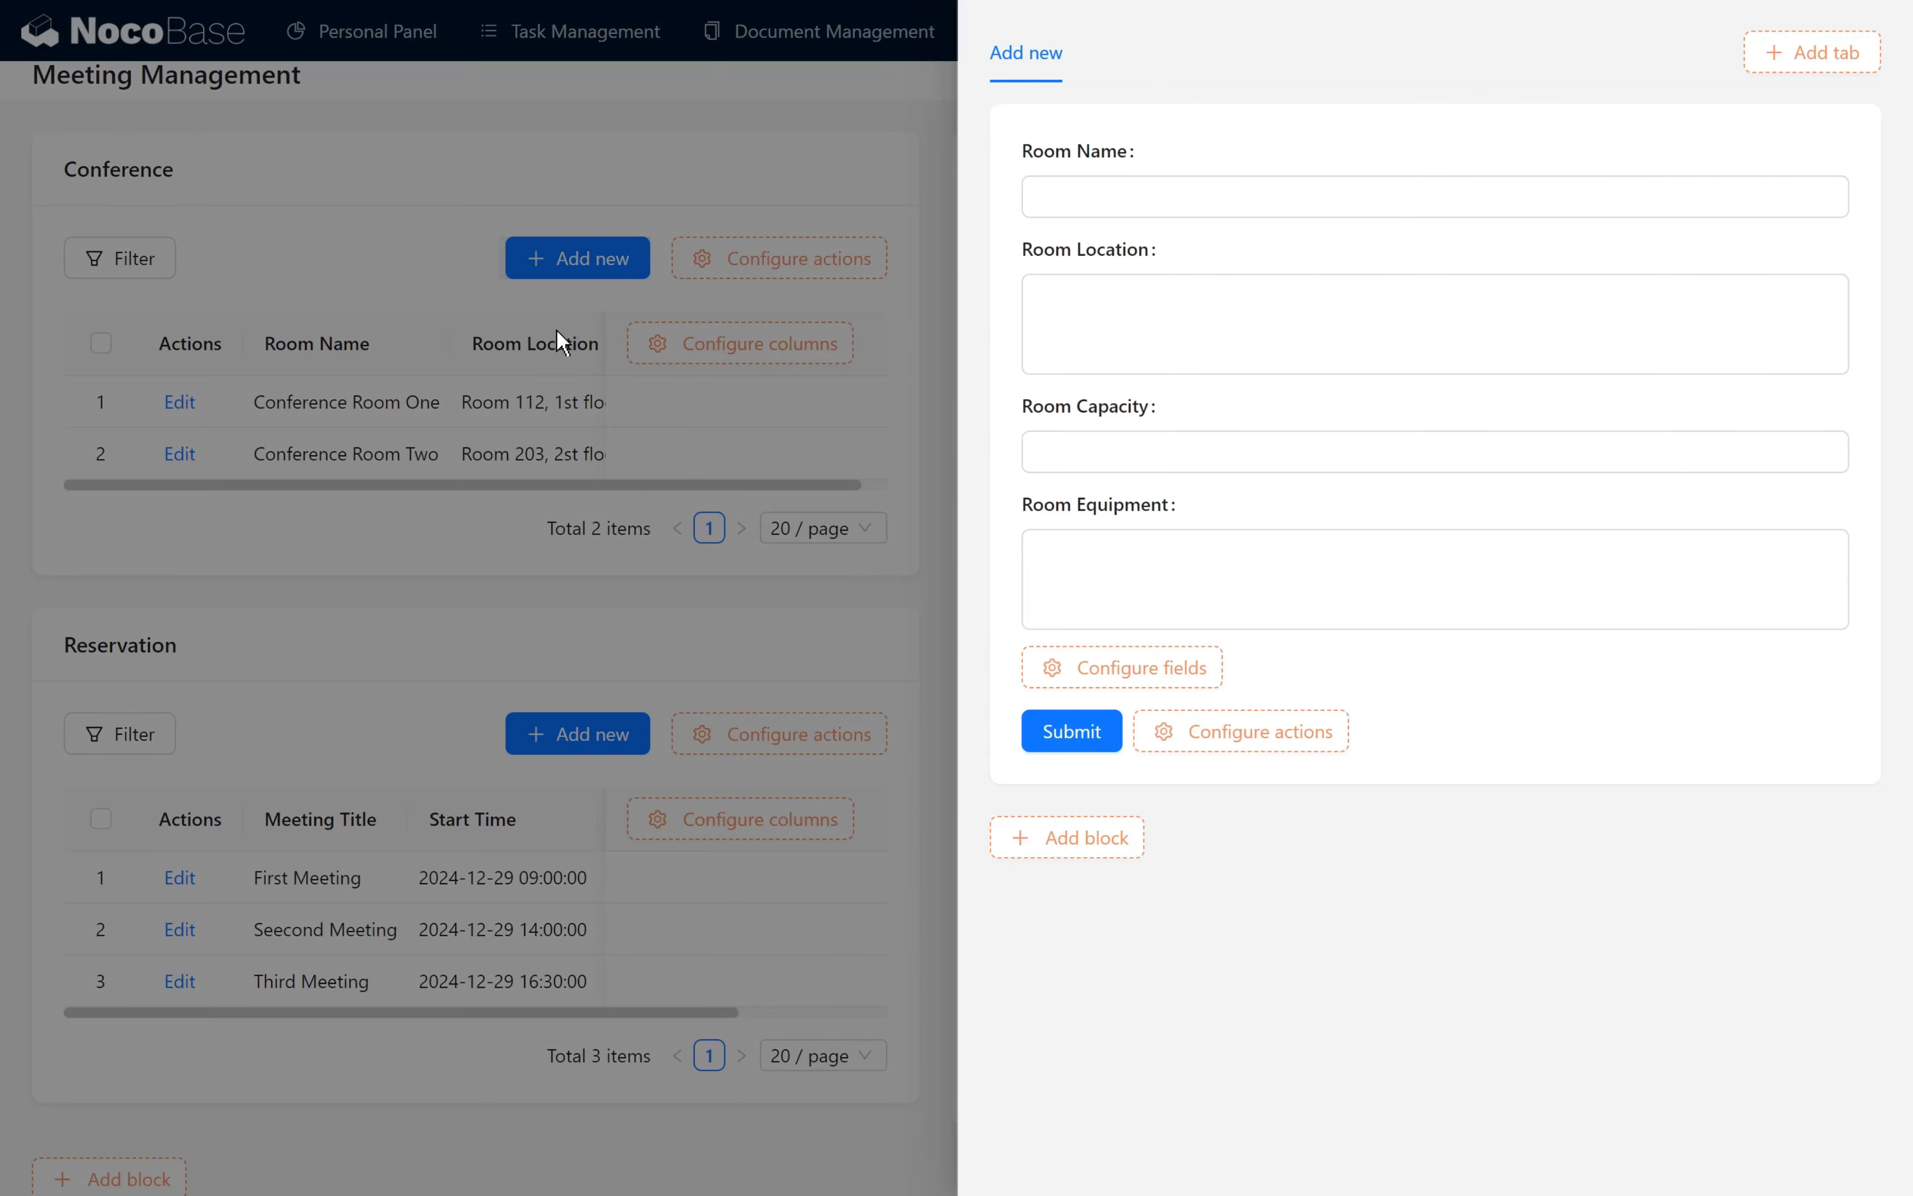
pyautogui.click(556, 329)
pyautogui.click(179, 402)
pyautogui.click(400, 573)
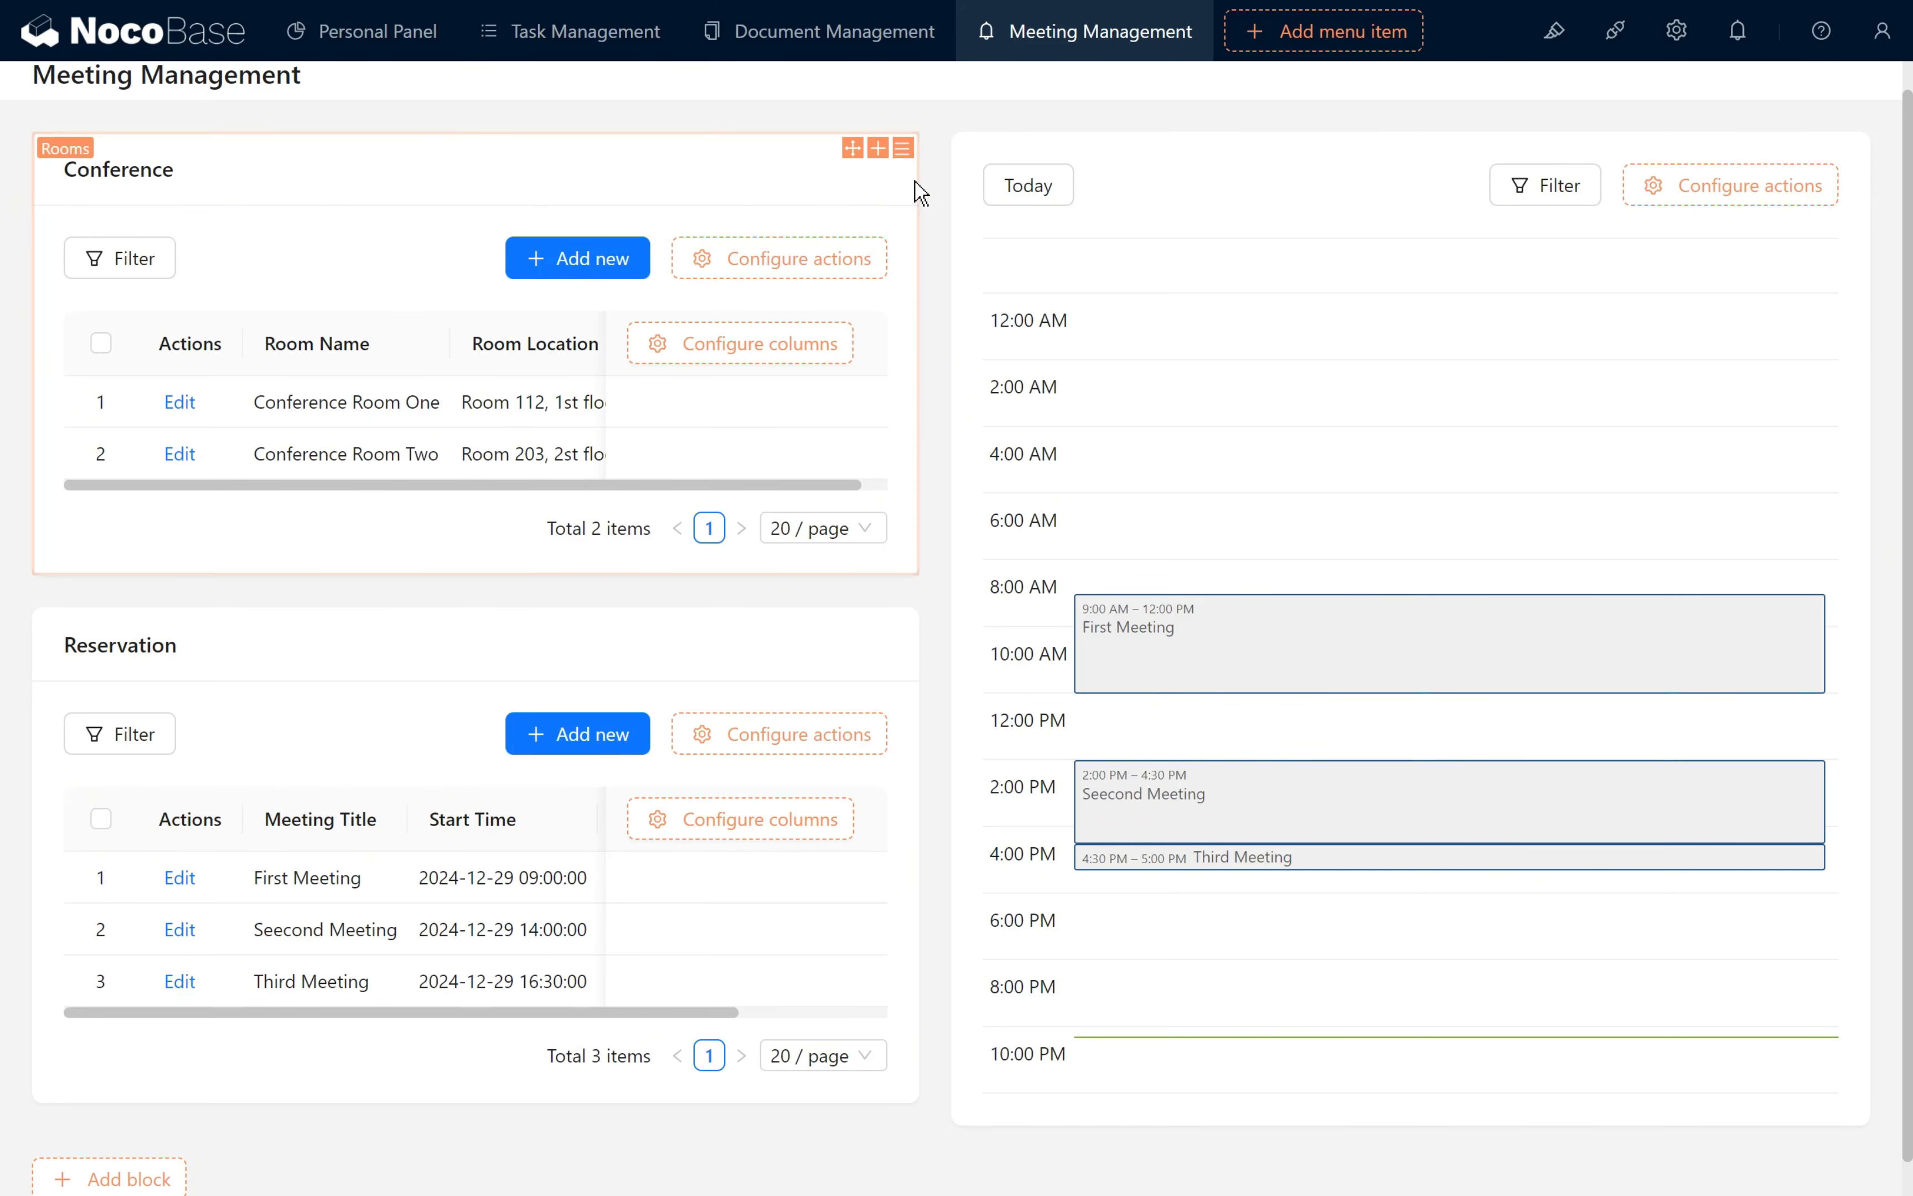
# - Connect the Conference table to both Bookings data blocks through the Room field
pyautogui.moveTo(902, 148)
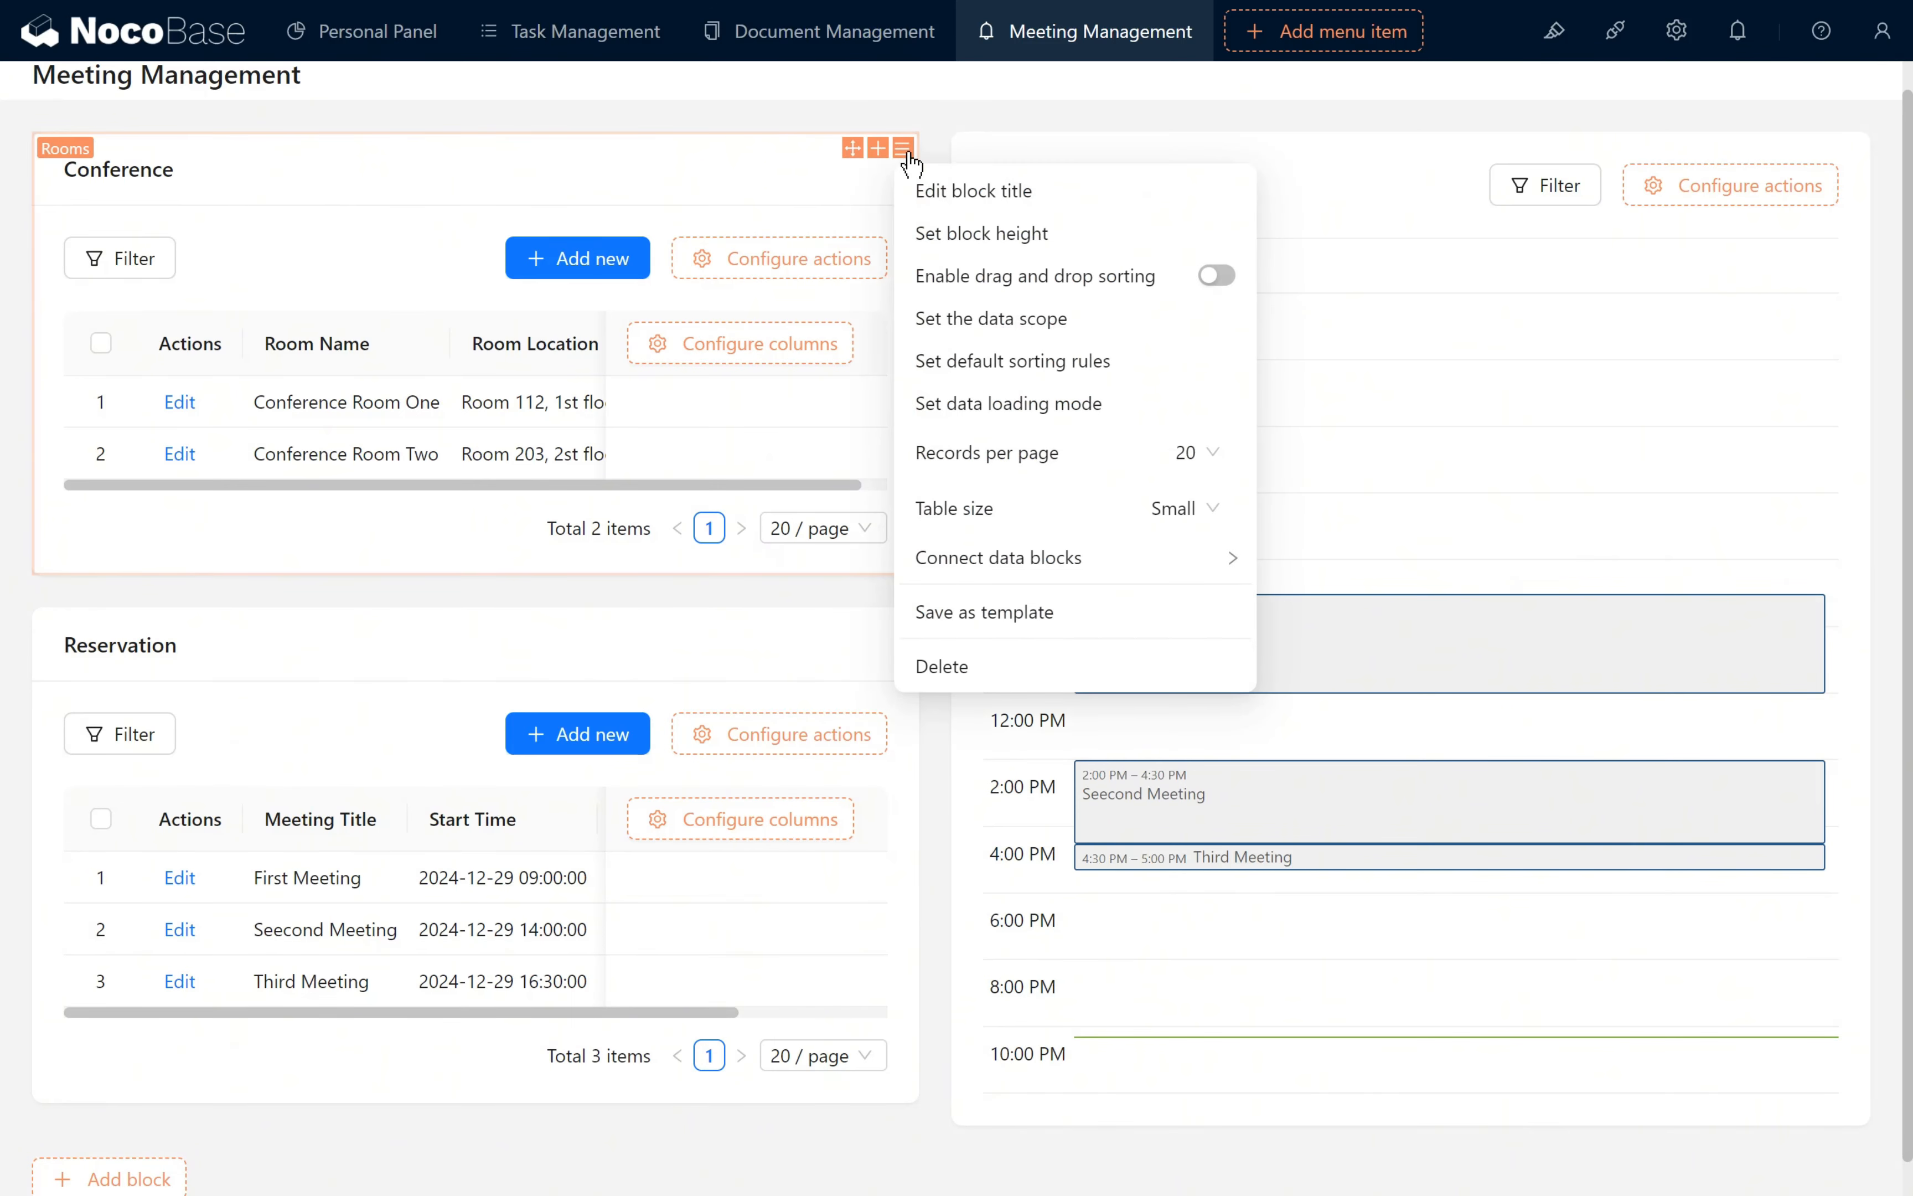
pyautogui.moveTo(1131, 568)
pyautogui.click(1459, 575)
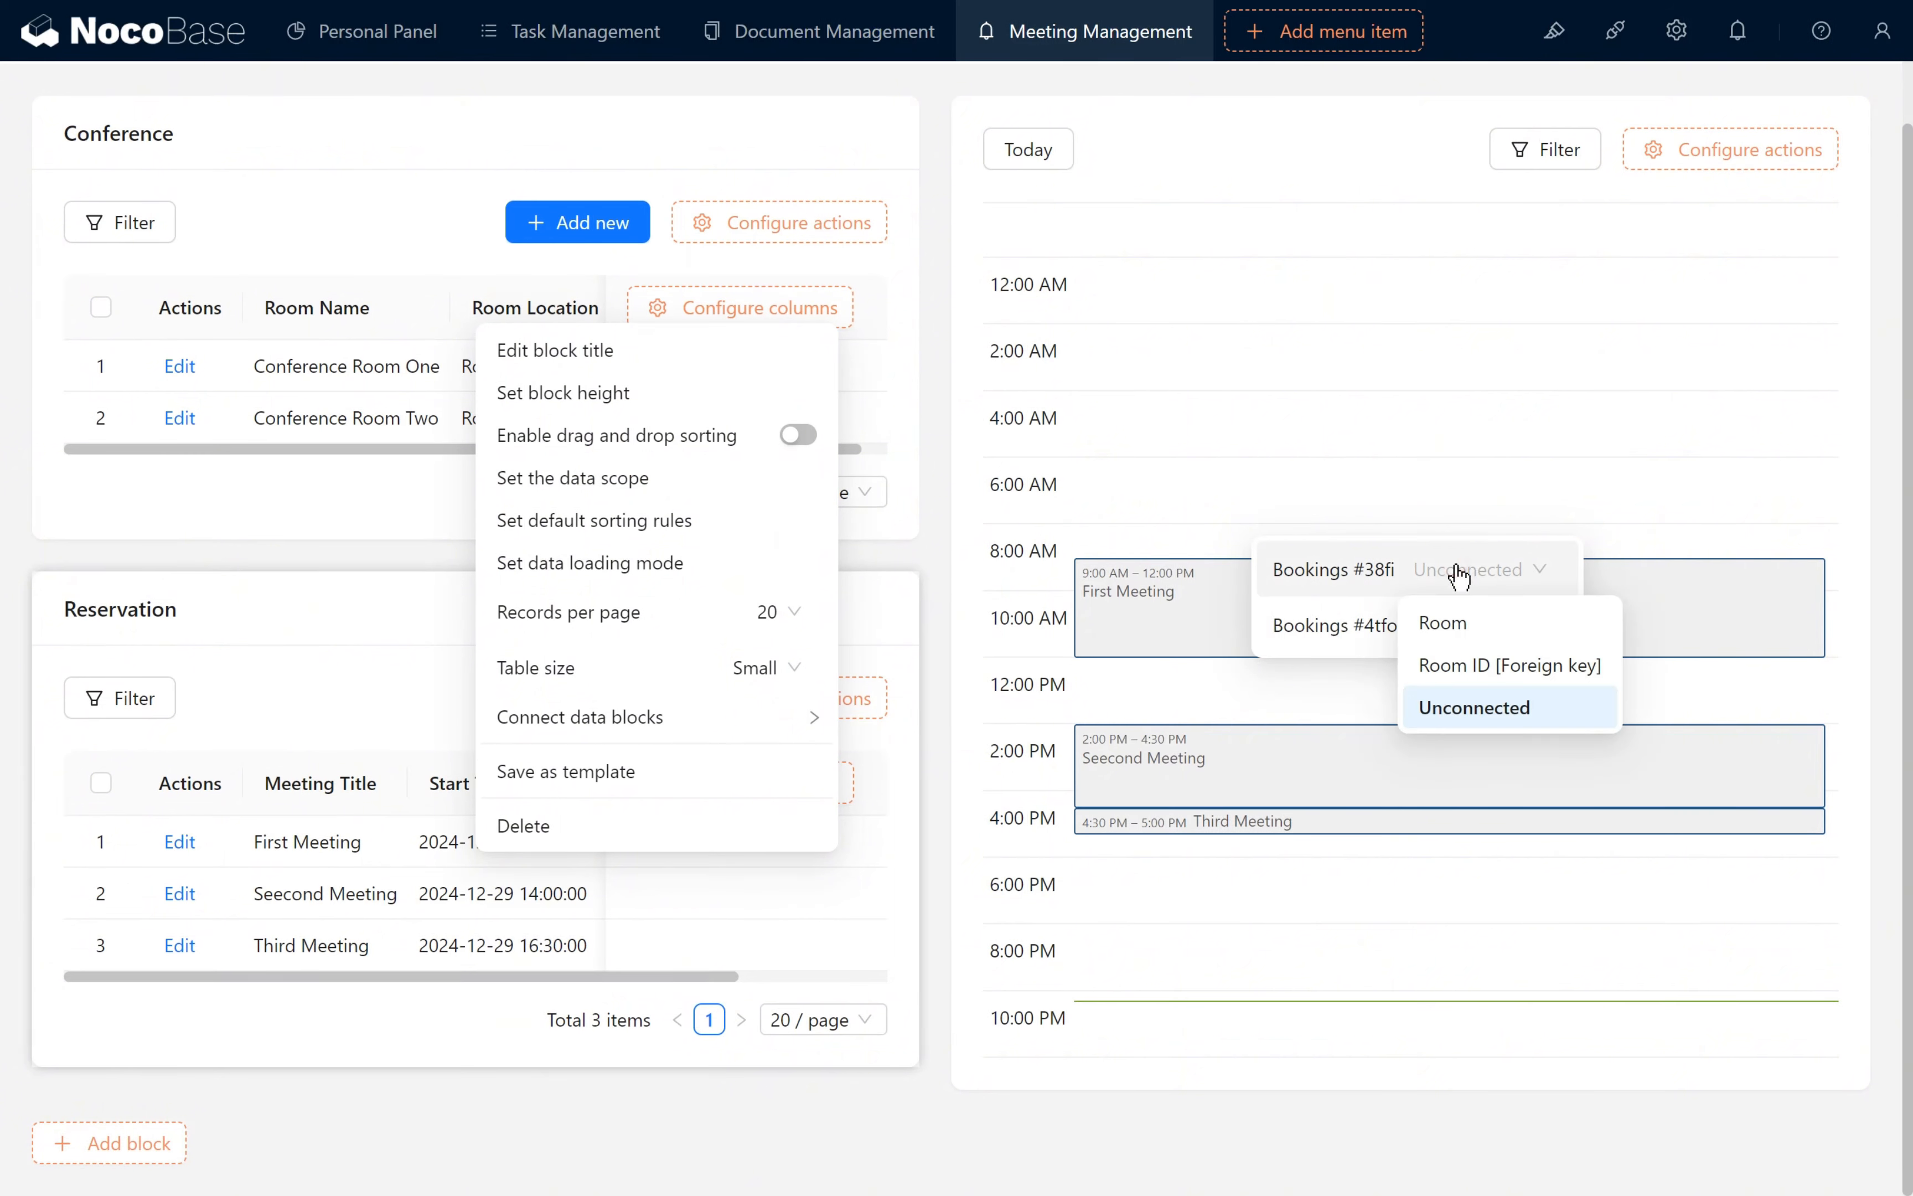
pyautogui.click(1471, 620)
pyautogui.click(1446, 626)
pyautogui.click(1492, 681)
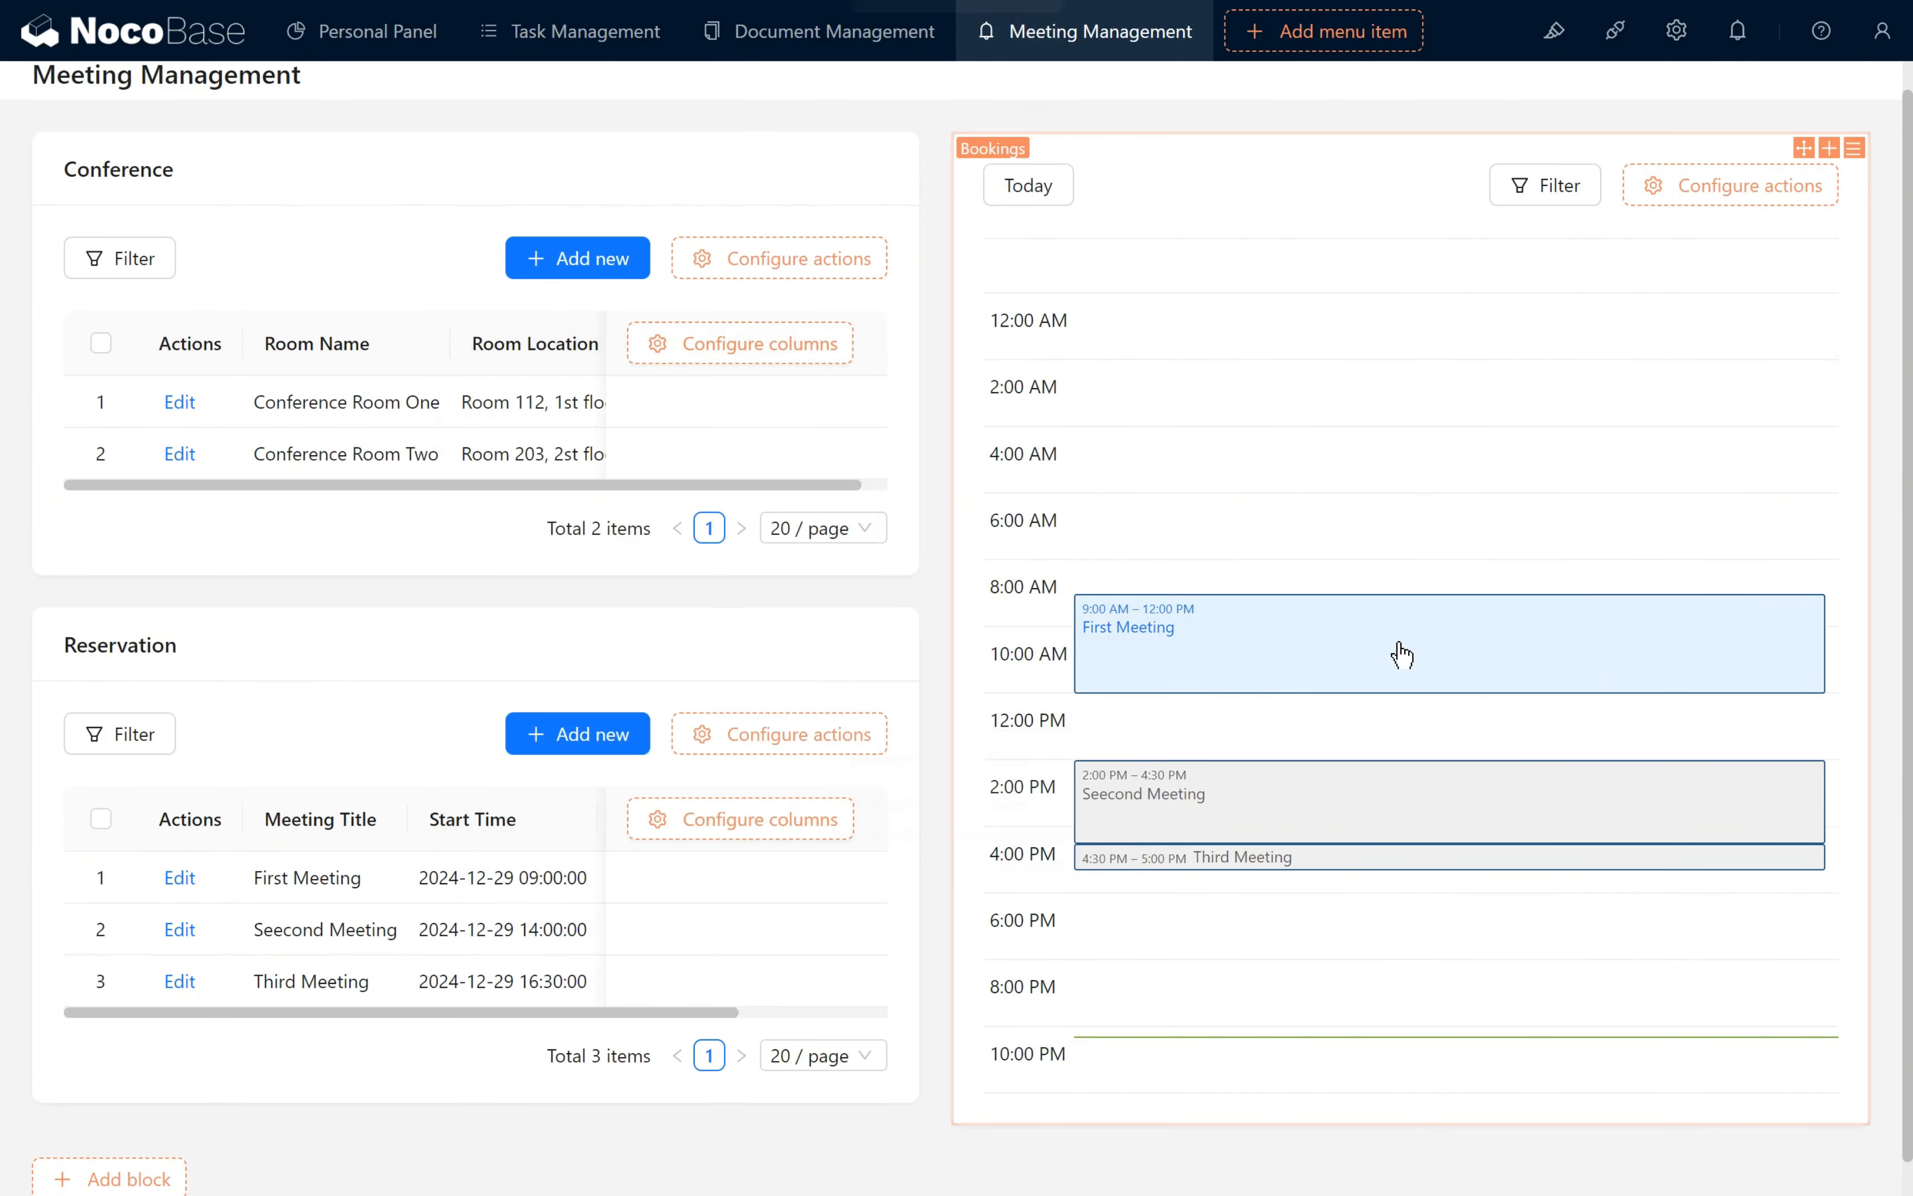
# - Connect the Reservation table to the Bookings calendar data block
pyautogui.moveTo(904, 626)
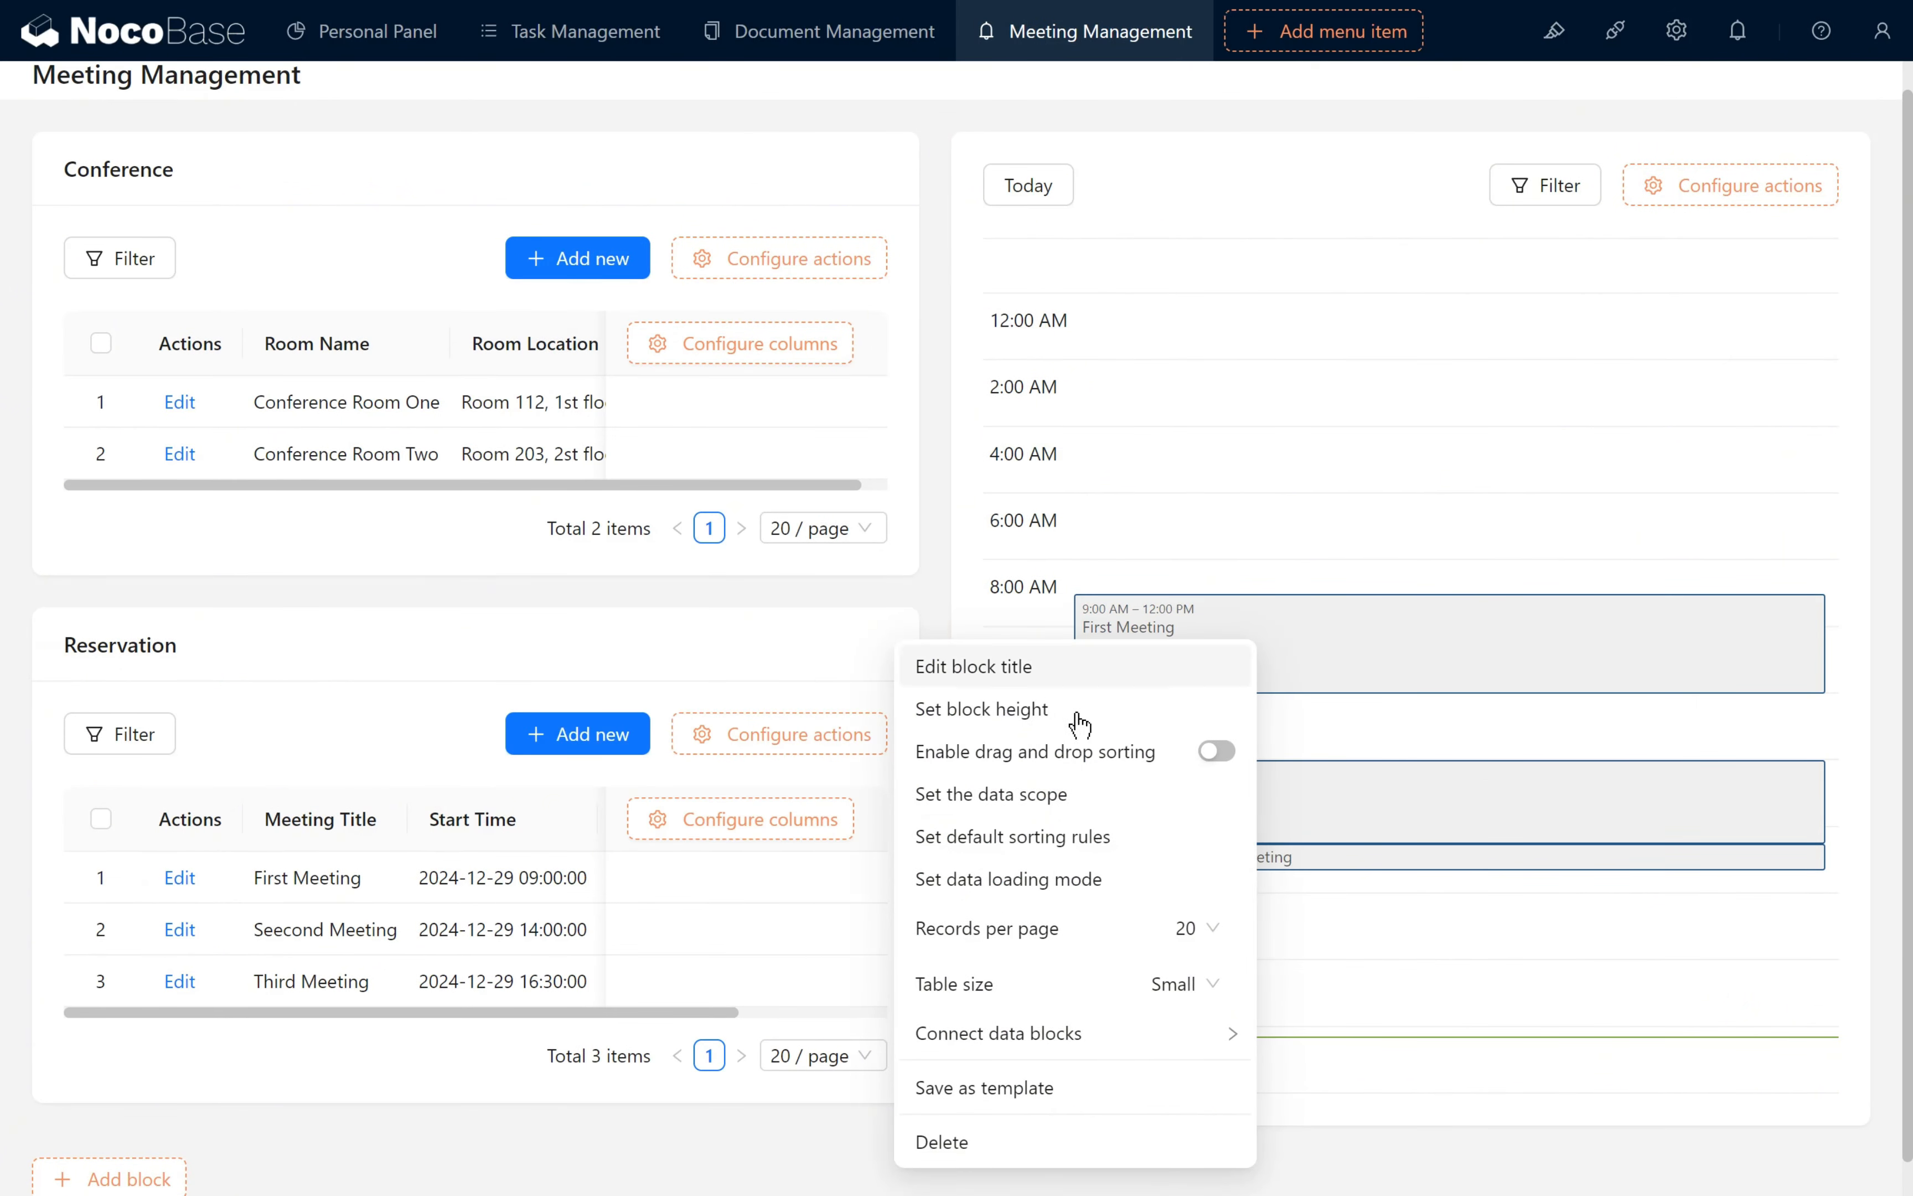
pyautogui.moveTo(1106, 1036)
pyautogui.click(1529, 1093)
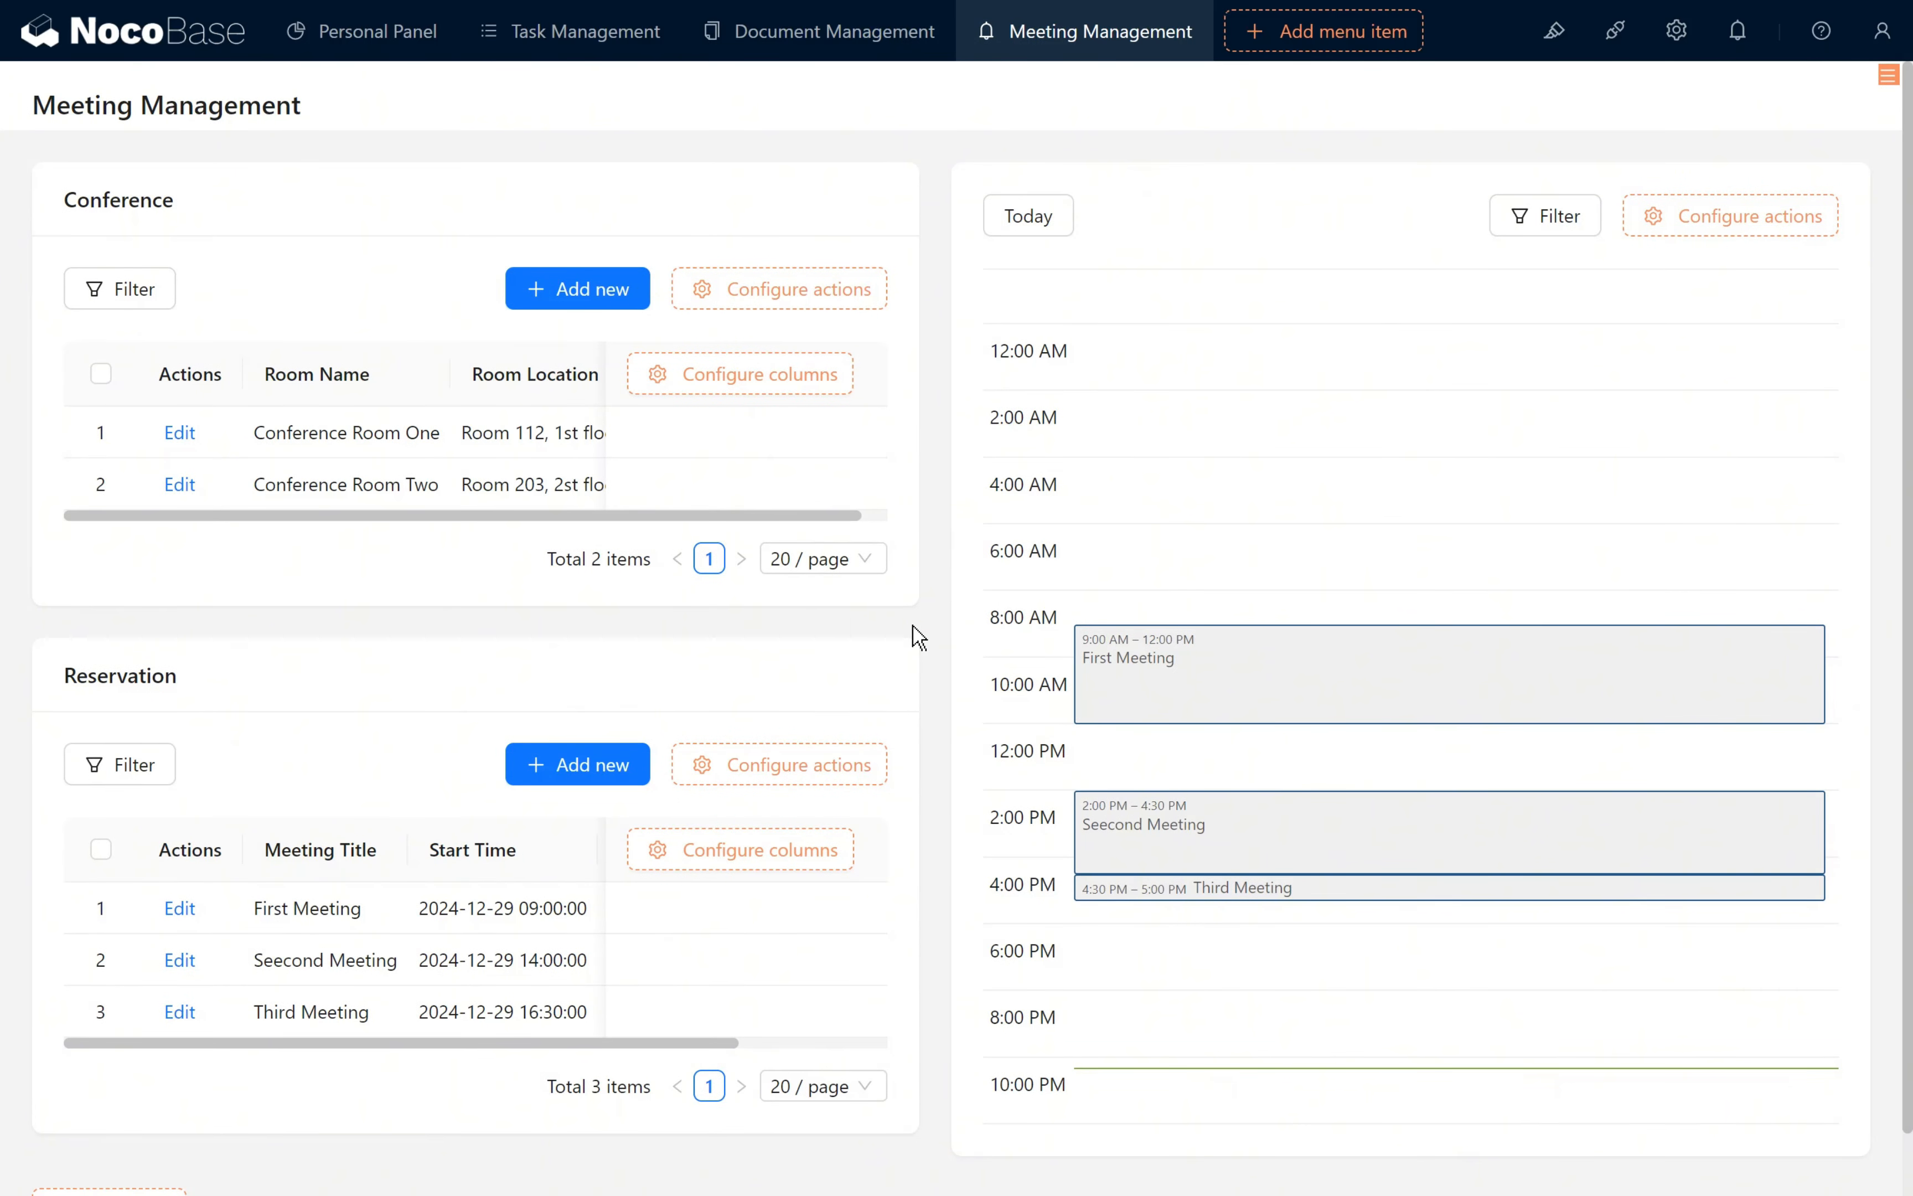
# - Test the block connections by selecting and deselecting Conference Room One and Conference Room Two
pyautogui.click(373, 421)
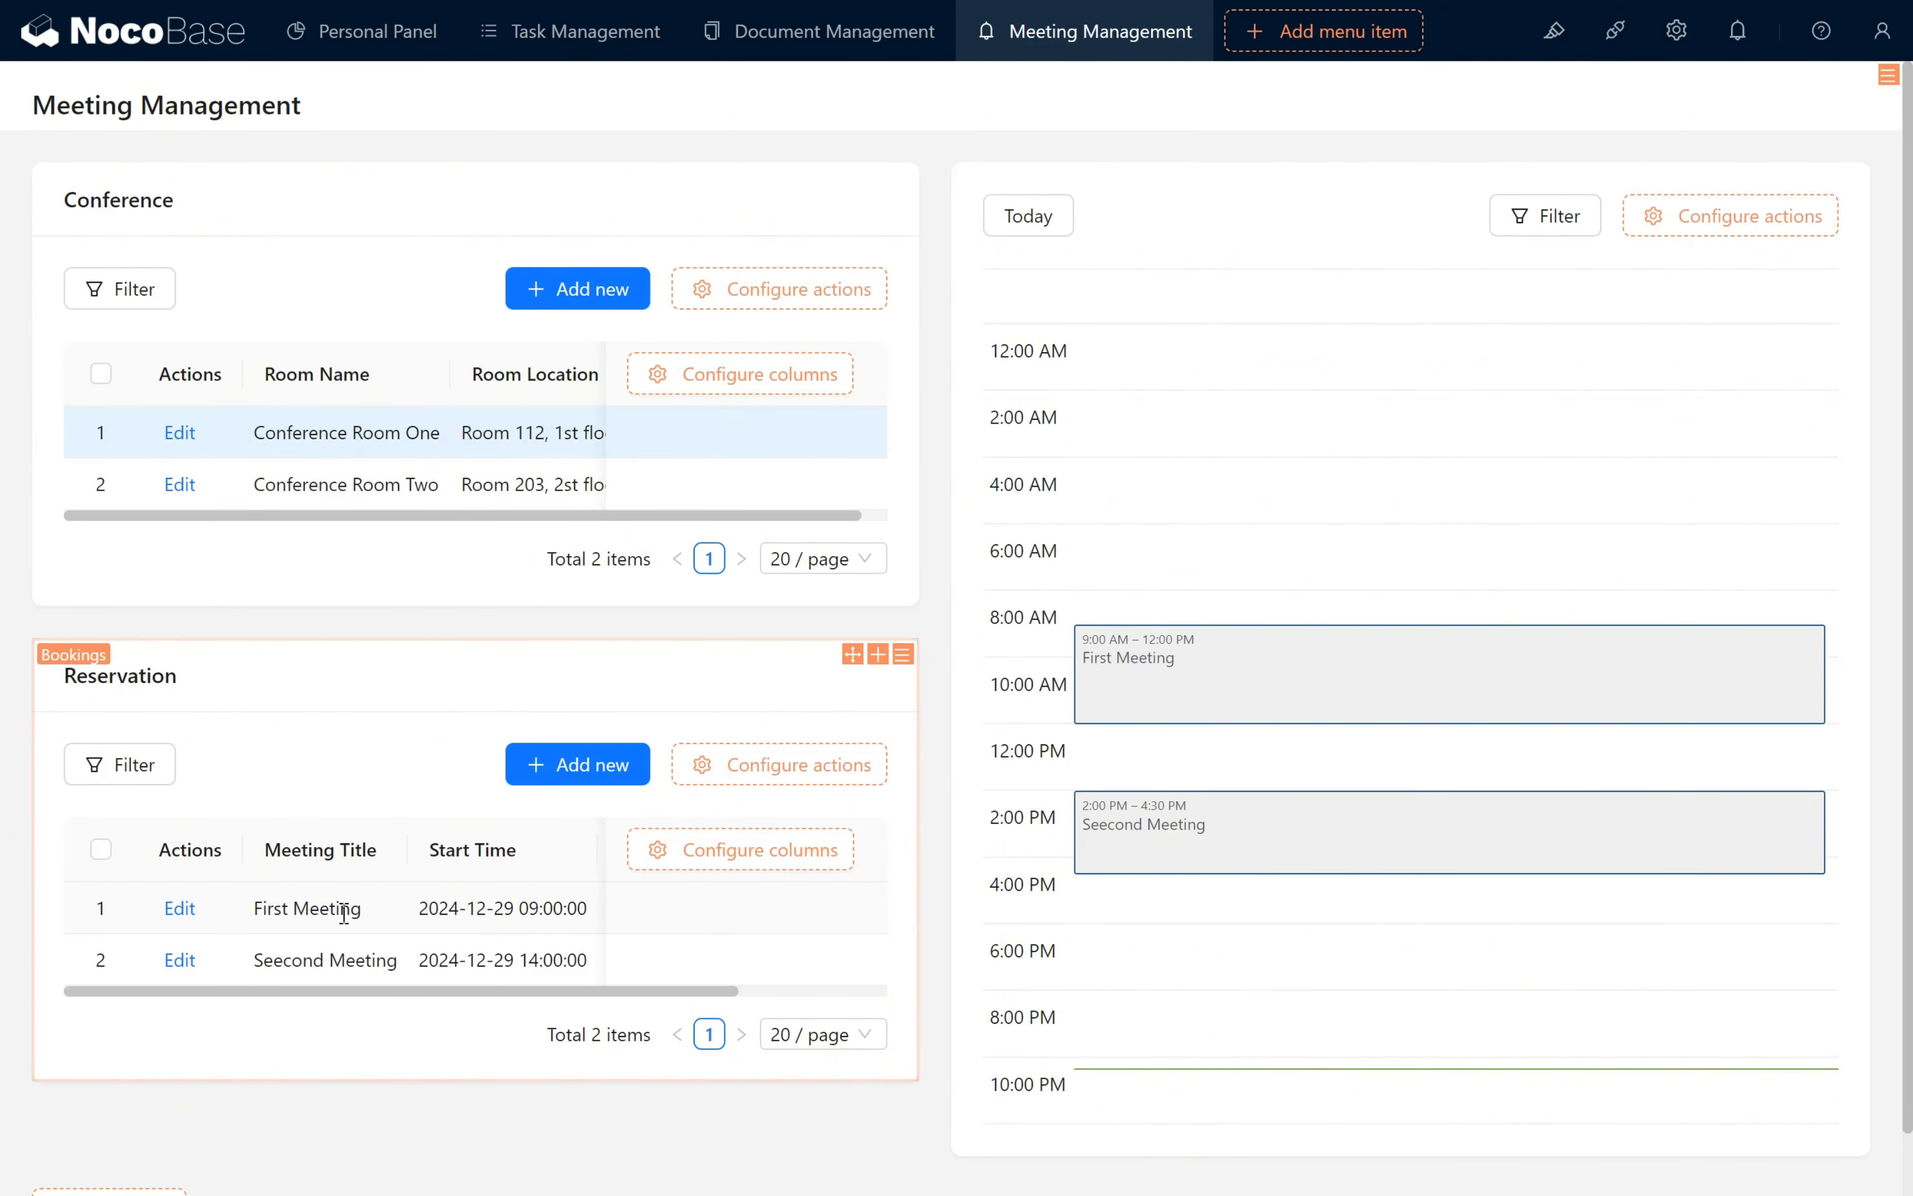
pyautogui.click(370, 441)
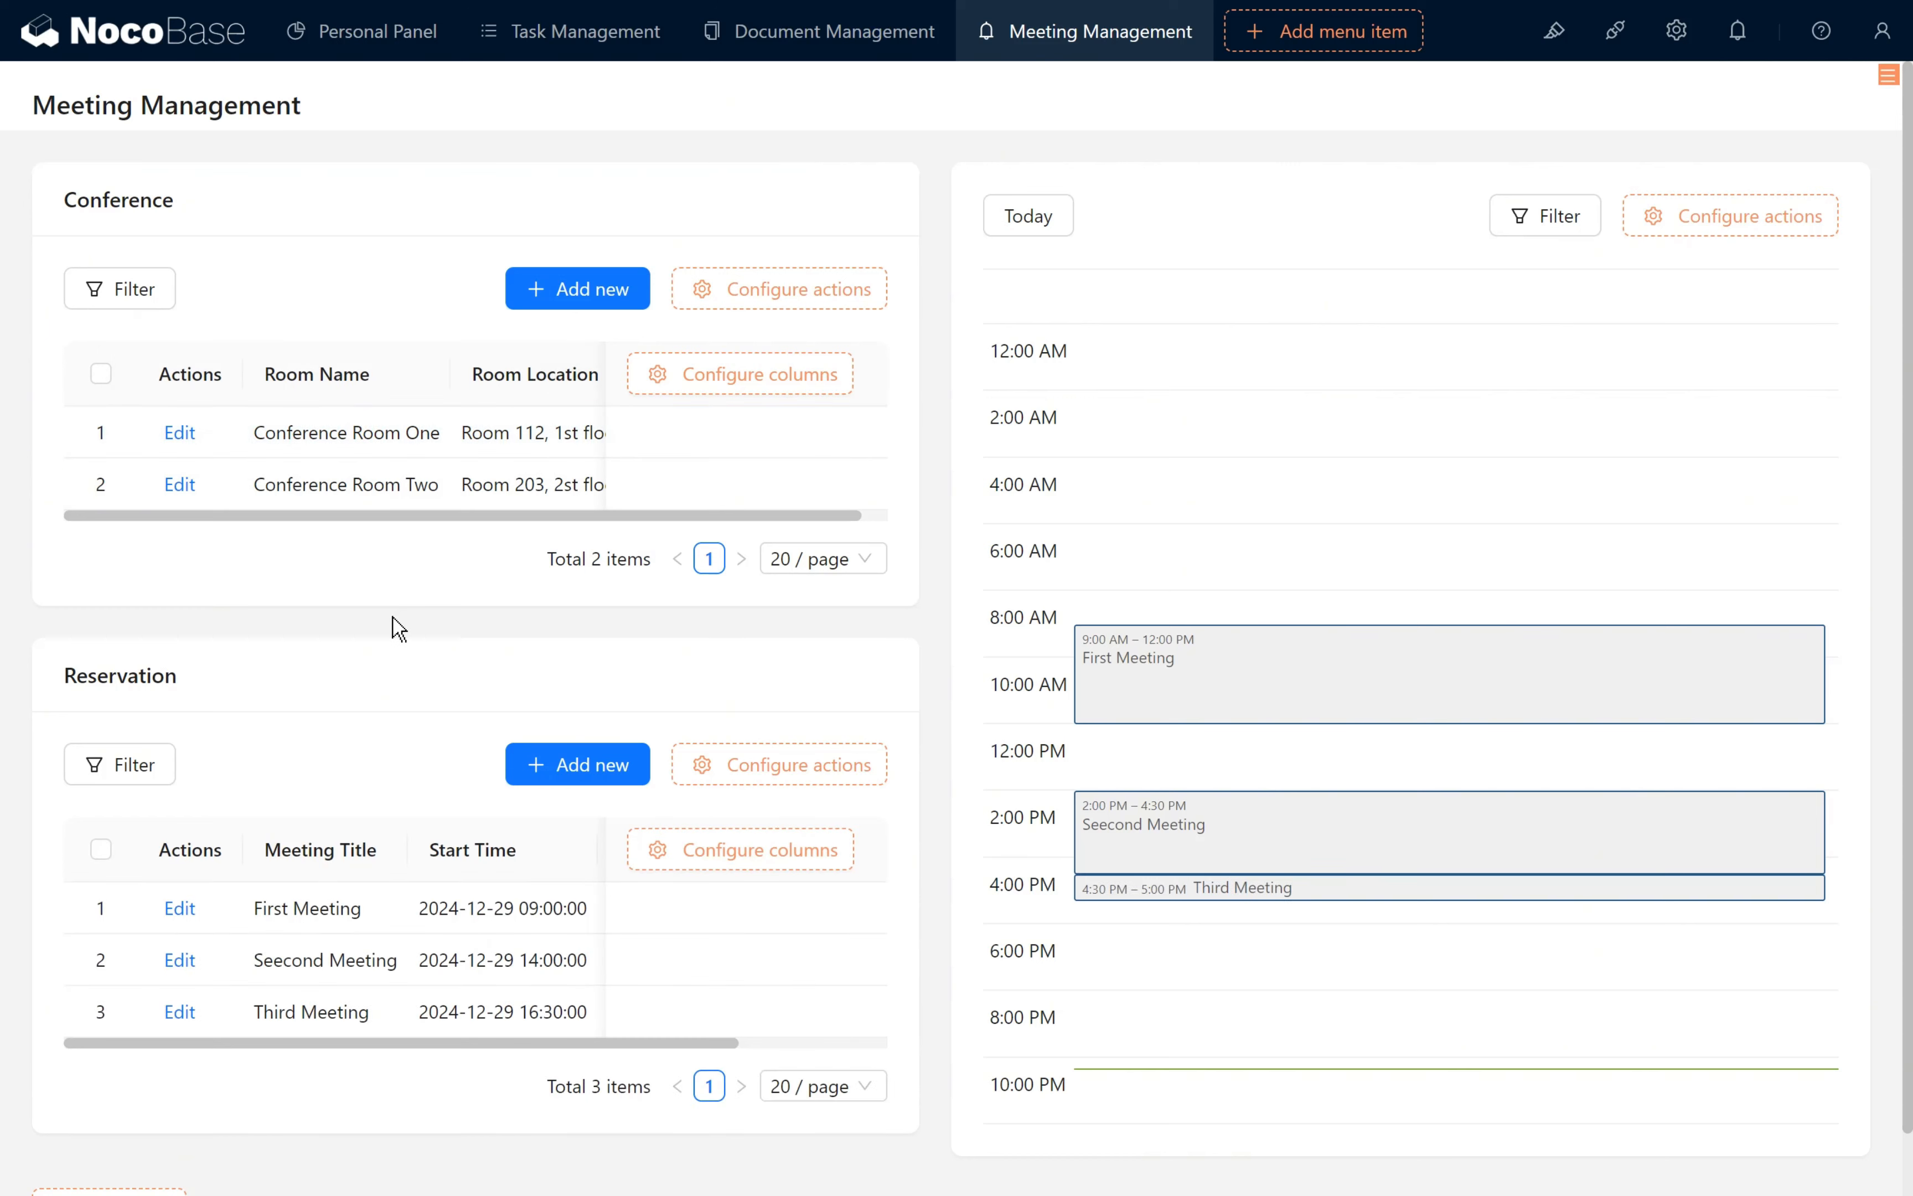
pyautogui.click(320, 484)
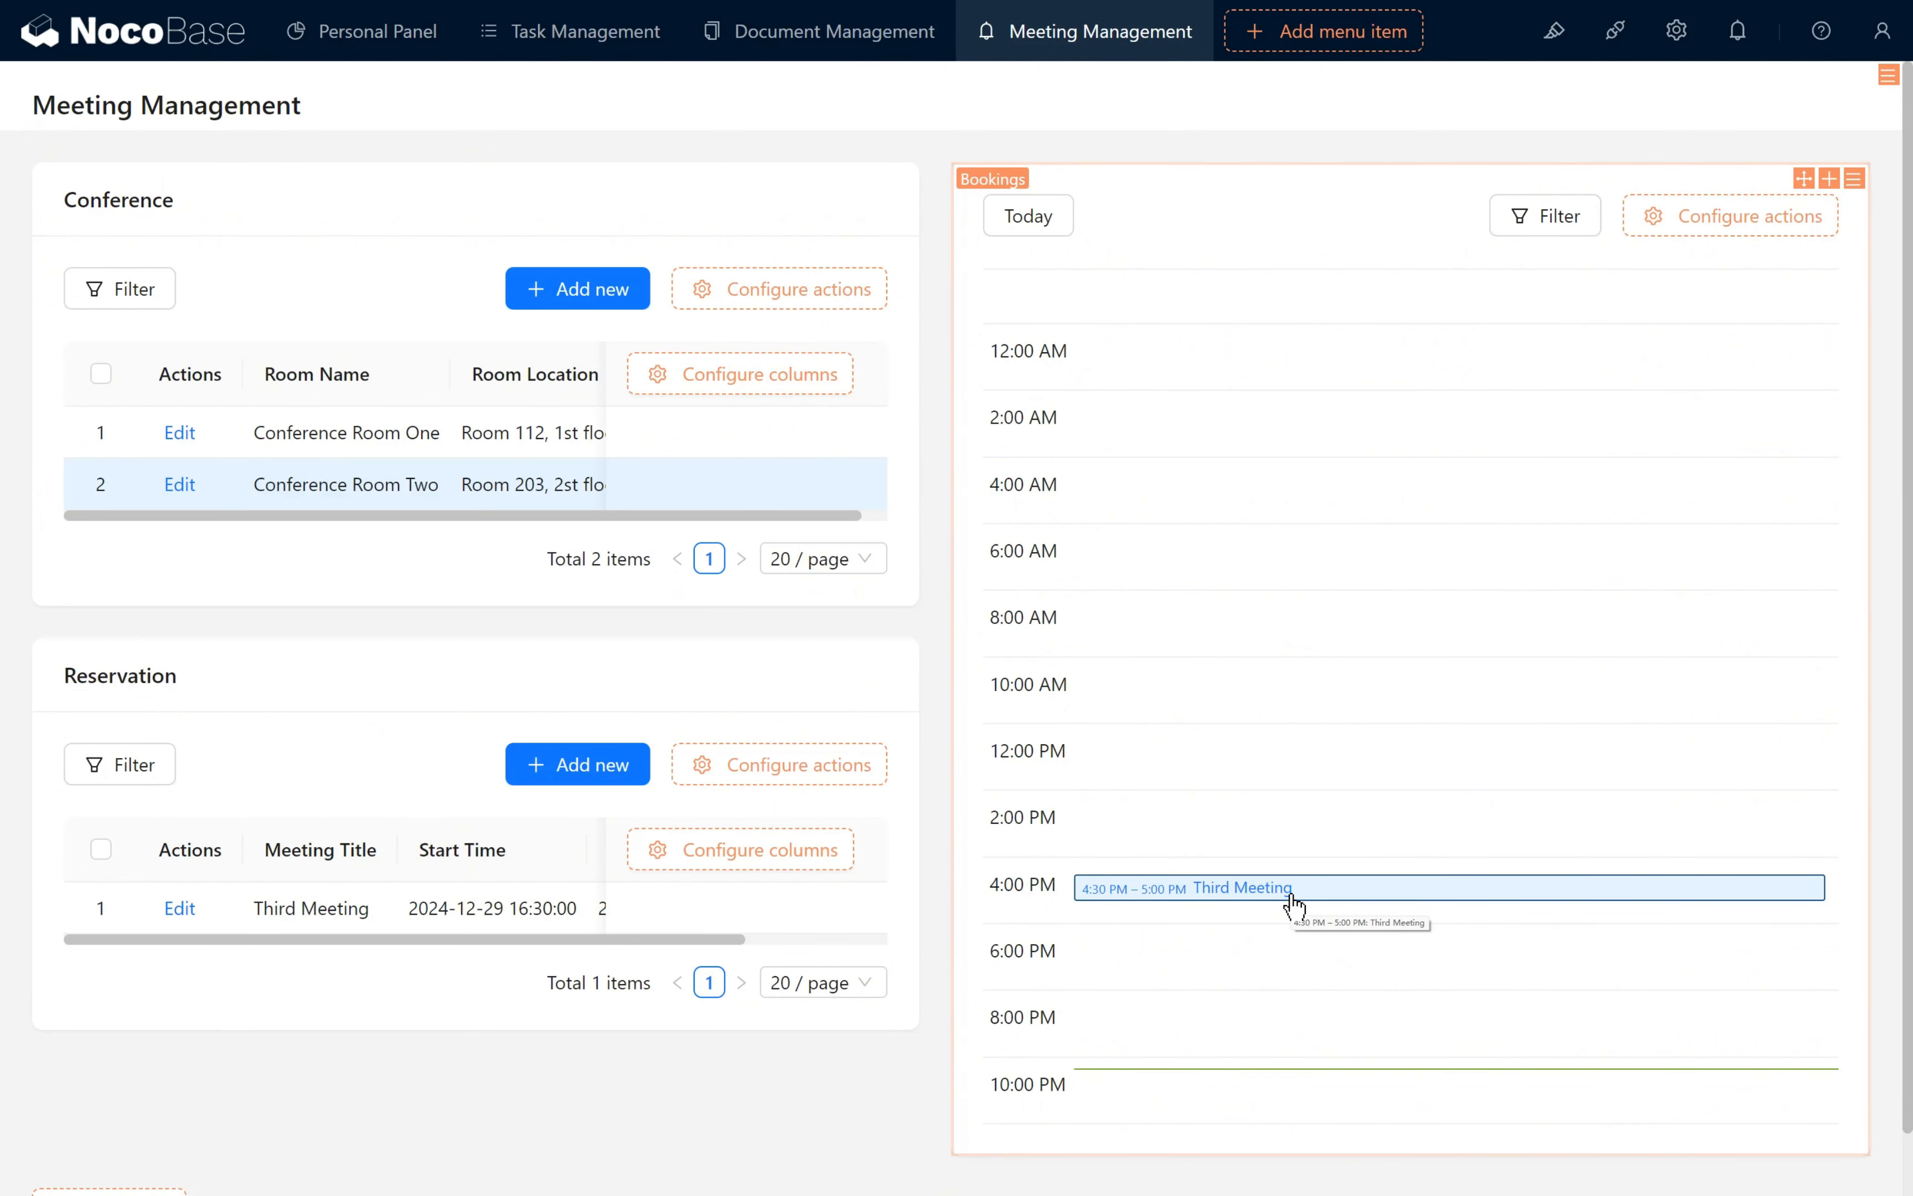
pyautogui.click(522, 484)
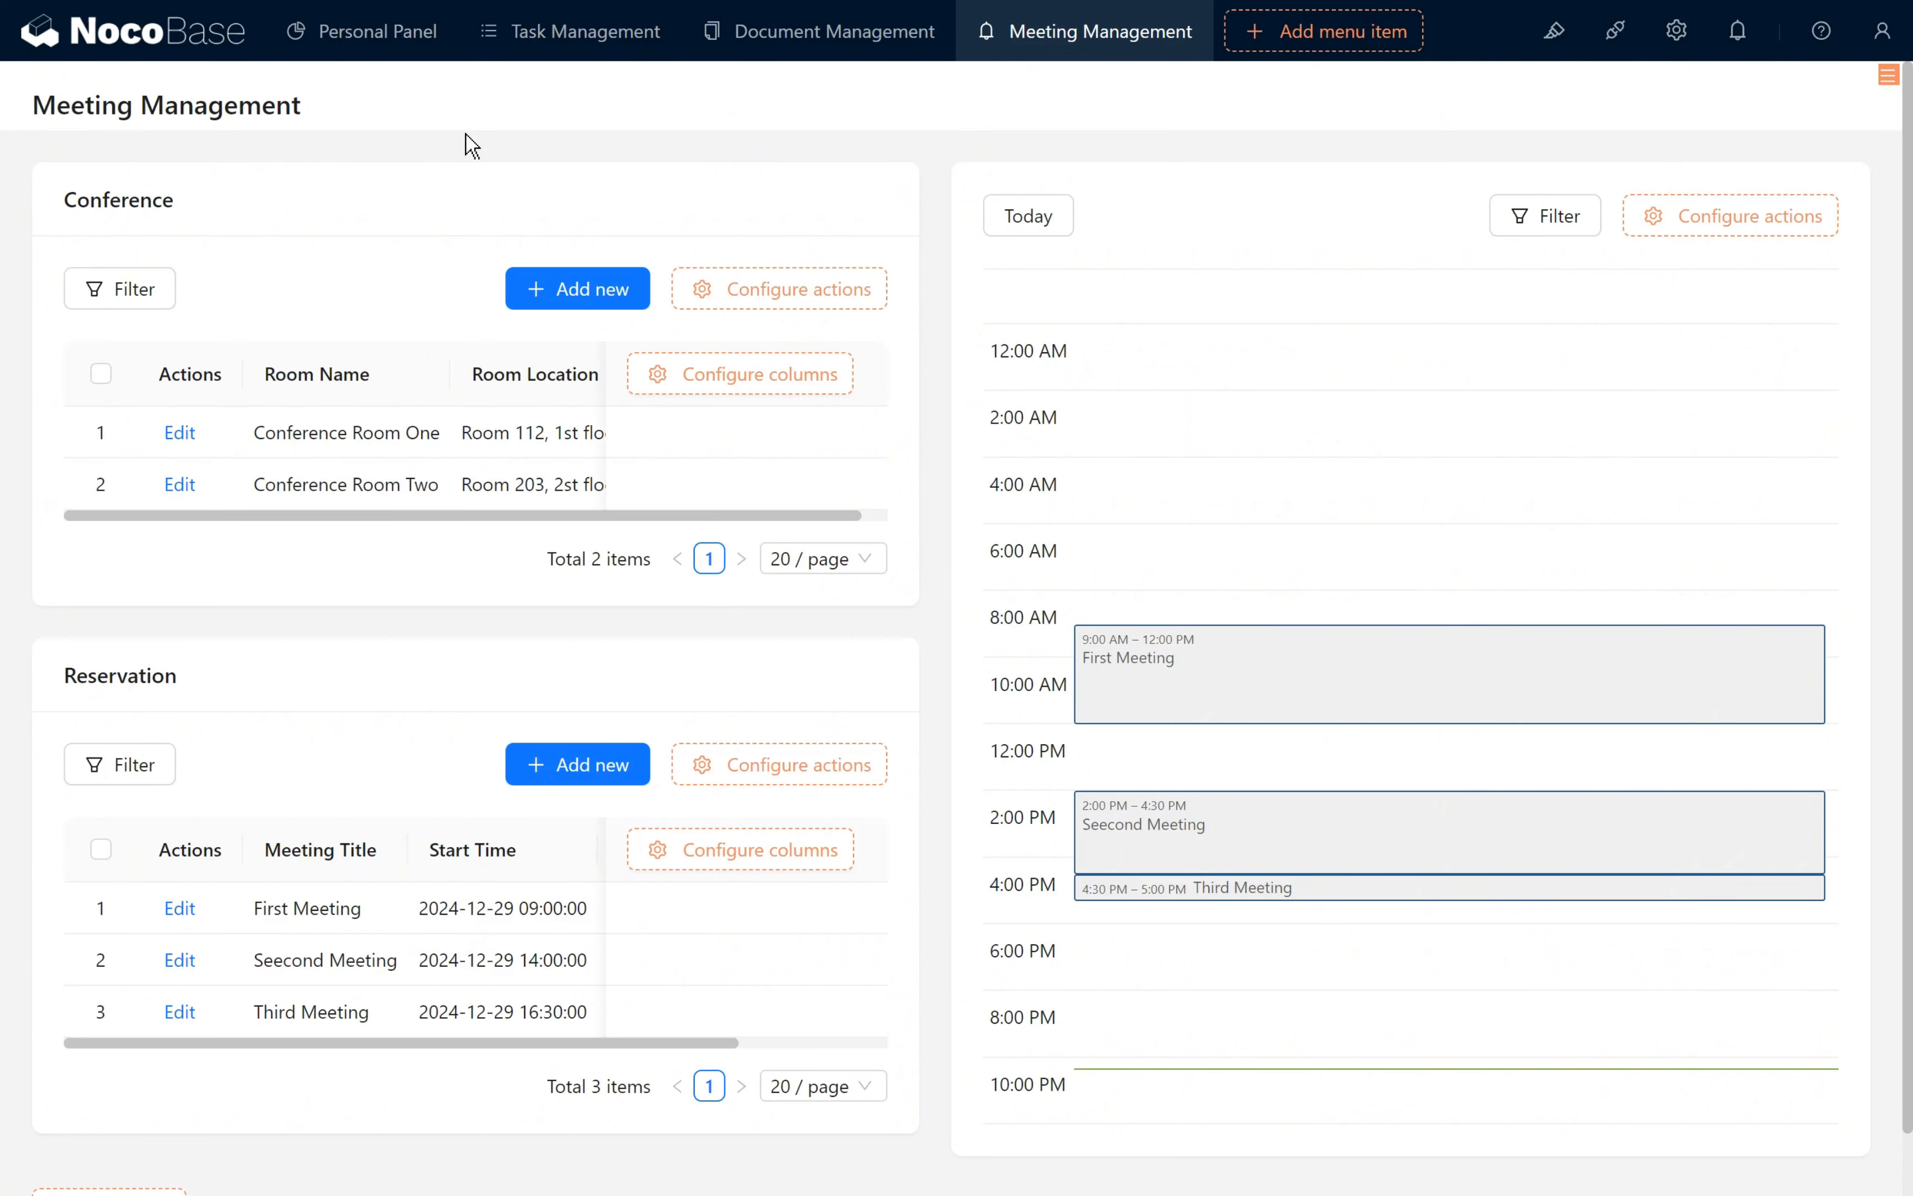
pyautogui.scroll(-1, 1226, 136)
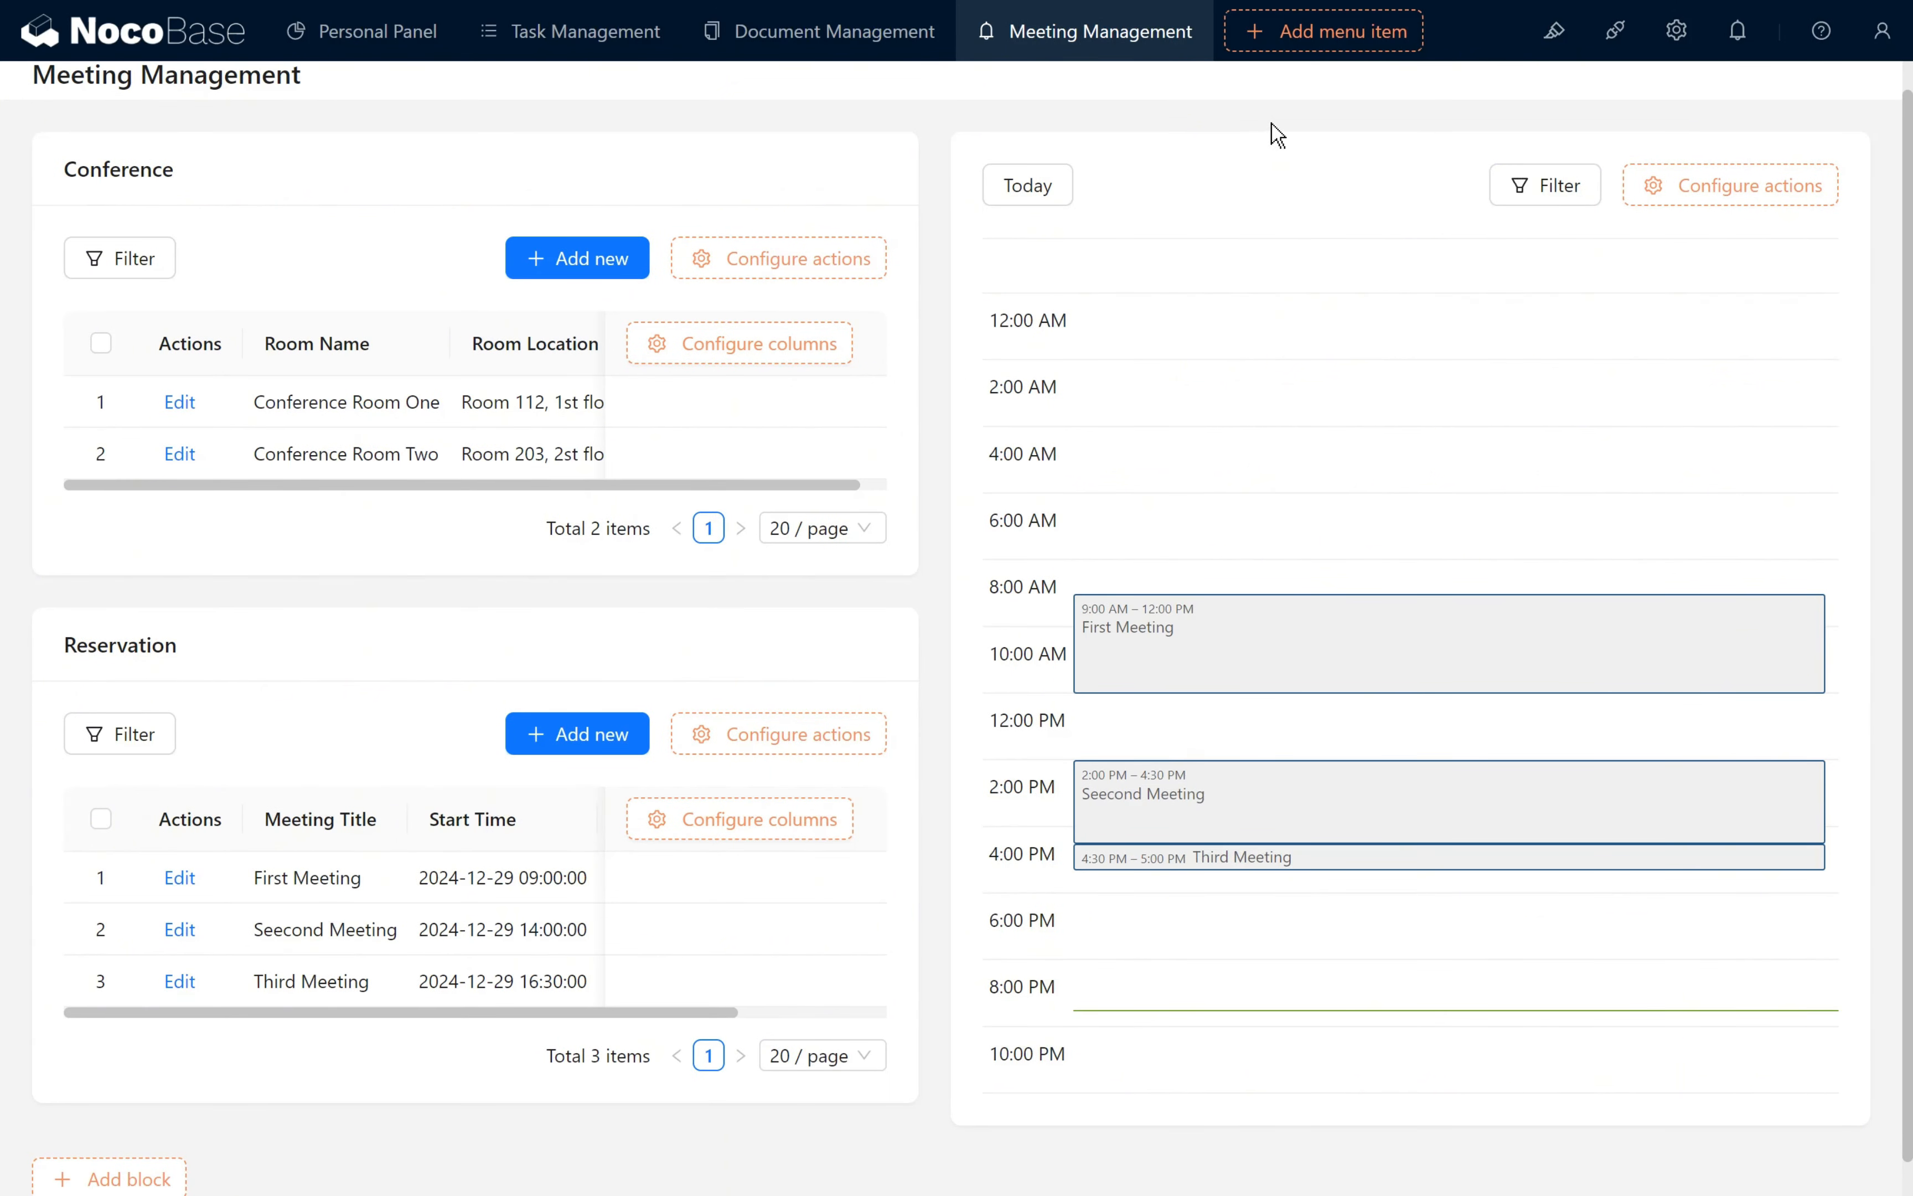
# - Search the plugins for "Pre" and enable the Workflow: Pre-action event plugin
pyautogui.click(1614, 30)
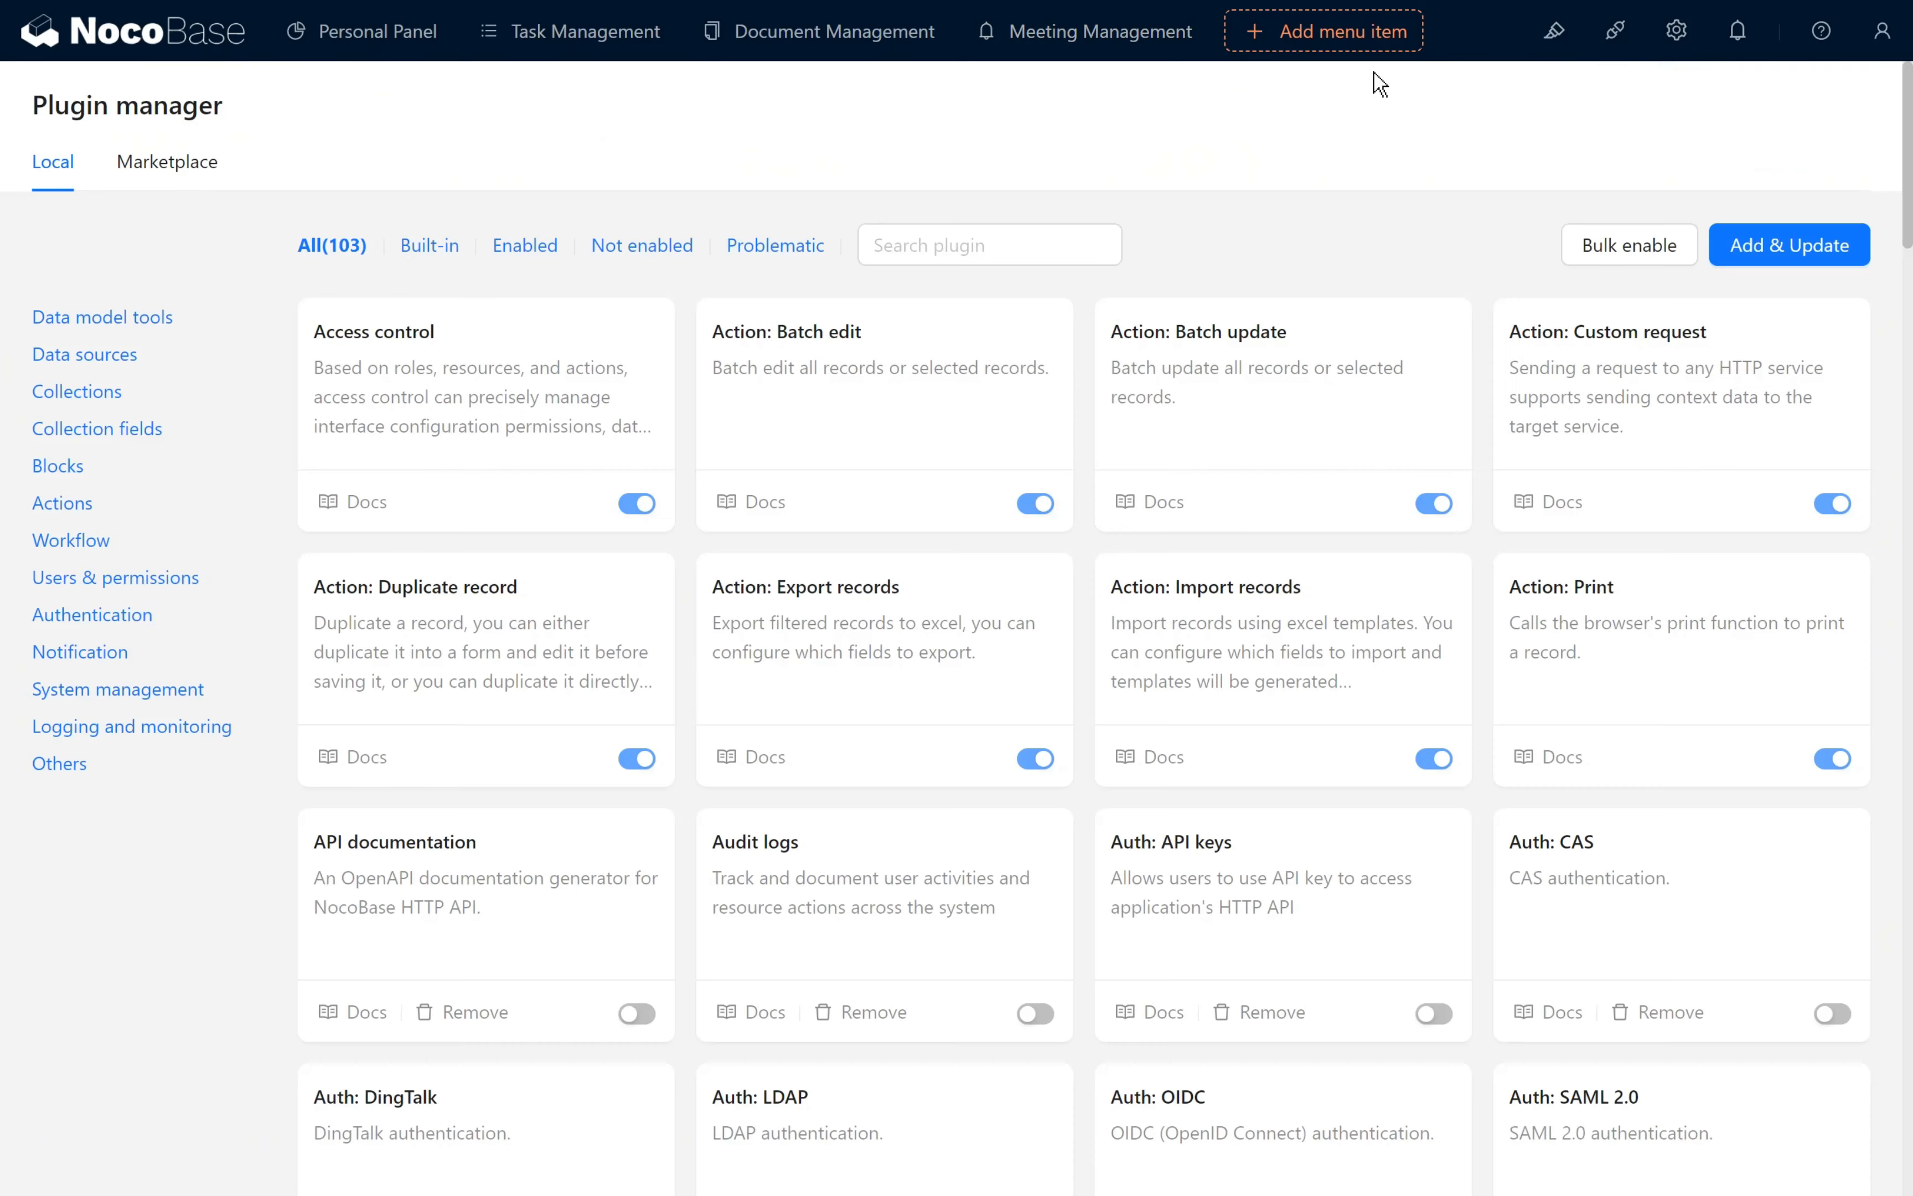
pyautogui.click(1000, 251)
pyautogui.write('Pre')
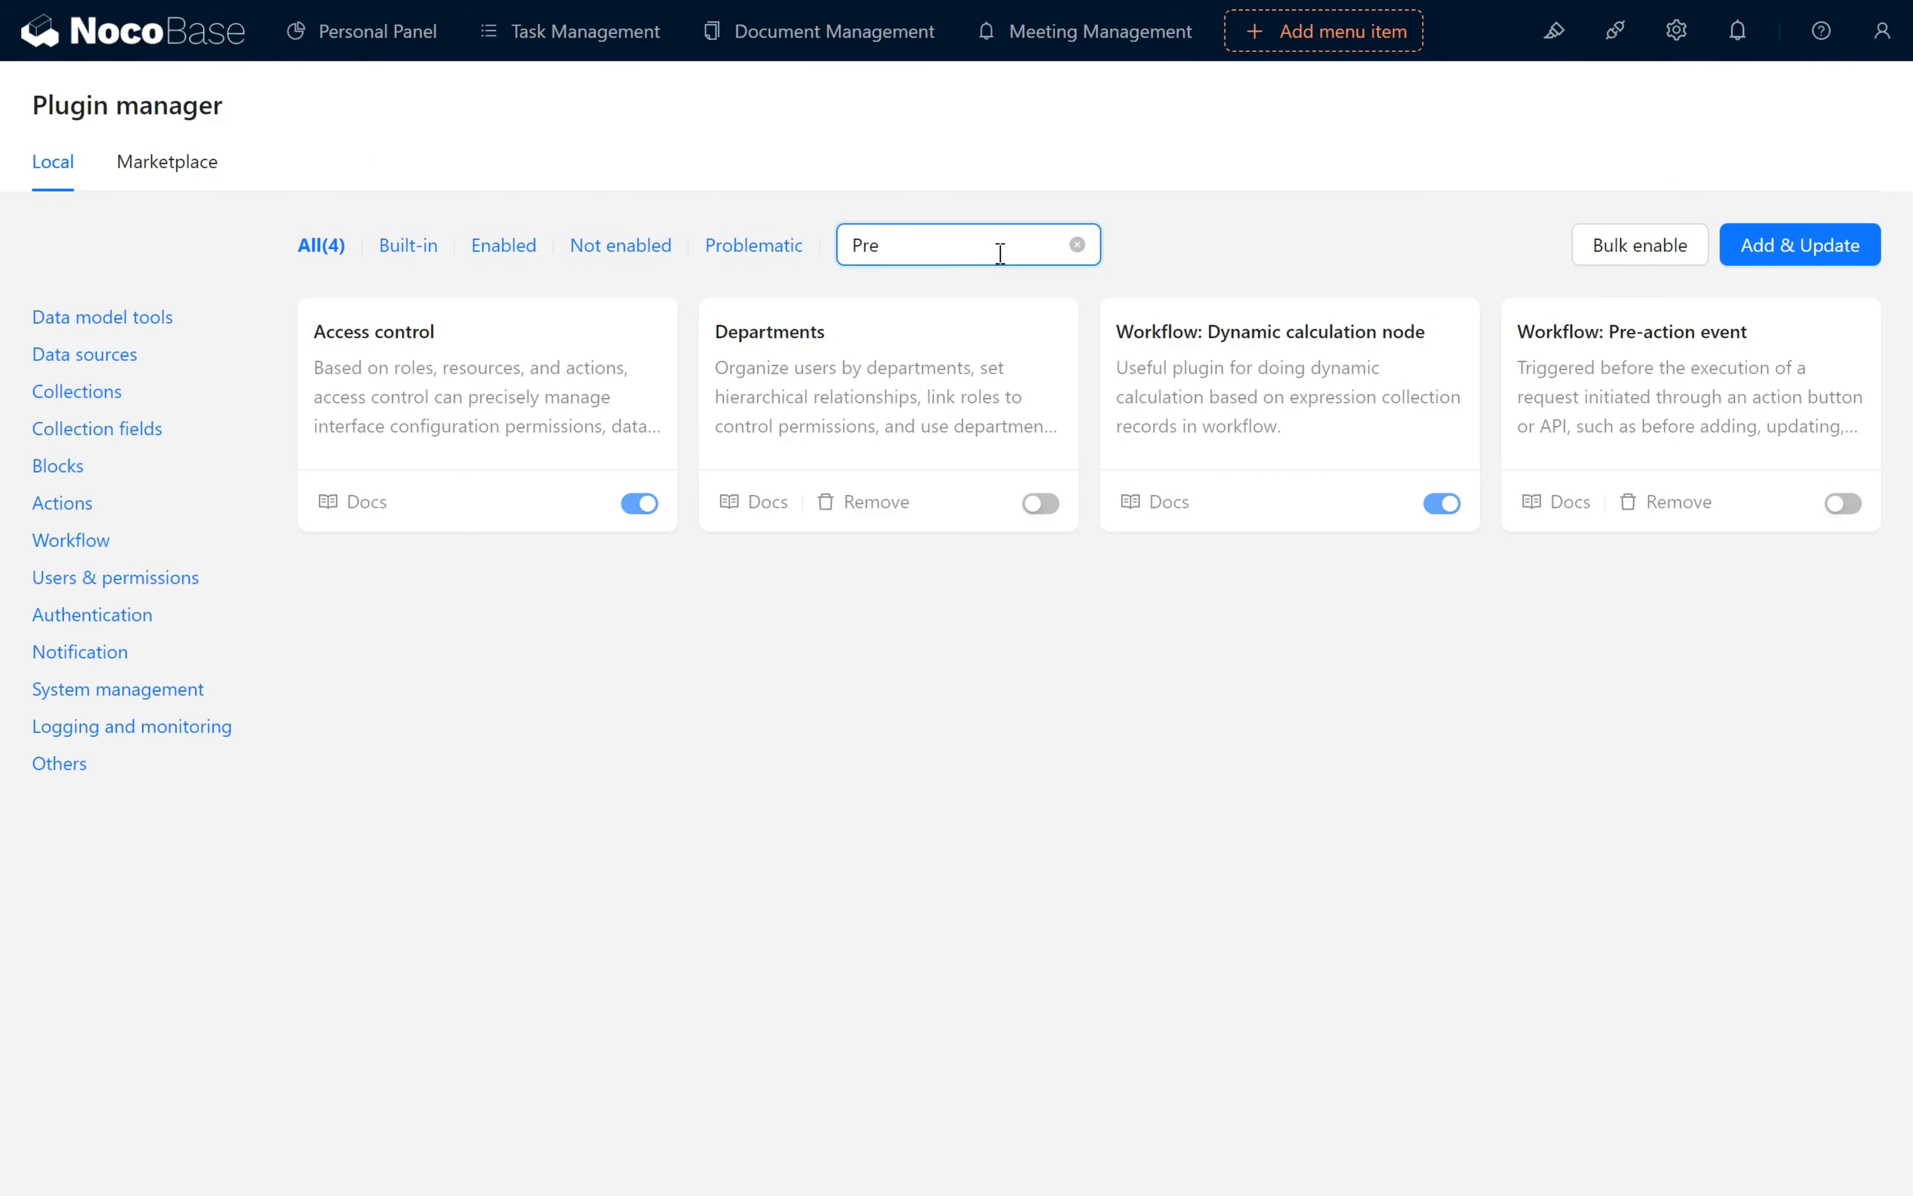
pyautogui.click(1844, 504)
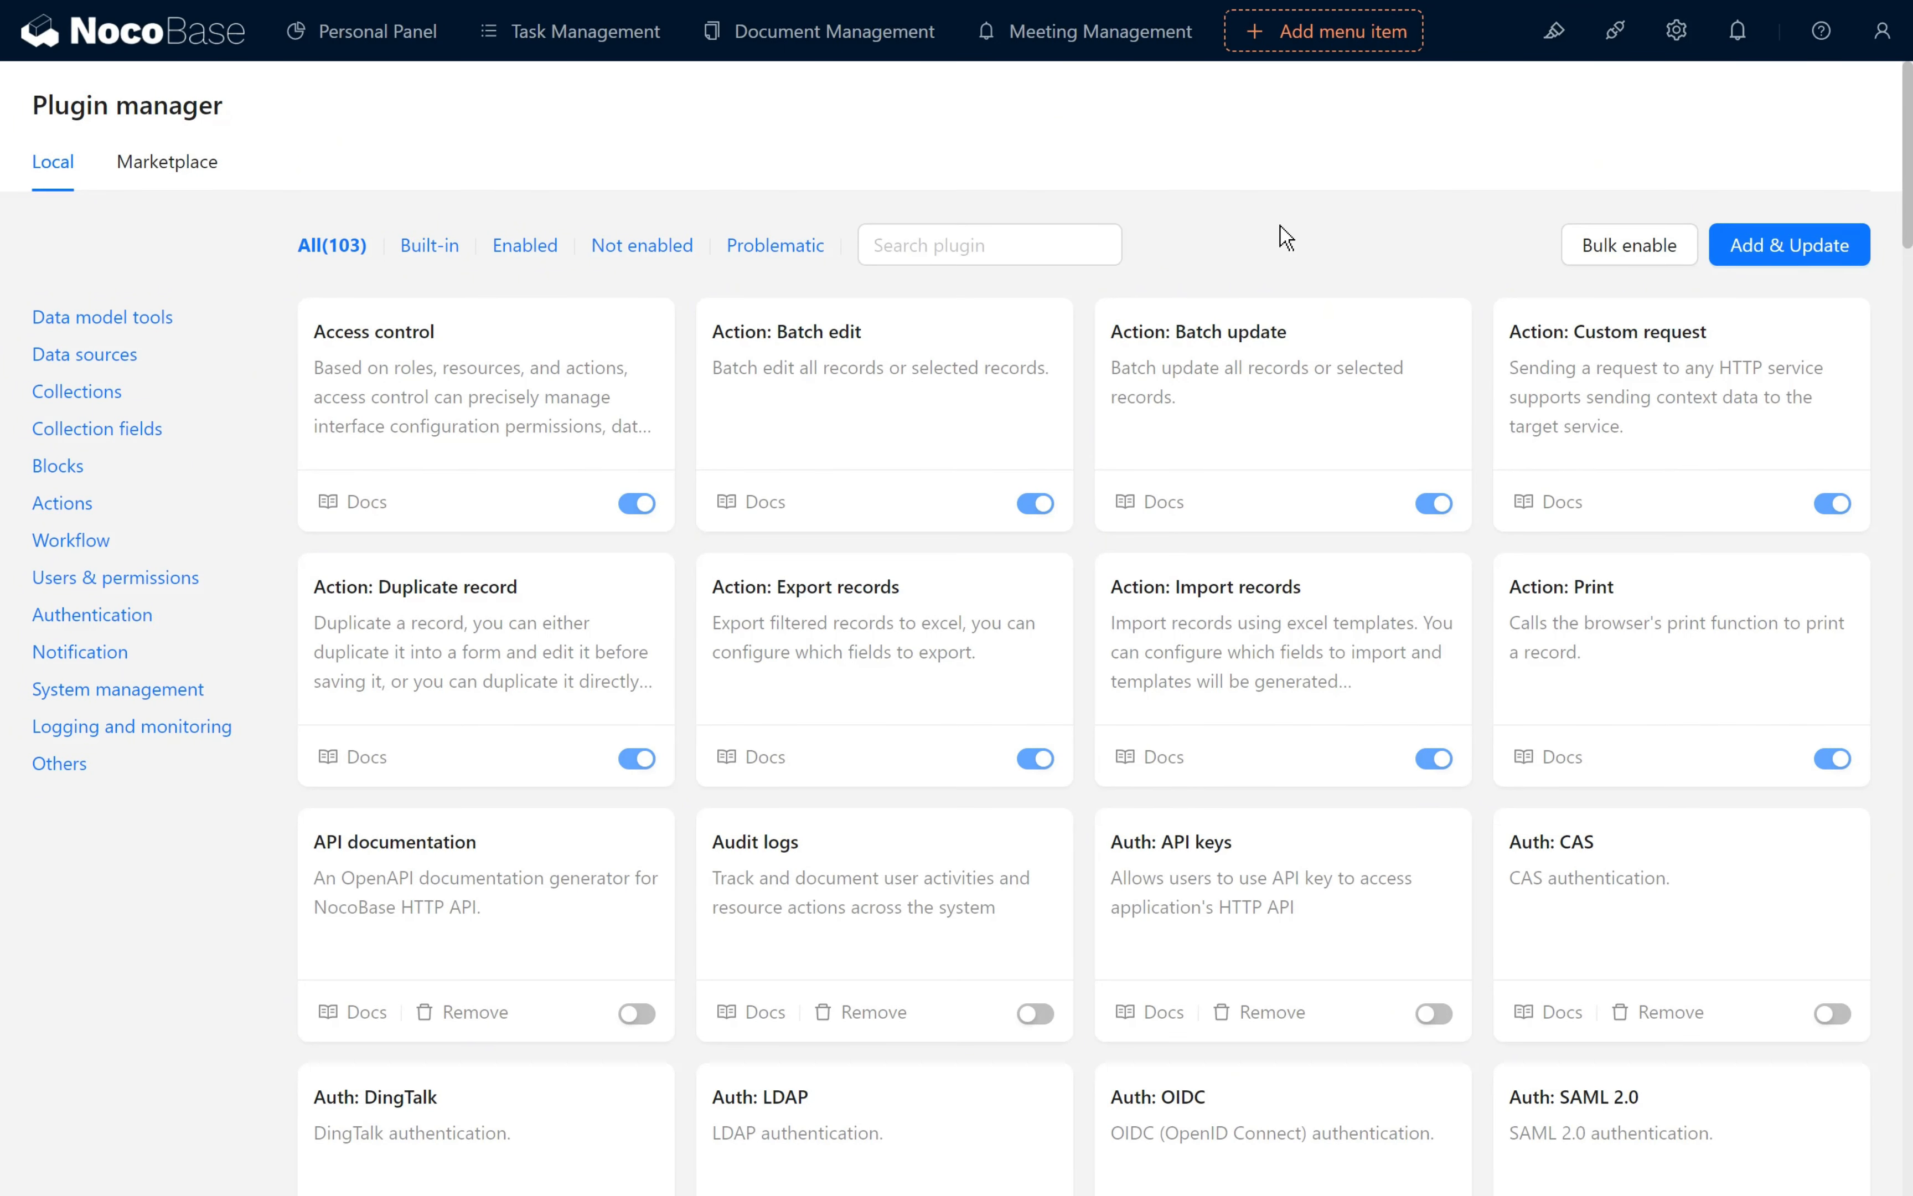
# - Create a workflow named Book Meeting with the Pre-action event trigger type
pyautogui.moveTo(1676, 29)
pyautogui.click(1763, 602)
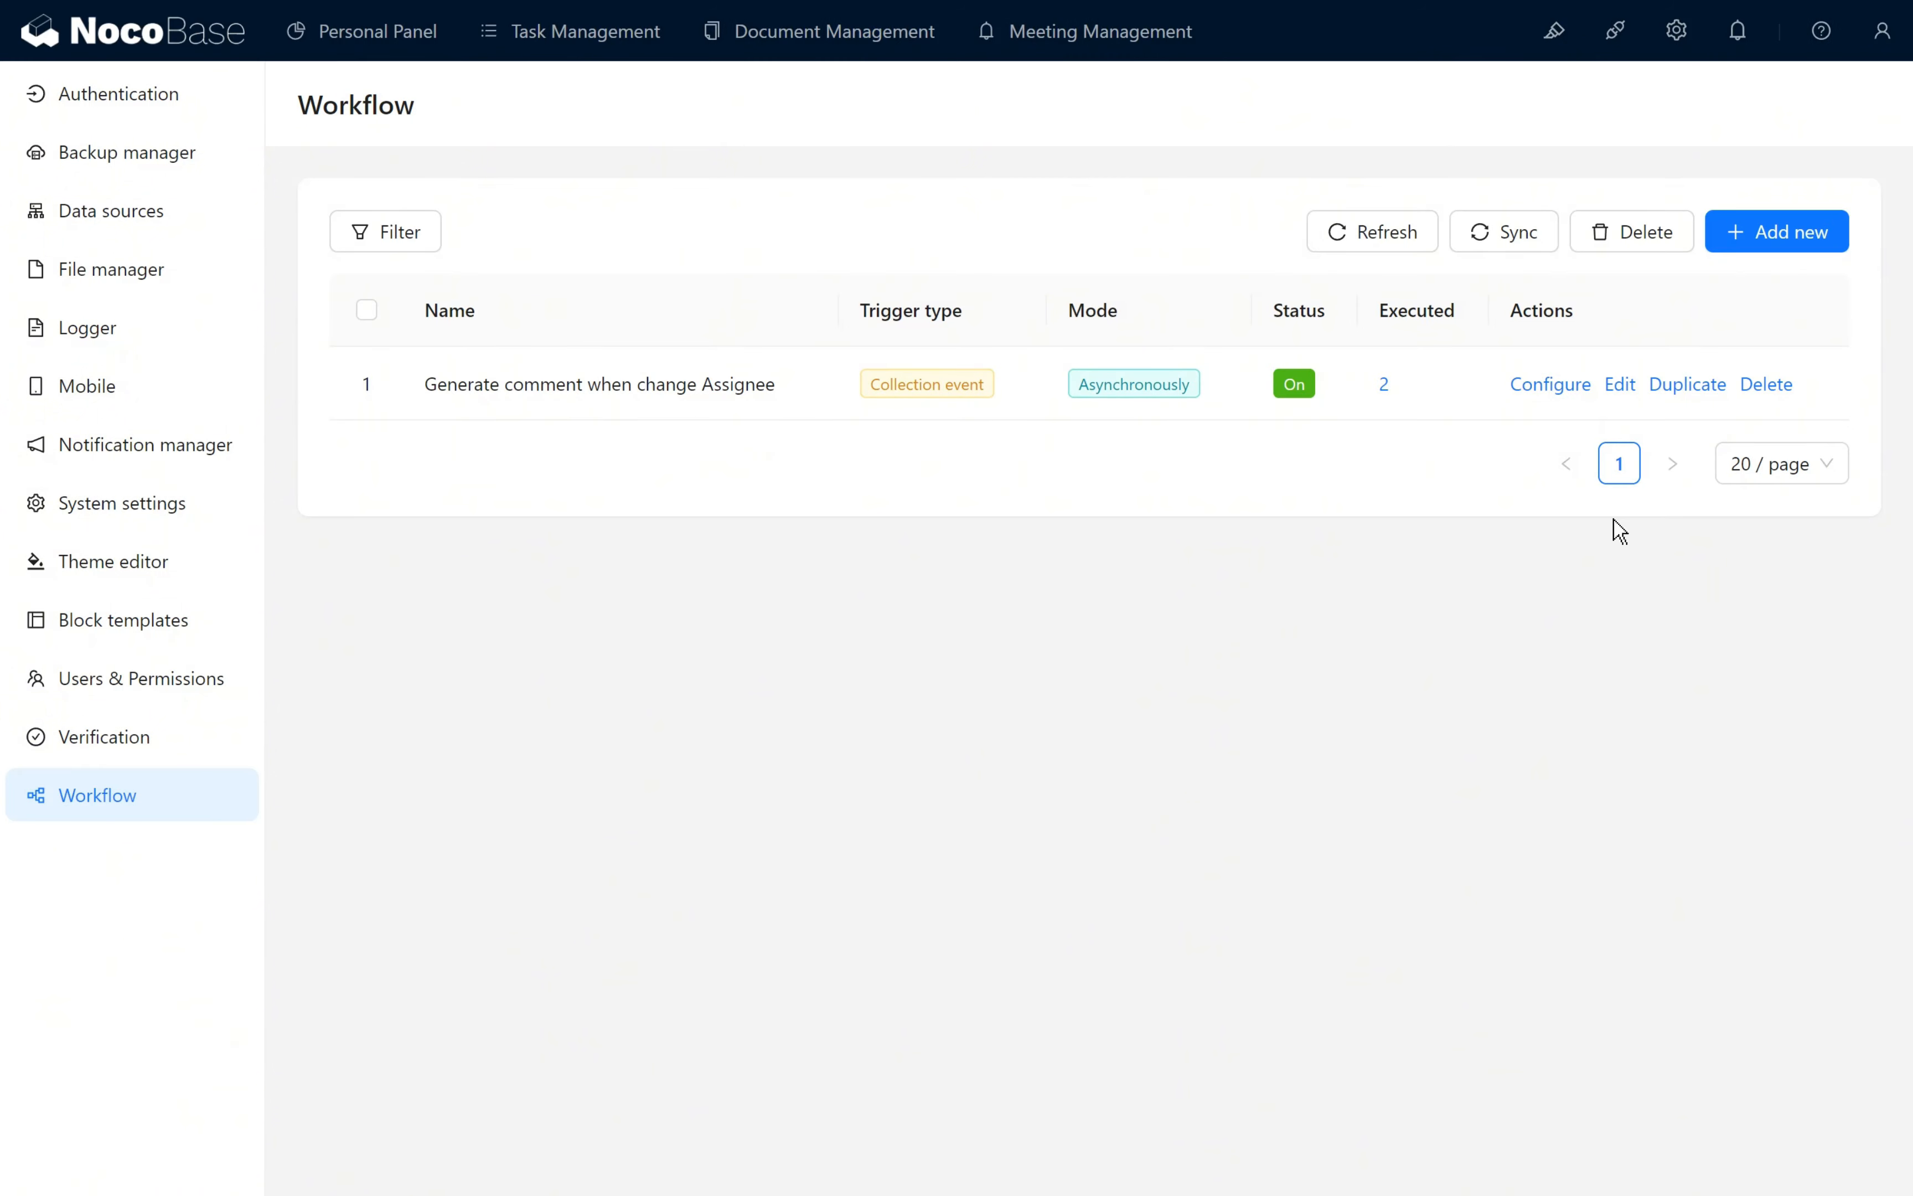
pyautogui.click(1791, 245)
pyautogui.click(1206, 181)
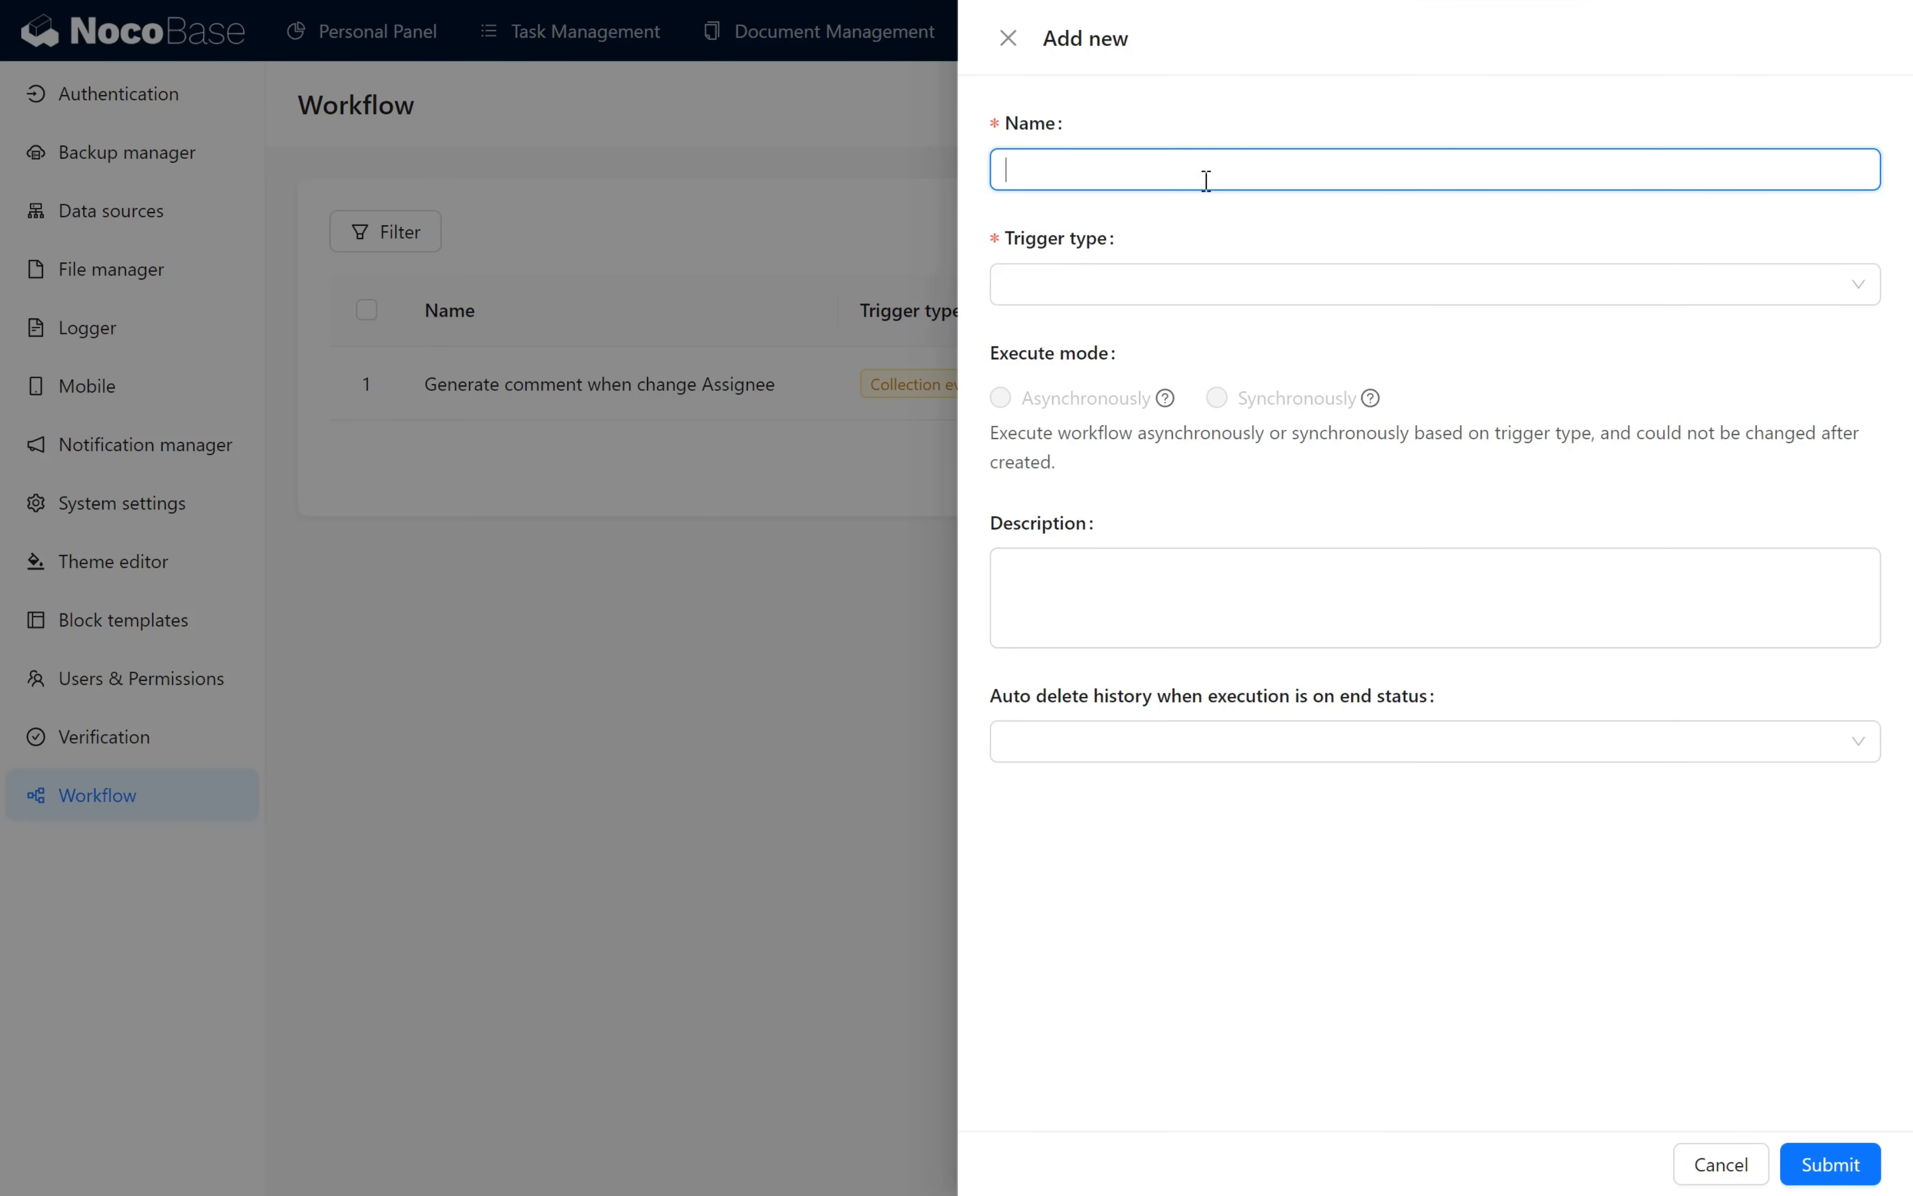
pyautogui.write('Book Meeting')
pyautogui.click(1138, 283)
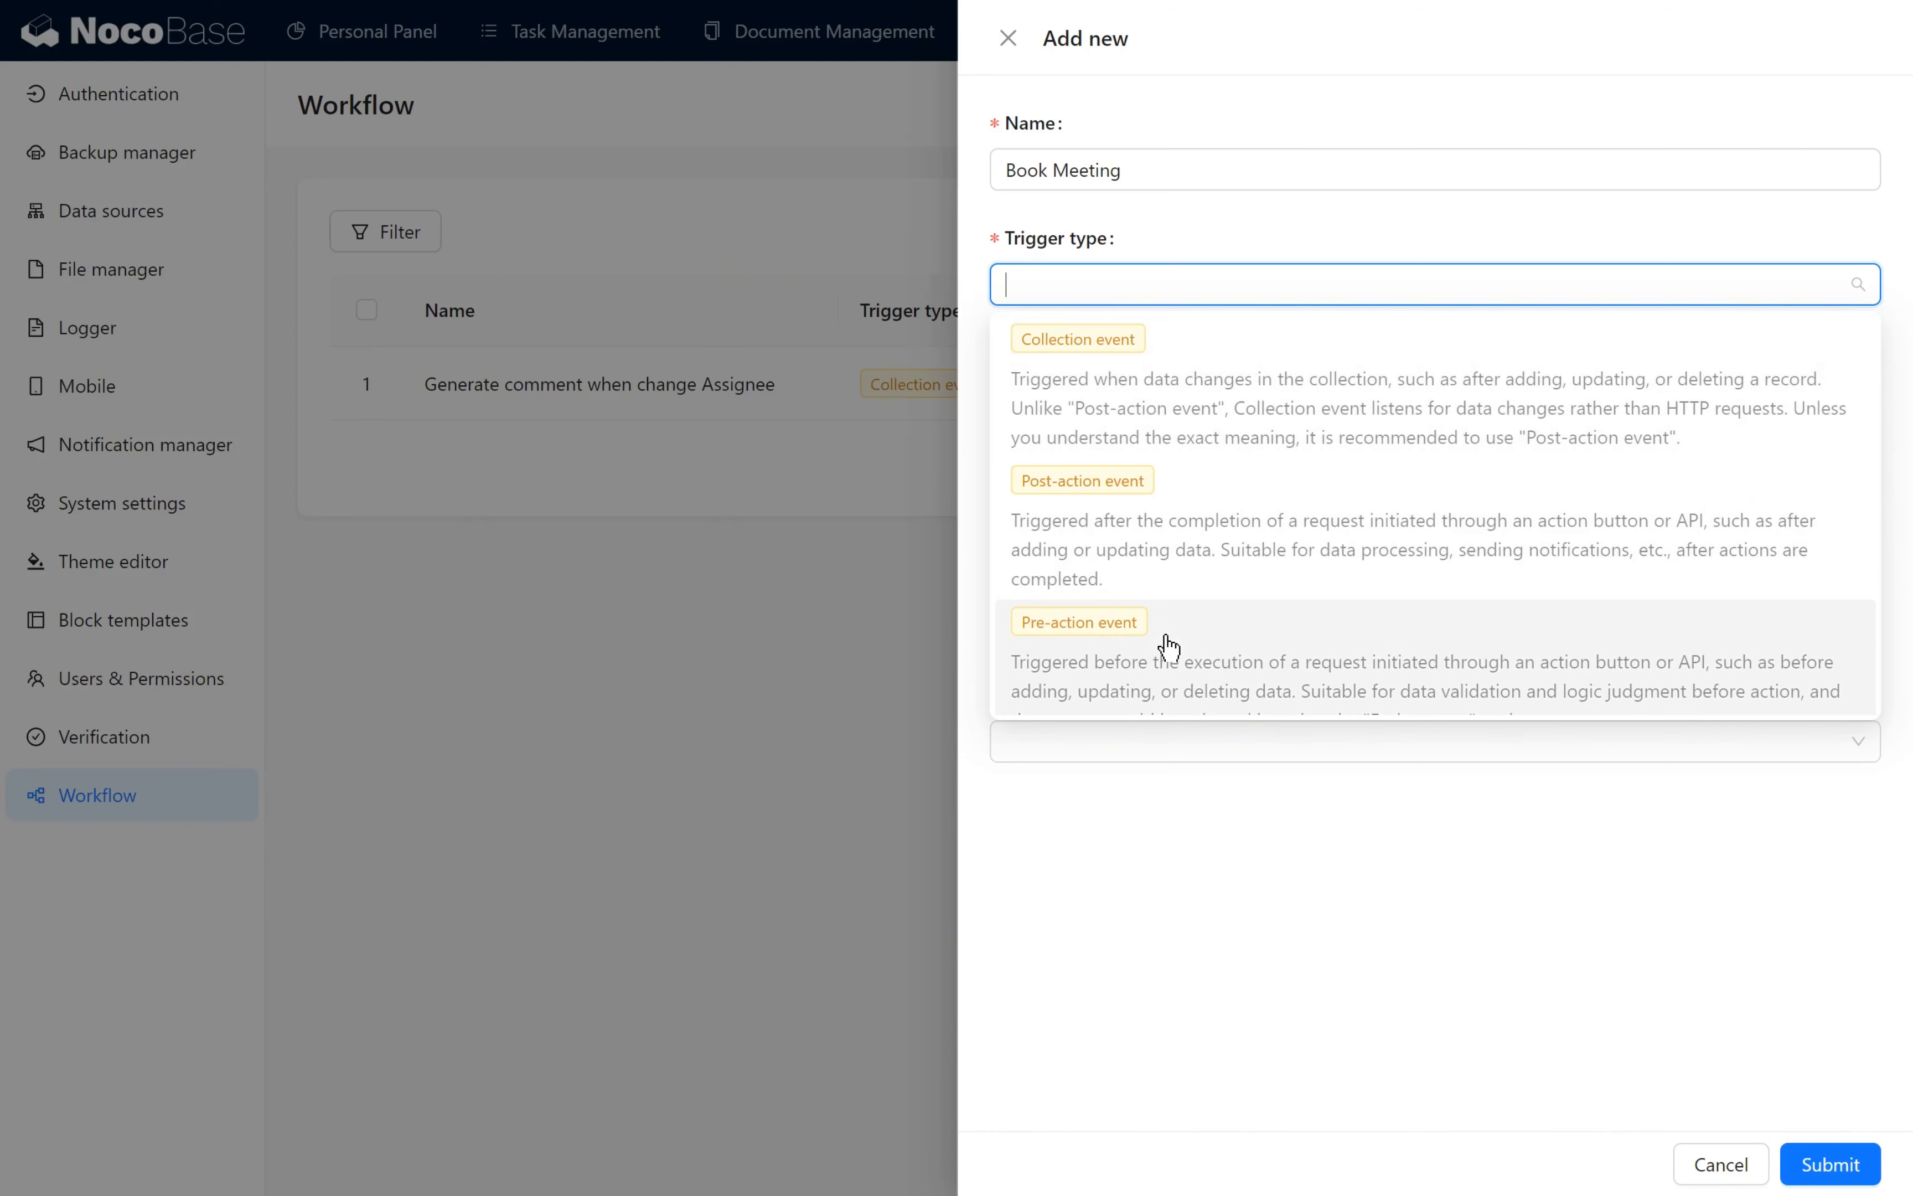
pyautogui.click(1170, 648)
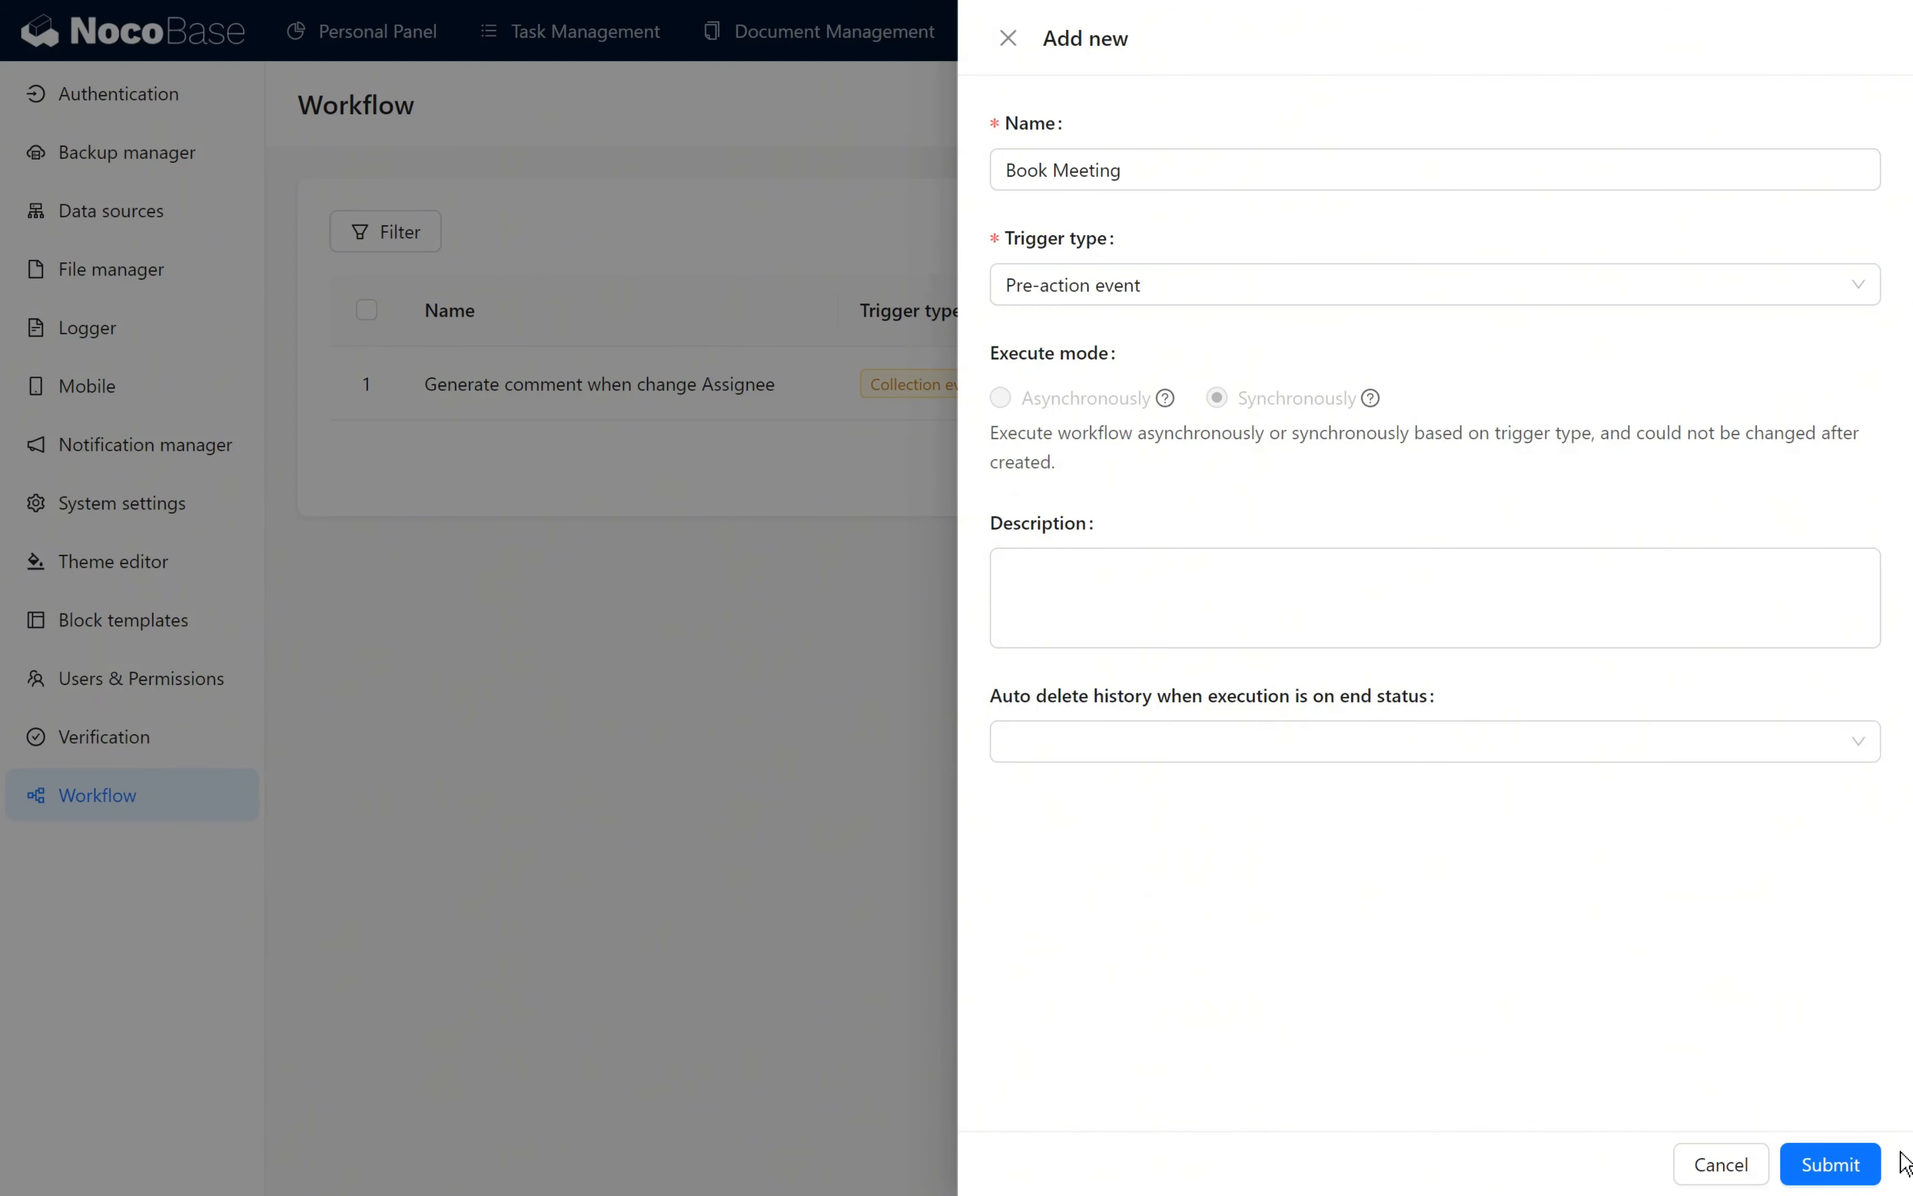
pyautogui.click(1829, 1164)
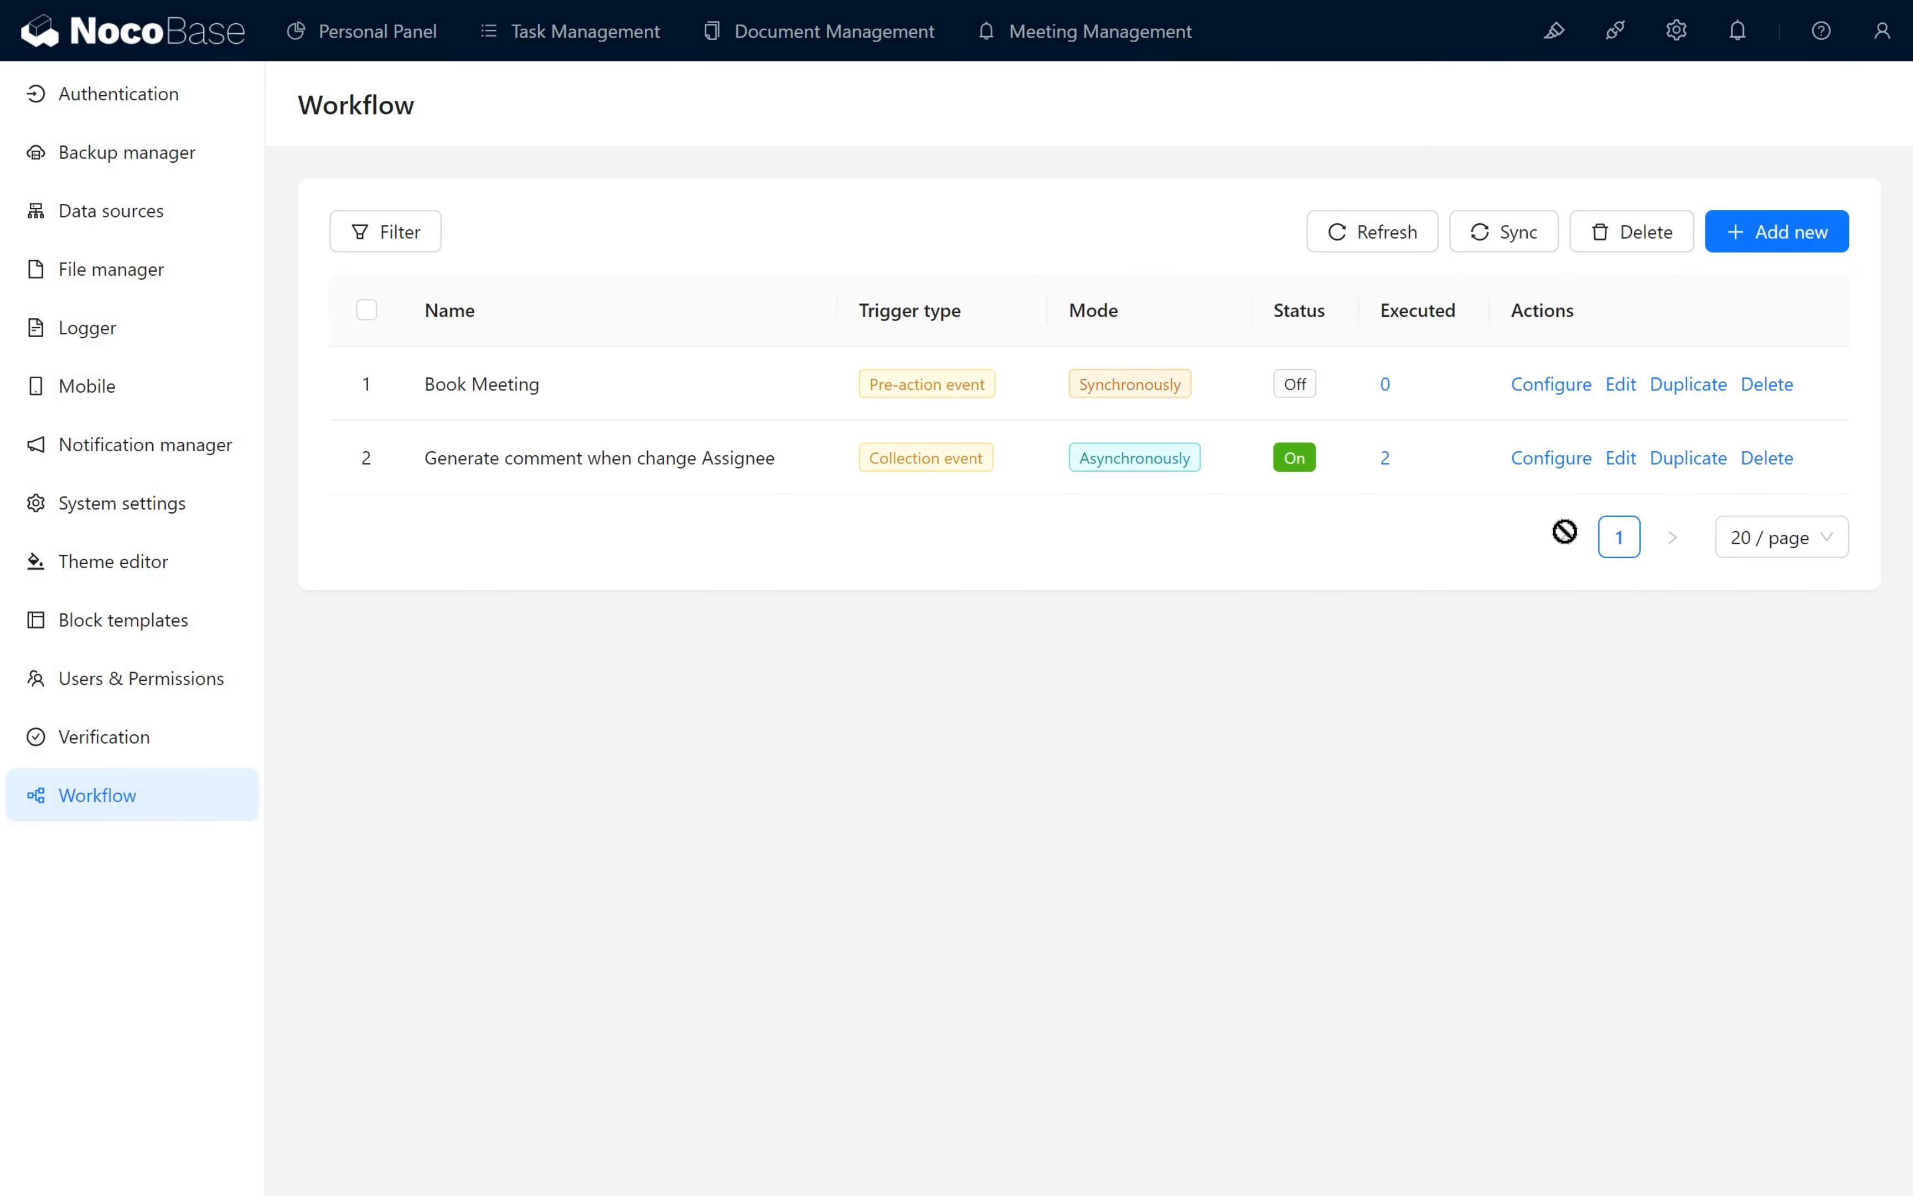
# - Configure the Book Meeting trigger for the Main / Bookings collection in global mode, covering Create record and Update record
pyautogui.click(1523, 387)
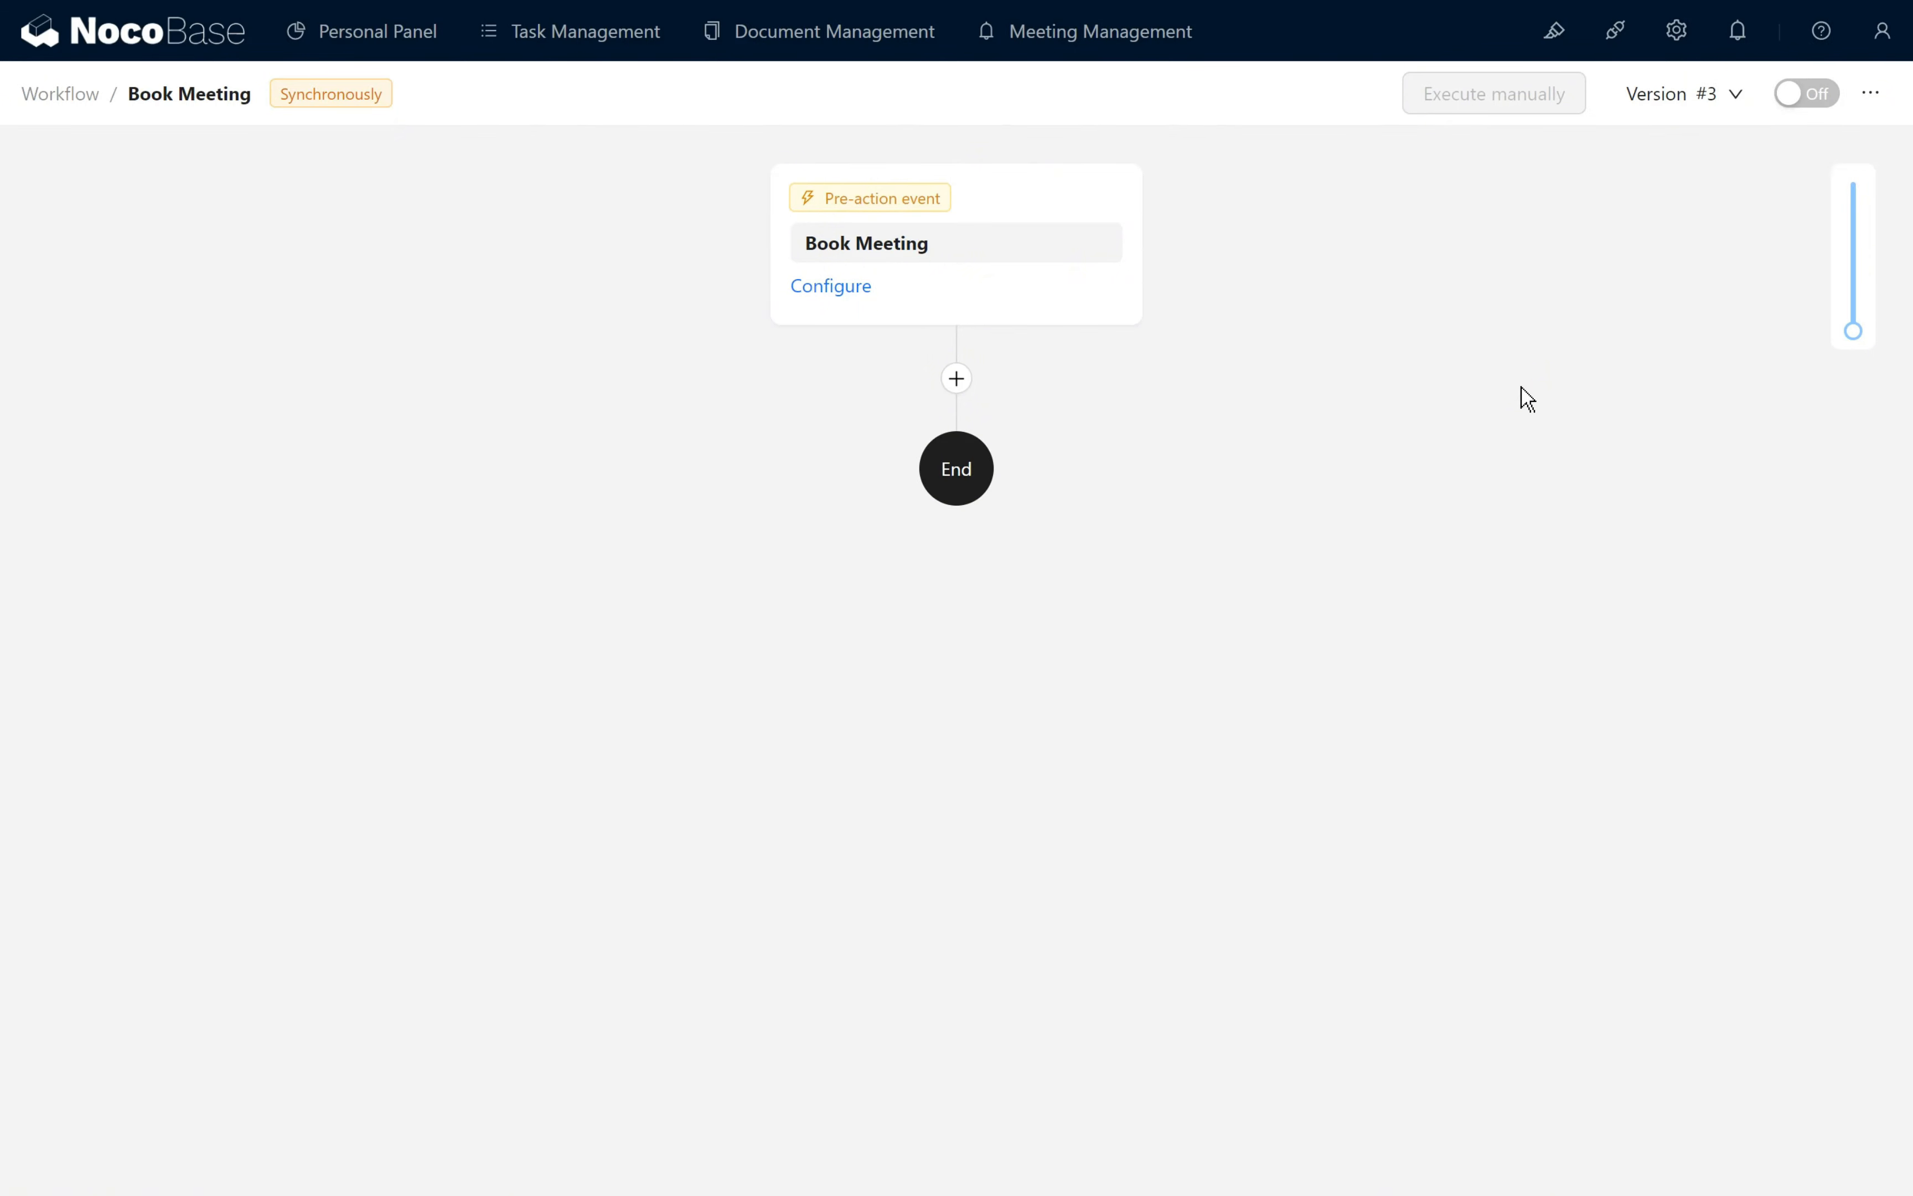
pyautogui.click(840, 286)
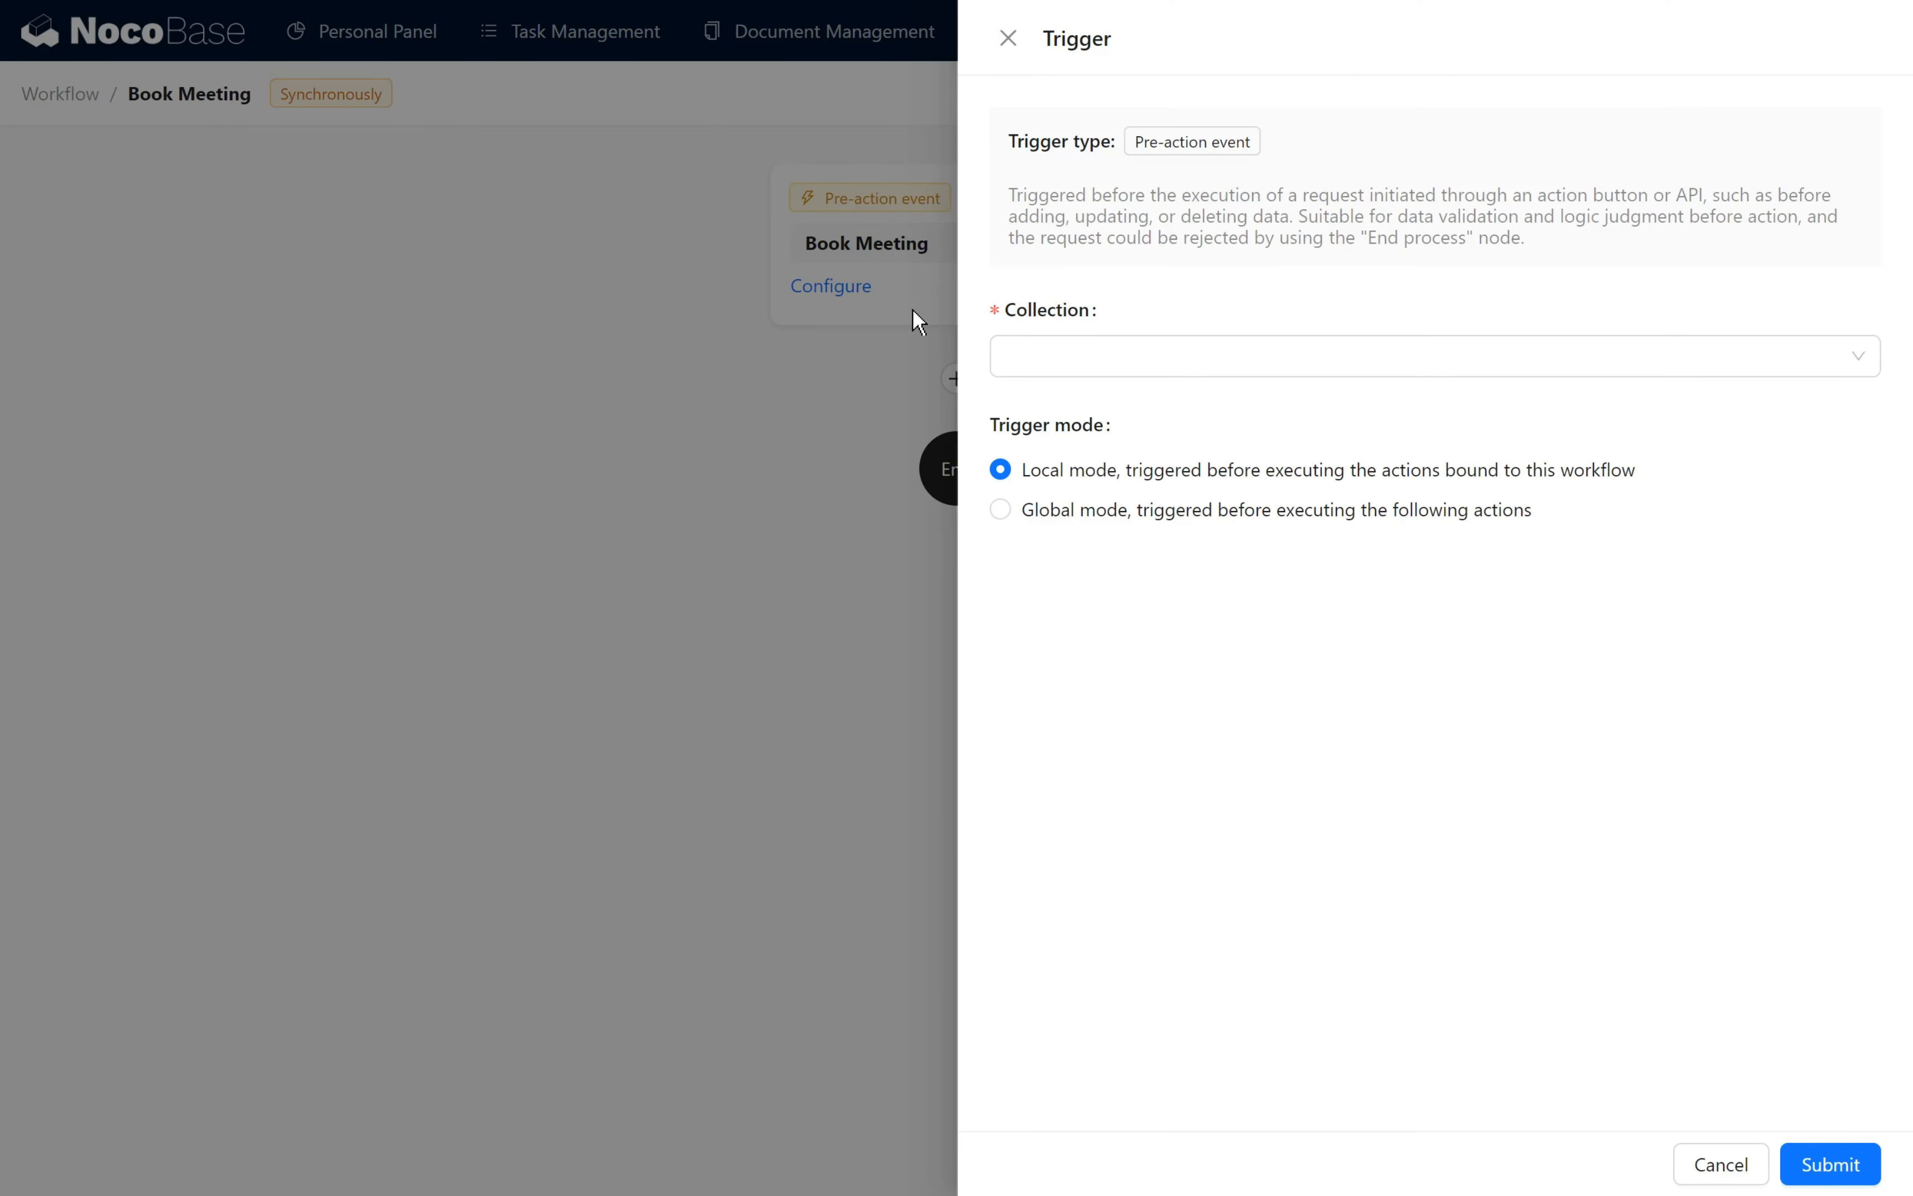
pyautogui.click(1067, 352)
pyautogui.click(1059, 409)
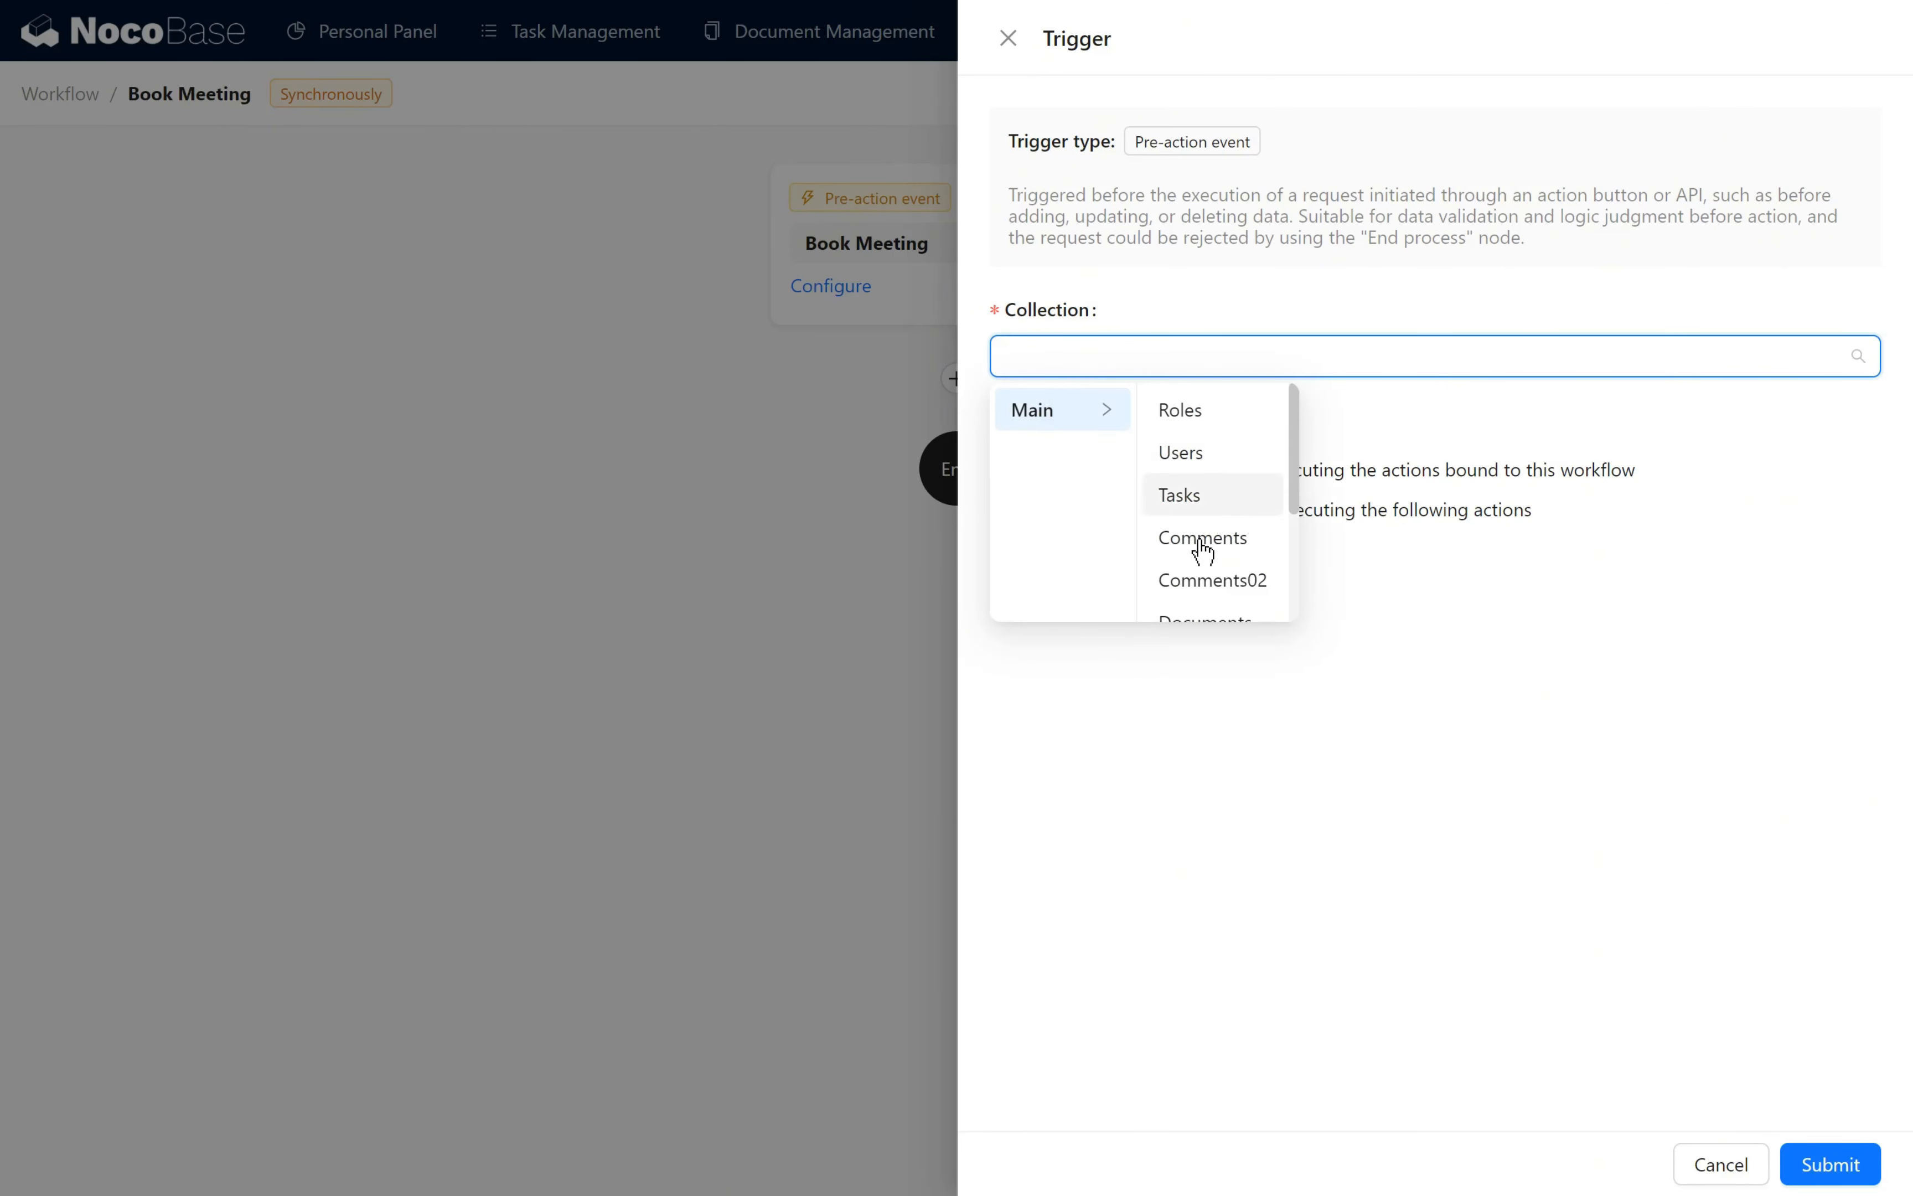
pyautogui.scroll(-3, 1204, 551)
pyautogui.click(1198, 597)
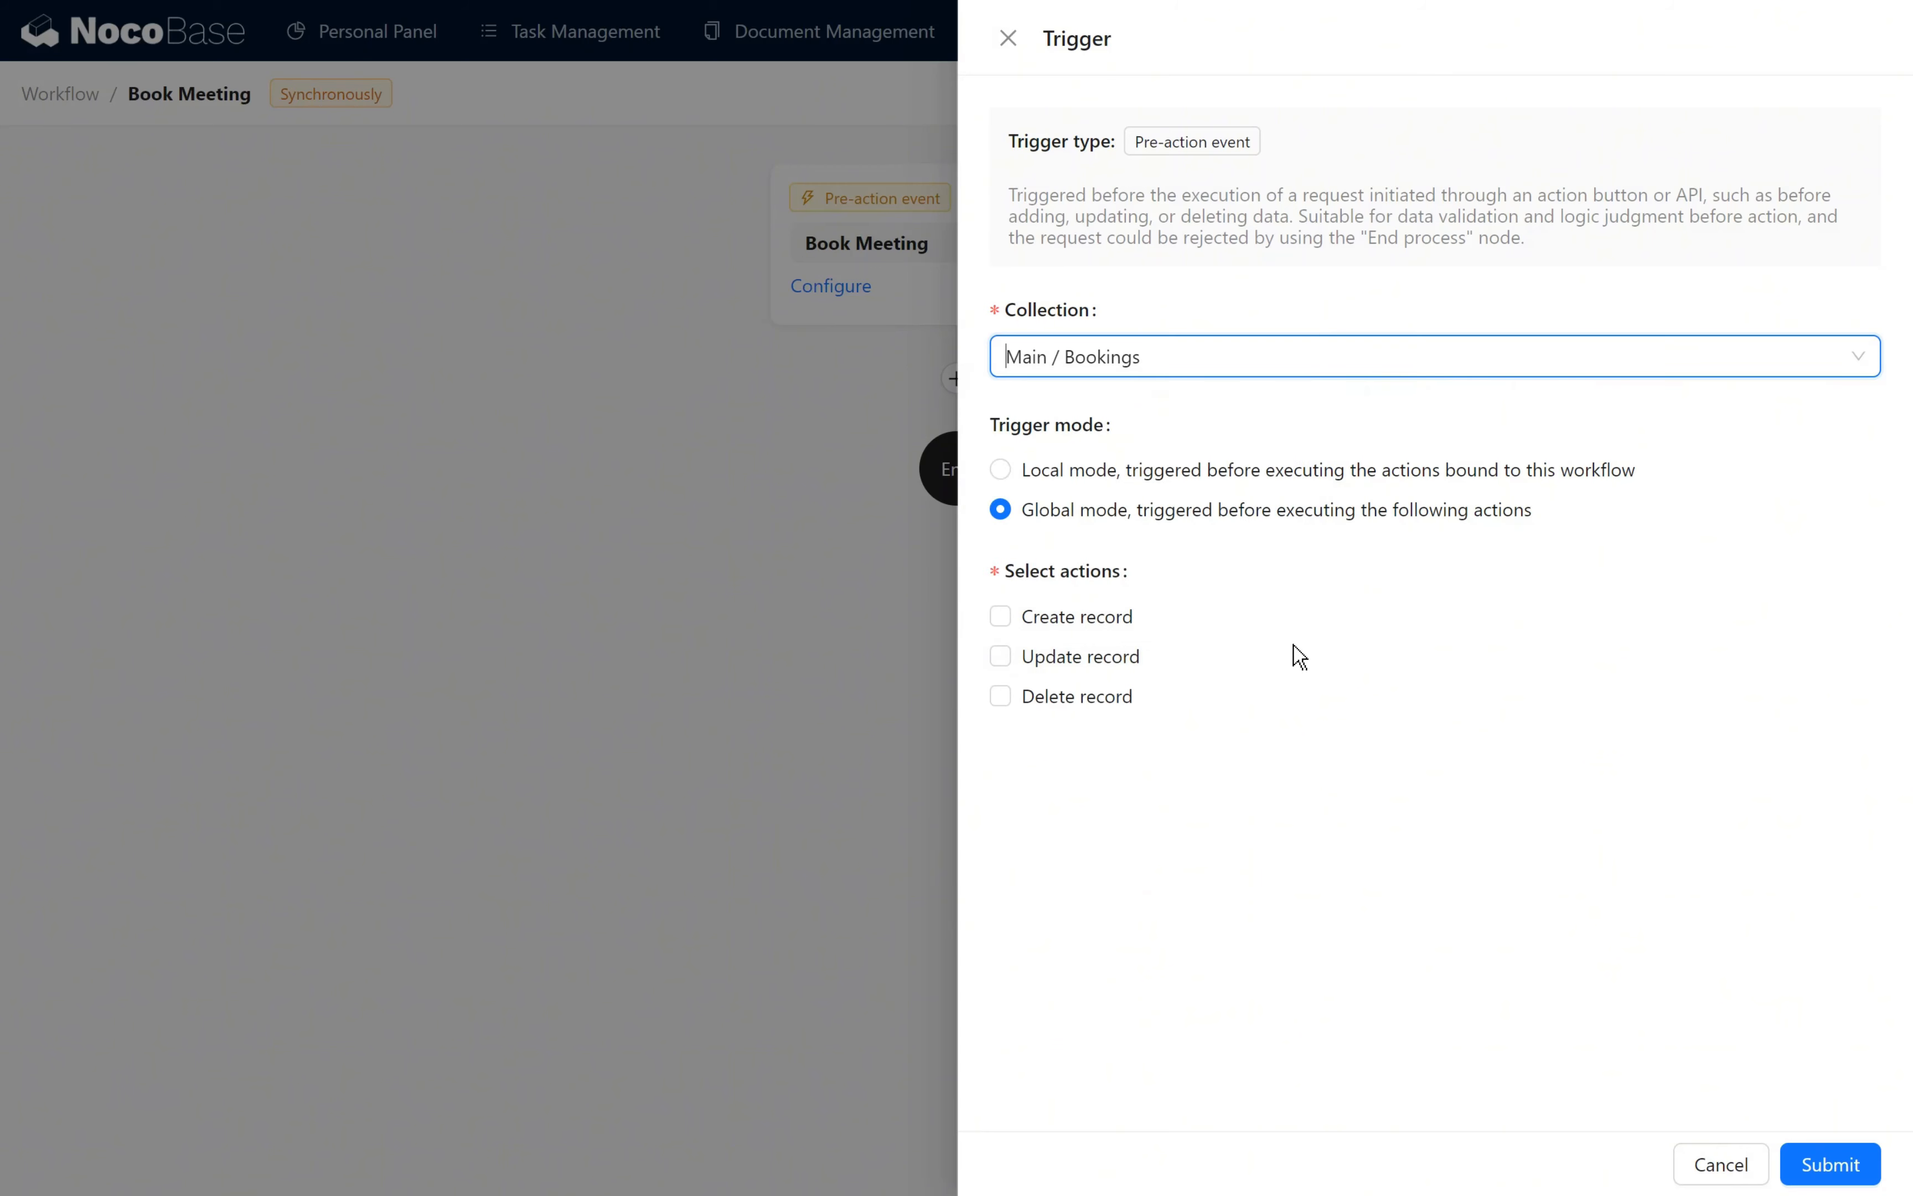
pyautogui.click(1110, 621)
pyautogui.click(1130, 660)
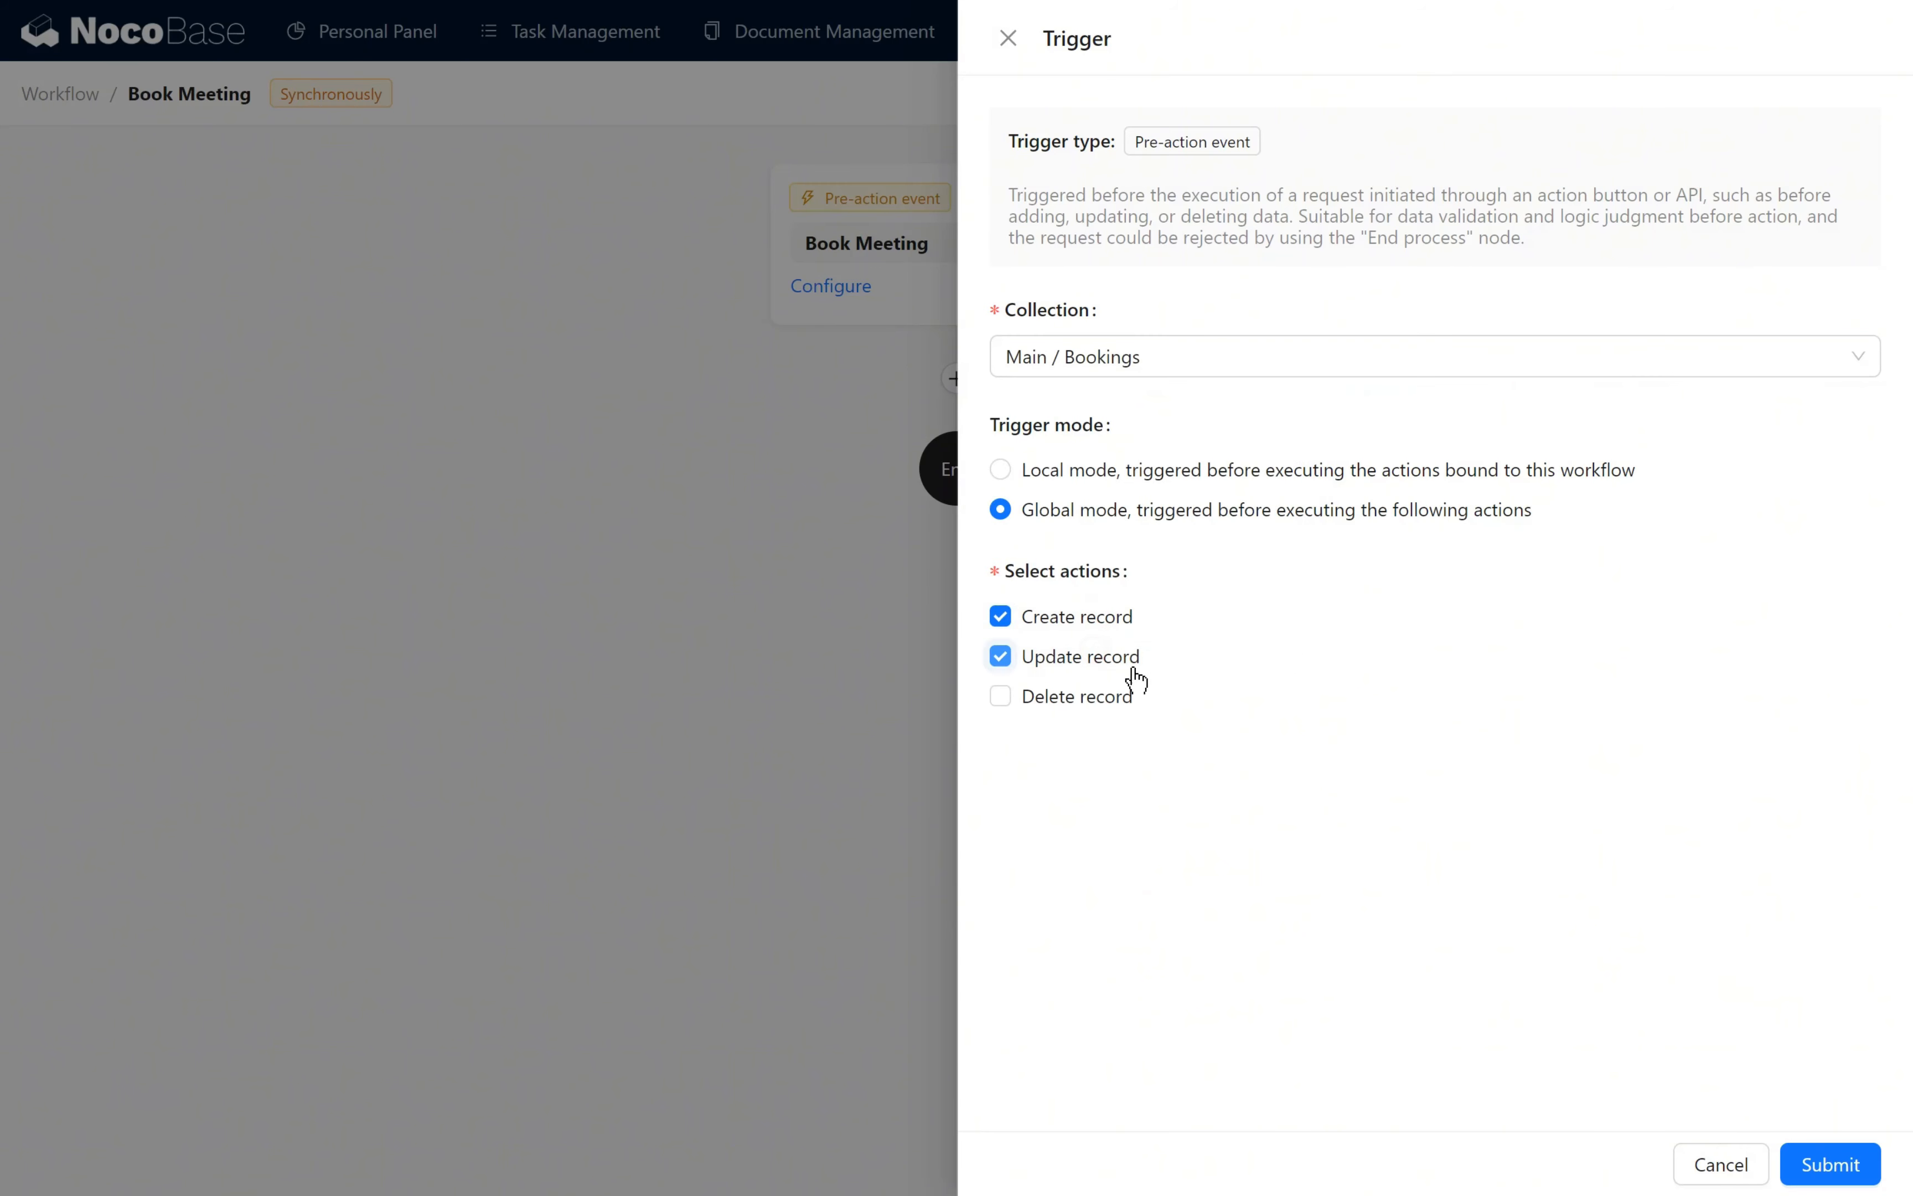
pyautogui.click(1863, 1166)
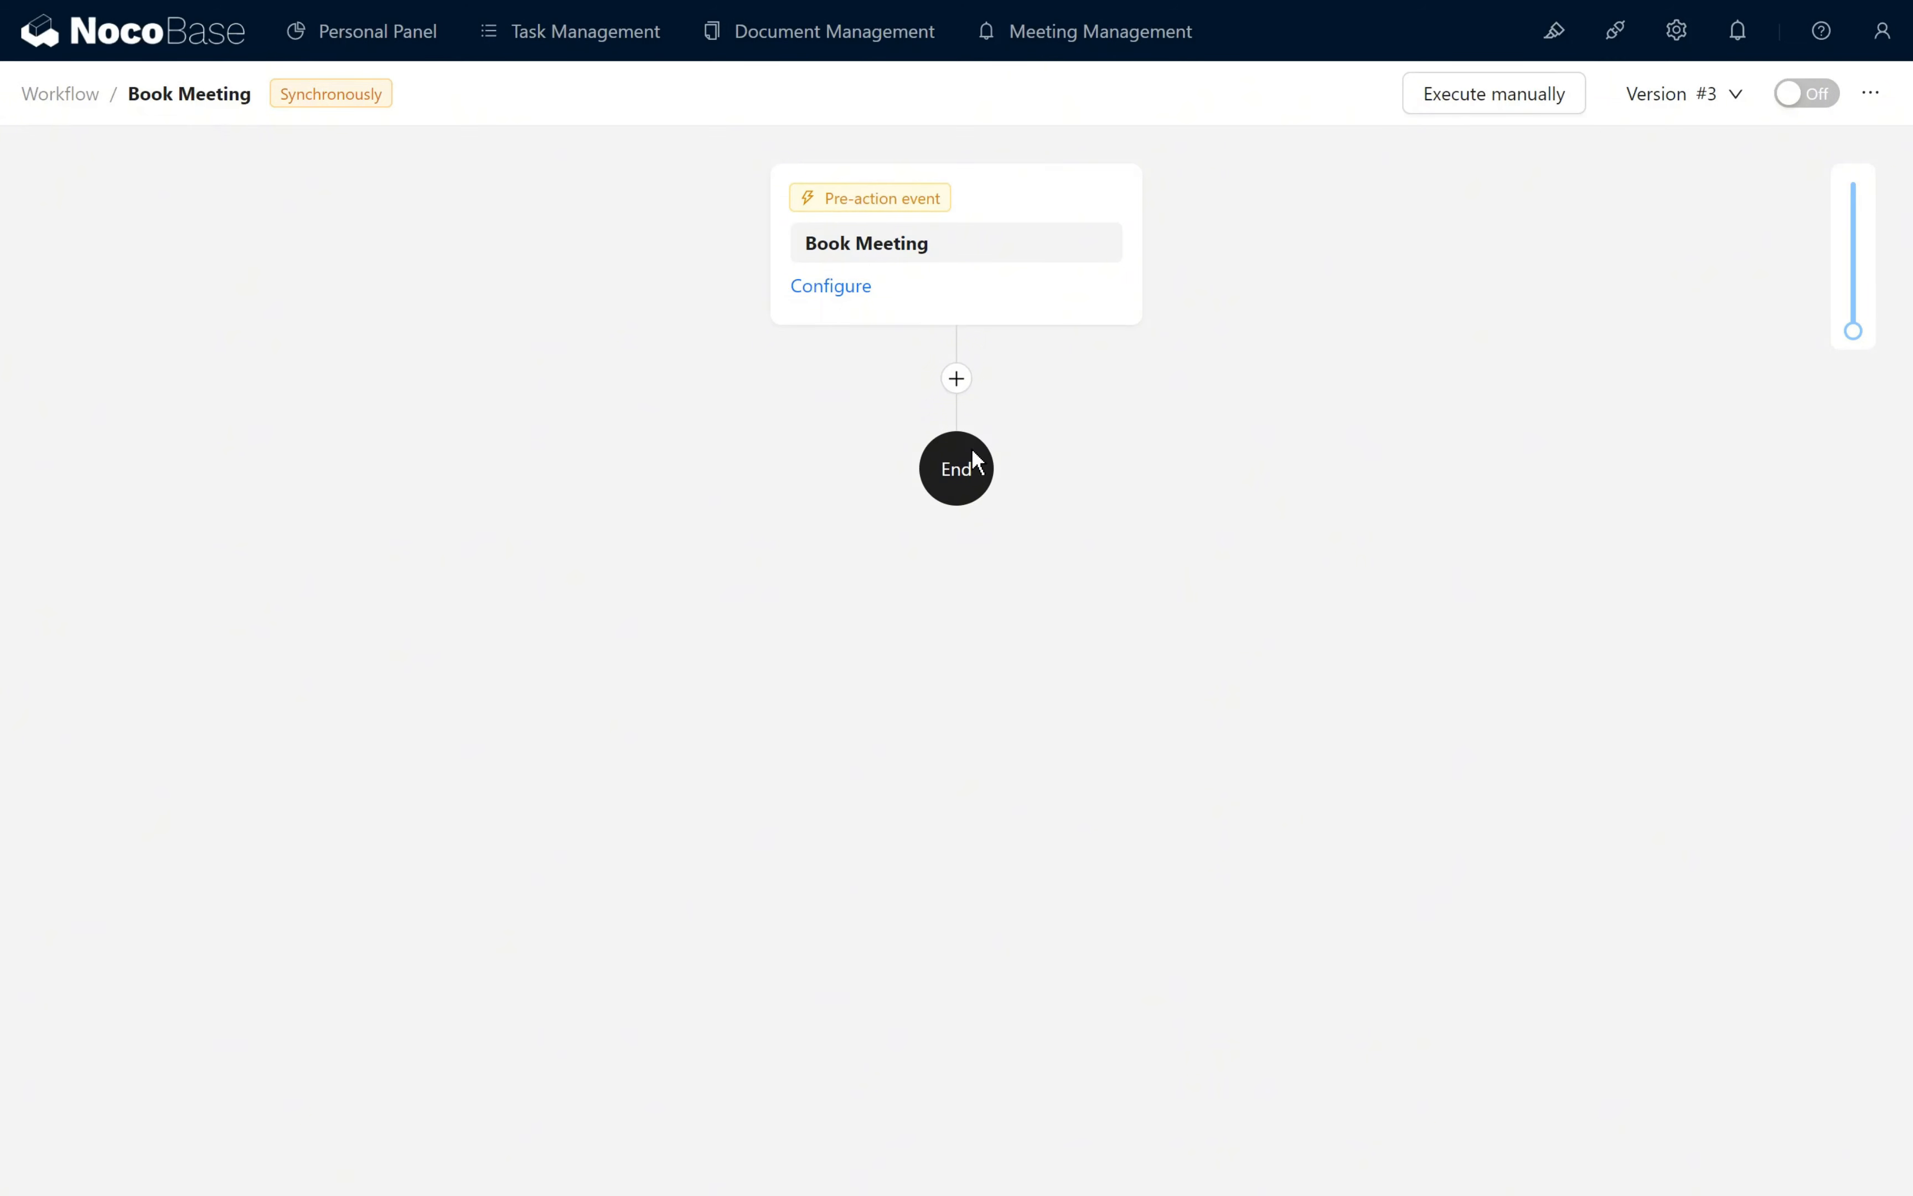
# - Add a Calculation node below the Book Meeting trigger and name it "Convert blank to -1"
pyautogui.click(956, 378)
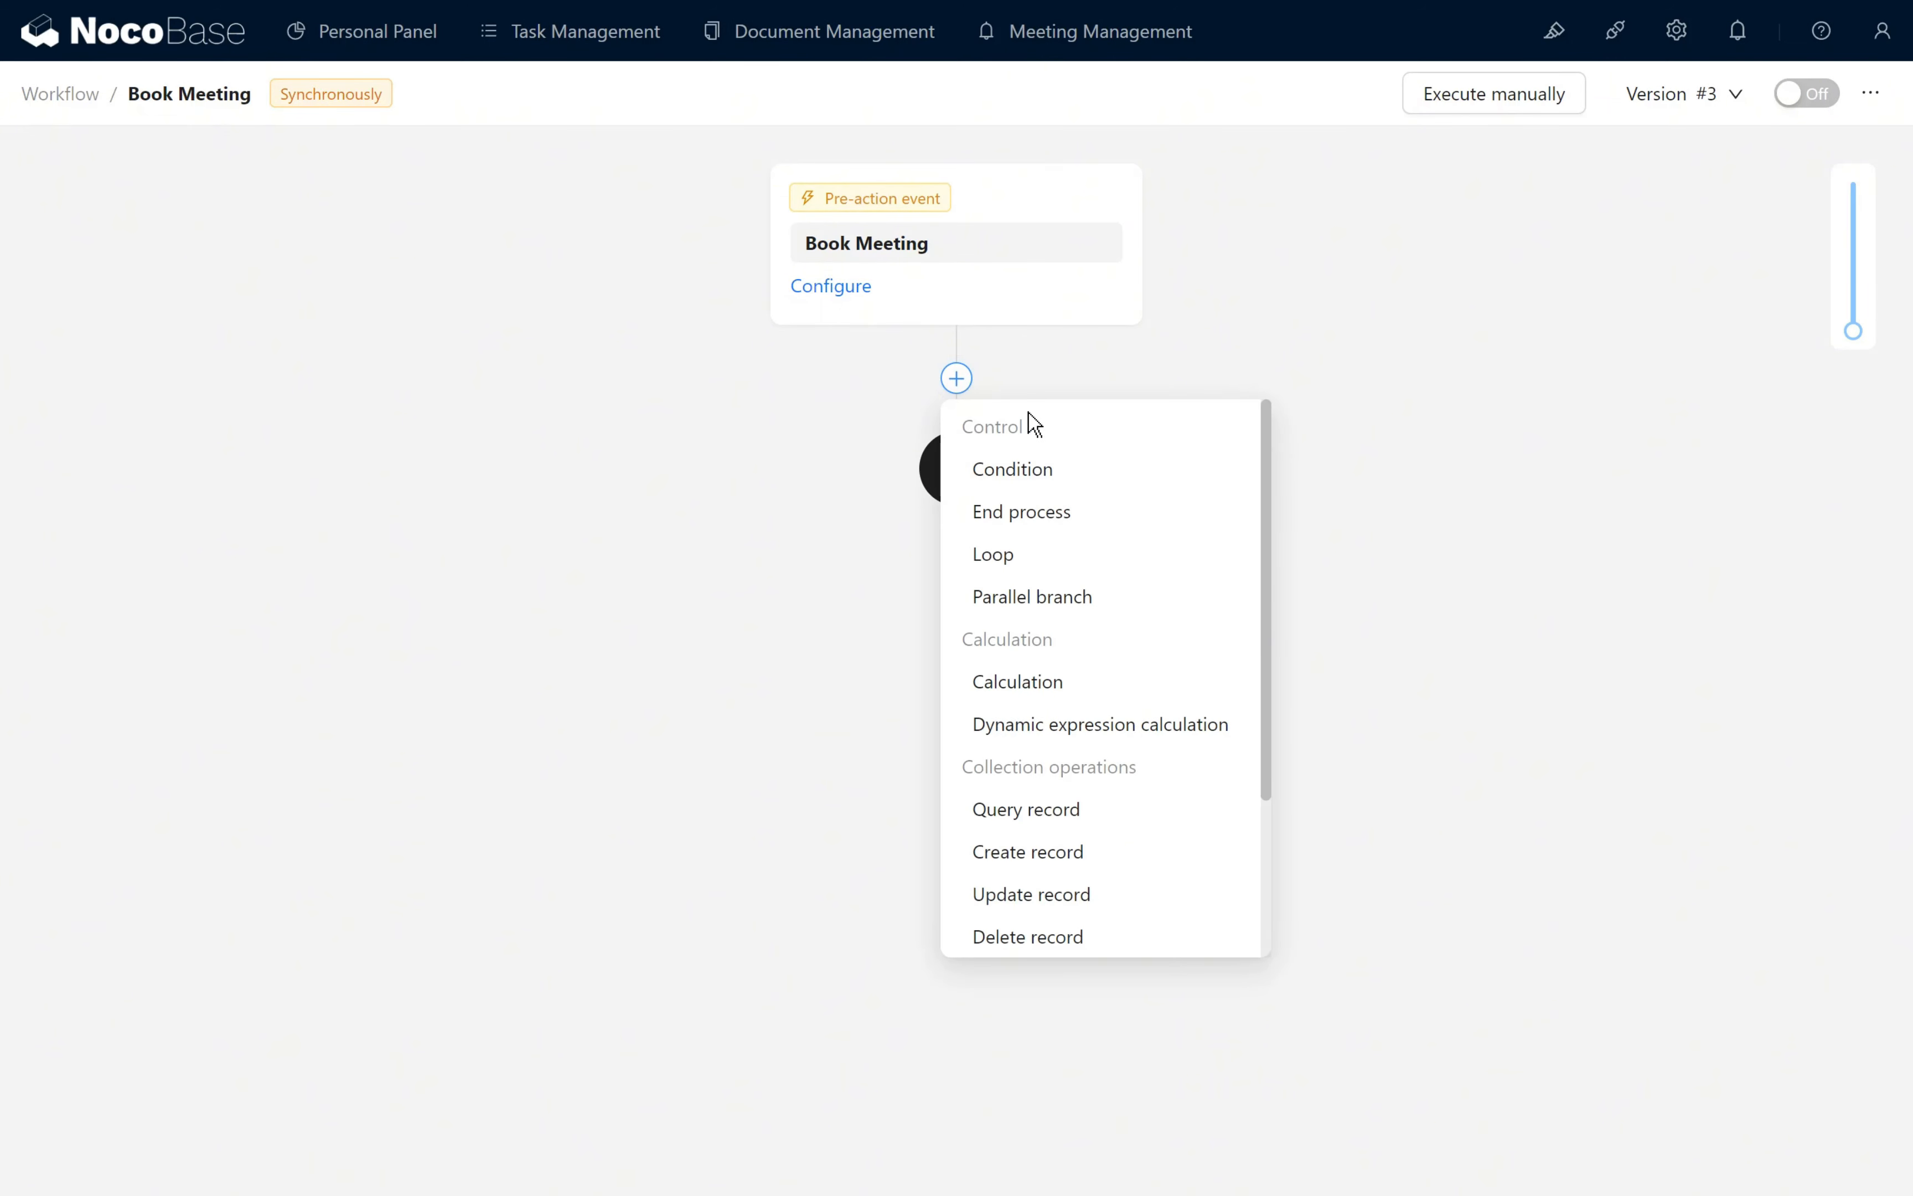
pyautogui.scroll(-3, 1107, 609)
pyautogui.scroll(2, 1120, 779)
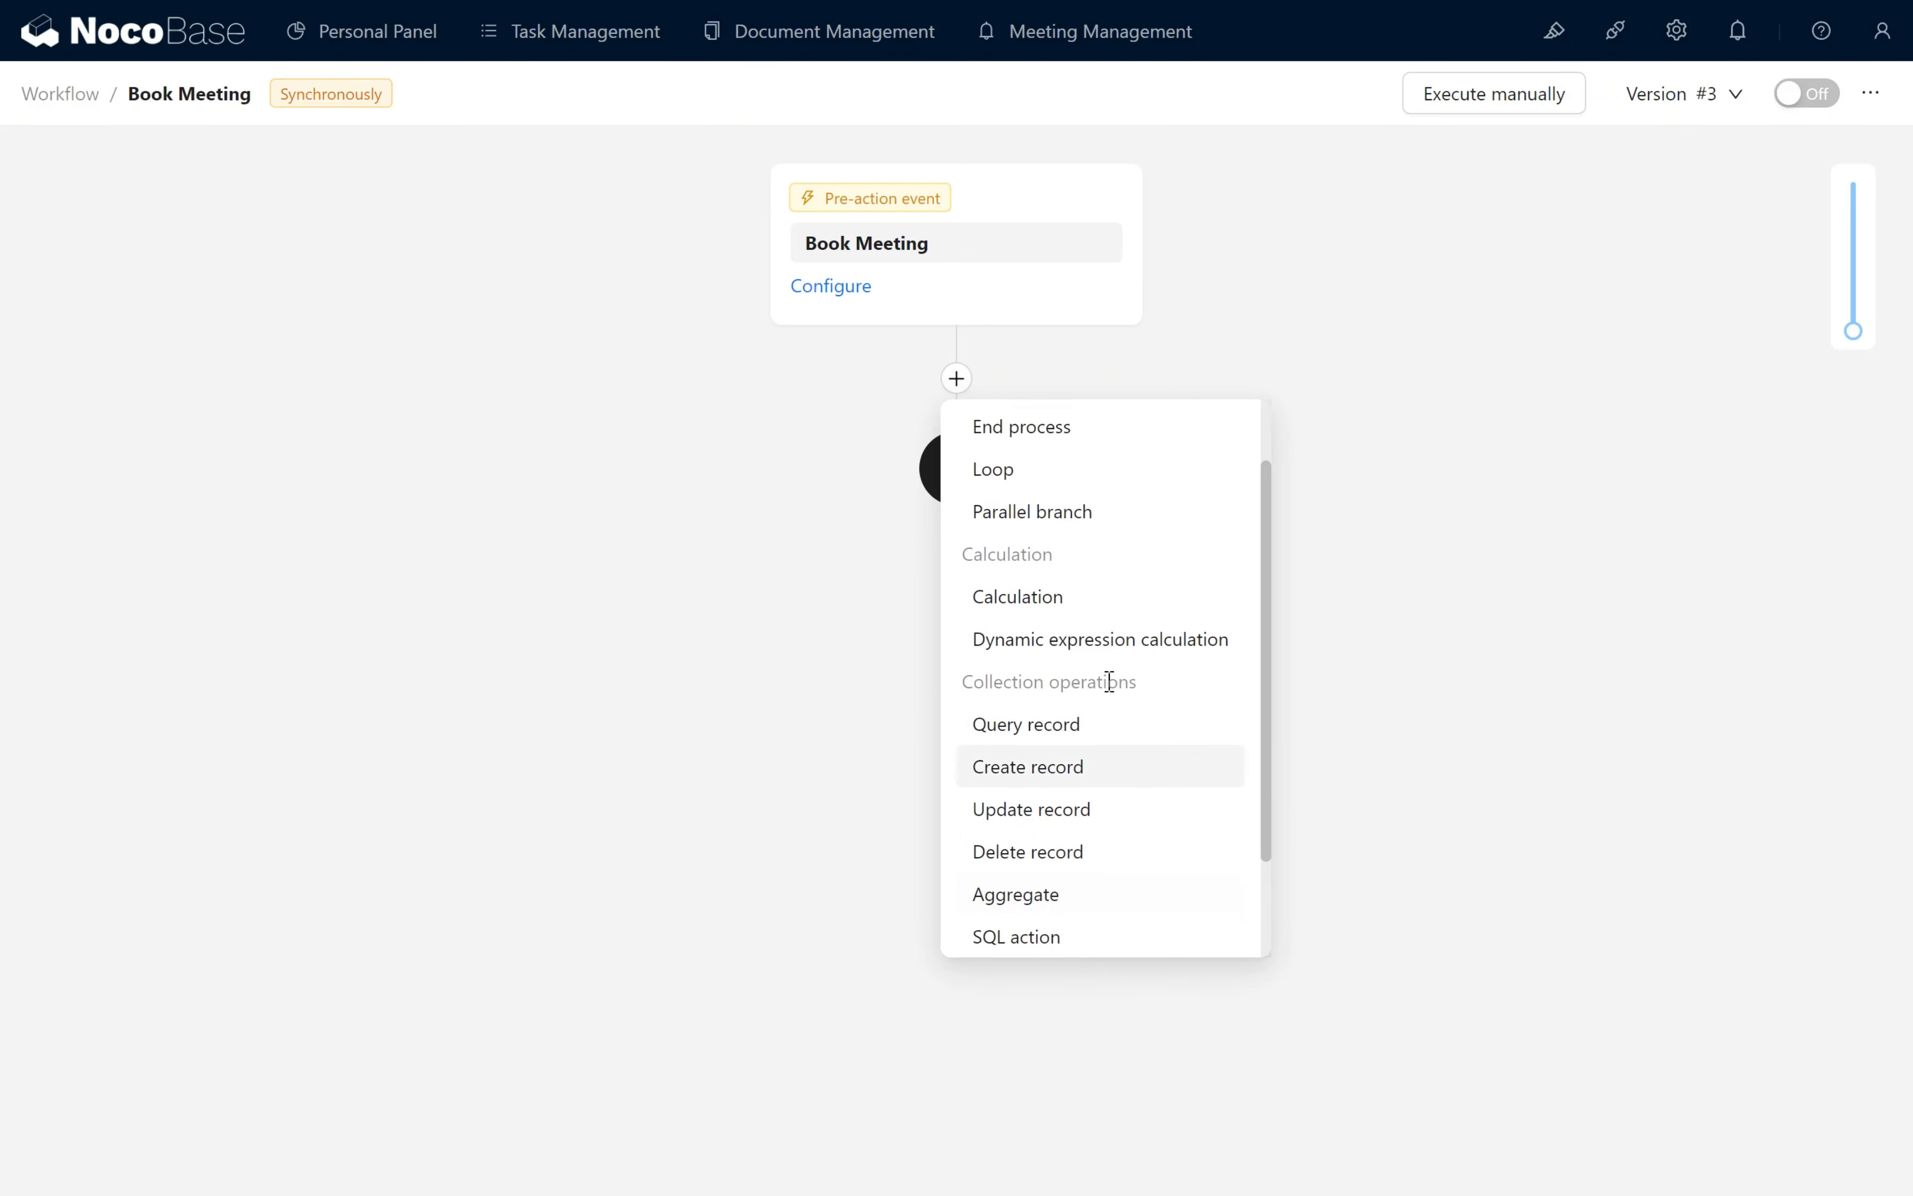
pyautogui.click(1075, 597)
pyautogui.doubleClick(1056, 528)
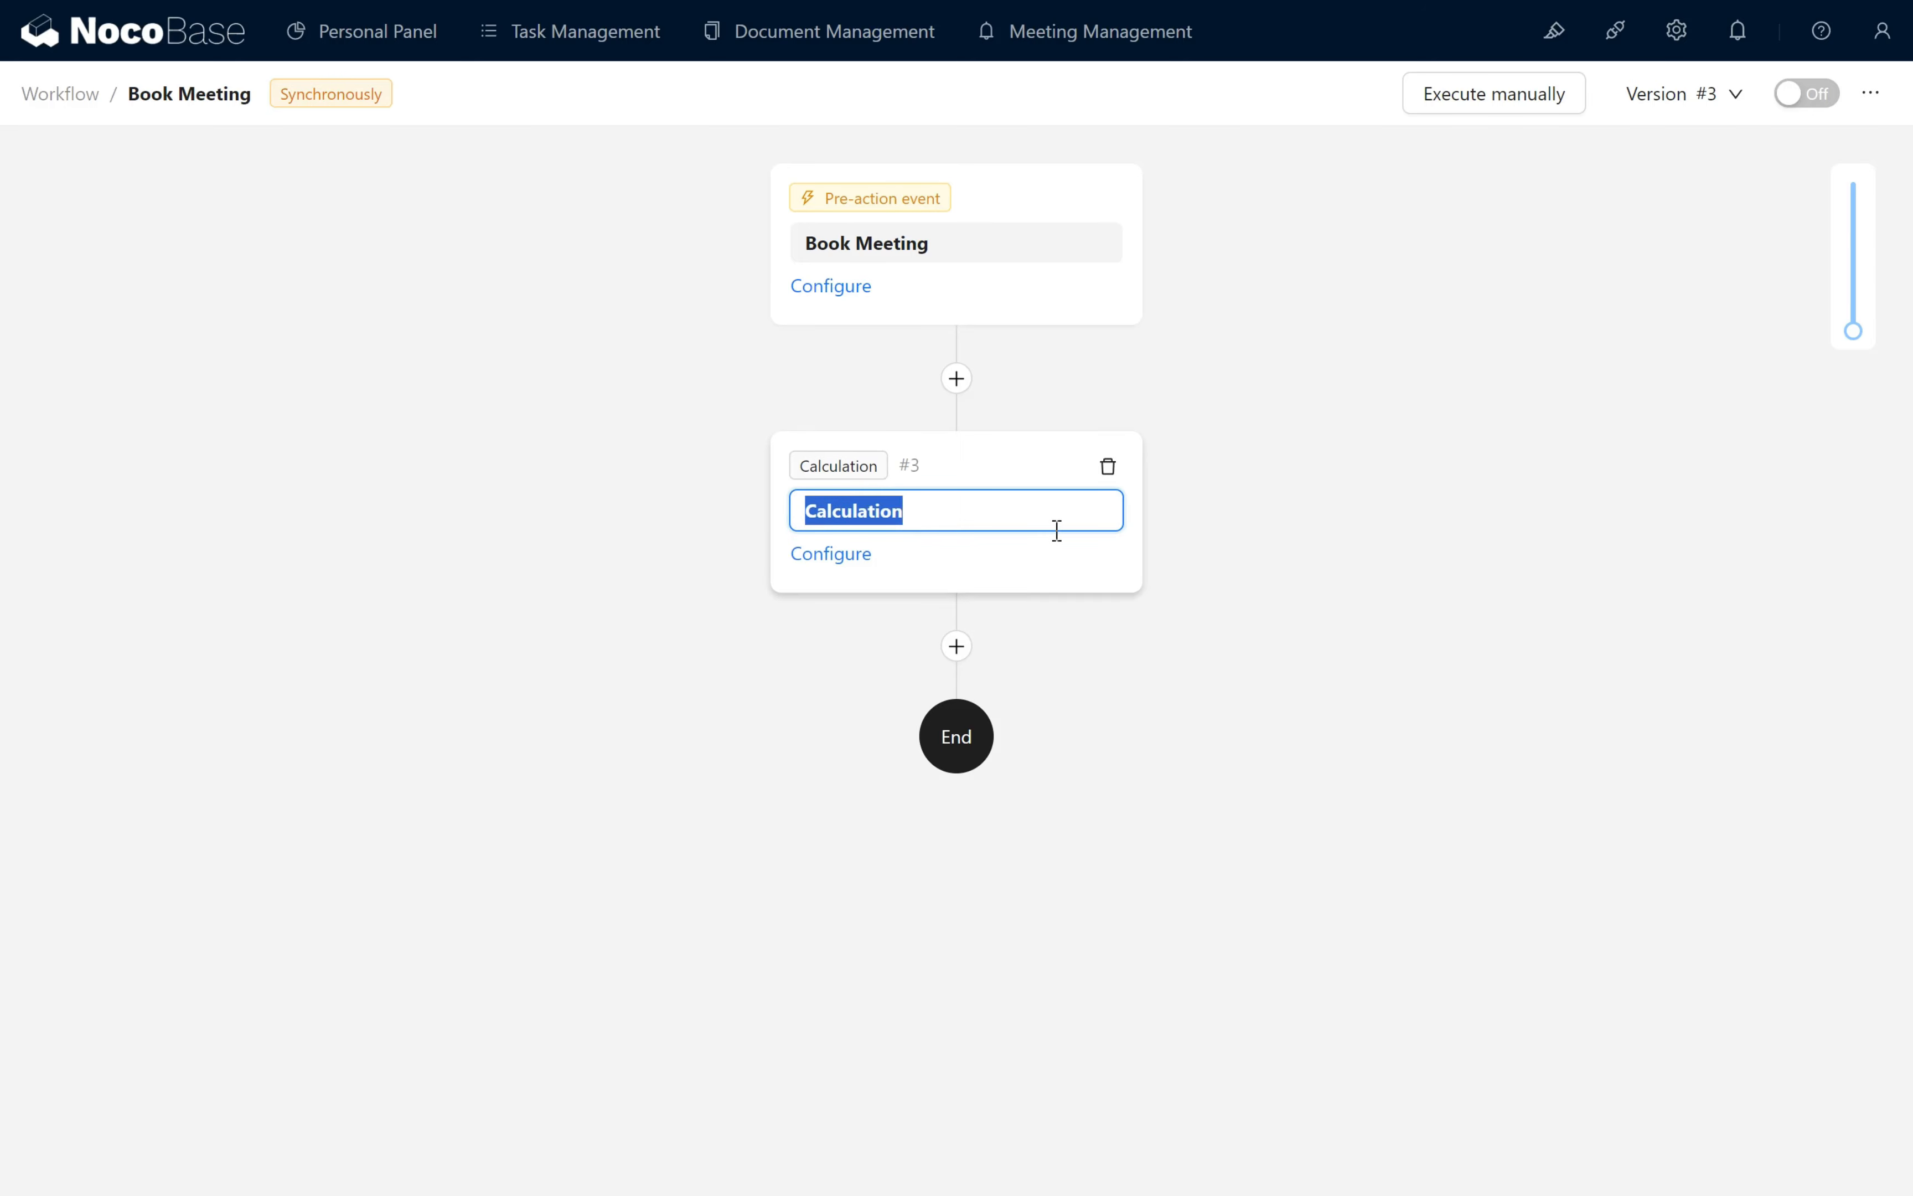
pyautogui.write('Convert blank')
pyautogui.write(' to -1')
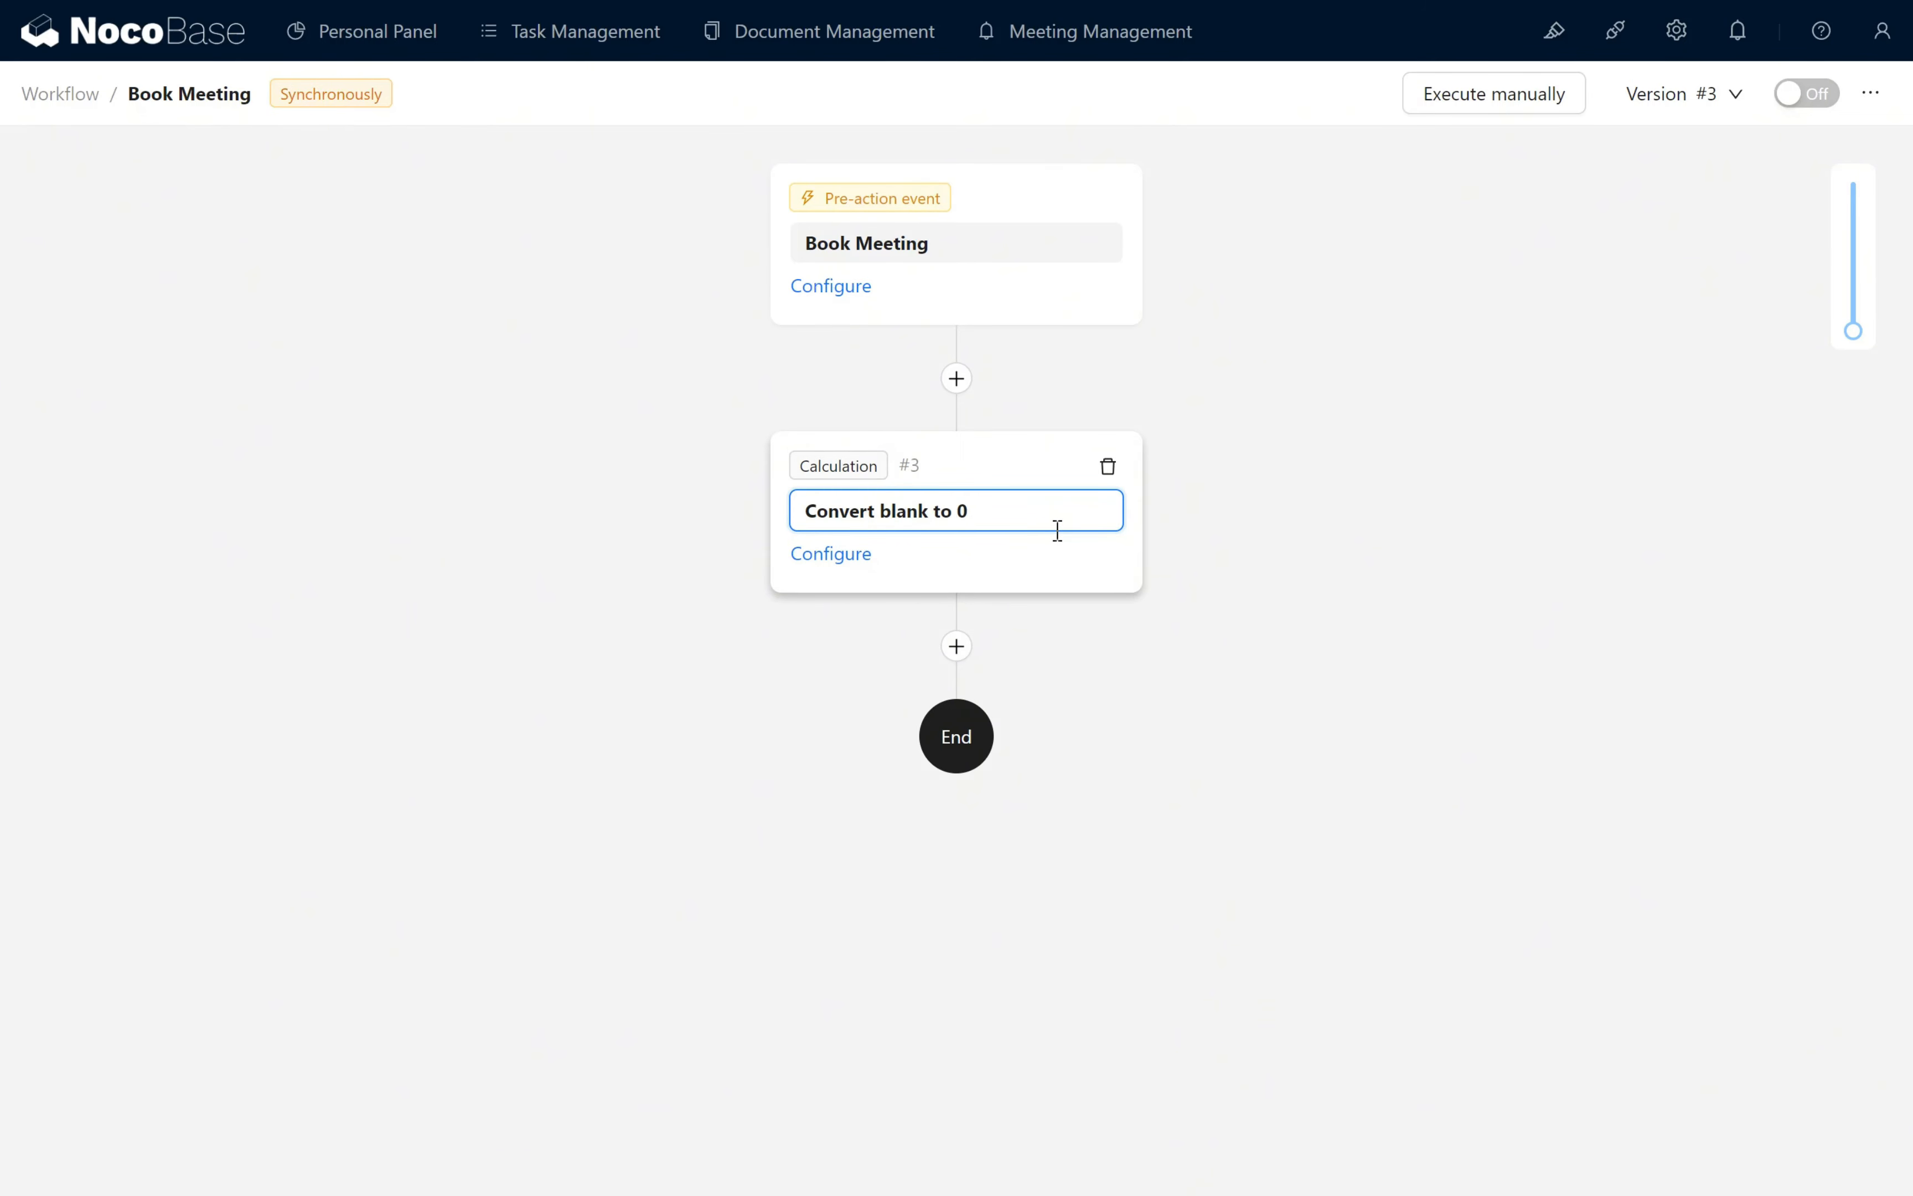
pyautogui.press('Return')
# - Start the Convert blank to -1 expression as an IF whose condition is NUMBERVALUE of the trigger's submitted ID with separators '' and '.'
pyautogui.click(860, 568)
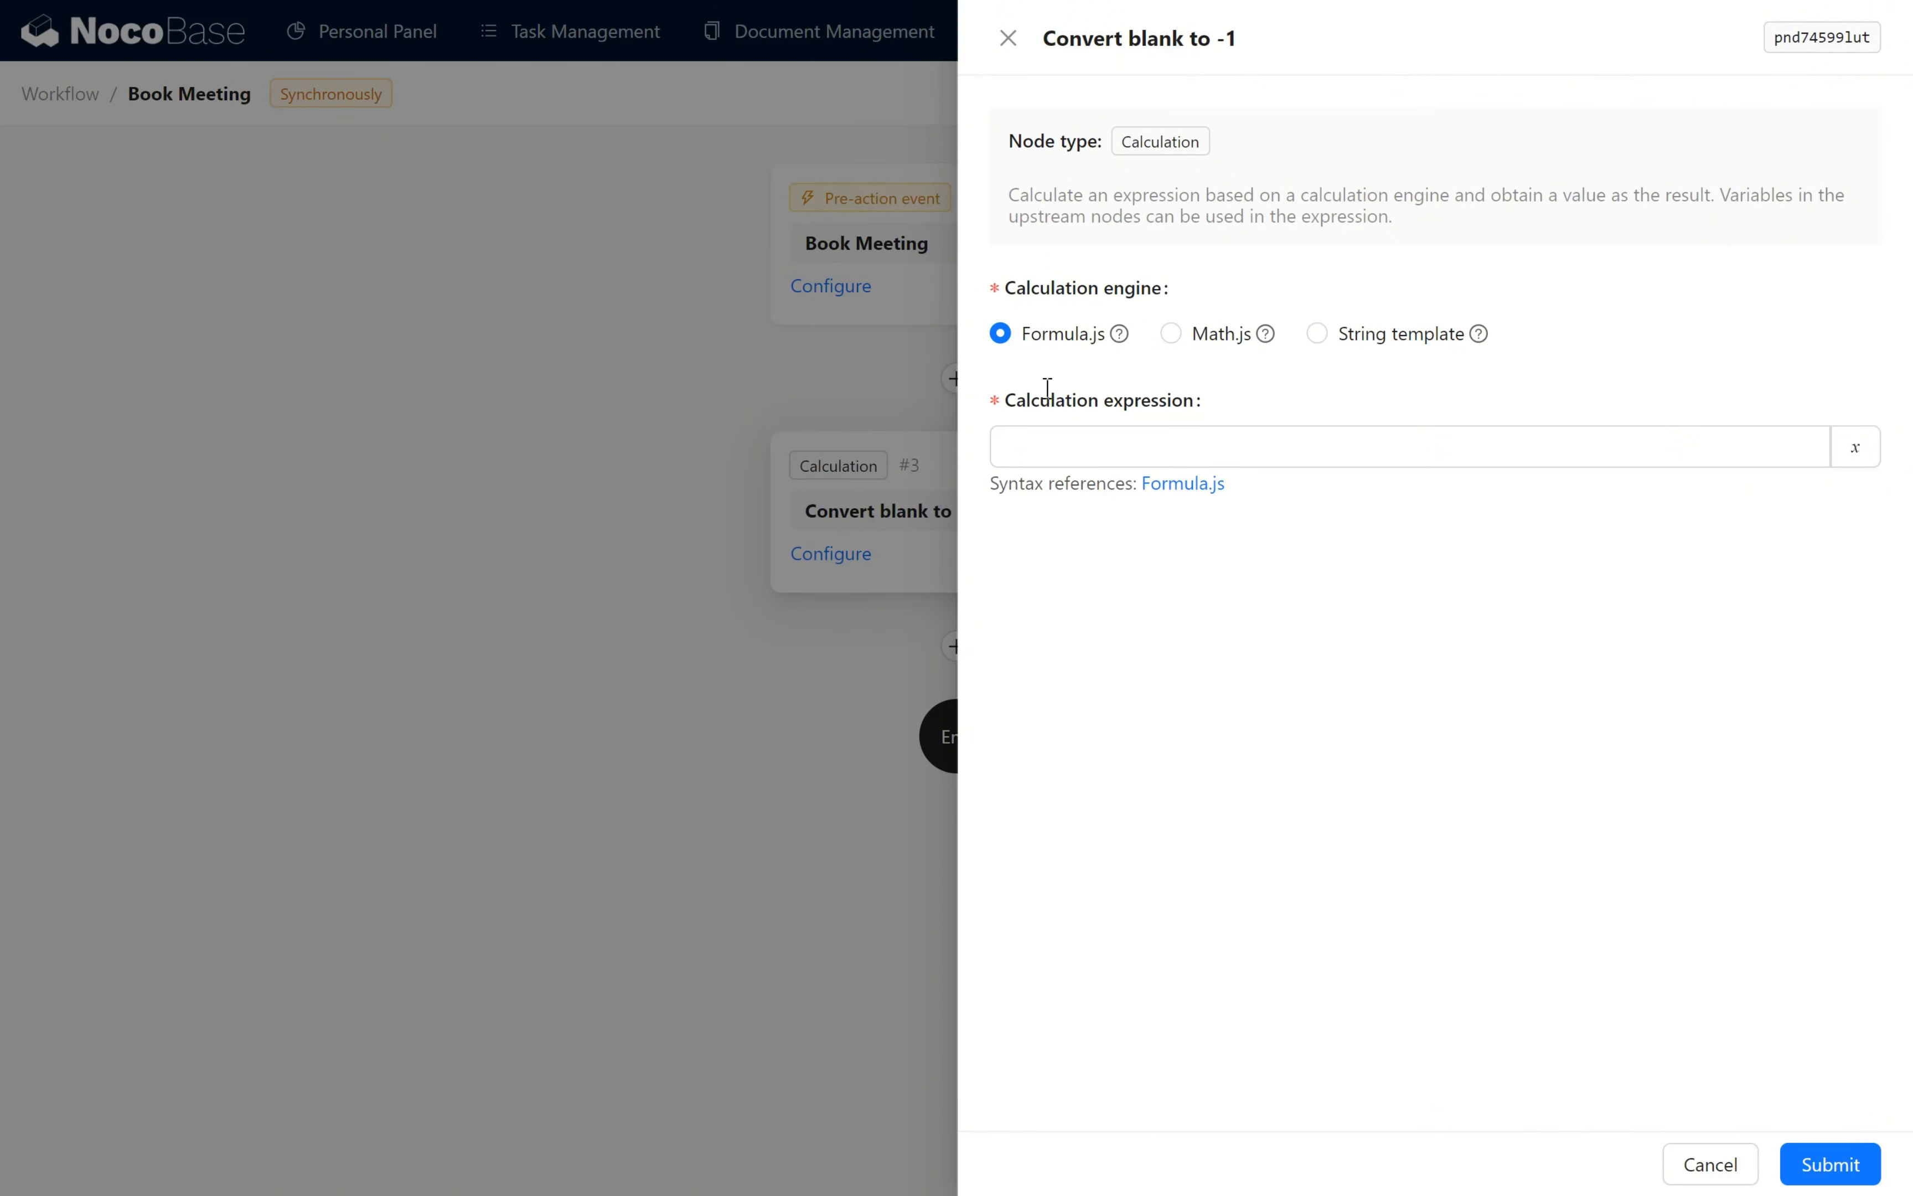
pyautogui.click(1359, 448)
pyautogui.write('IF(')
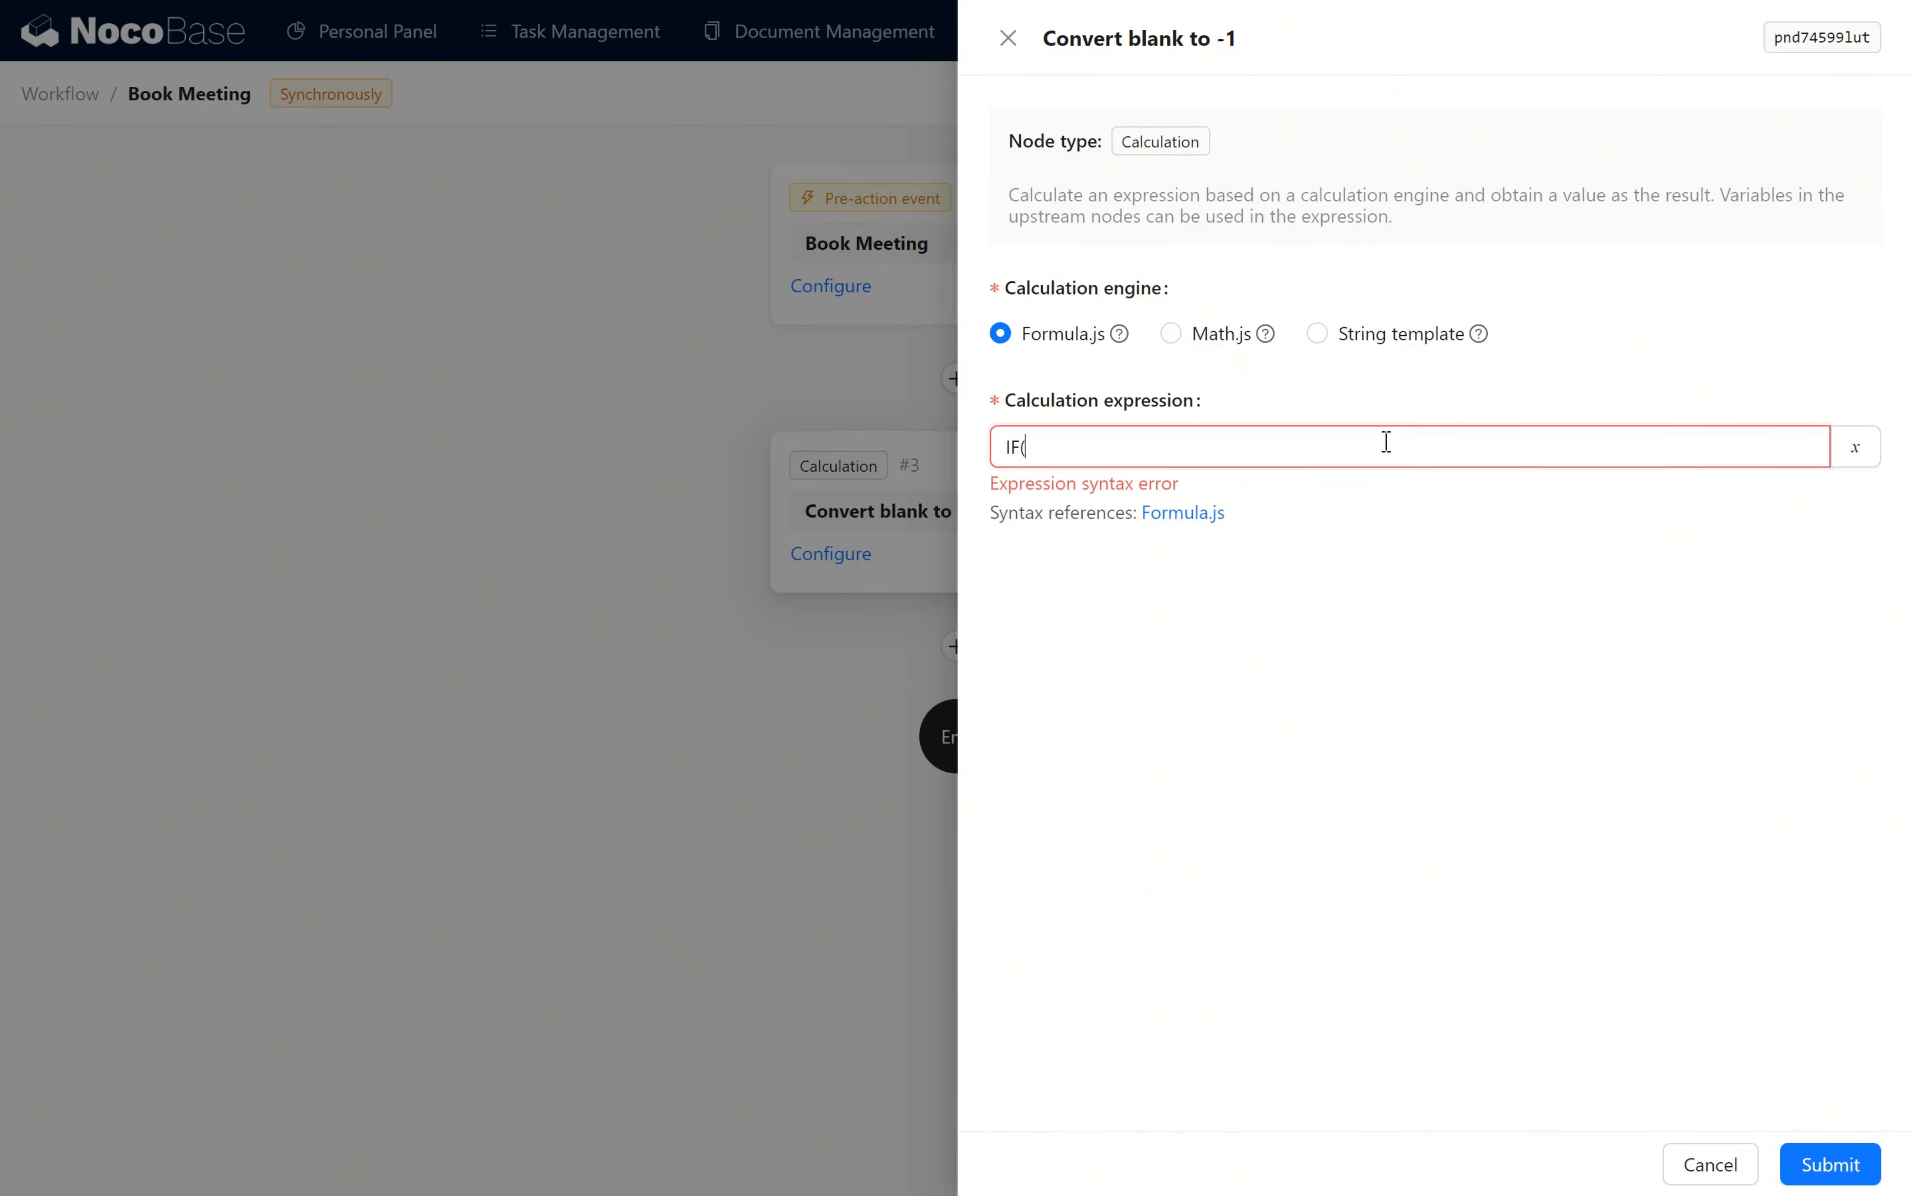
pyautogui.write('NUMBERVALUE(')
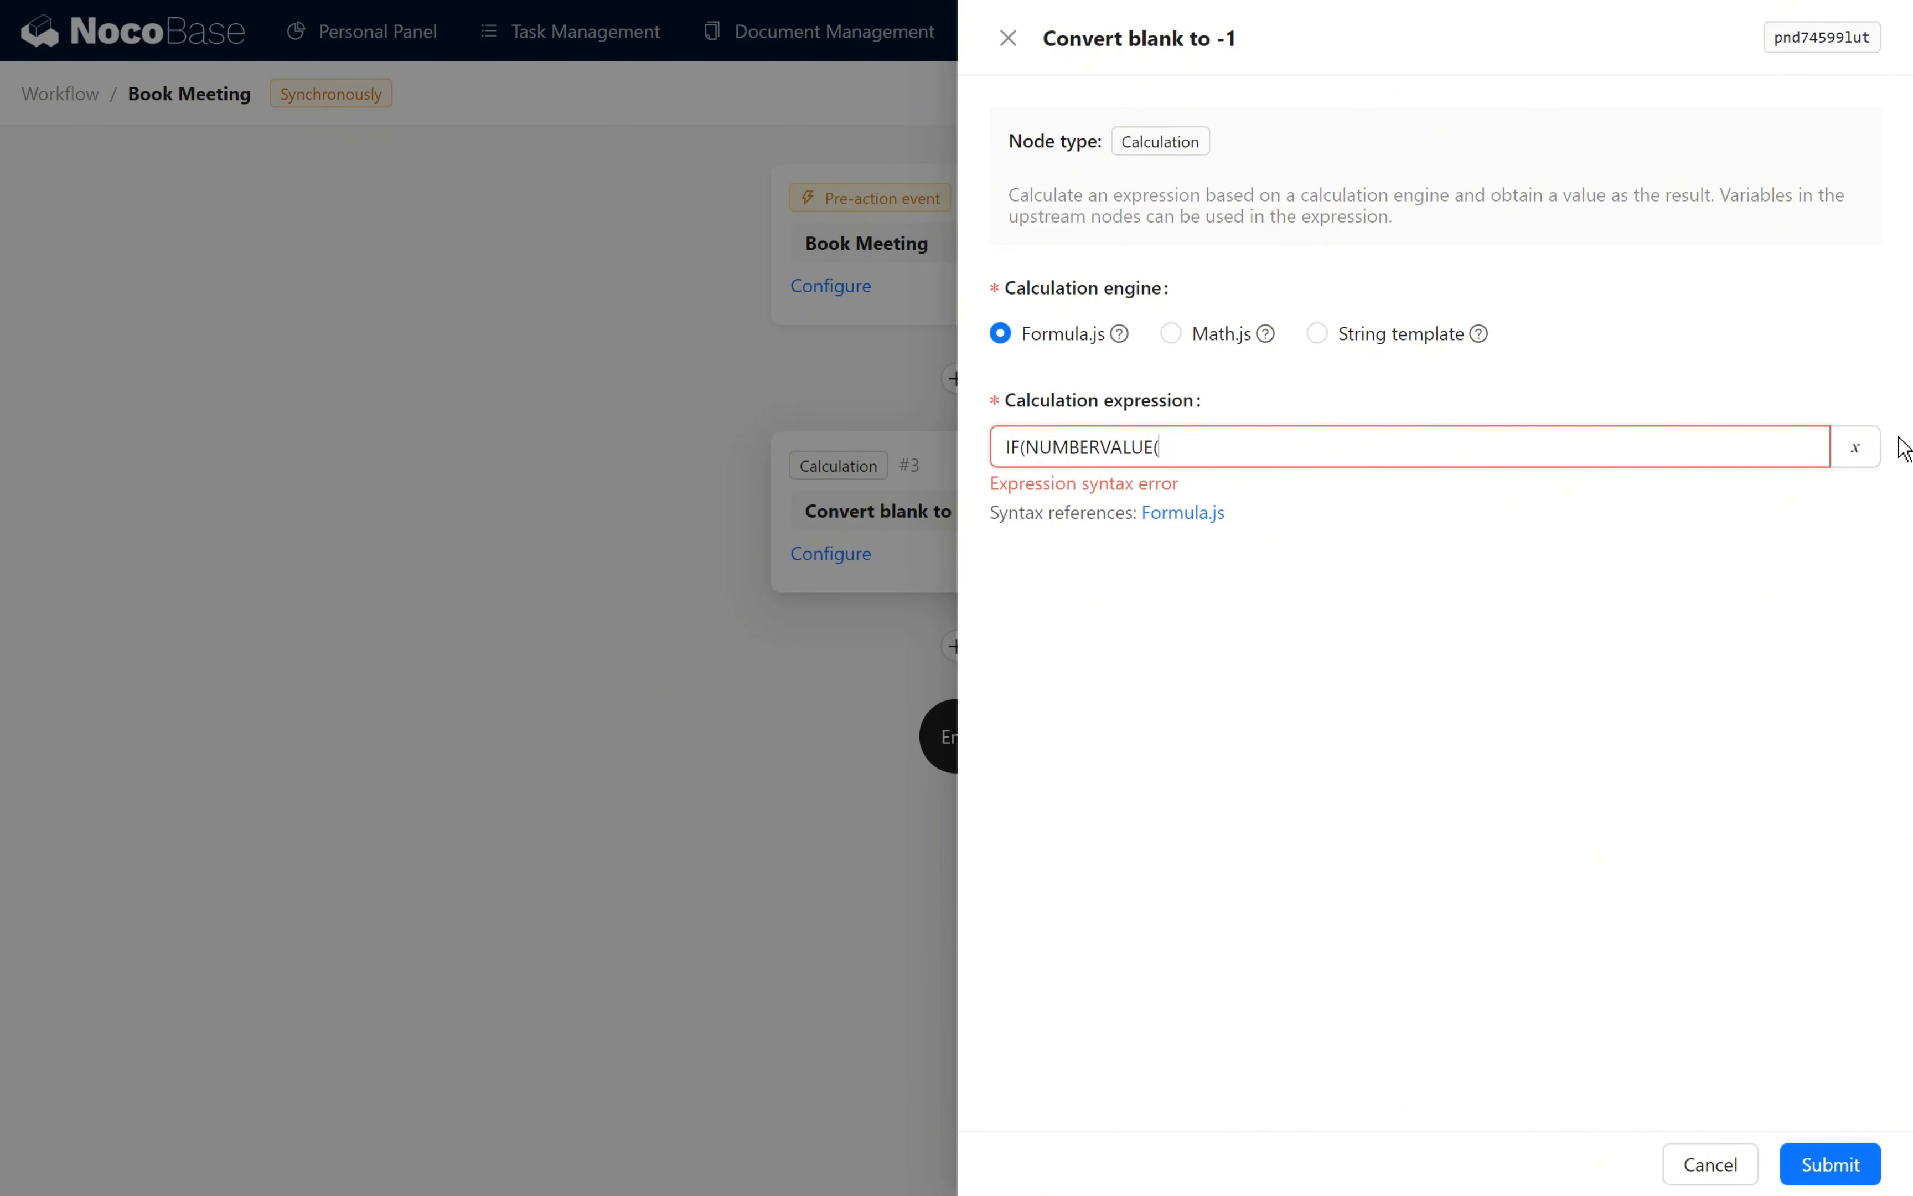
pyautogui.click(1856, 447)
pyautogui.click(1778, 587)
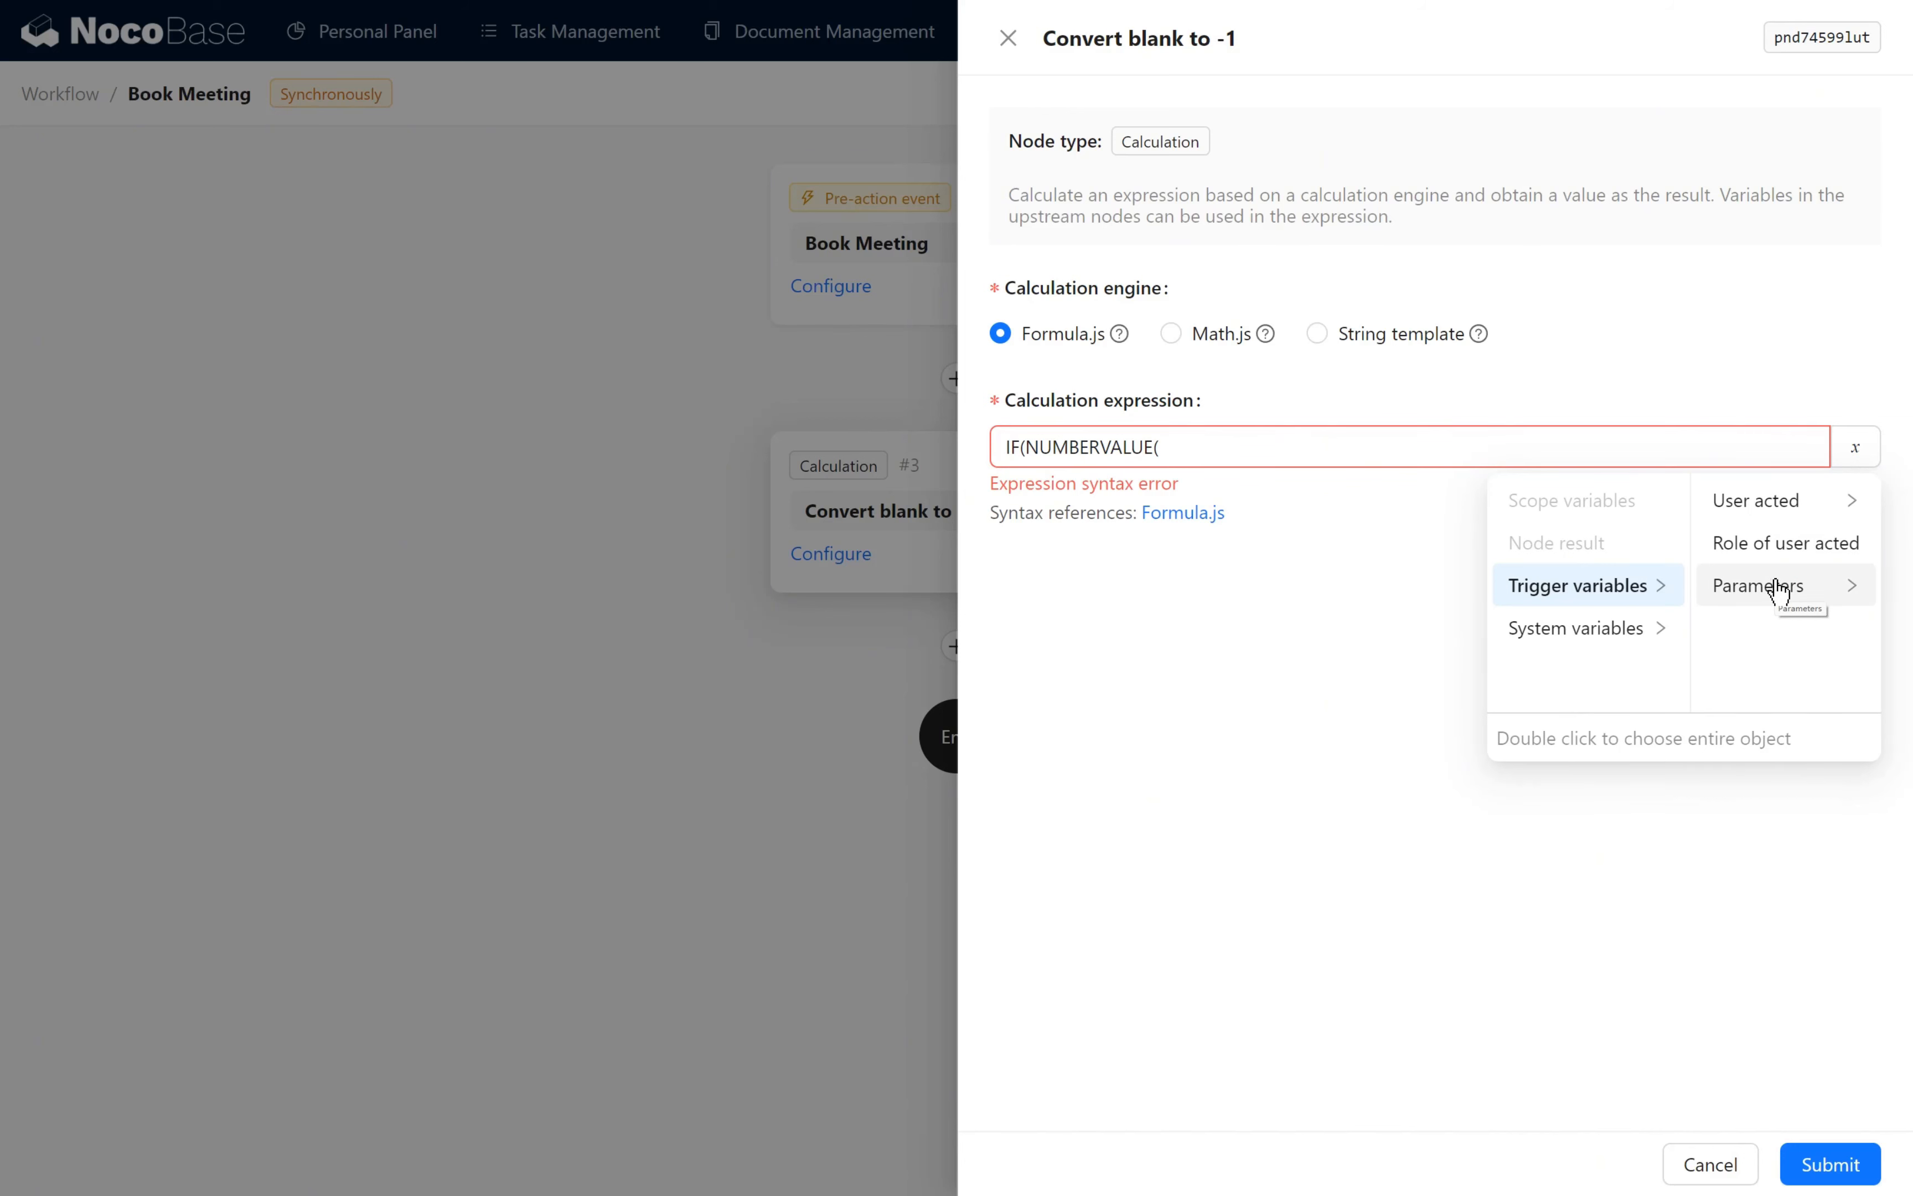
pyautogui.click(1778, 587)
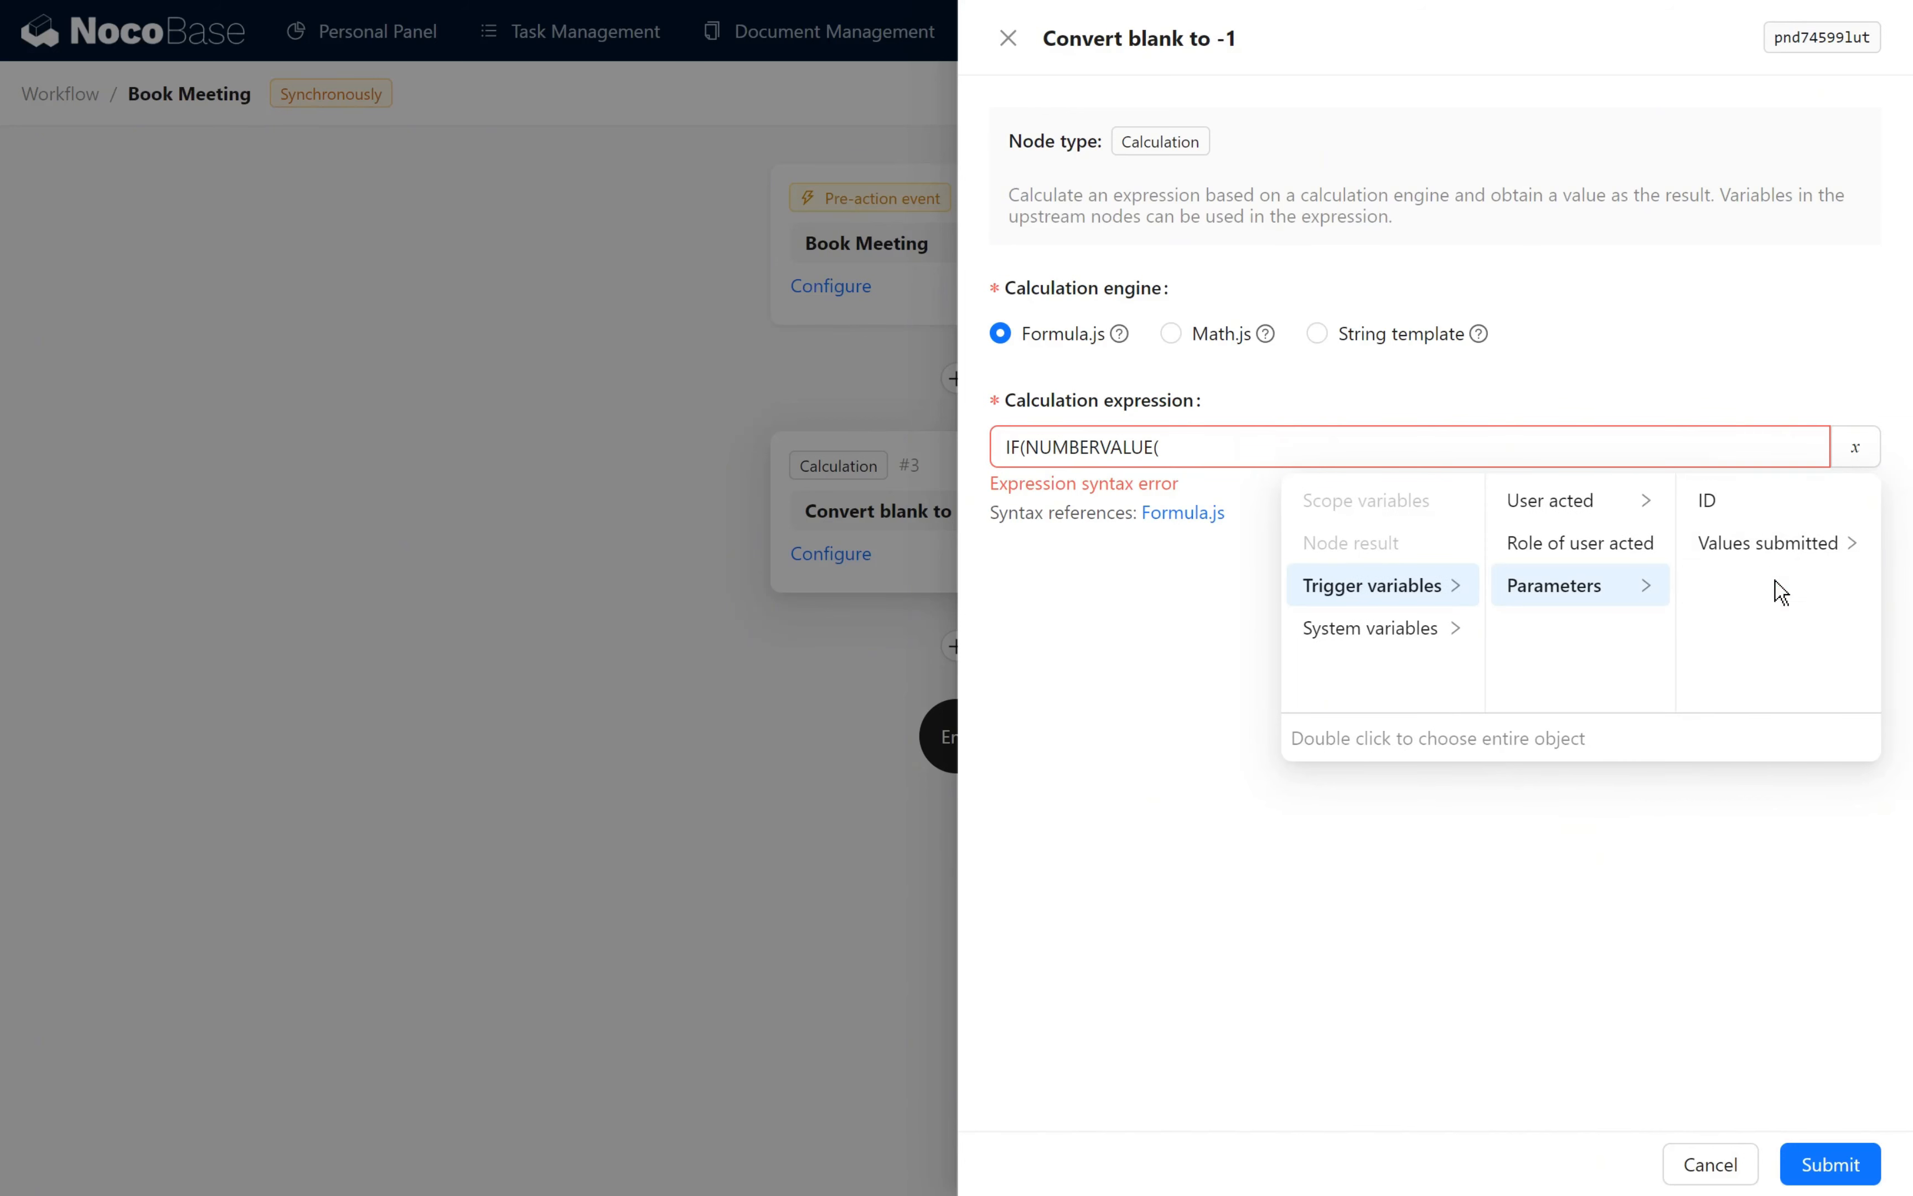
pyautogui.click(1763, 544)
pyautogui.click(1746, 507)
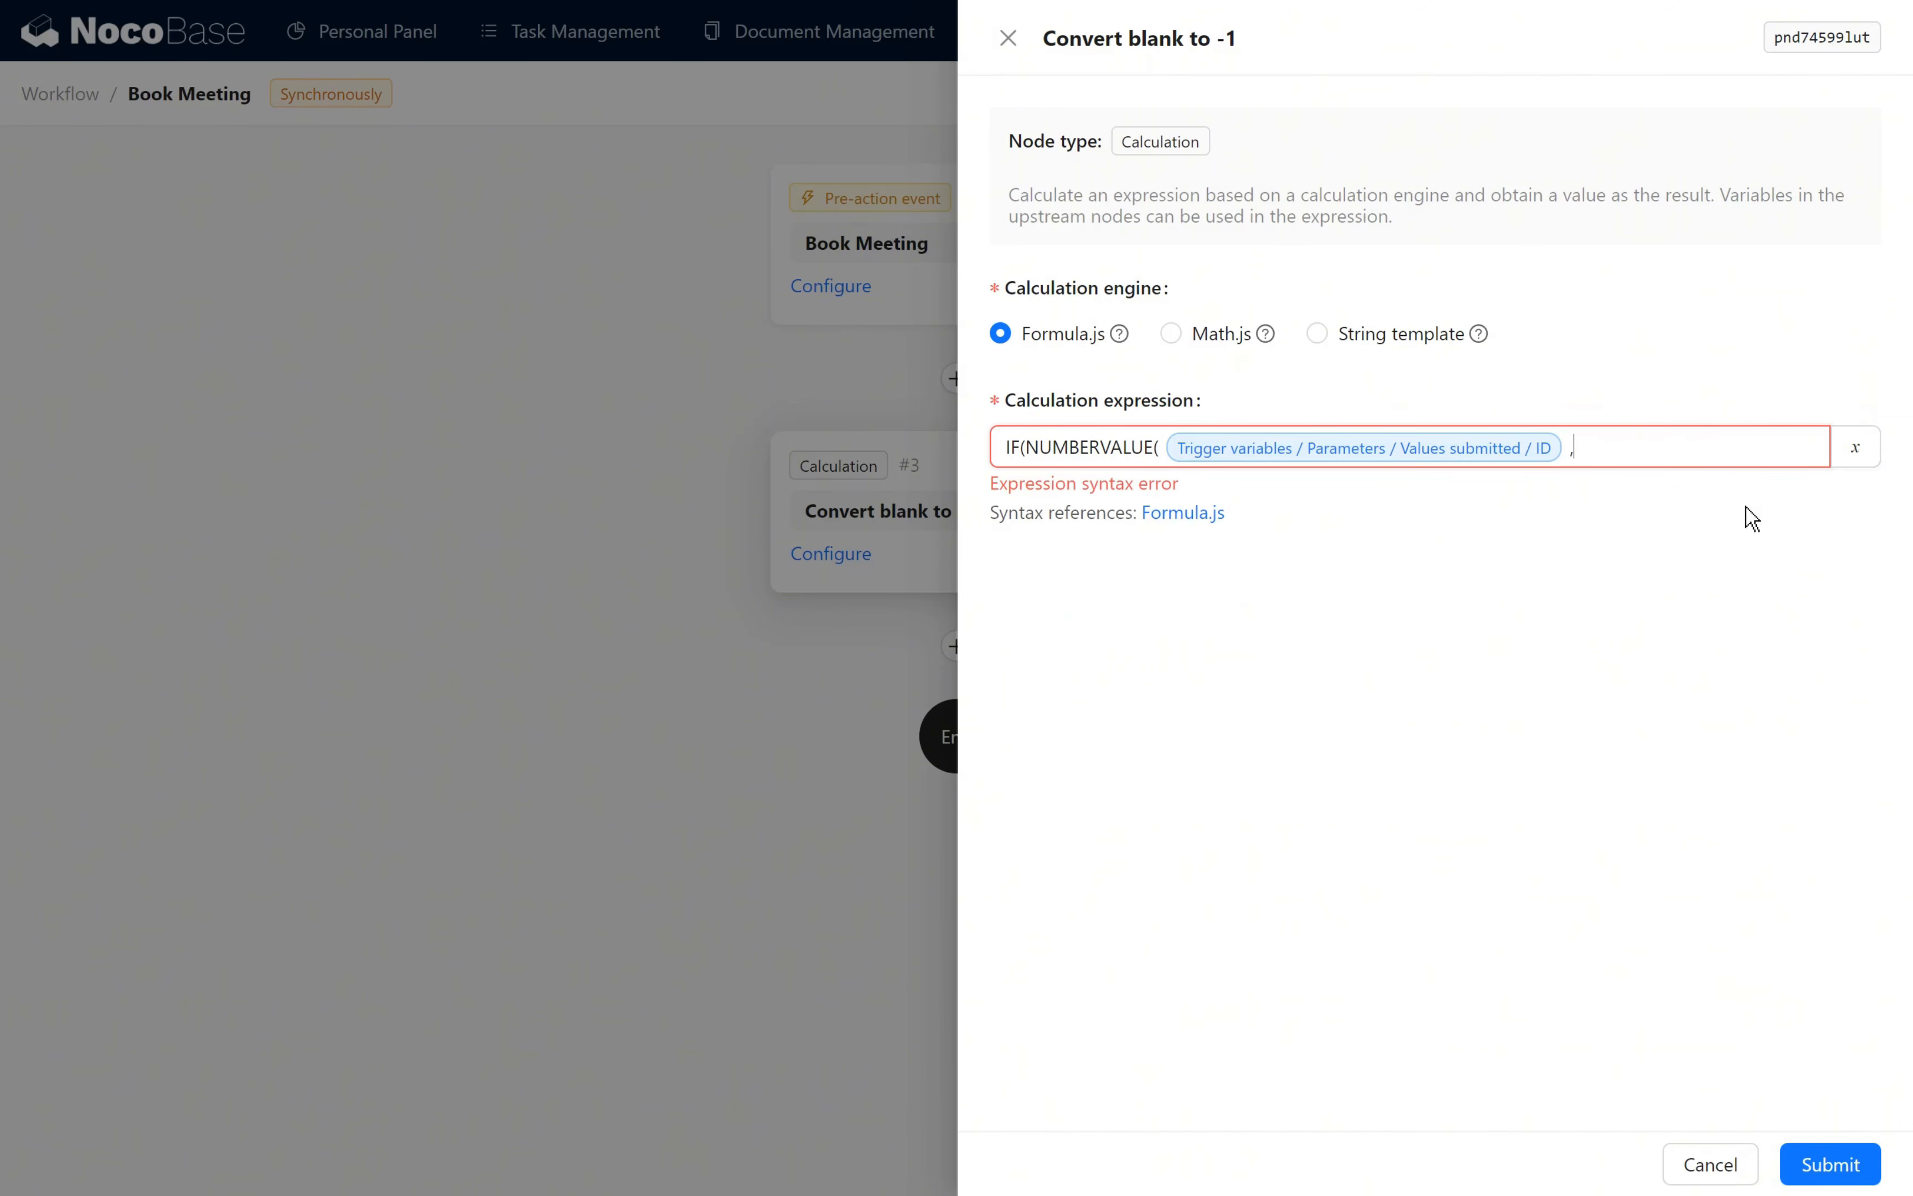
pyautogui.write(',","."),)')
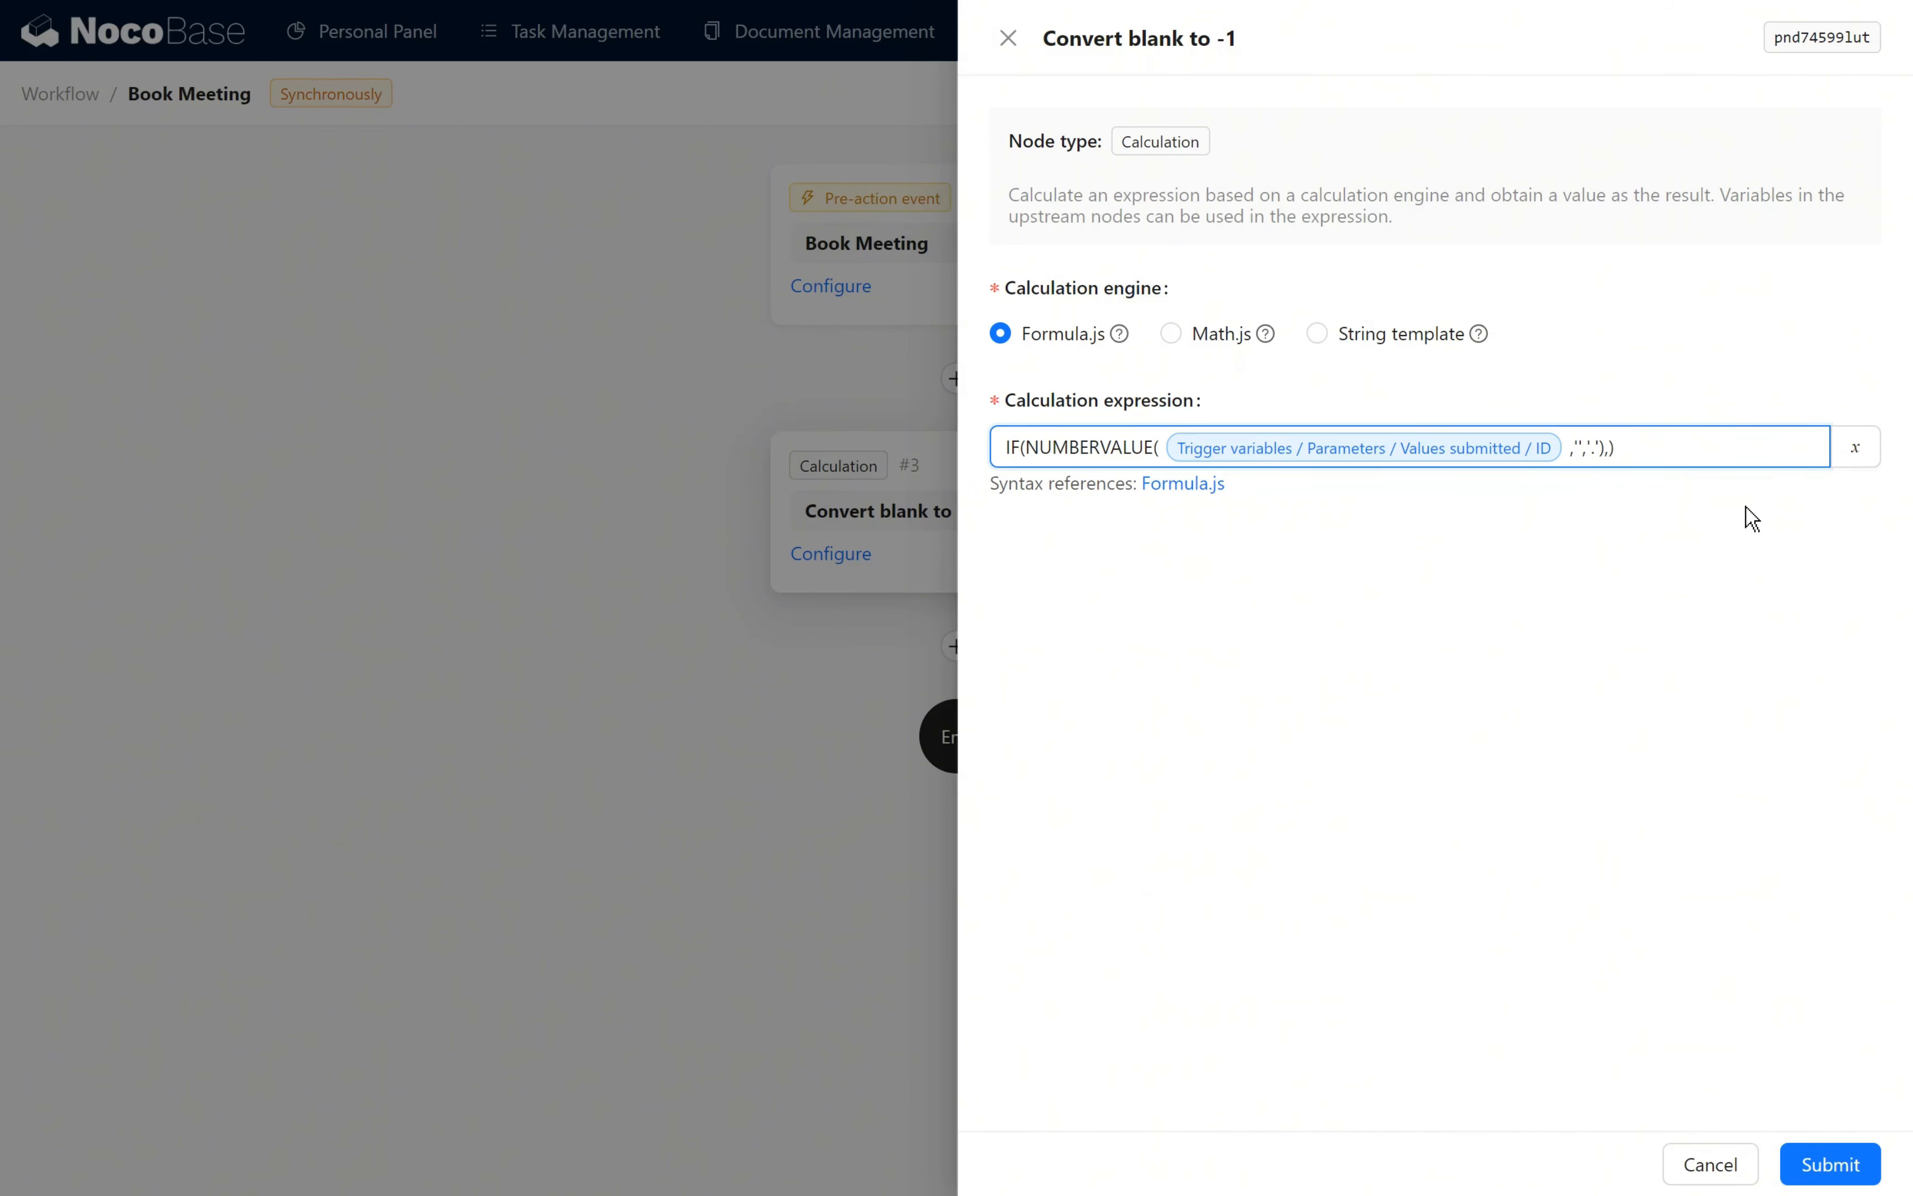
# - Complete the IF expression with the submitted ID as its true value and -1 as the fallback, and submit the calculation
pyautogui.click(1843, 457)
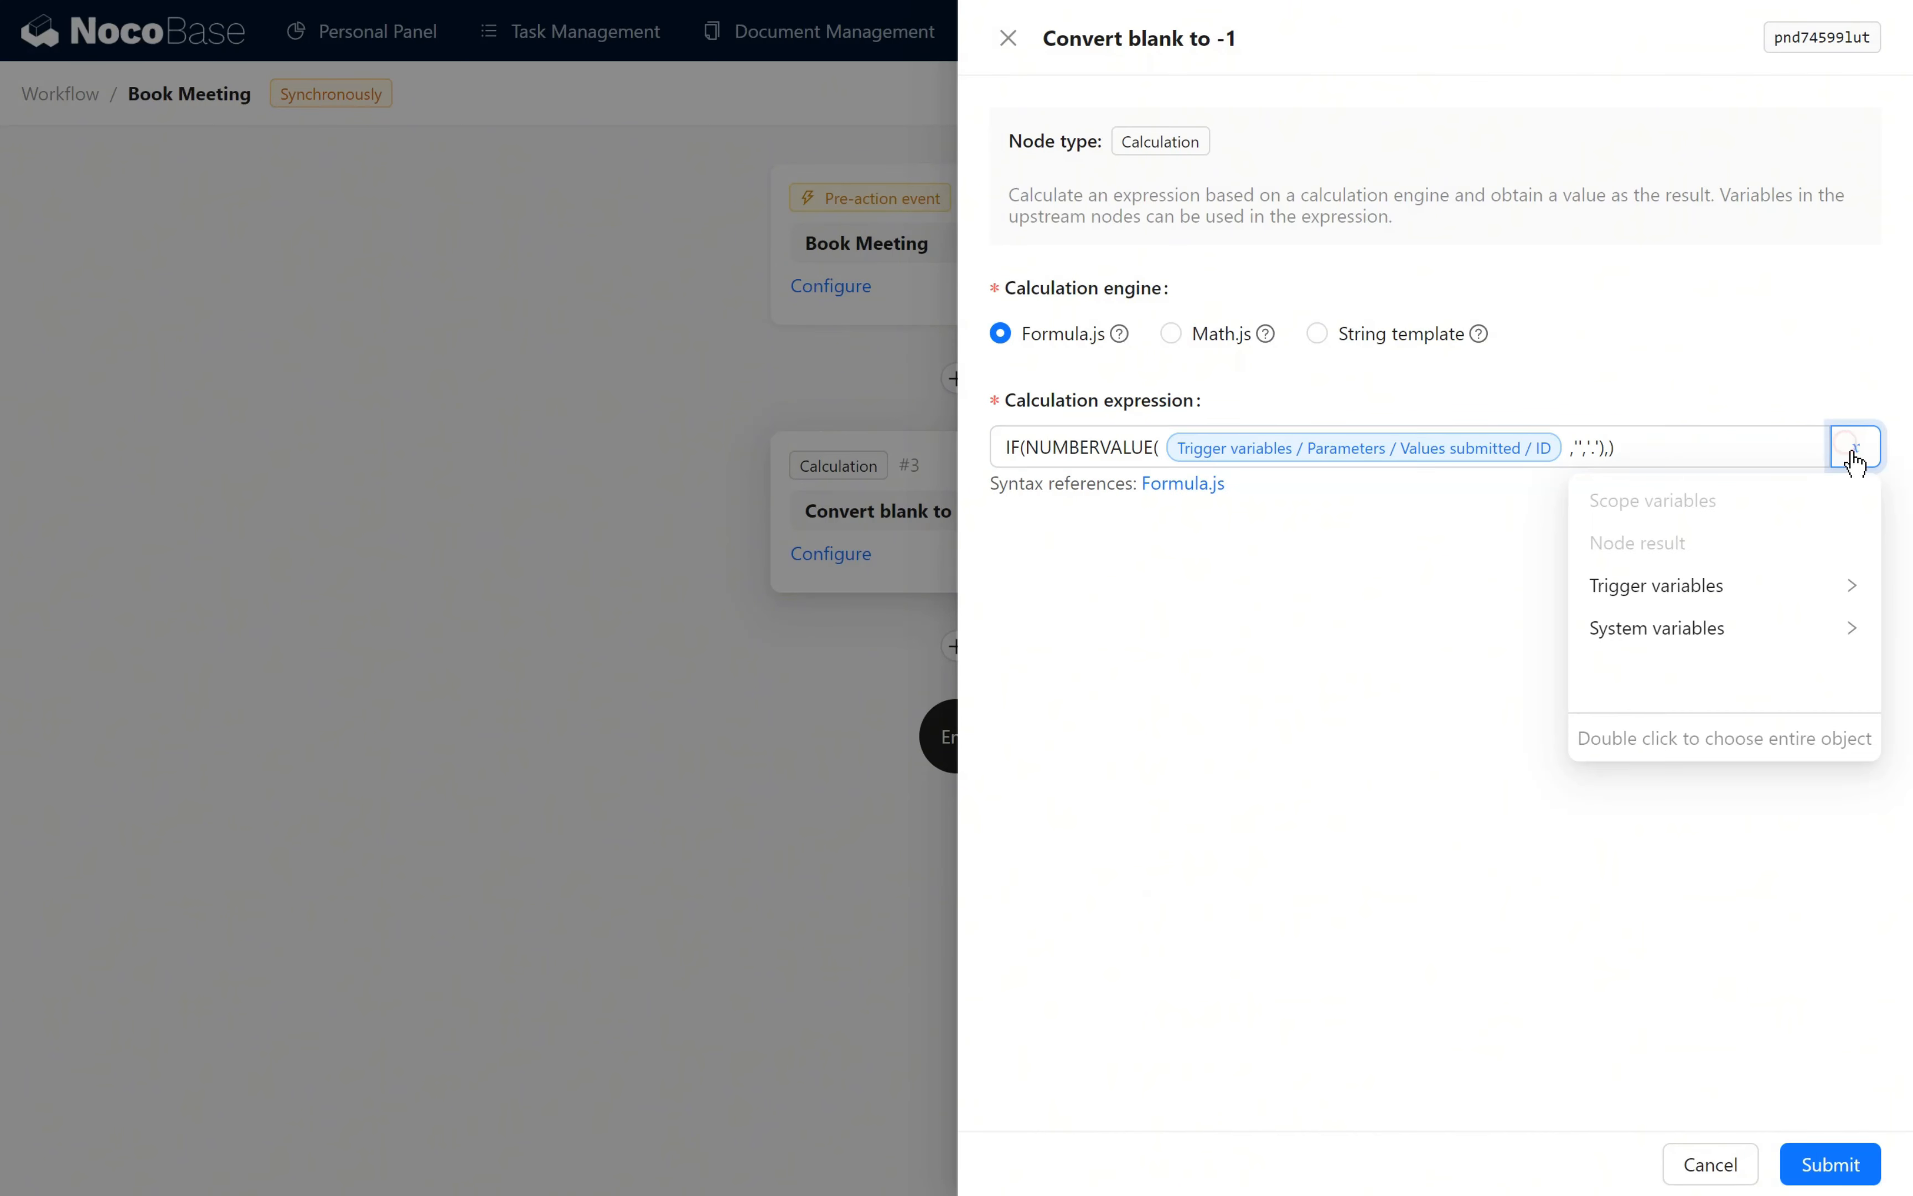
pyautogui.click(1750, 594)
pyautogui.click(1746, 592)
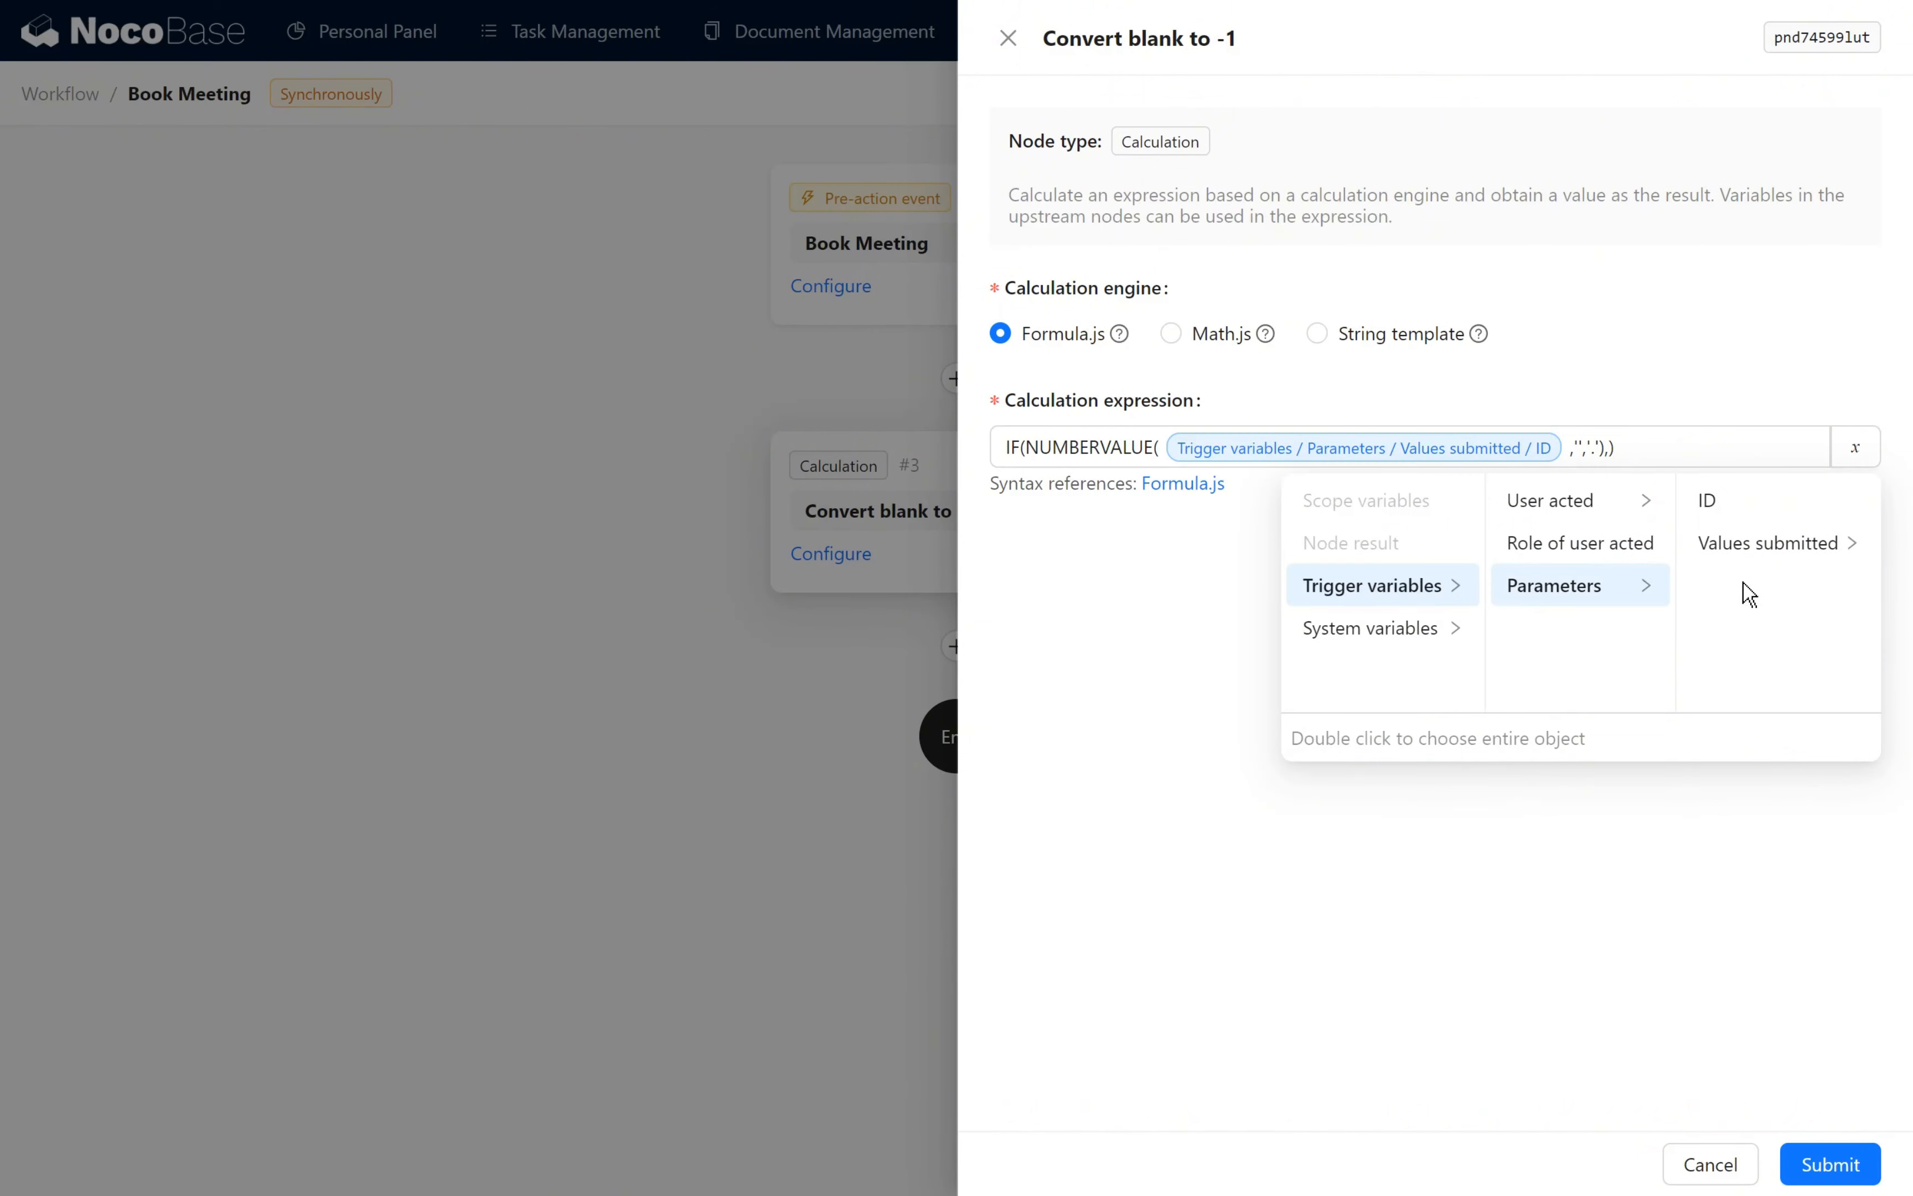
pyautogui.click(1751, 545)
pyautogui.click(1768, 503)
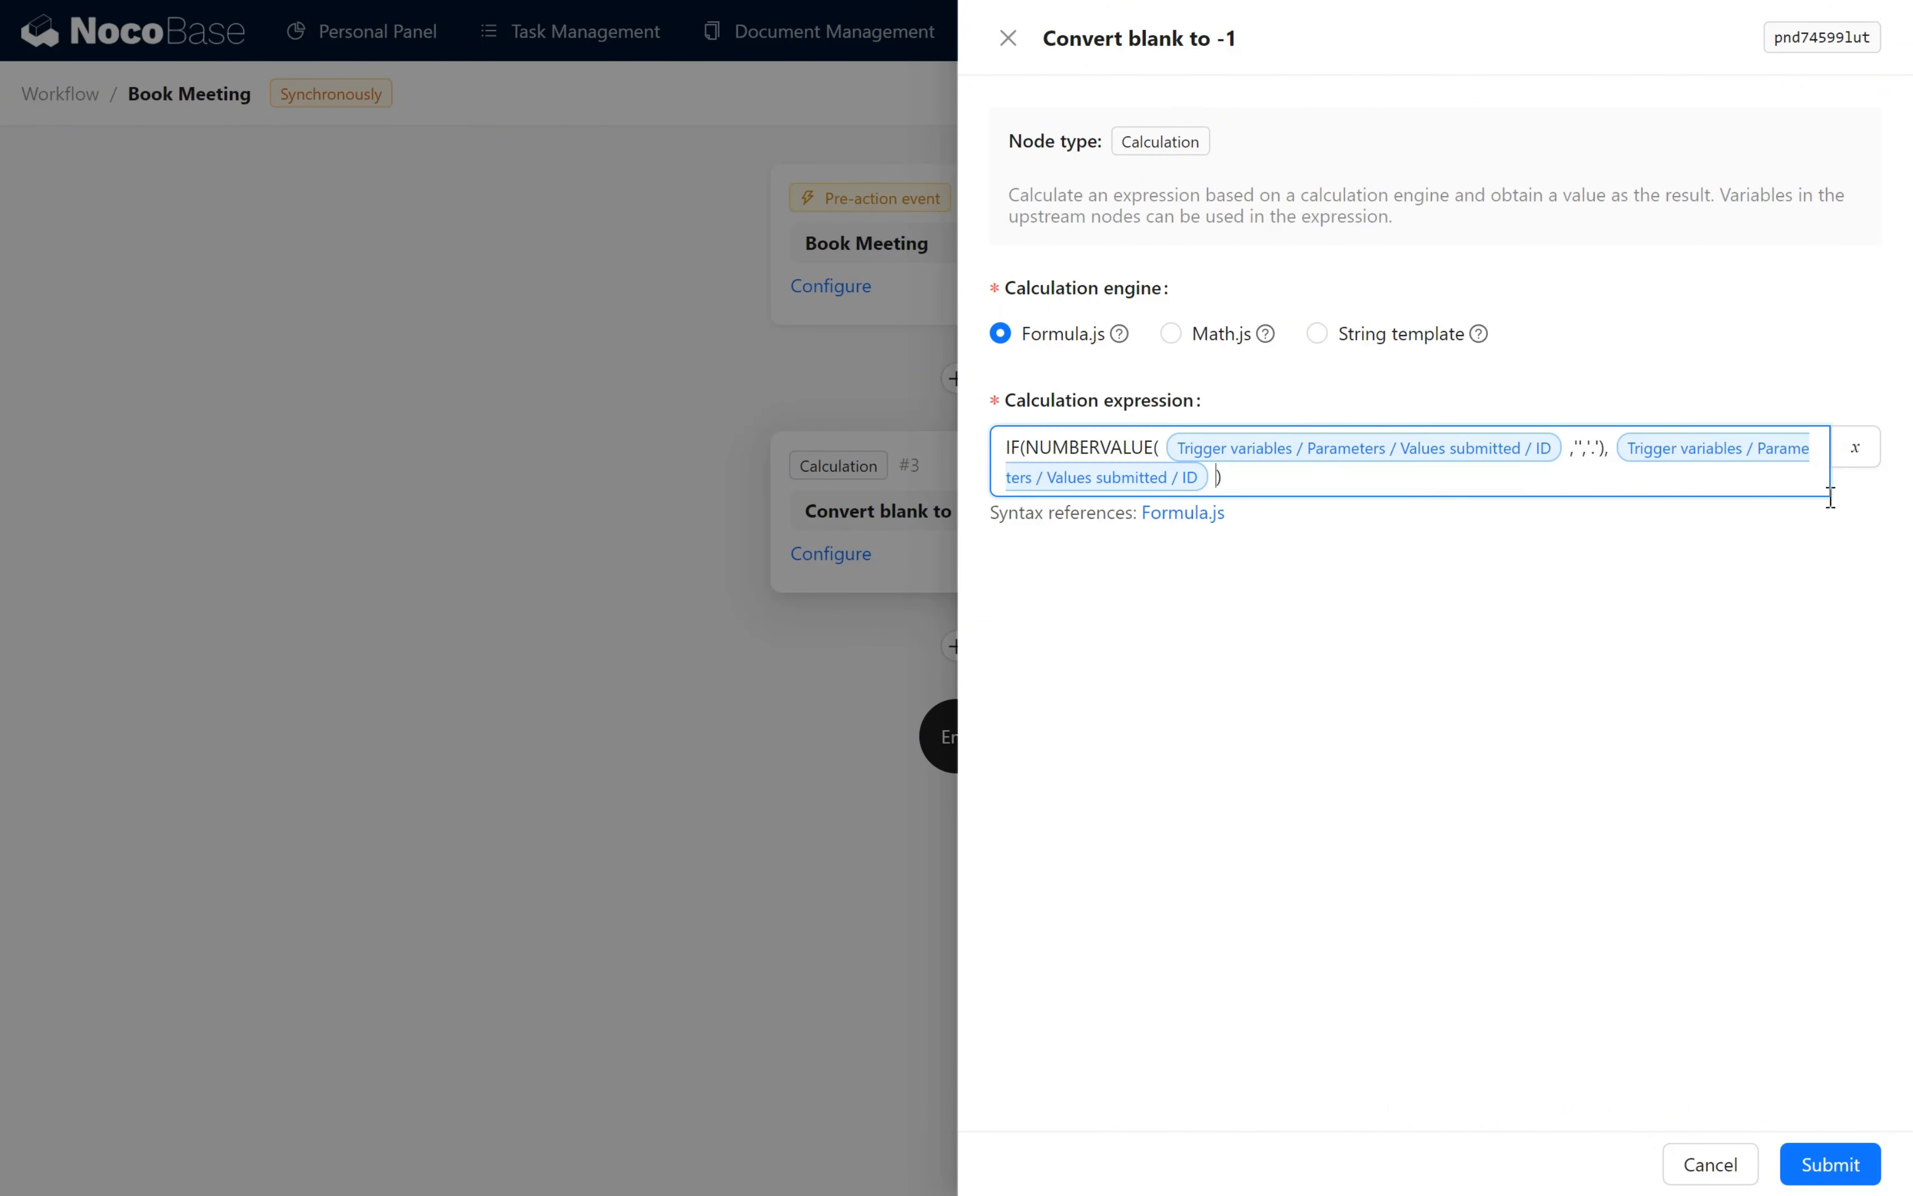
pyautogui.write(',-1')
pyautogui.click(1849, 1165)
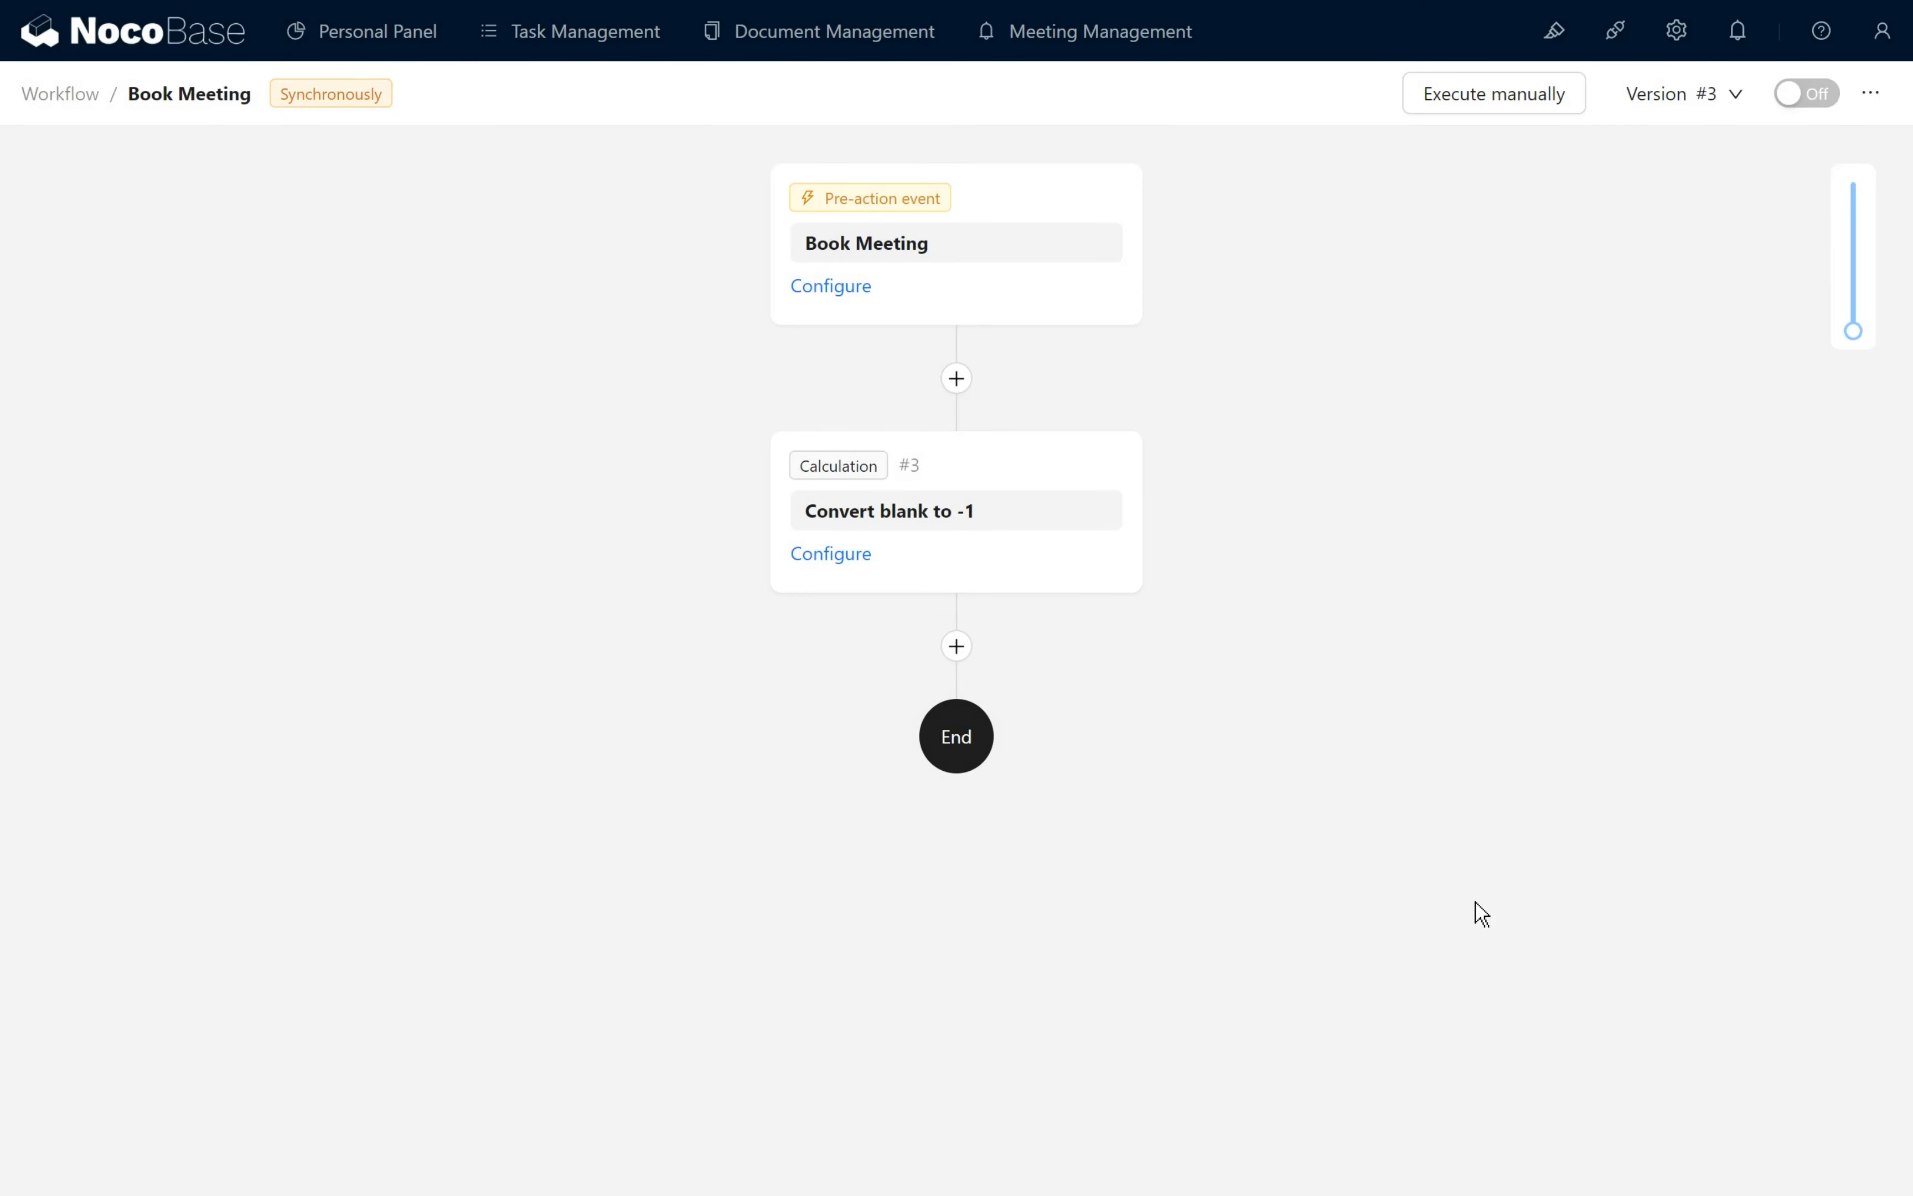
# - Add a SQL action node after the calculation and name it "Query available Meeting Rooms"
pyautogui.click(962, 649)
pyautogui.scroll(-3, 1024, 553)
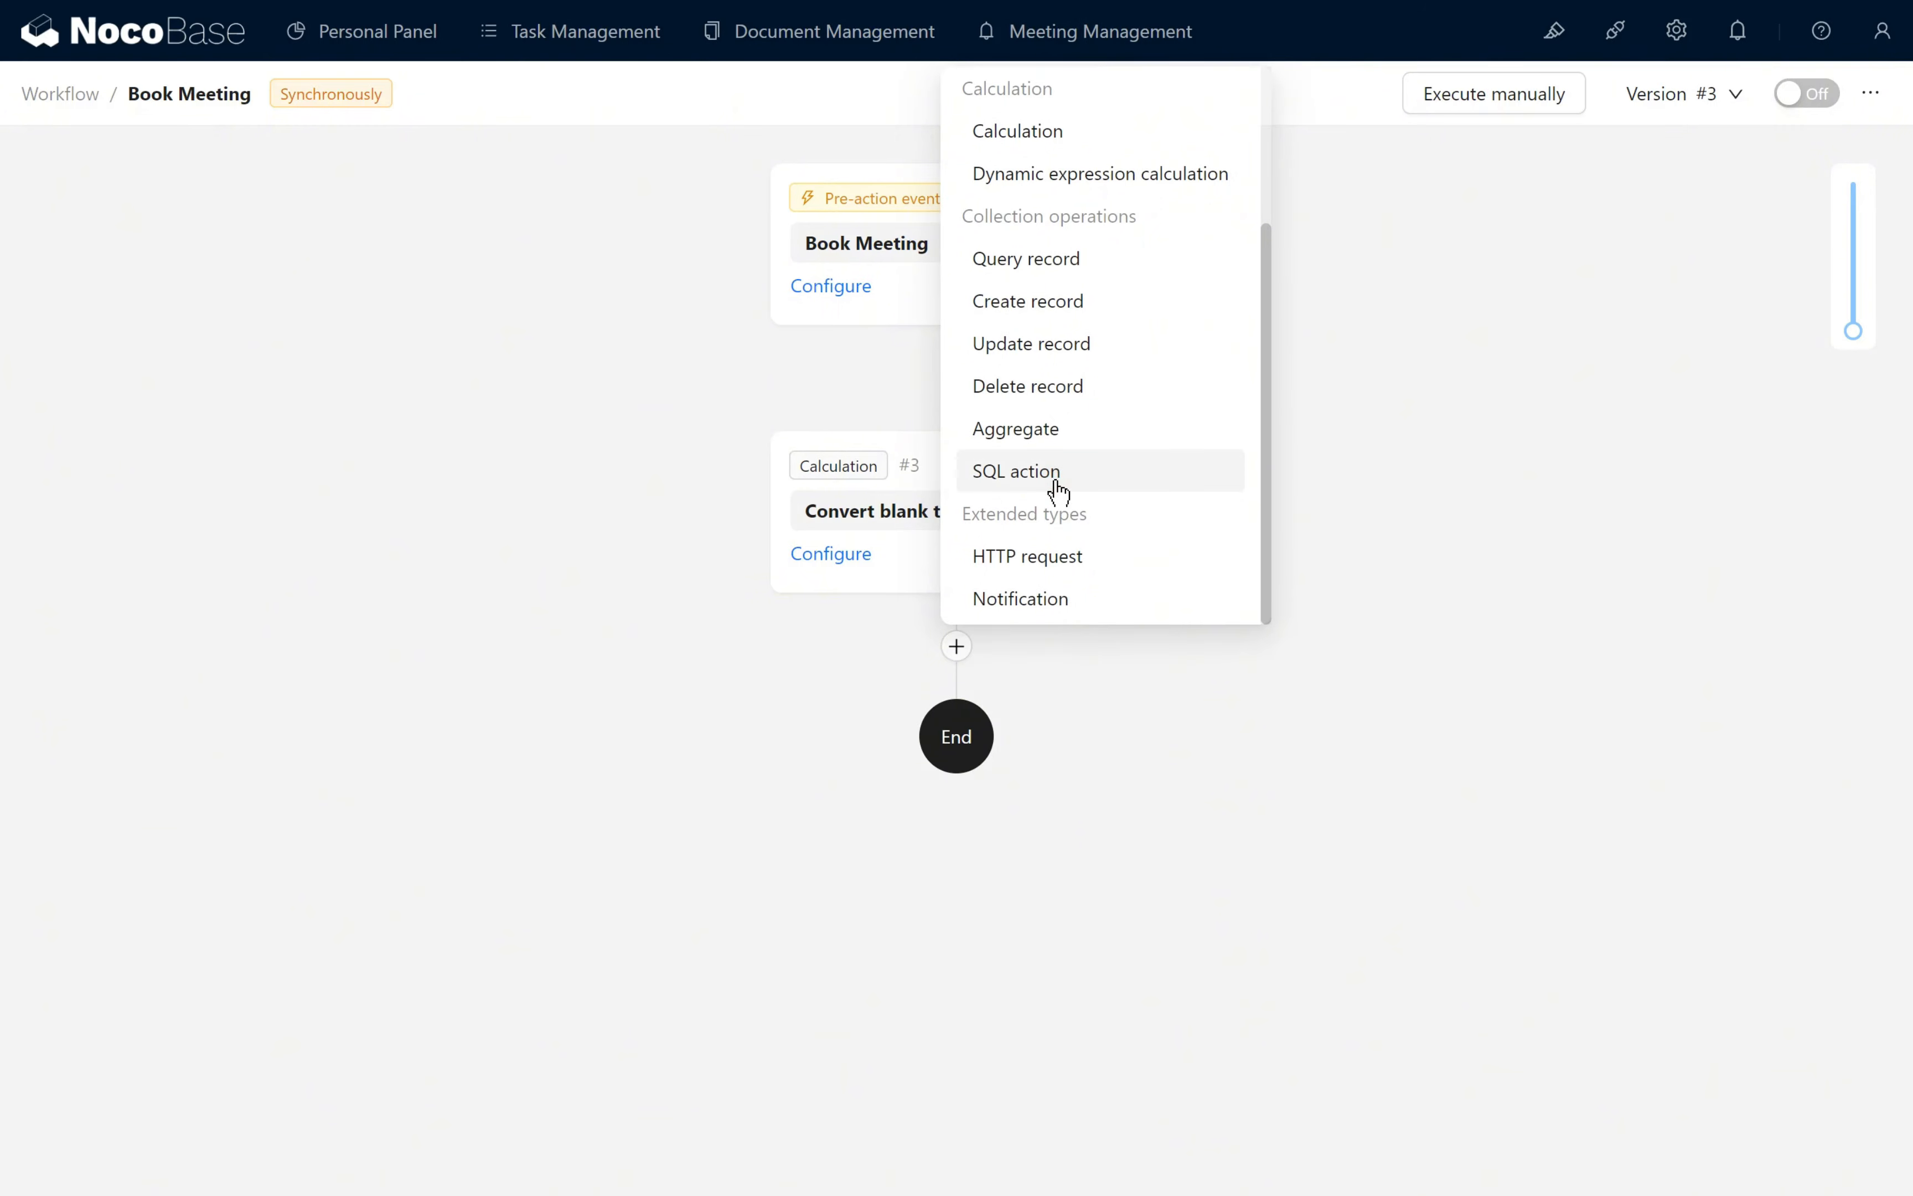
pyautogui.click(1058, 471)
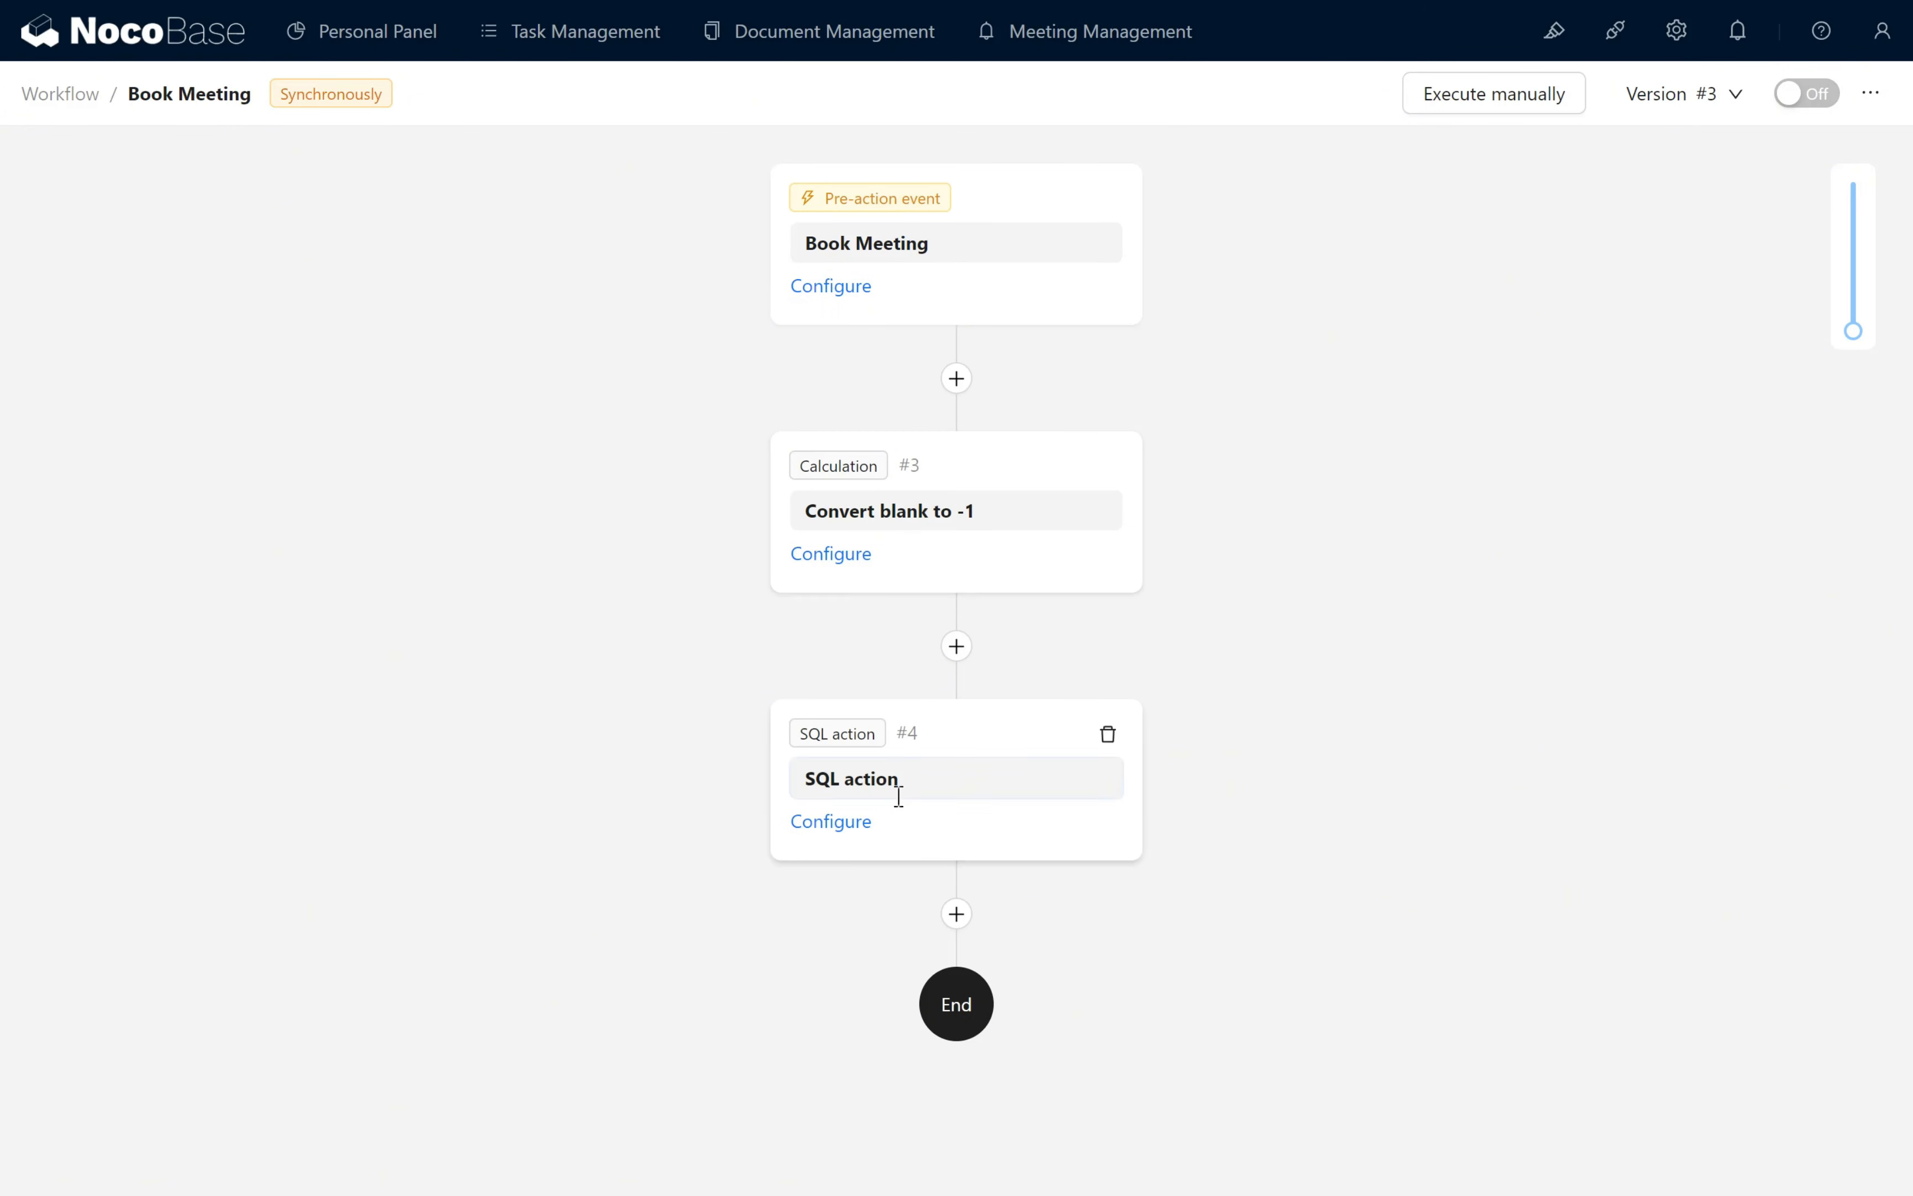
pyautogui.tripleClick(953, 779)
pyautogui.write('Query available Meeting Rooms')
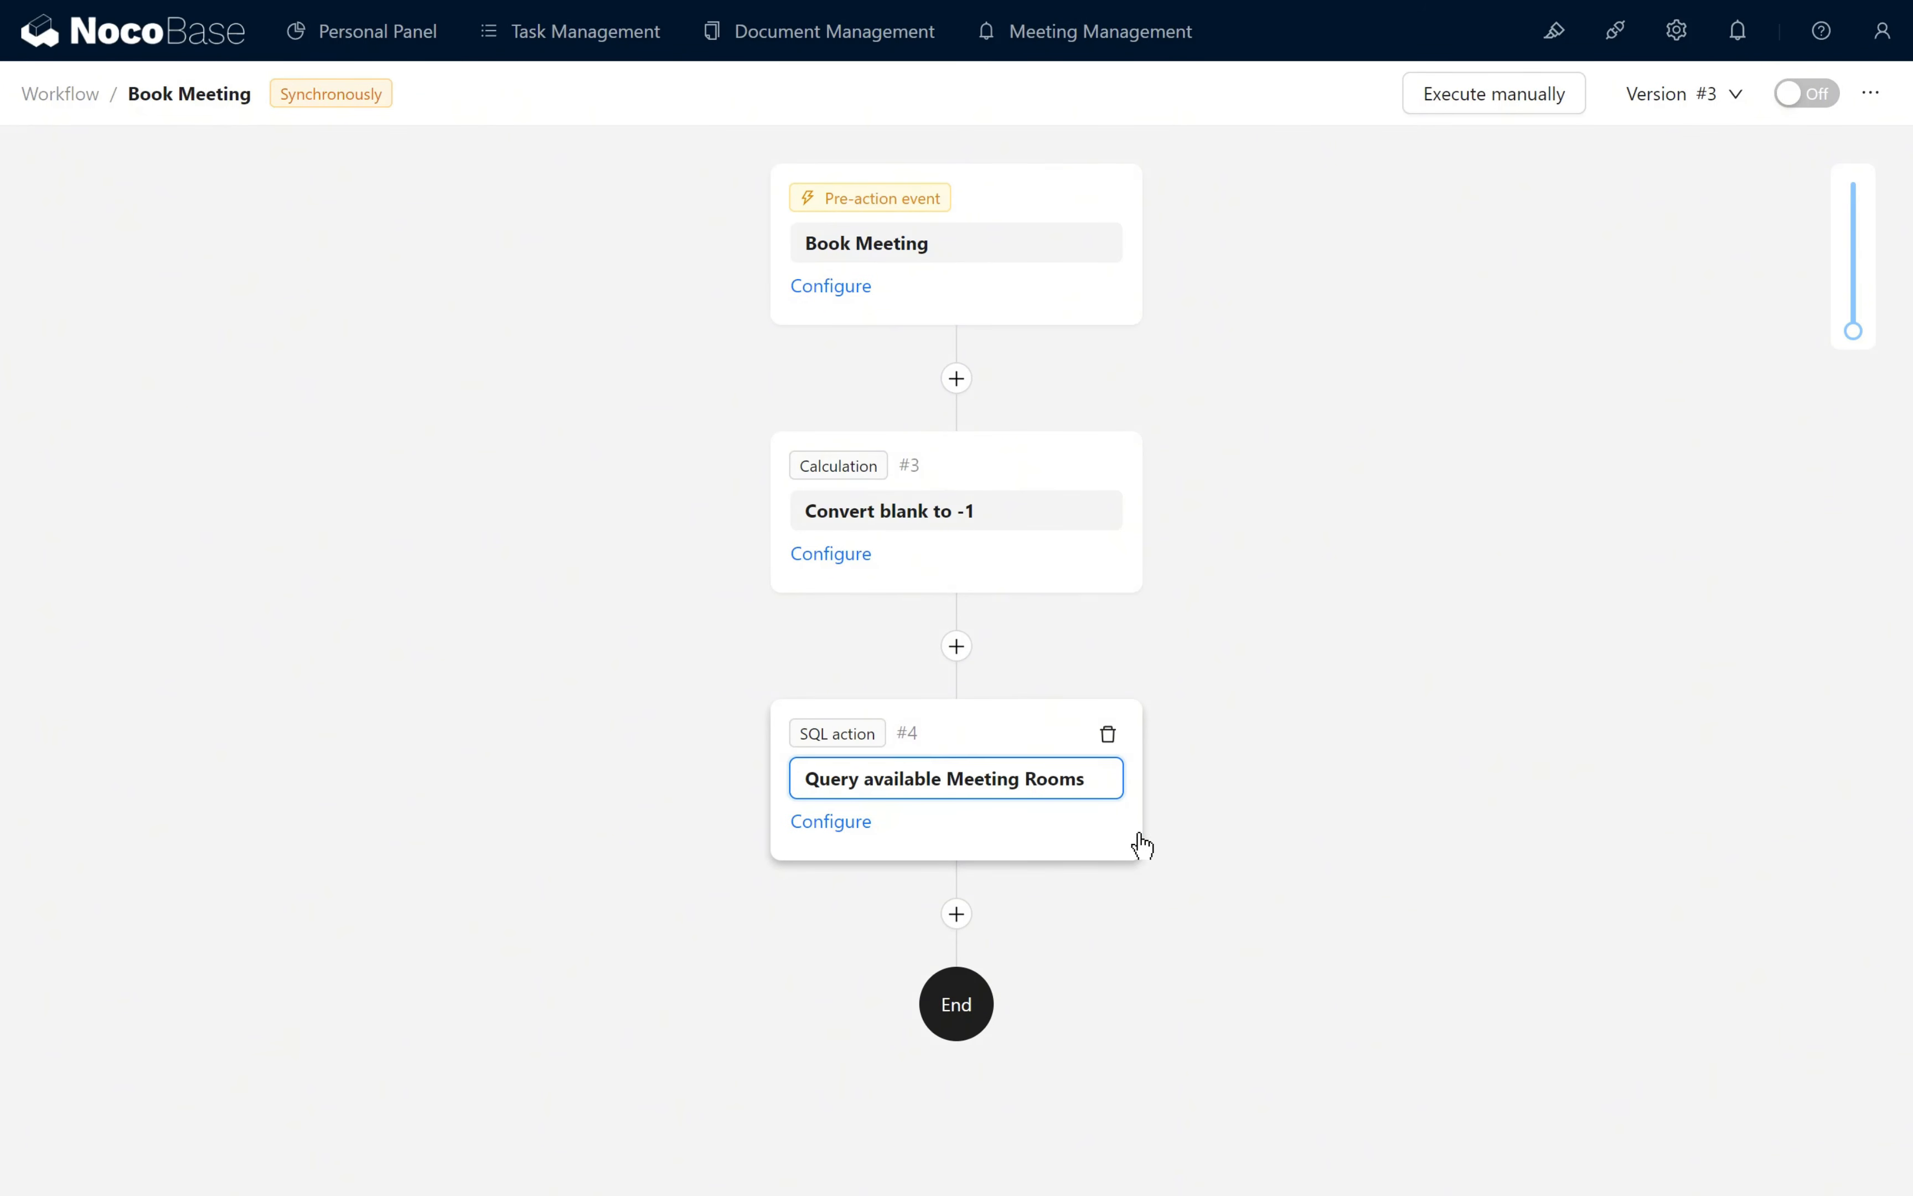
# - Paste the SQL that left-joins rooms to overlapping bookings and keeps rows WHERE b.id IS NULL into the SQL node, and submit it
pyautogui.click(833, 822)
pyautogui.click(1259, 568)
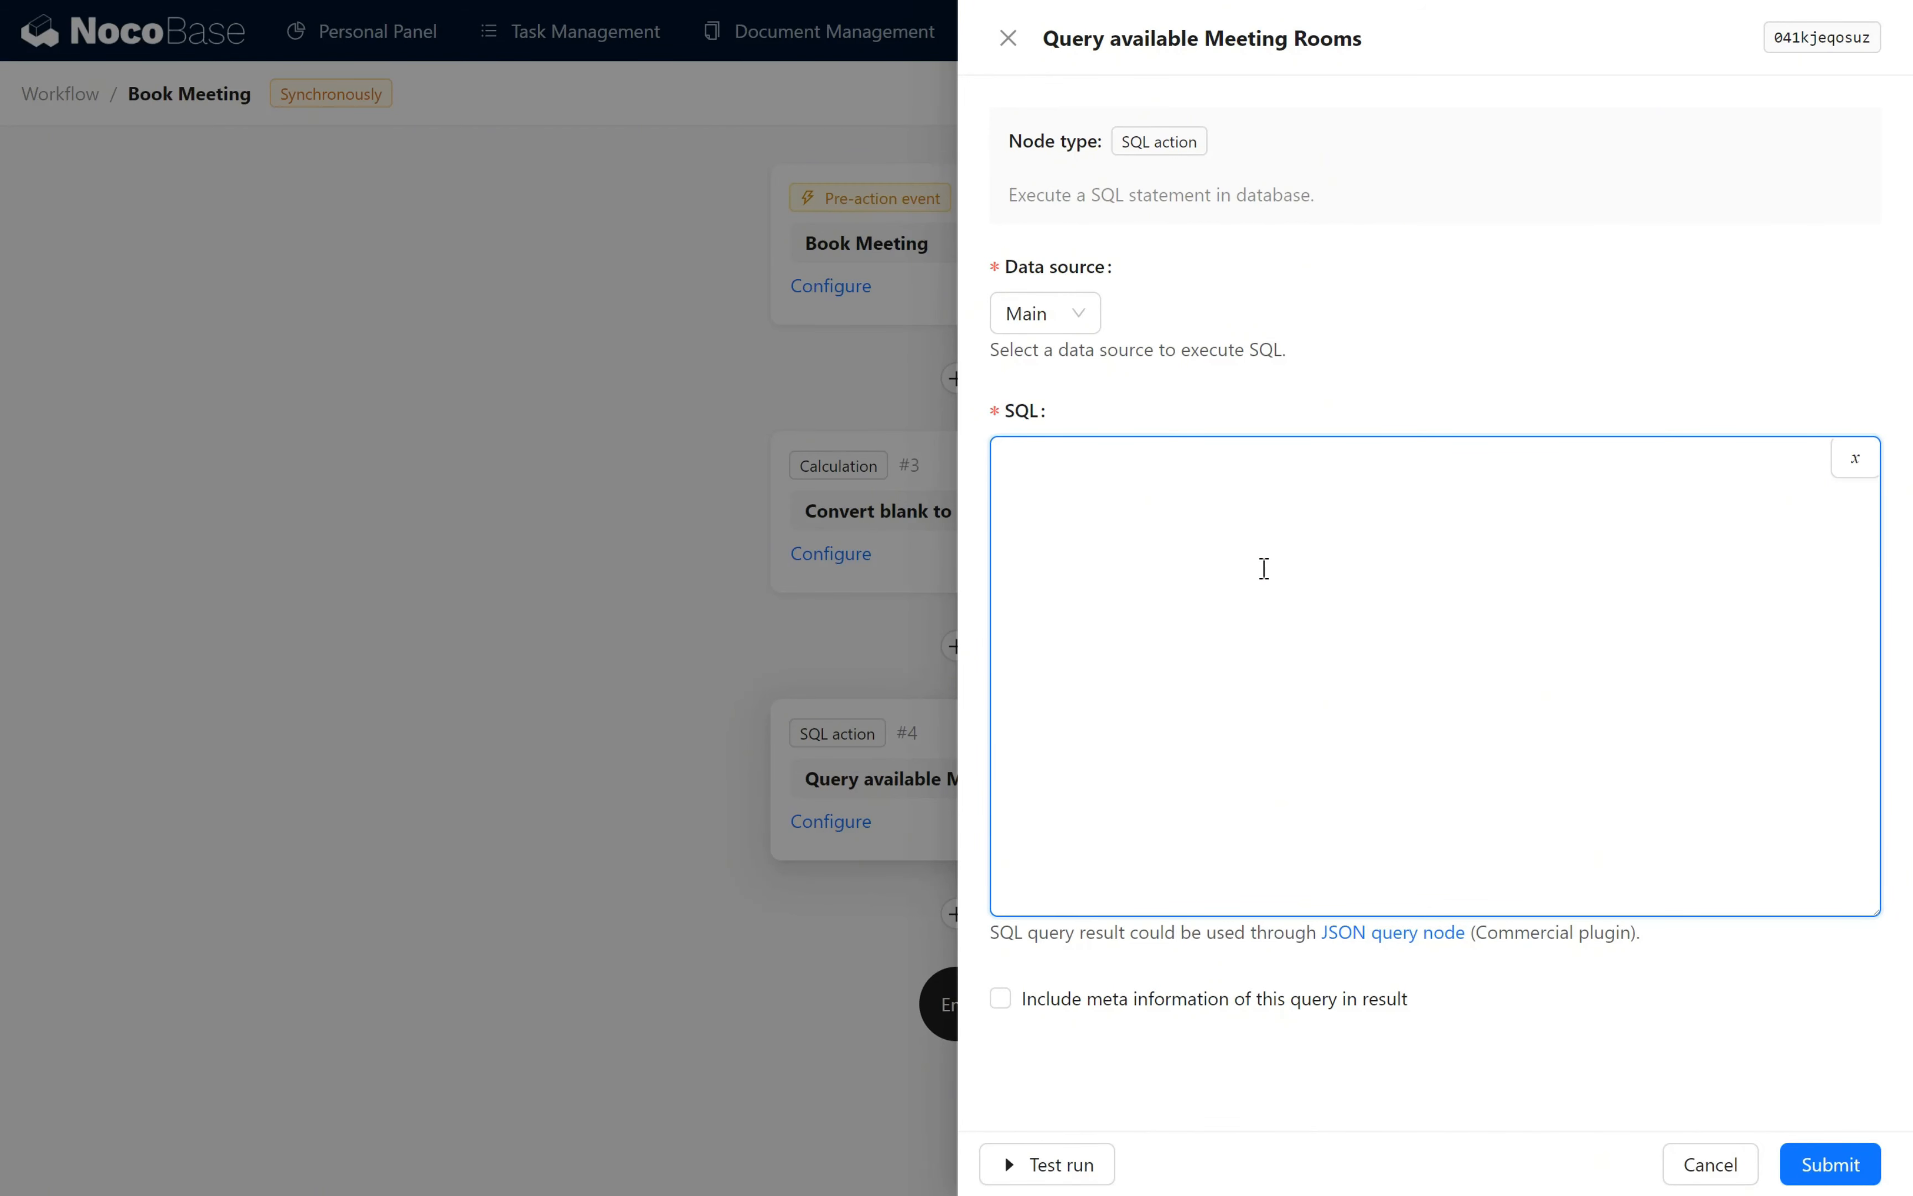
pyautogui.write("-- Query all available meeting rooms. SELECT r.id, r.name FROM rooms r LEFT JOIN booking b ON r.id = b.room_id   AND b.id <> {{$jobsMapByNodeKey.3a0lsms6tgg}}   -- exclude current bookings   AND b.start_time < '{{$context.params.values.end_time}}' -- start time is before the query end time   AND b.end_time > '{{$context.params.values.start_time}}' -- end time is after the query start time WHERE b.id IS NULL;")
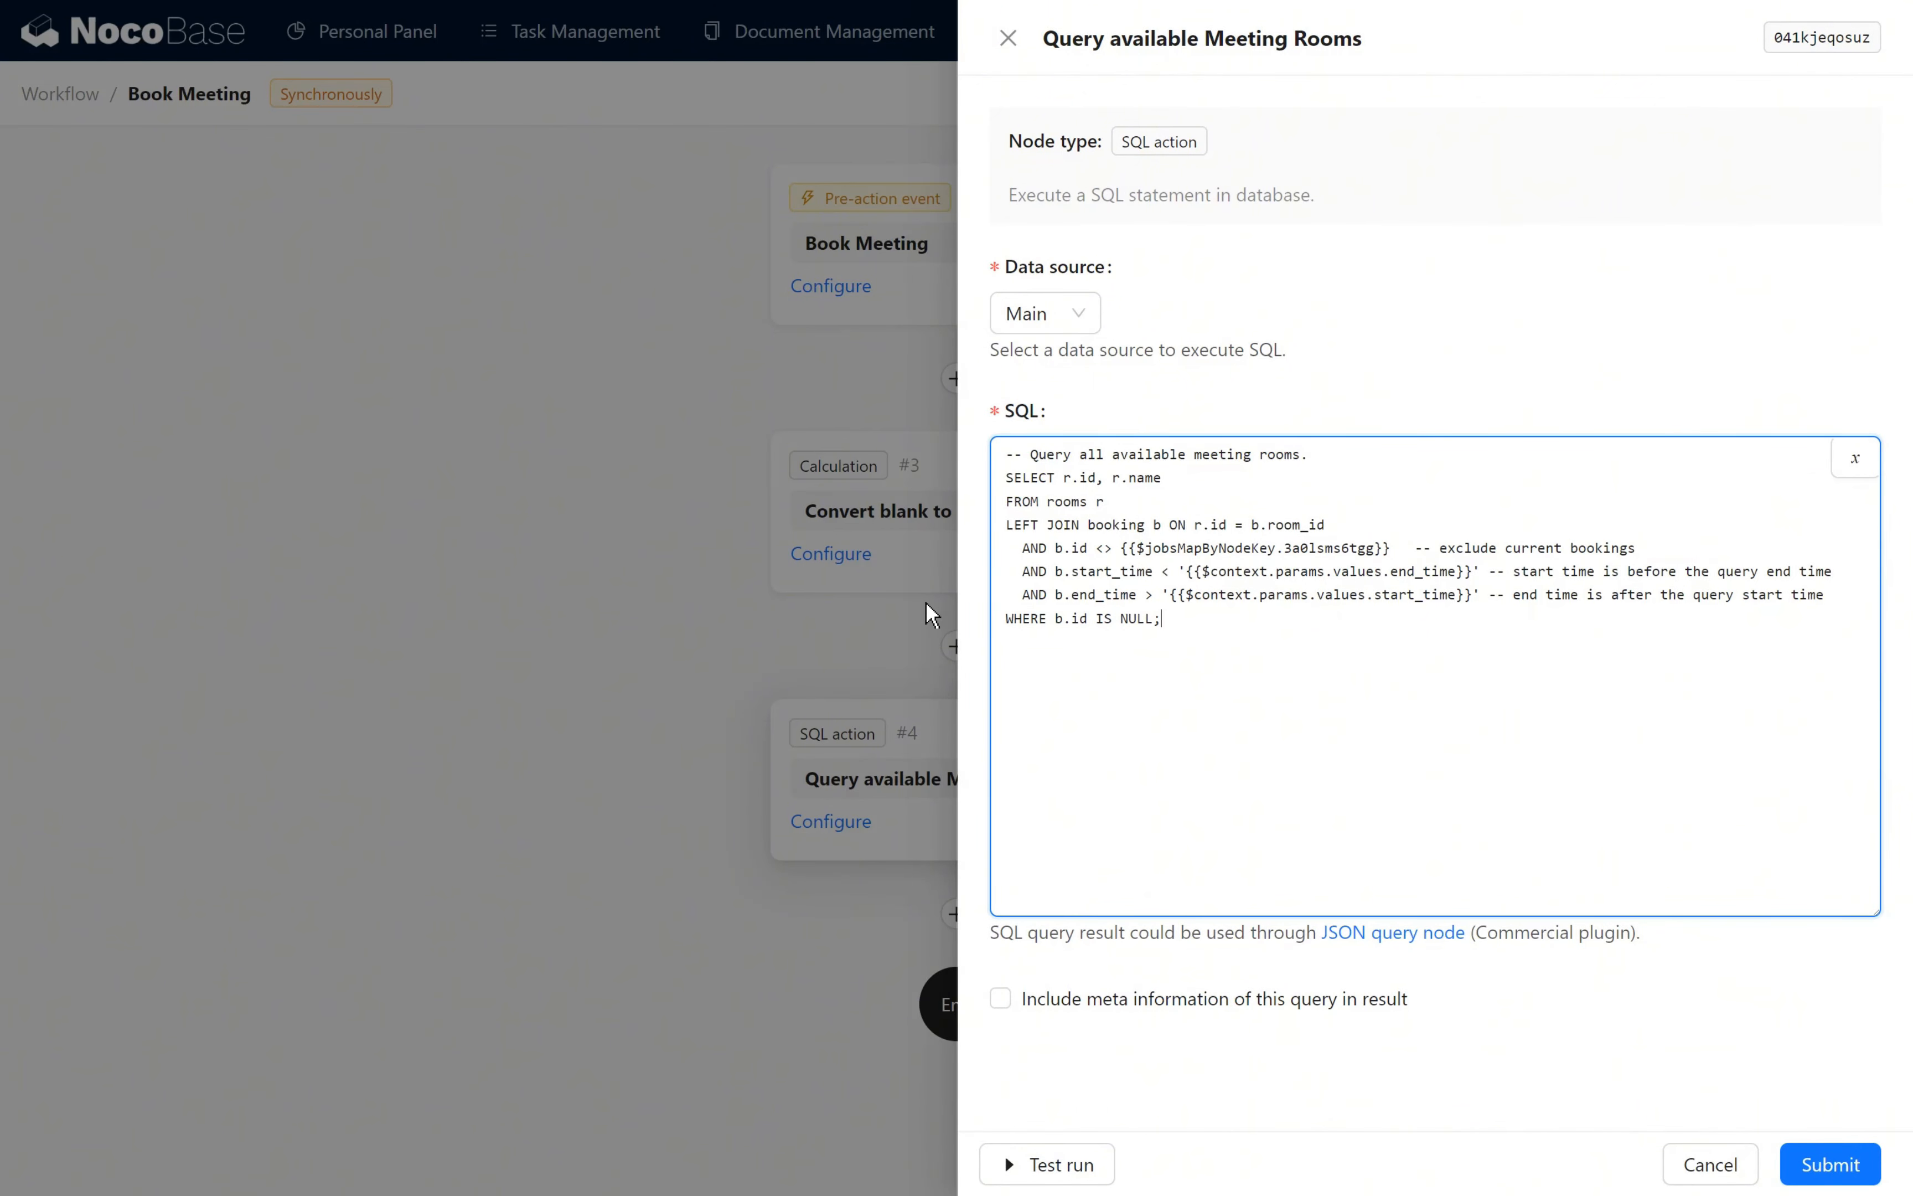
pyautogui.click(1830, 1164)
# - Copy the variable key of the Convert blank to -1 node and replace the jobsMapByNodeKey reference in the room query with it
pyautogui.click(826, 556)
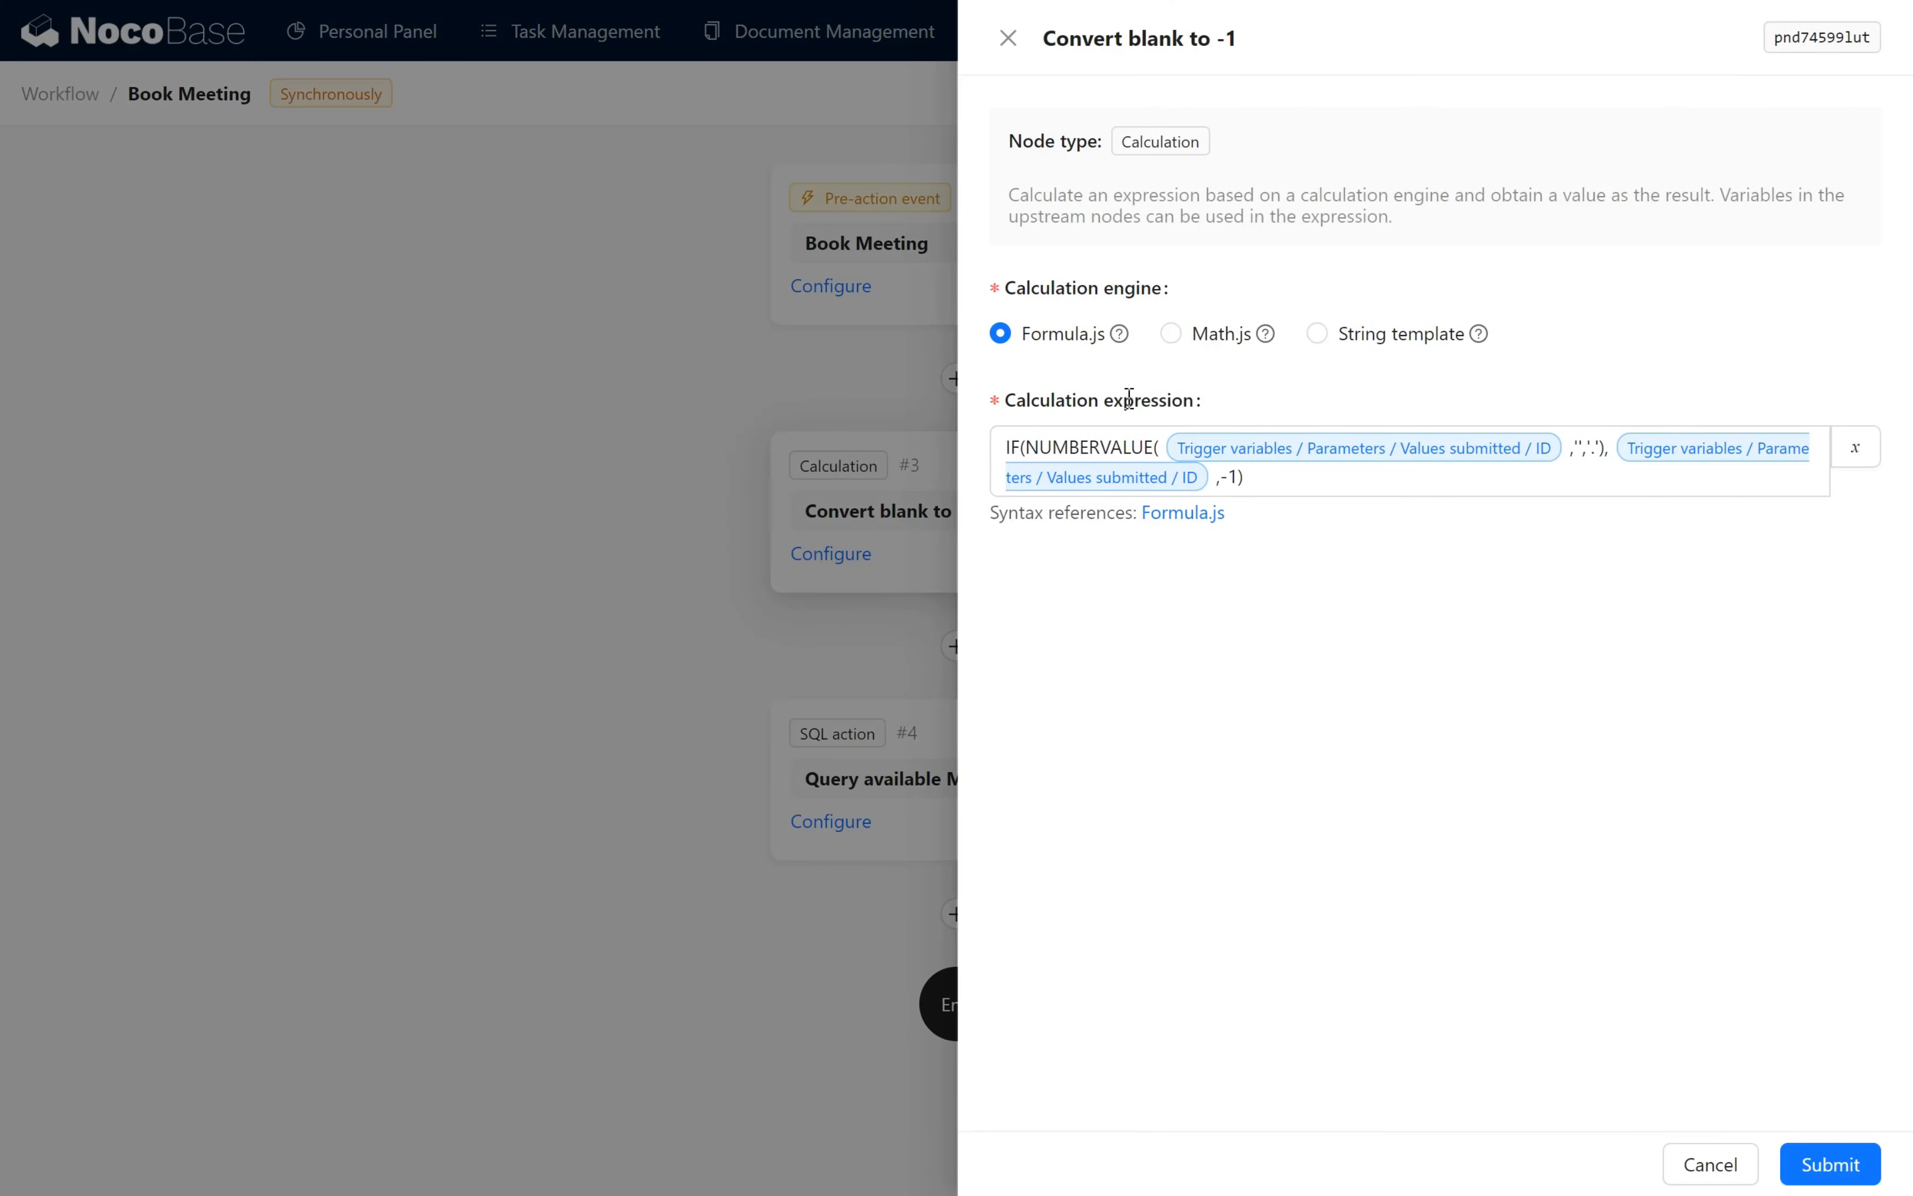
pyautogui.doubleClick(1810, 45)
pyautogui.hotkey('ctrl', 'c')
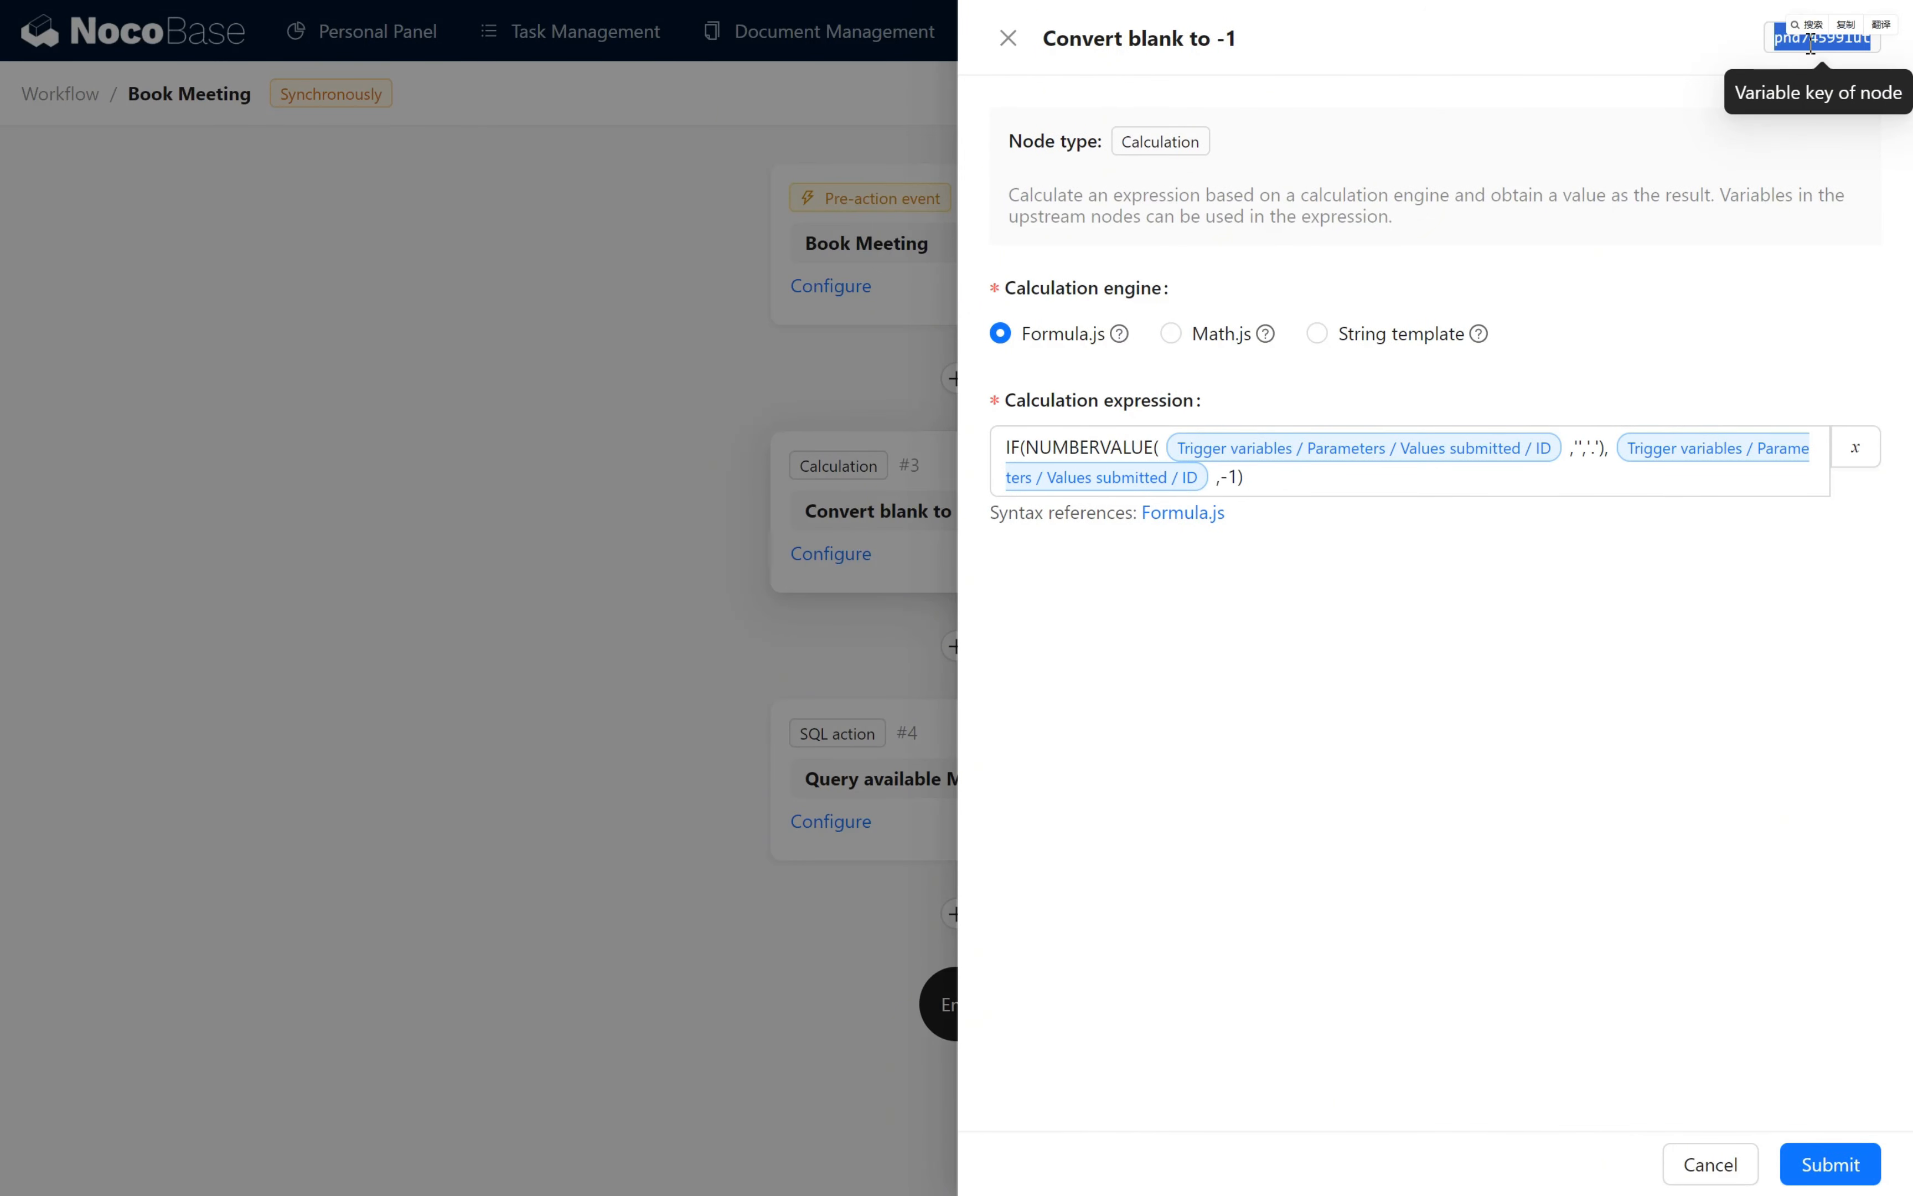
pyautogui.click(1846, 25)
pyautogui.click(969, 594)
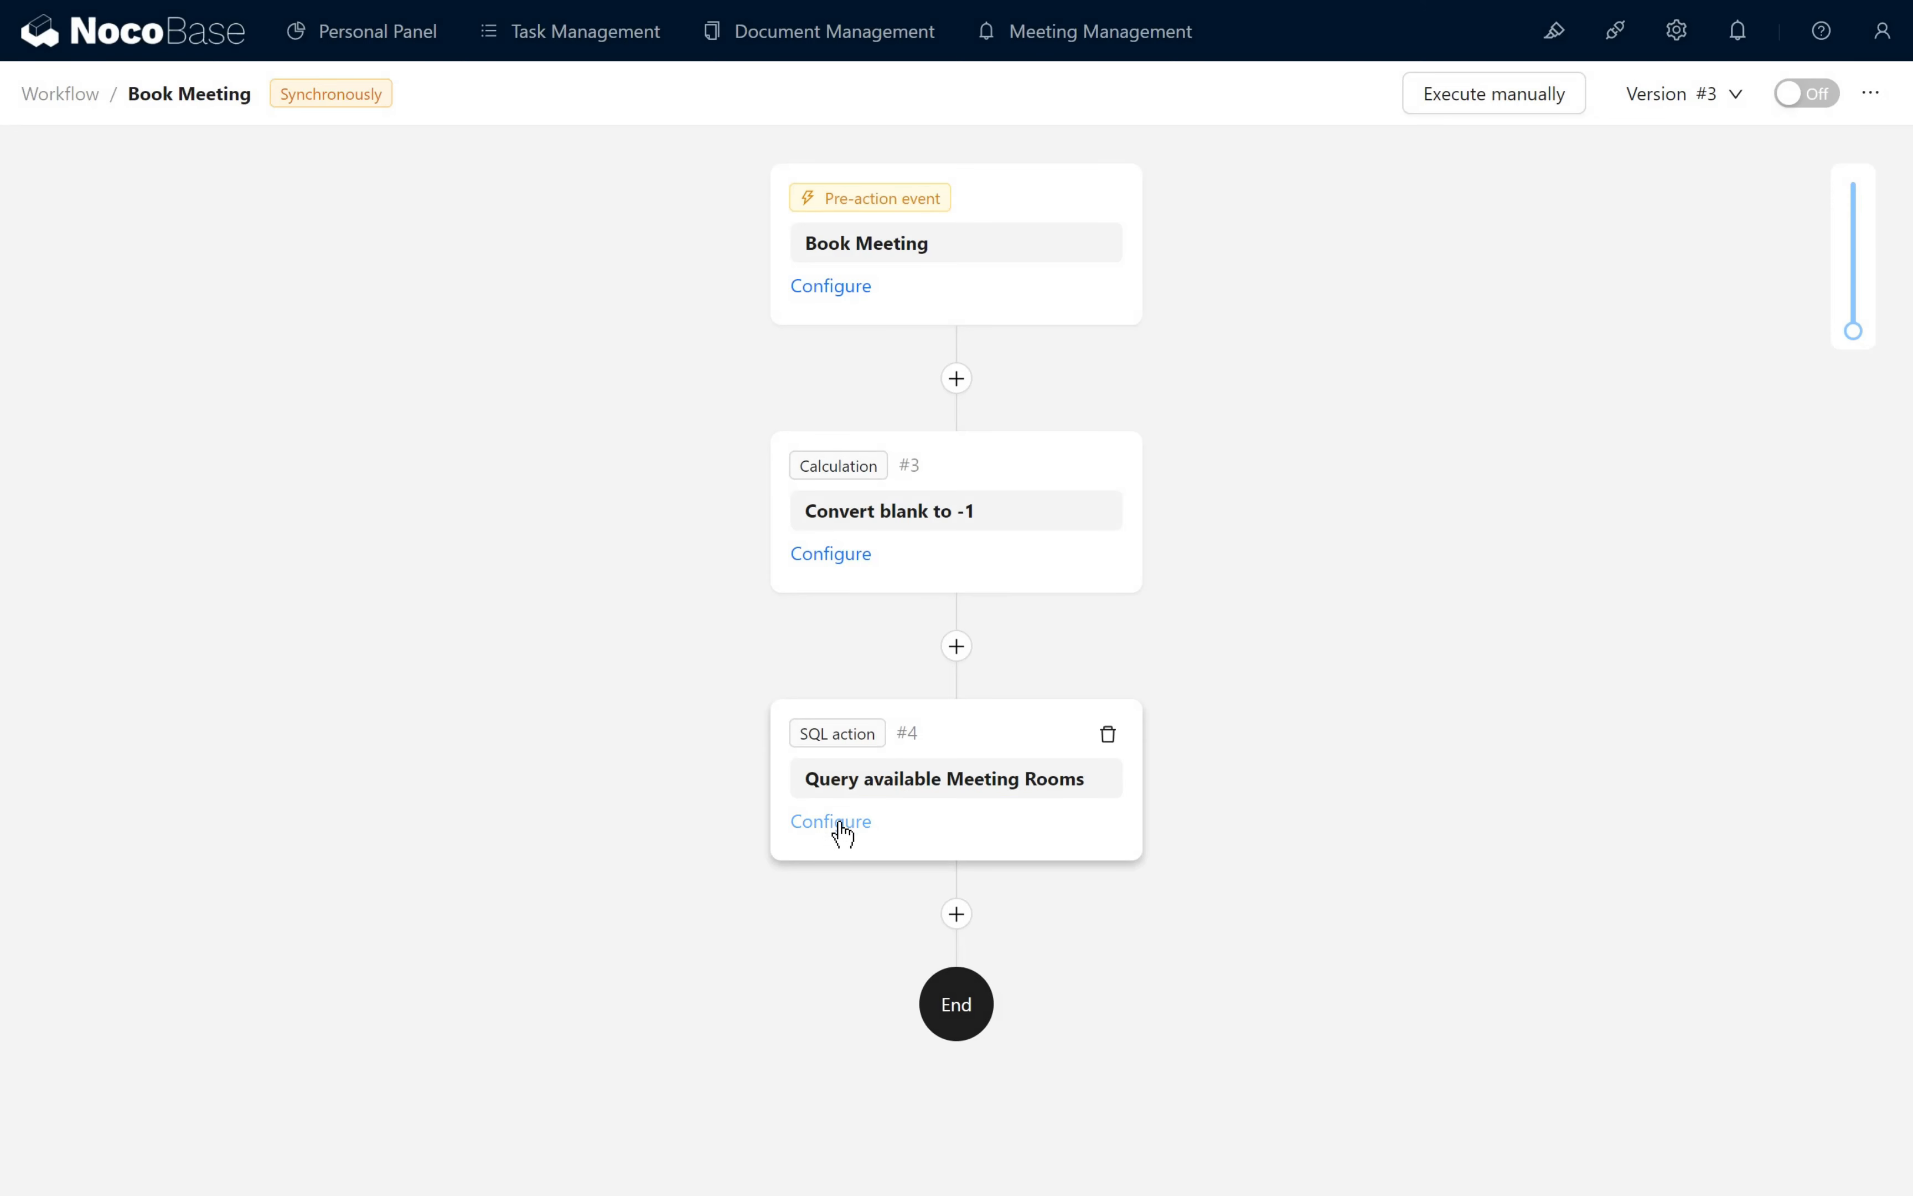
pyautogui.click(831, 823)
pyautogui.doubleClick(1331, 548)
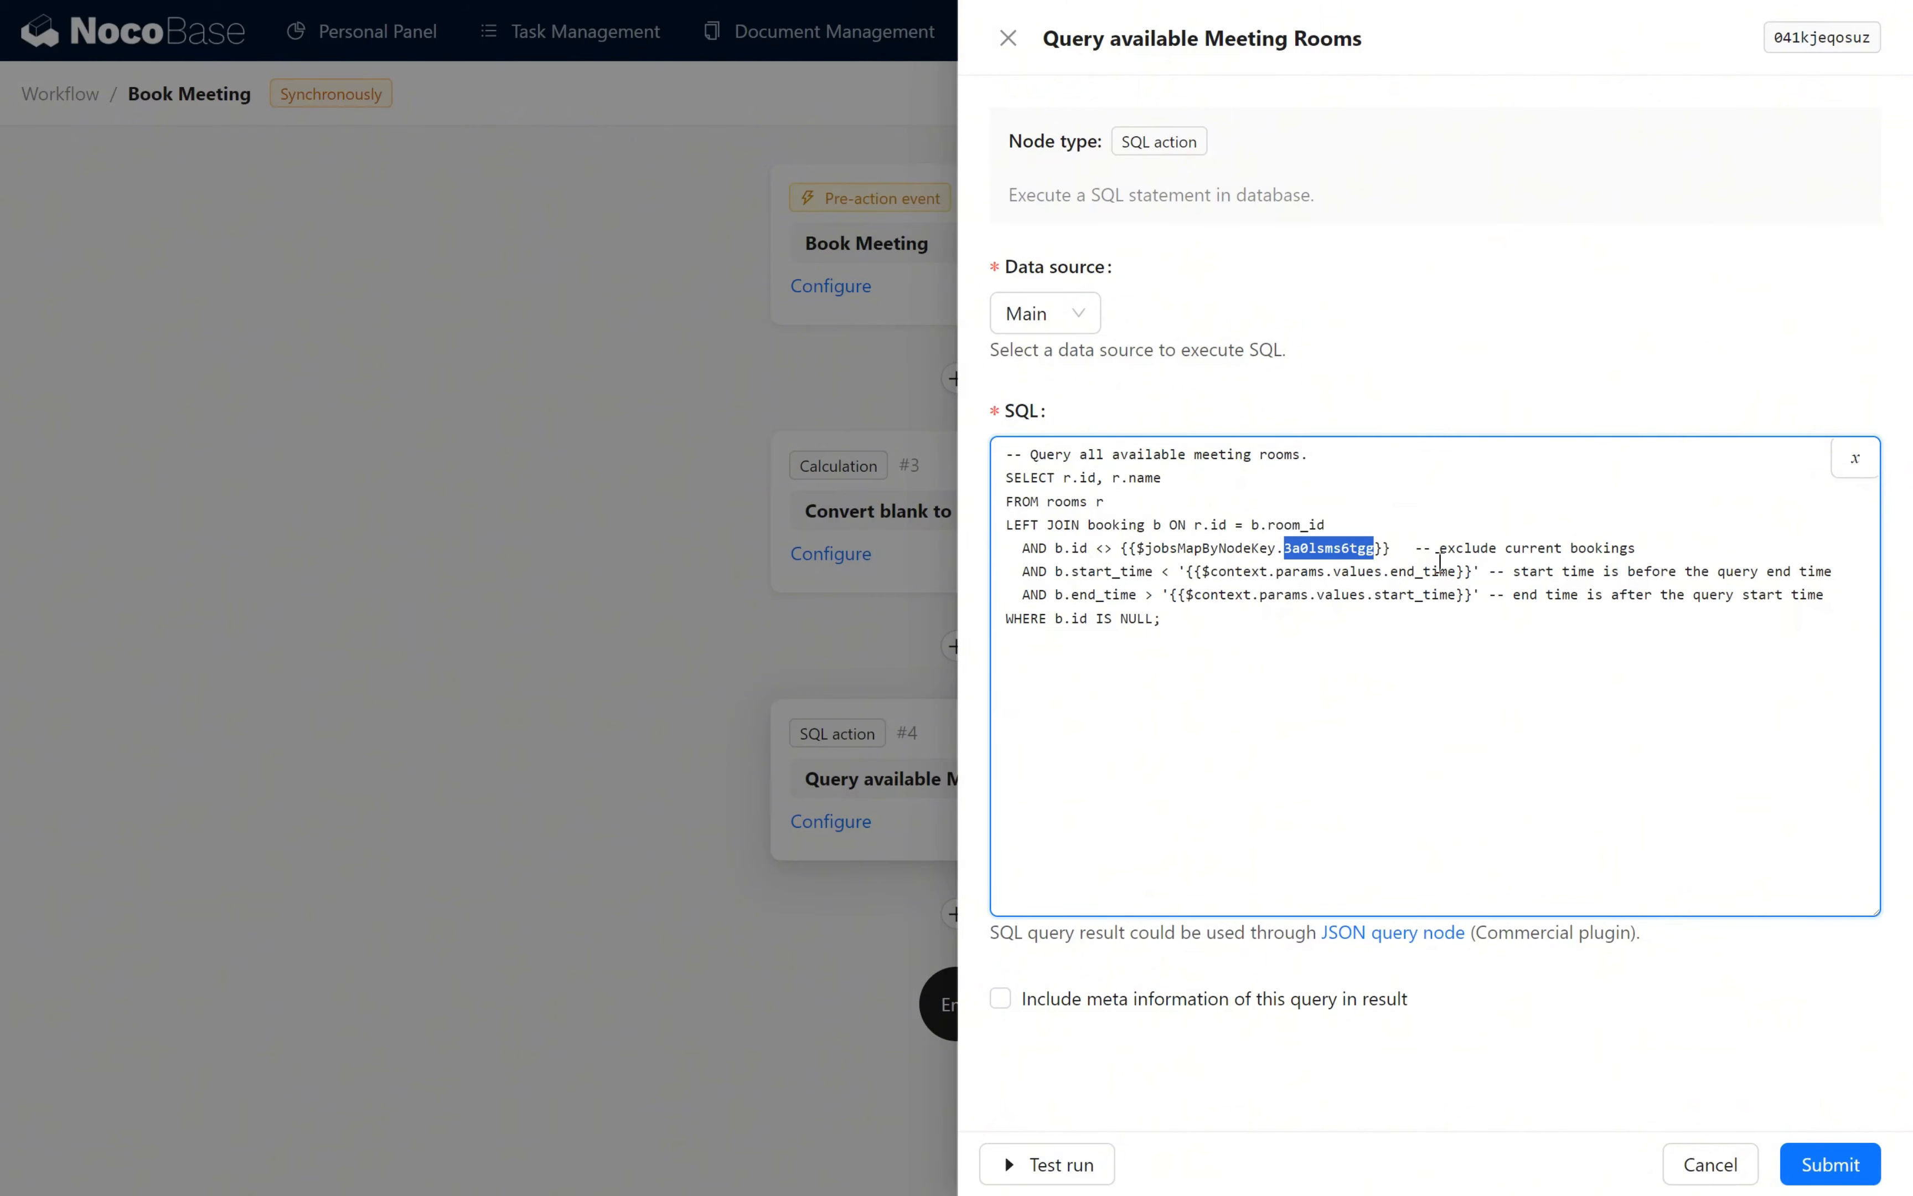
pyautogui.hotkey('ctrl', 'v')
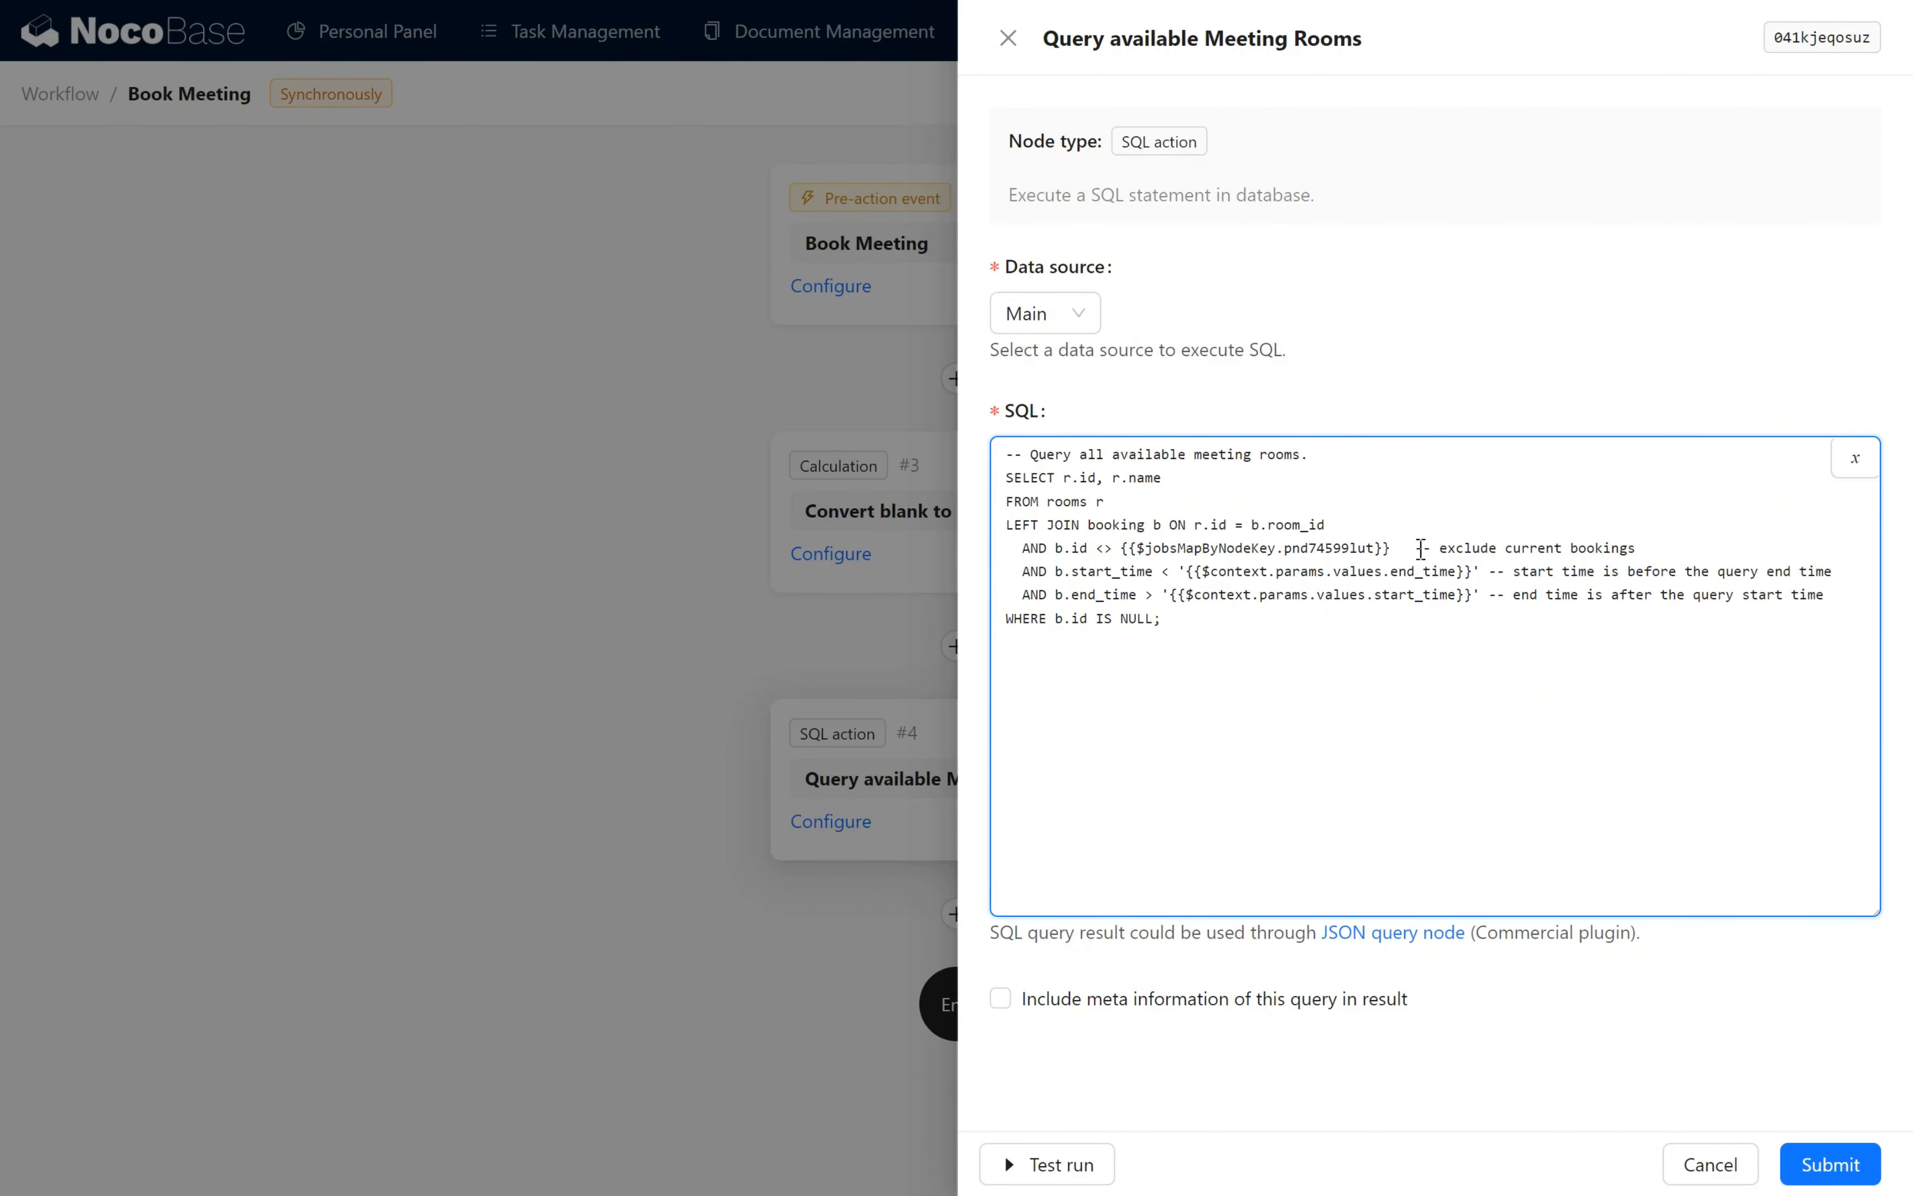
# - Examine the query's current-booking exclusion, its start and end time conditions, and the b.id IS NULL filter
pyautogui.moveTo(1418, 548); pyautogui.dragTo(1635, 549)
pyautogui.click(1697, 554)
pyautogui.click(1493, 597)
pyautogui.moveTo(1495, 598)
pyautogui.mouseDown()
pyautogui.moveTo(1281, 598)
pyautogui.moveTo(1395, 575)
pyautogui.moveTo(1165, 594)
pyautogui.moveTo(1486, 595)
pyautogui.moveTo(1161, 595)
pyautogui.moveTo(1479, 597)
pyautogui.mouseUp()
pyautogui.click(1396, 593)
pyautogui.moveTo(1313, 626); pyautogui.dragTo(1057, 625)
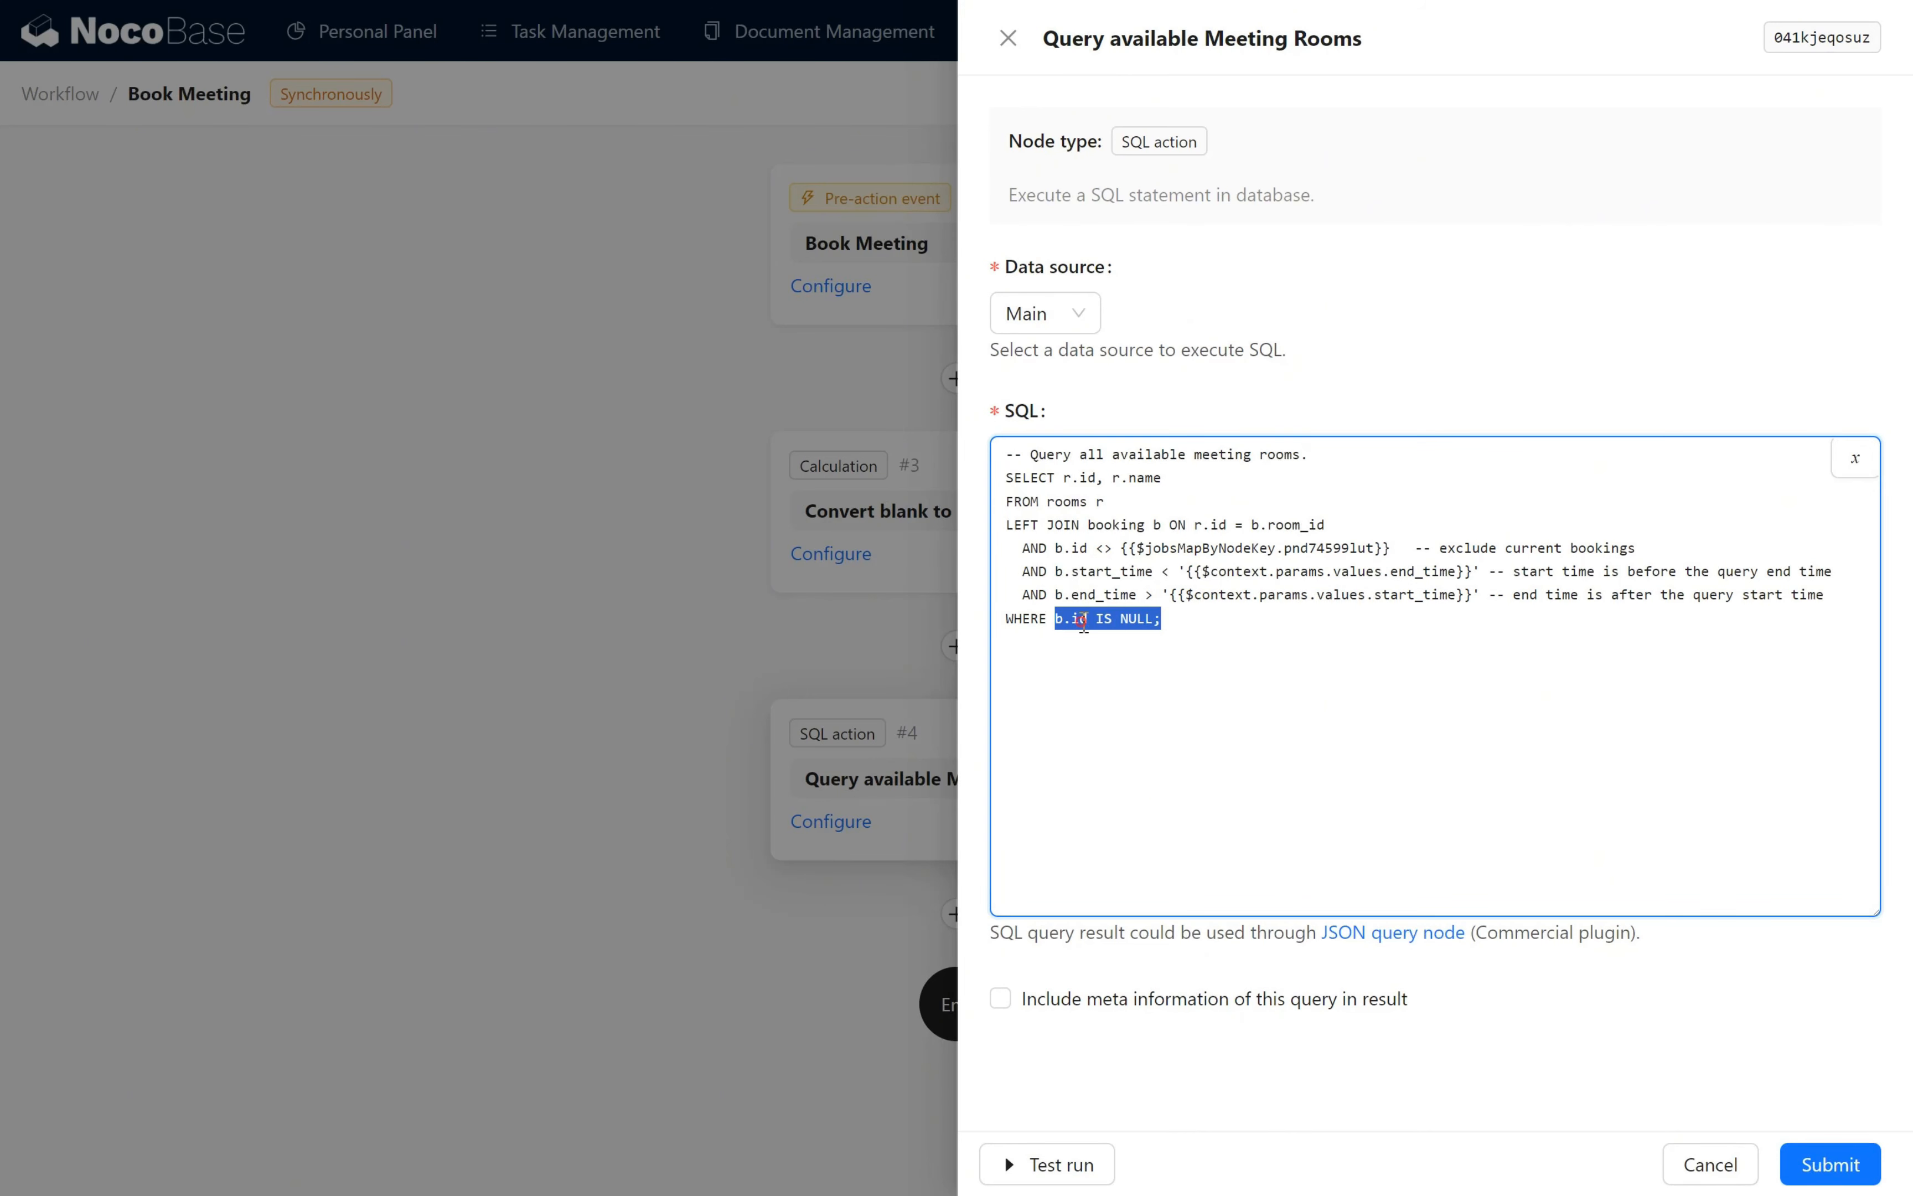
pyautogui.click(1080, 620)
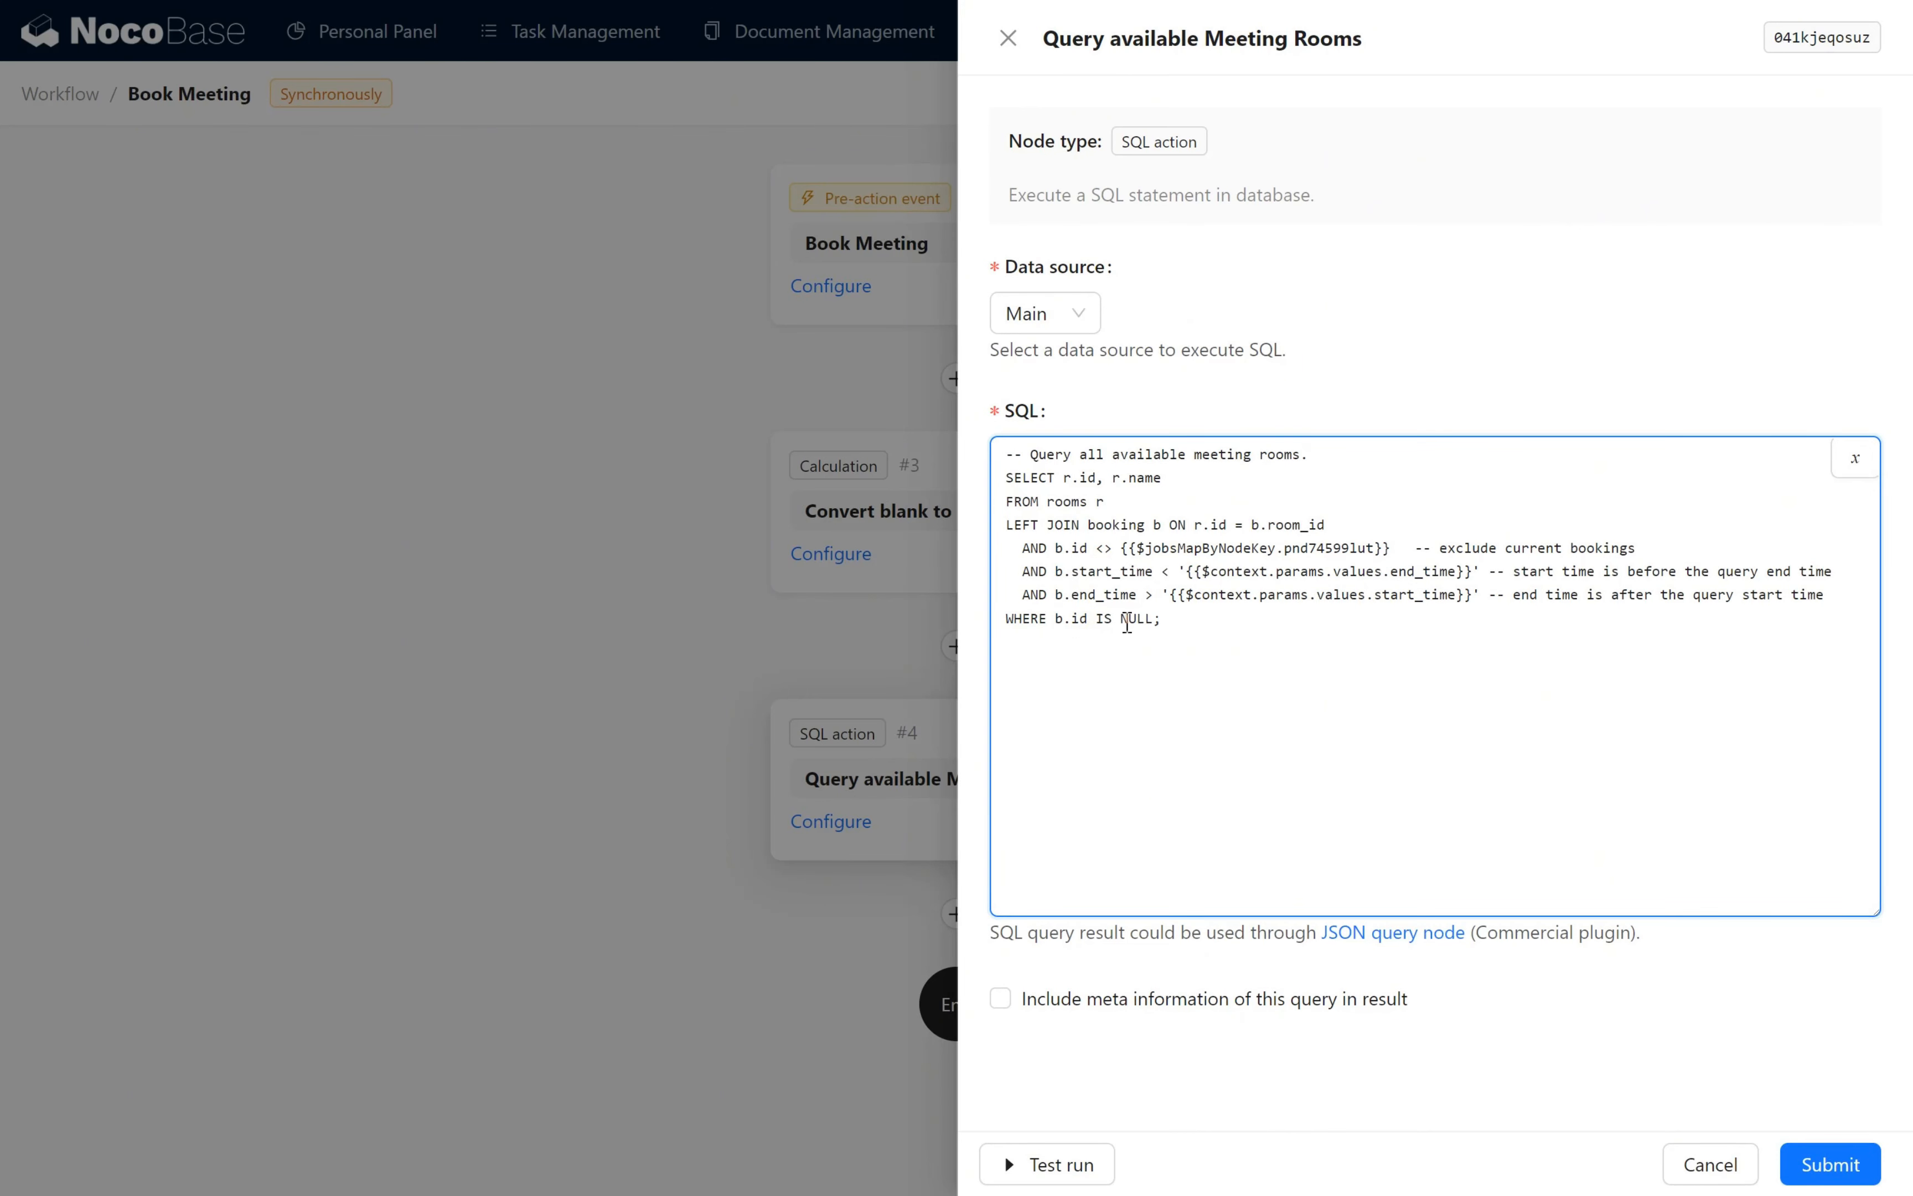
# - Correct the joined table name in the SQL from booking to bookings
pyautogui.click(1150, 524)
pyautogui.write('s')
pyautogui.click(1150, 1063)
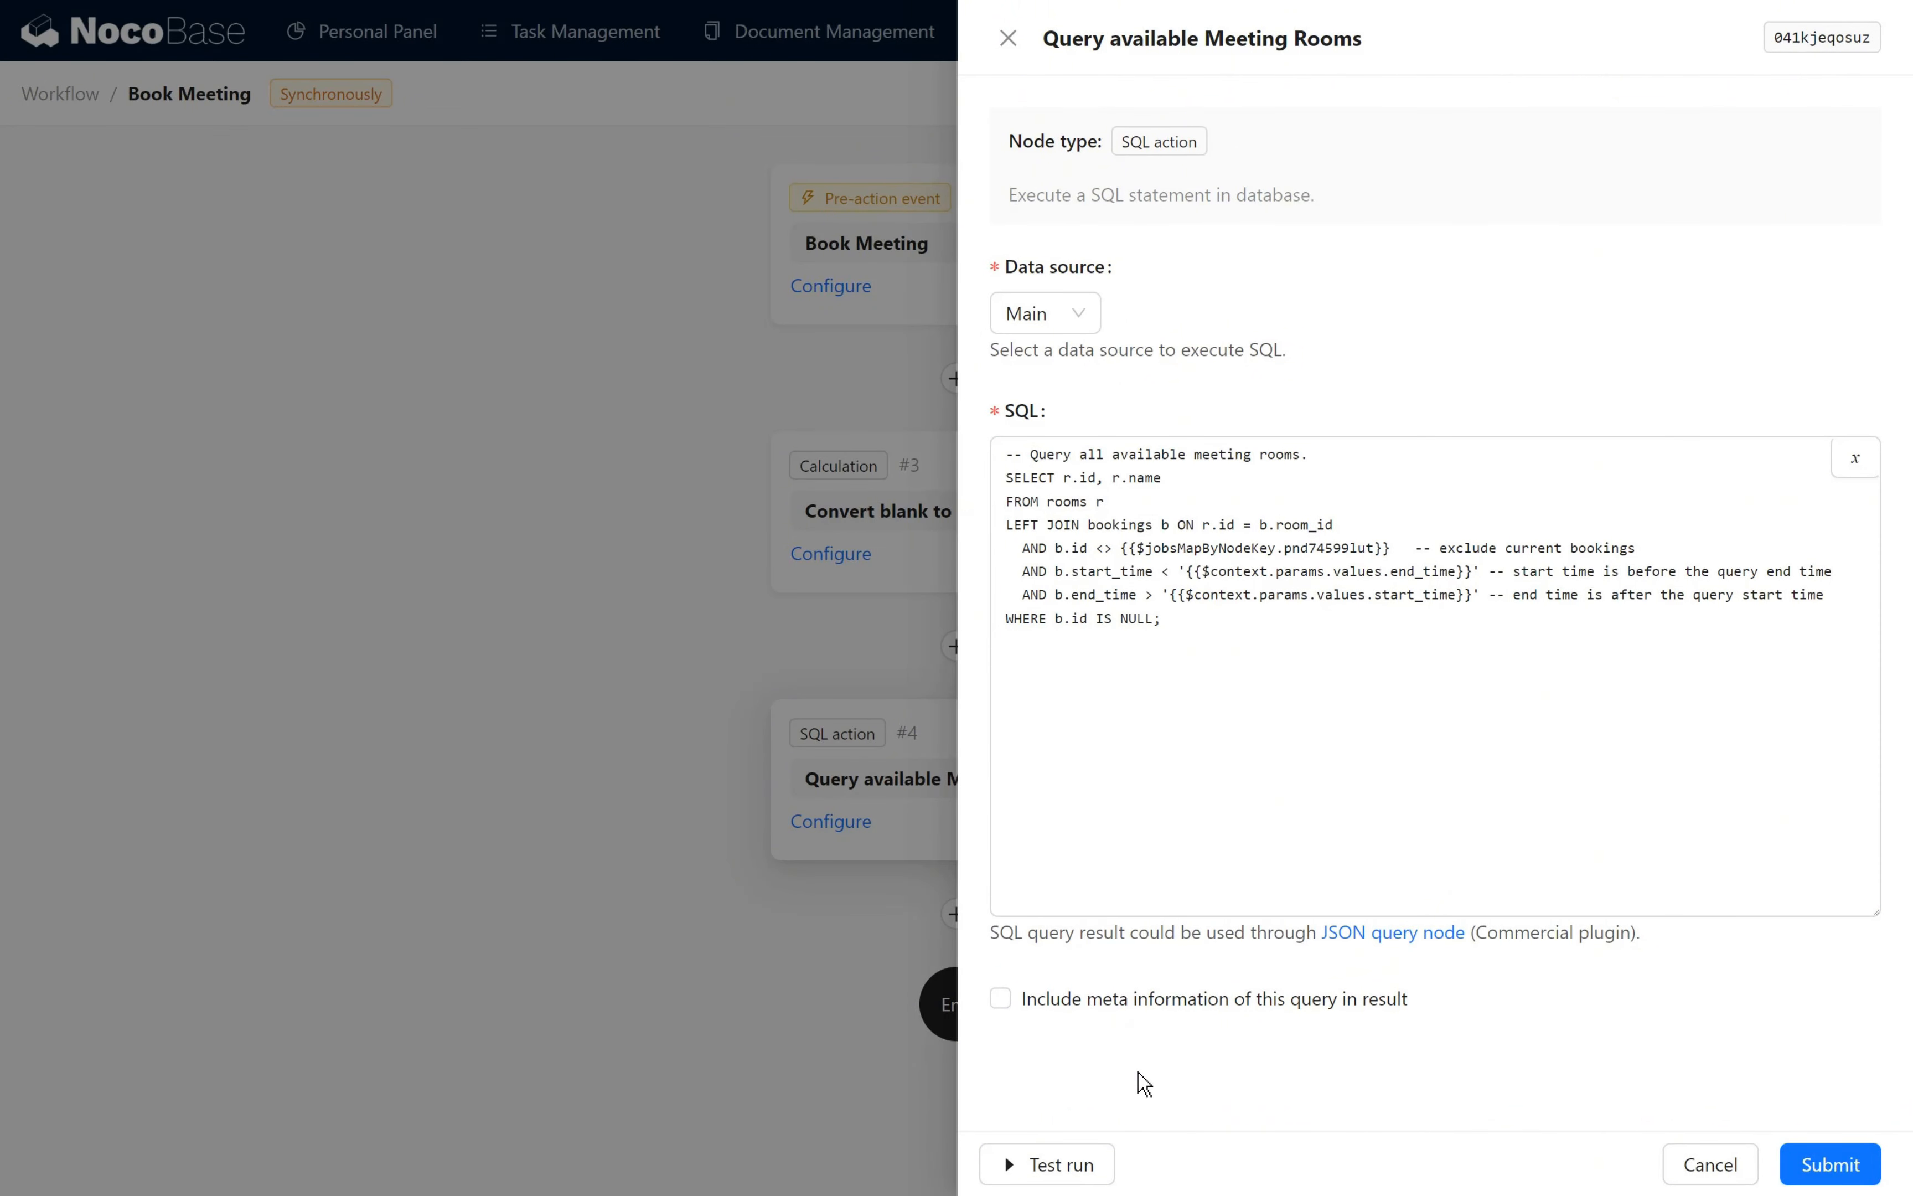
pyautogui.click(1093, 1162)
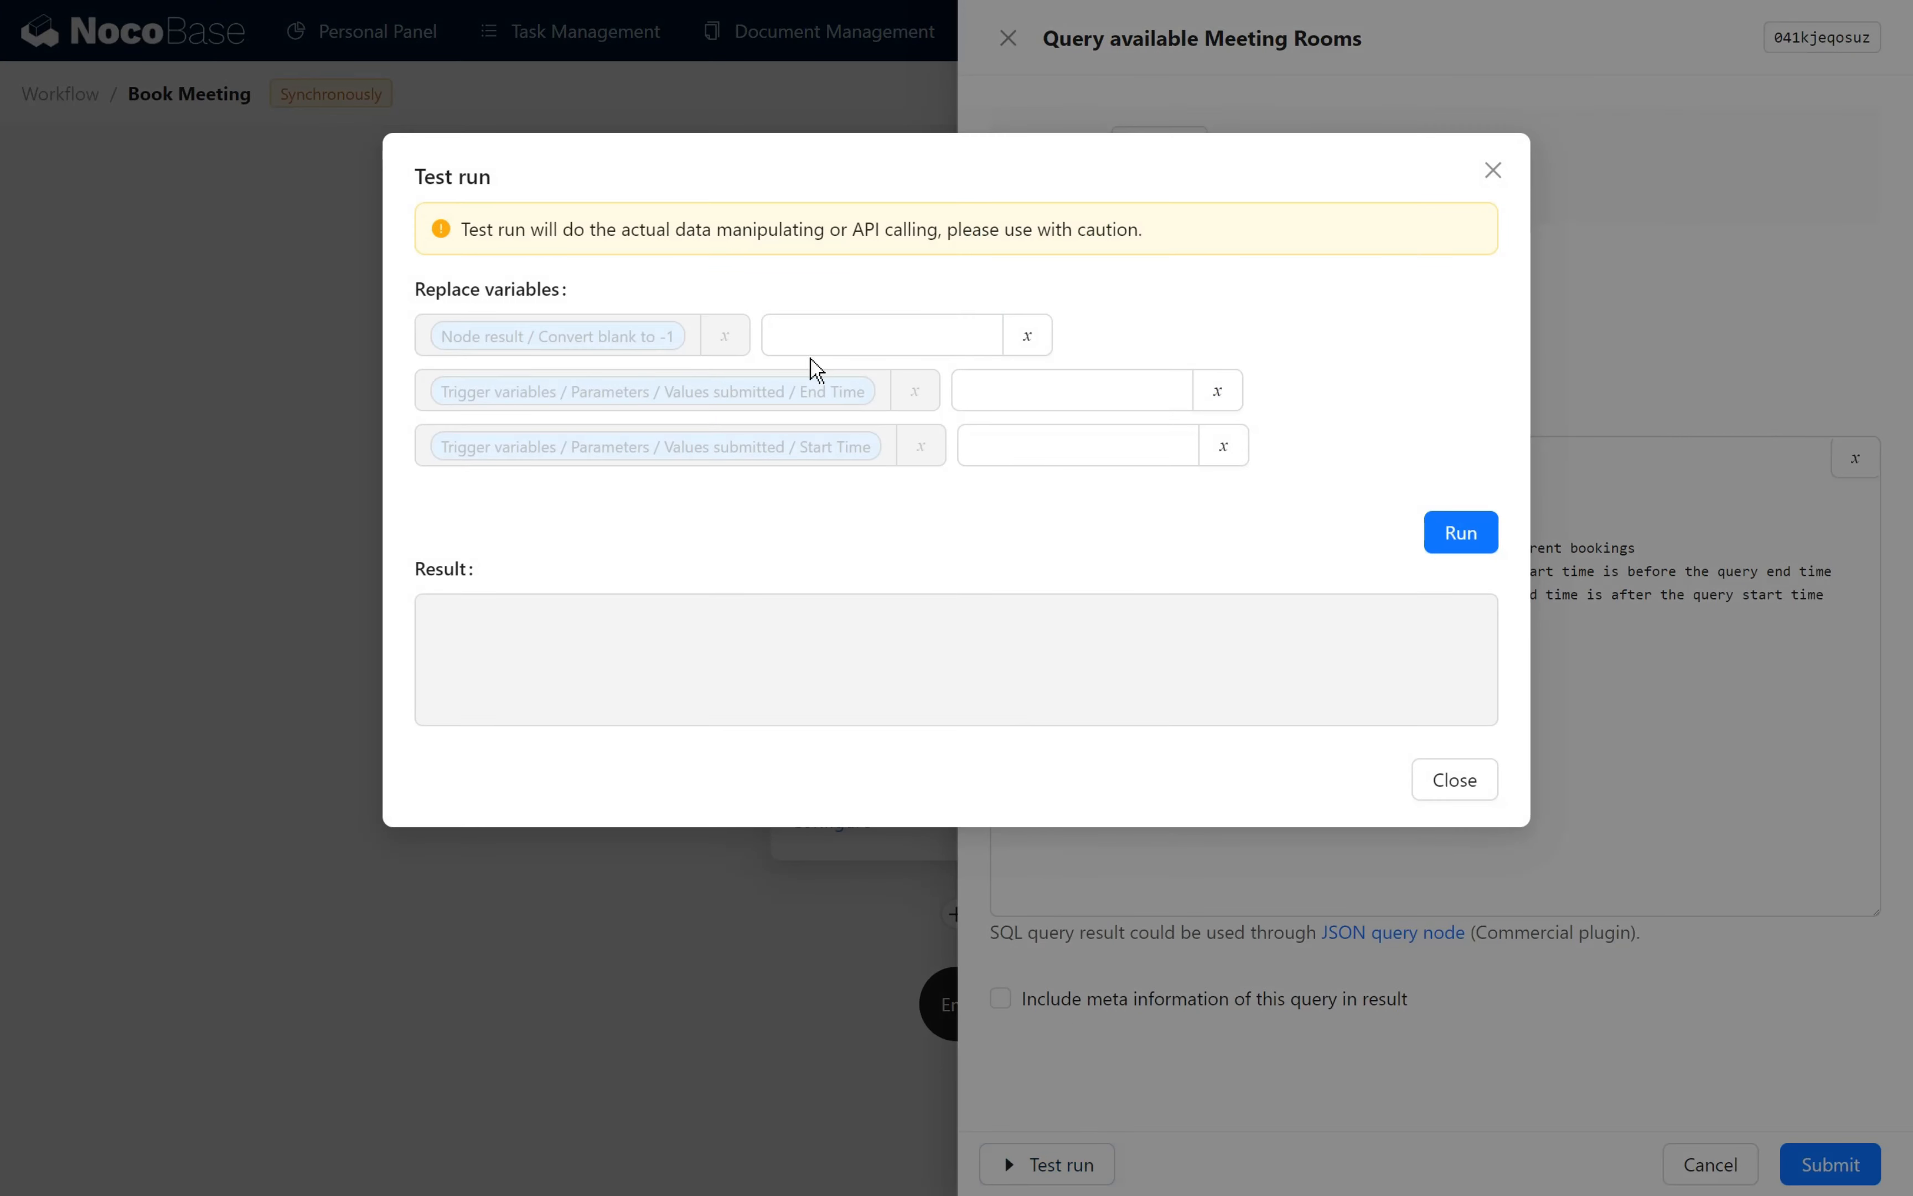
pyautogui.click(812, 349)
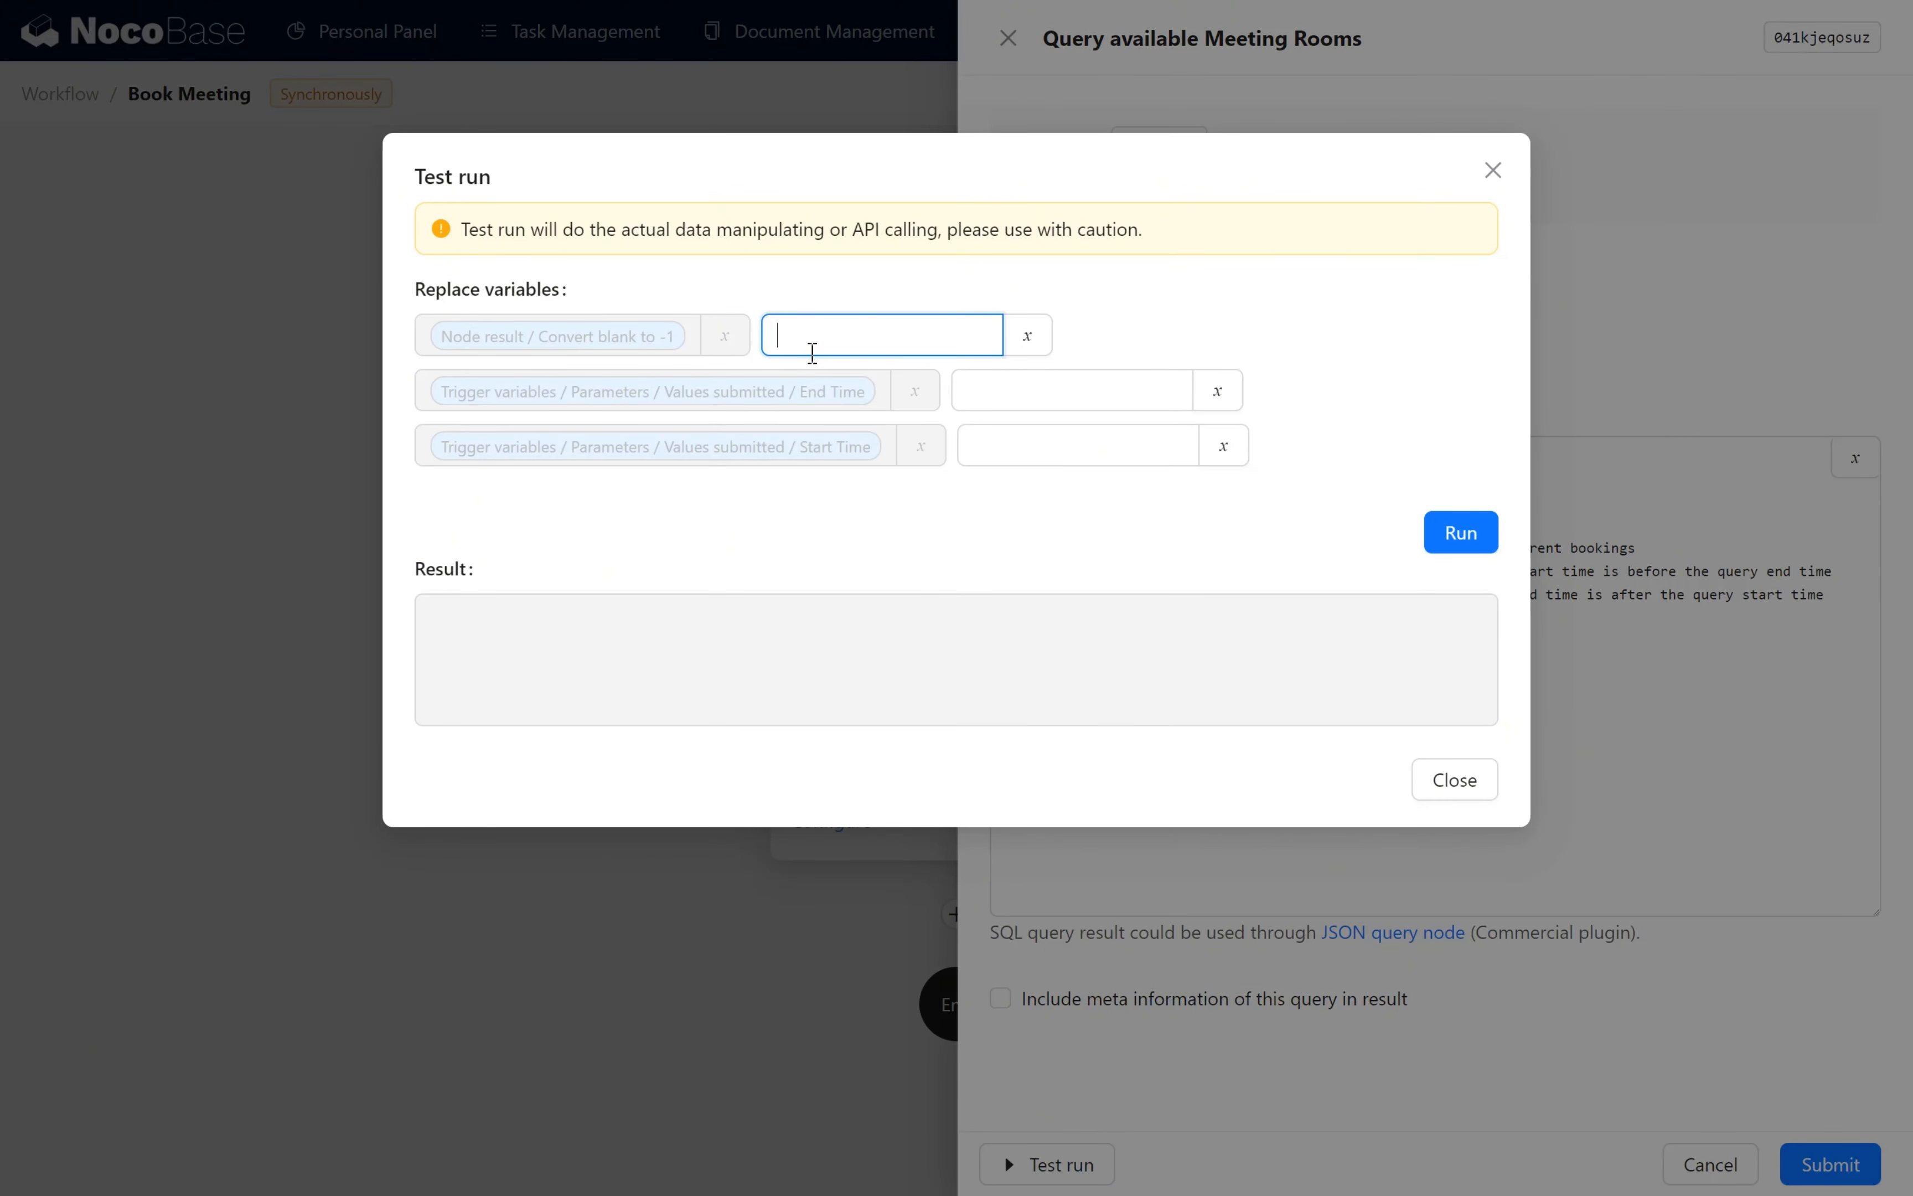
pyautogui.write('-1')
pyautogui.click(818, 301)
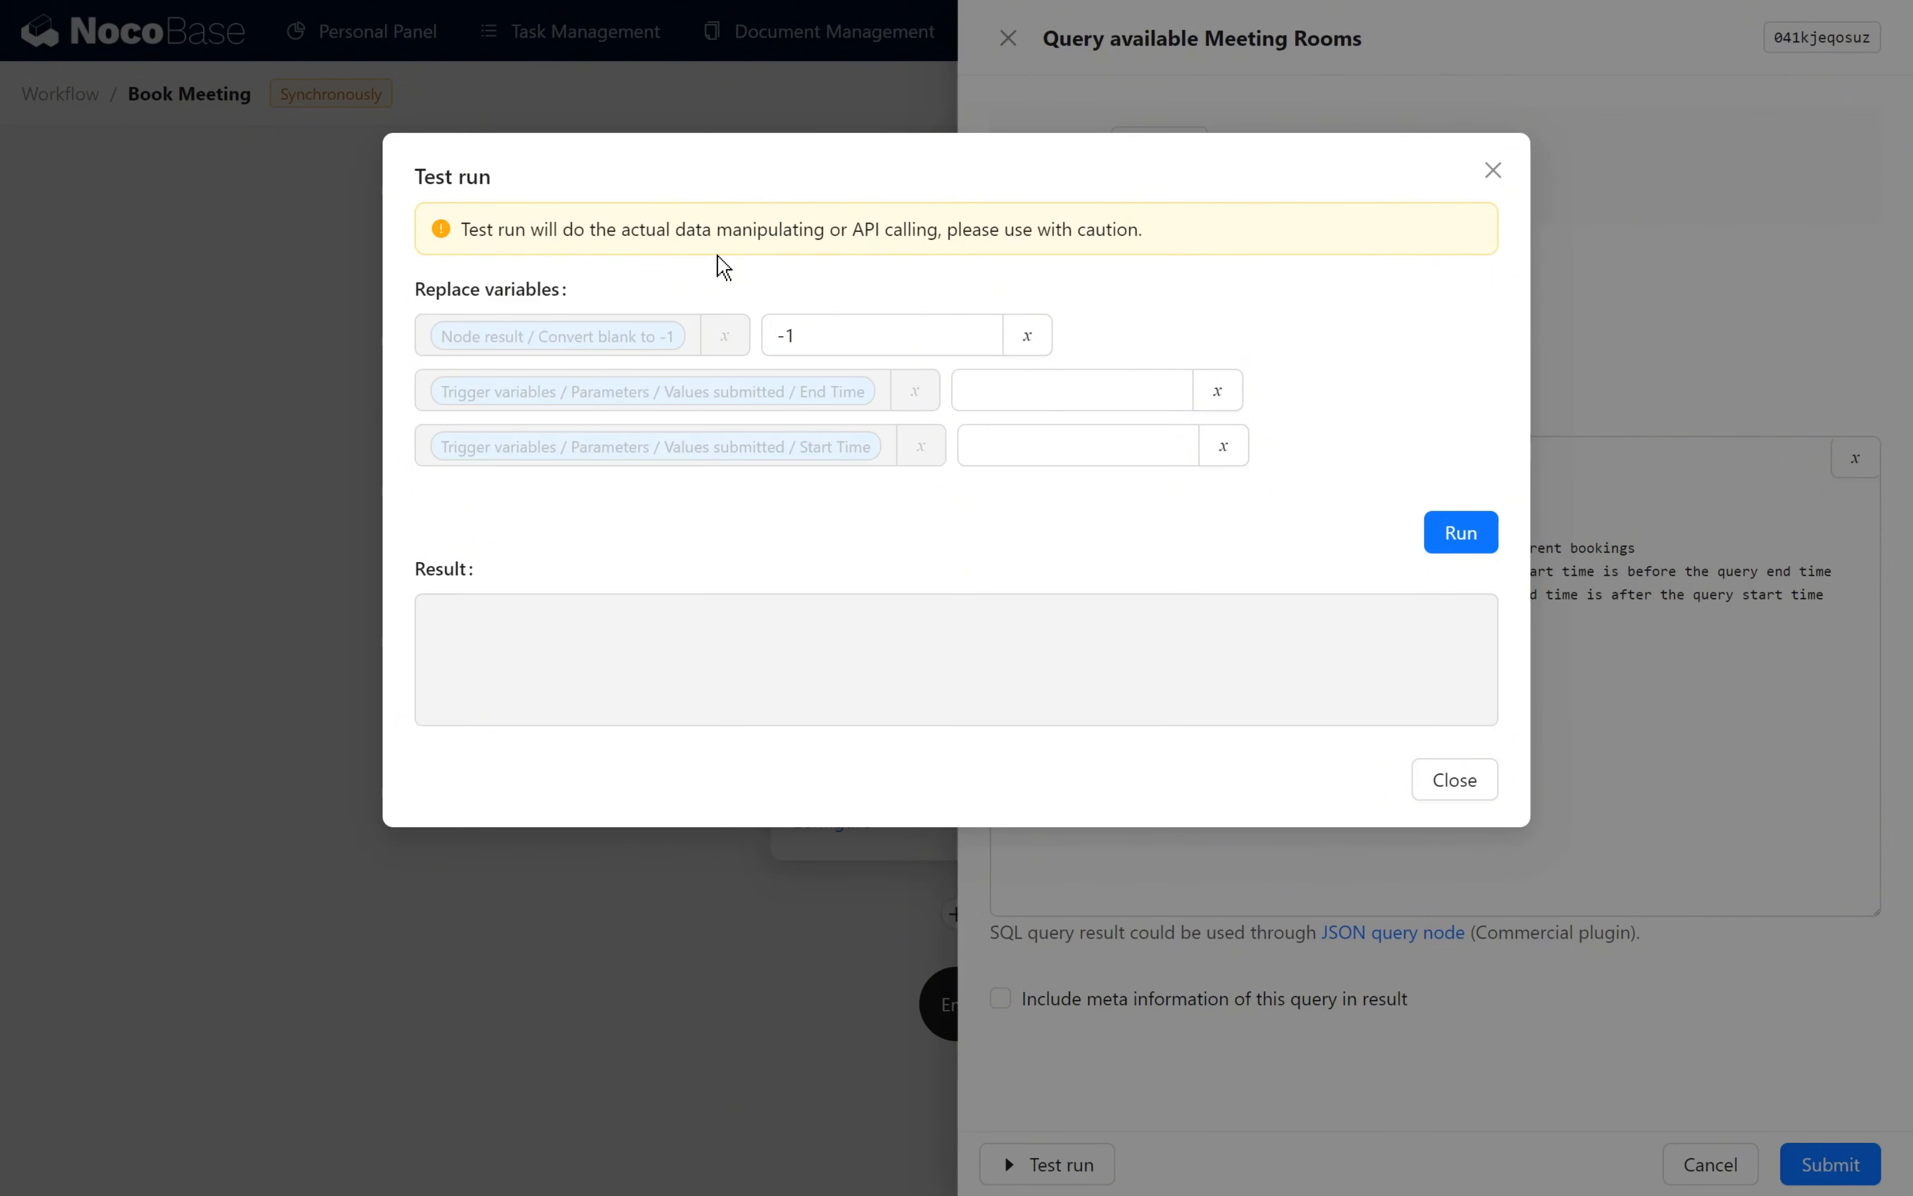
pyautogui.click(1006, 394)
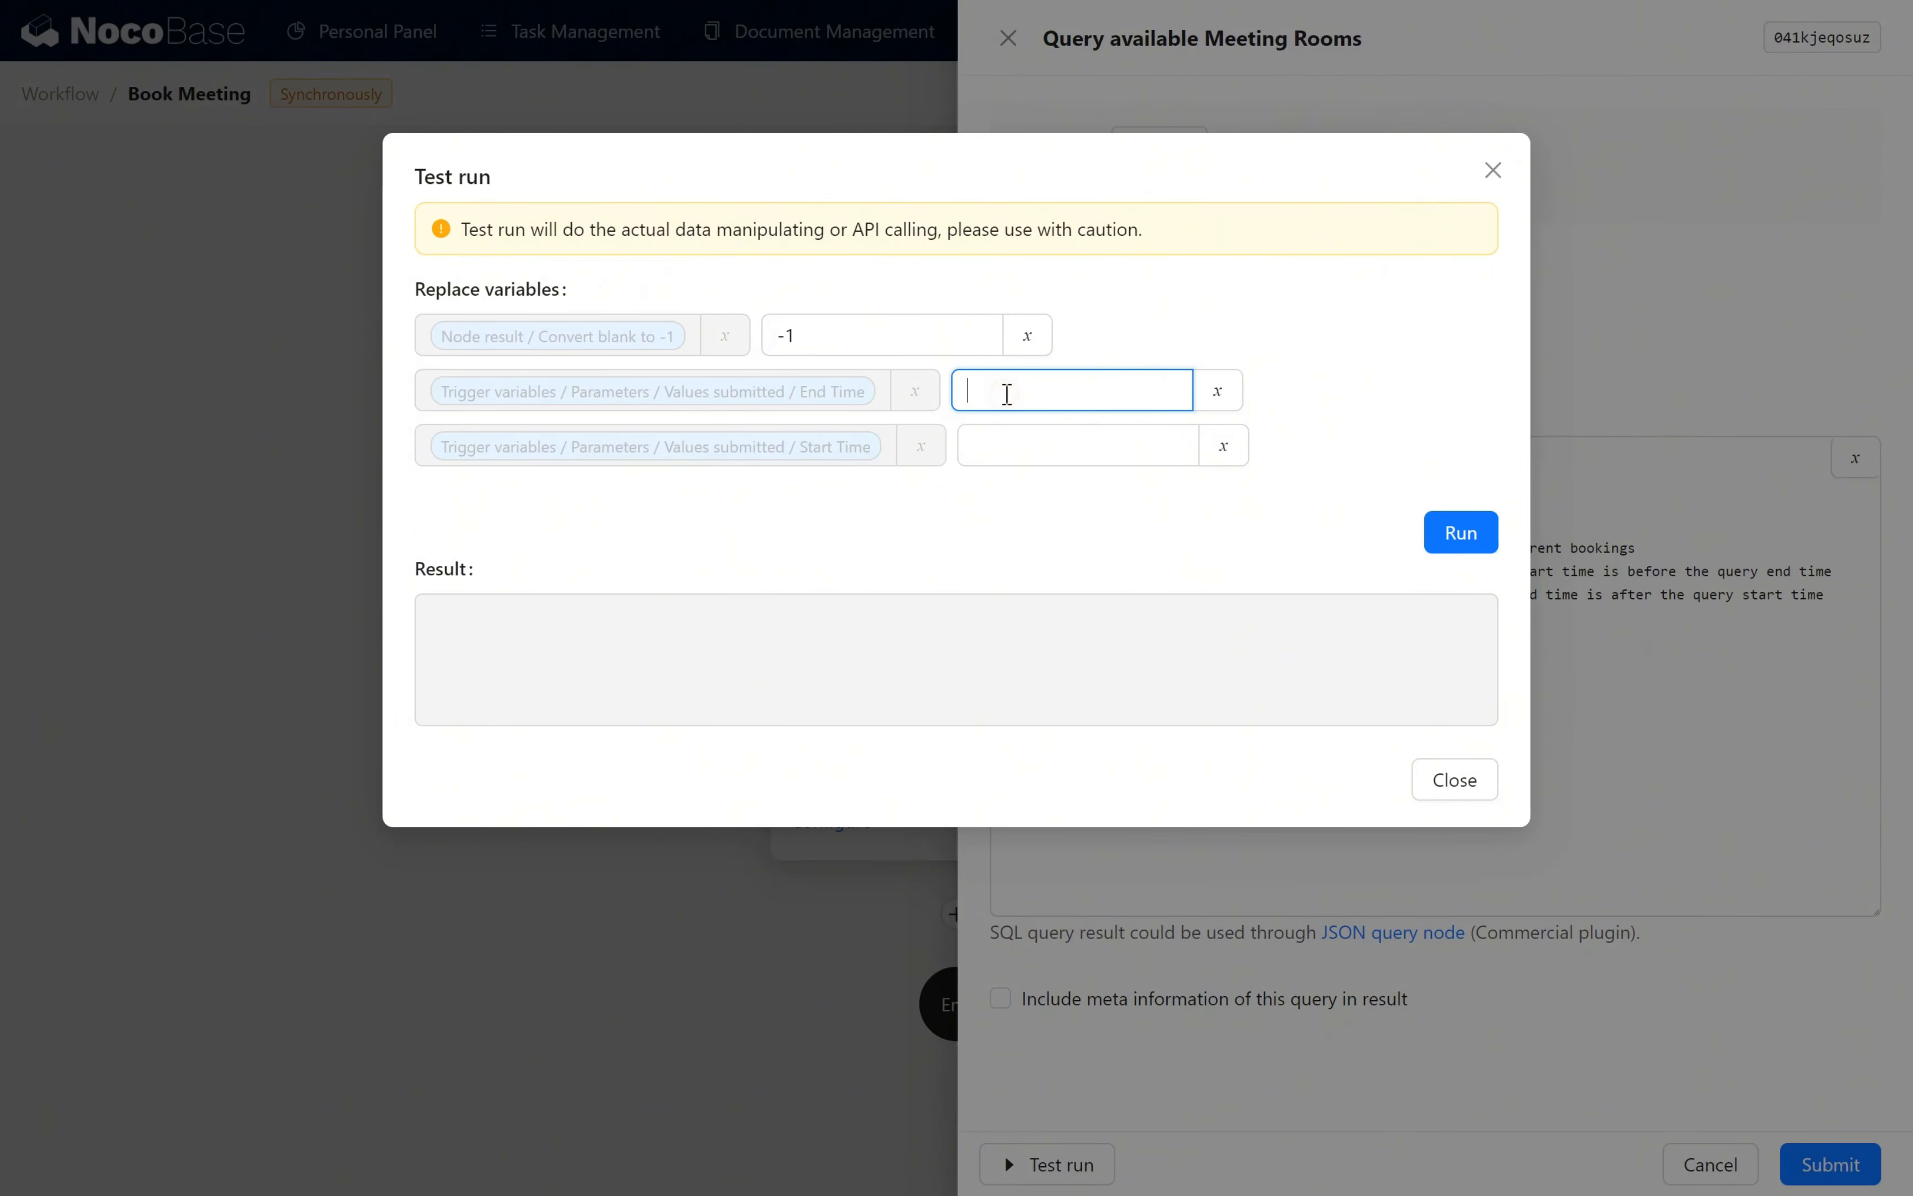
pyautogui.click(1217, 390)
pyautogui.click(1423, 563)
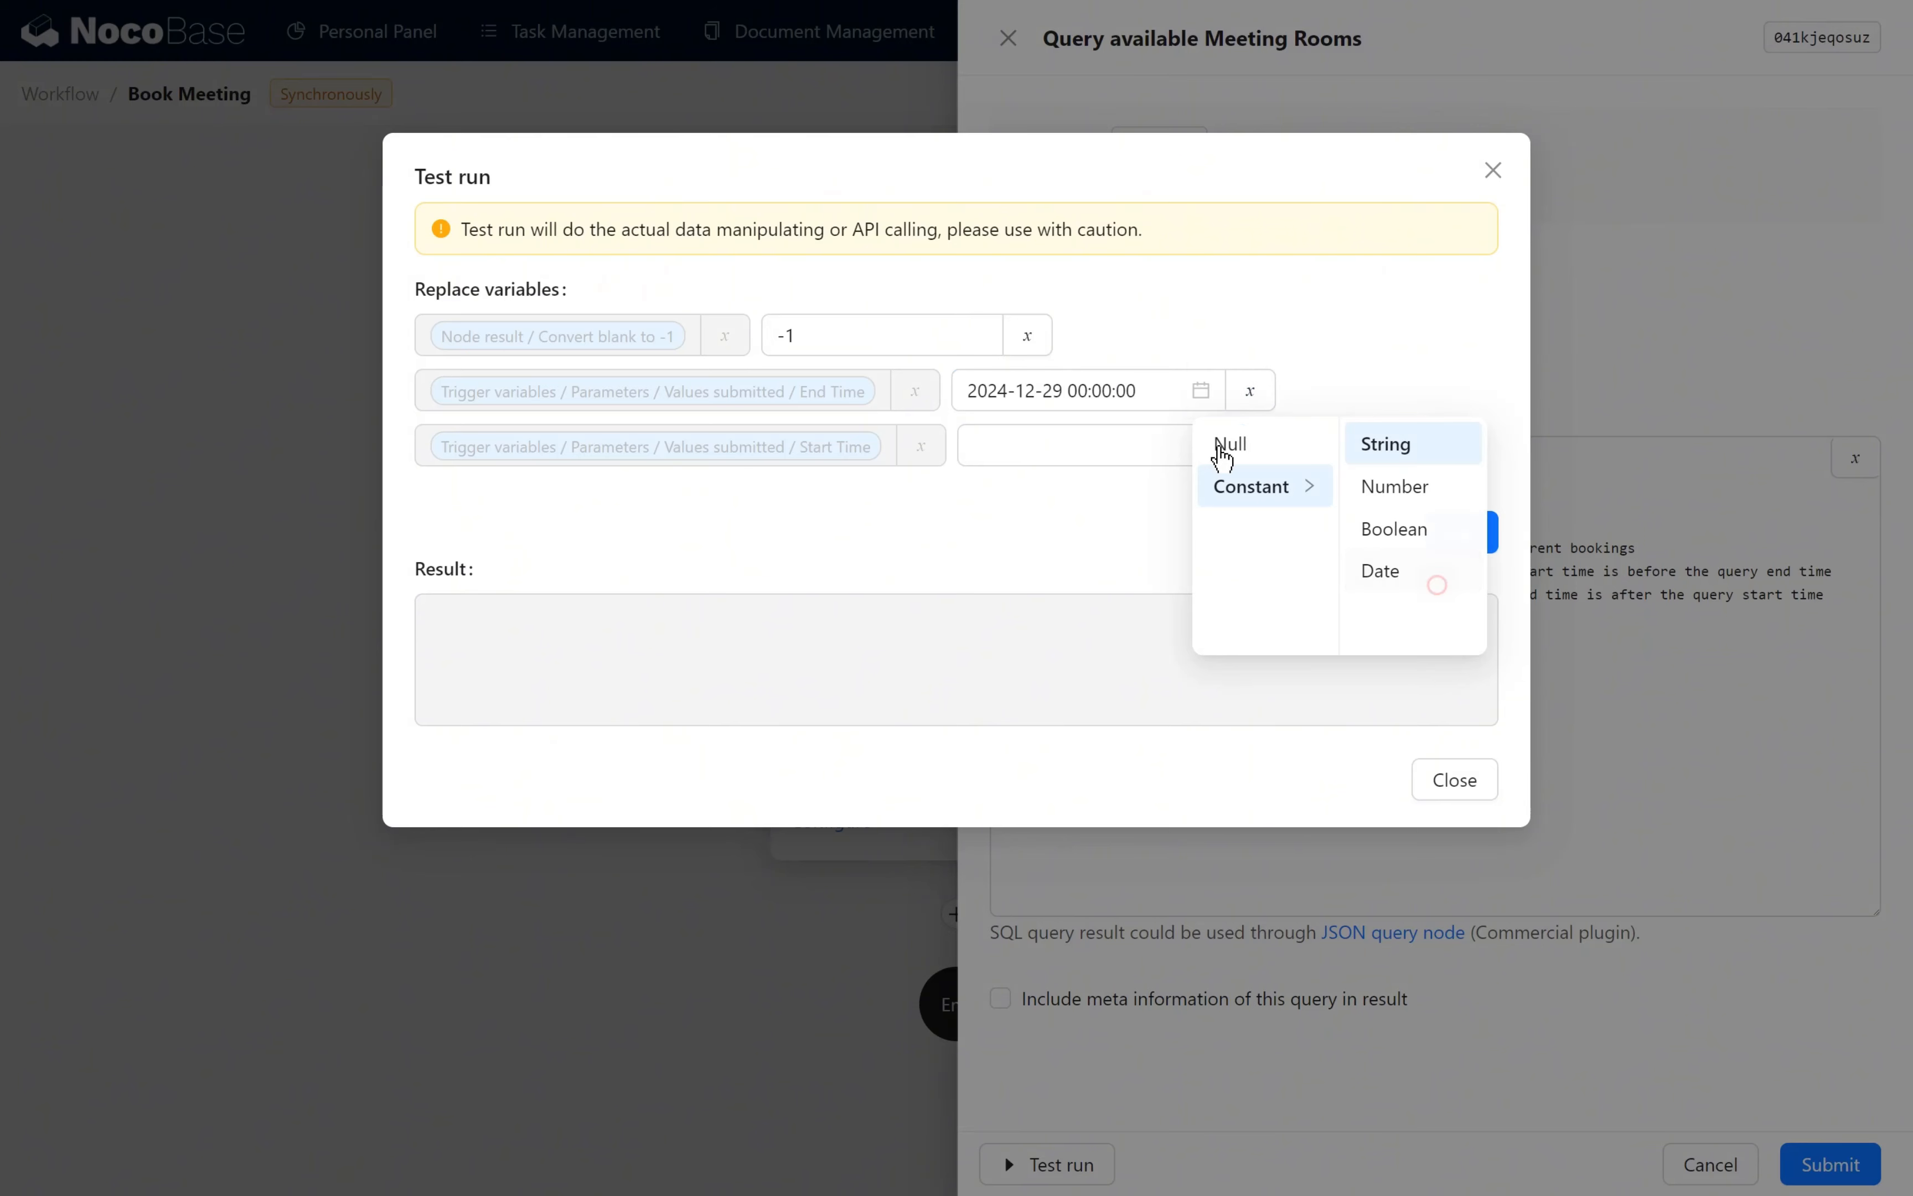
pyautogui.click(1223, 445)
pyautogui.click(1395, 620)
pyautogui.click(1453, 546)
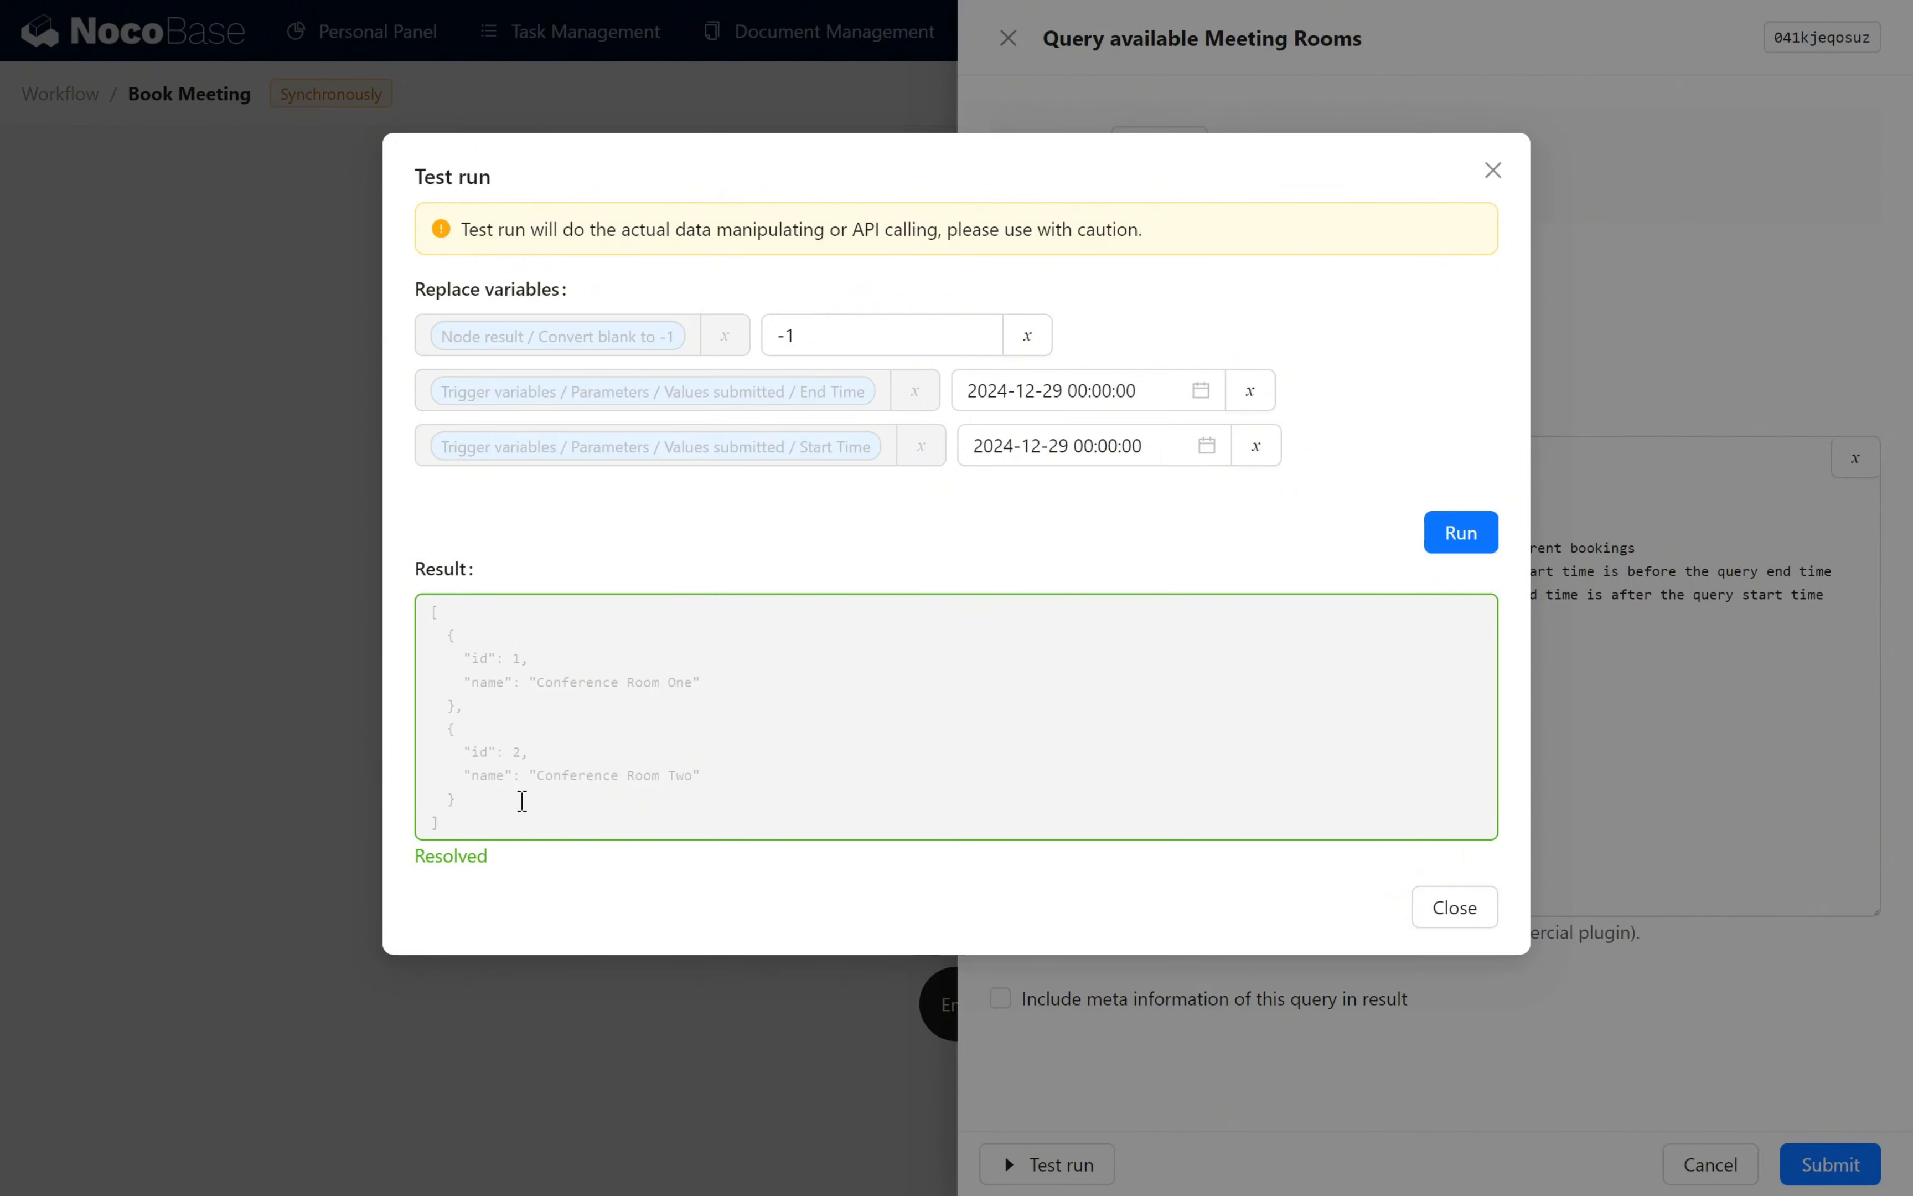
pyautogui.click(1443, 910)
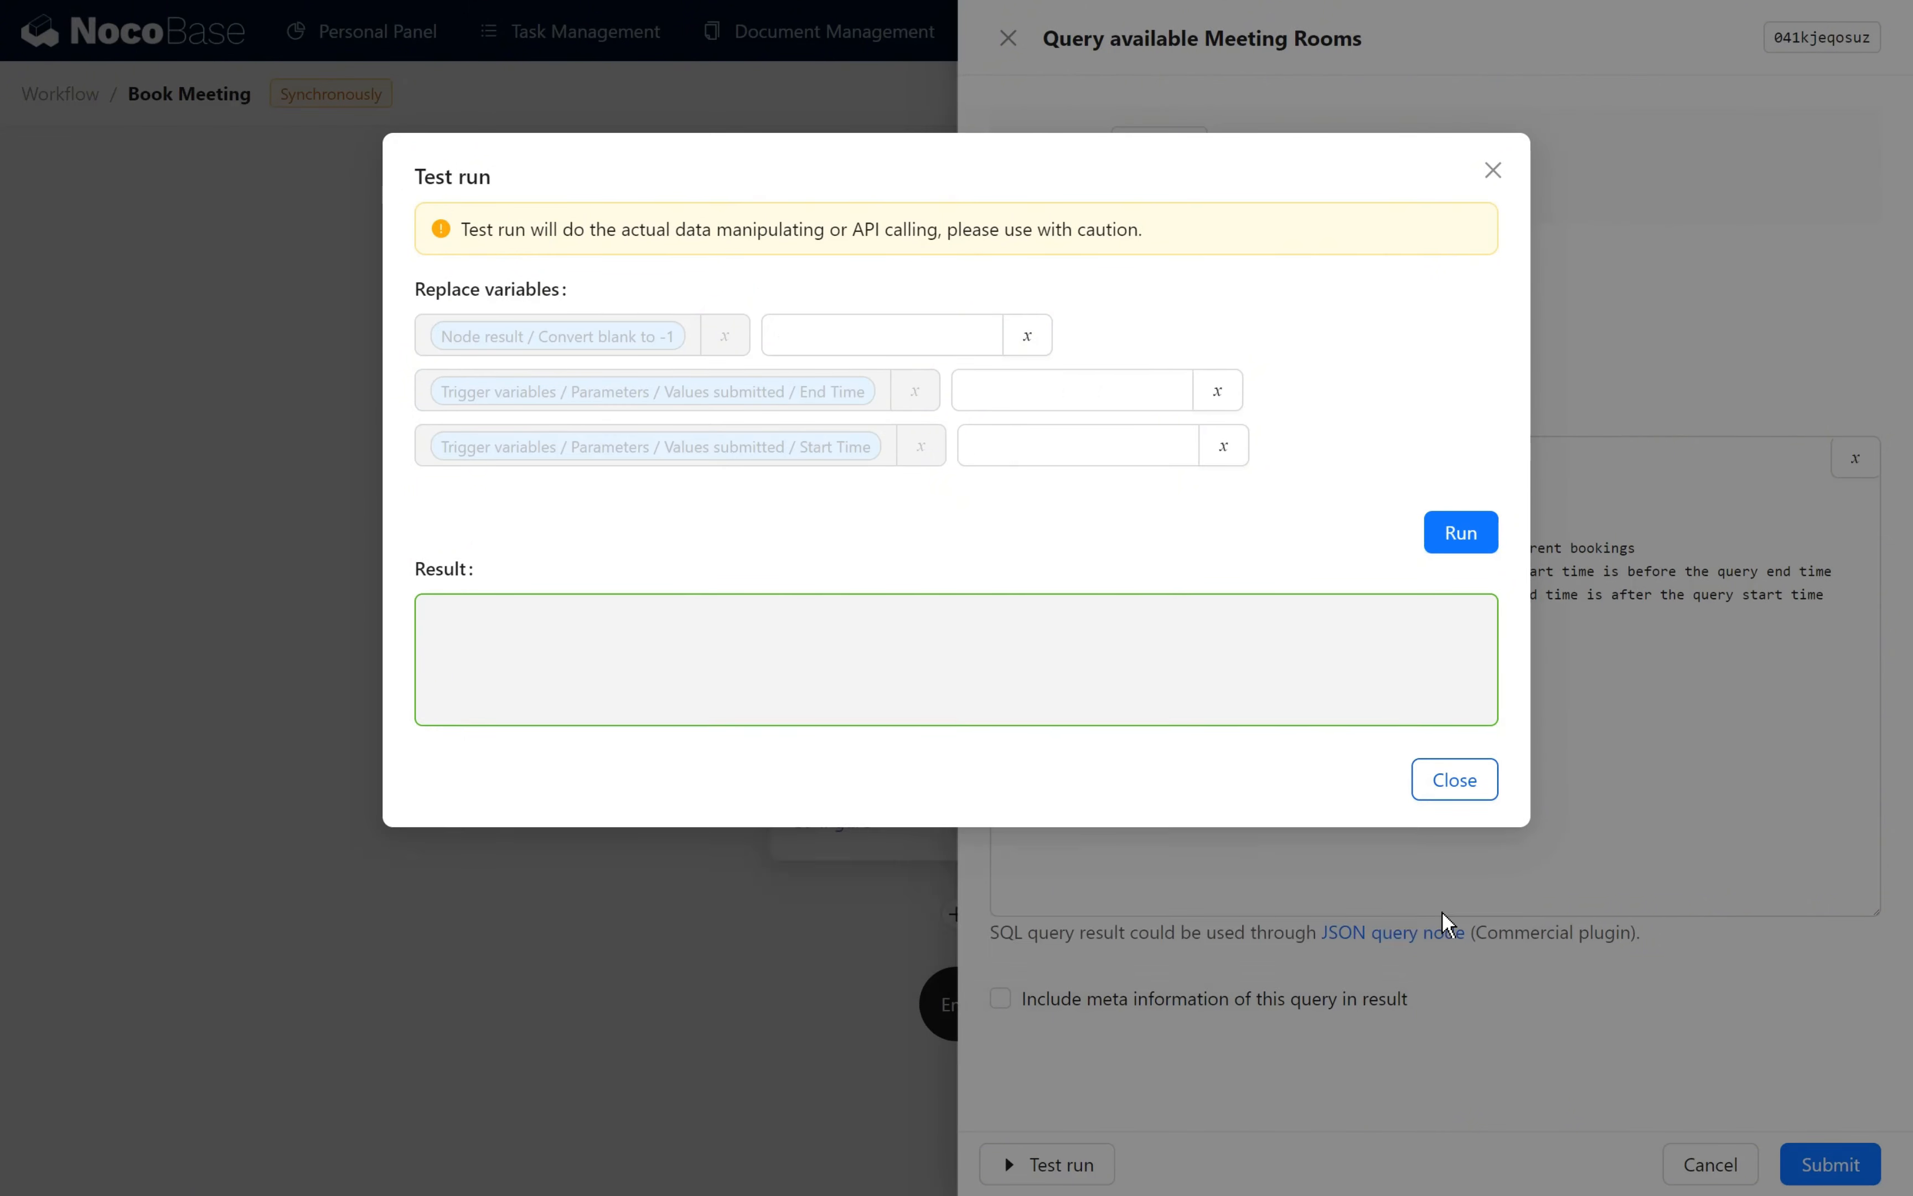
# - Save the room query node, then find and enable the Workflow: JSON query node plugin
pyautogui.click(1834, 1164)
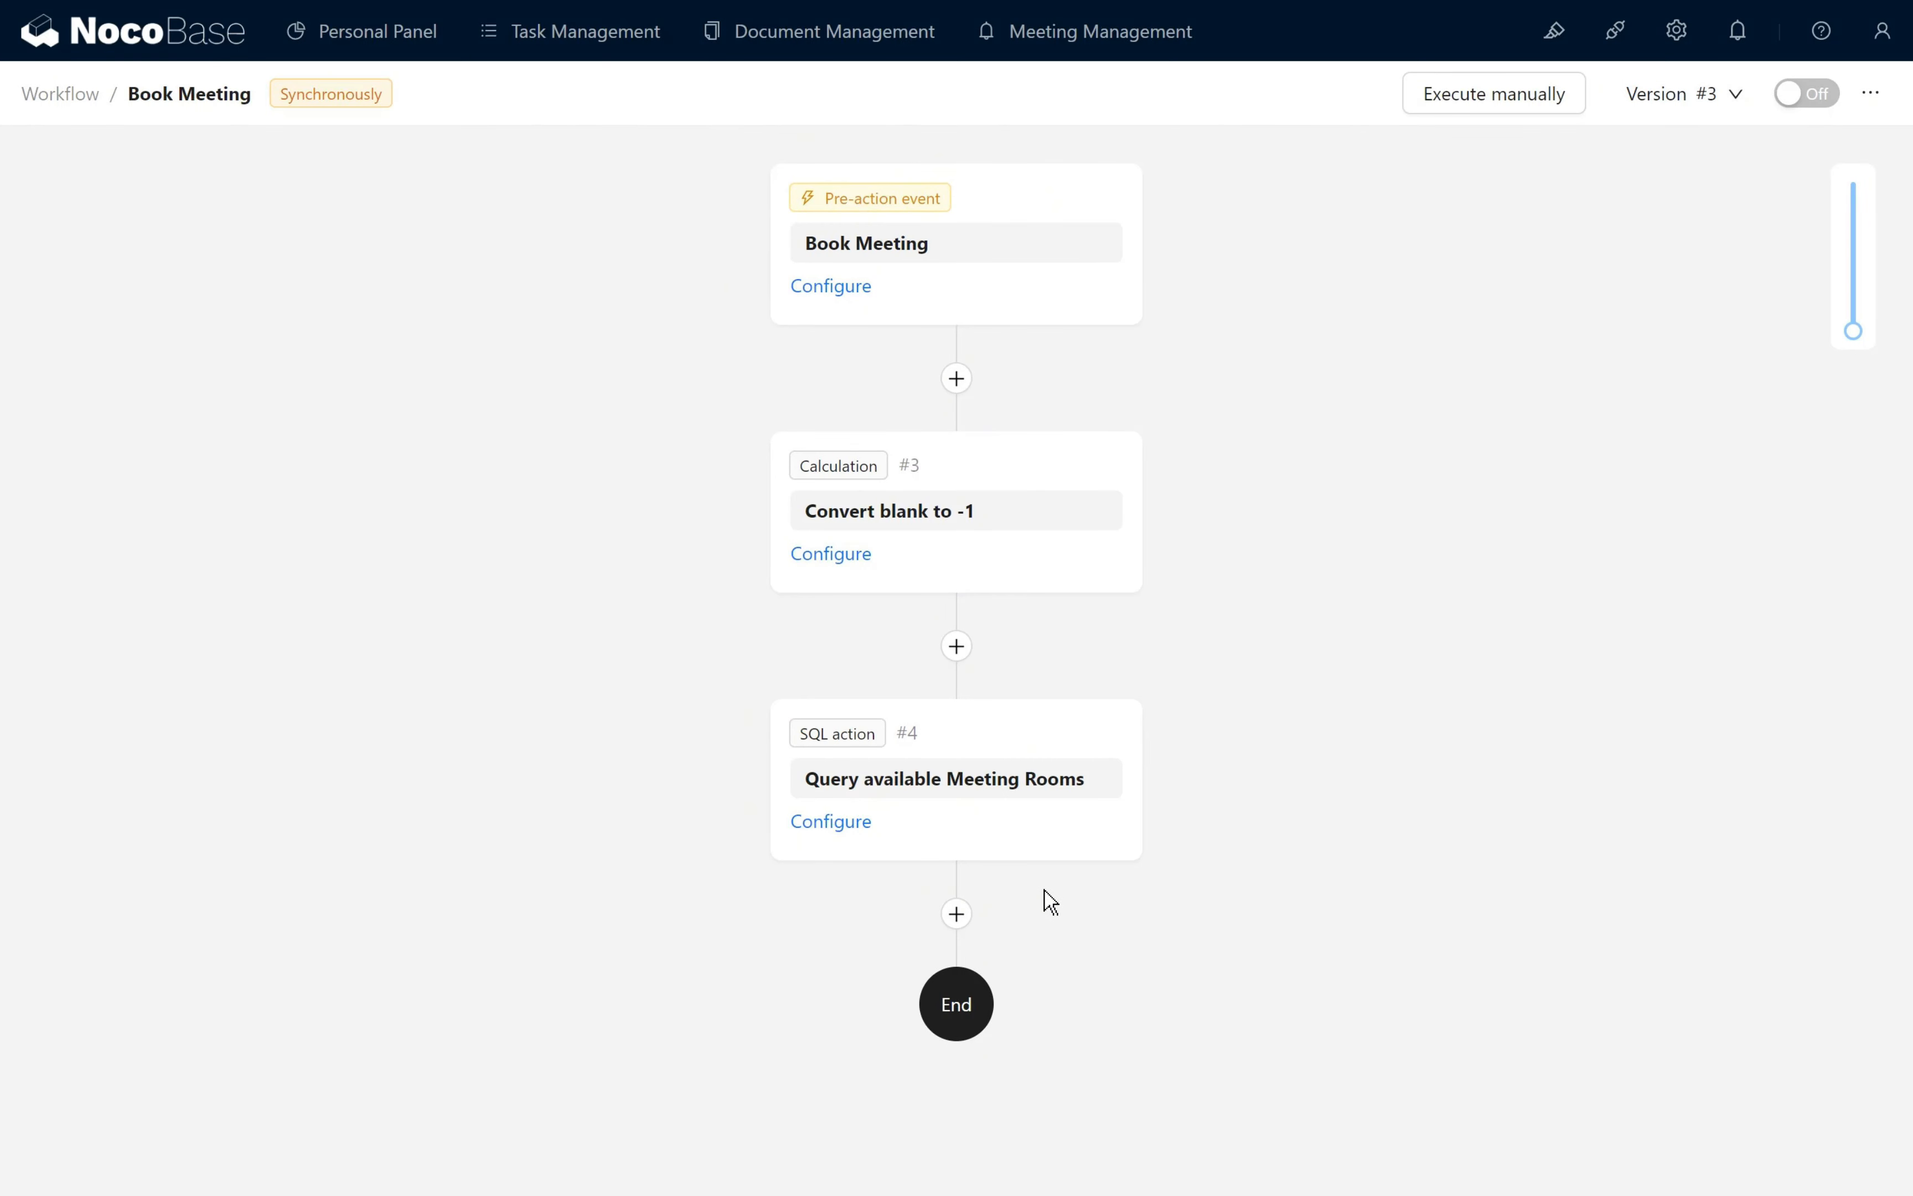
pyautogui.click(1614, 33)
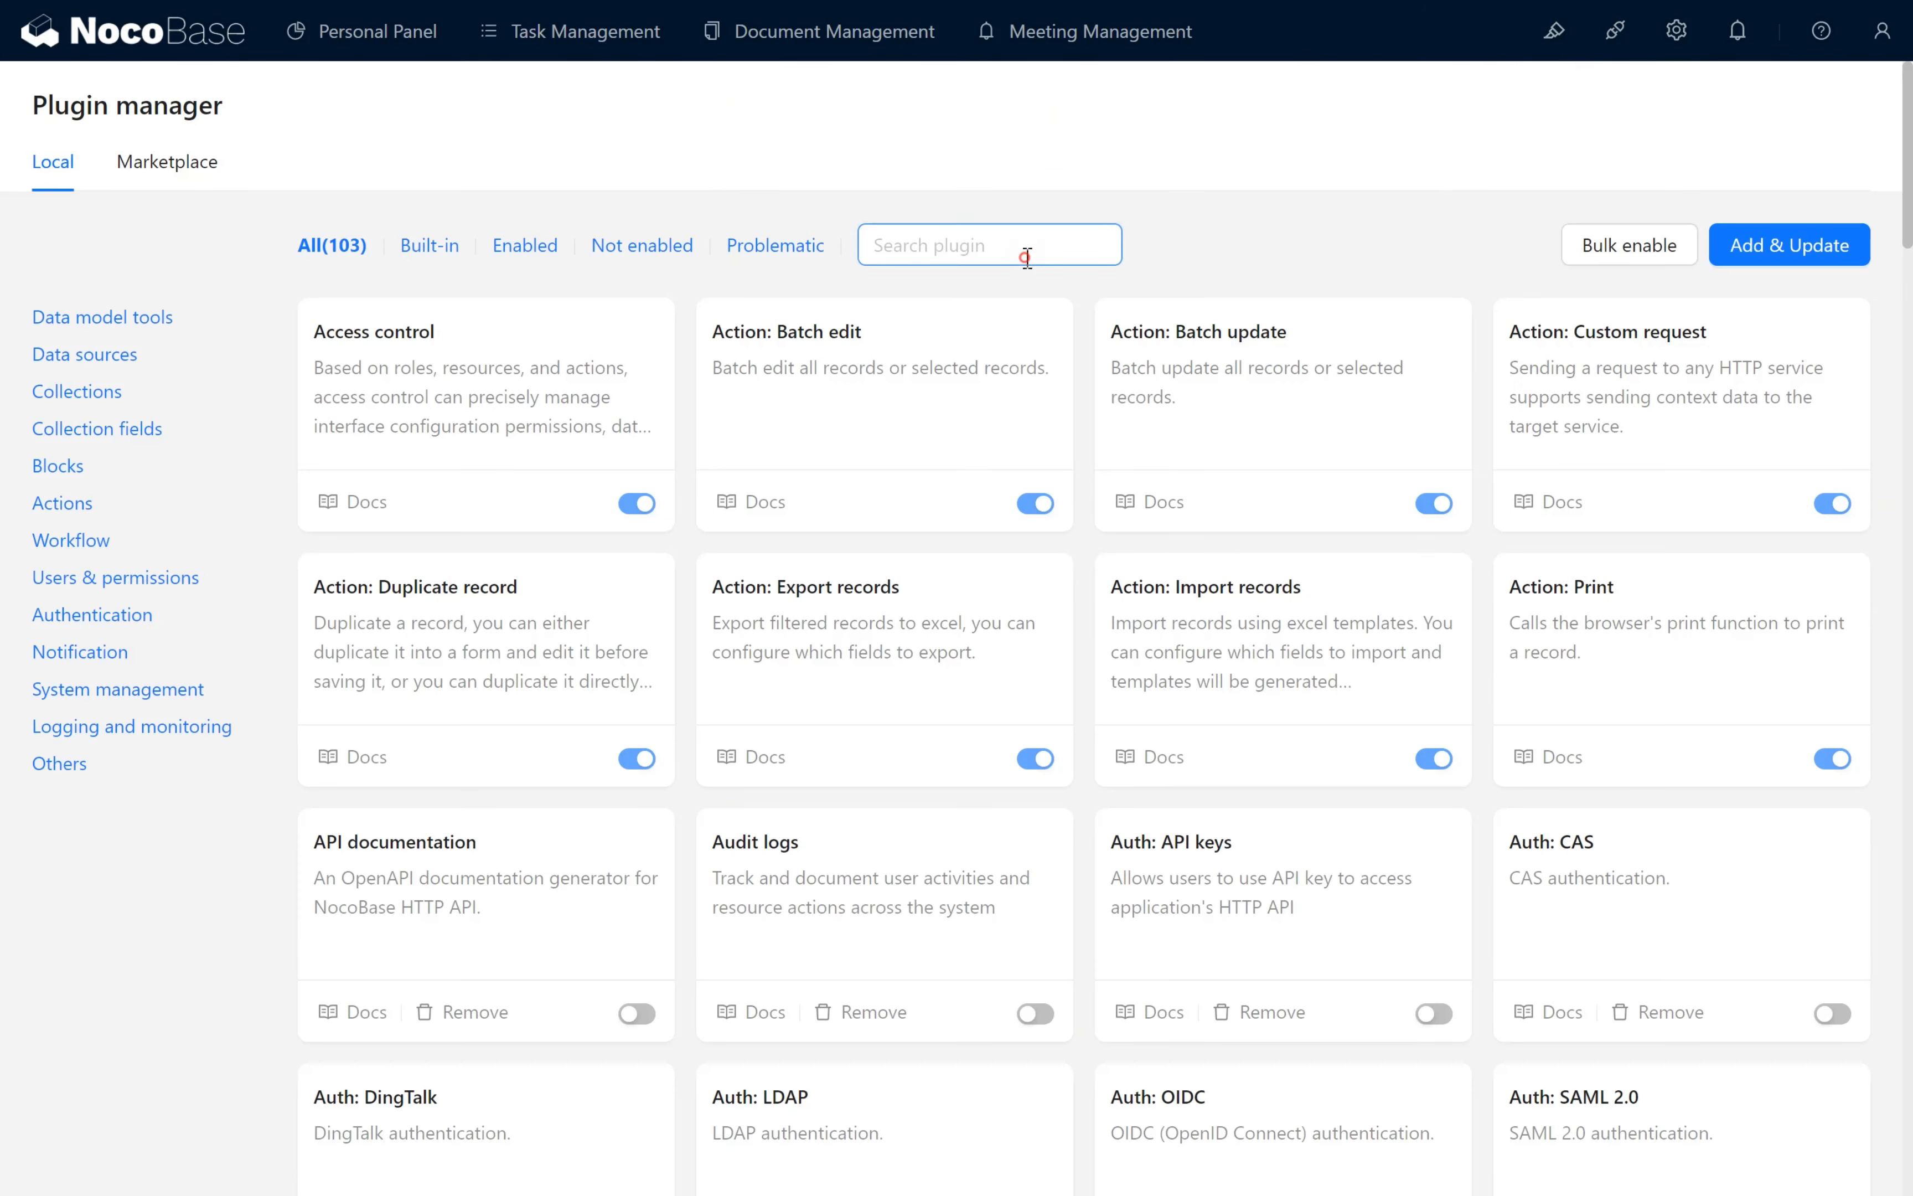
pyautogui.click(1024, 255)
pyautogui.write('Json')
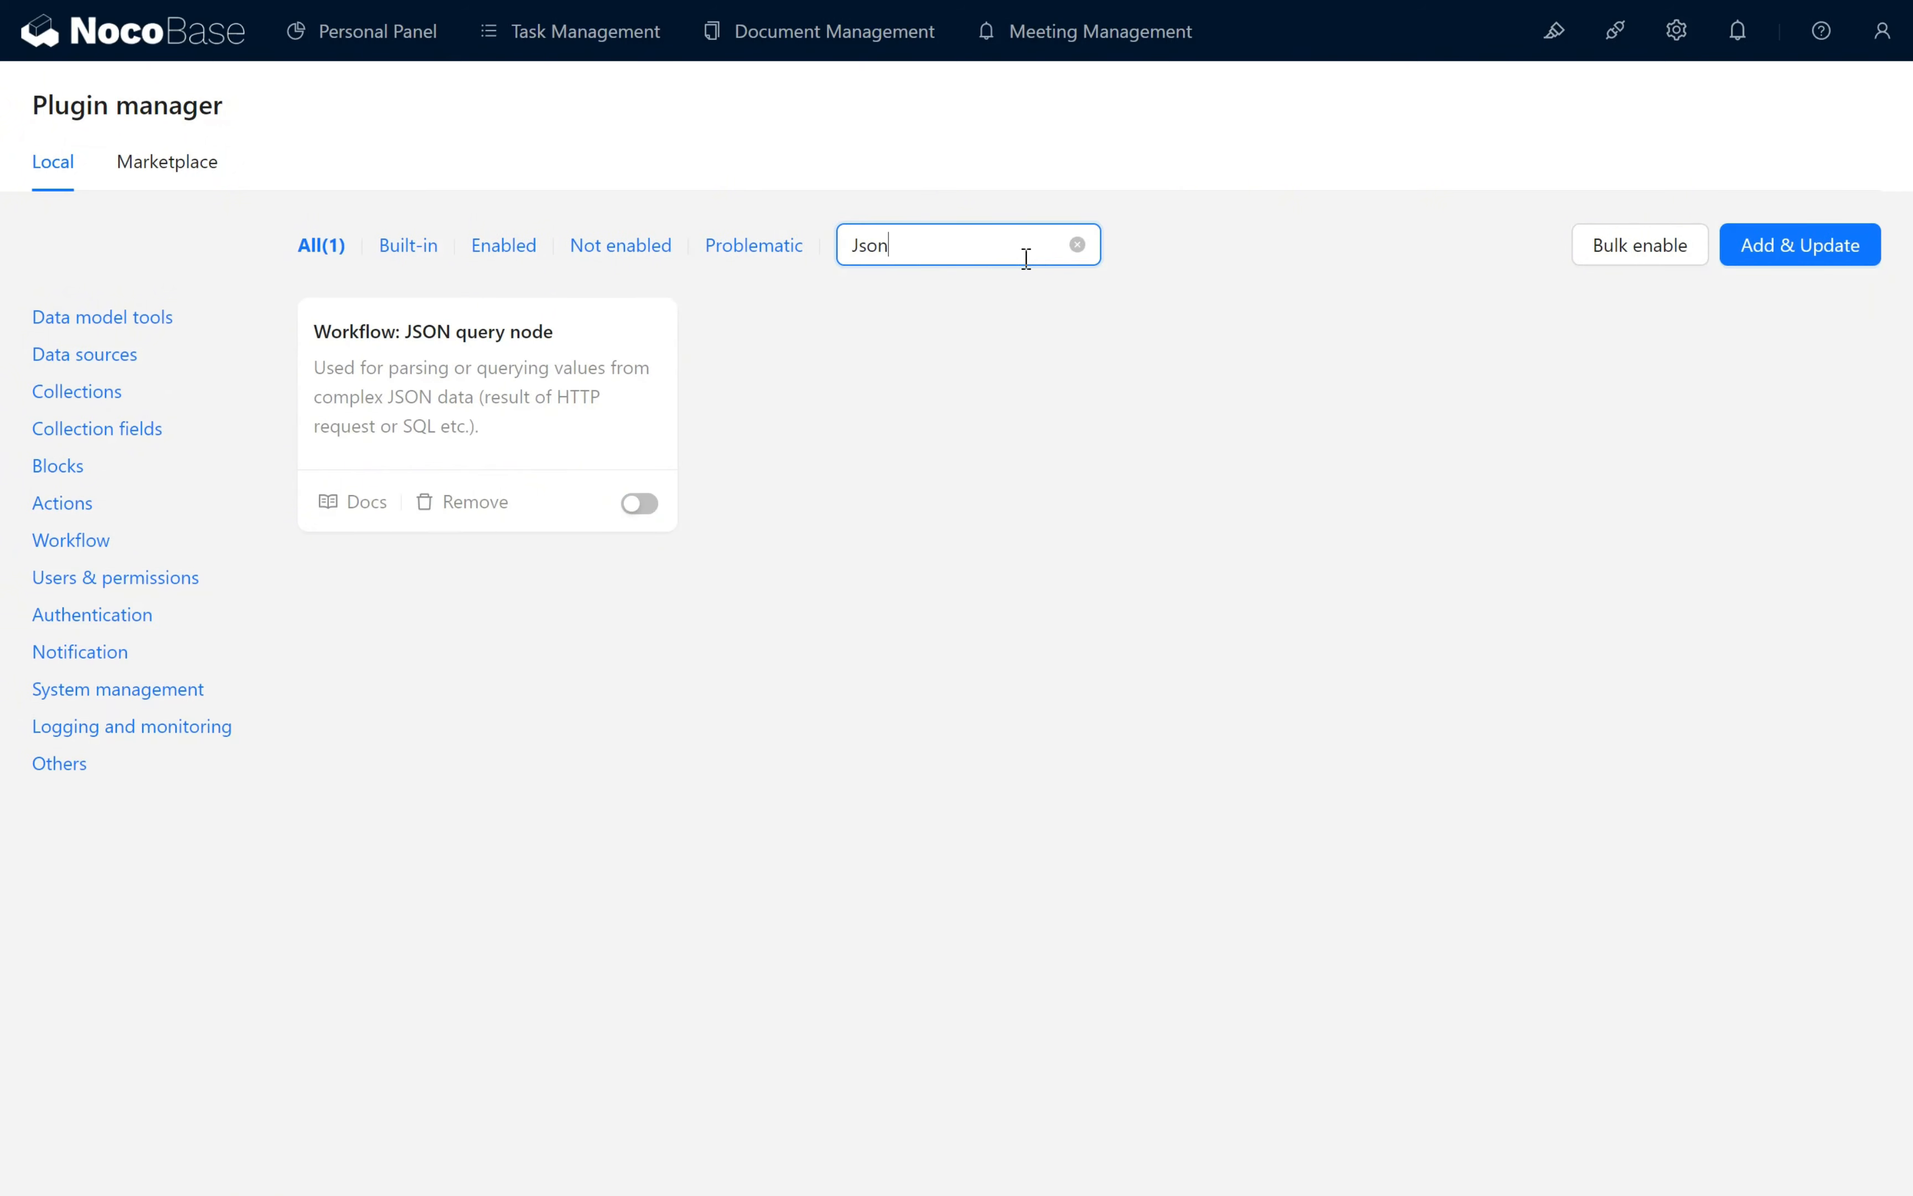
pyautogui.click(653, 506)
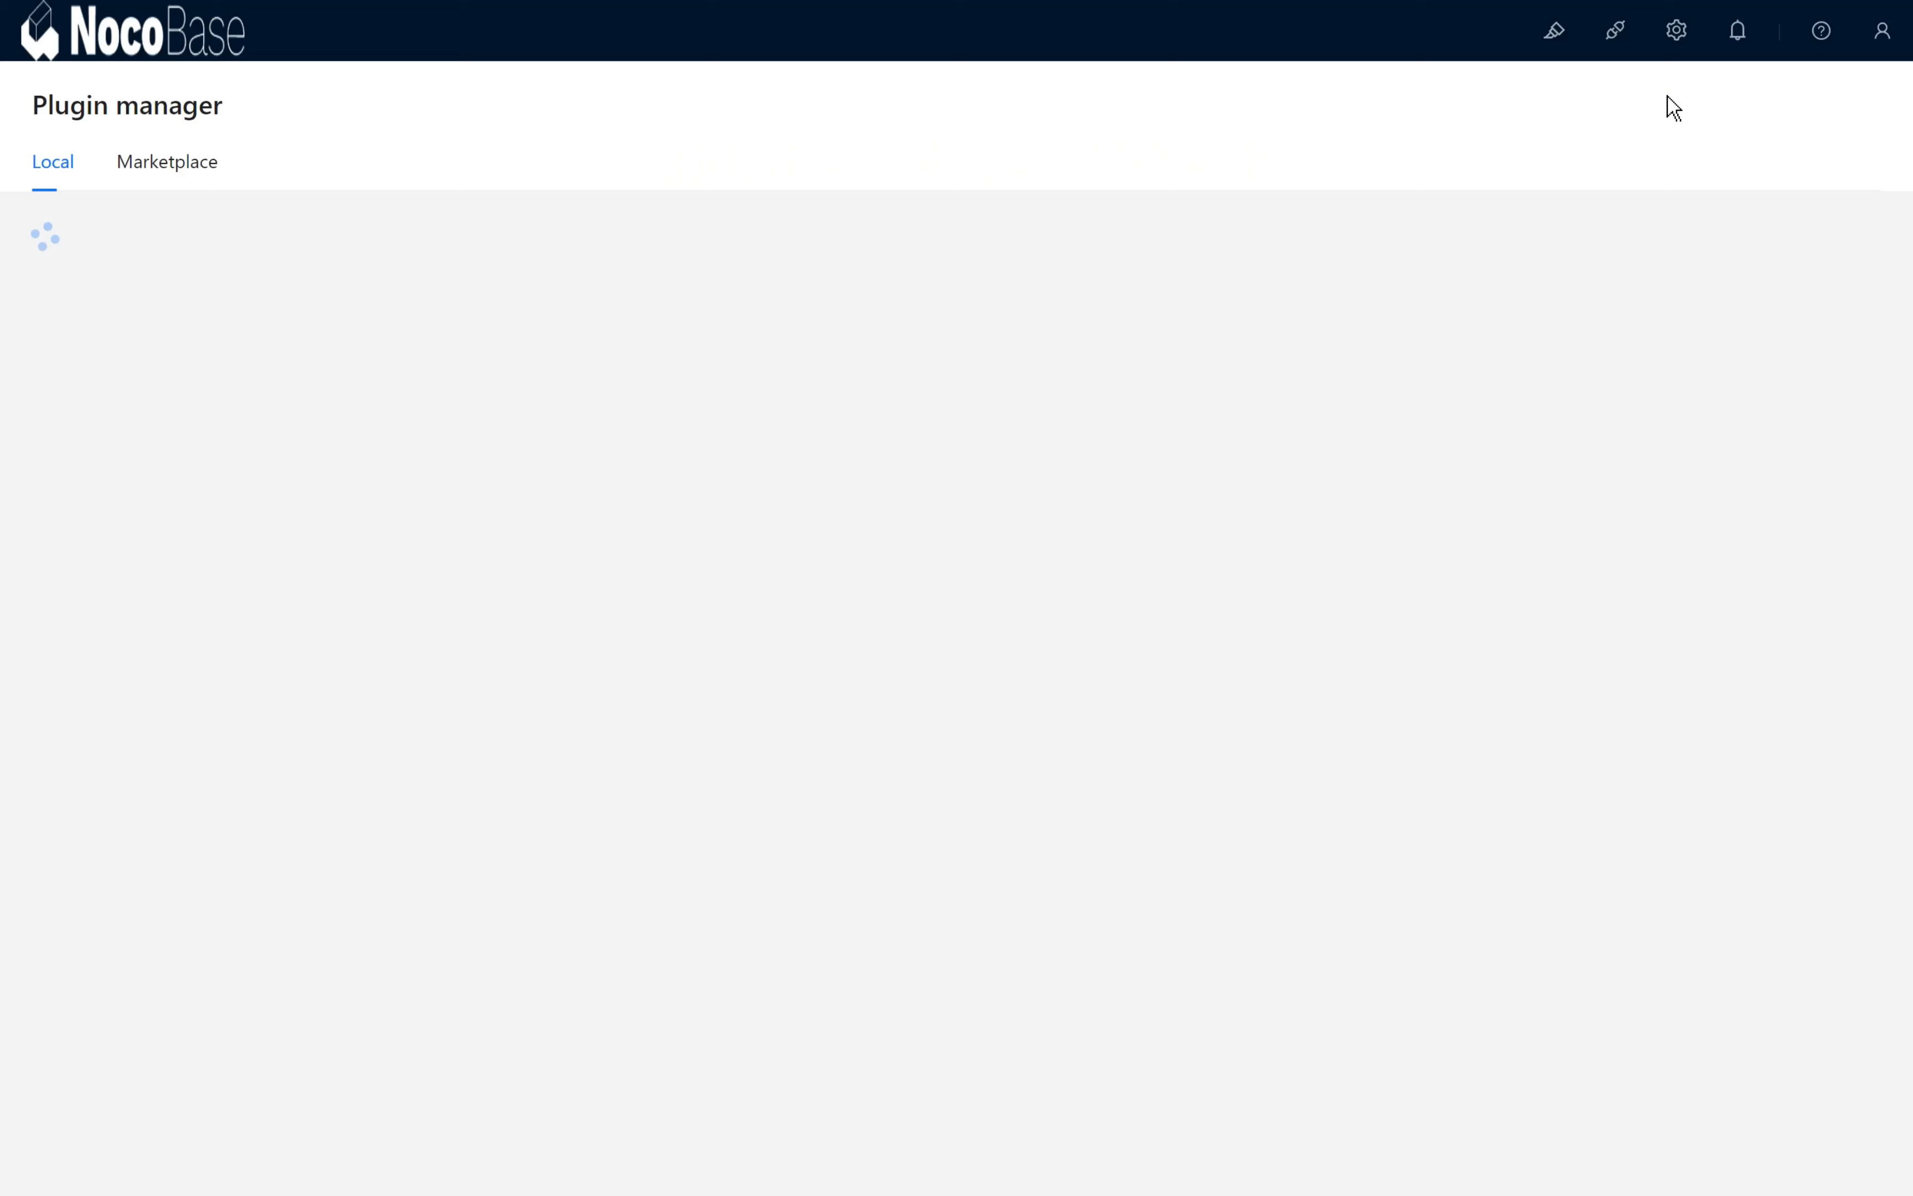
# - Add a JSON query node named Analyze Room Name after Query available Meeting Rooms in the Book Meeting workflow
pyautogui.moveTo(1676, 30)
pyautogui.click(1733, 602)
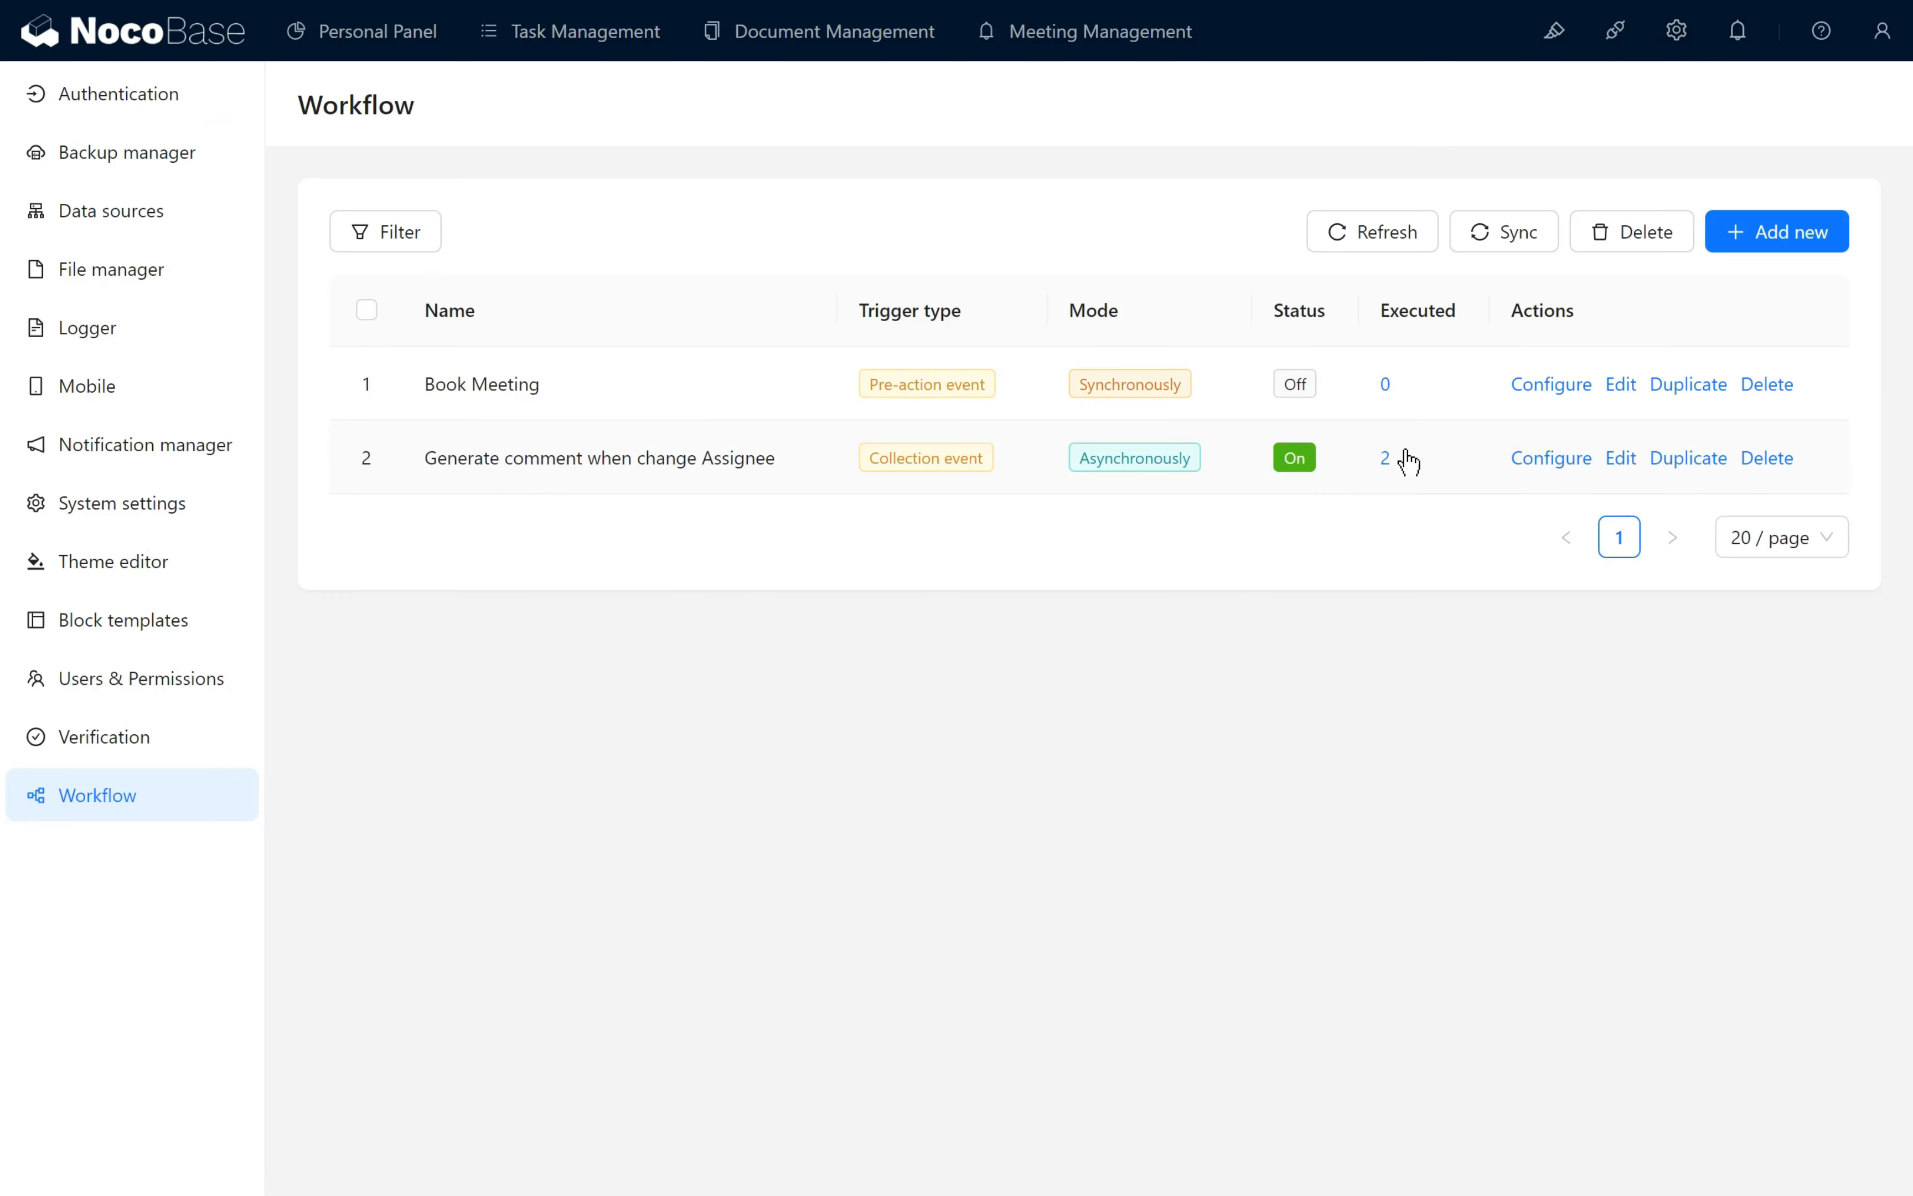
pyautogui.click(1549, 385)
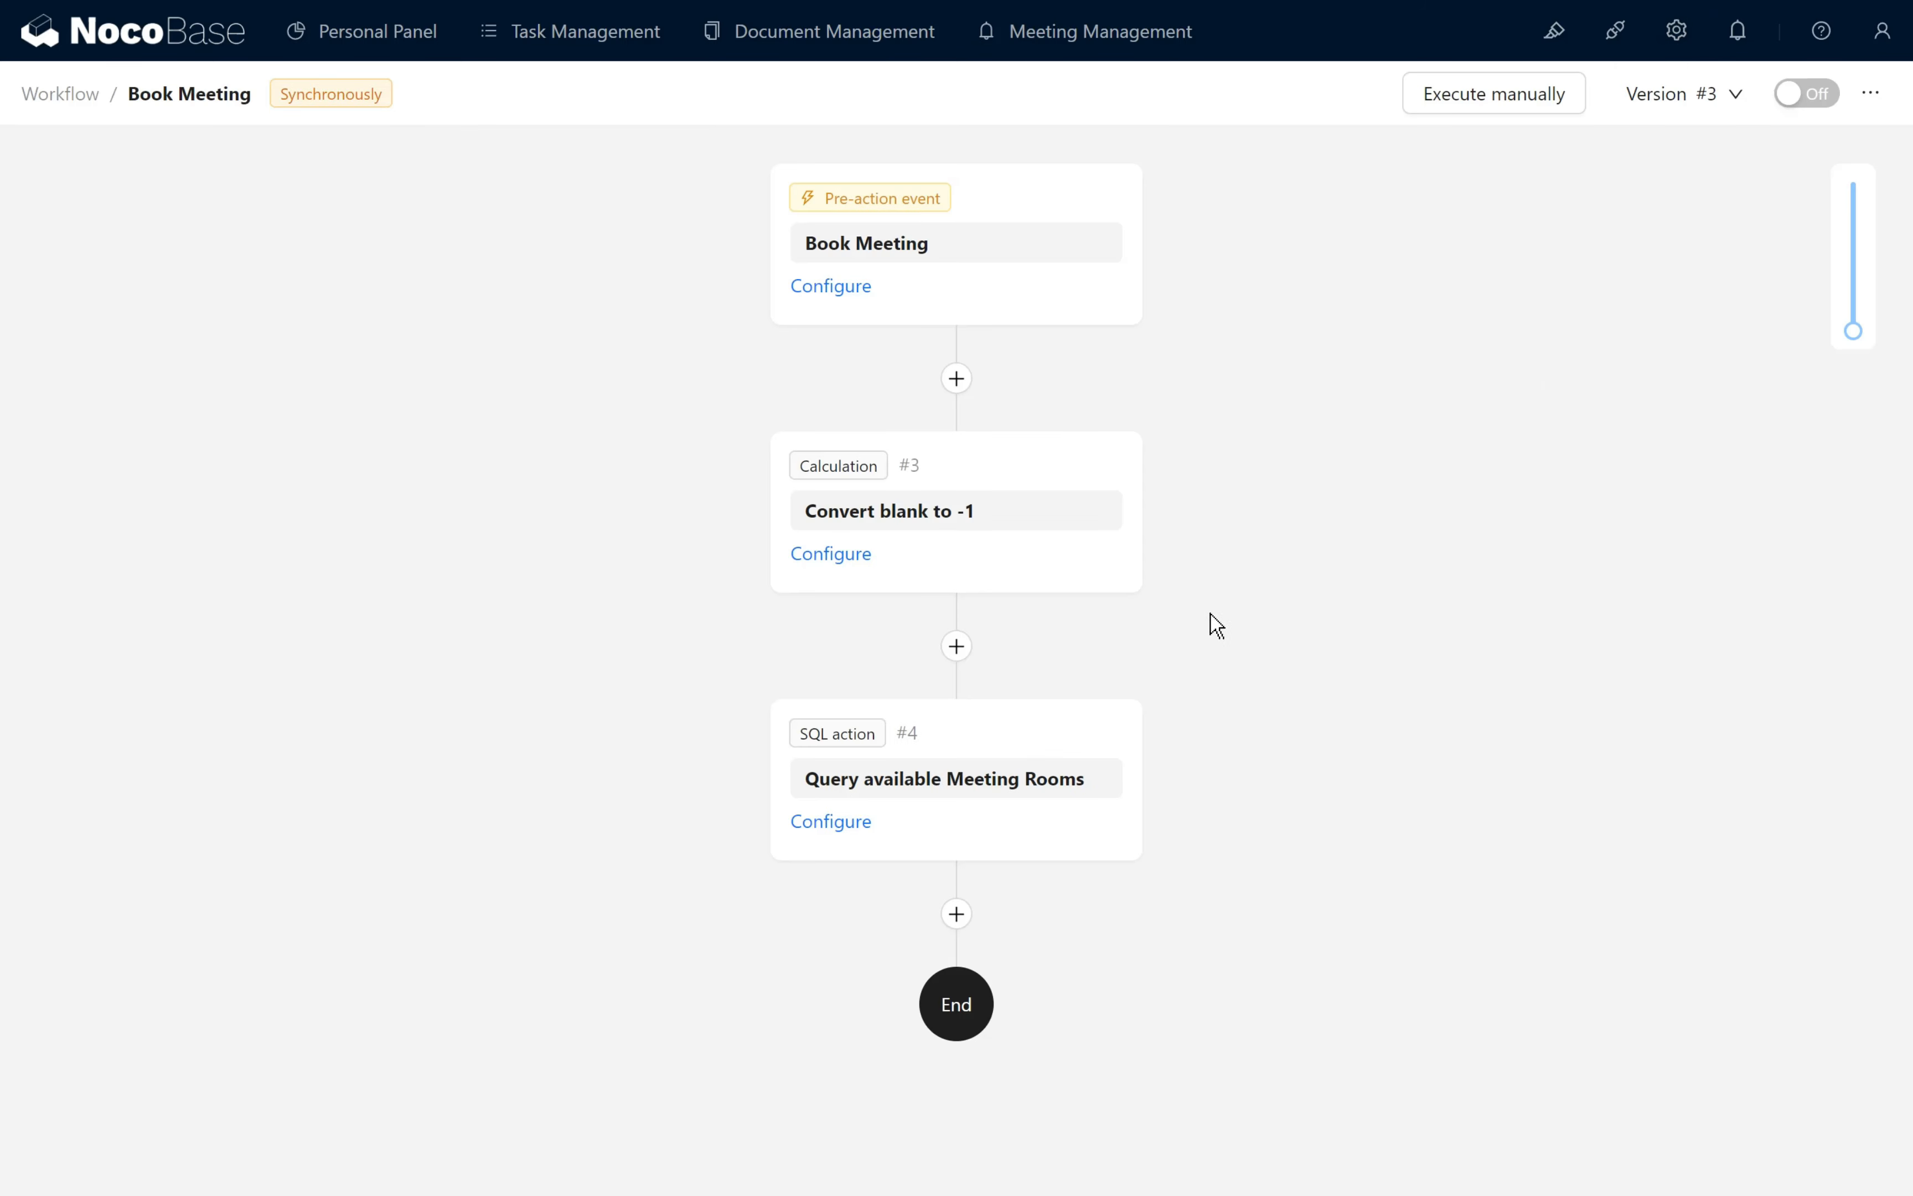
pyautogui.click(958, 914)
pyautogui.scroll(-1, 1107, 760)
pyautogui.scroll(-1, 1107, 760)
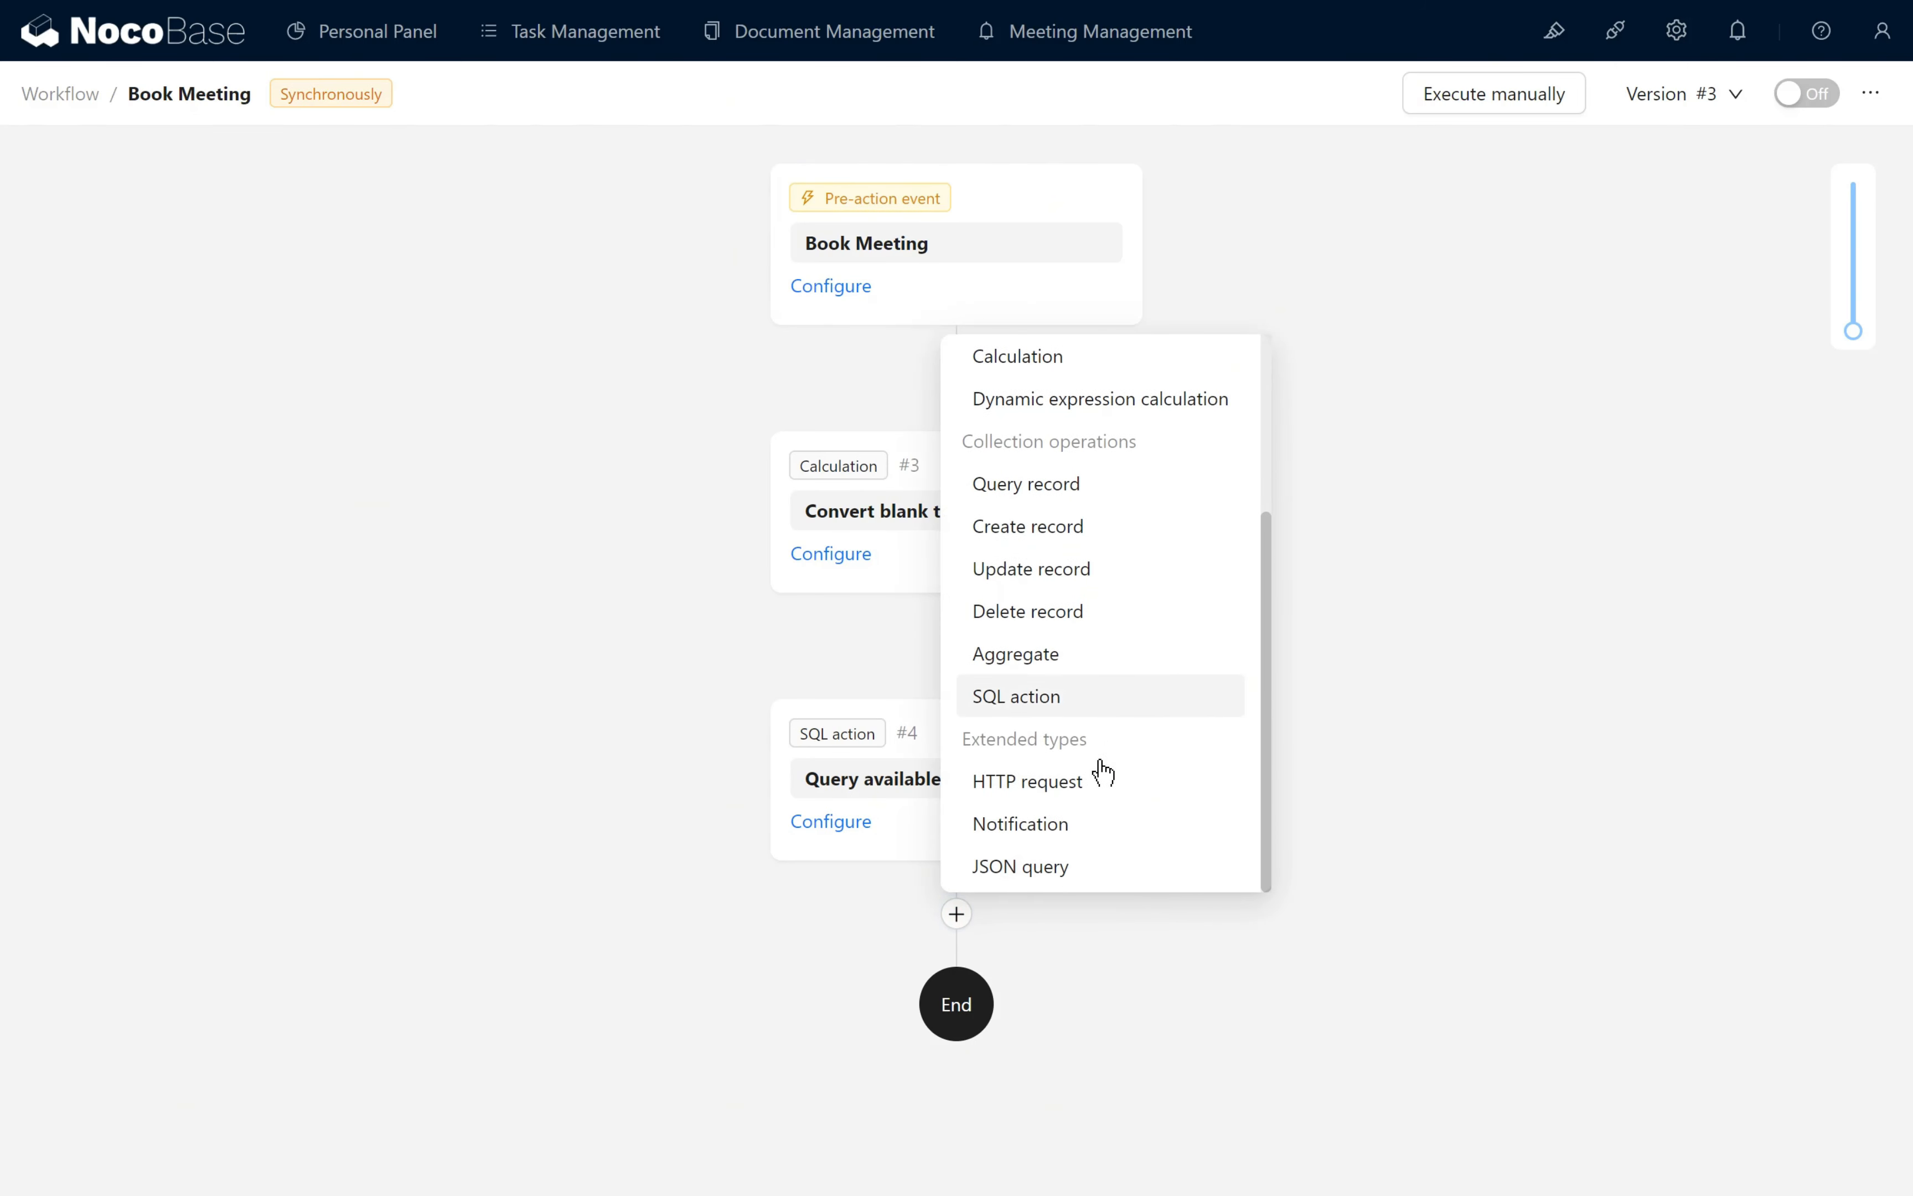
pyautogui.click(1097, 867)
pyautogui.click(907, 1050)
pyautogui.moveTo(907, 1050); pyautogui.dragTo(798, 1050)
pyautogui.write('Analyze Room Name')
pyautogui.click(1204, 1044)
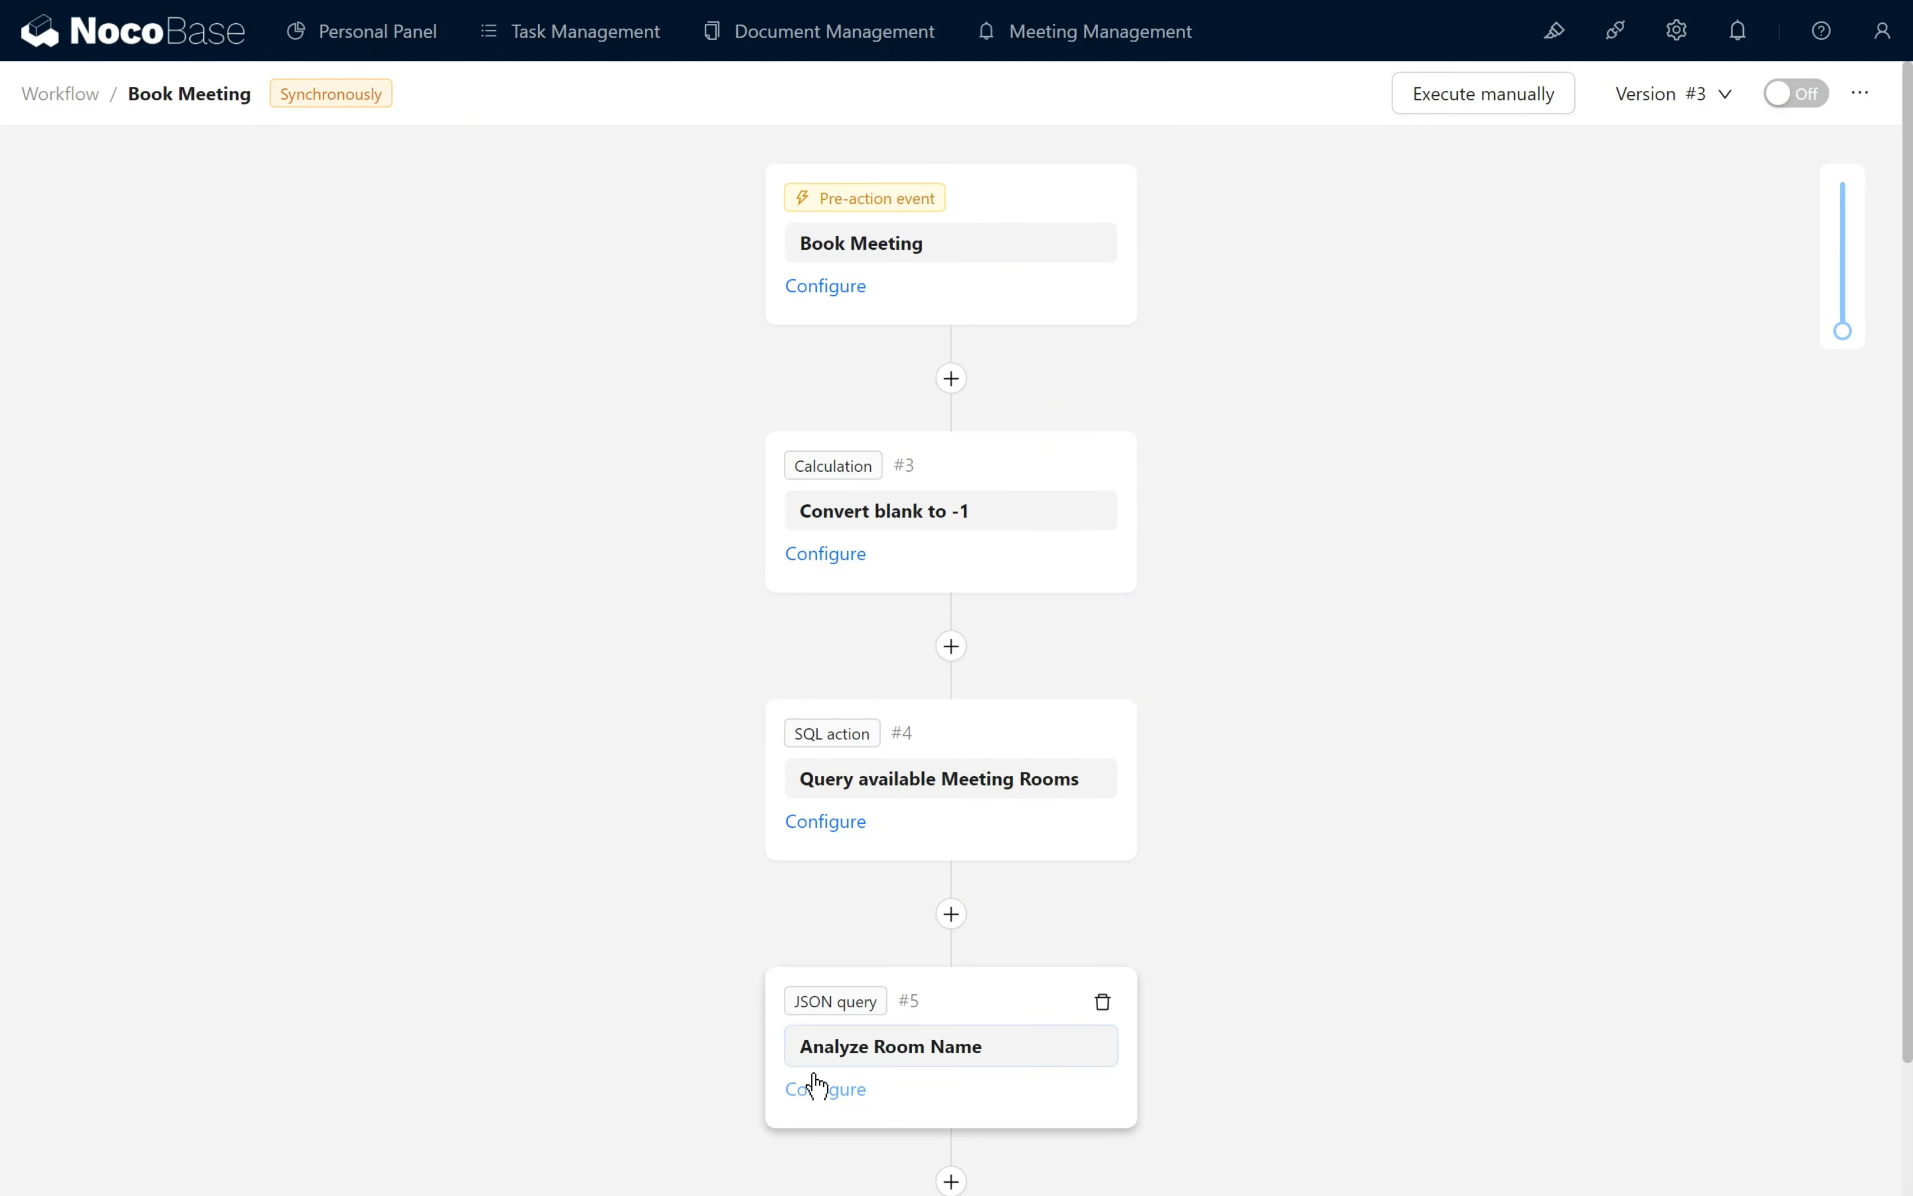
# - Configure Analyze Room Name with the Query available Meeting Rooms result as data source and [].name as query expression, and save it
pyautogui.click(822, 1090)
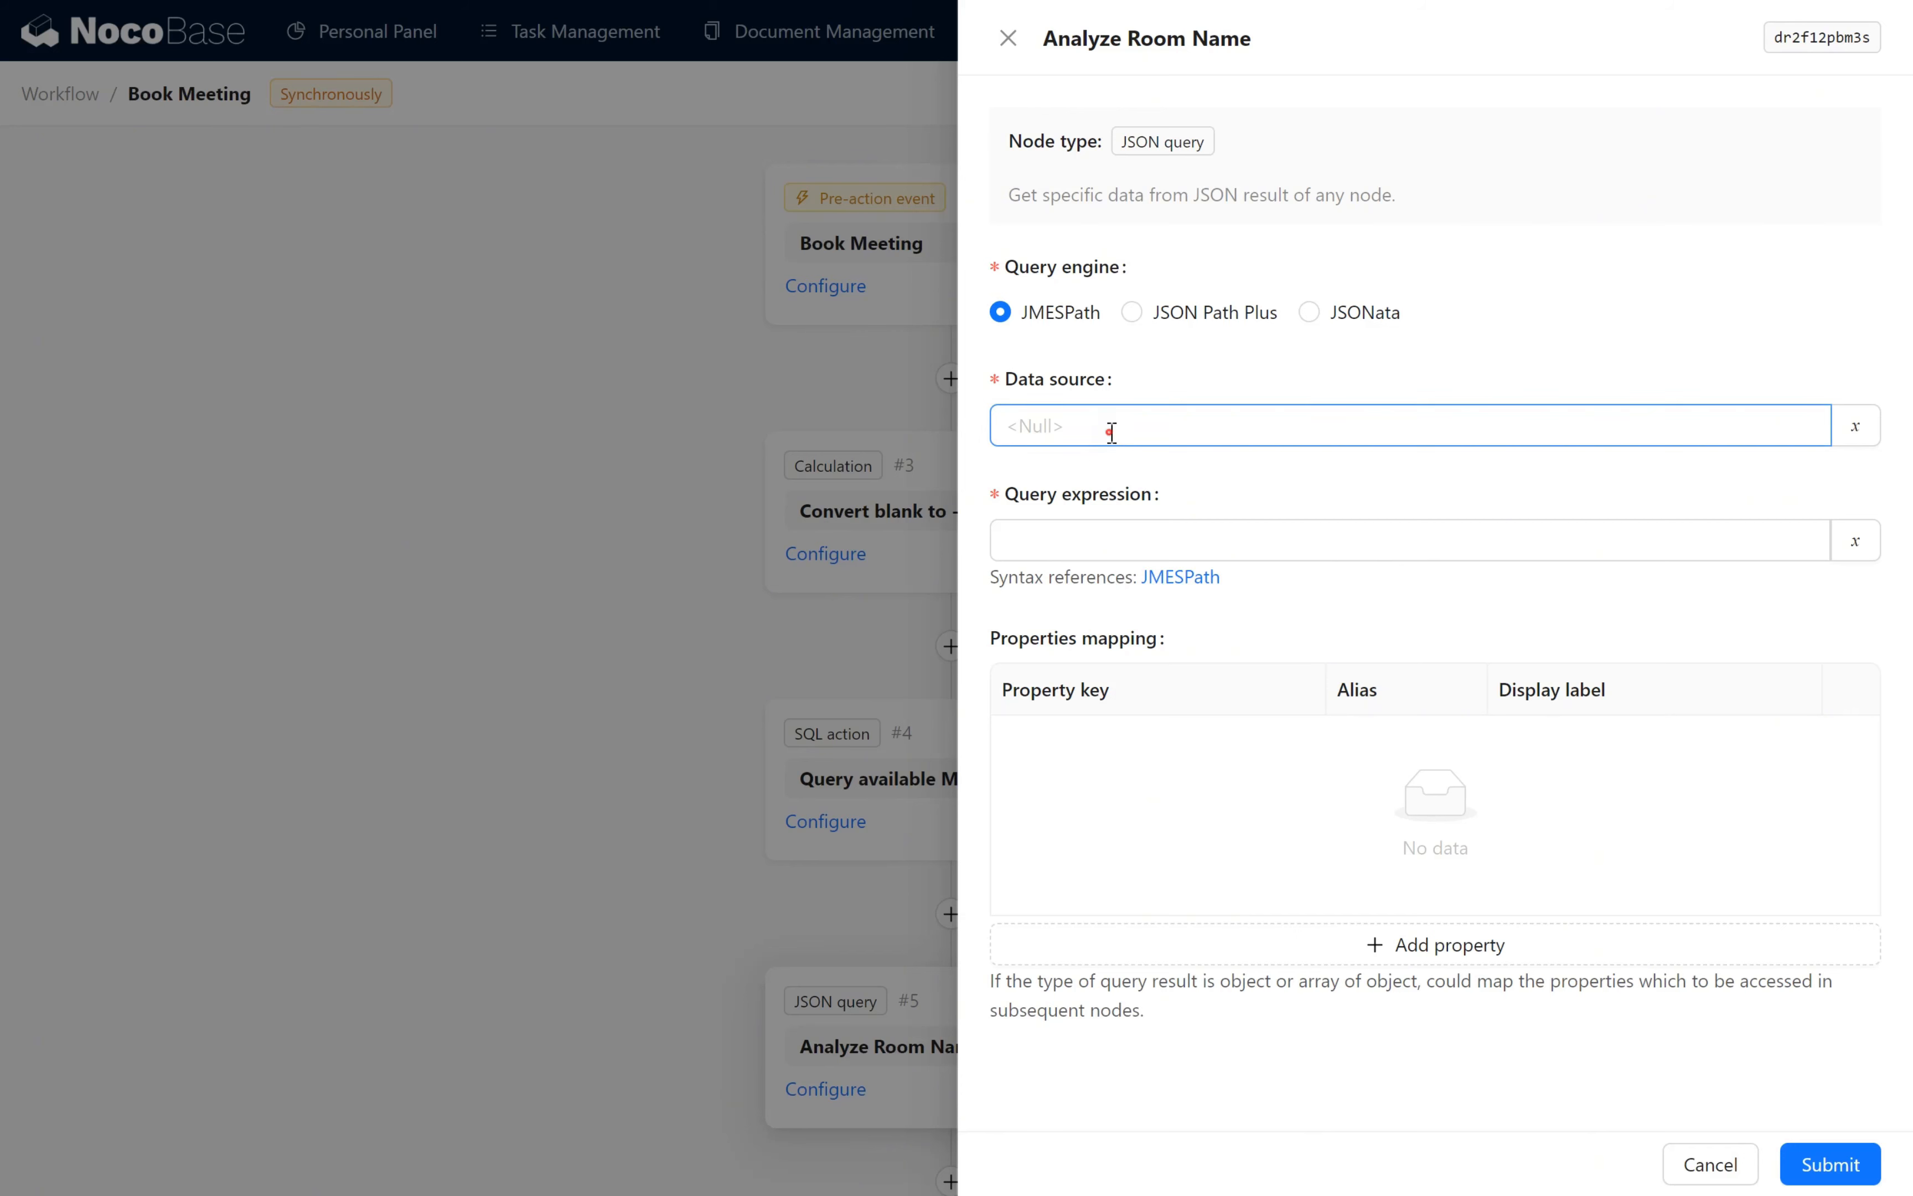
pyautogui.click(1874, 434)
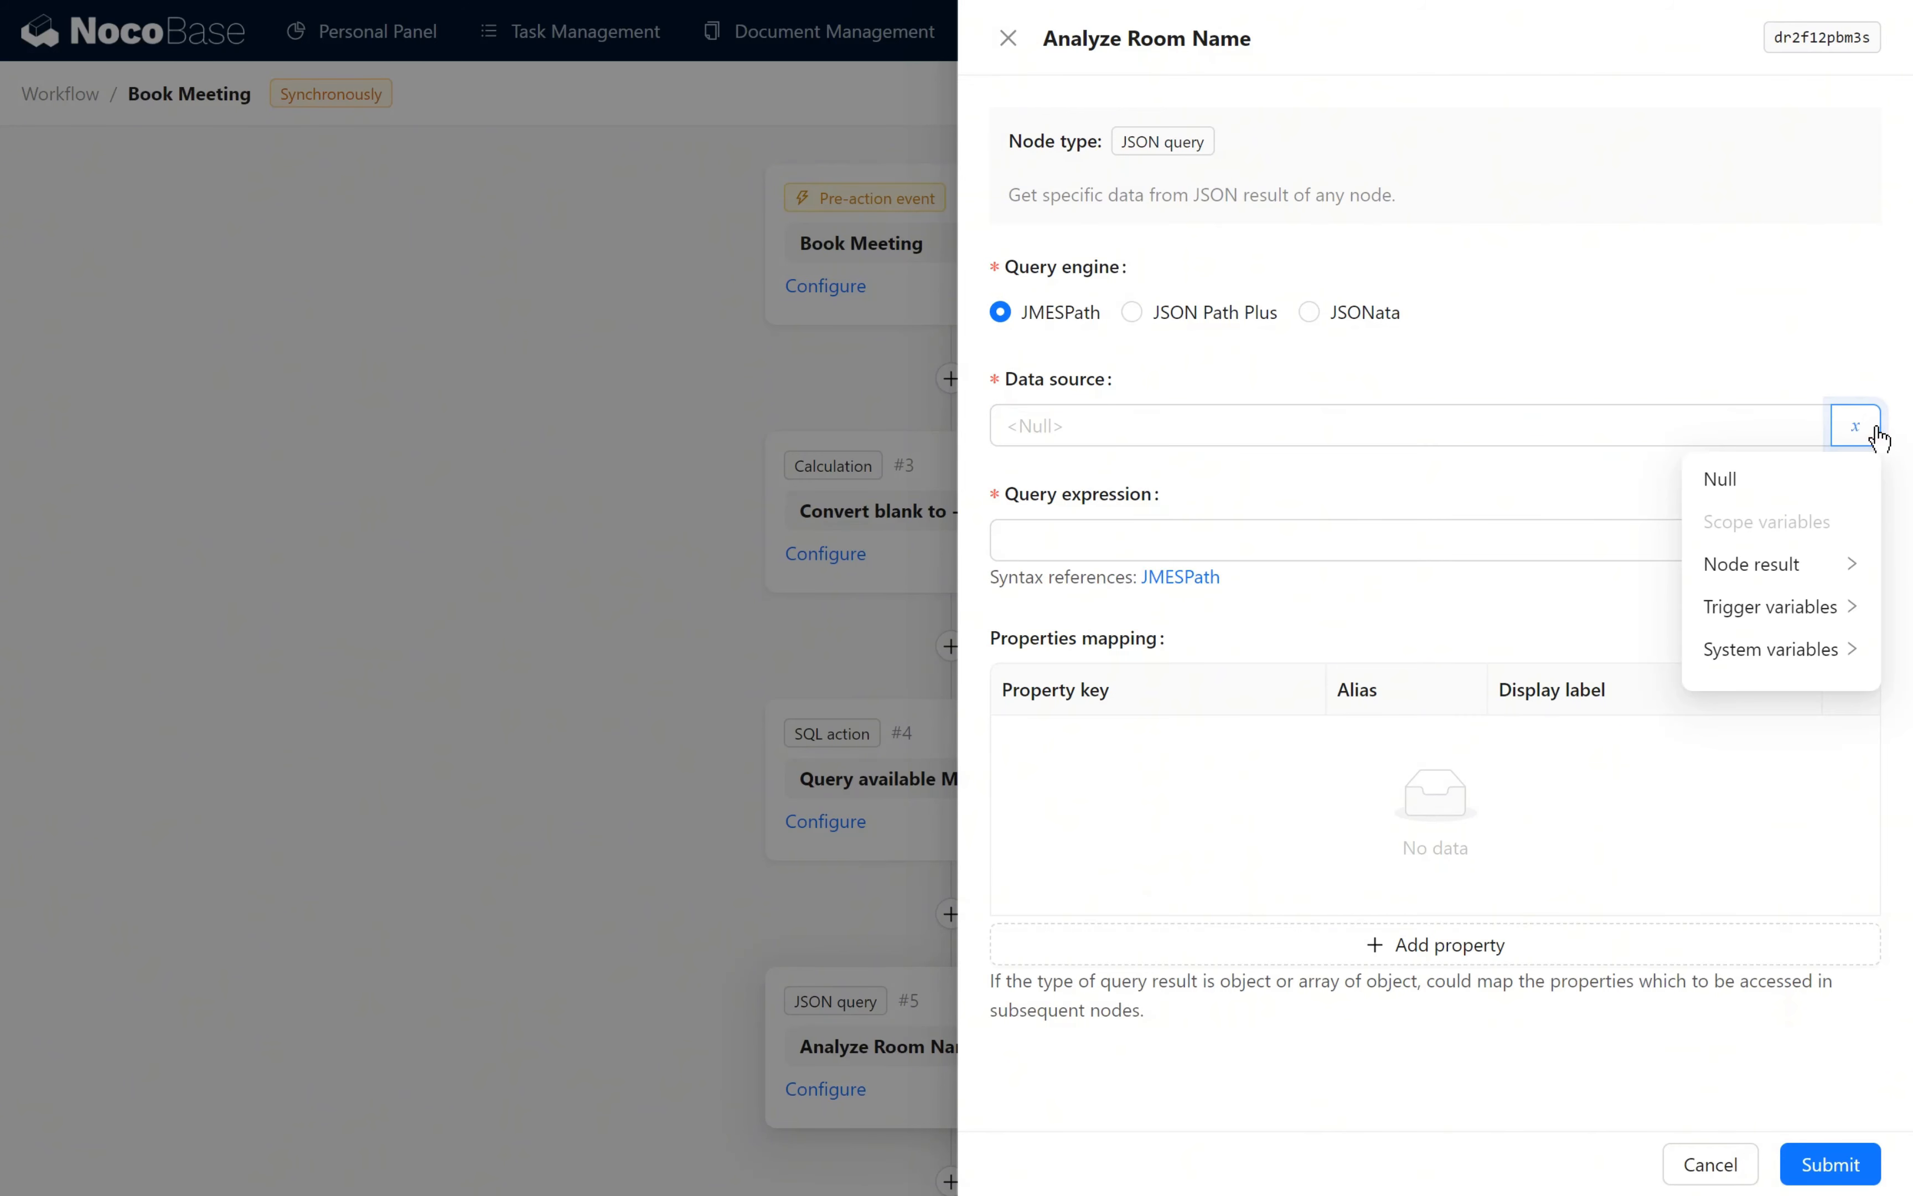
pyautogui.click(1801, 564)
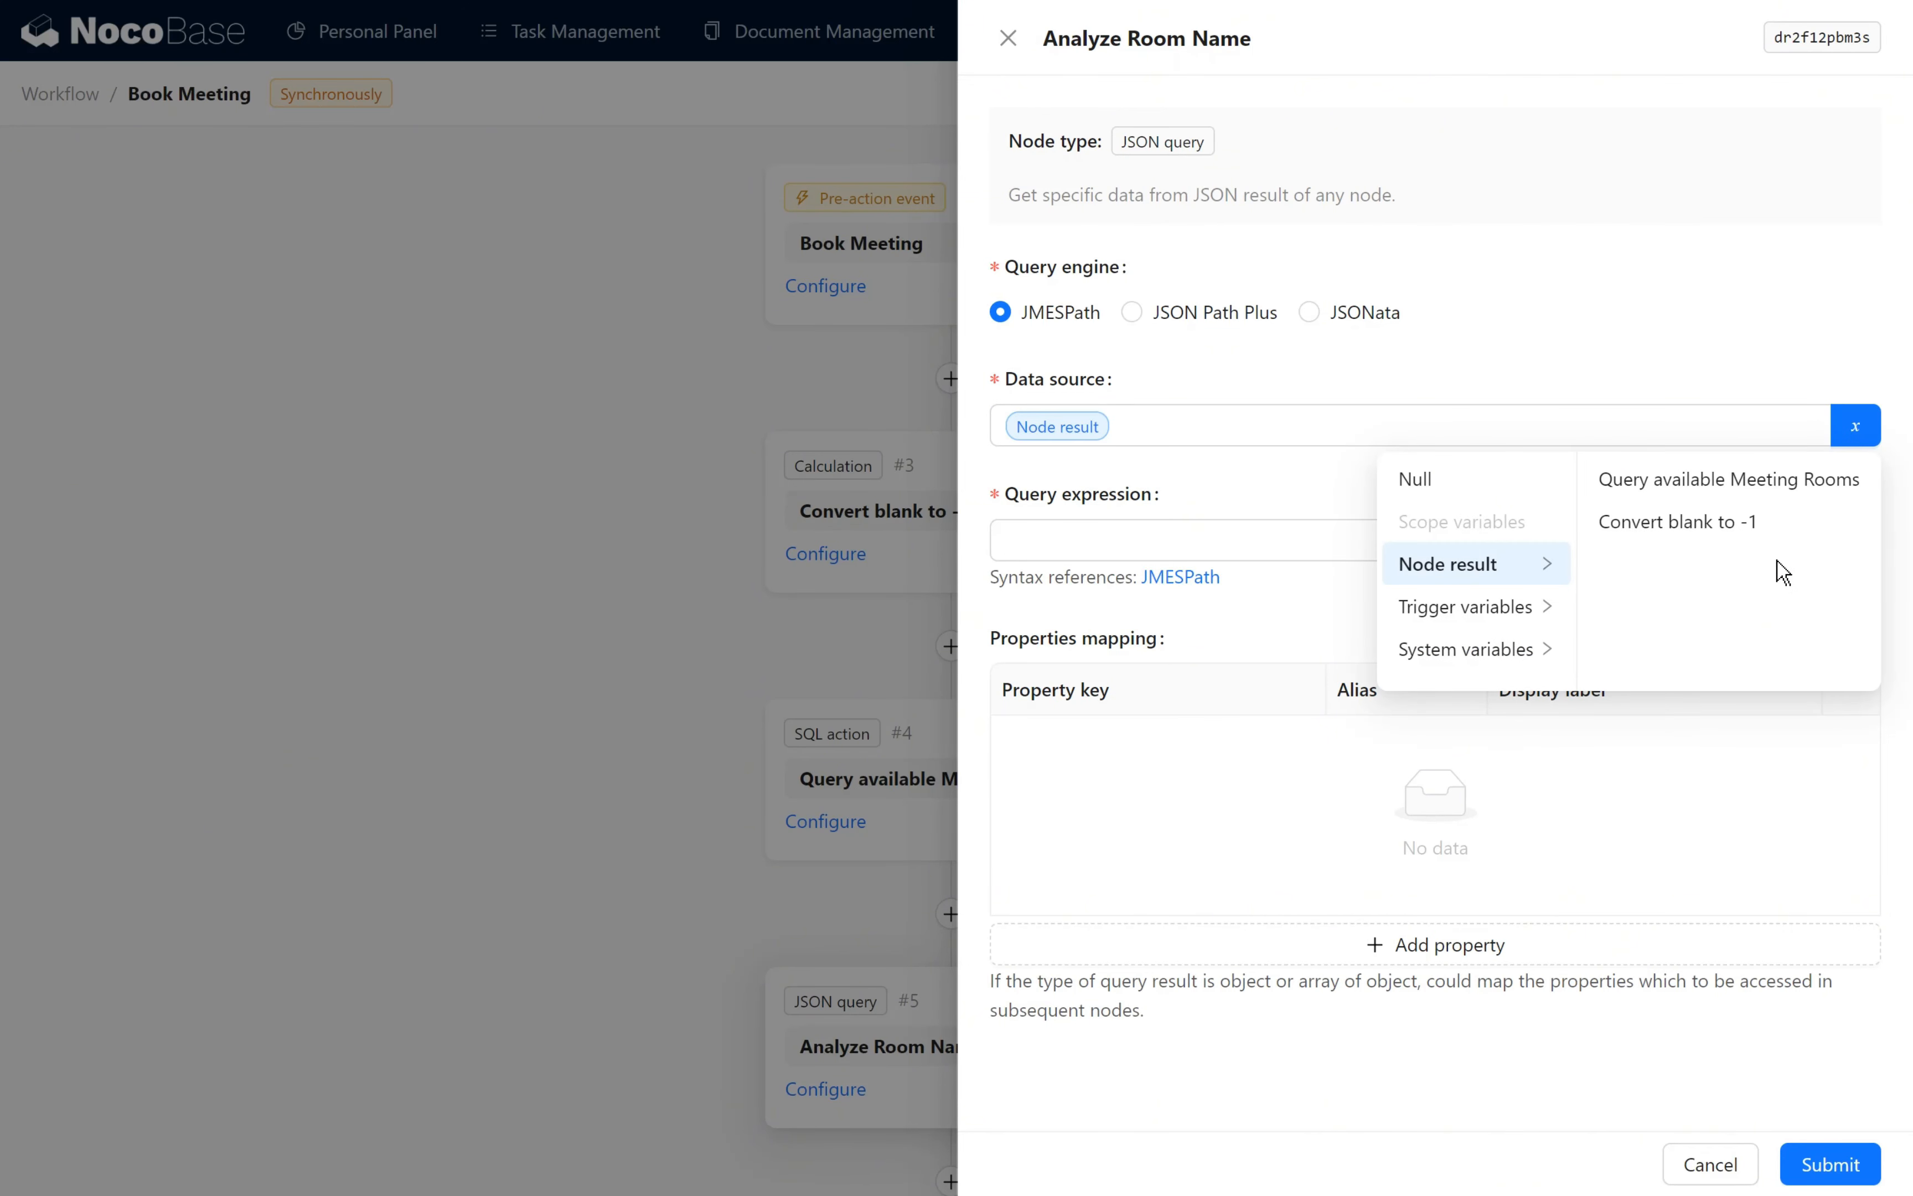
pyautogui.click(1682, 480)
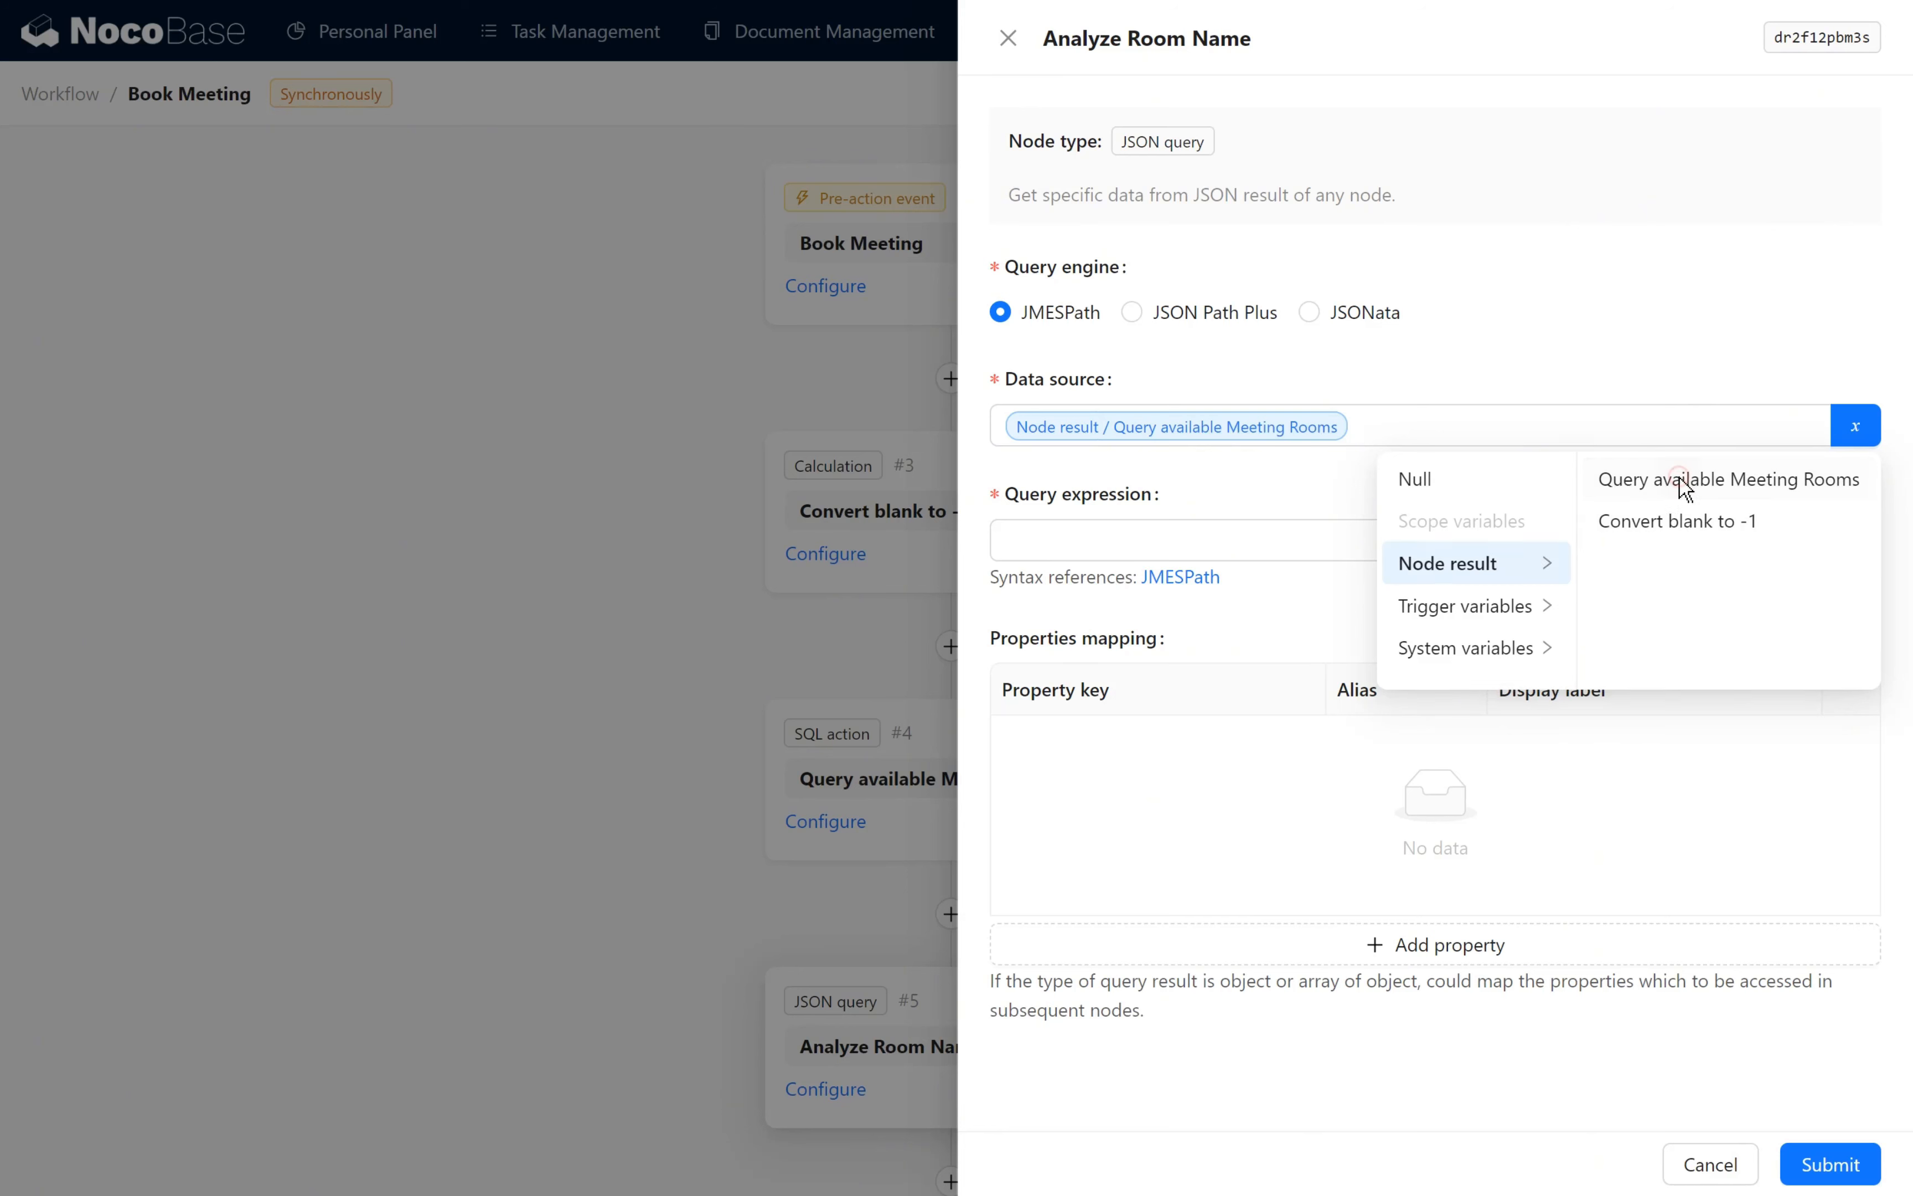
pyautogui.click(1682, 554)
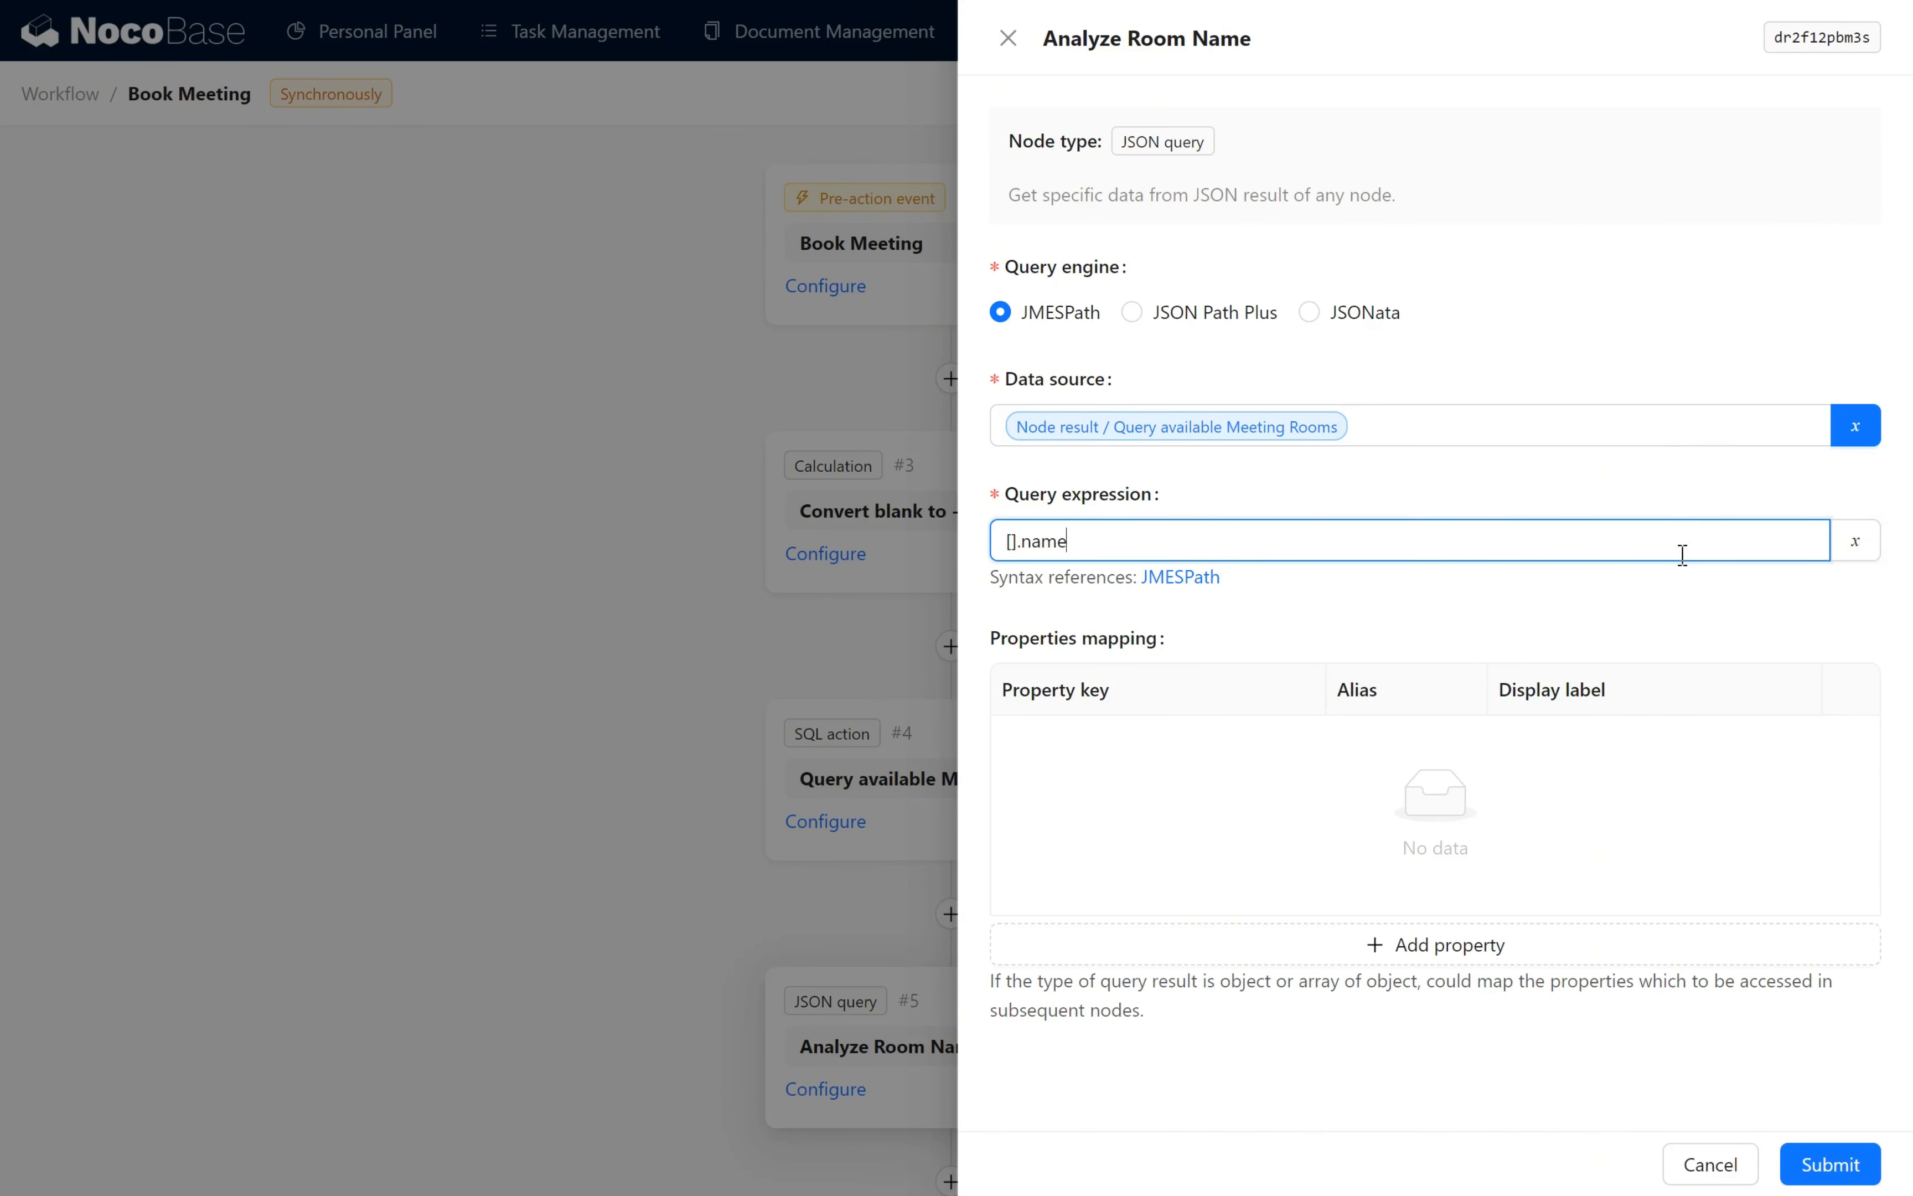
pyautogui.click(1554, 589)
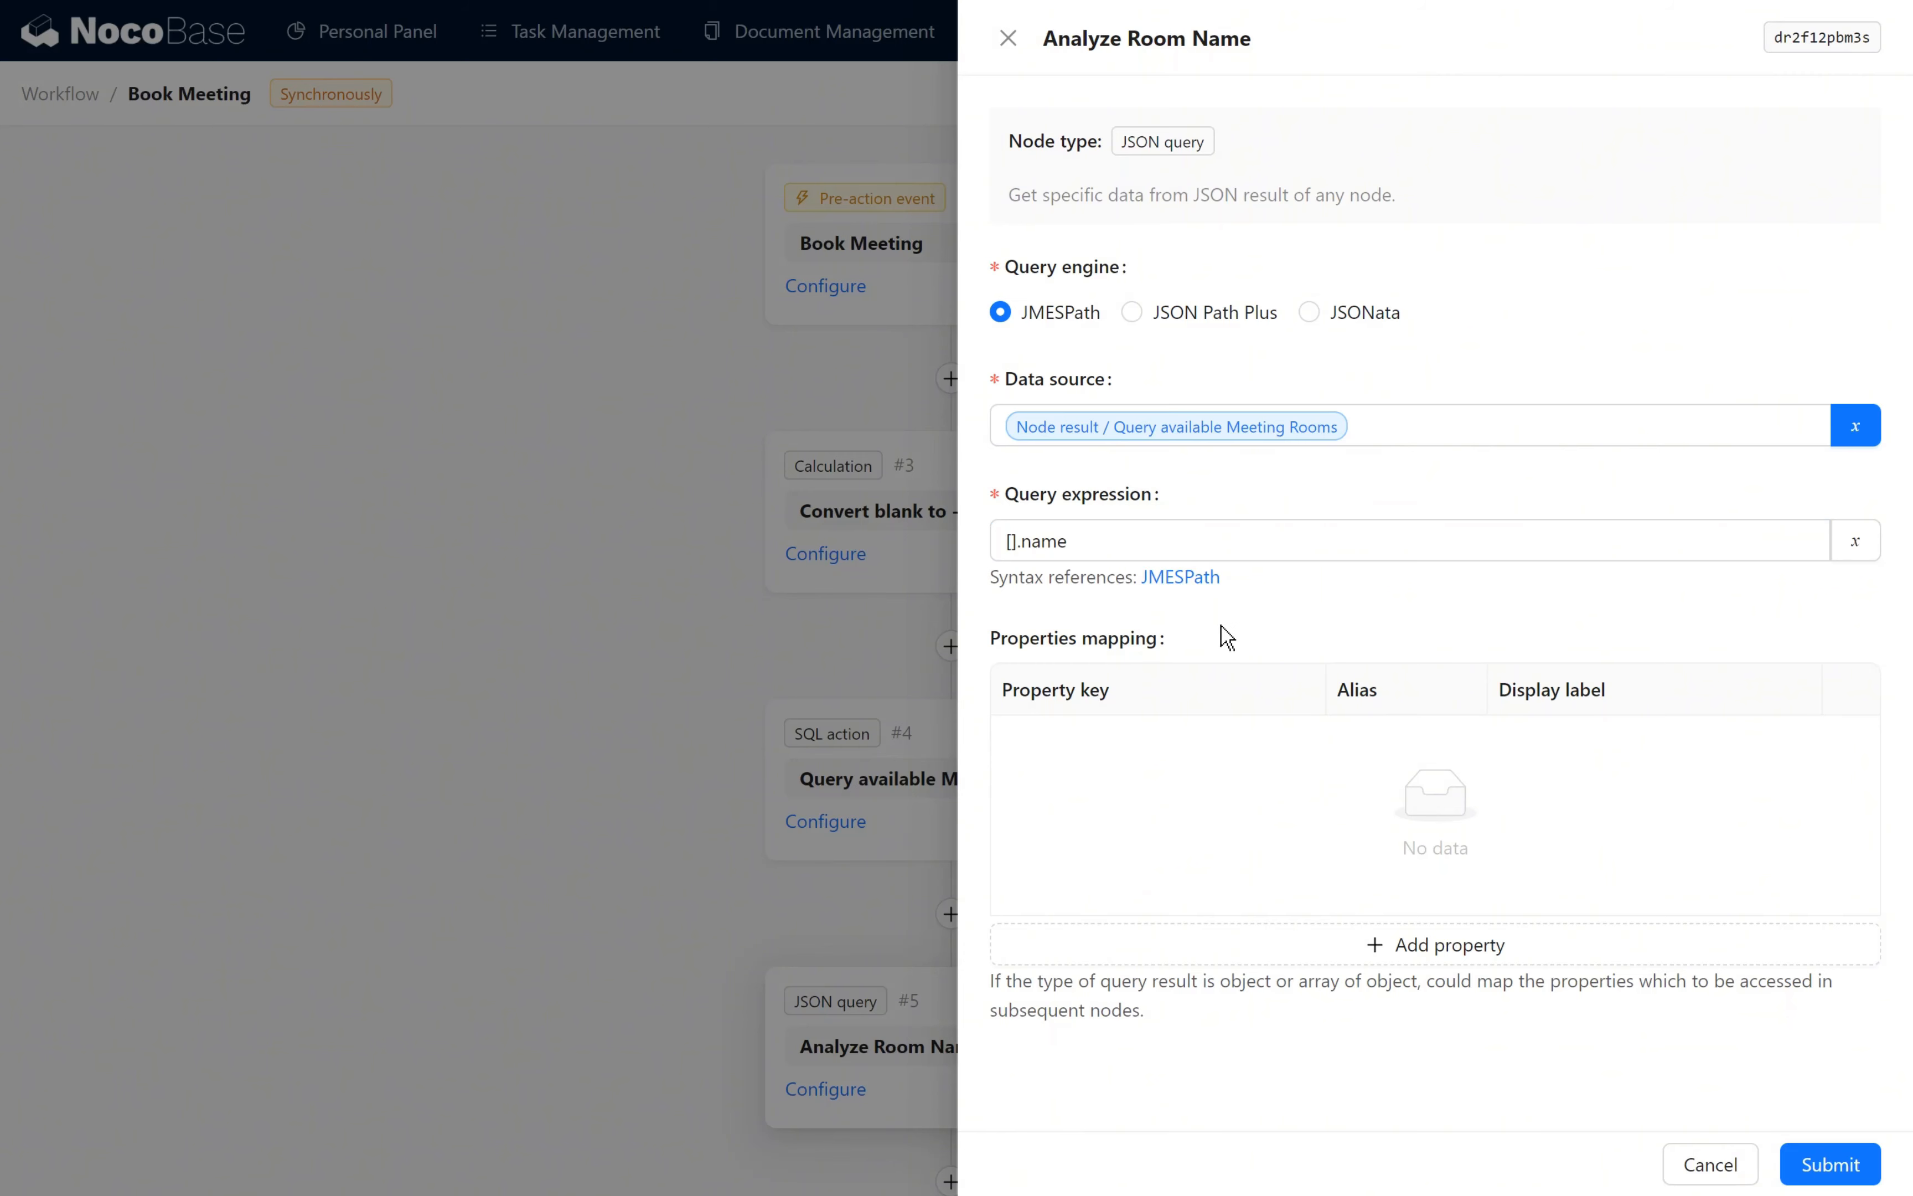
pyautogui.click(1818, 1164)
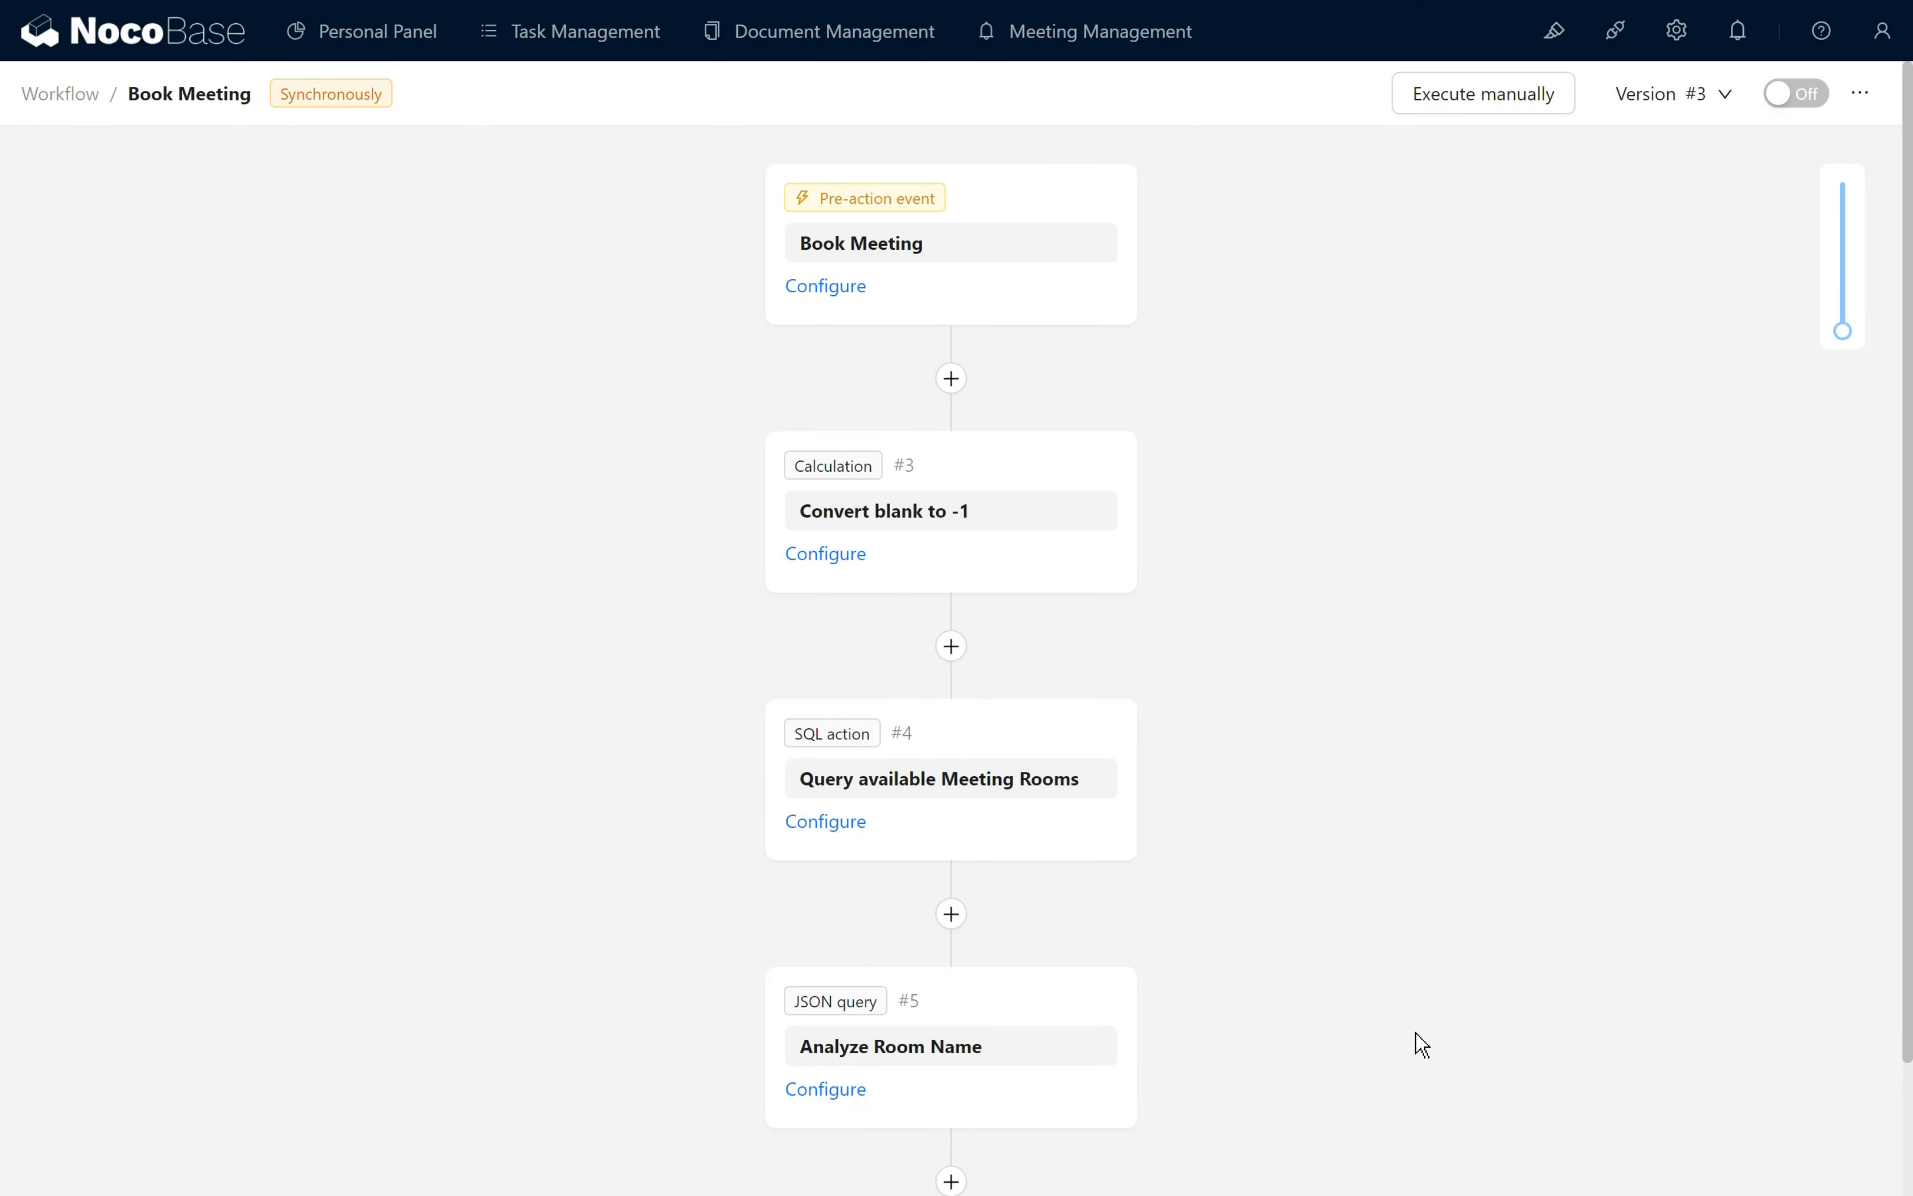
# - Add a Condition node after Analyze Room Name that branches into Yes and No, and name it Judge Current Room in List
pyautogui.scroll(-2, 1423, 1044)
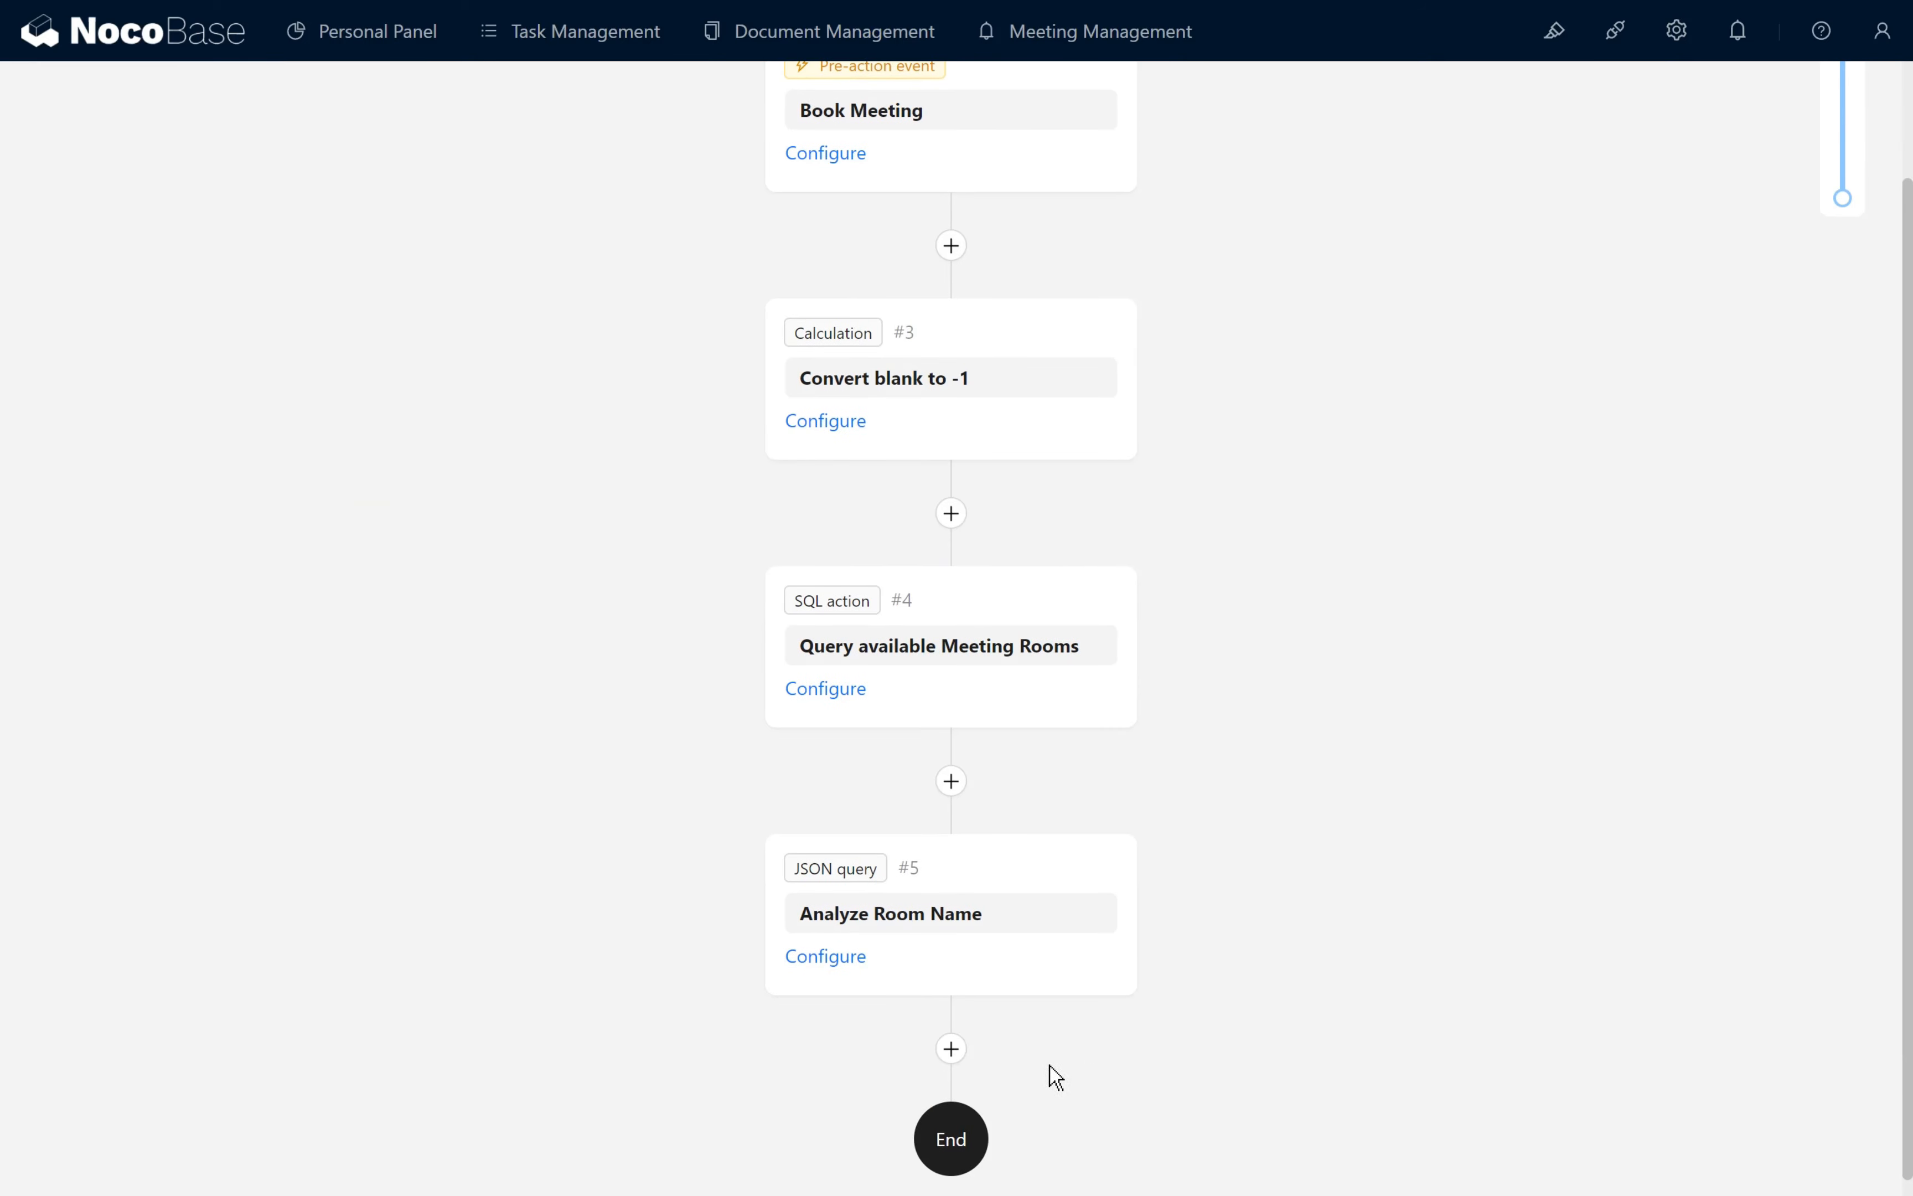
pyautogui.click(963, 1052)
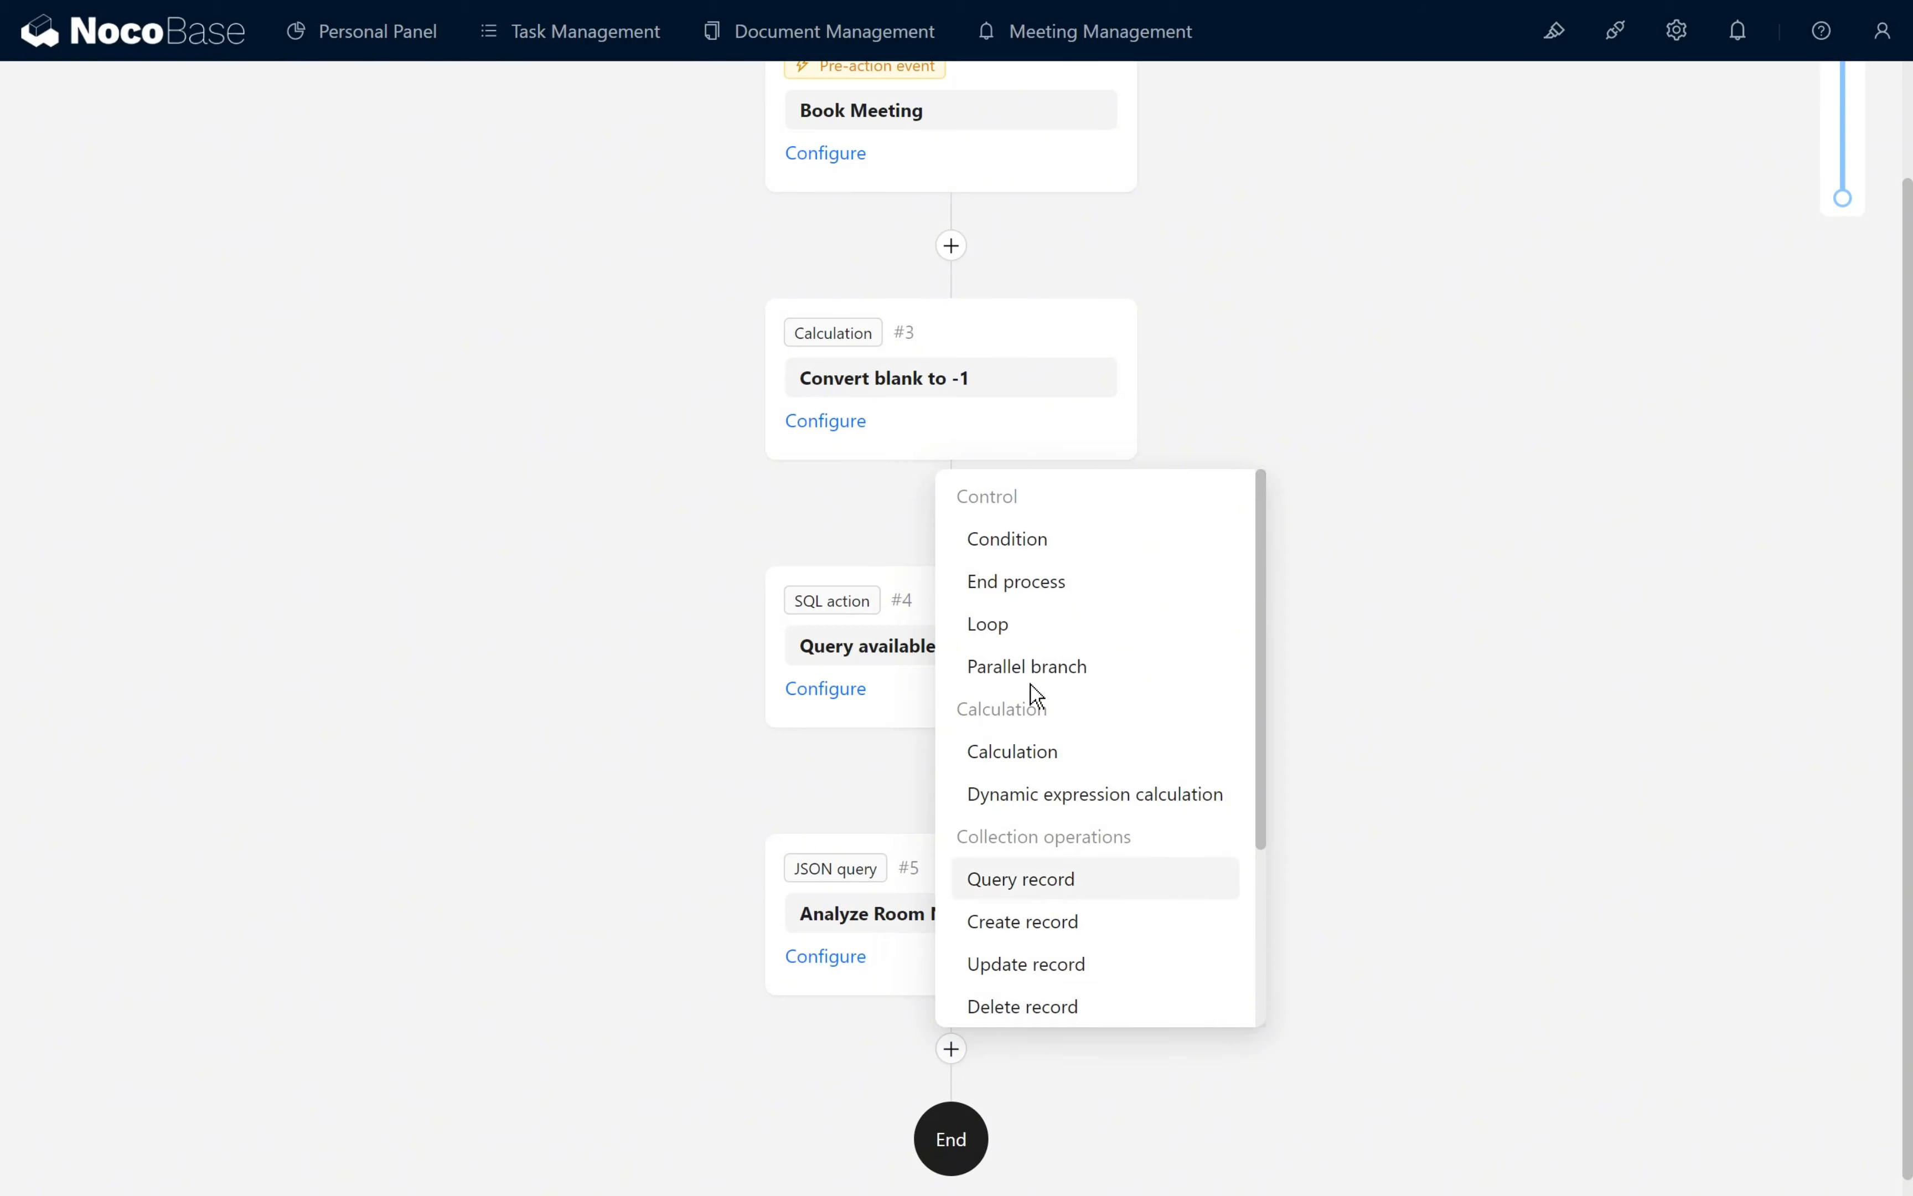
pyautogui.click(1038, 546)
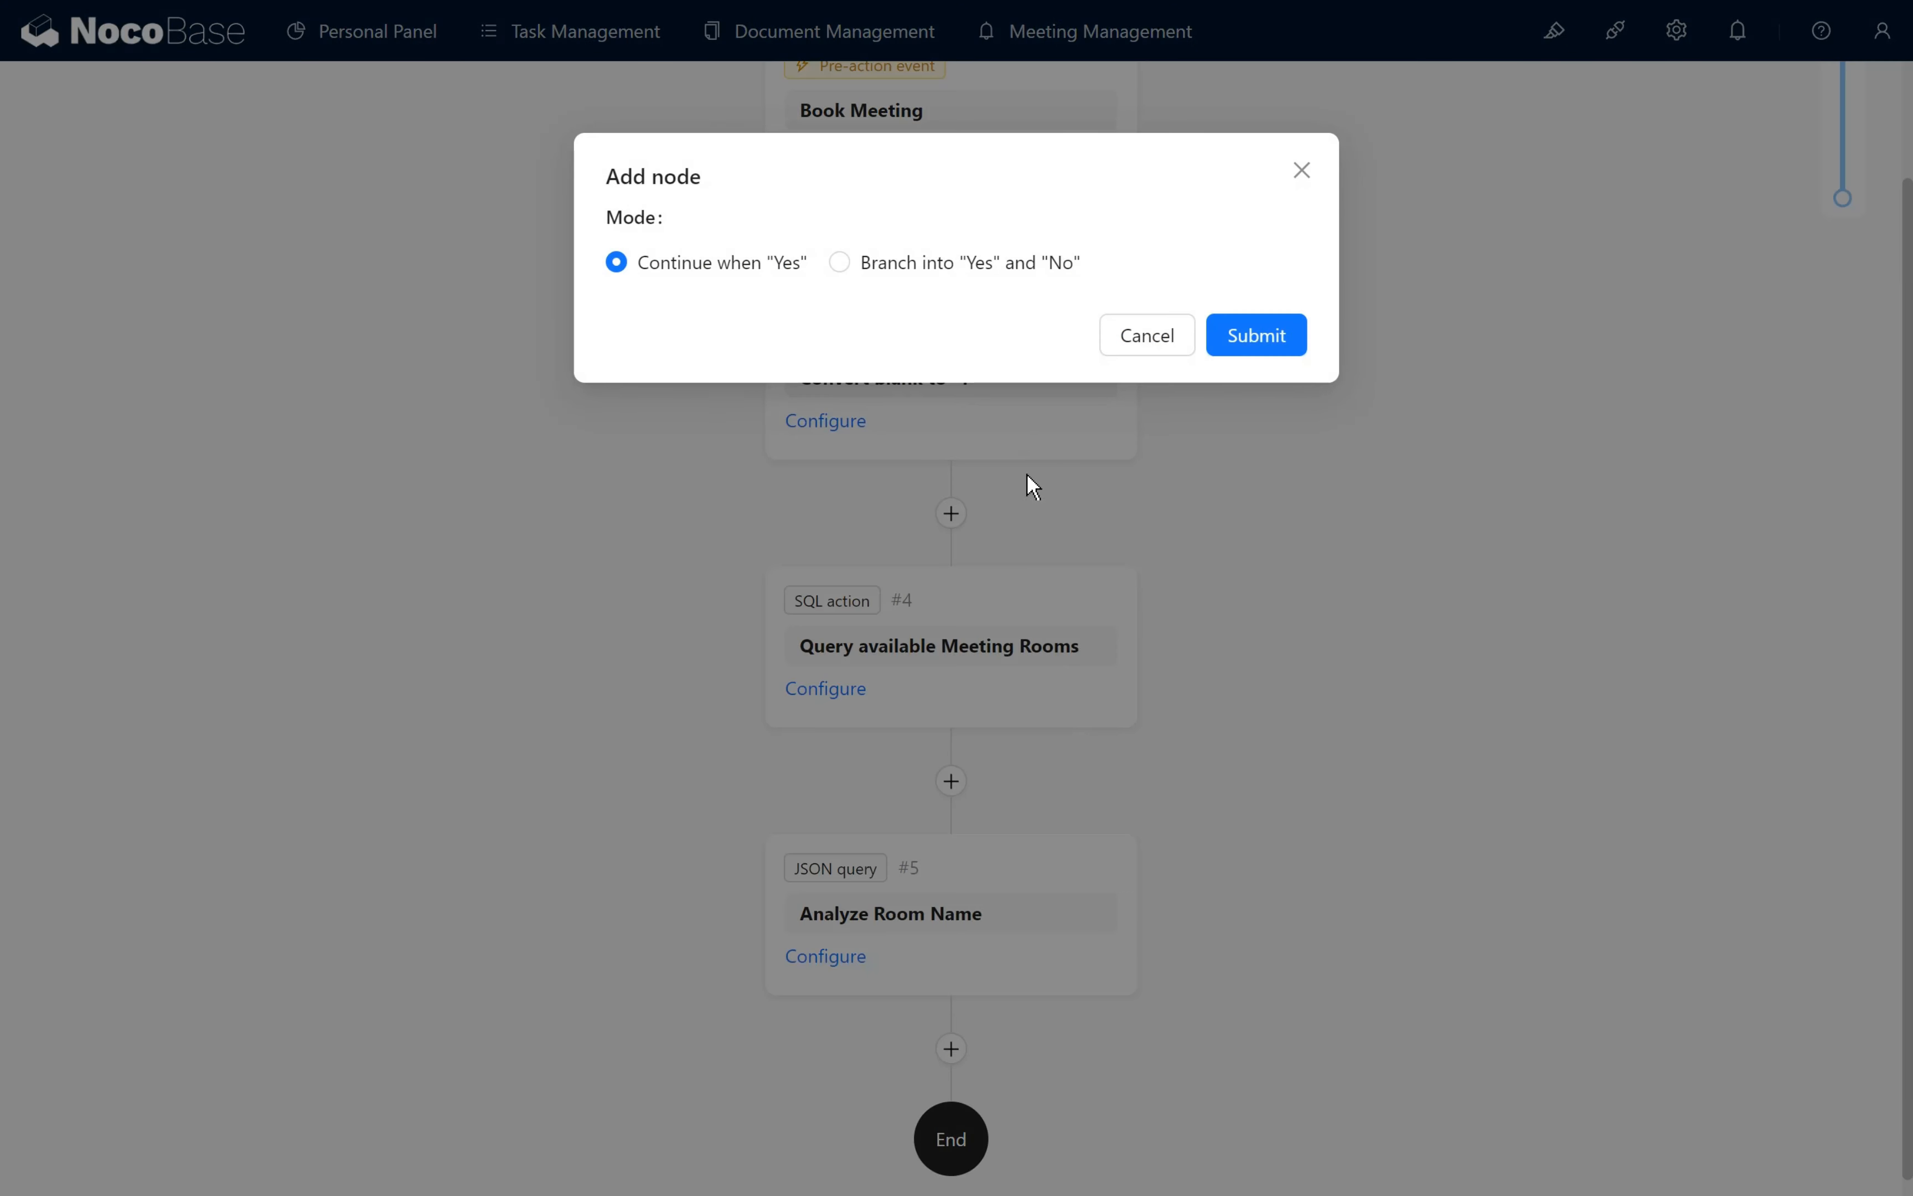
pyautogui.click(873, 273)
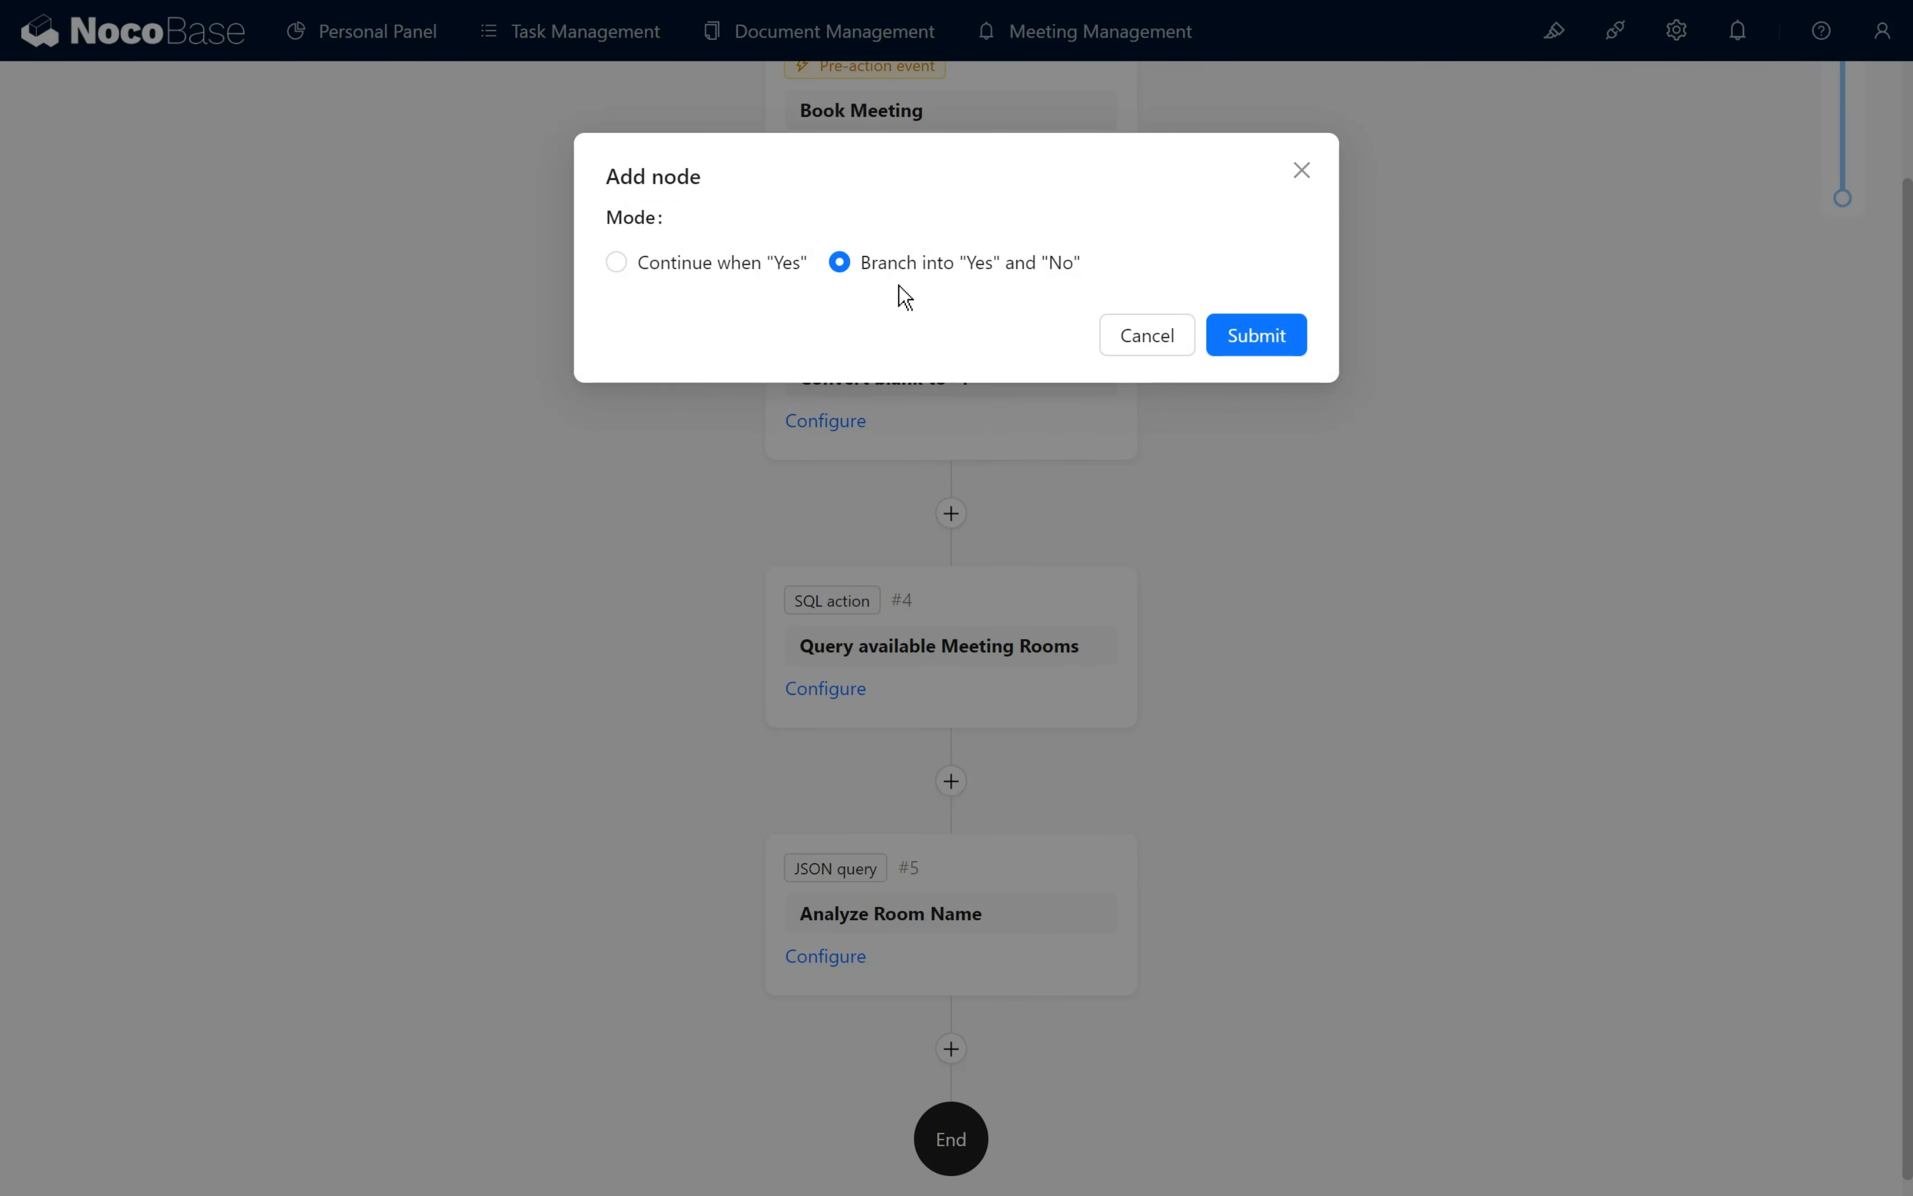
pyautogui.click(1238, 340)
pyautogui.write('Judge Current Room in List')
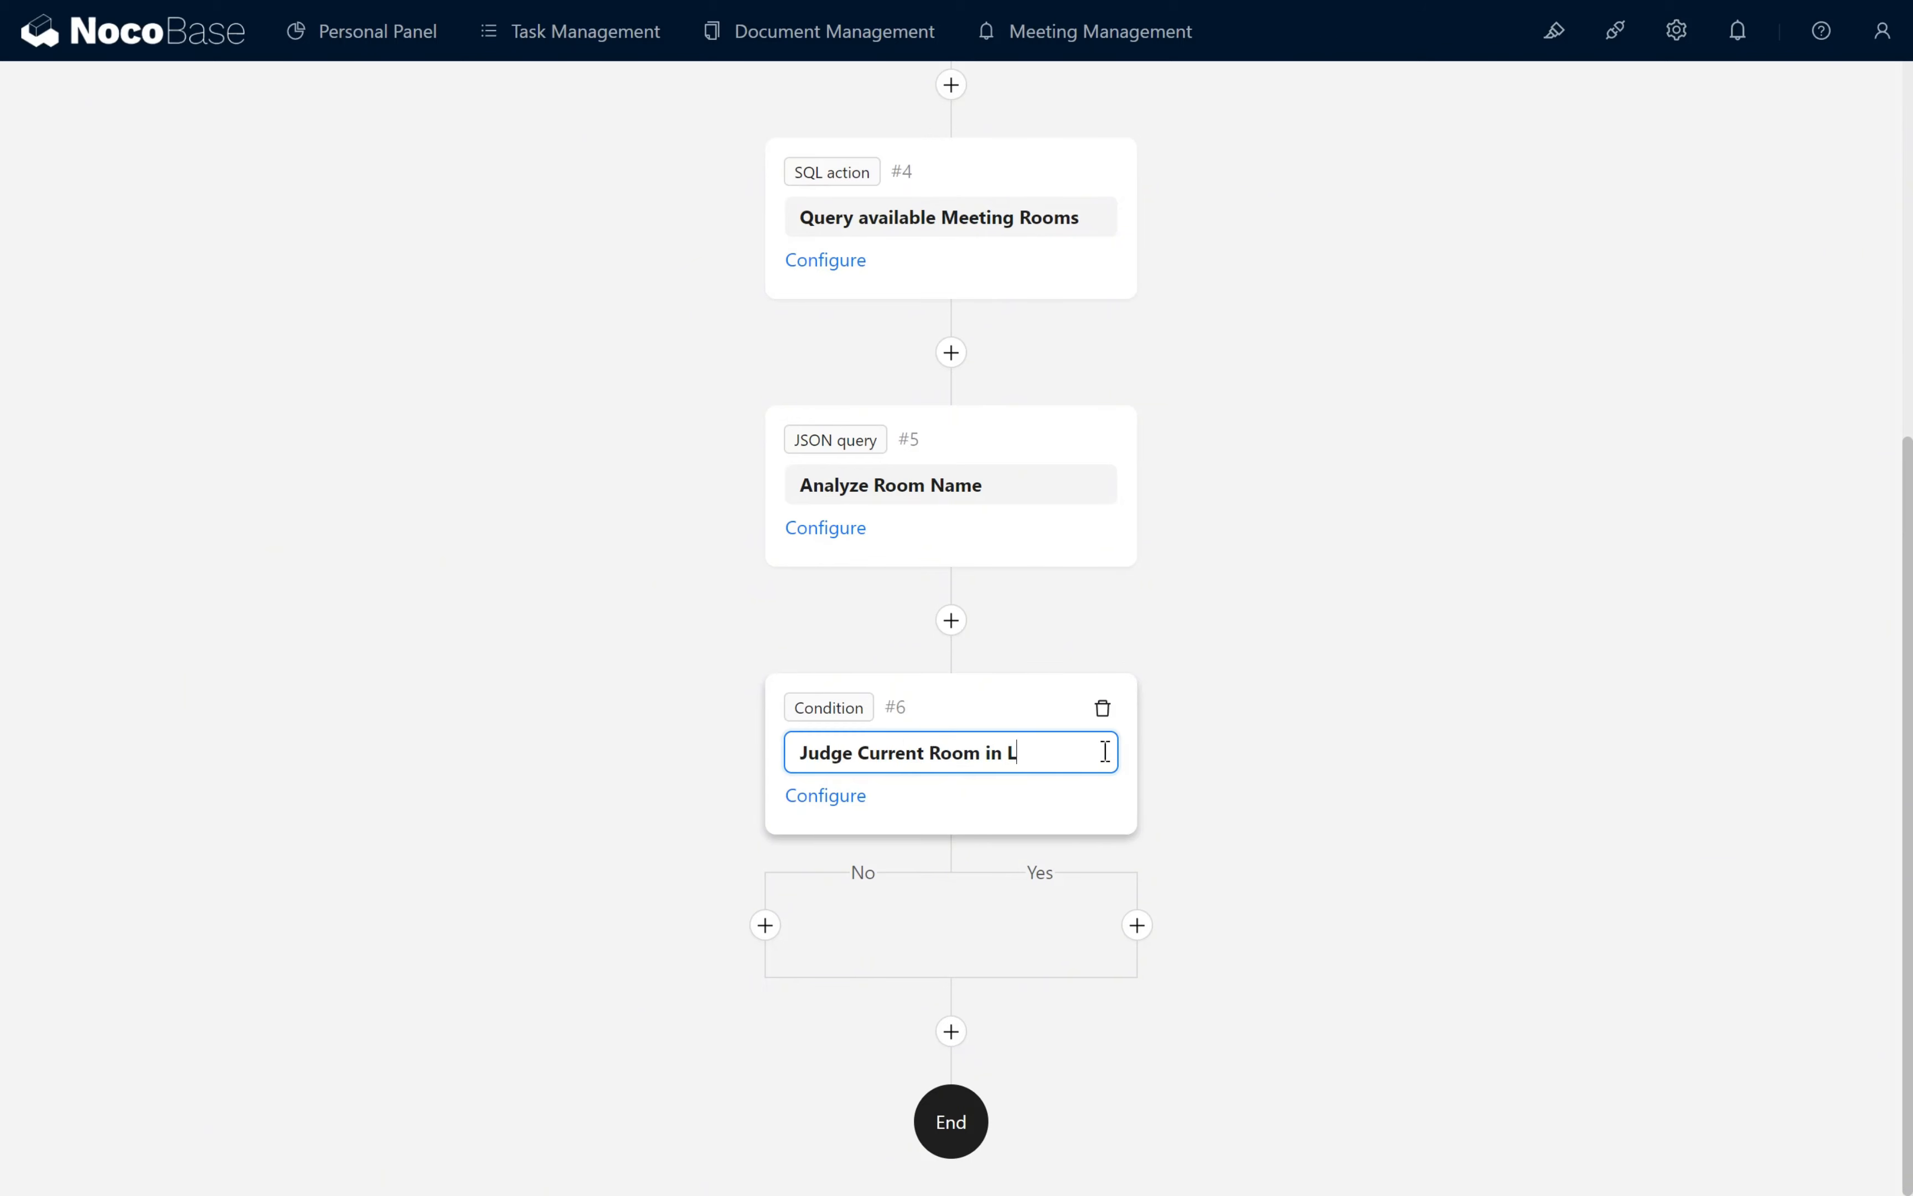
pyautogui.click(1266, 897)
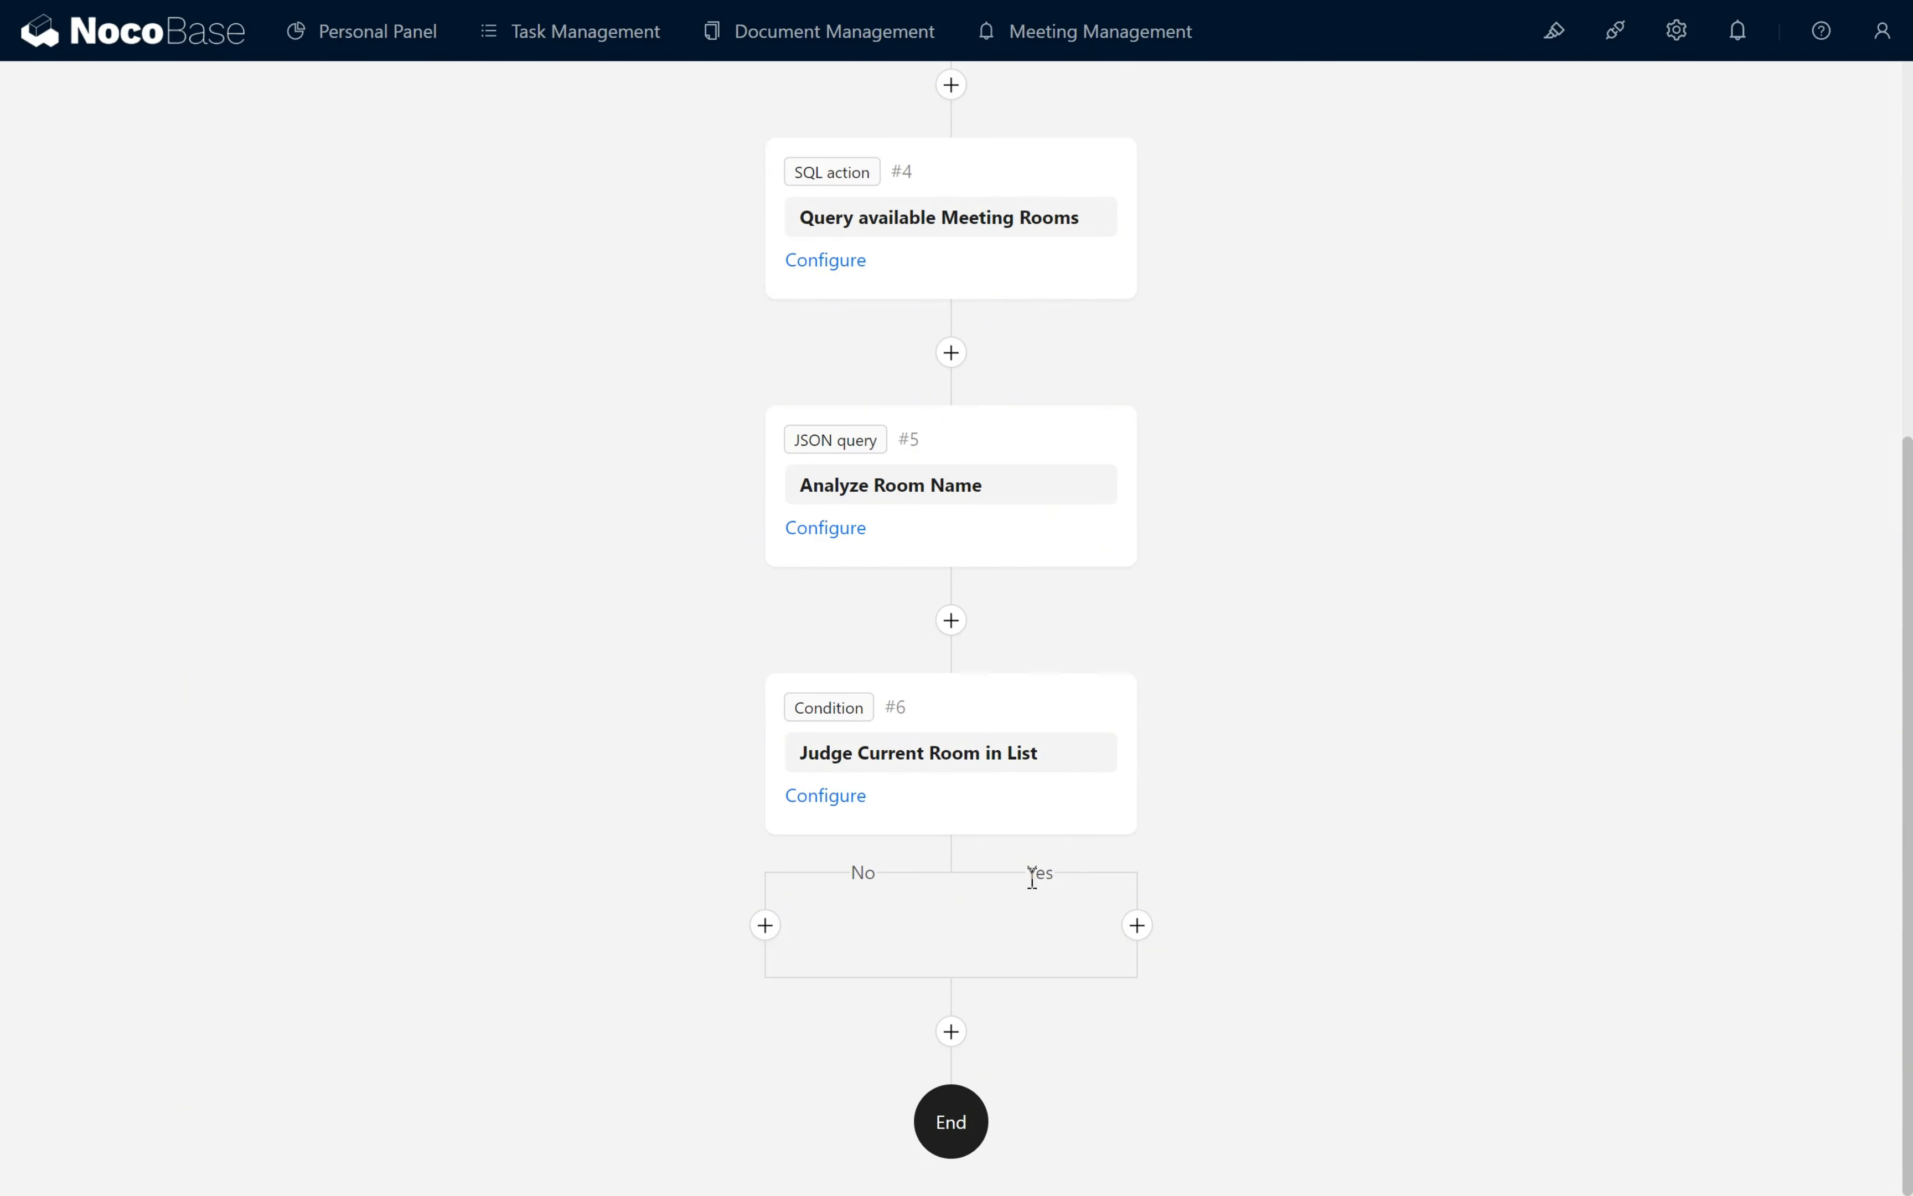
pyautogui.click(1041, 873)
# - Add a condition to Judge Current Room in List with the Analyze Room Name result as first operand and the contains operator
pyautogui.click(844, 798)
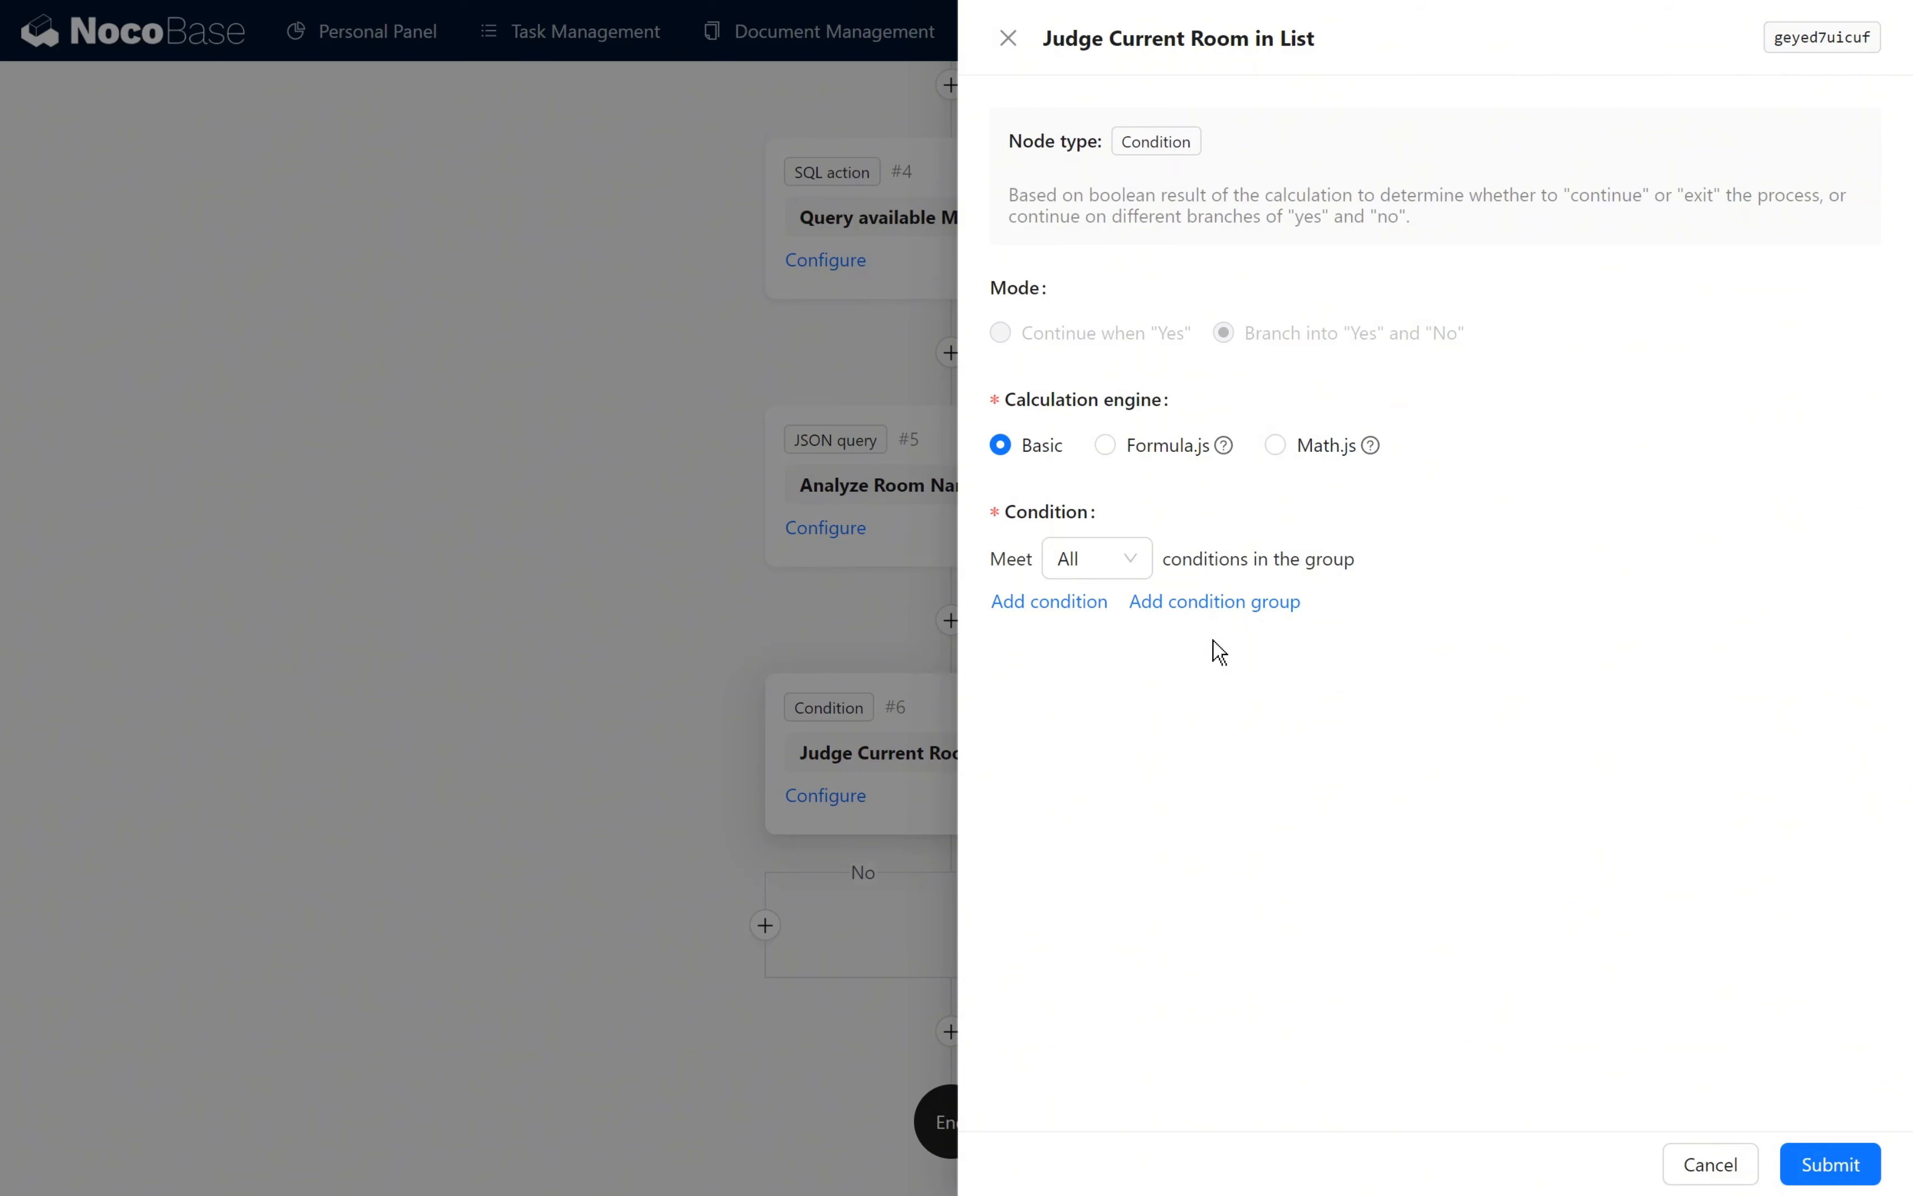
pyautogui.click(1084, 605)
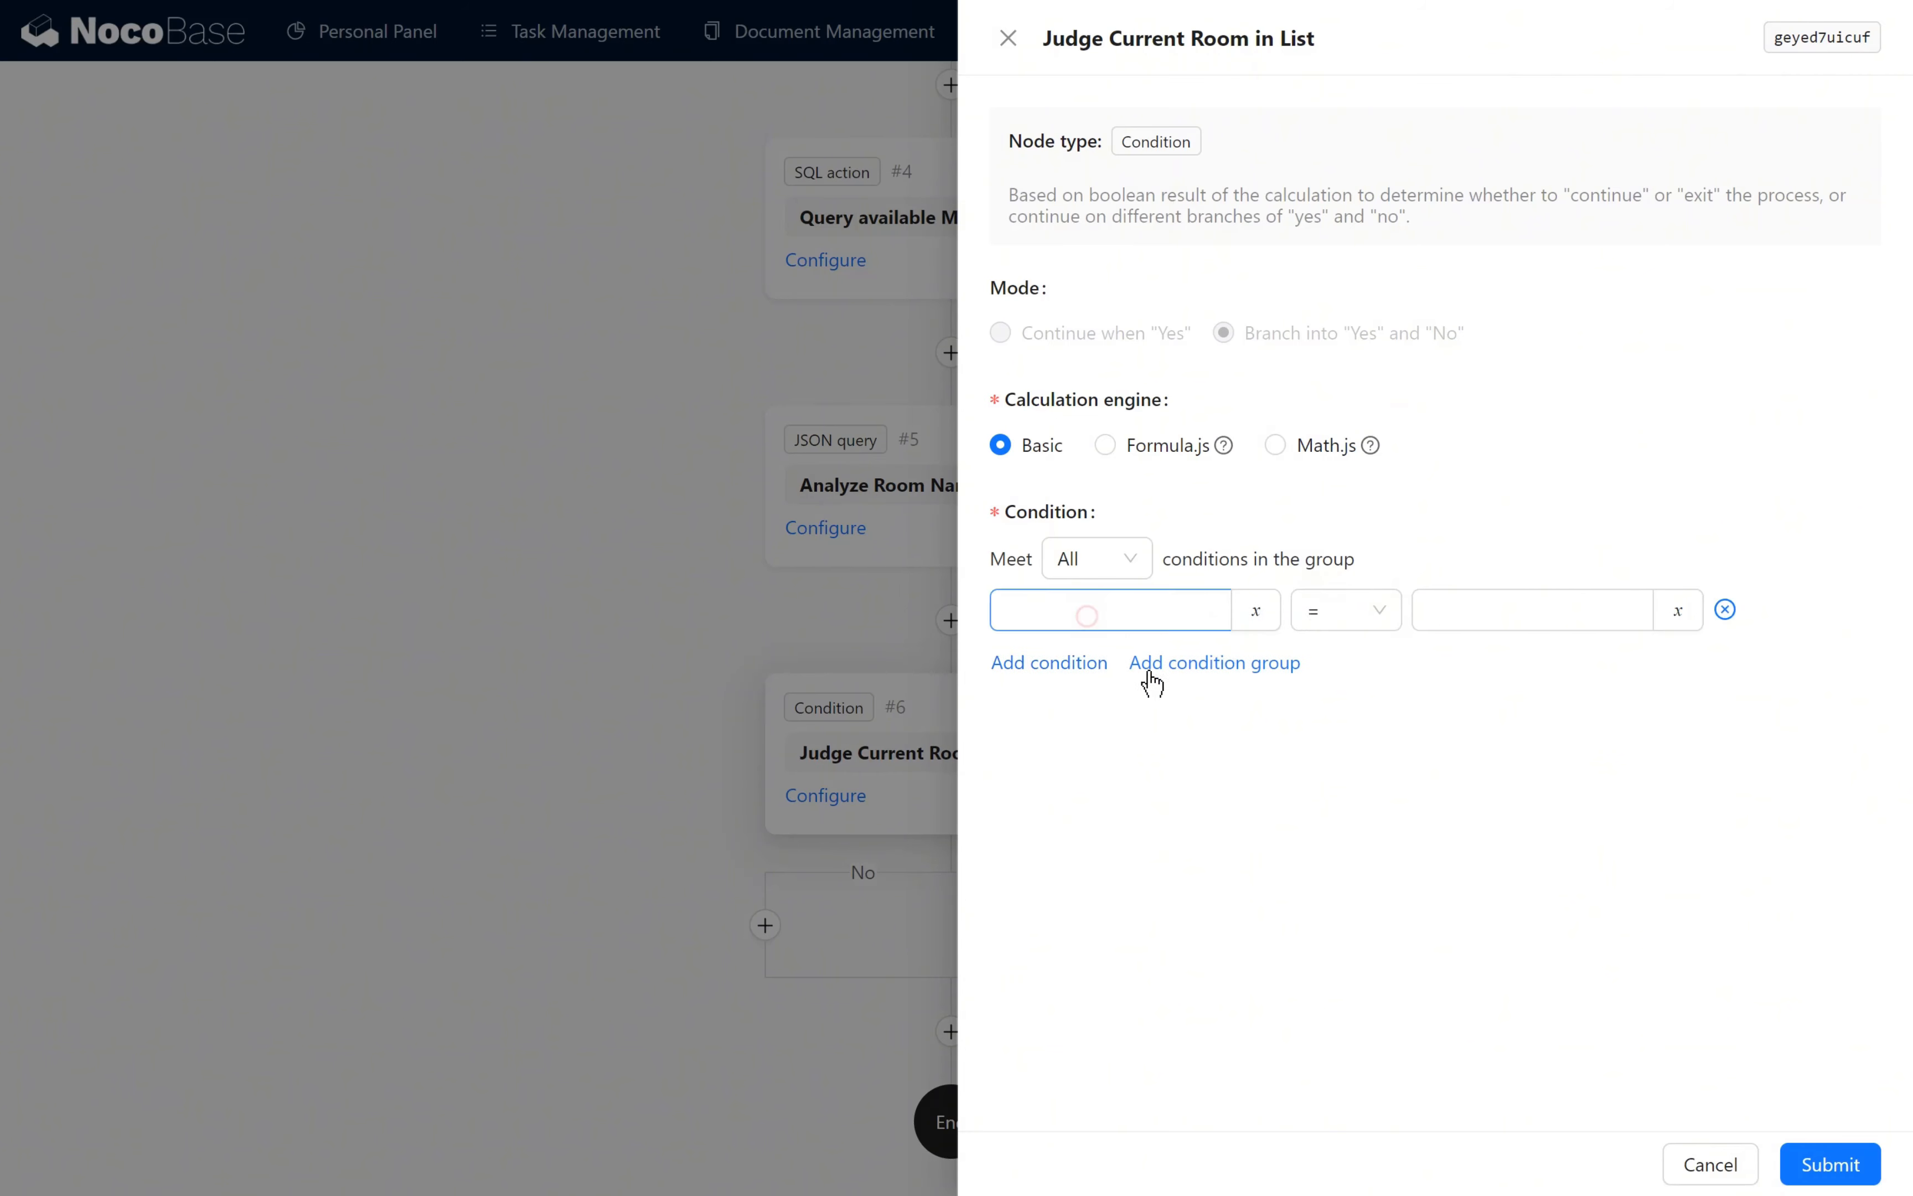
pyautogui.click(1263, 615)
pyautogui.click(1391, 789)
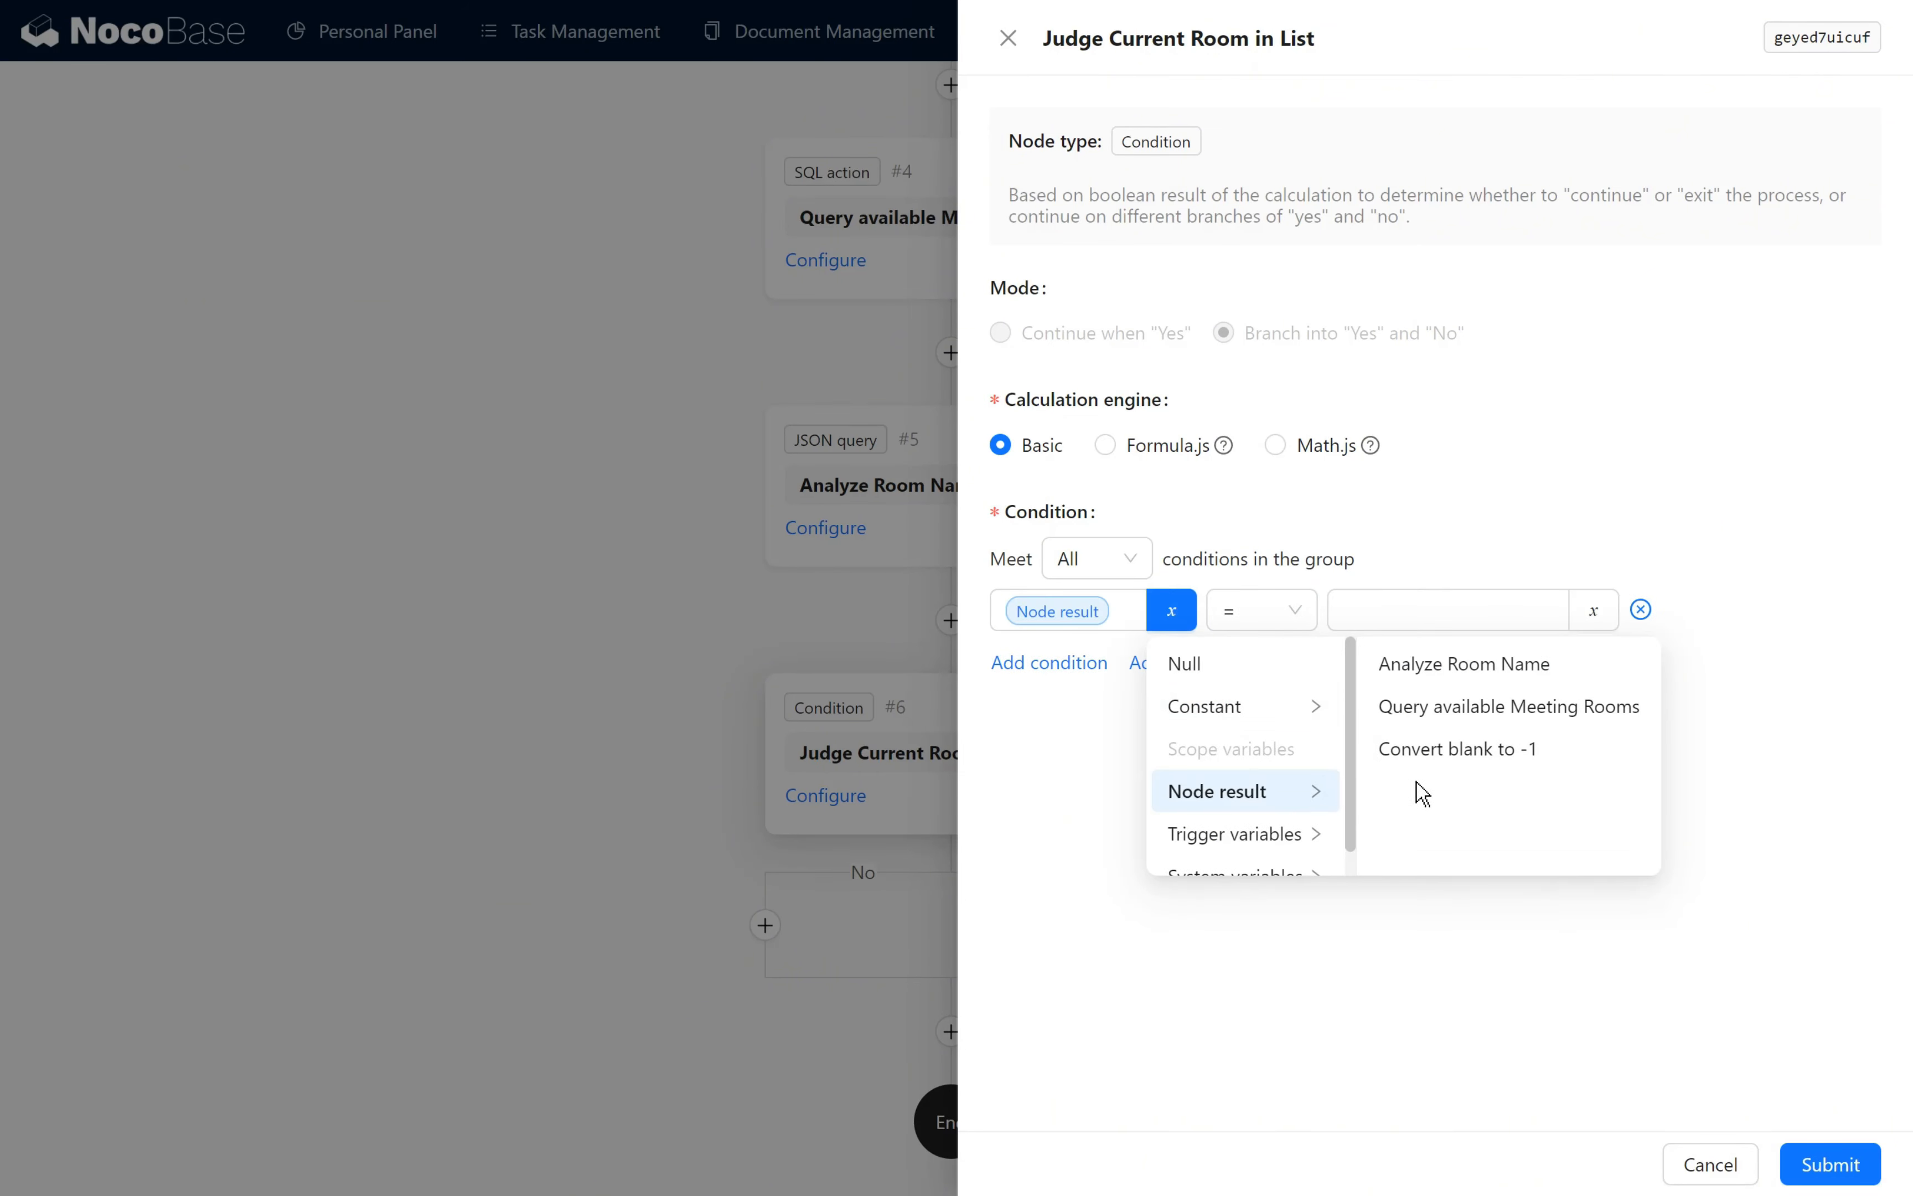
pyautogui.click(1512, 666)
pyautogui.click(1462, 633)
pyautogui.scroll(-5, 1466, 869)
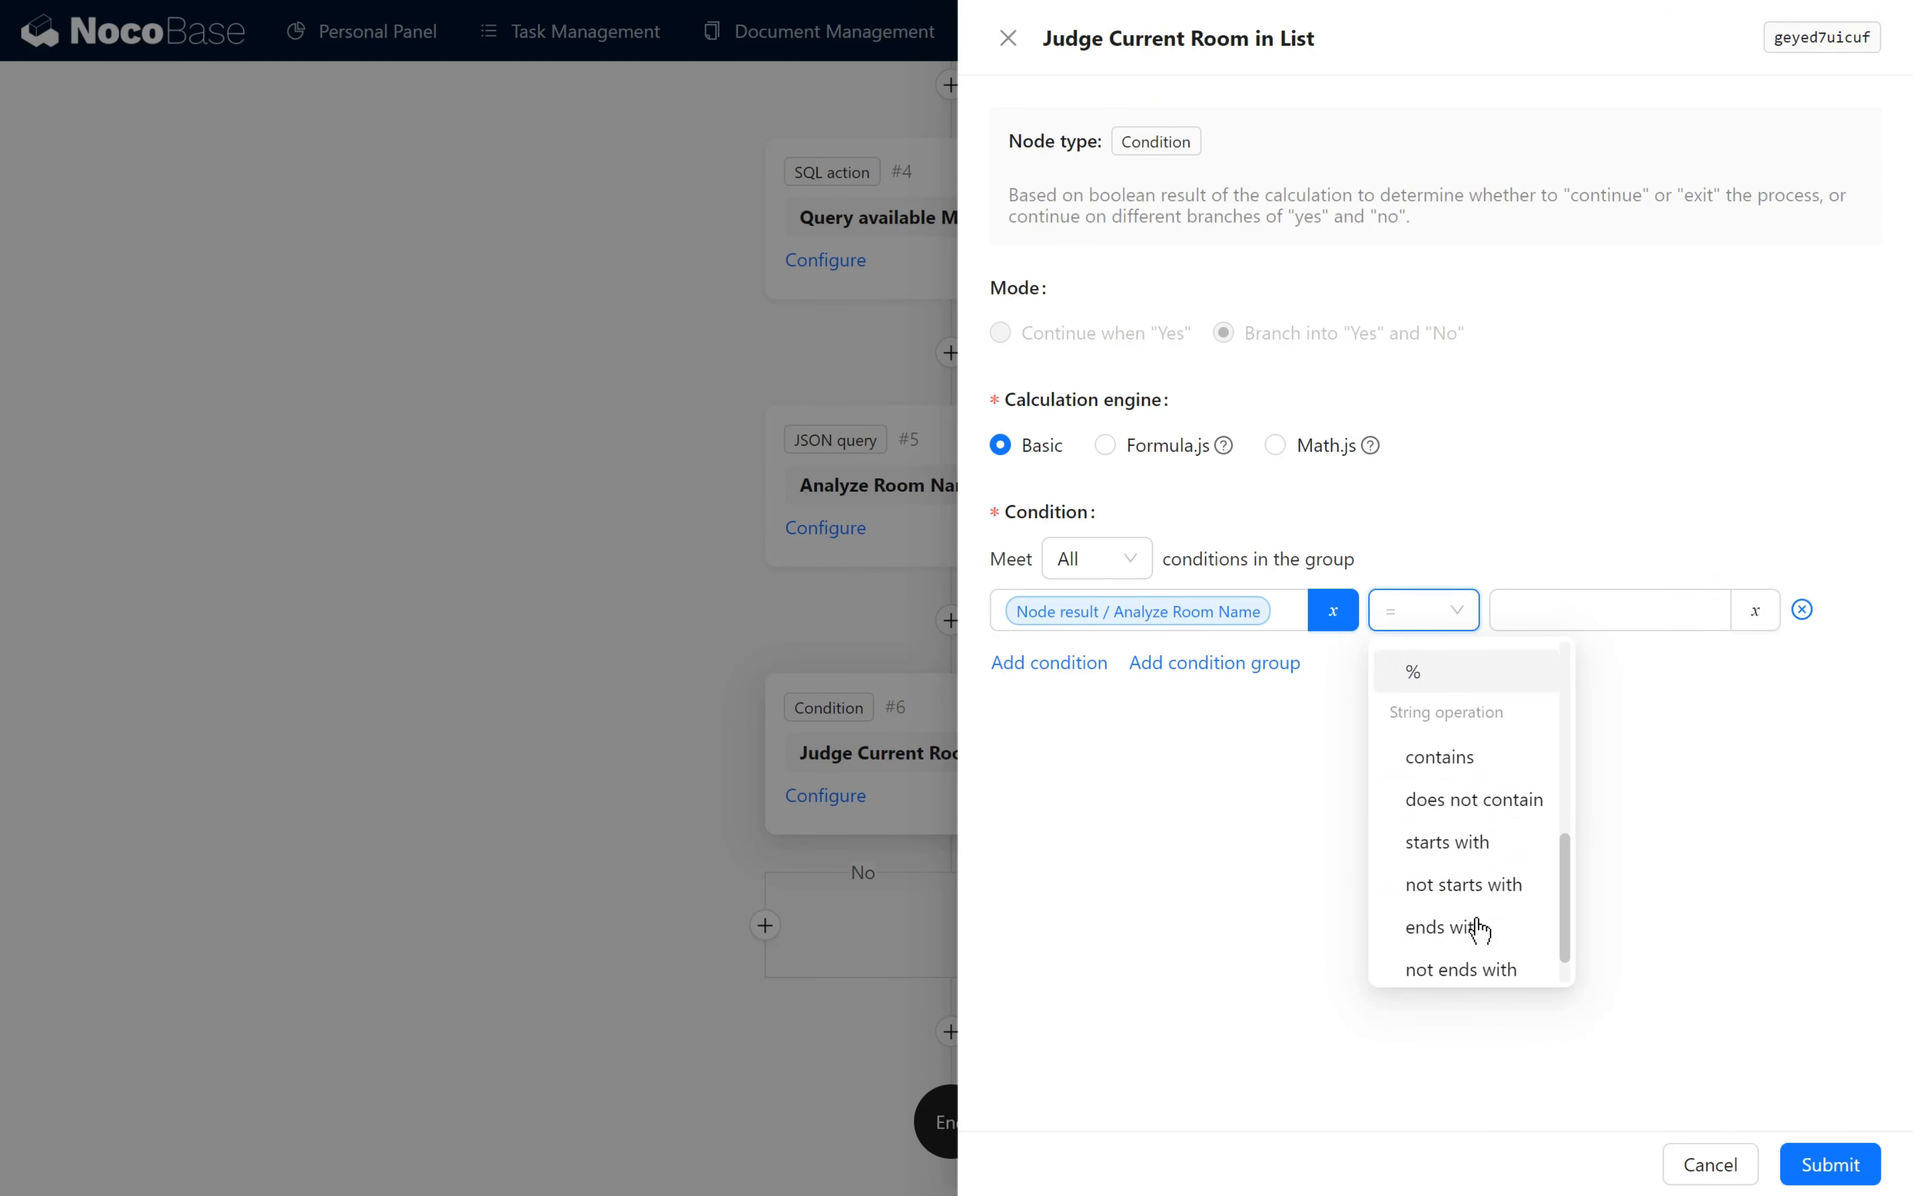
pyautogui.click(1475, 742)
# - Set the condition's comparison value to Trigger variables / Parameters / Values submitted / Room / Room Name and save the node
pyautogui.click(1767, 611)
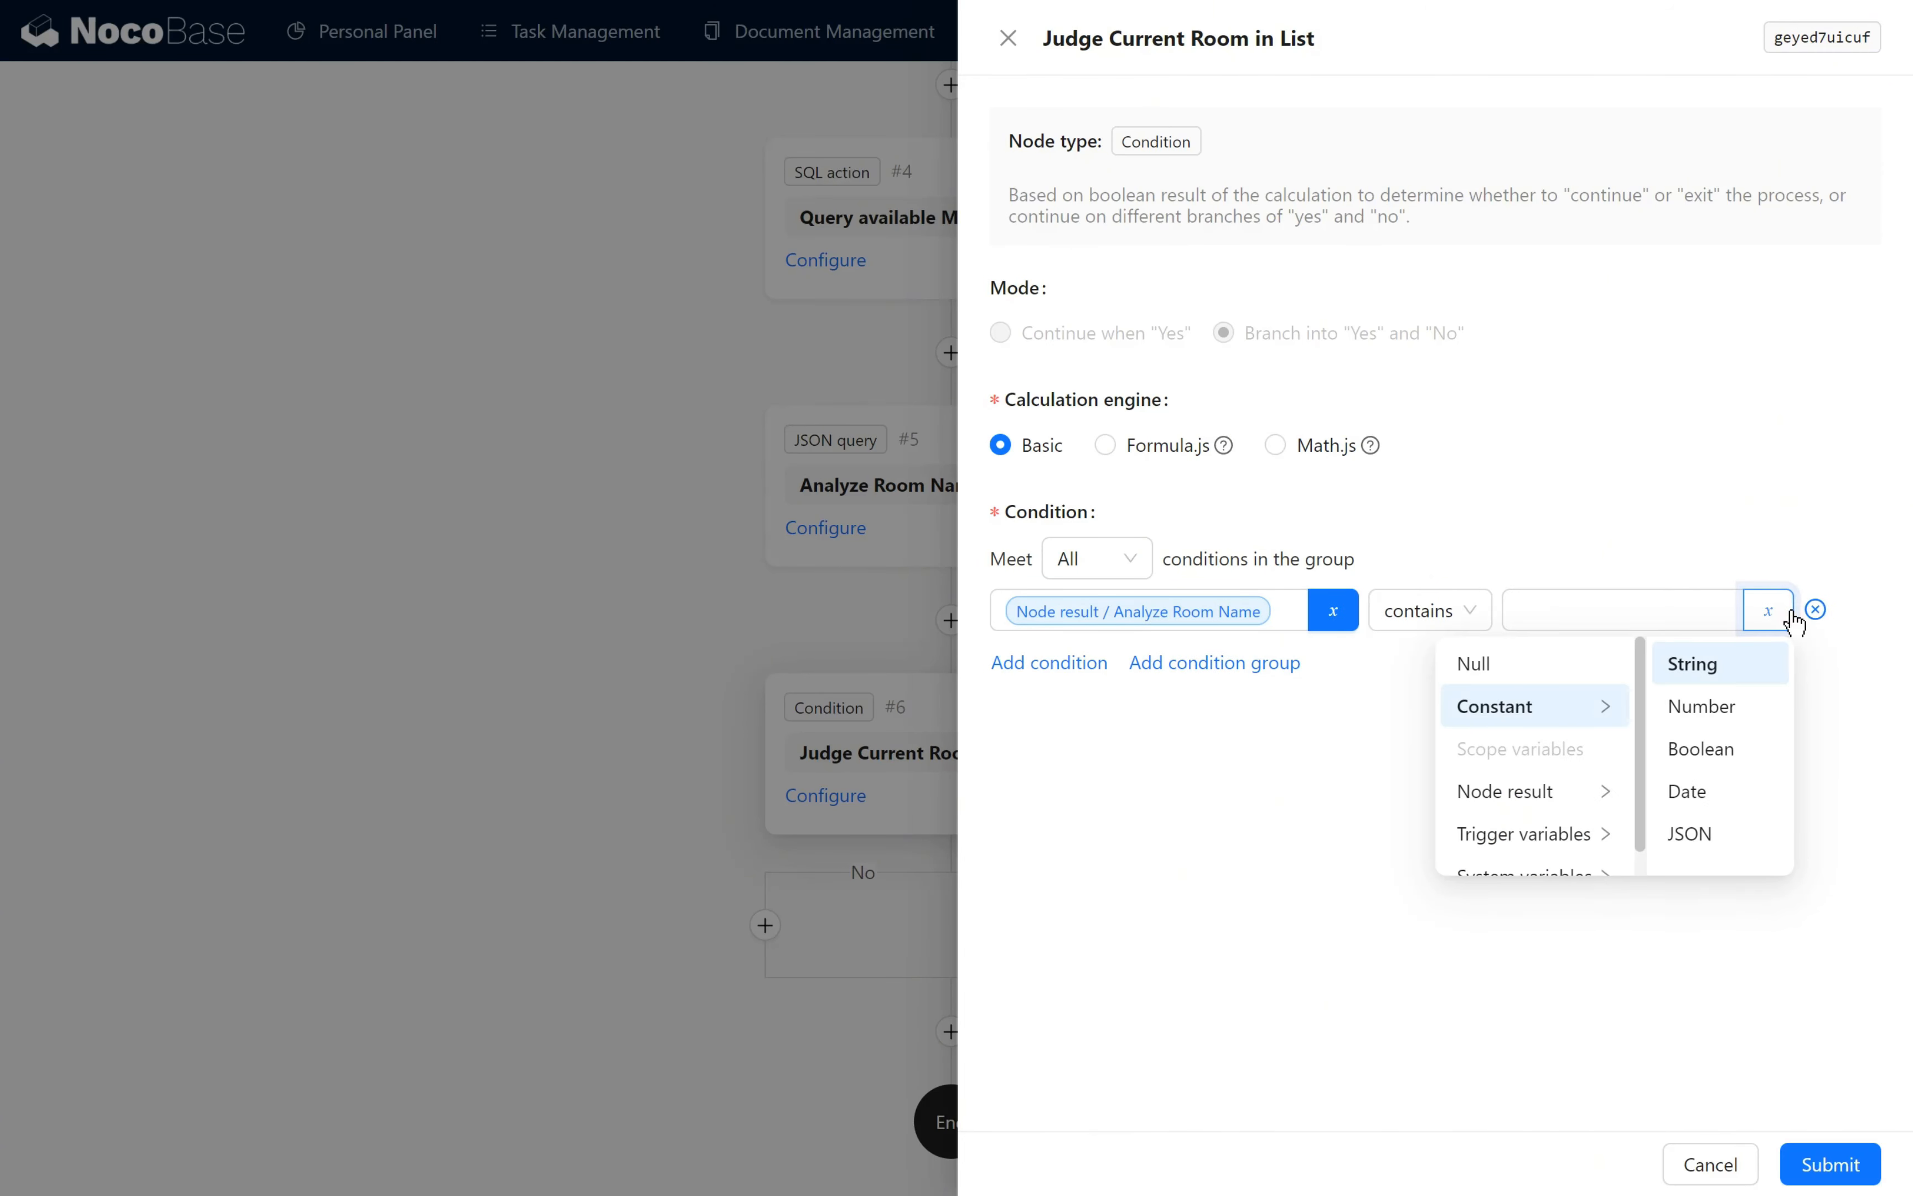
pyautogui.scroll(-1, 1590, 803)
pyautogui.click(1590, 803)
pyautogui.click(1684, 755)
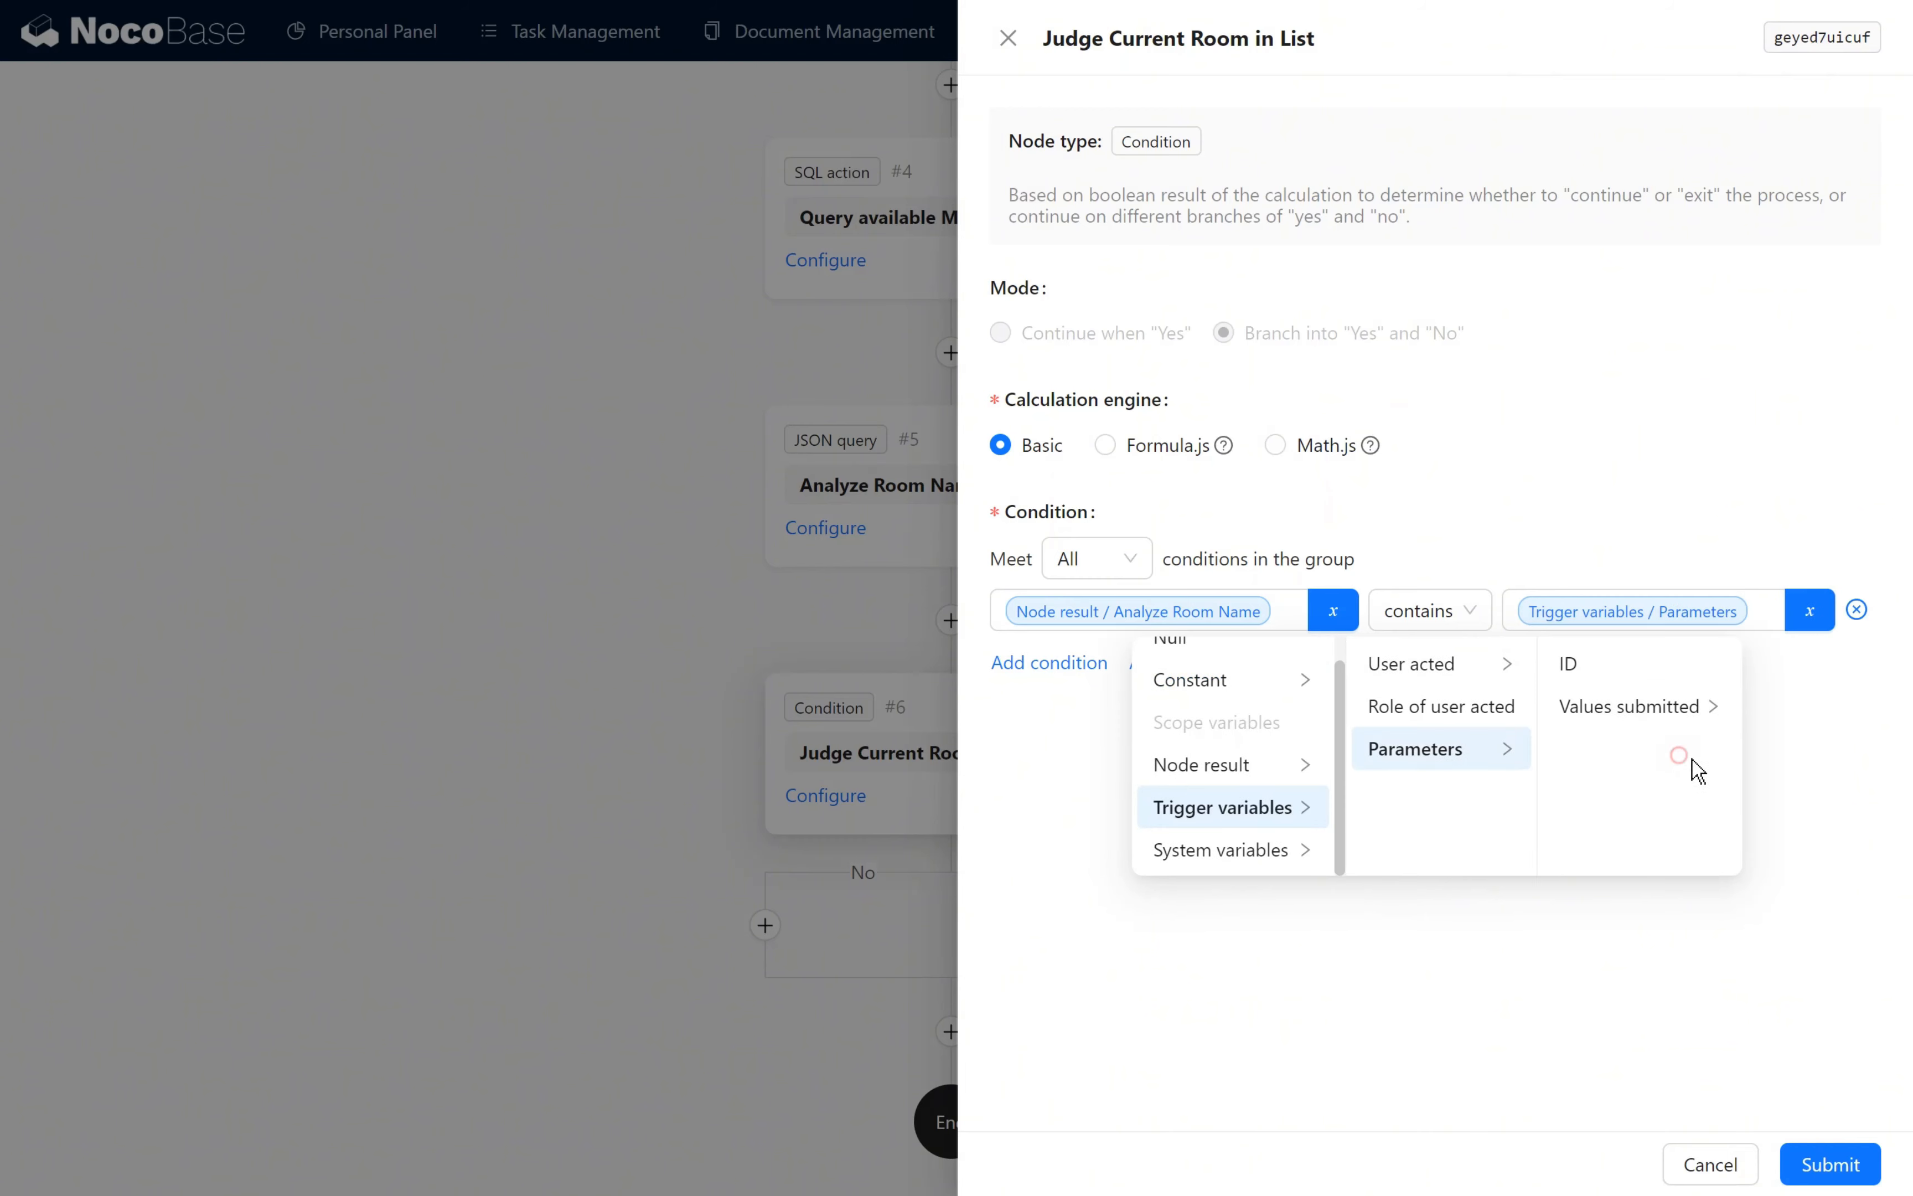
pyautogui.click(1675, 705)
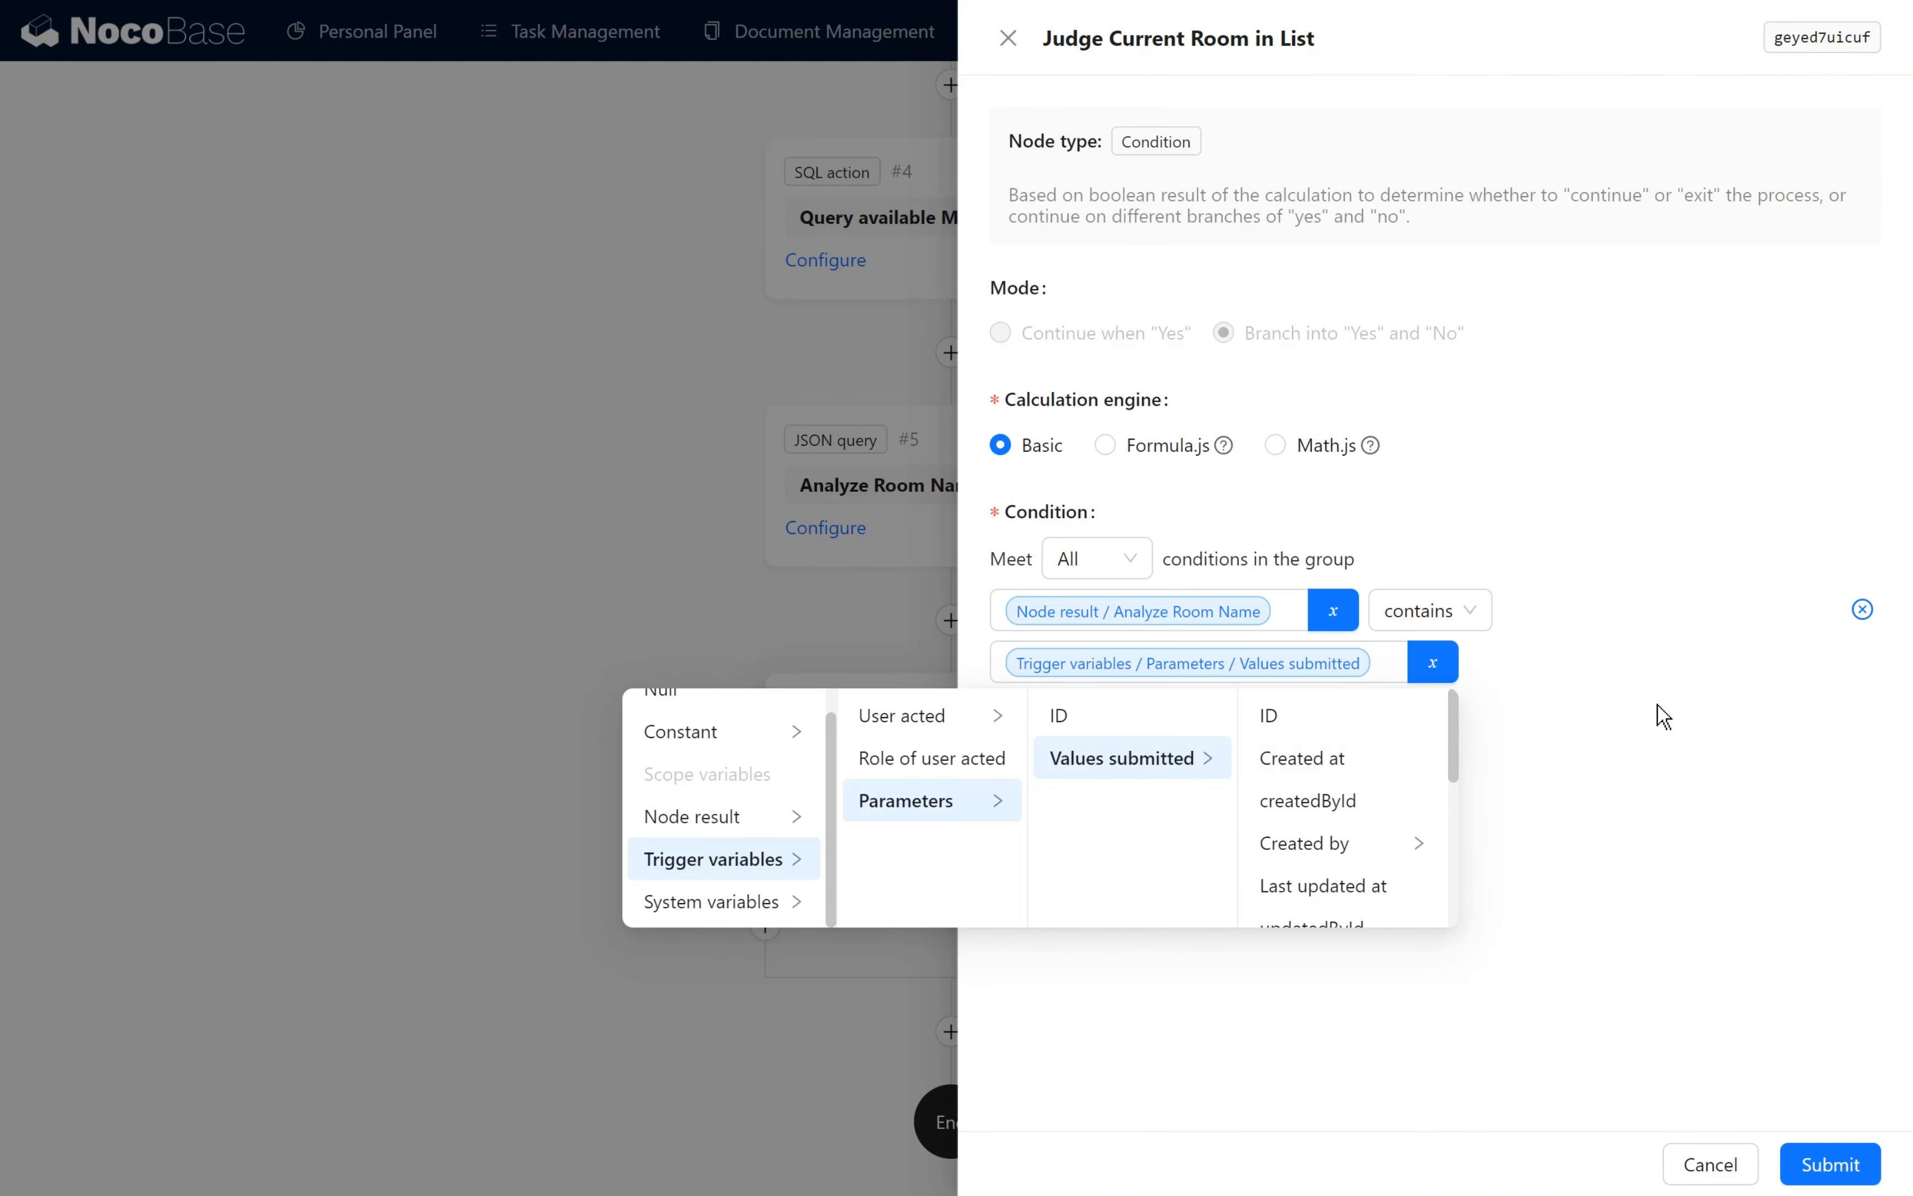
pyautogui.scroll(-3, 1414, 874)
pyautogui.click(1392, 879)
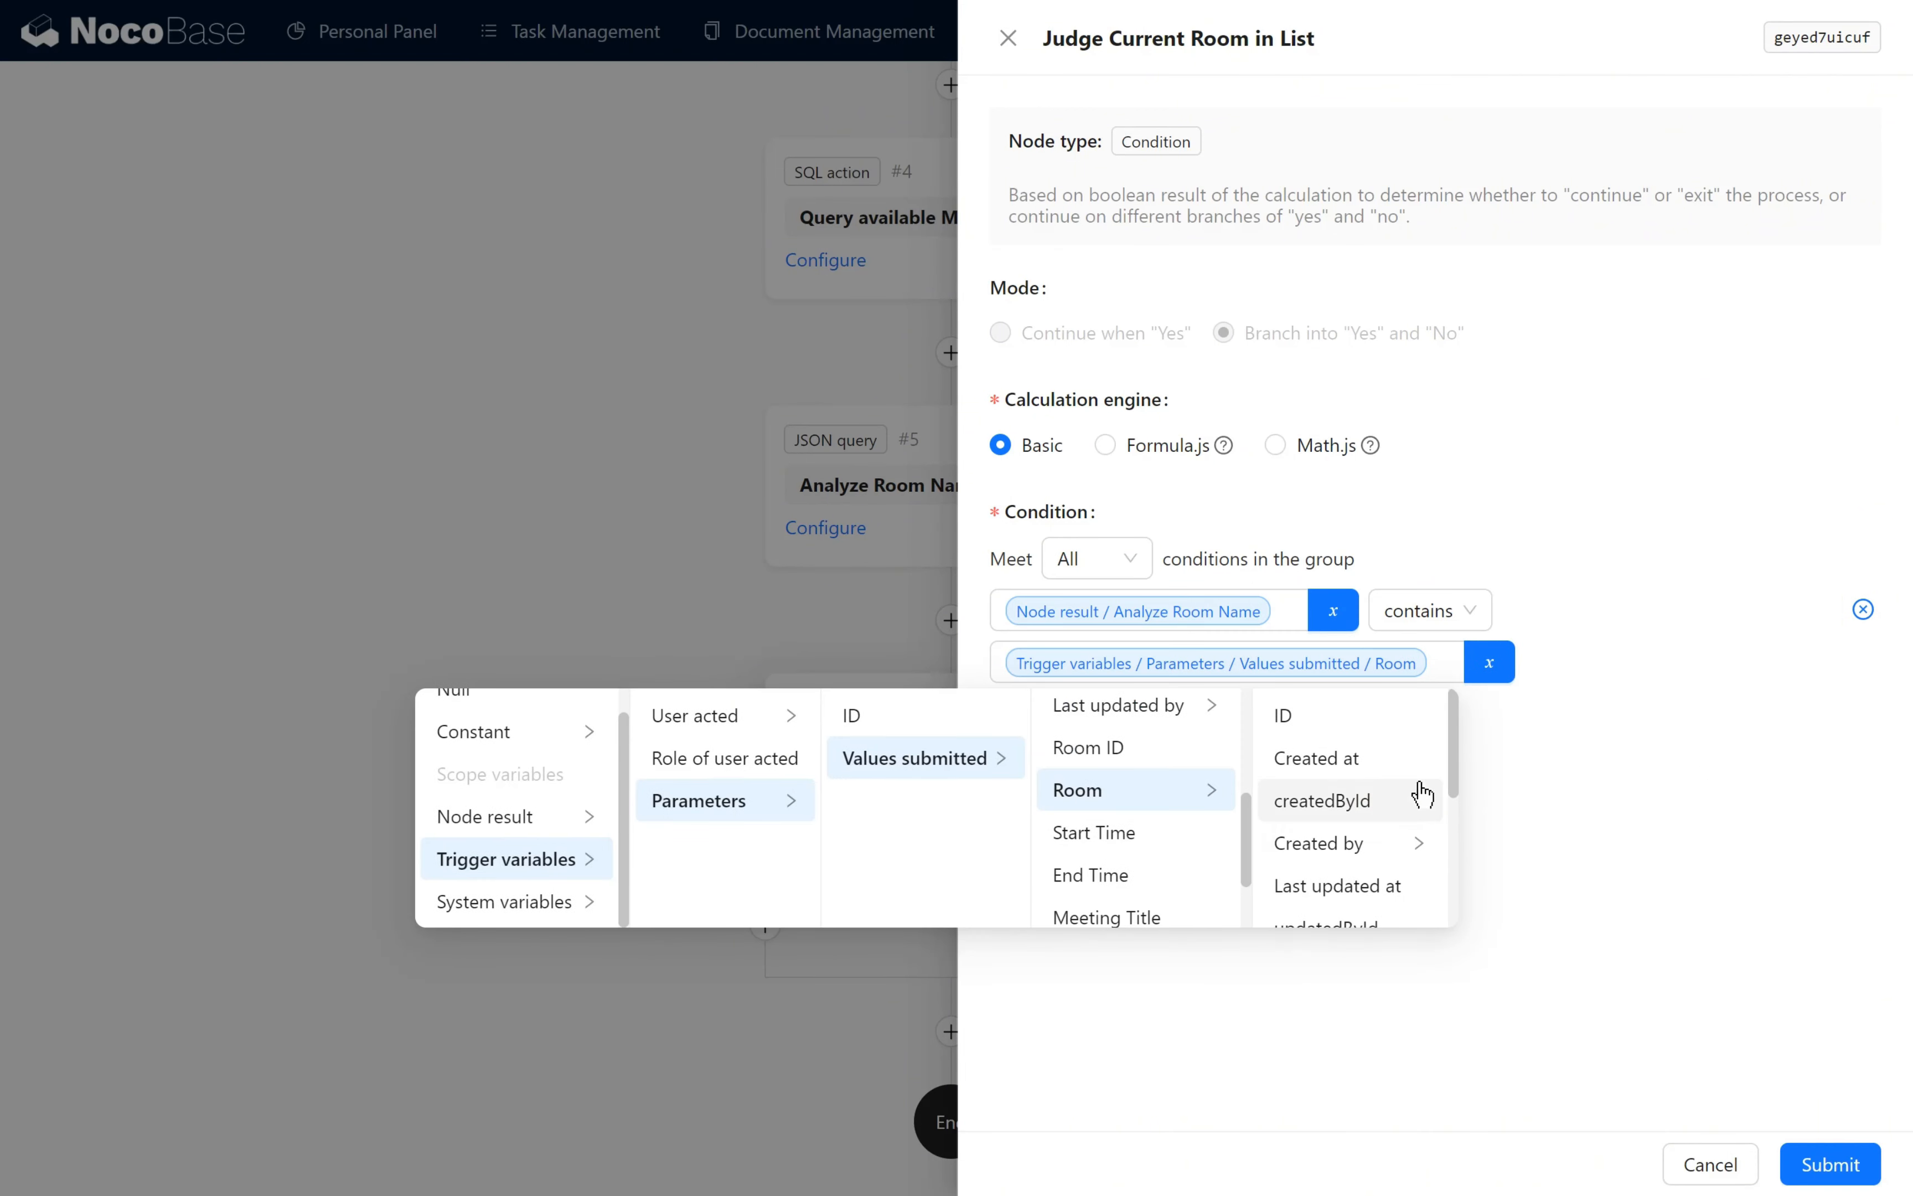
pyautogui.scroll(-3, 1344, 795)
pyautogui.click(1303, 760)
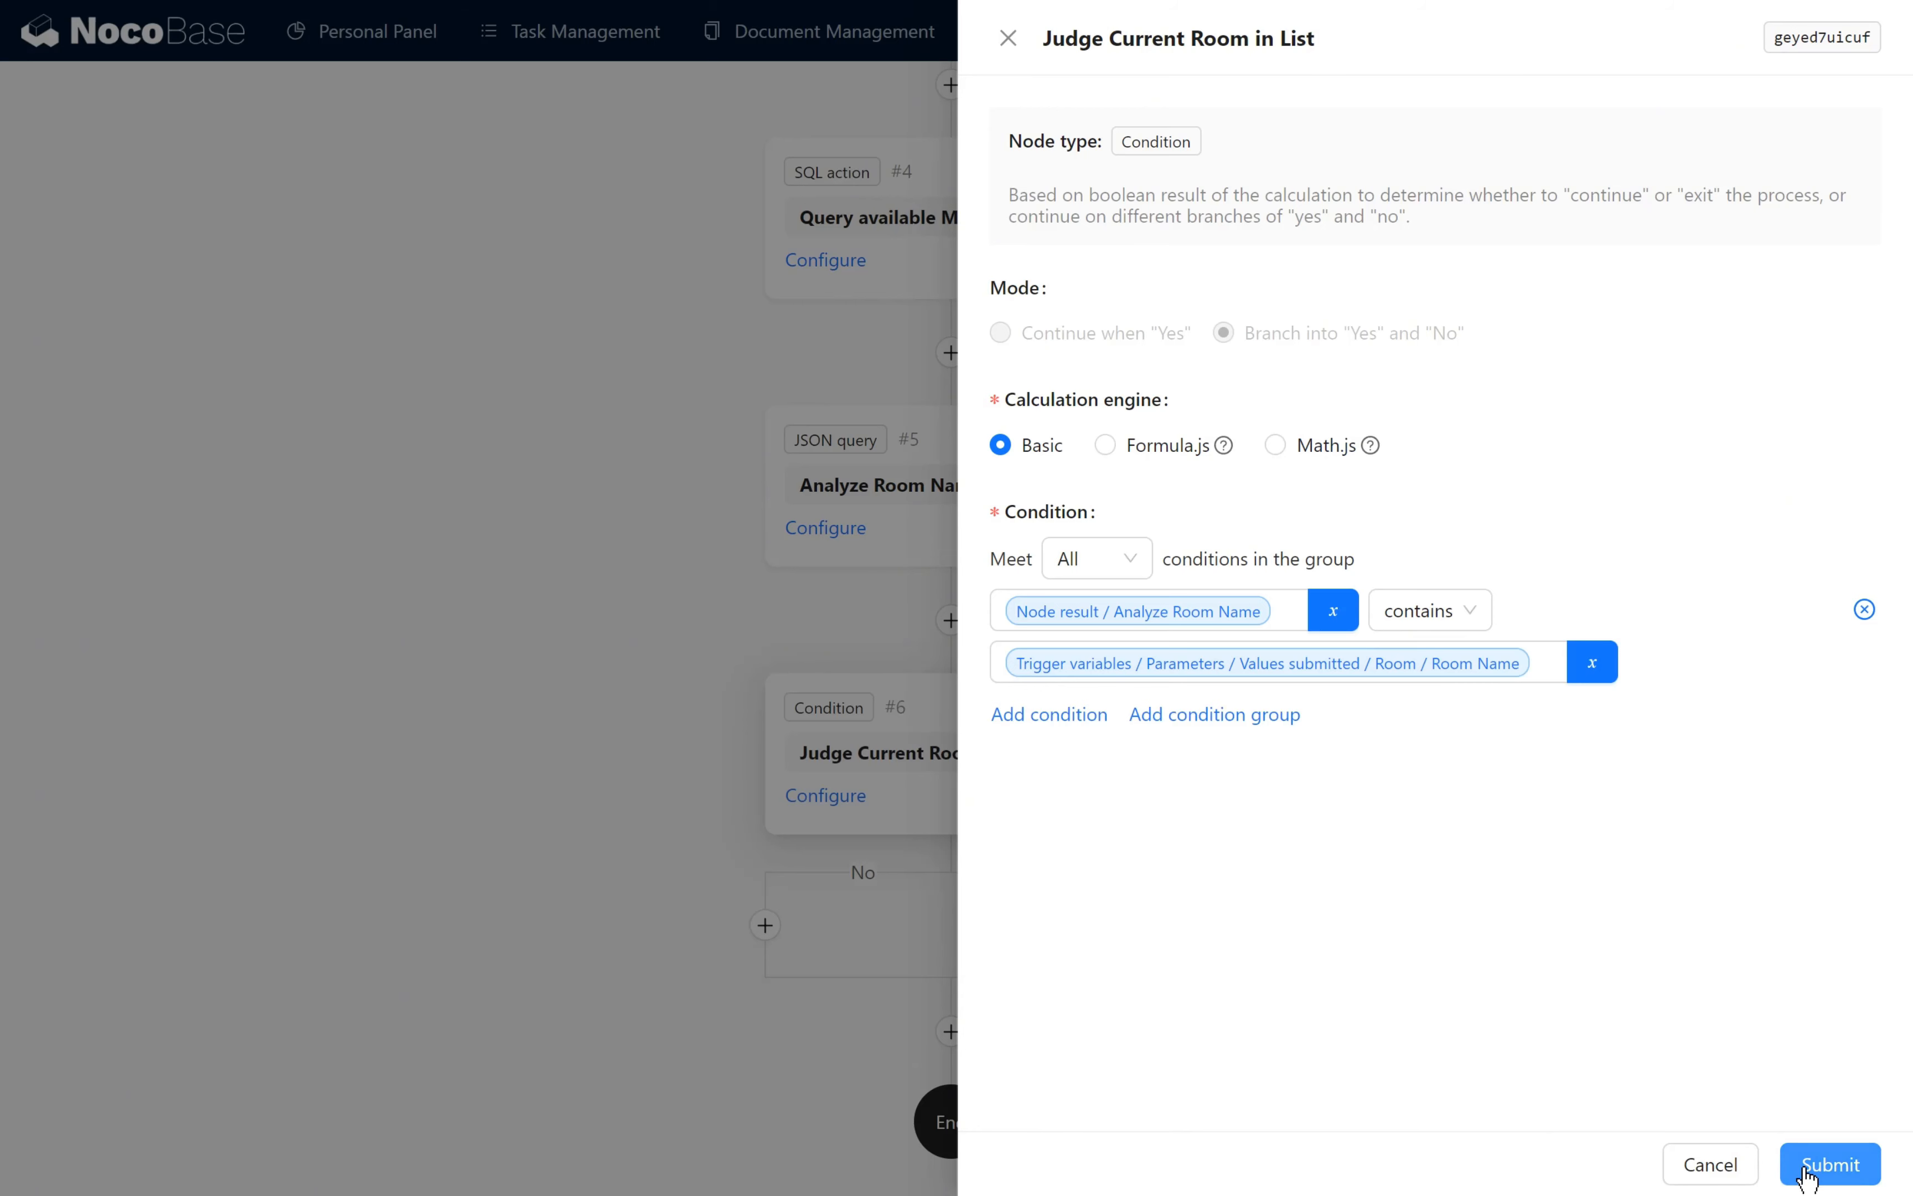
pyautogui.click(1803, 1168)
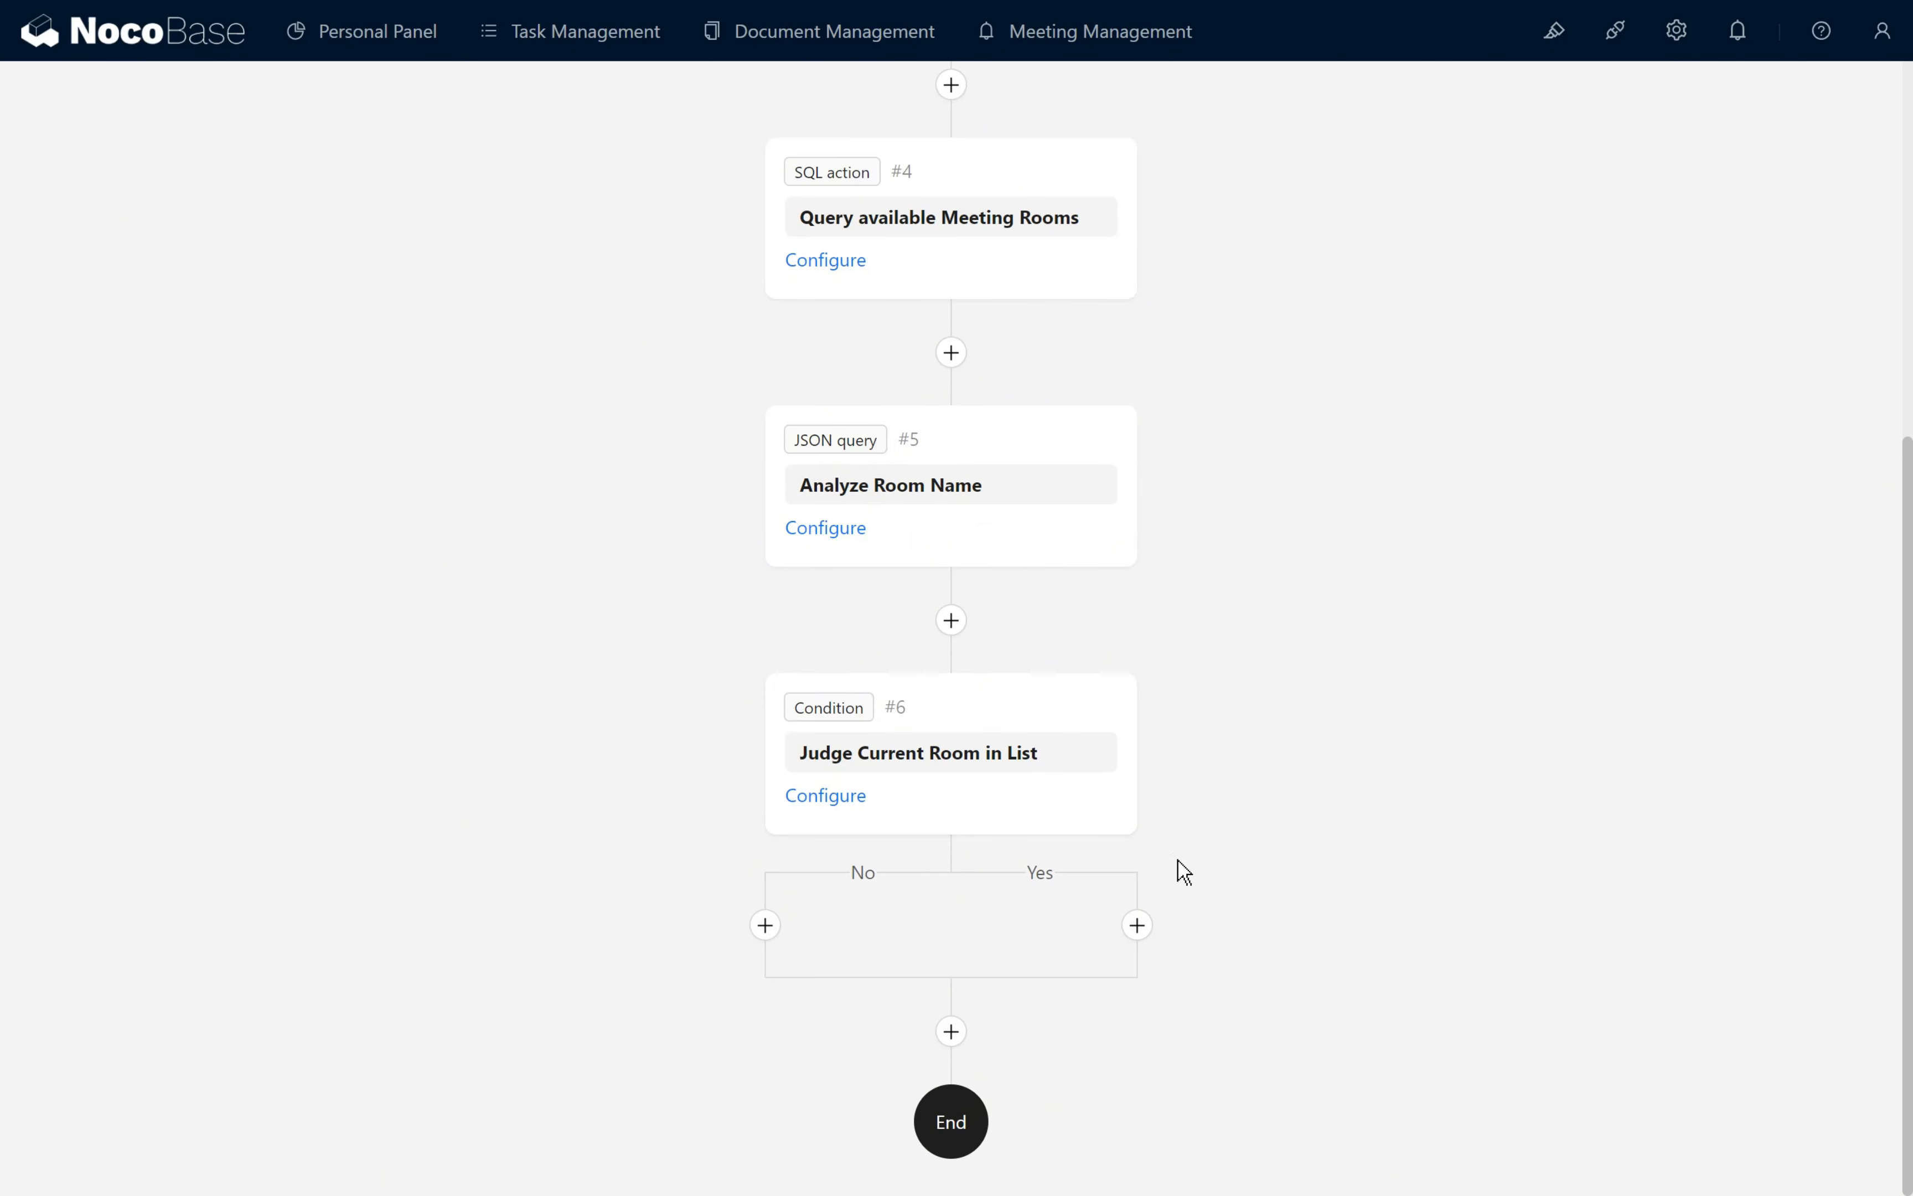
# - Find and enable the Workflow: Response message plugin
pyautogui.click(1138, 926)
pyautogui.click(1615, 30)
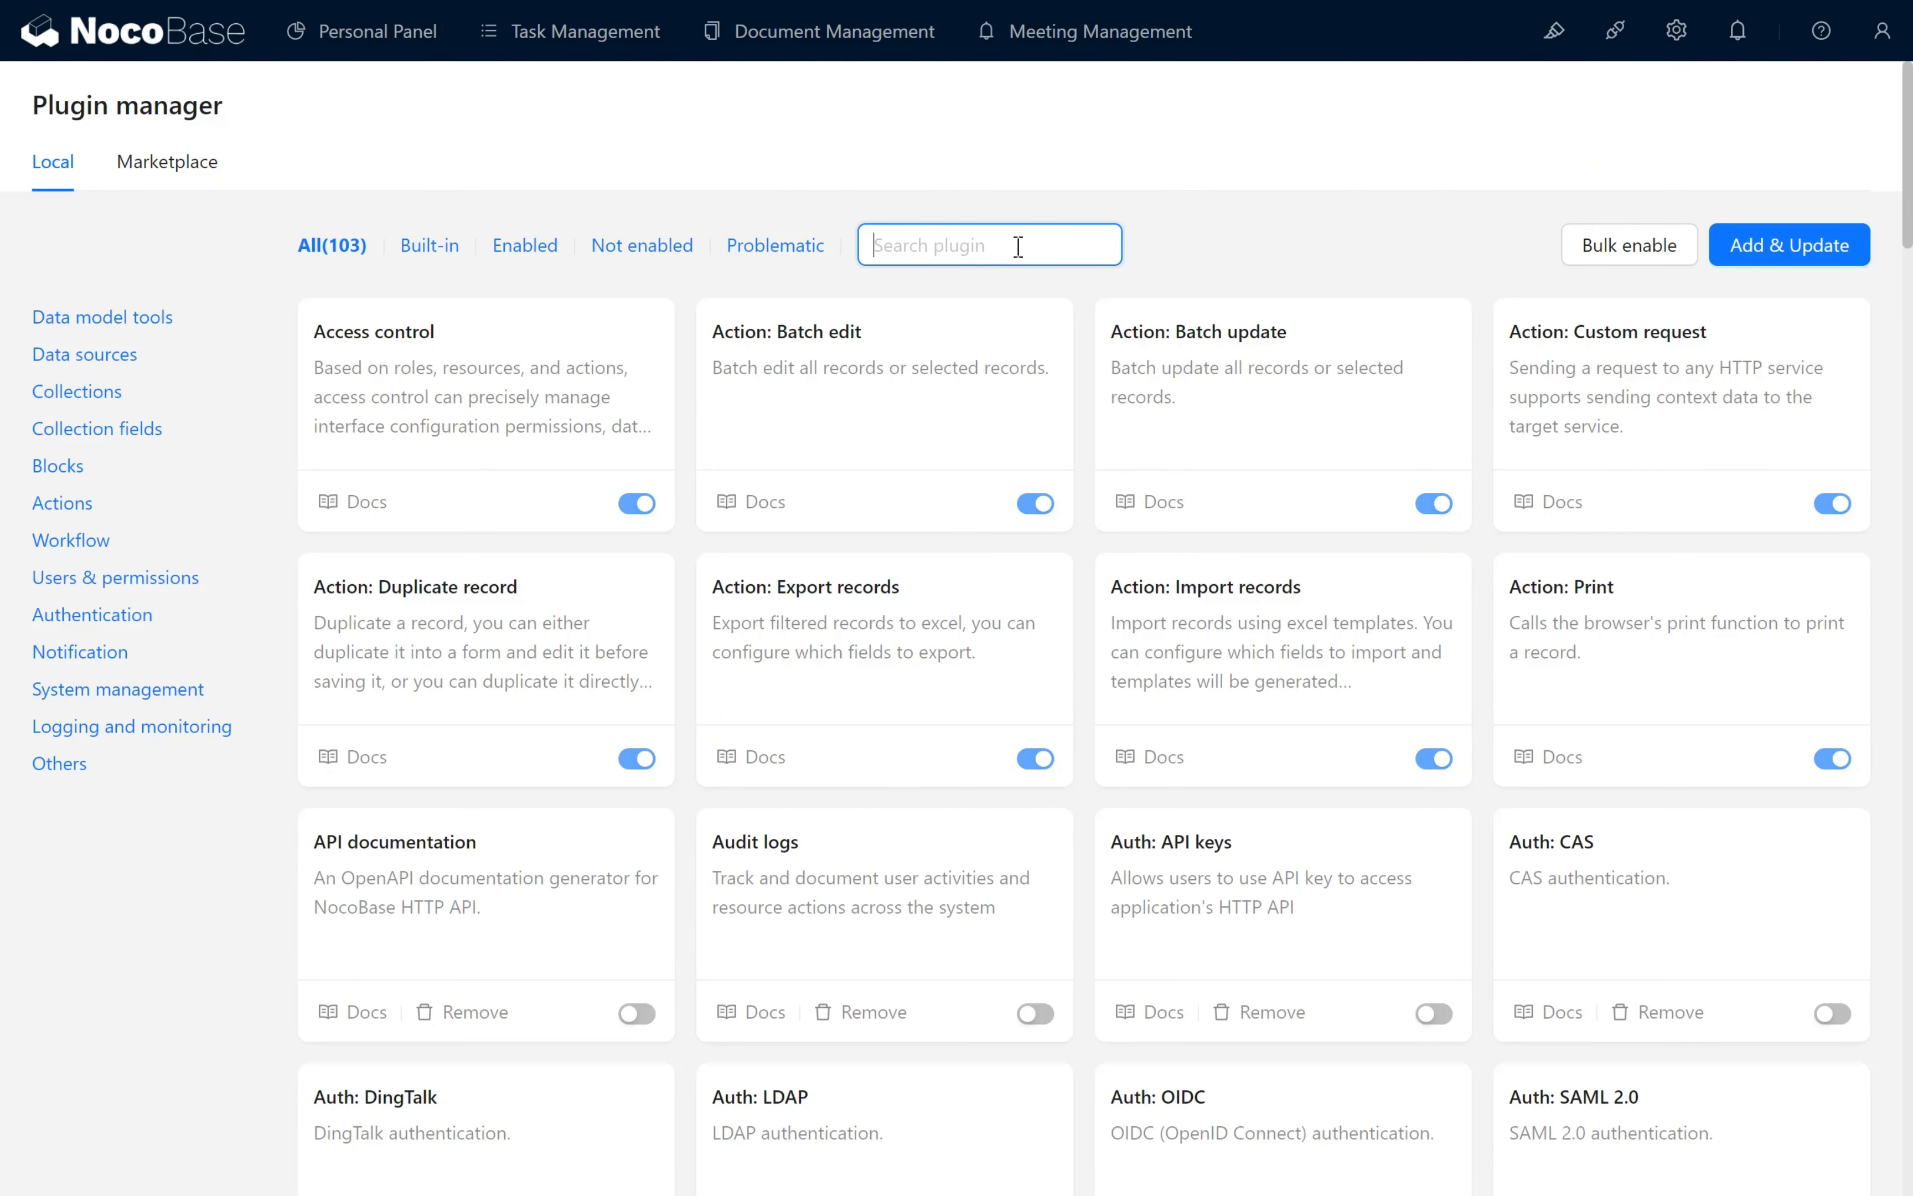
pyautogui.write('Respo')
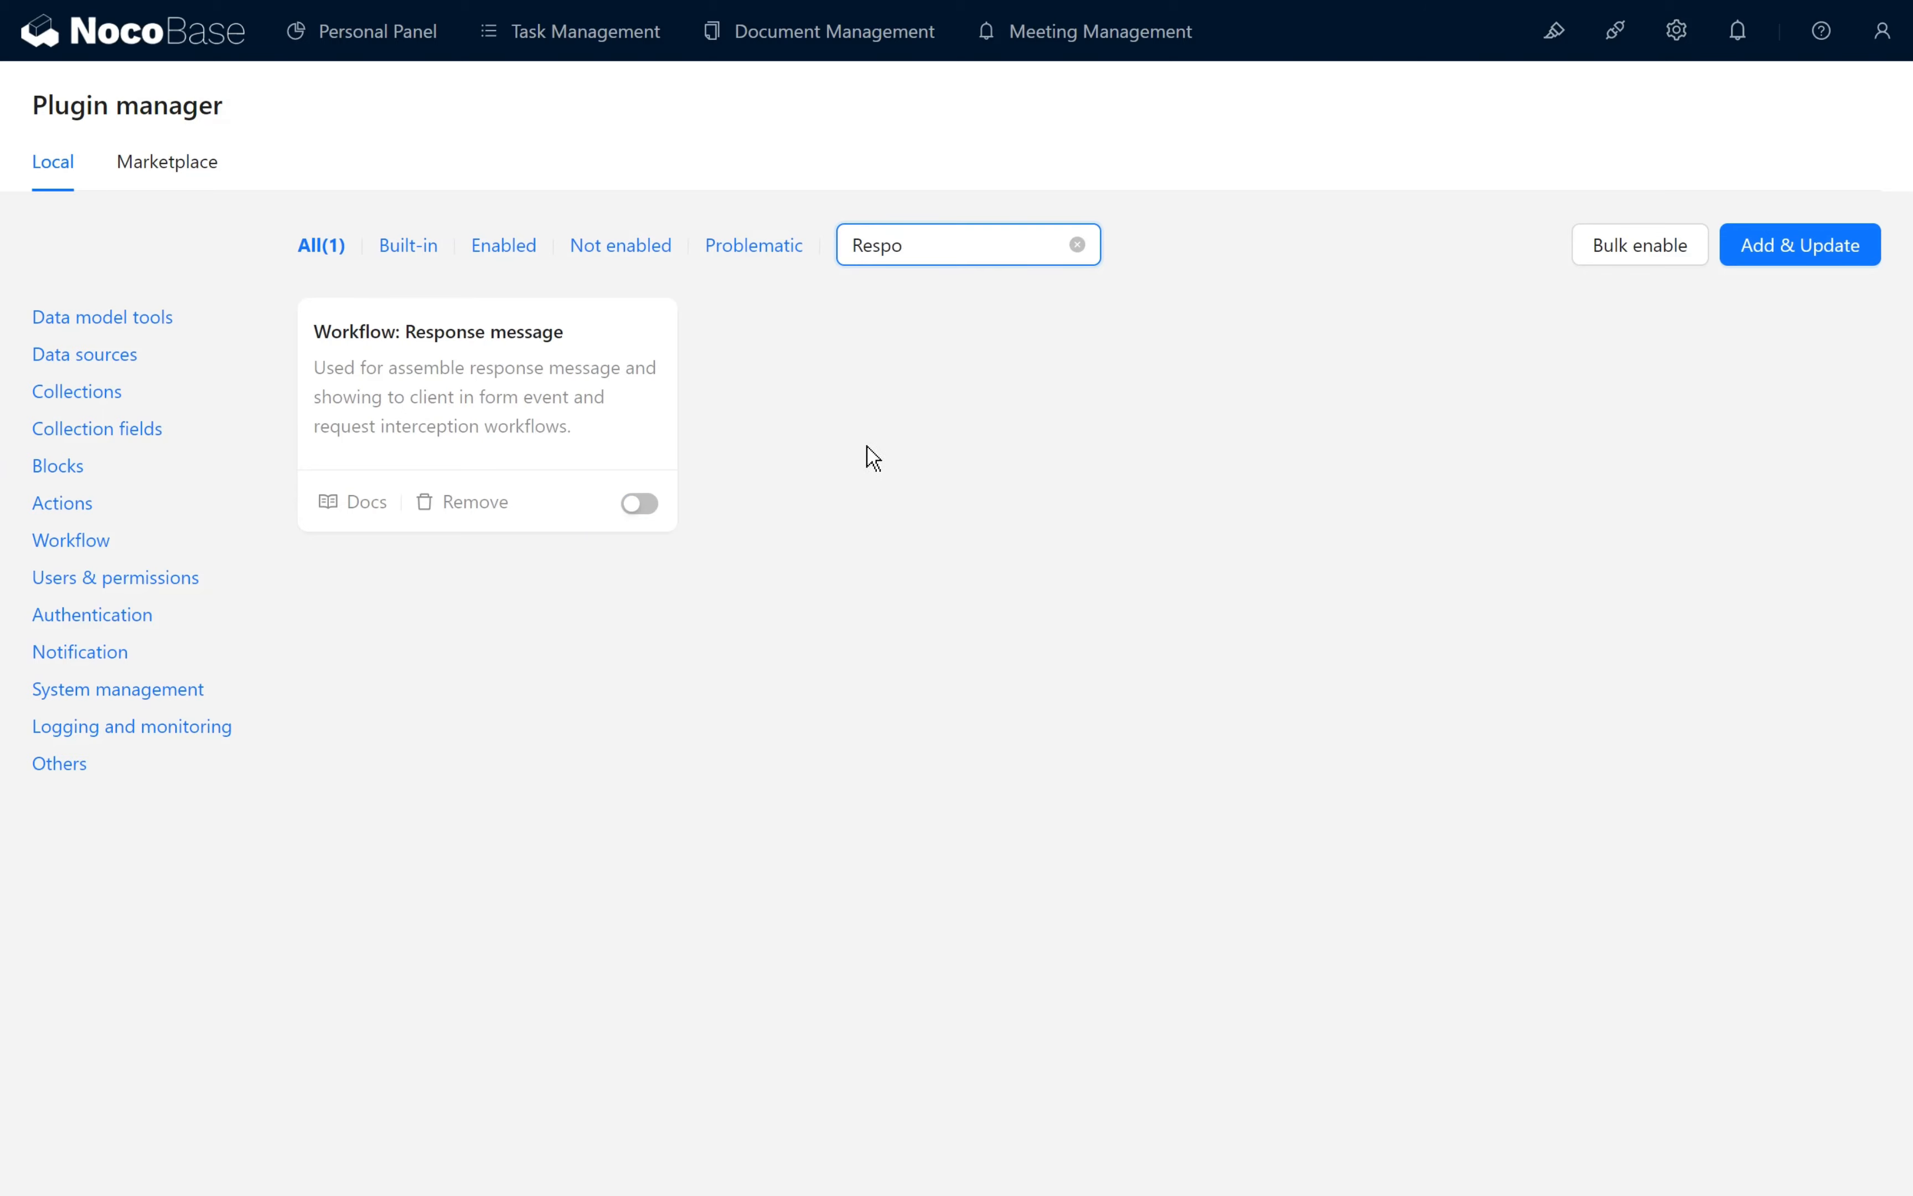
pyautogui.click(639, 503)
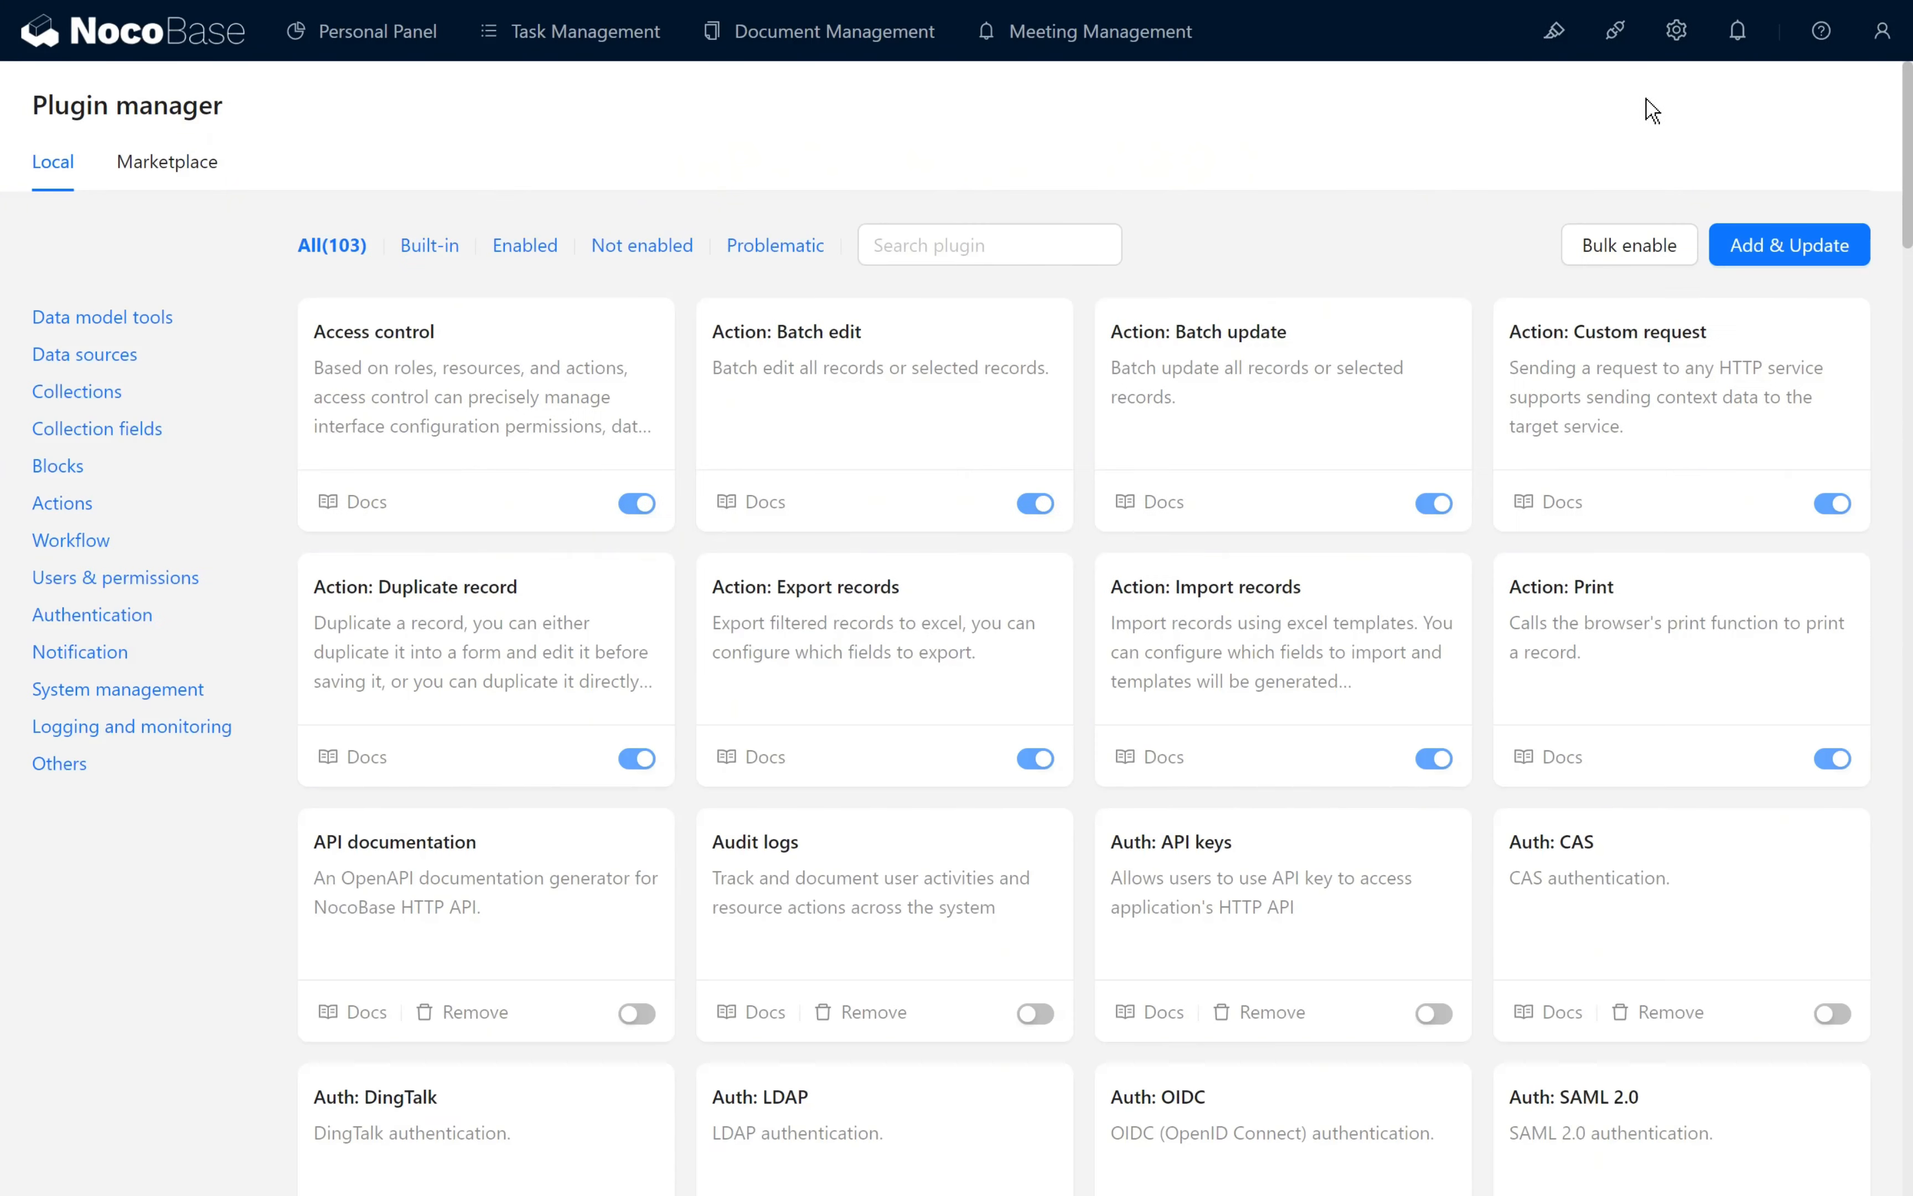
pyautogui.moveTo(1676, 30)
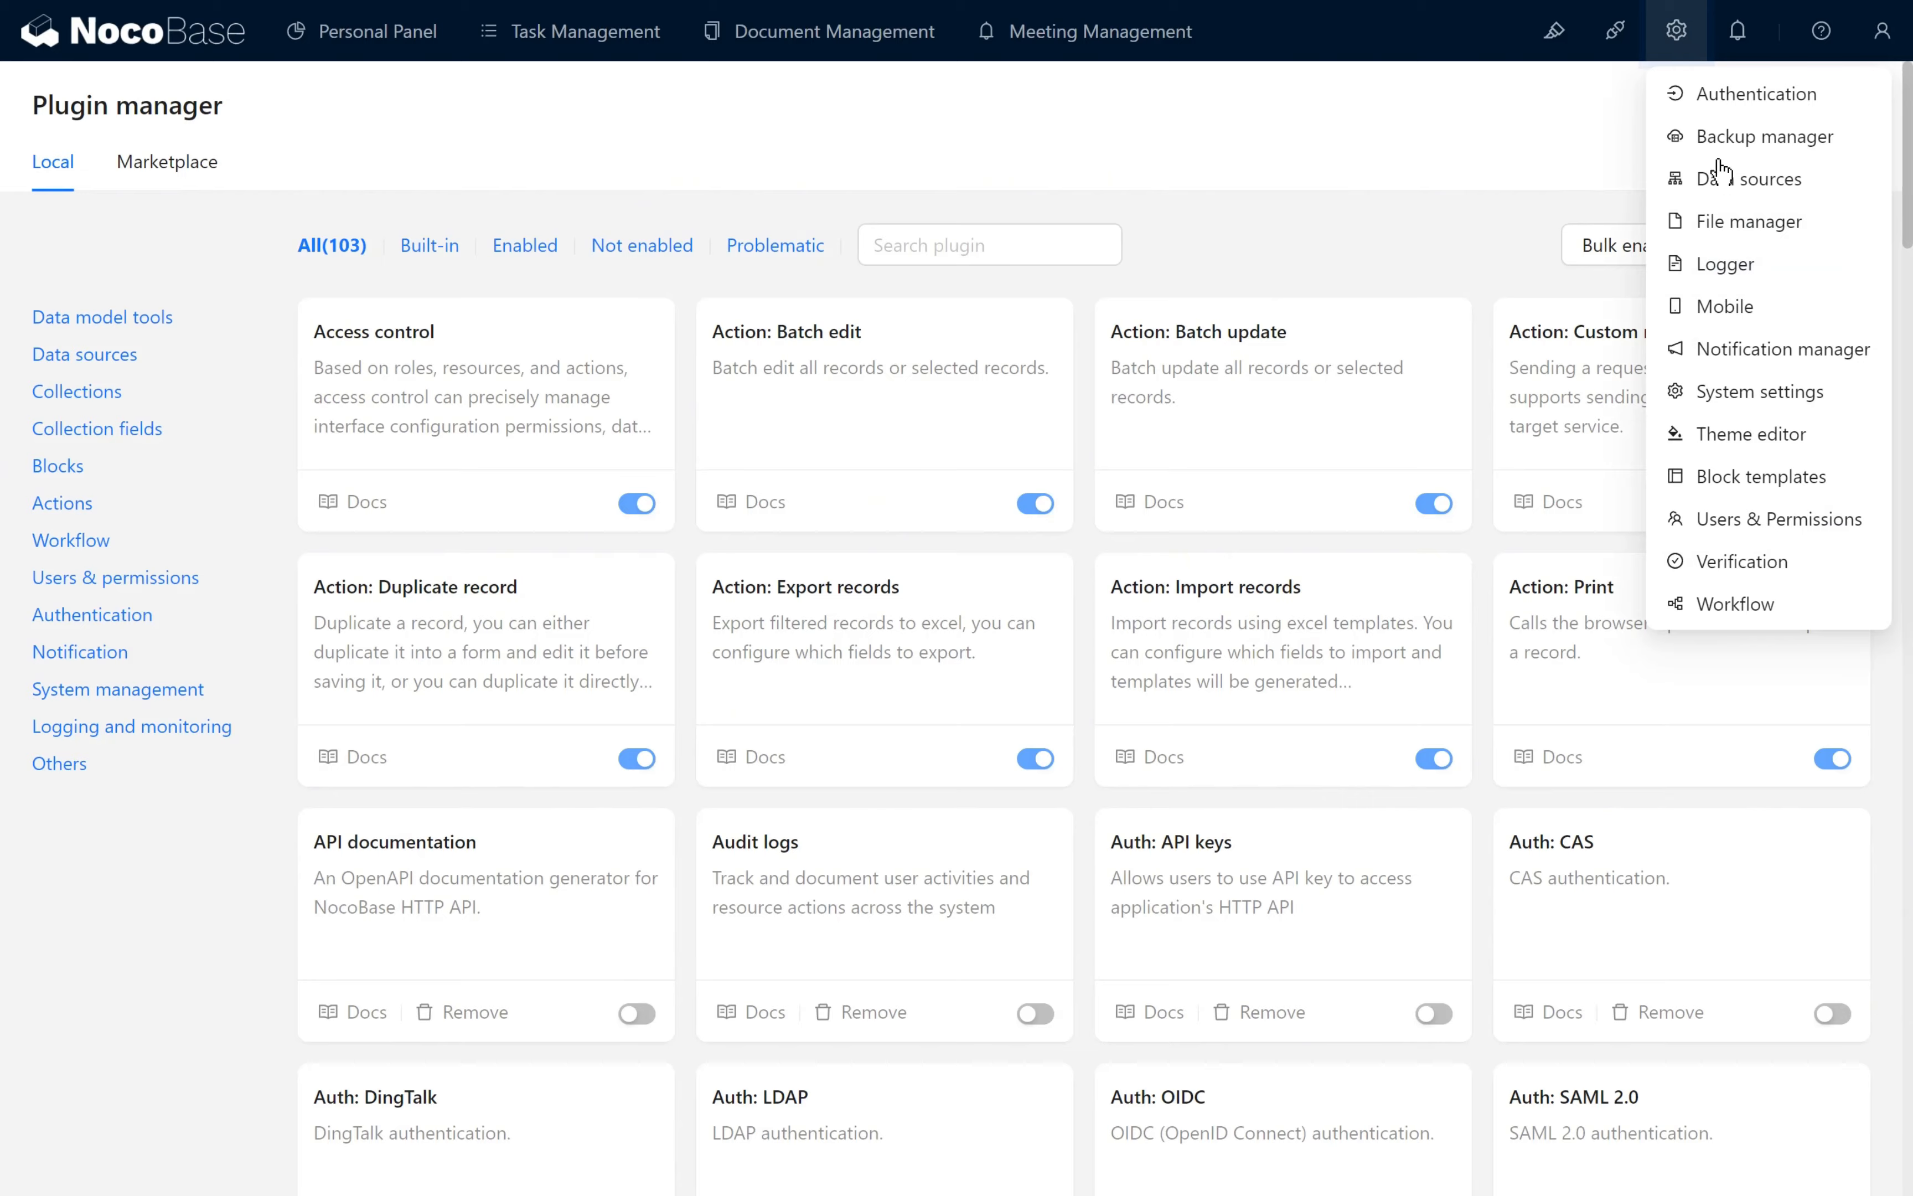
# - Return to the booking workflow and add a Response message node to the Yes branch of Judge Current Room in List
pyautogui.click(1735, 603)
pyautogui.click(1554, 384)
pyautogui.scroll(-4, 1324, 726)
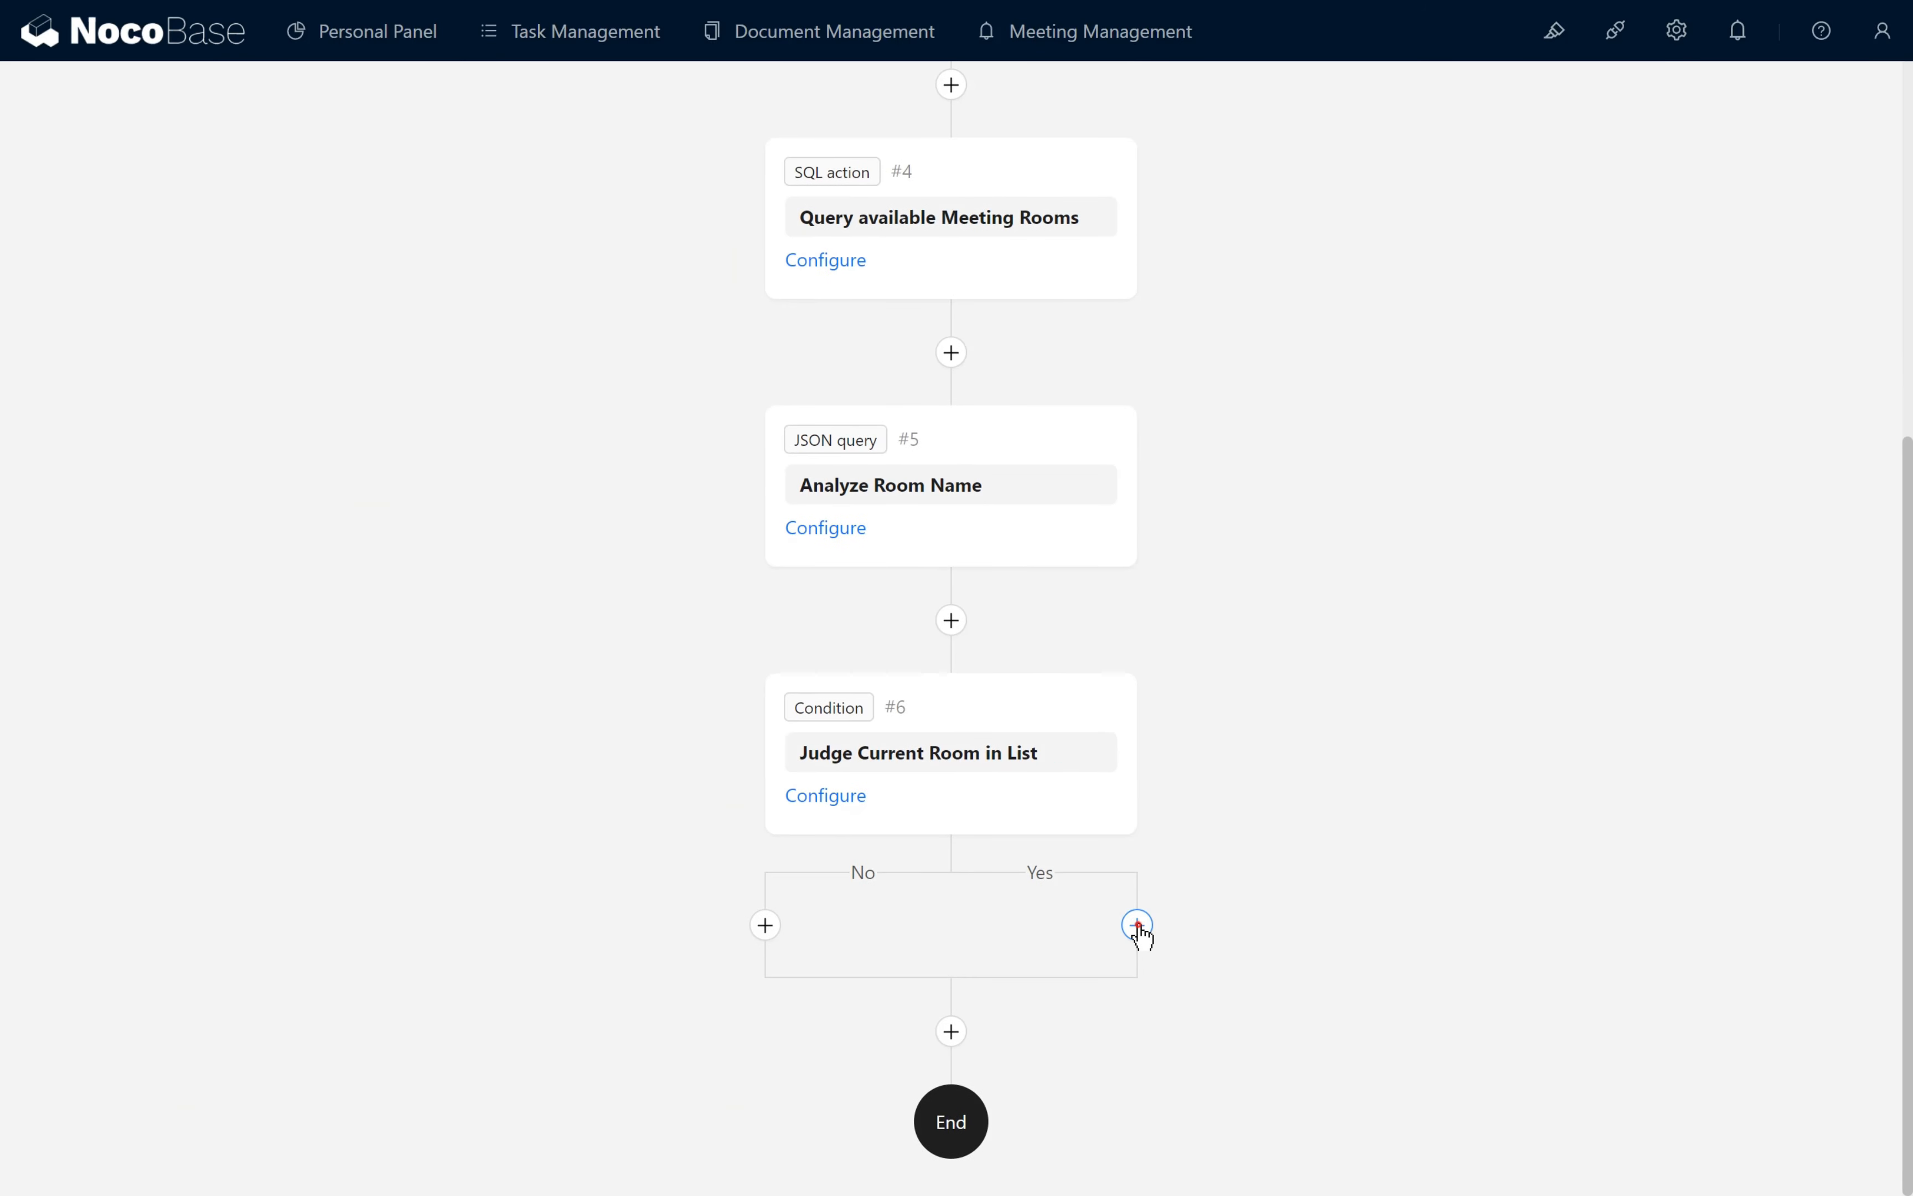
pyautogui.click(1138, 925)
pyautogui.click(1273, 878)
pyautogui.scroll(-3, 1146, 893)
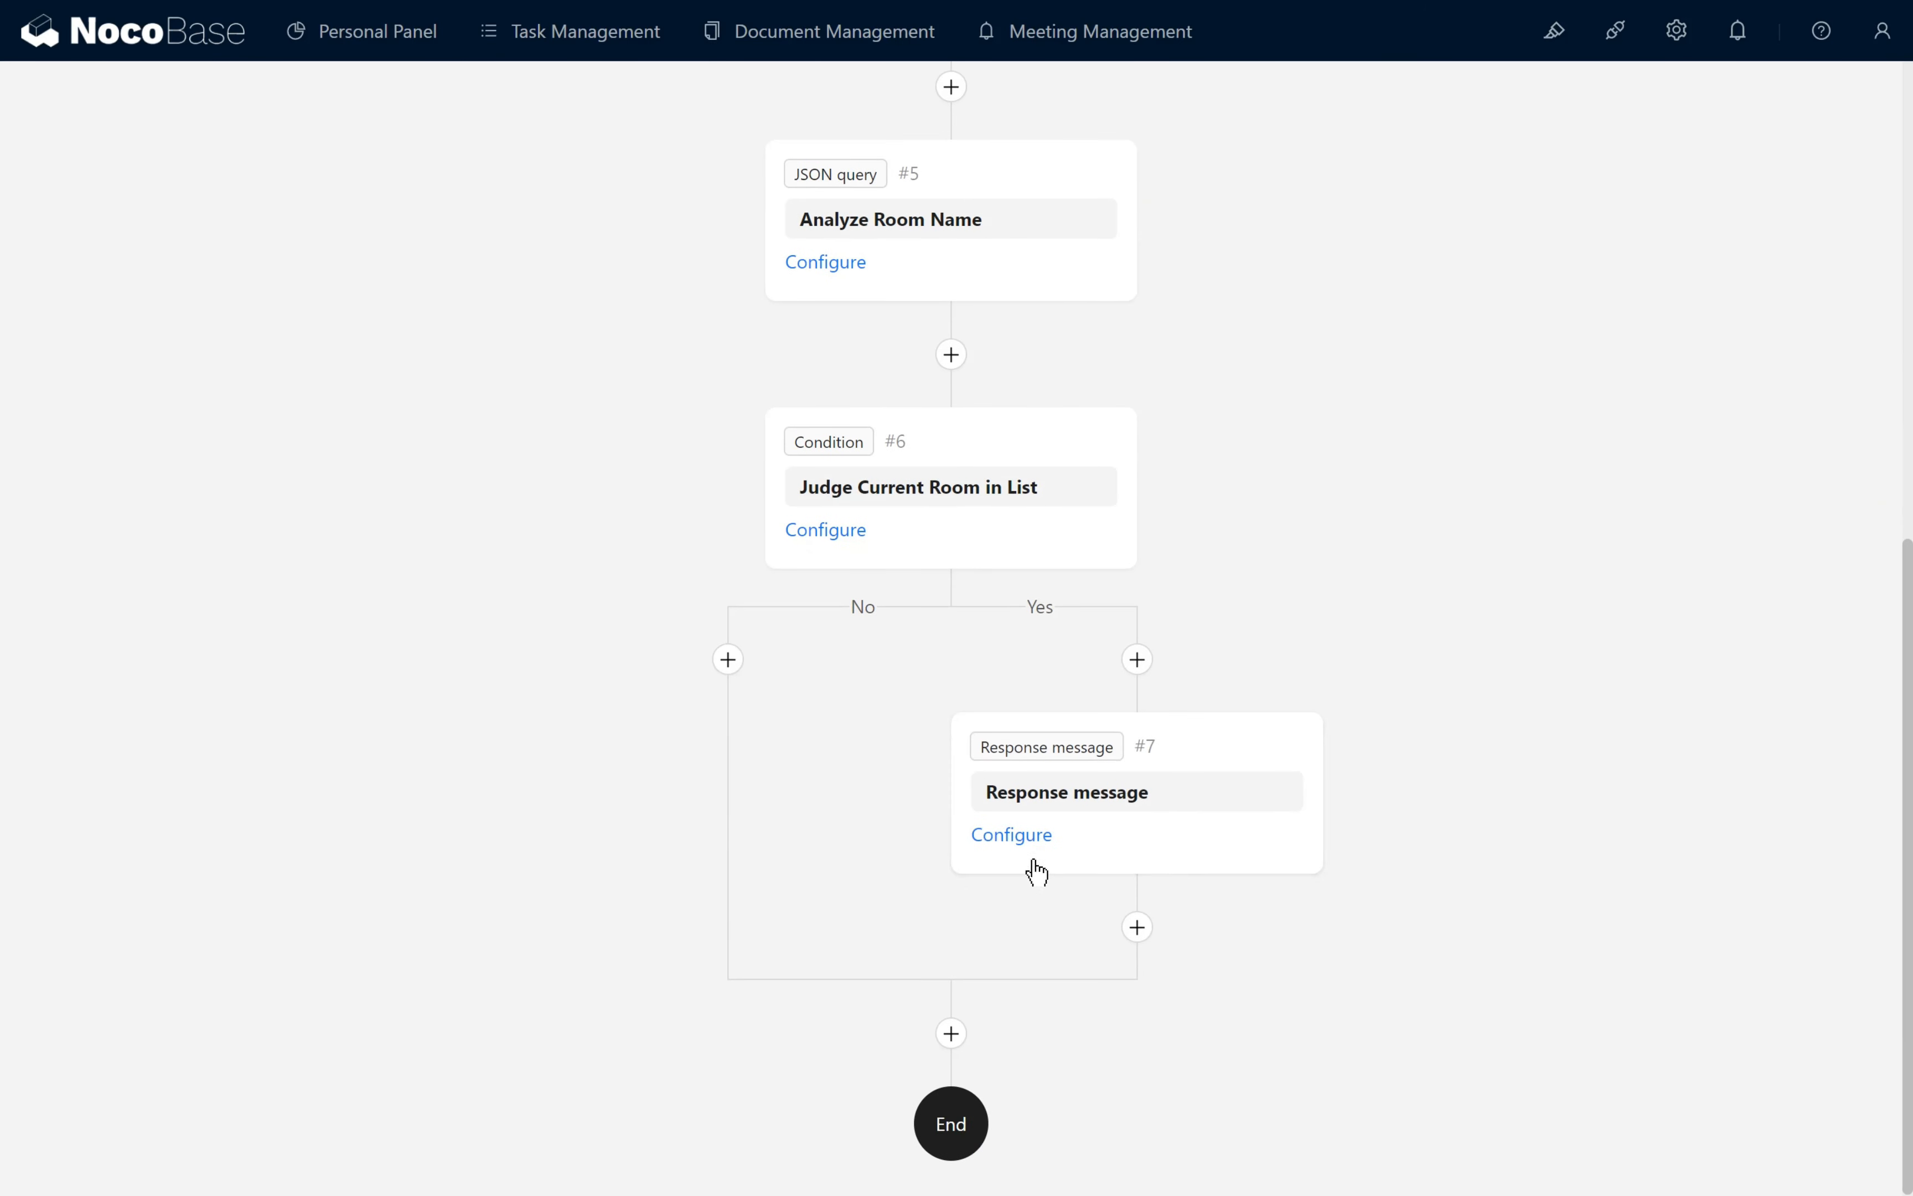
# - Insert Trigger variables / Parameters / Values submitted / Room / Room Name into the Yes-branch Response message content
pyautogui.click(1028, 840)
pyautogui.click(1855, 312)
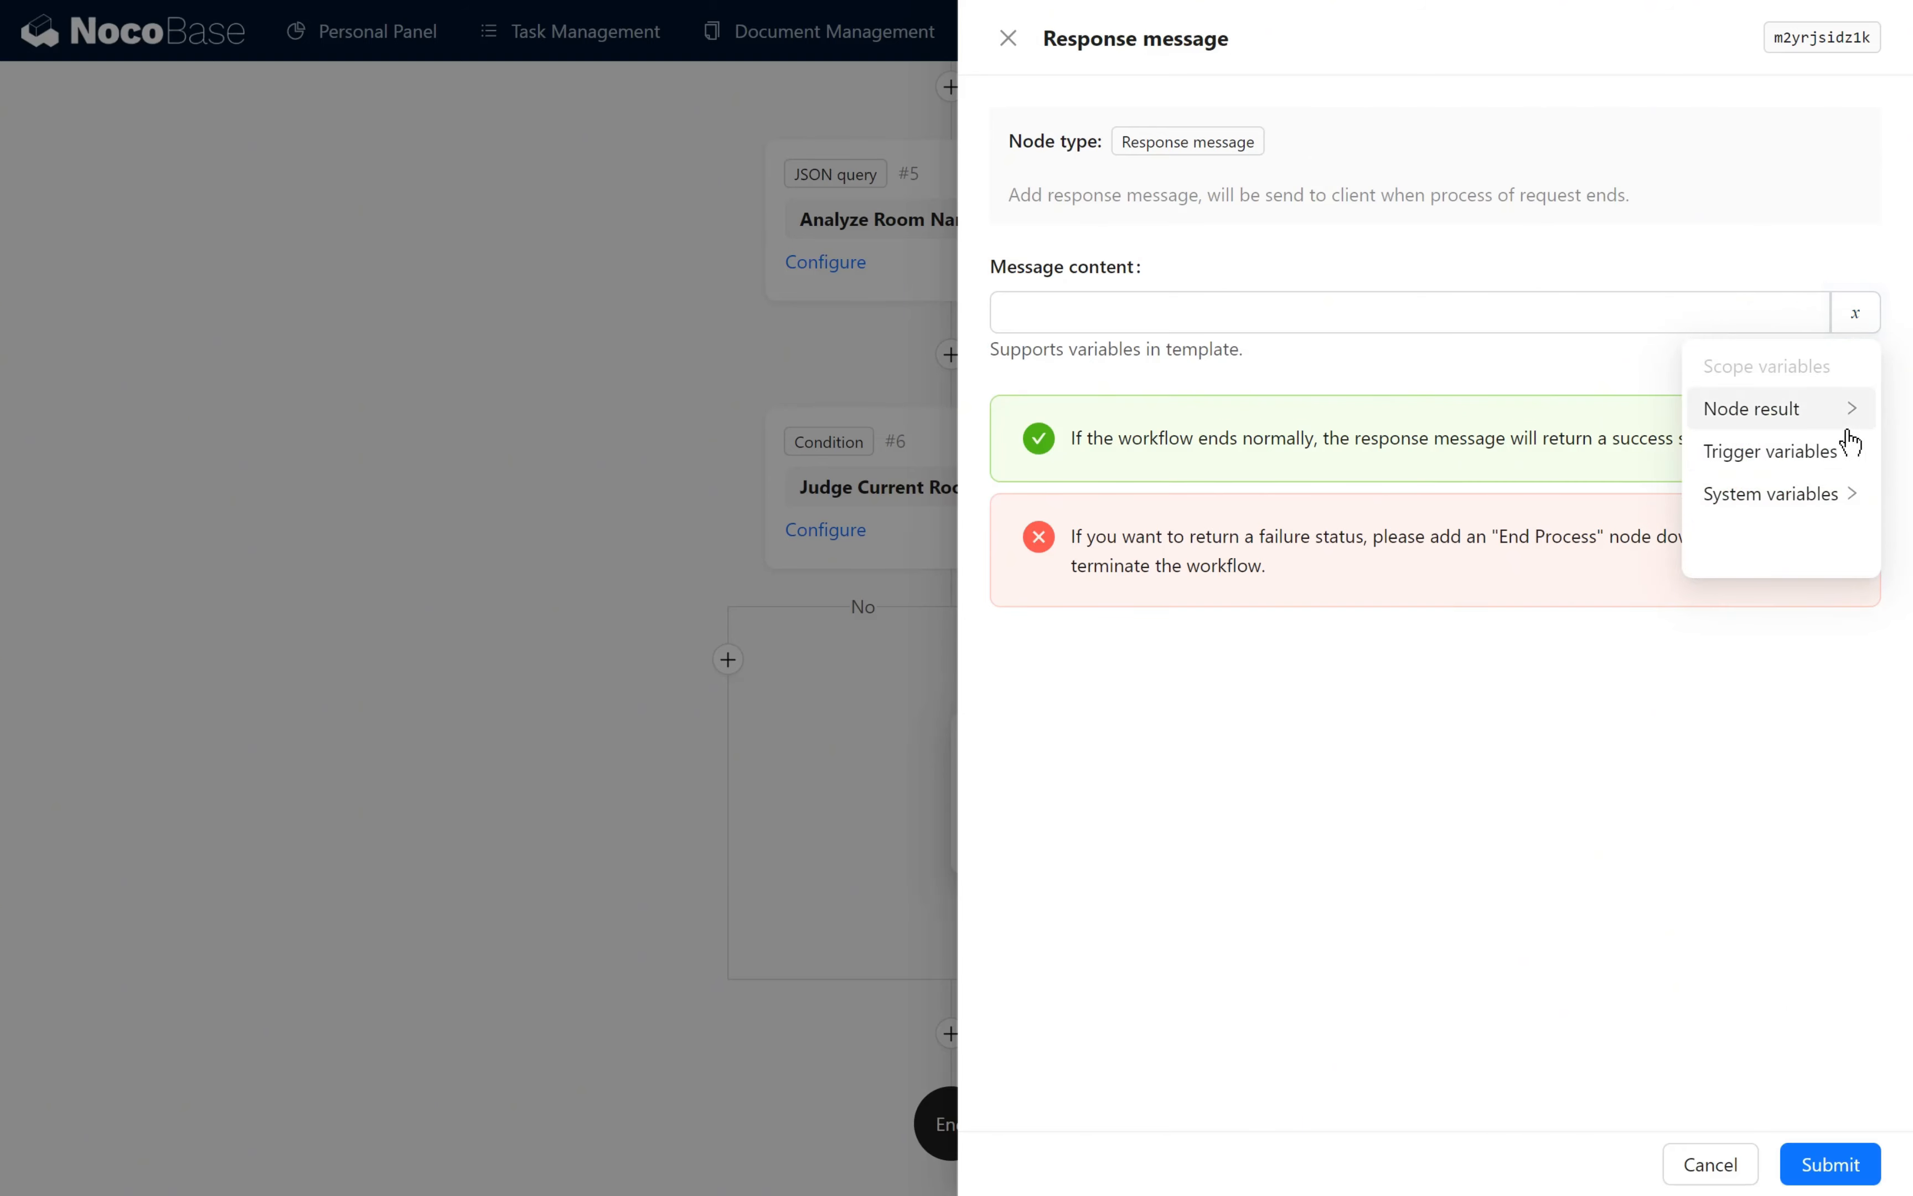
pyautogui.click(1827, 453)
pyautogui.click(1827, 454)
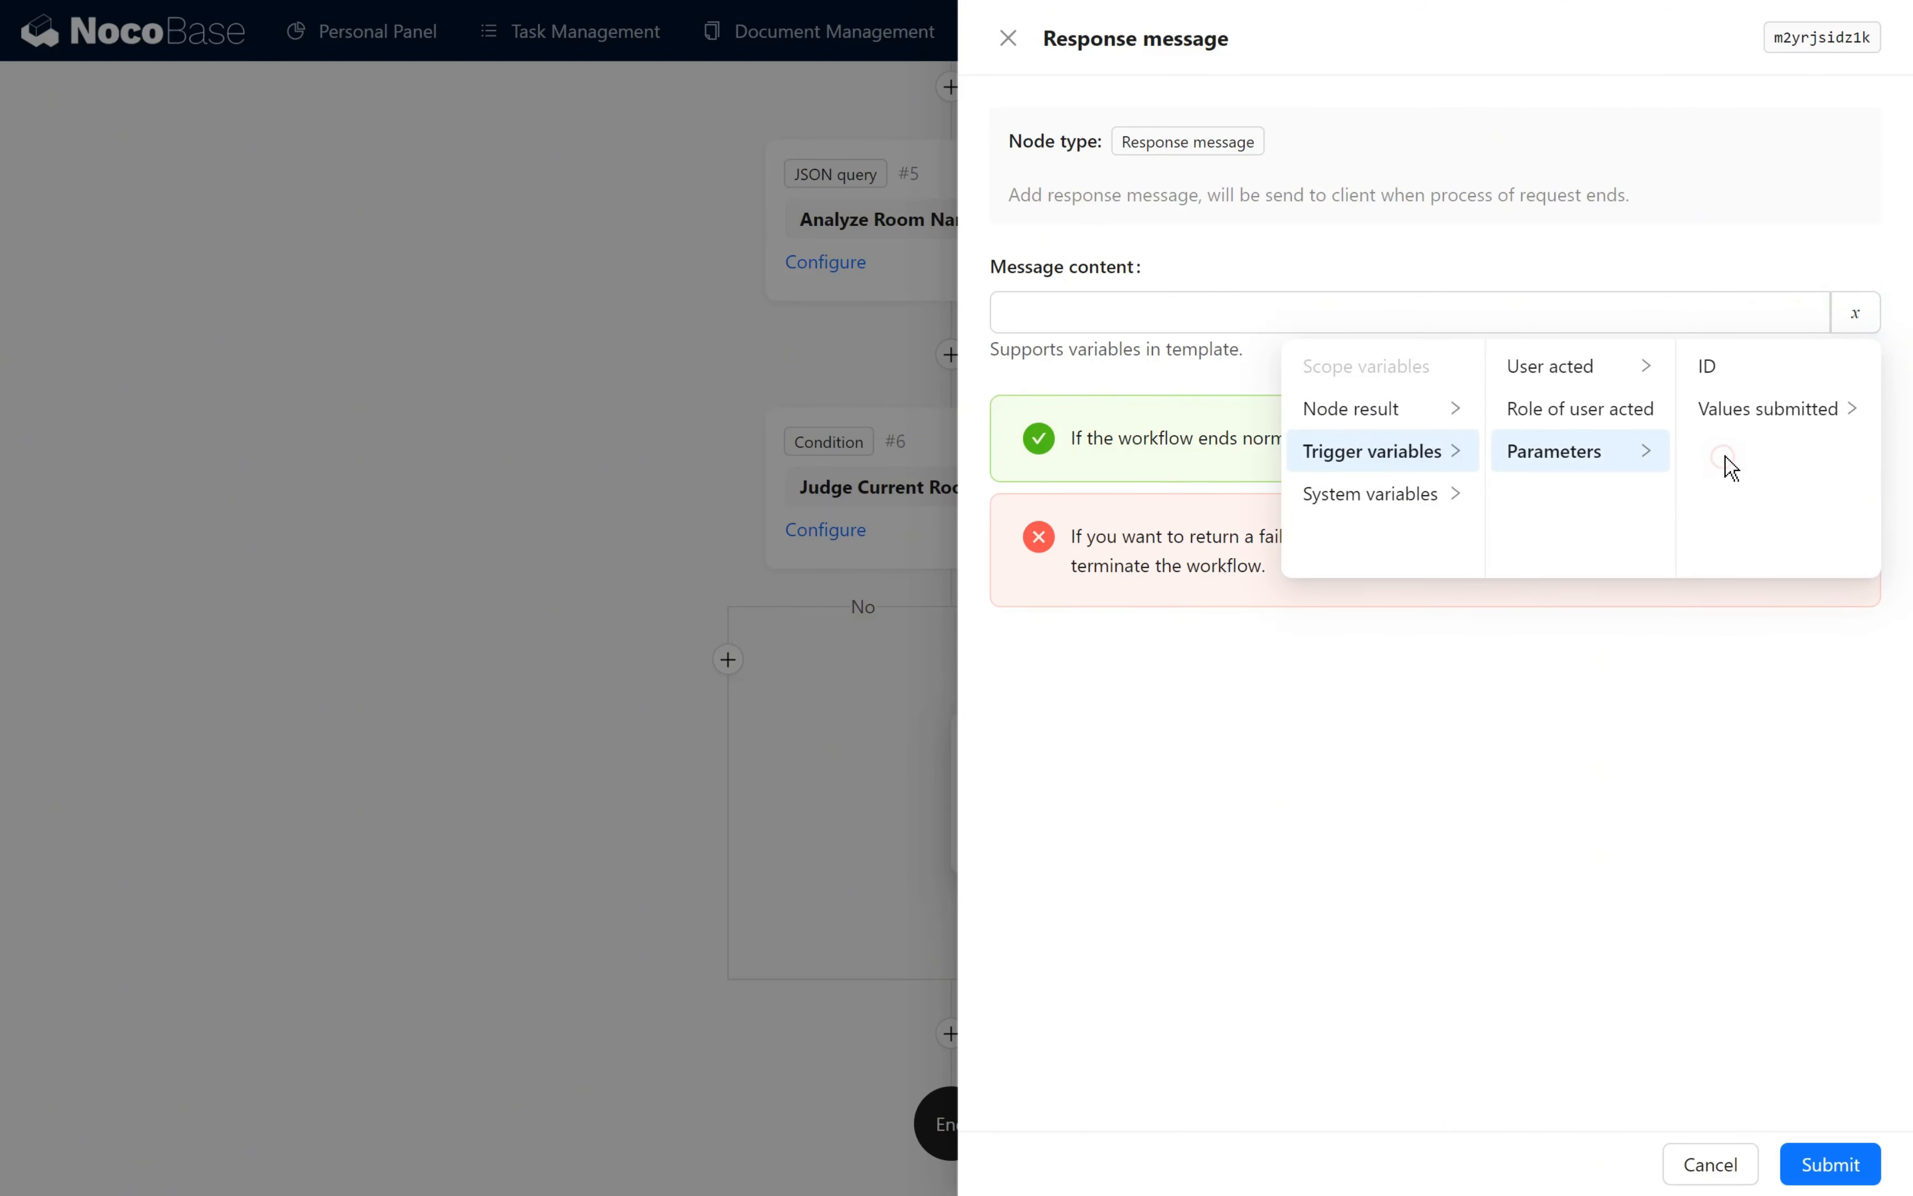
pyautogui.click(1743, 419)
pyautogui.scroll(-3, 1767, 467)
pyautogui.click(1778, 507)
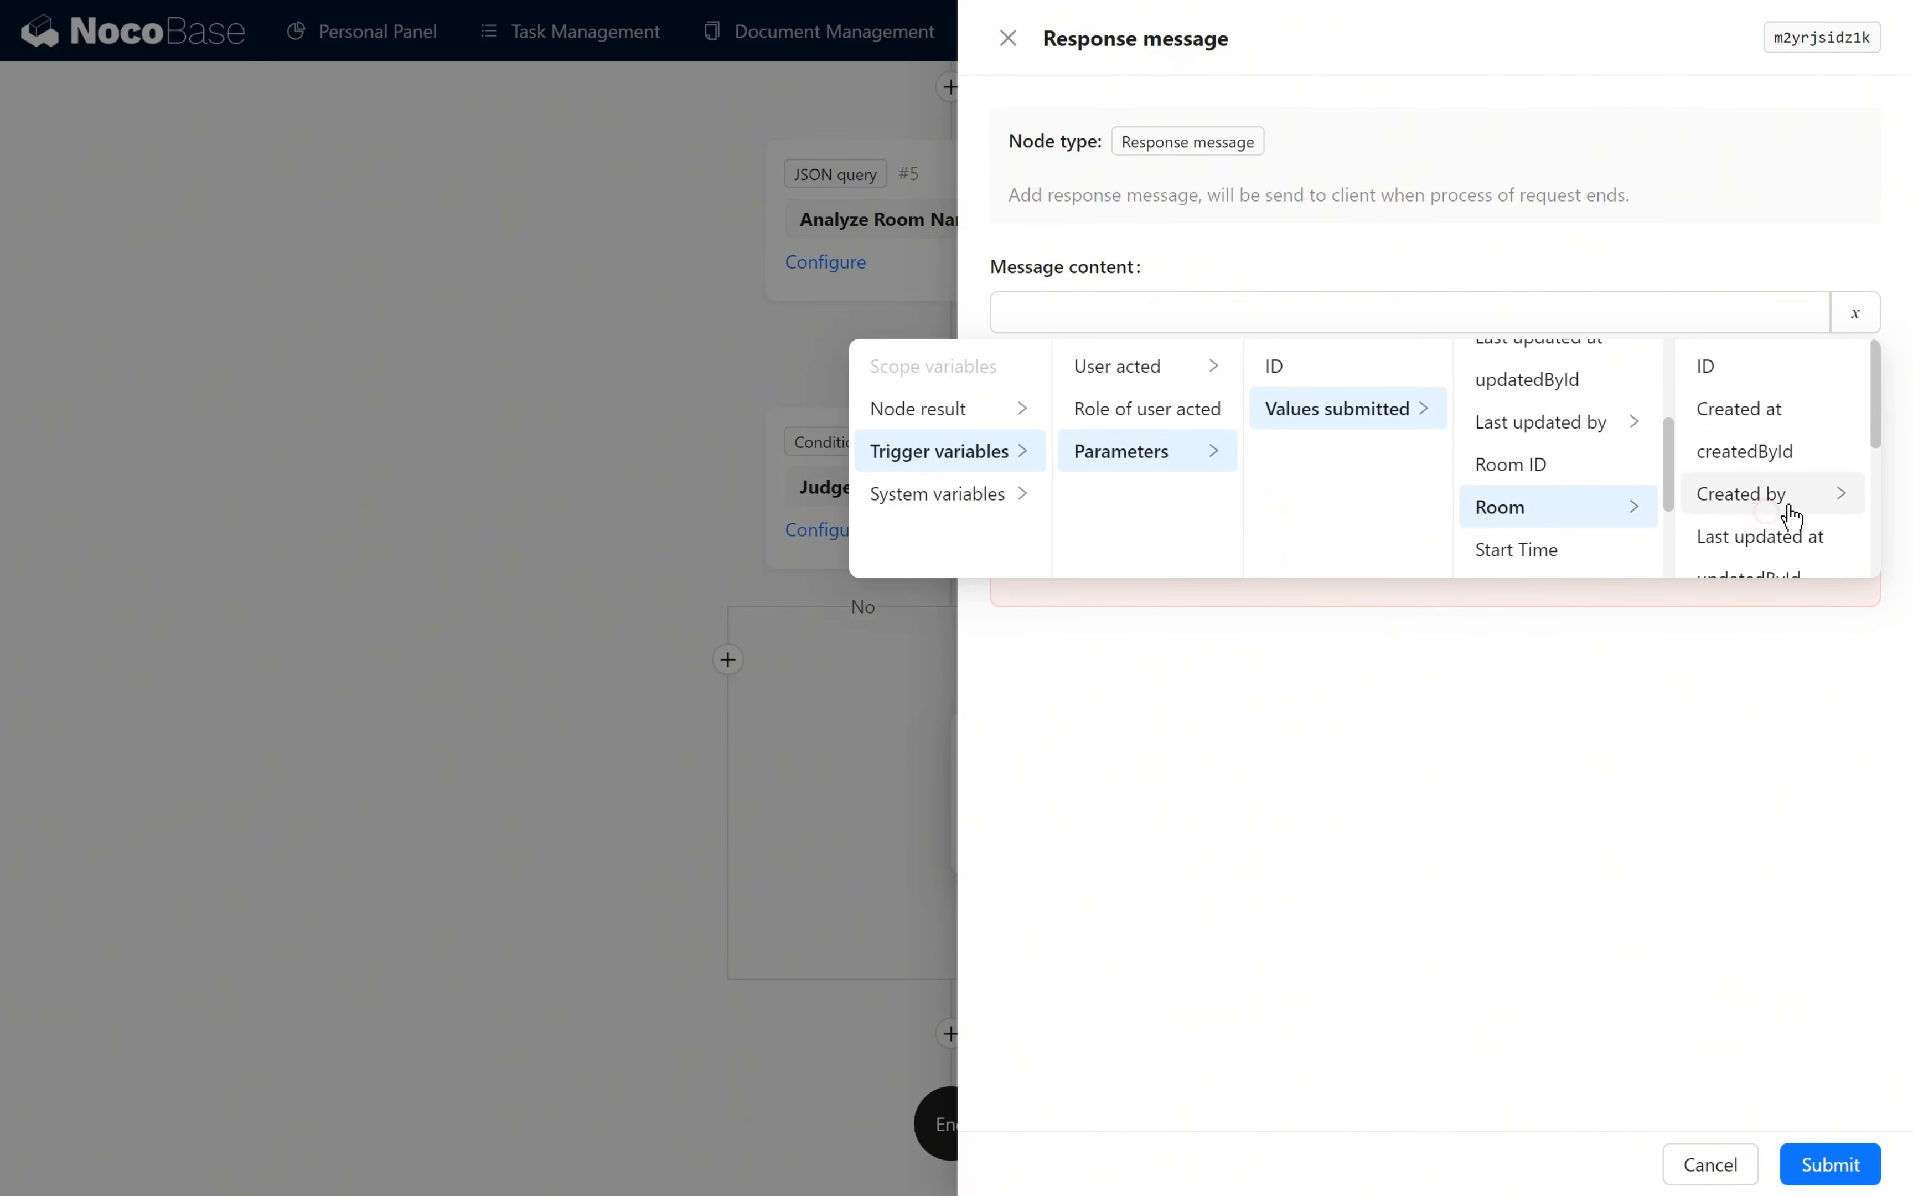
pyautogui.scroll(-5, 1778, 522)
pyautogui.click(1747, 461)
# - Add the text "is available. Booking successful!" after the Room Name variable and save the Response message node
pyautogui.write('is avai')
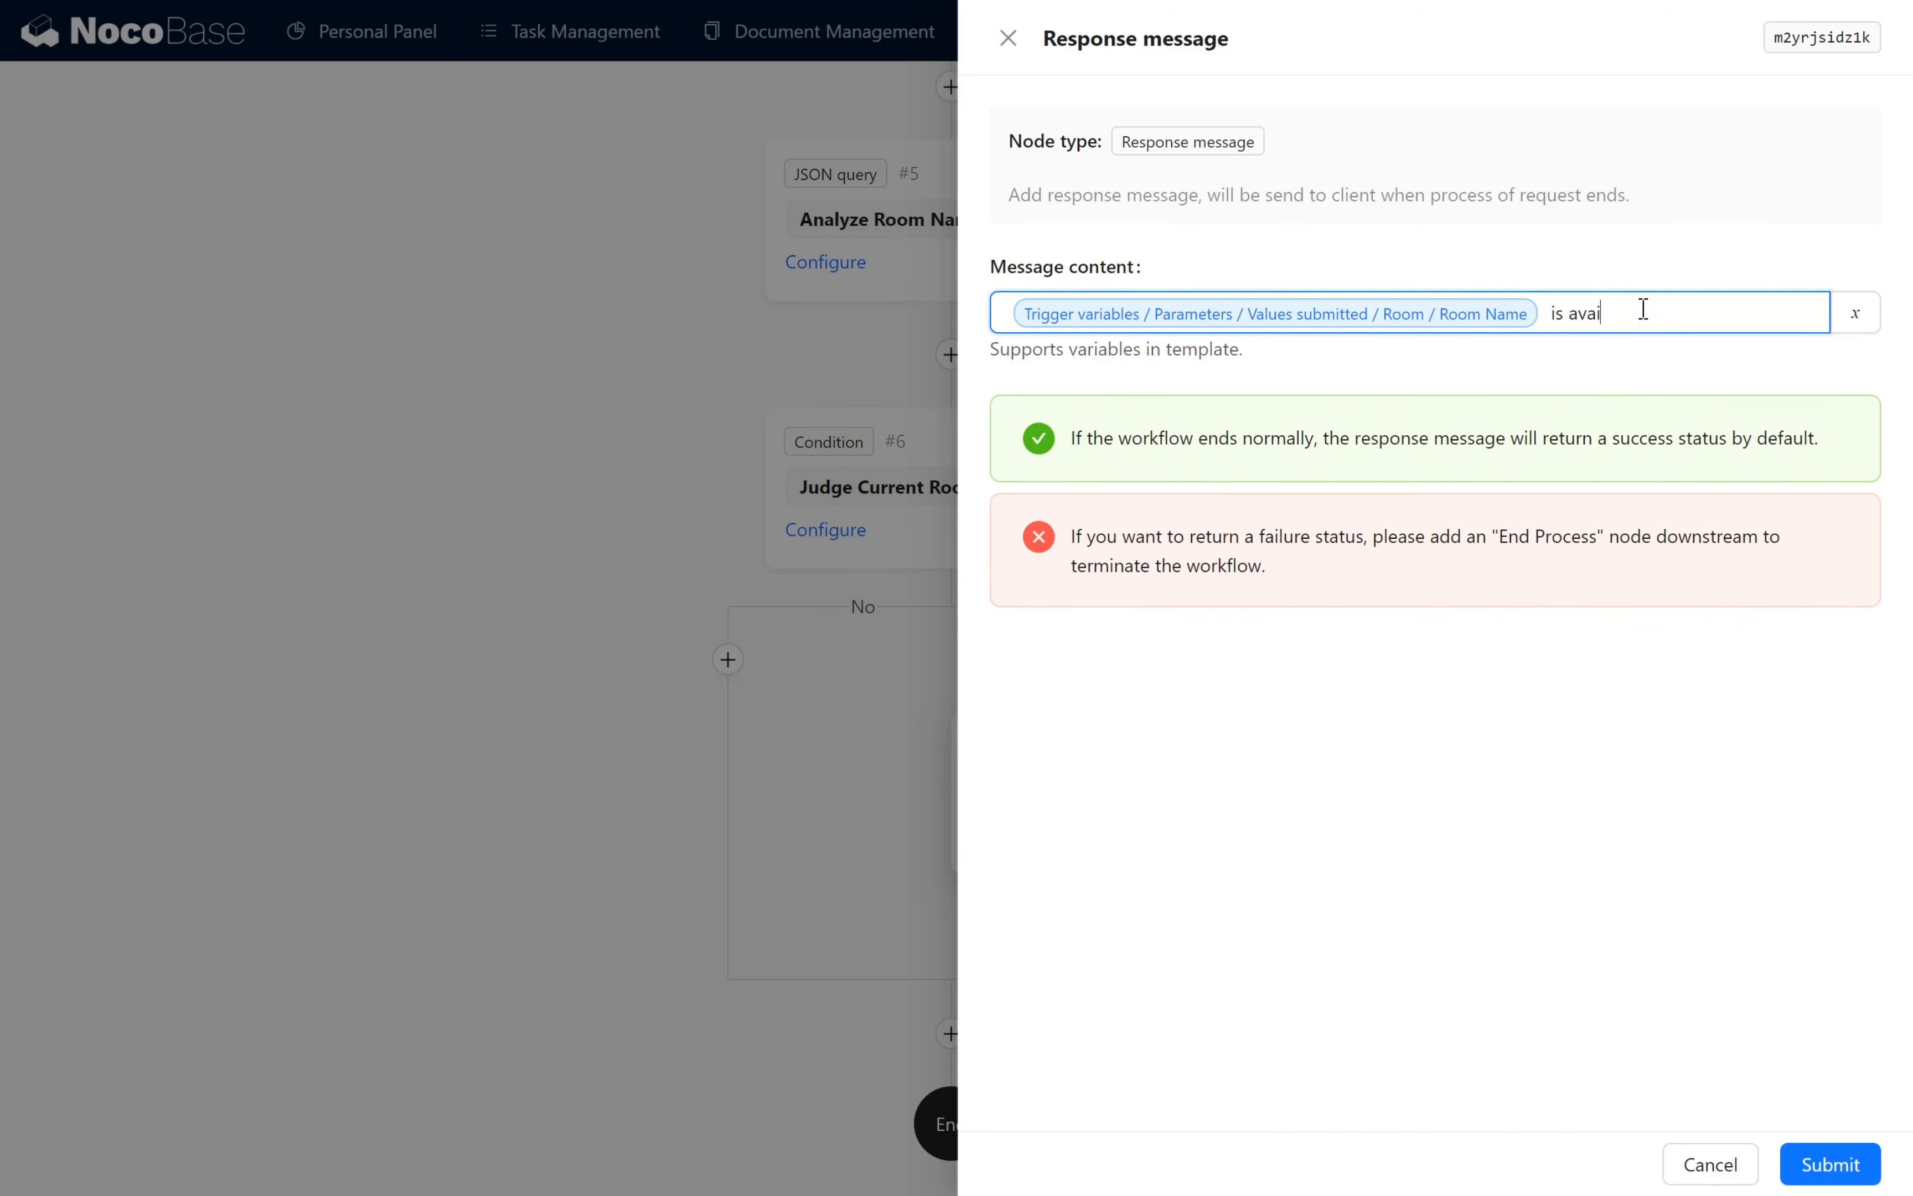
pyautogui.write('lable Bookingn successful!')
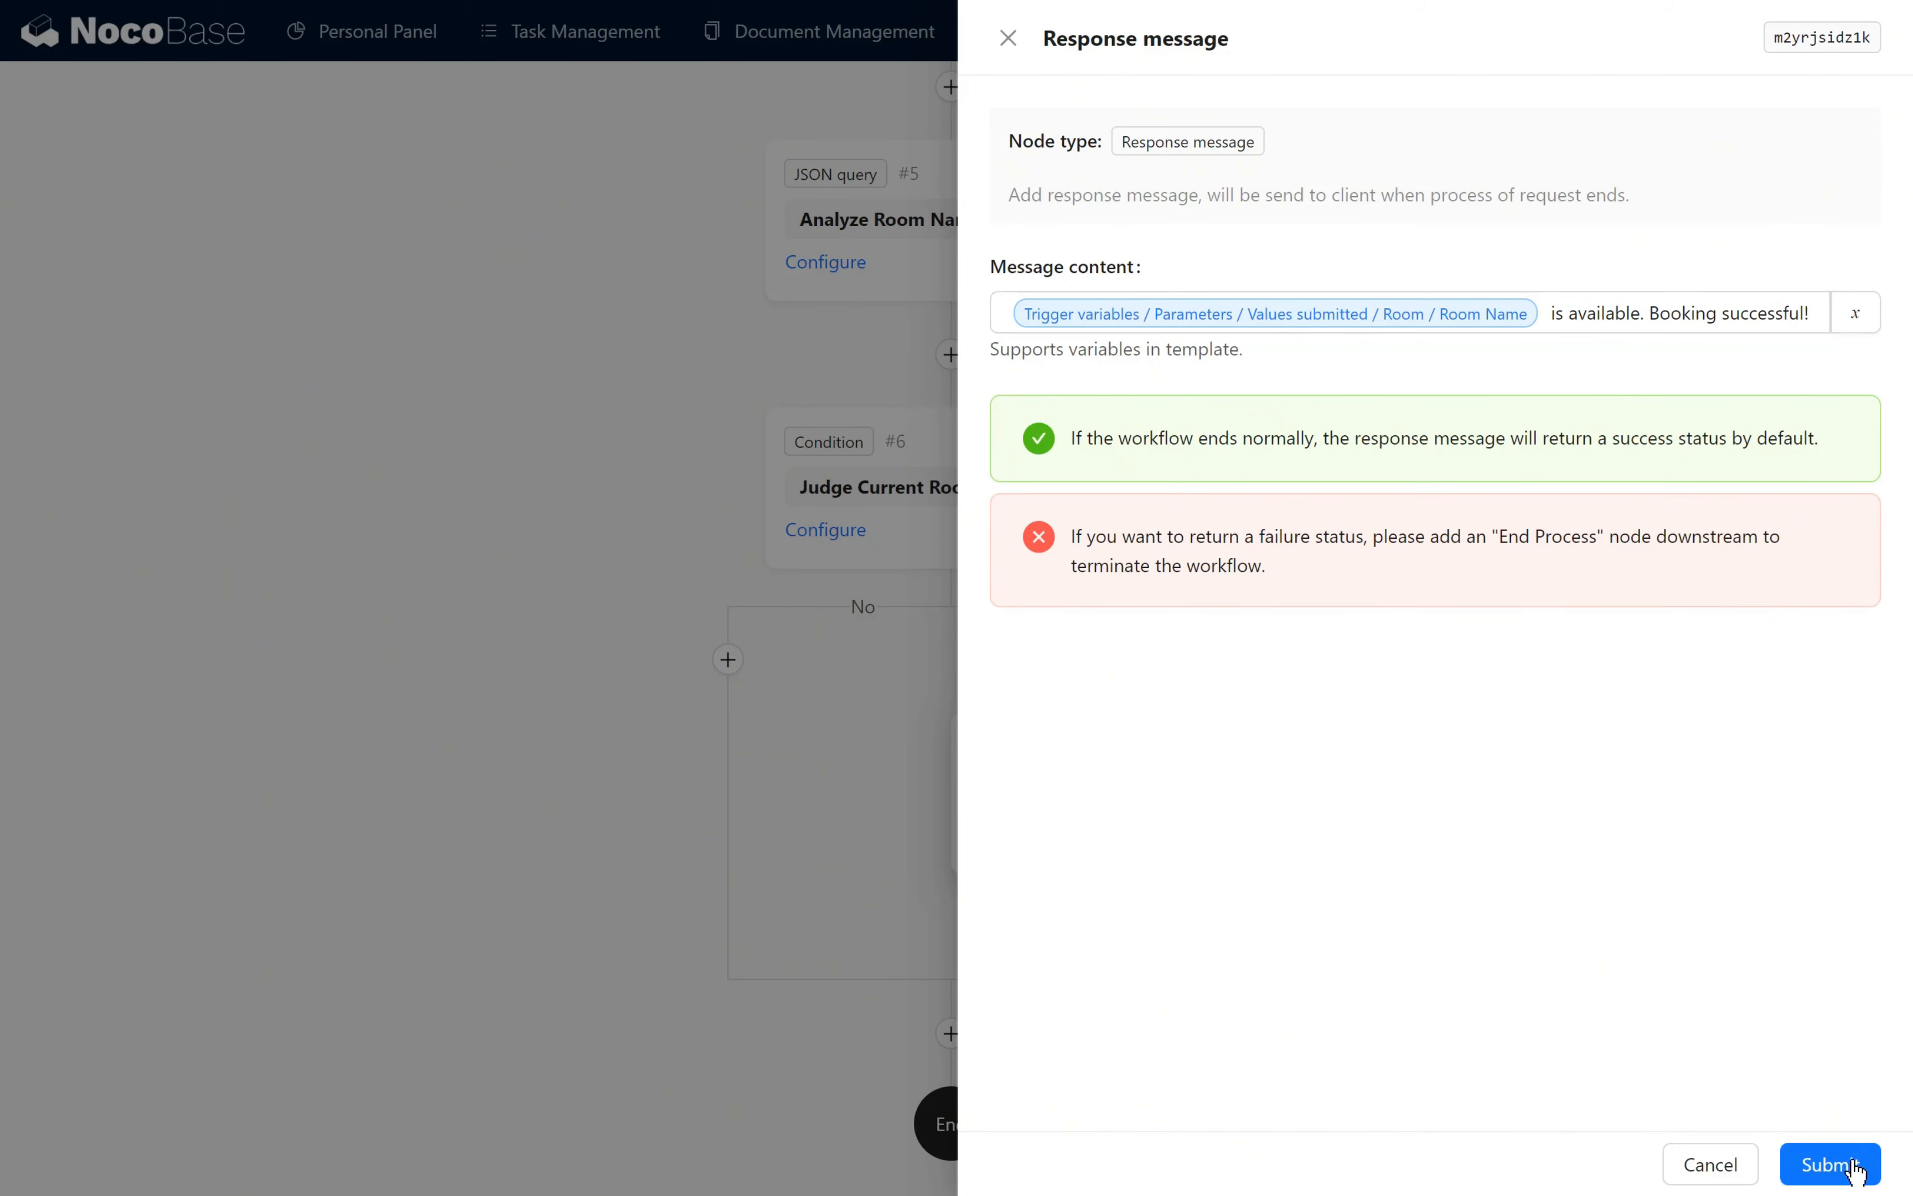
pyautogui.click(1830, 1164)
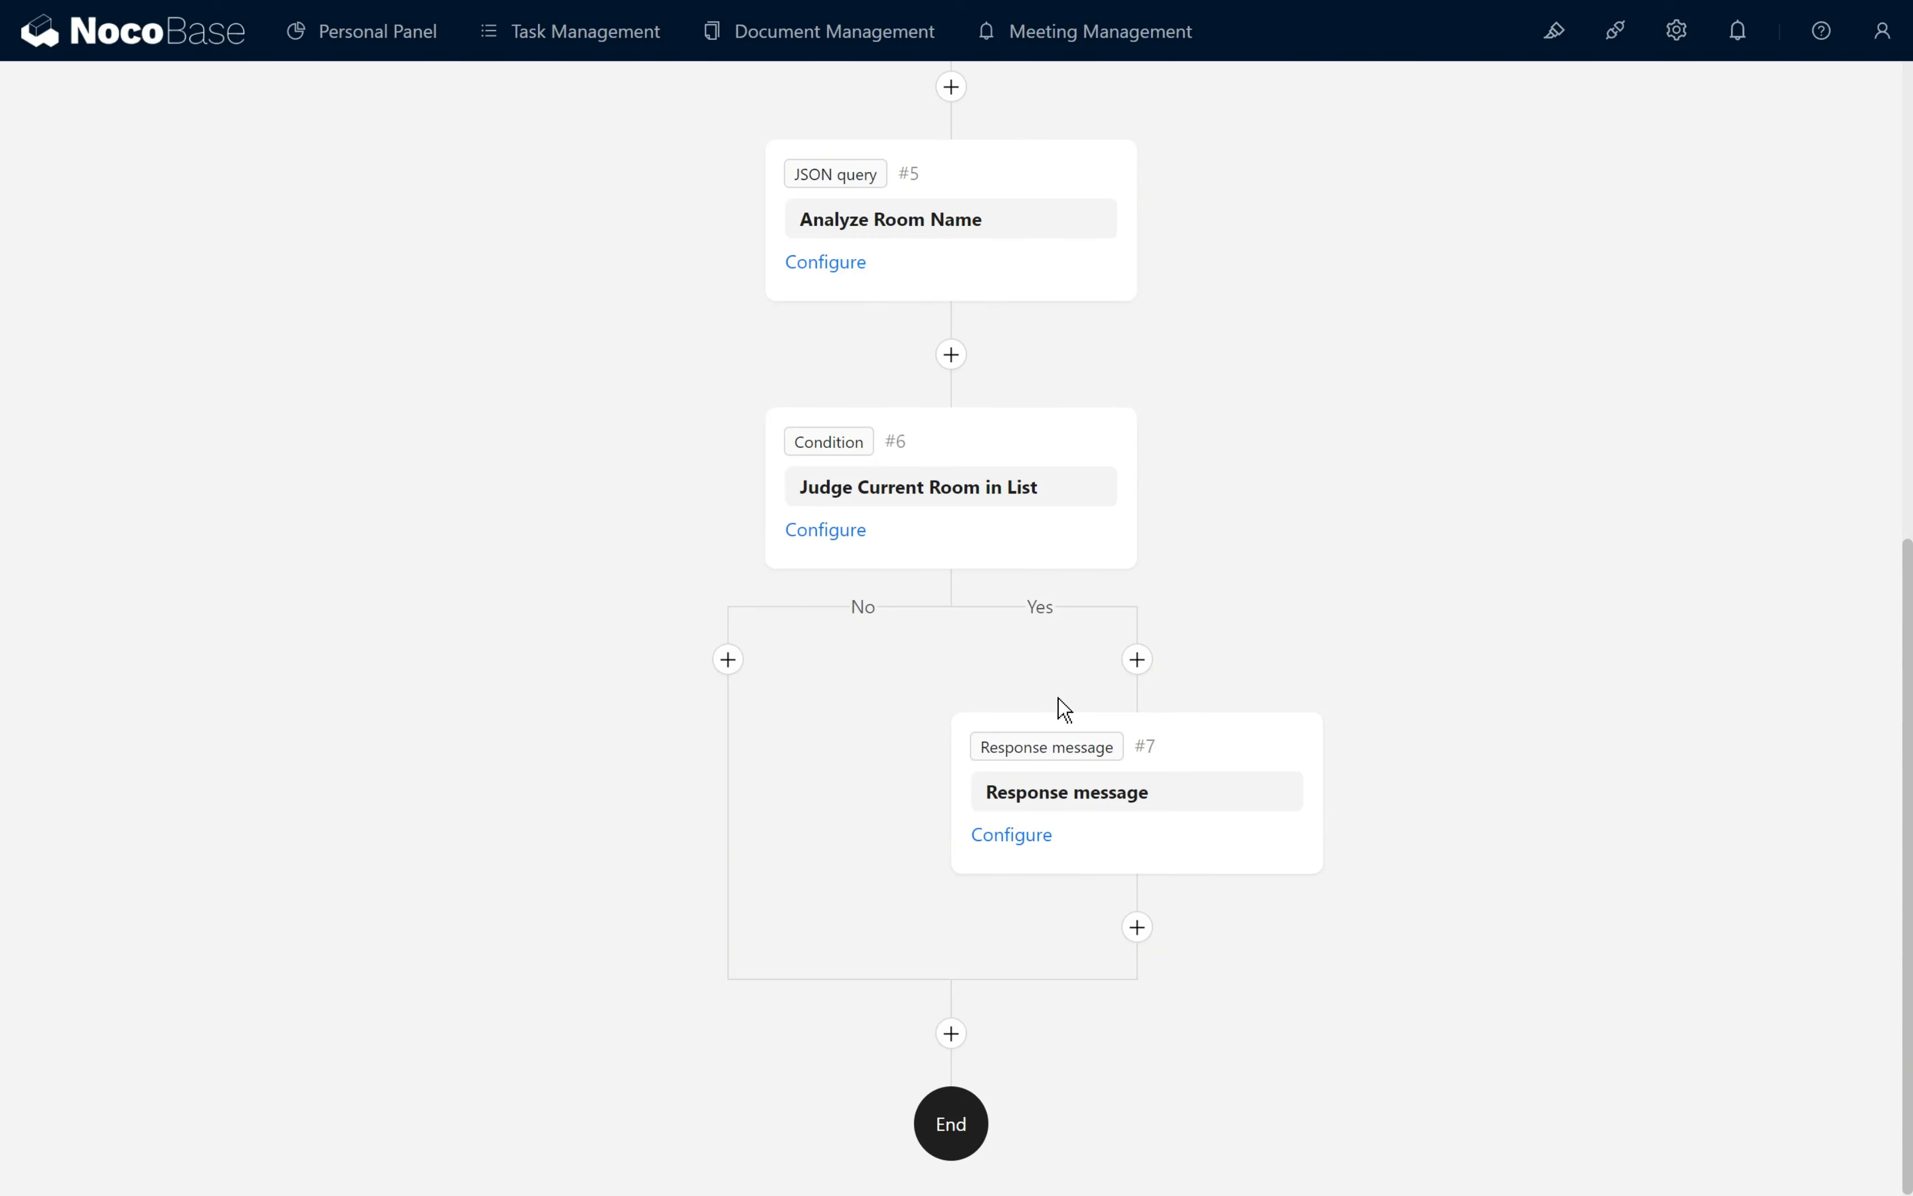
# - Add a Calculation node to the No branch of Judge Current Room in List and name it Check Result
pyautogui.click(728, 659)
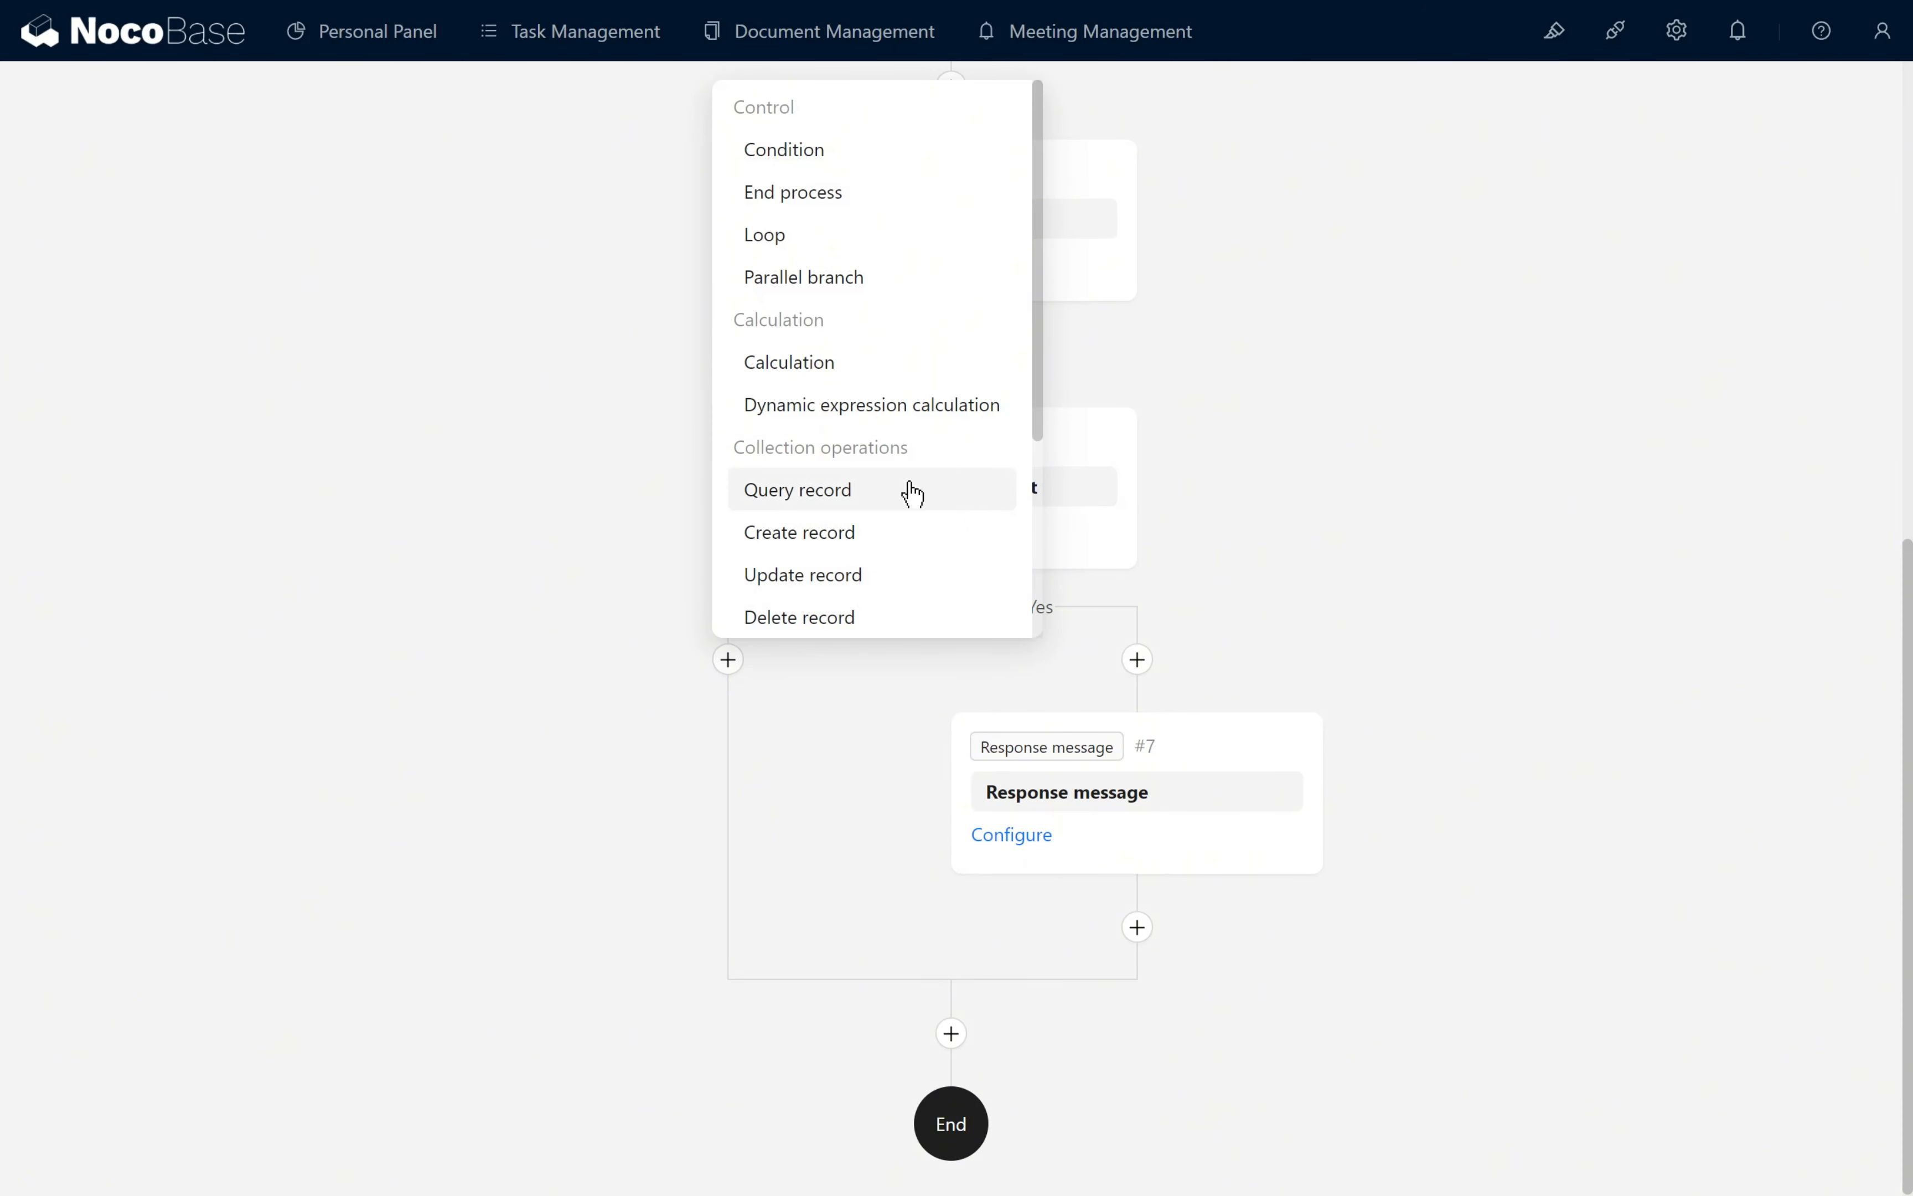
pyautogui.scroll(-2, 909, 491)
pyautogui.scroll(2, 896, 509)
pyautogui.scroll(-3, 899, 380)
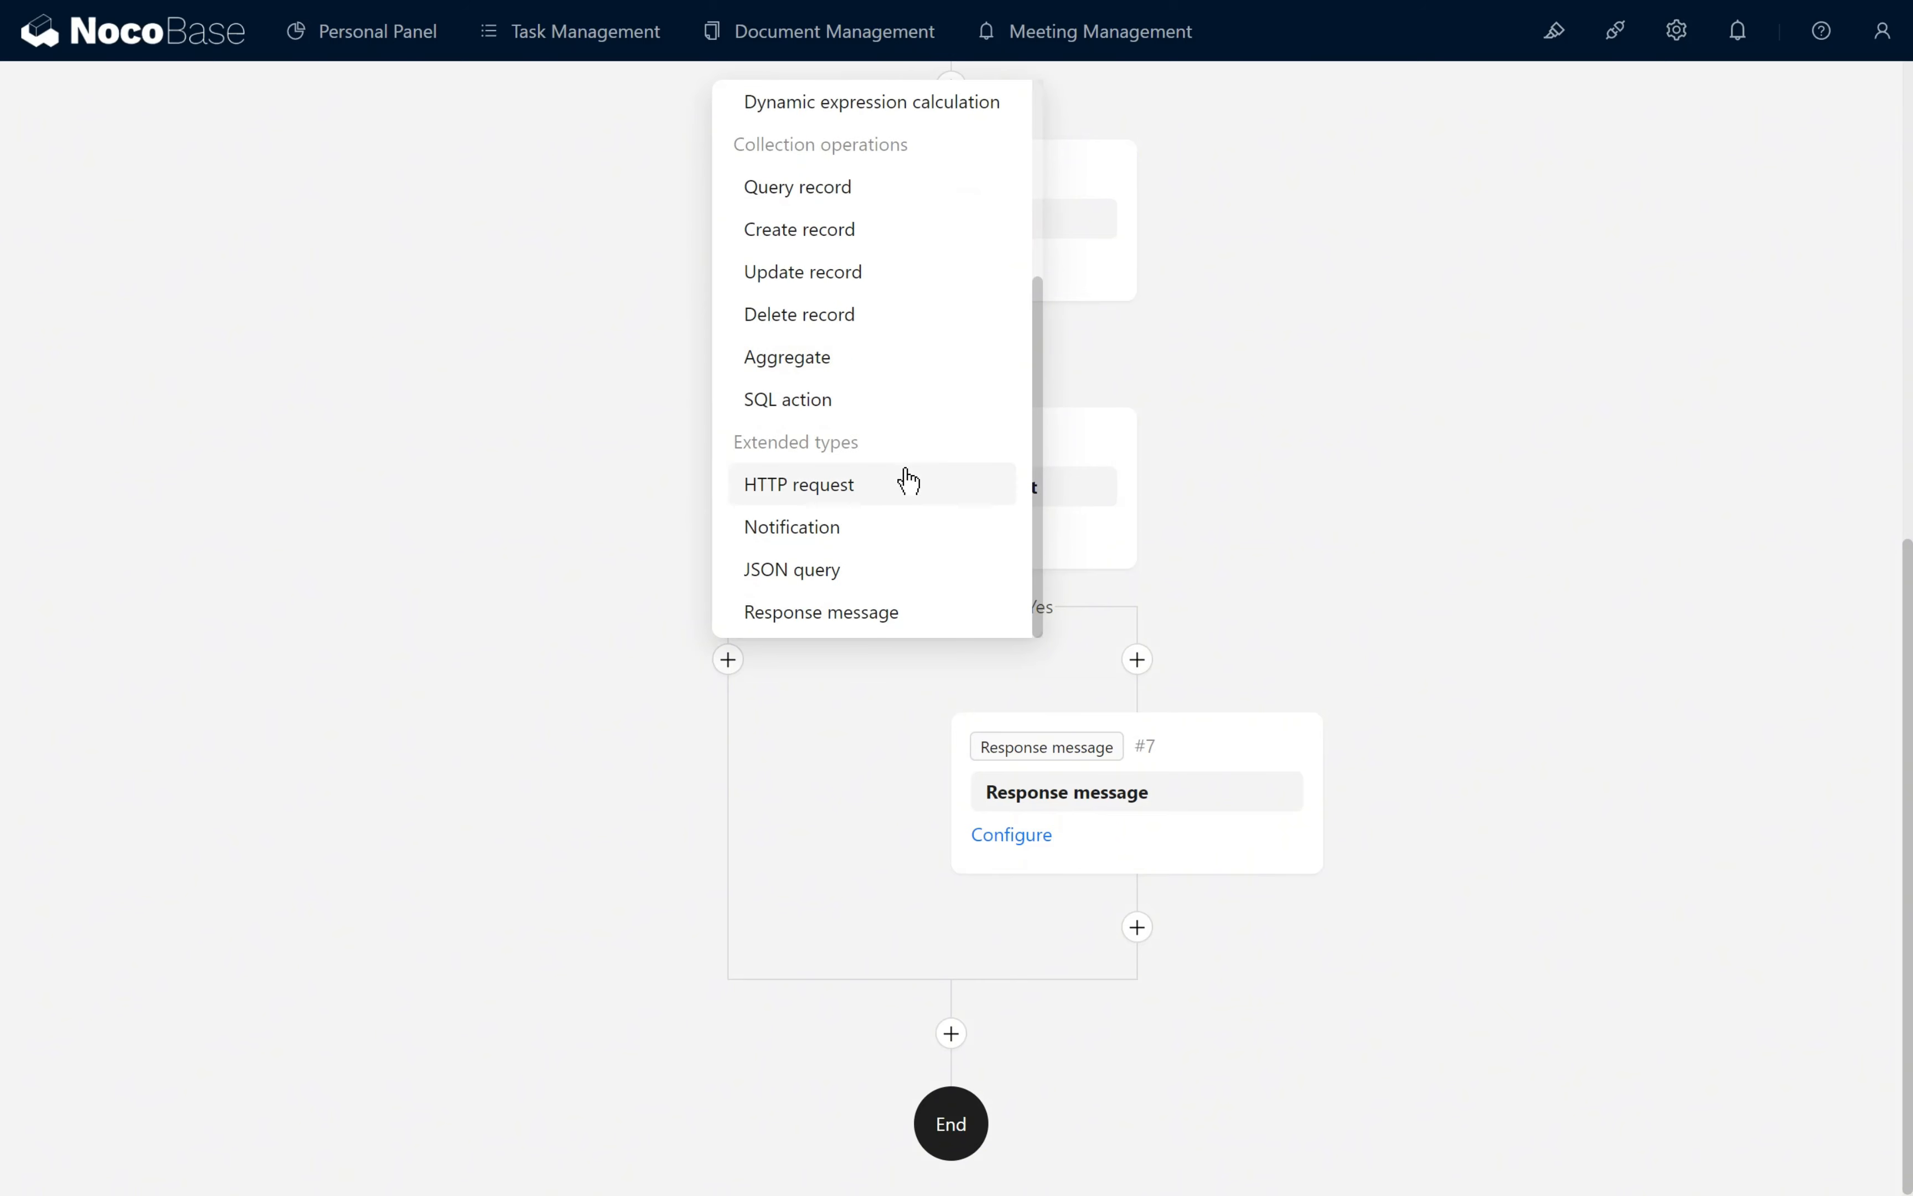
pyautogui.scroll(5, 906, 479)
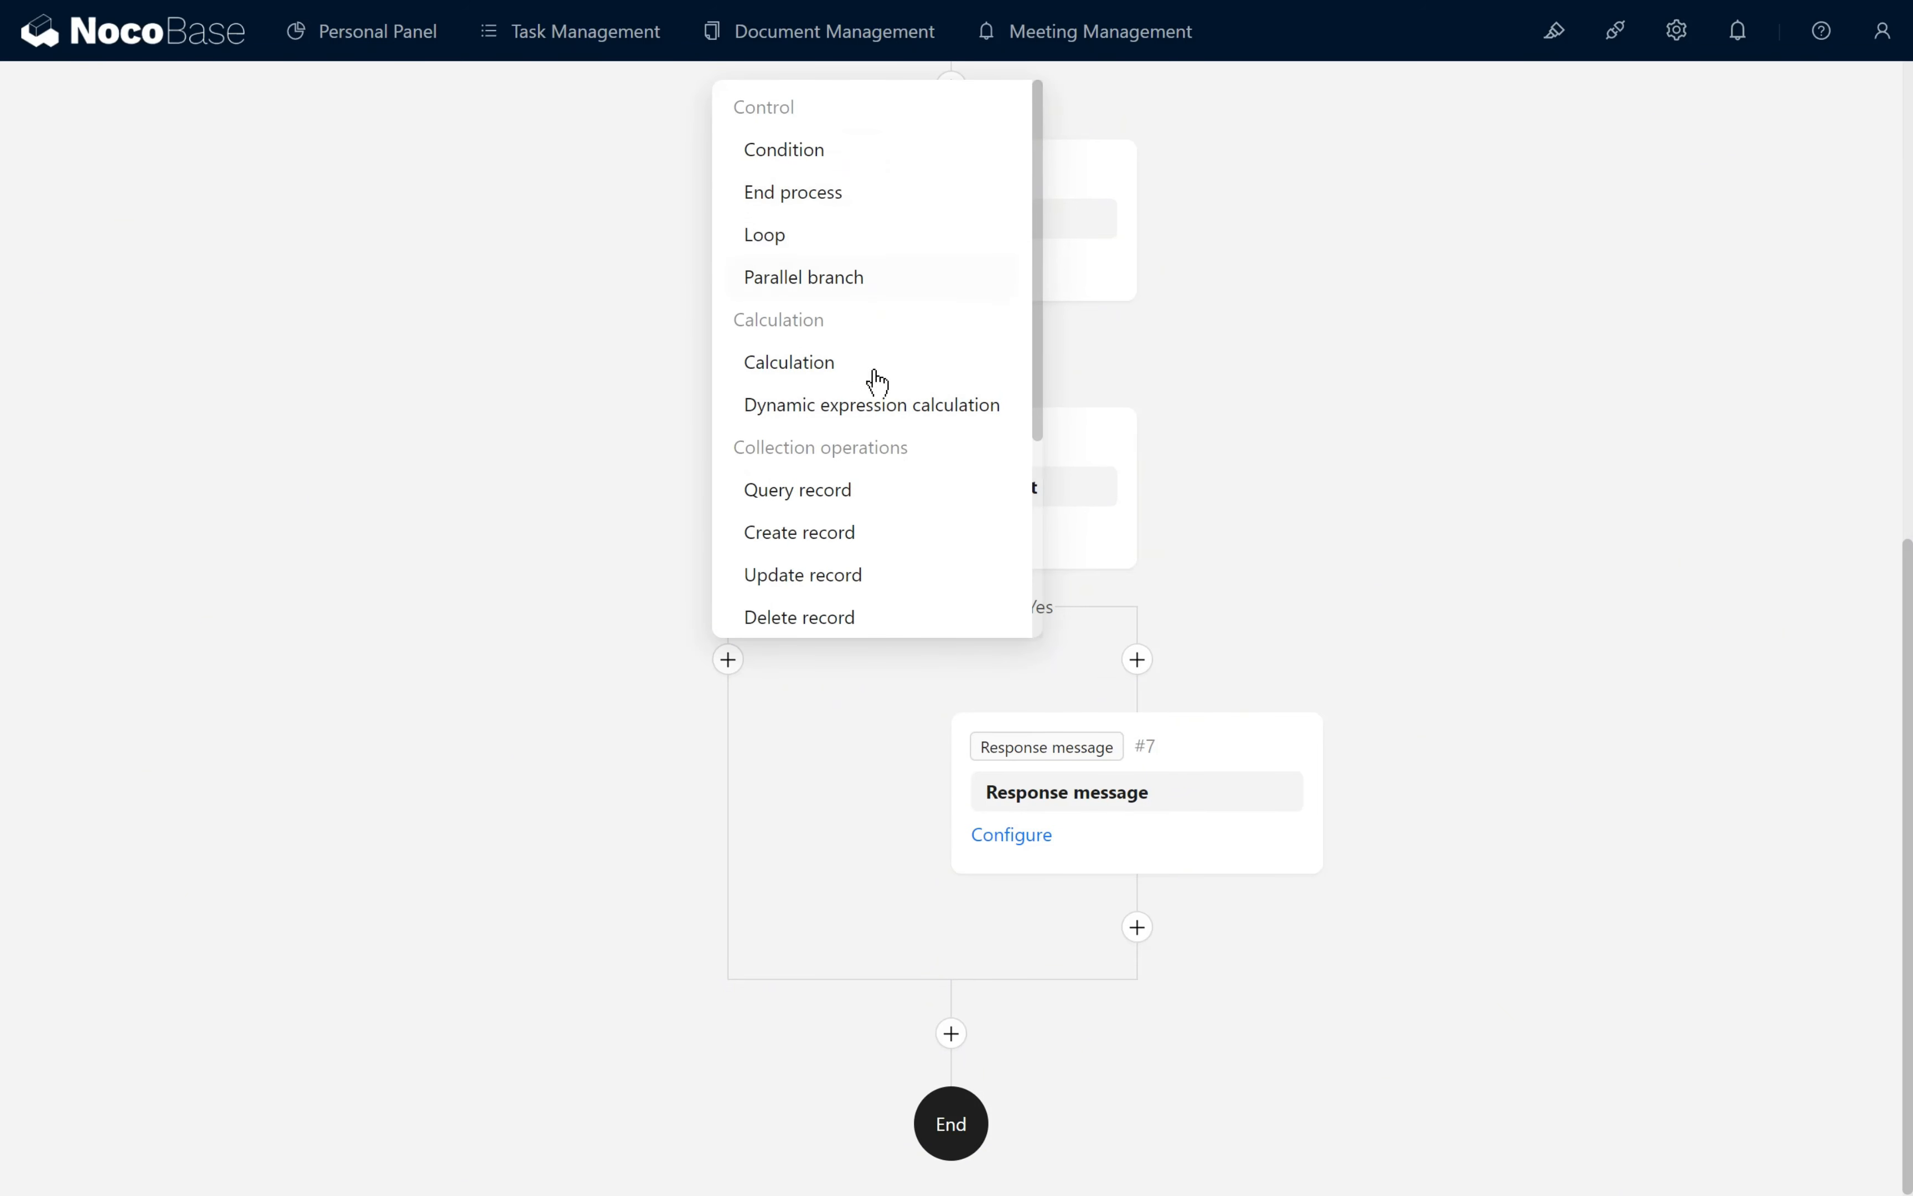
pyautogui.click(873, 373)
pyautogui.moveTo(704, 797); pyautogui.dragTo(583, 798)
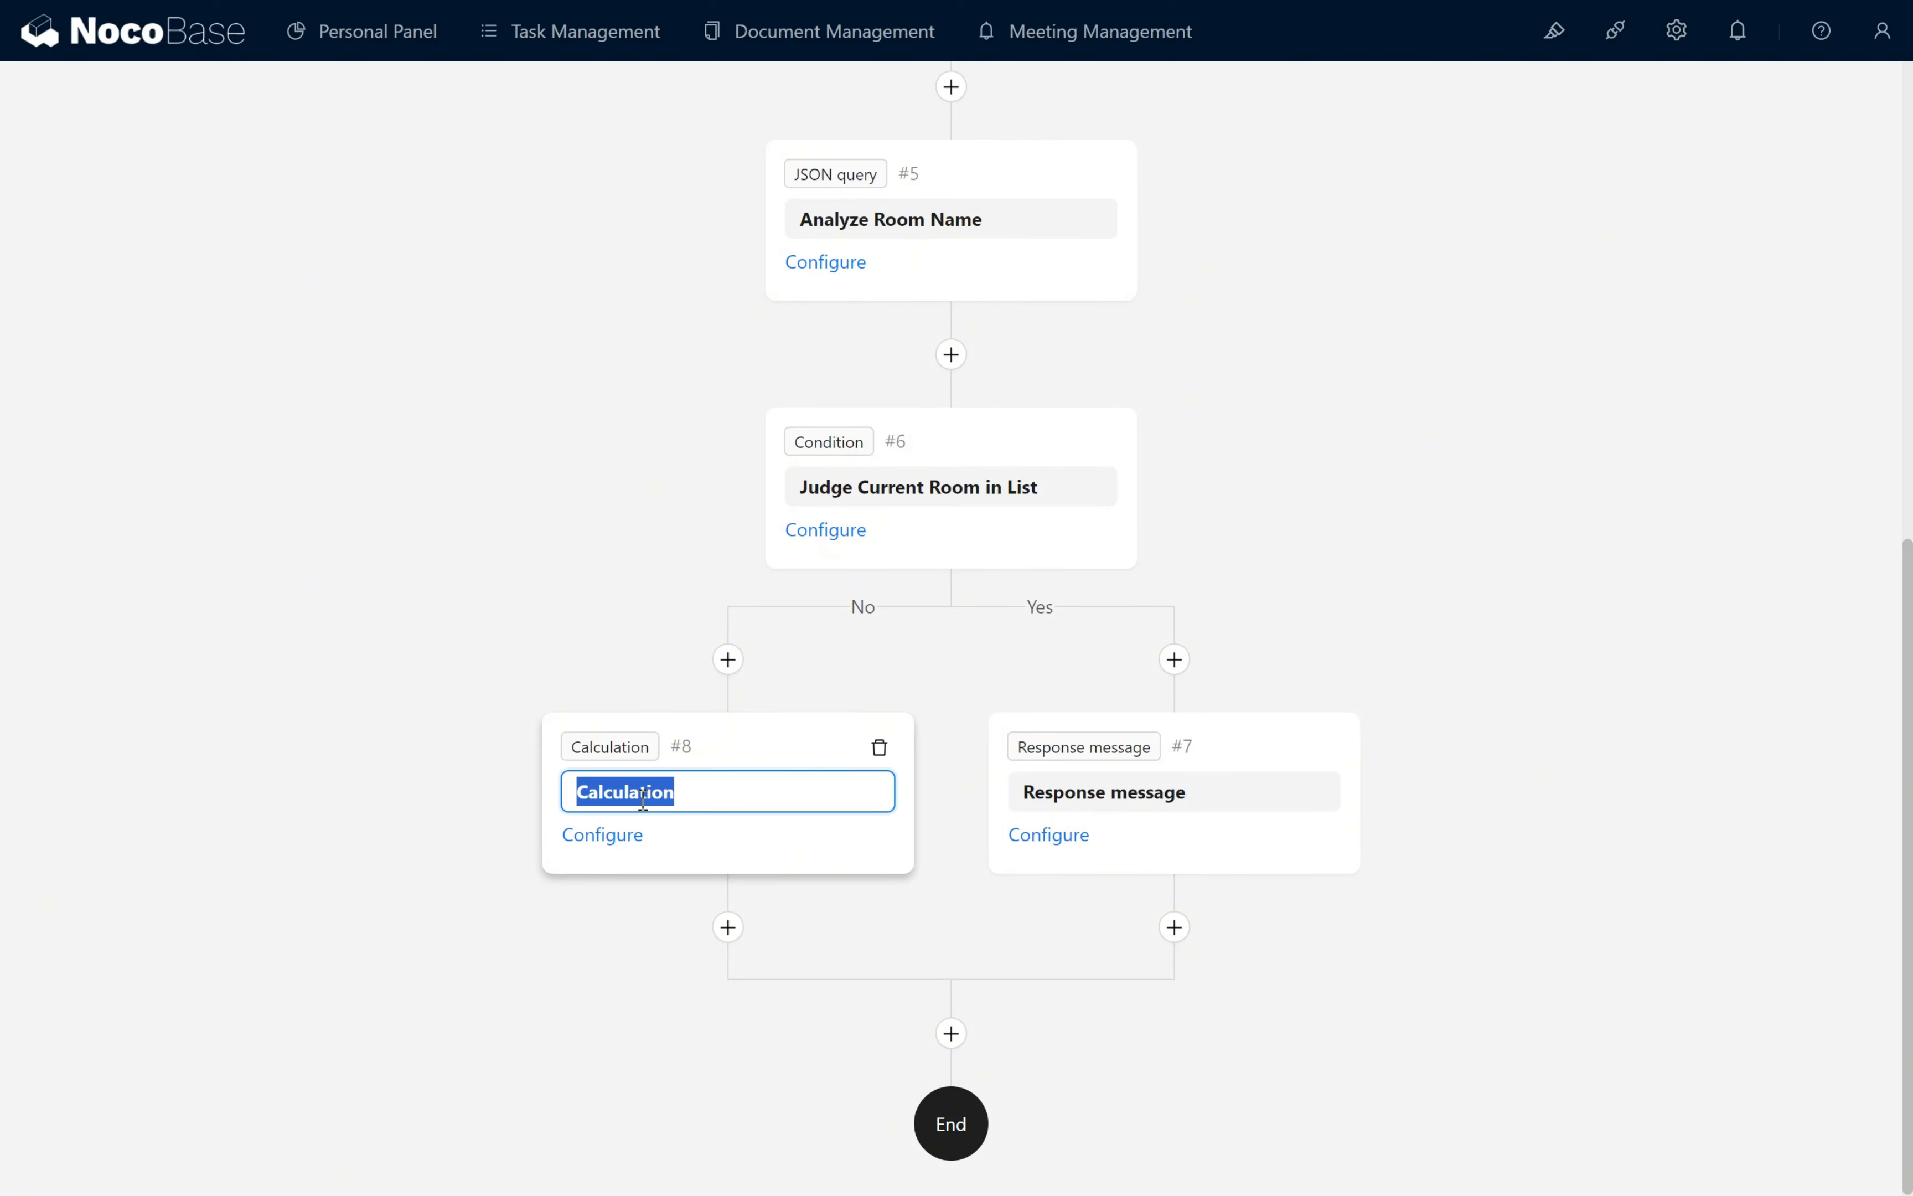
pyautogui.write('Ceh')
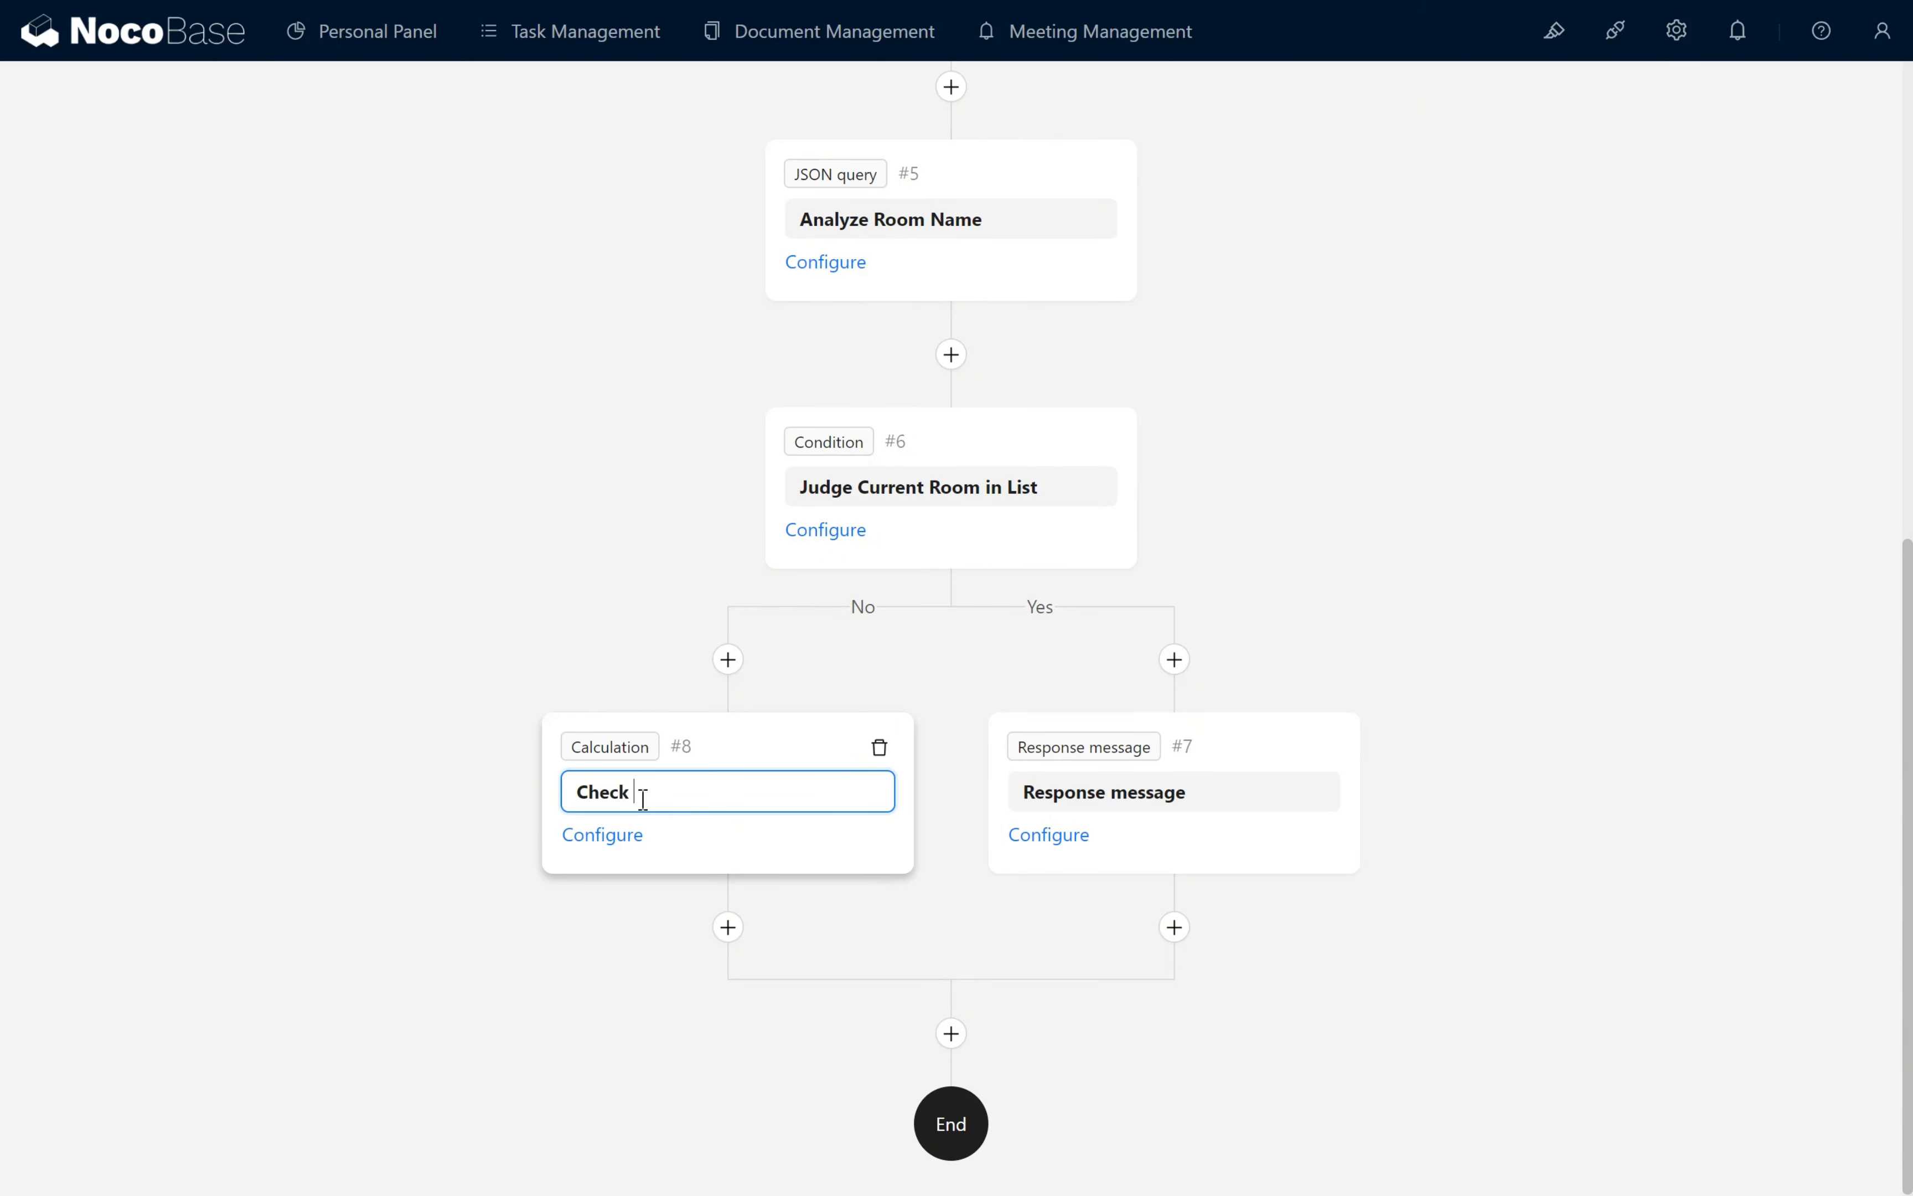
# - Start Check Result's Formula.js calculation expression with IF( followed by the Analyze Room Name node result
pyautogui.click(602, 835)
pyautogui.click(1111, 454)
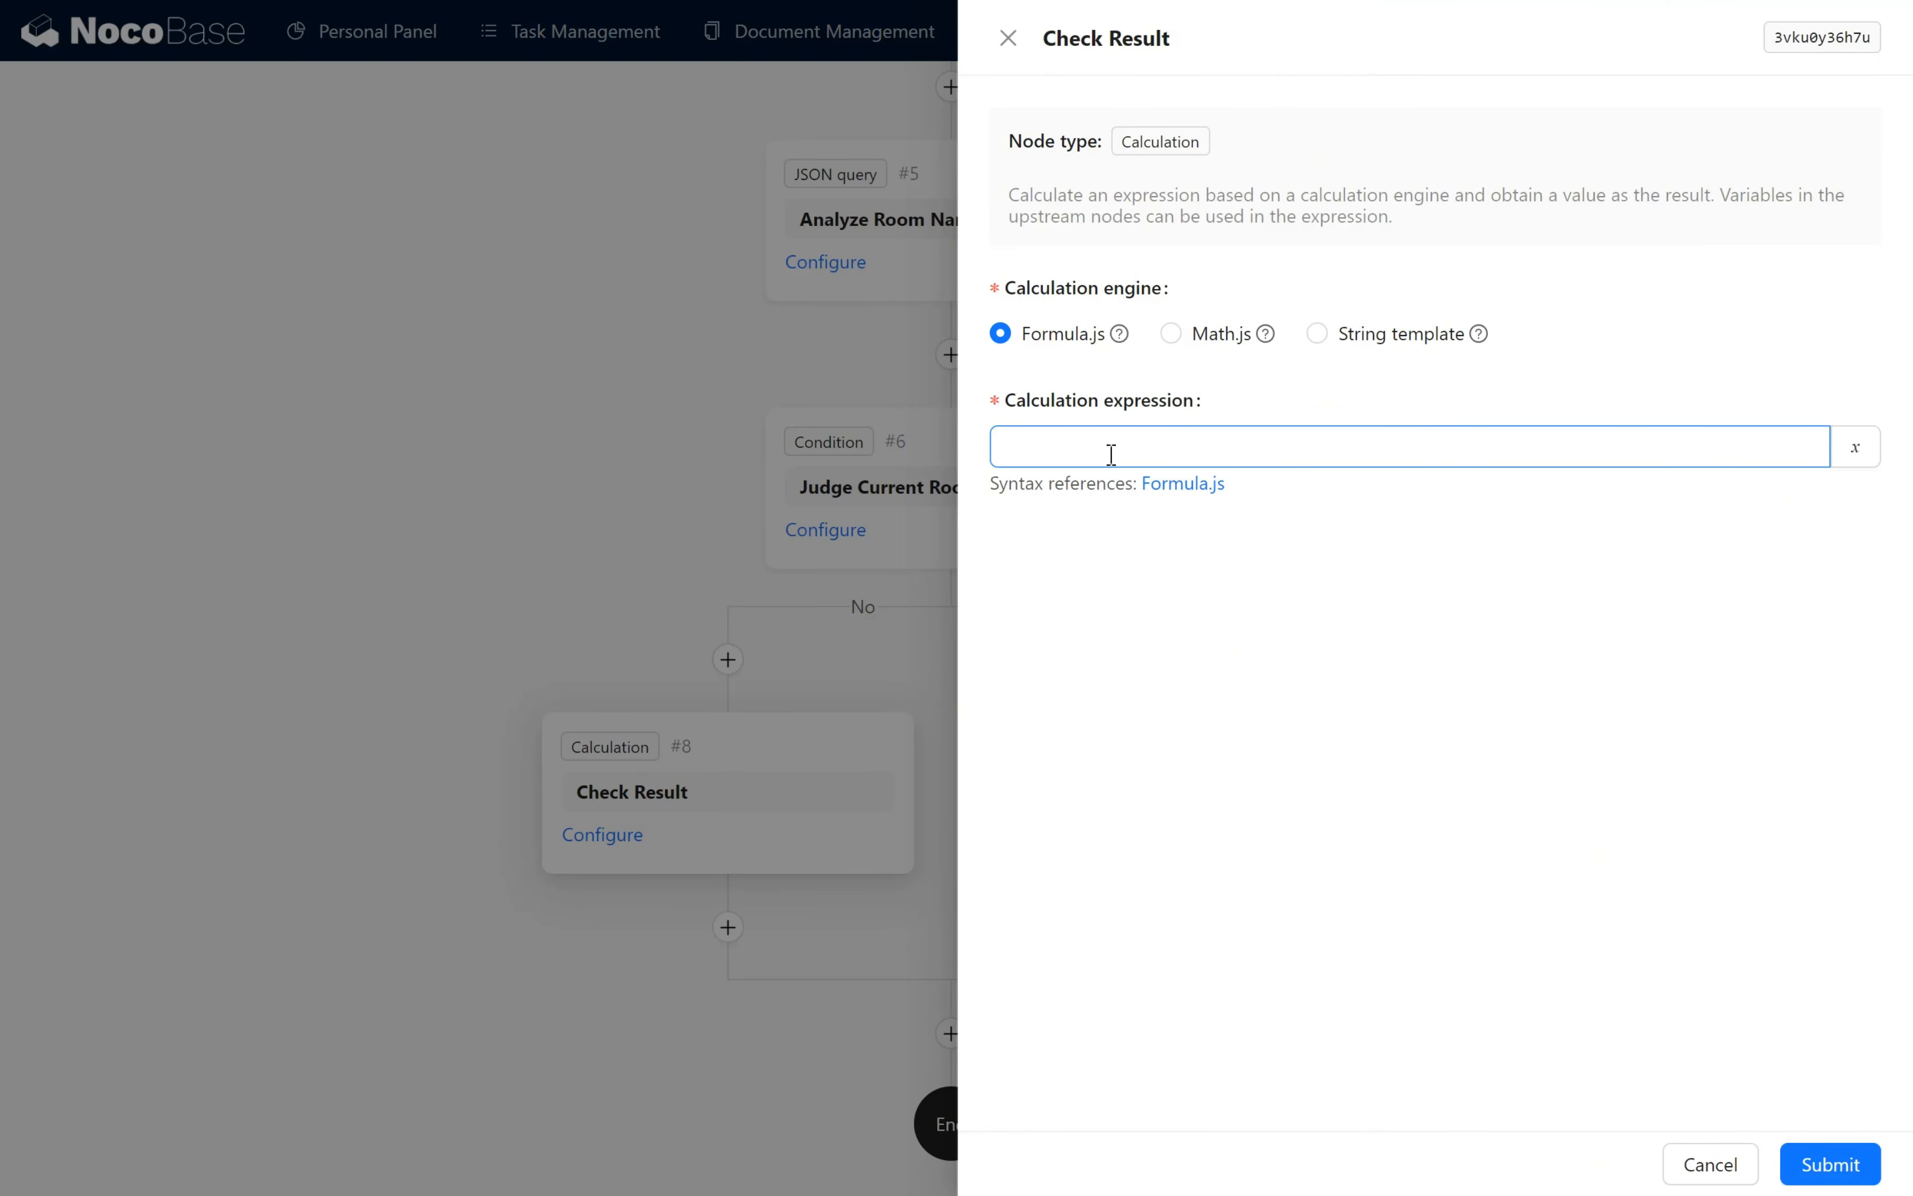
pyautogui.click(1512, 452)
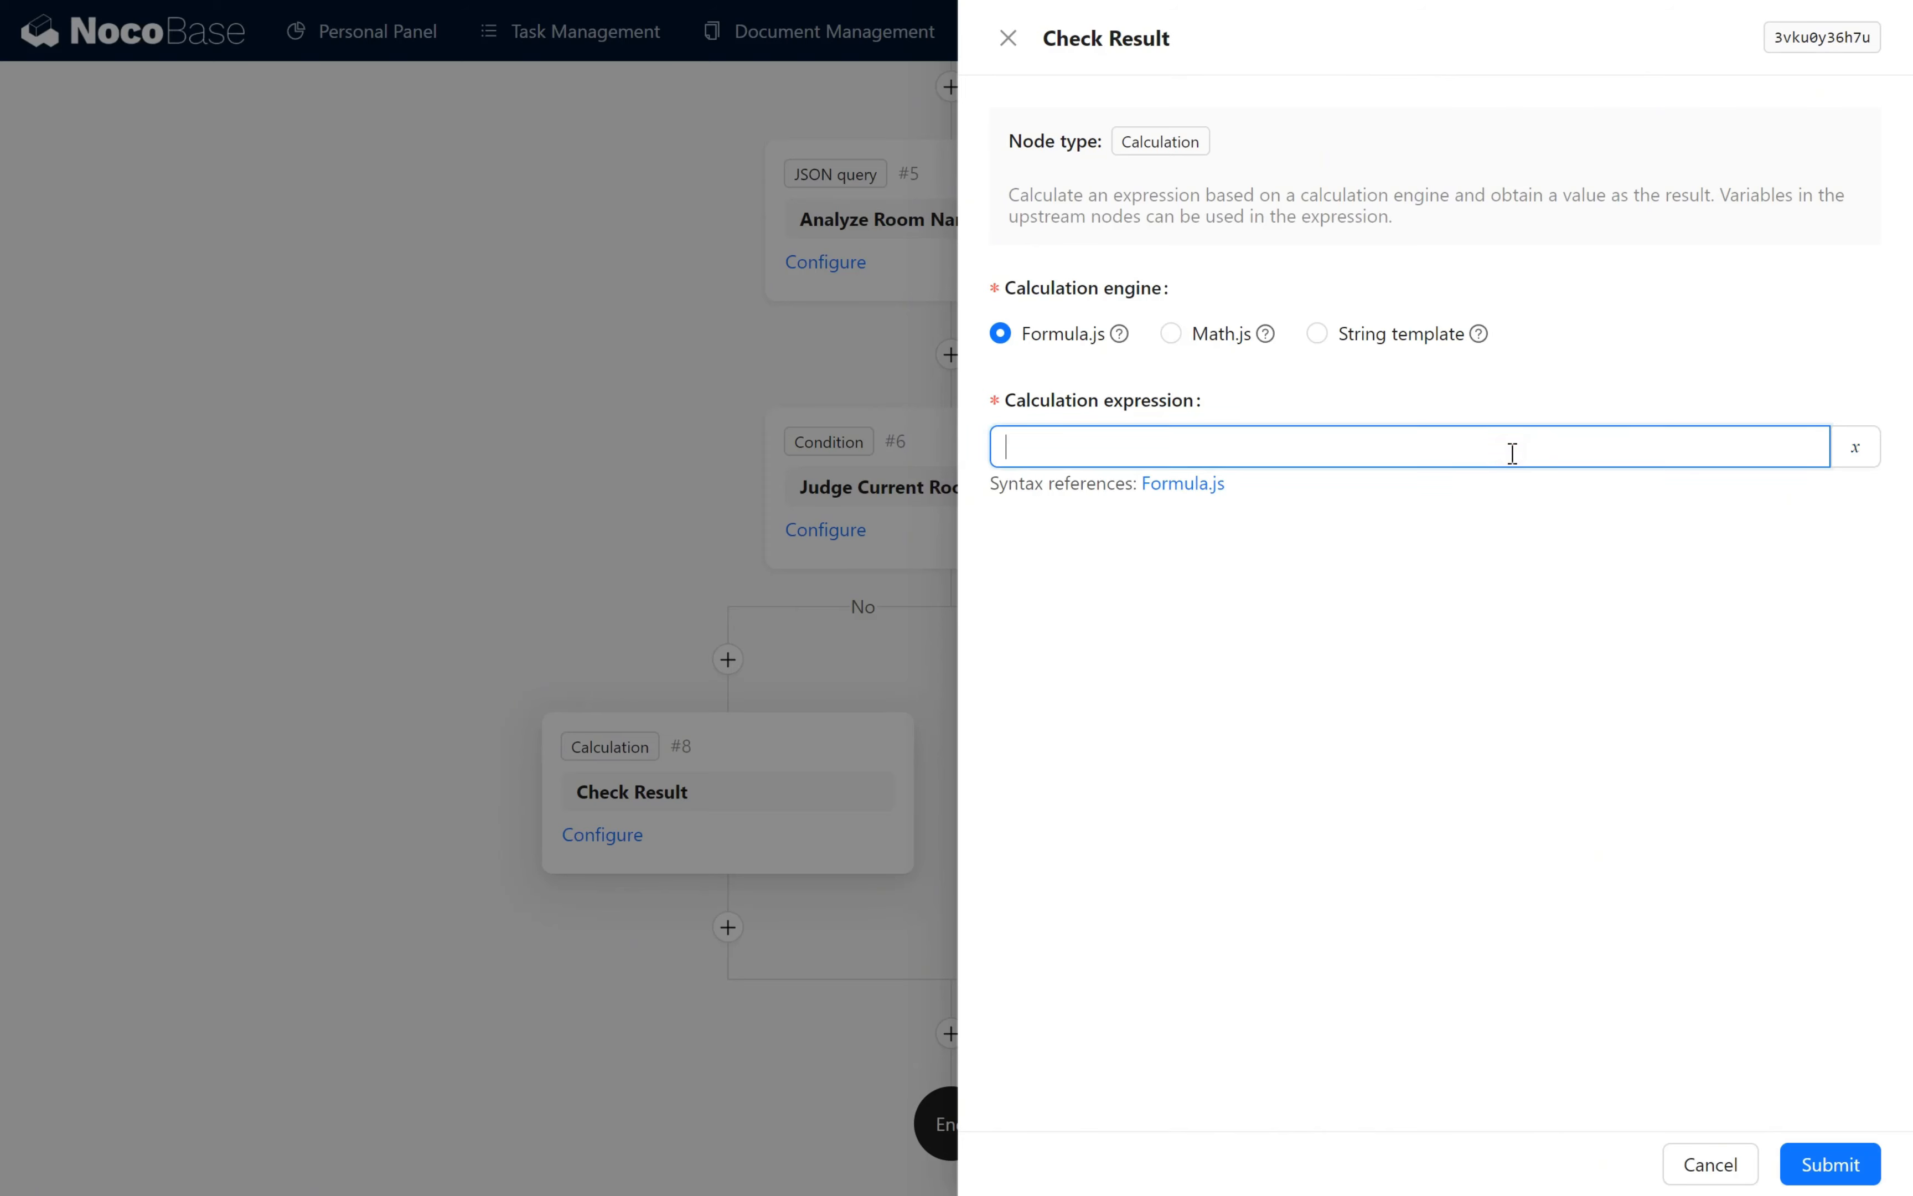
pyautogui.write('IF(')
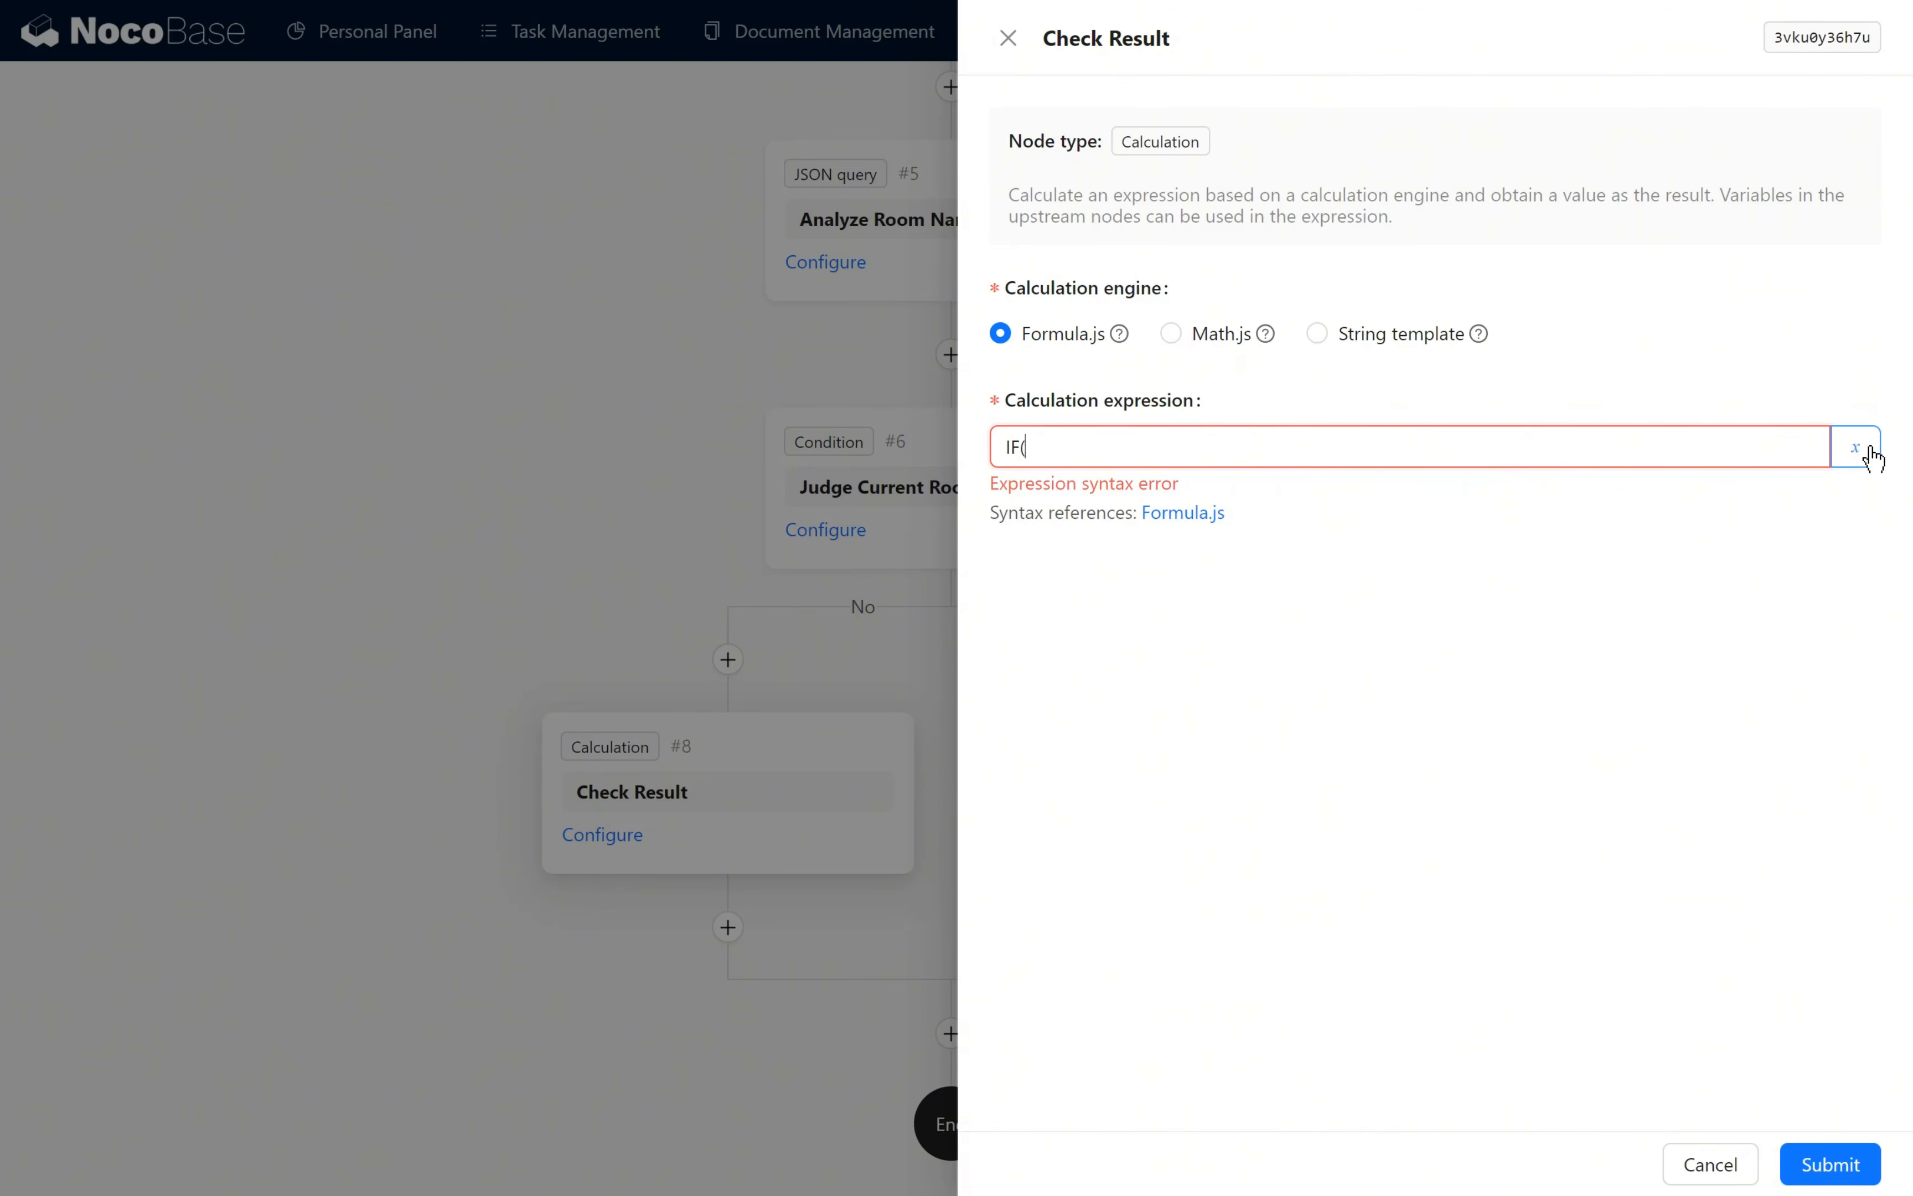
pyautogui.click(1873, 457)
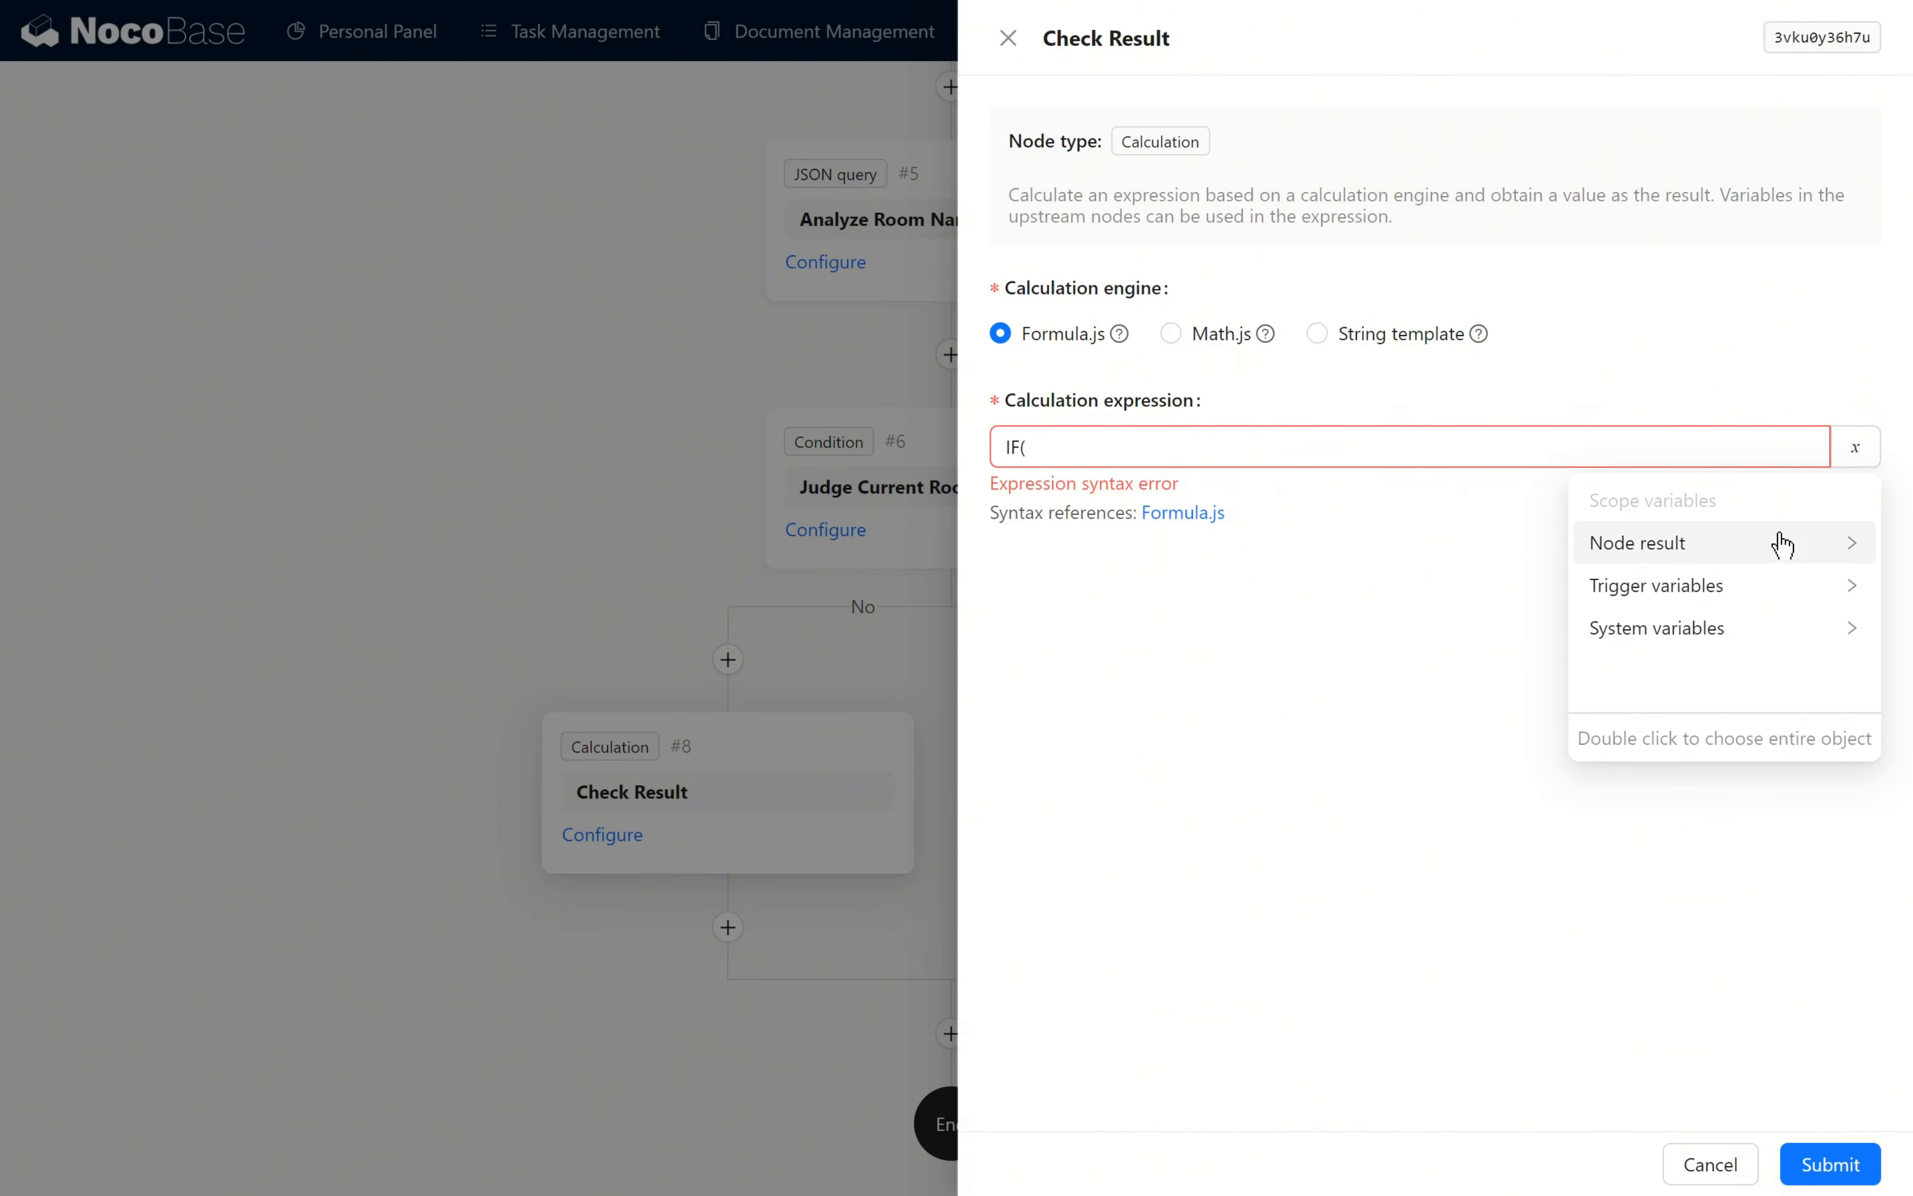
pyautogui.moveTo(1780, 542)
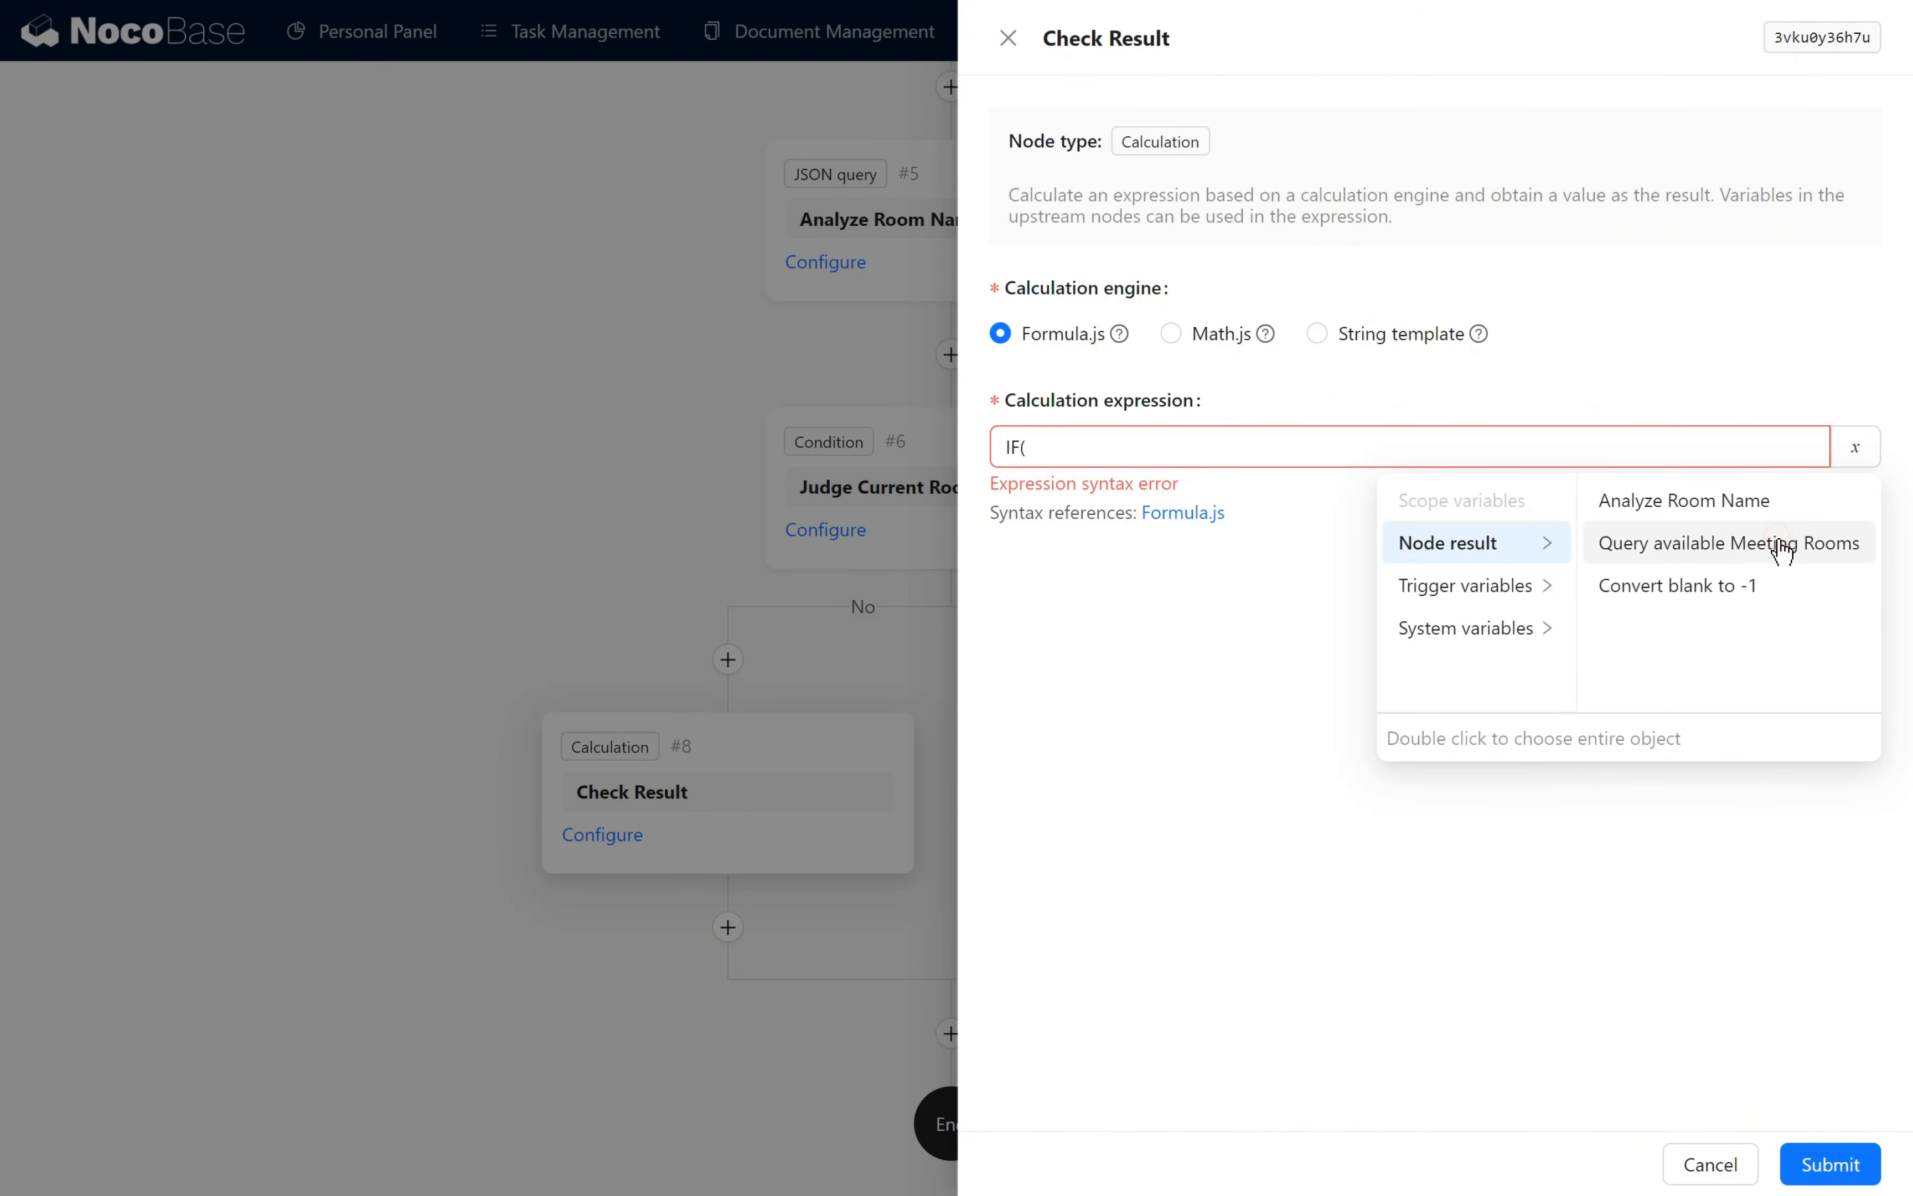
pyautogui.click(1743, 502)
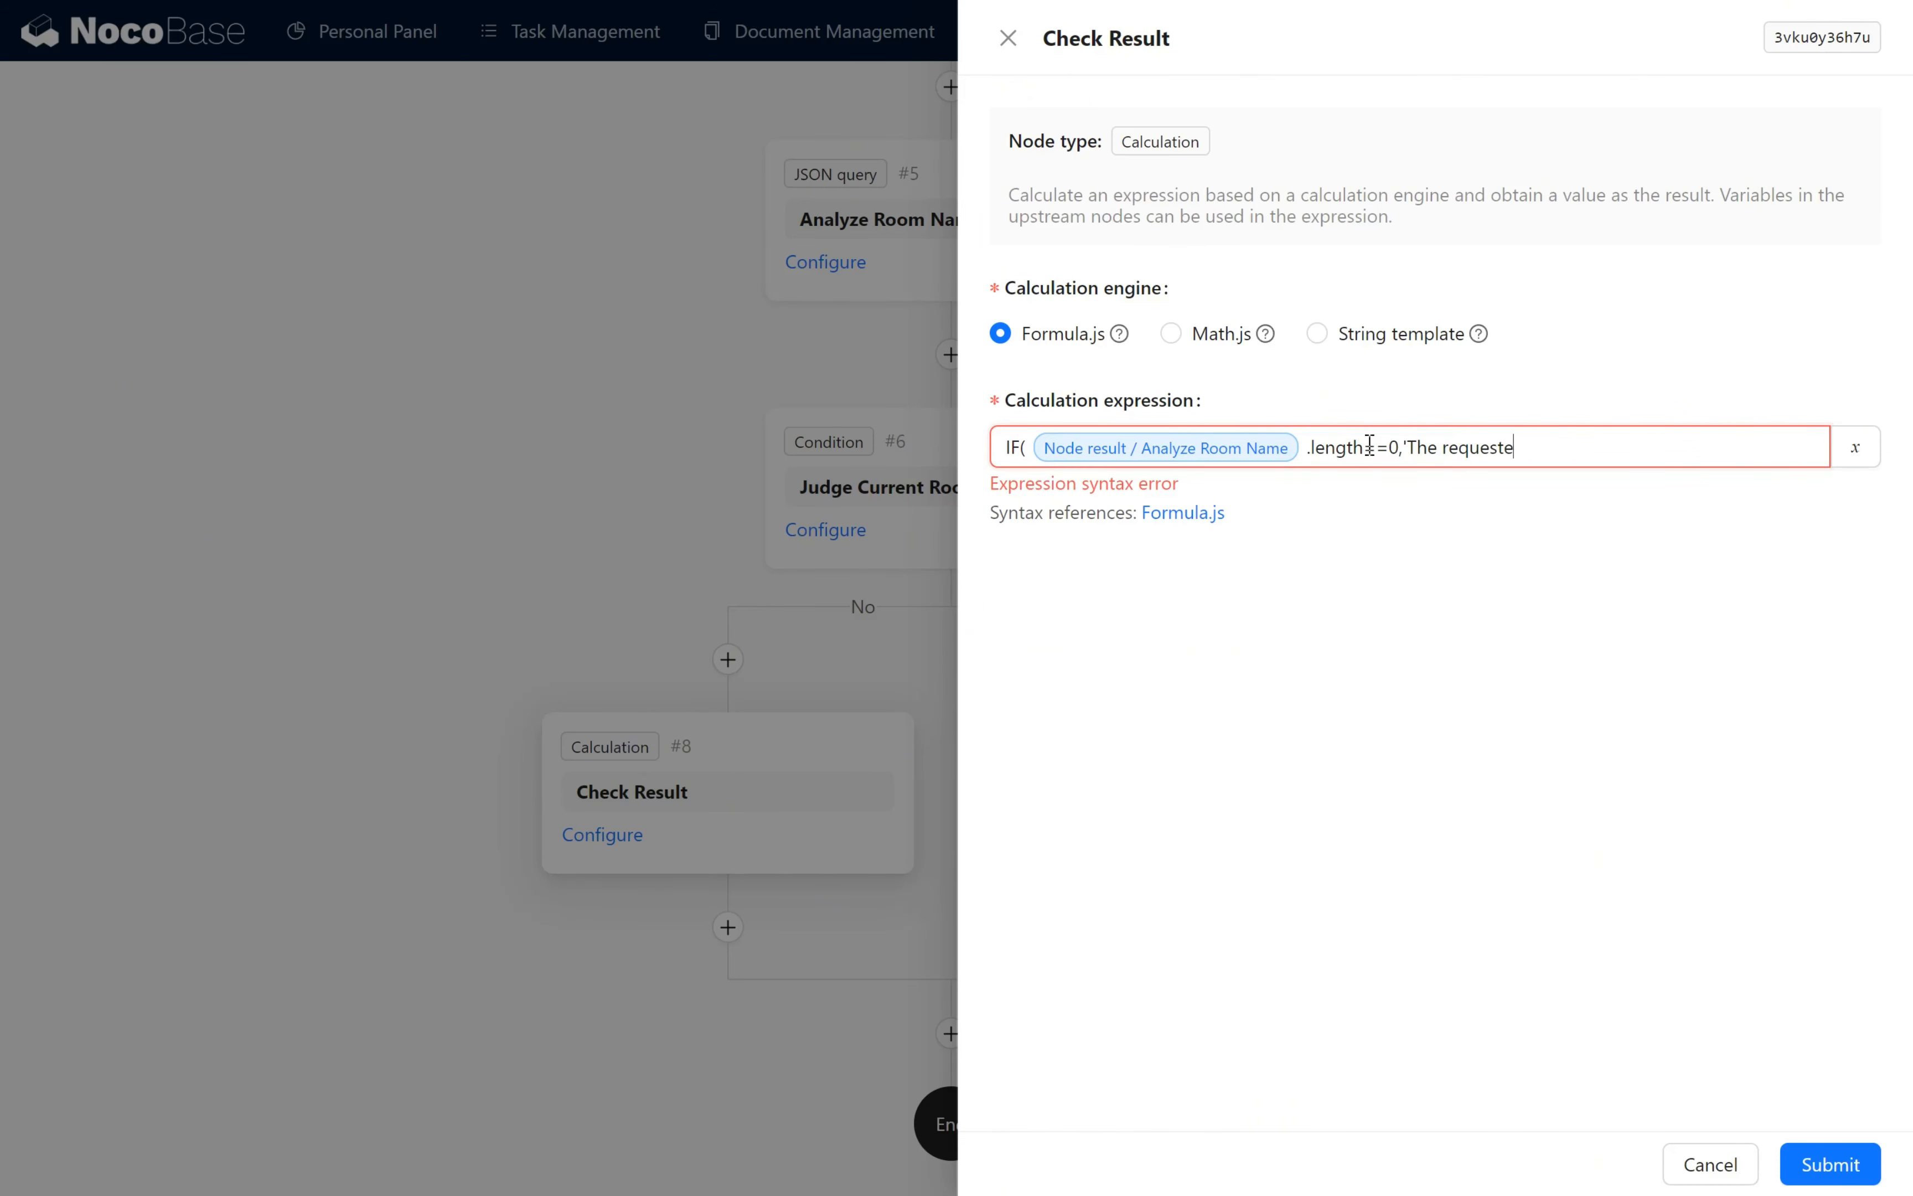
# - Extend the expression with .length==0,'The requested meeting room is unavailable. And no available meeting rooms!', 'The requested meeting room is unavailable. Available meeting rooms:'+
pyautogui.write('d meeting room is unavailable. And no available')
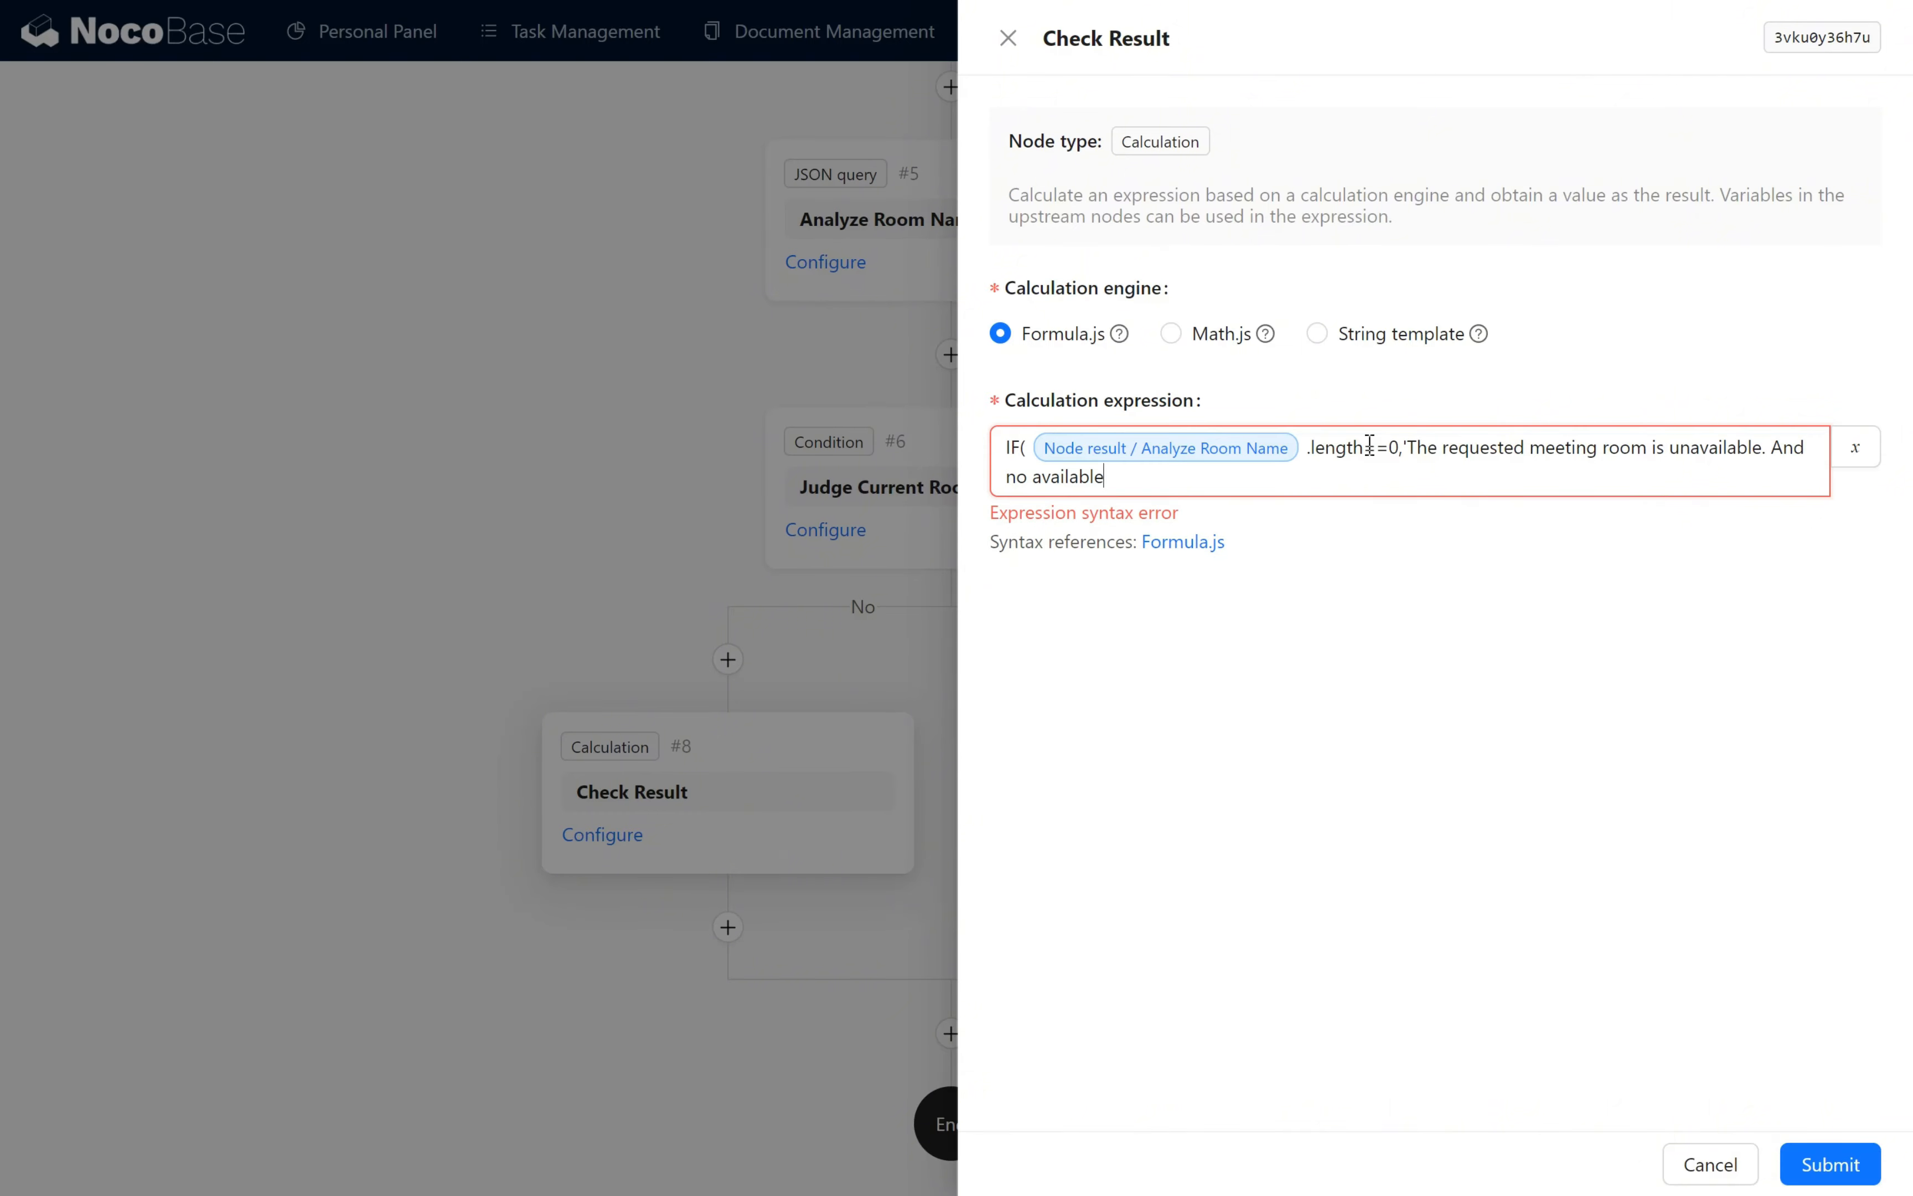
pyautogui.write(" meeting rooms!', 'The requested meeting  room is unavailable. Available mee")
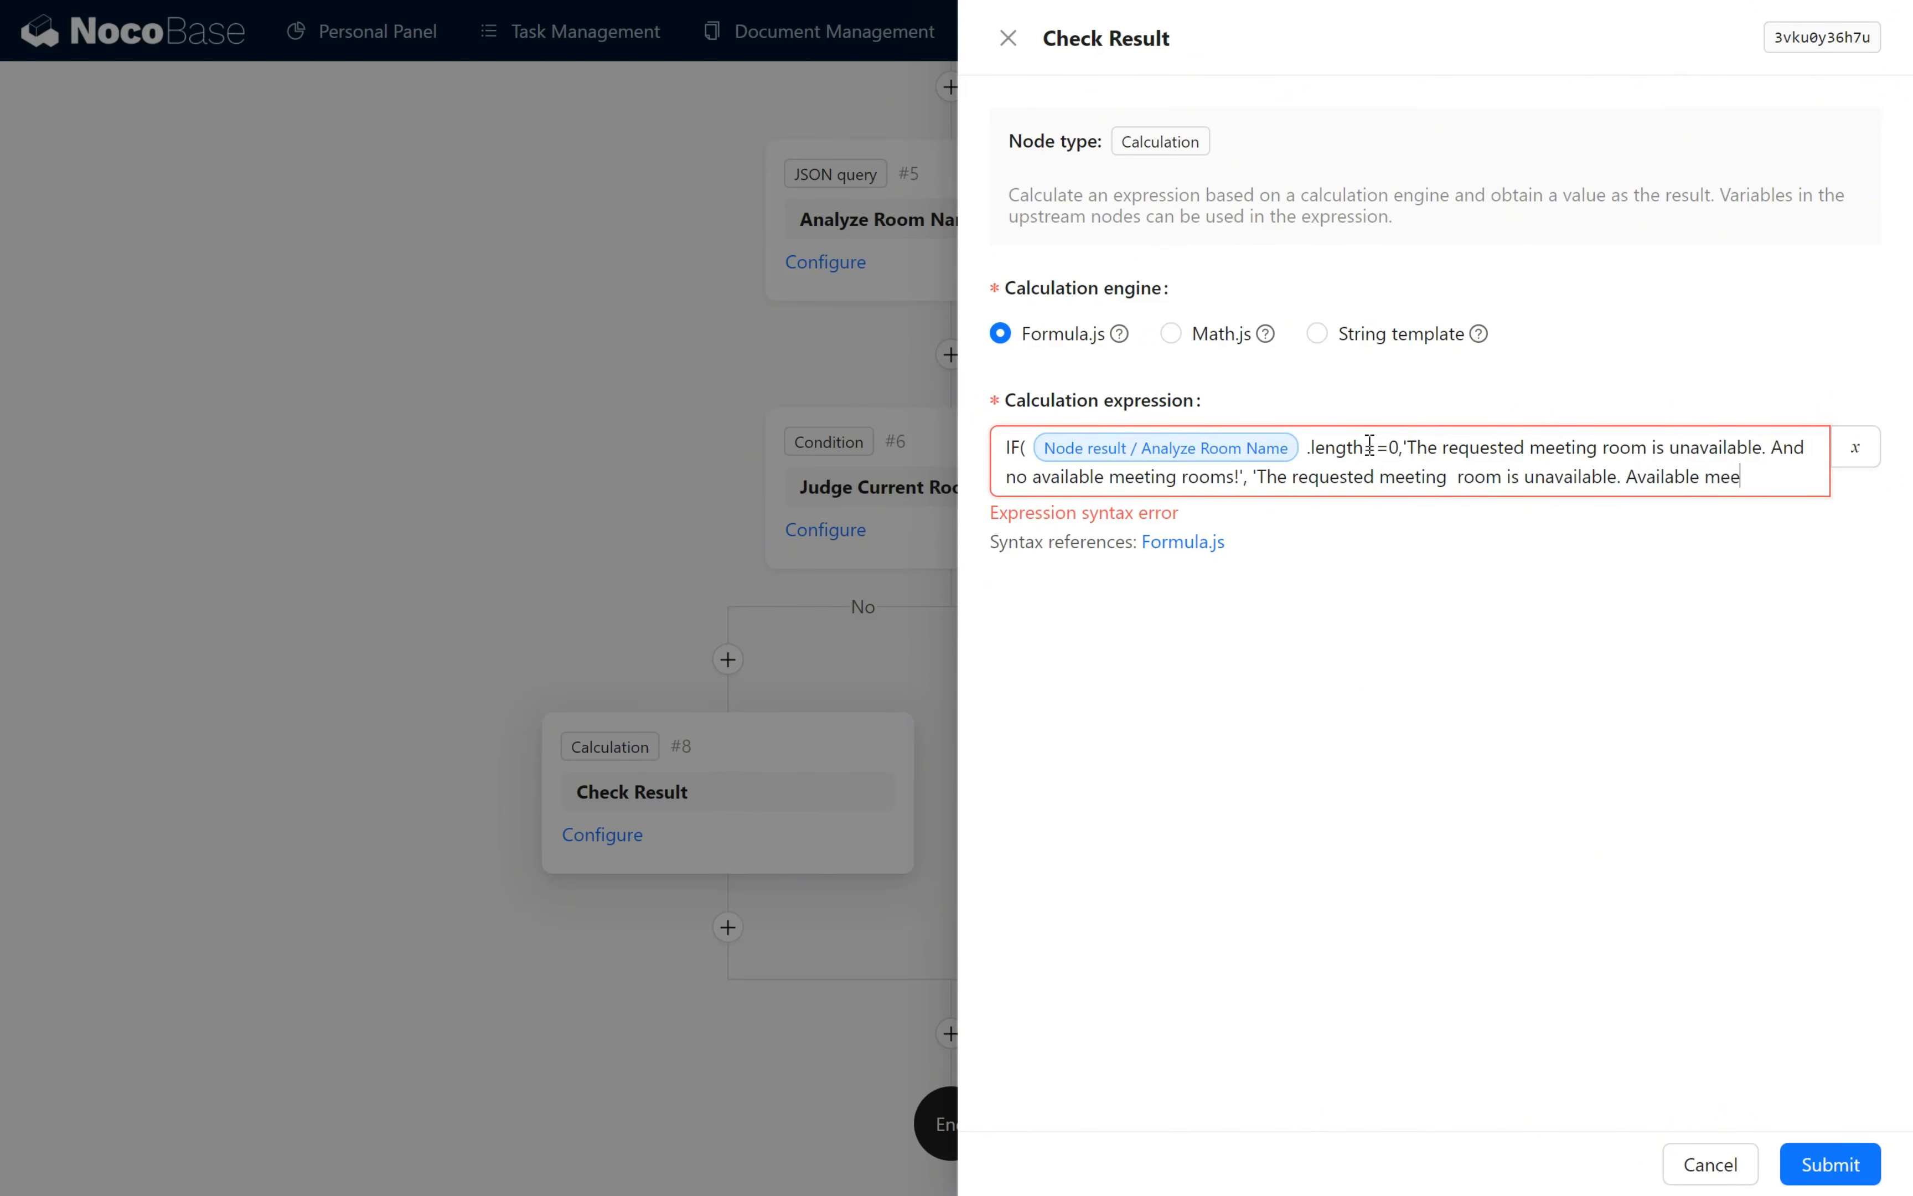
pyautogui.write("ting rooms:'+")
# - Append the Analyze Room Name node result and a closing parenthesis to the expression, and save Check Result
pyautogui.click(1857, 448)
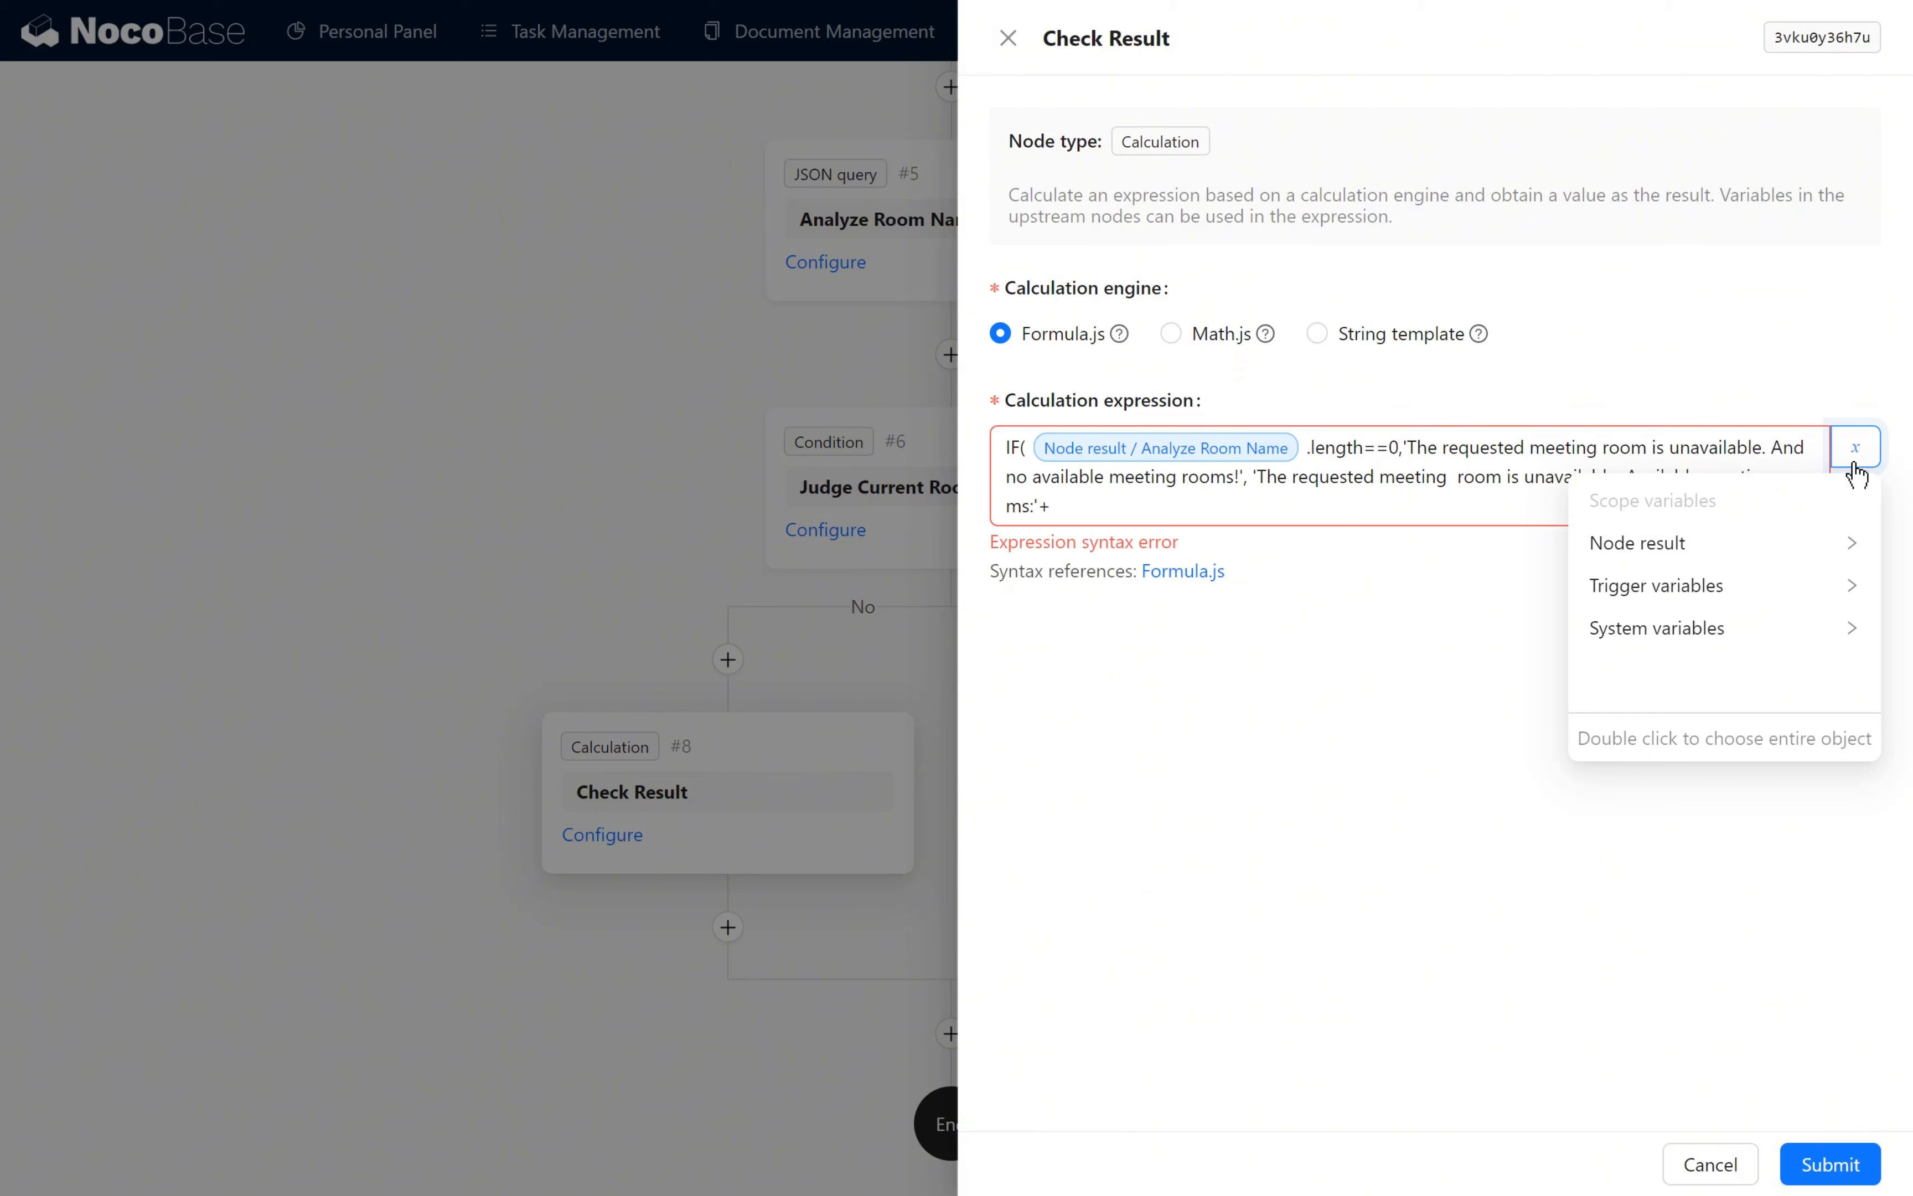
pyautogui.click(1807, 544)
pyautogui.click(1809, 512)
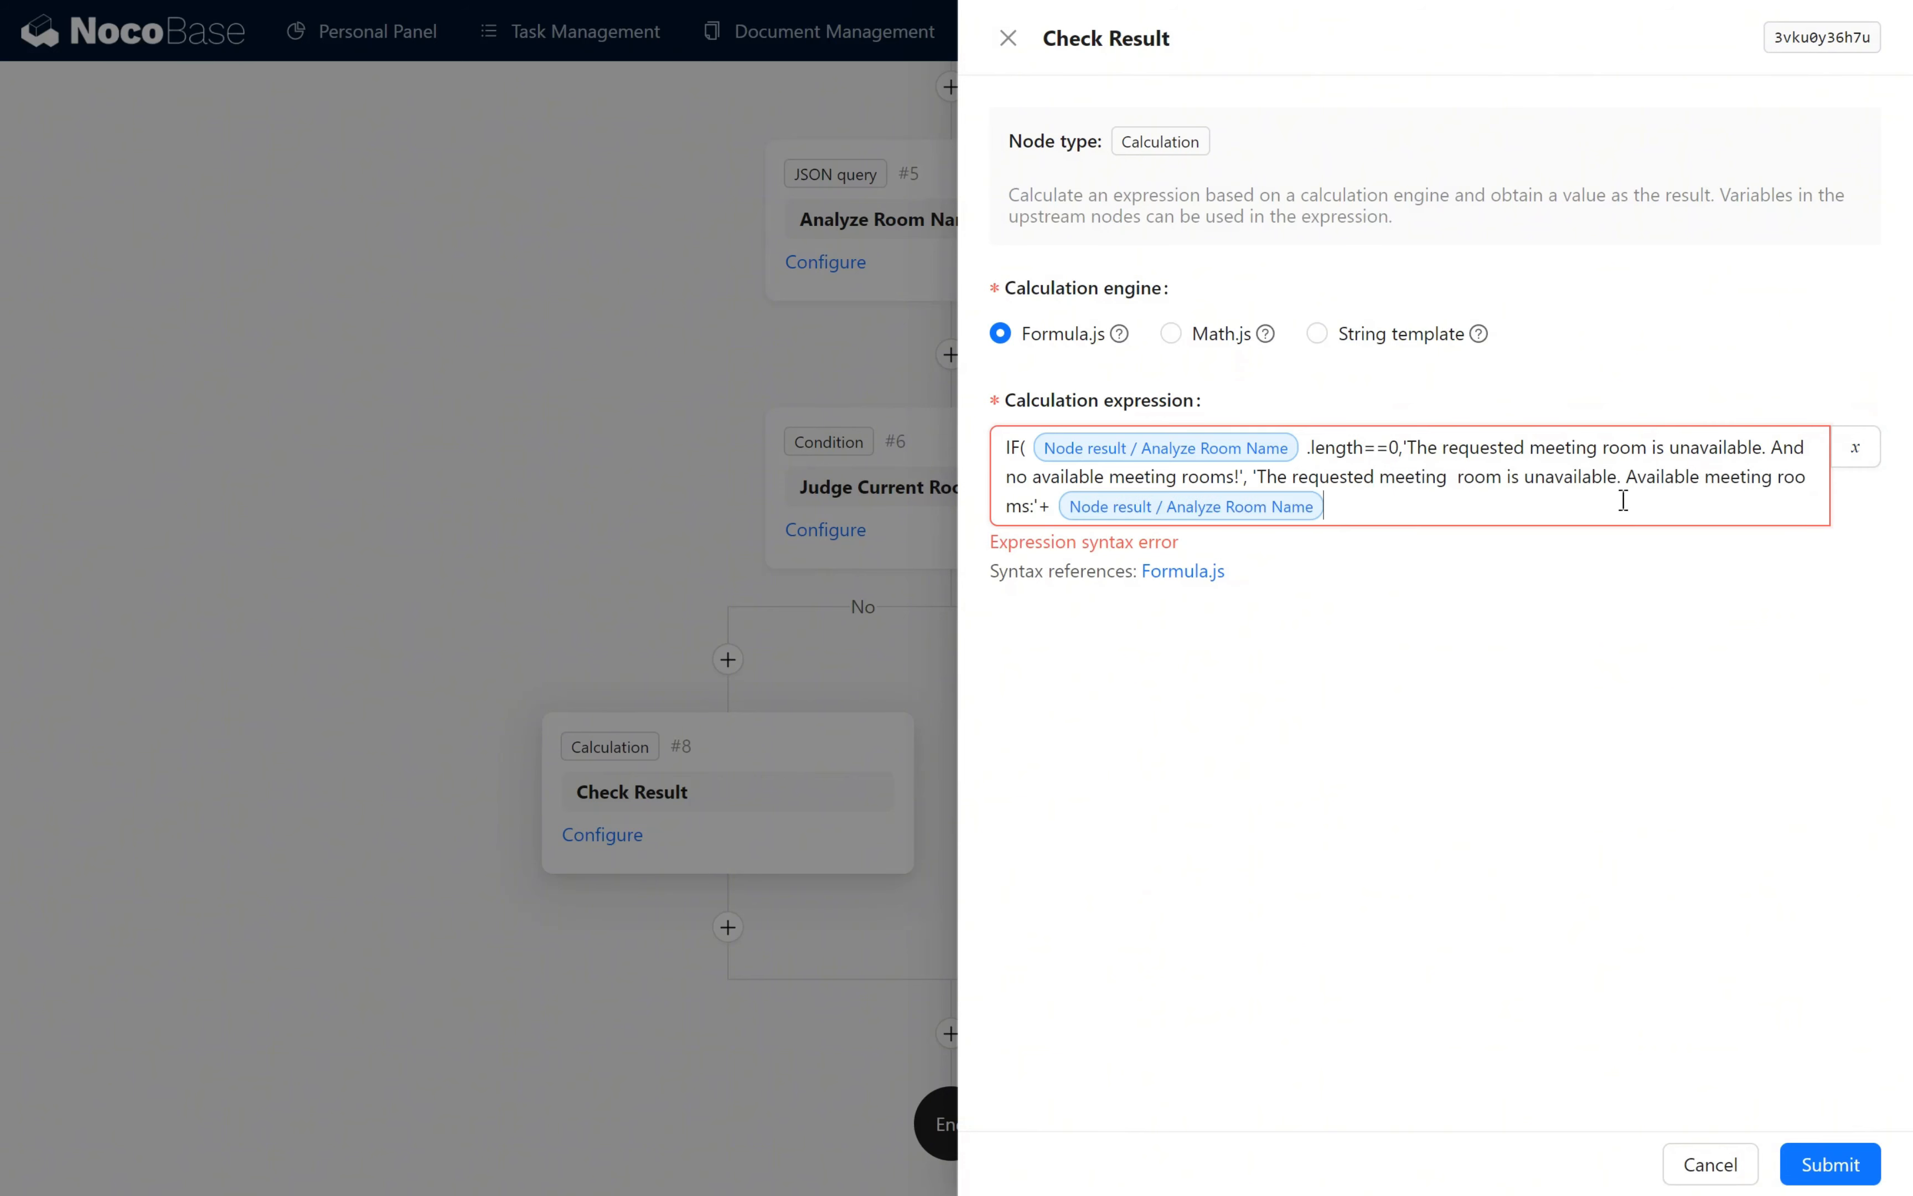
pyautogui.write(')')
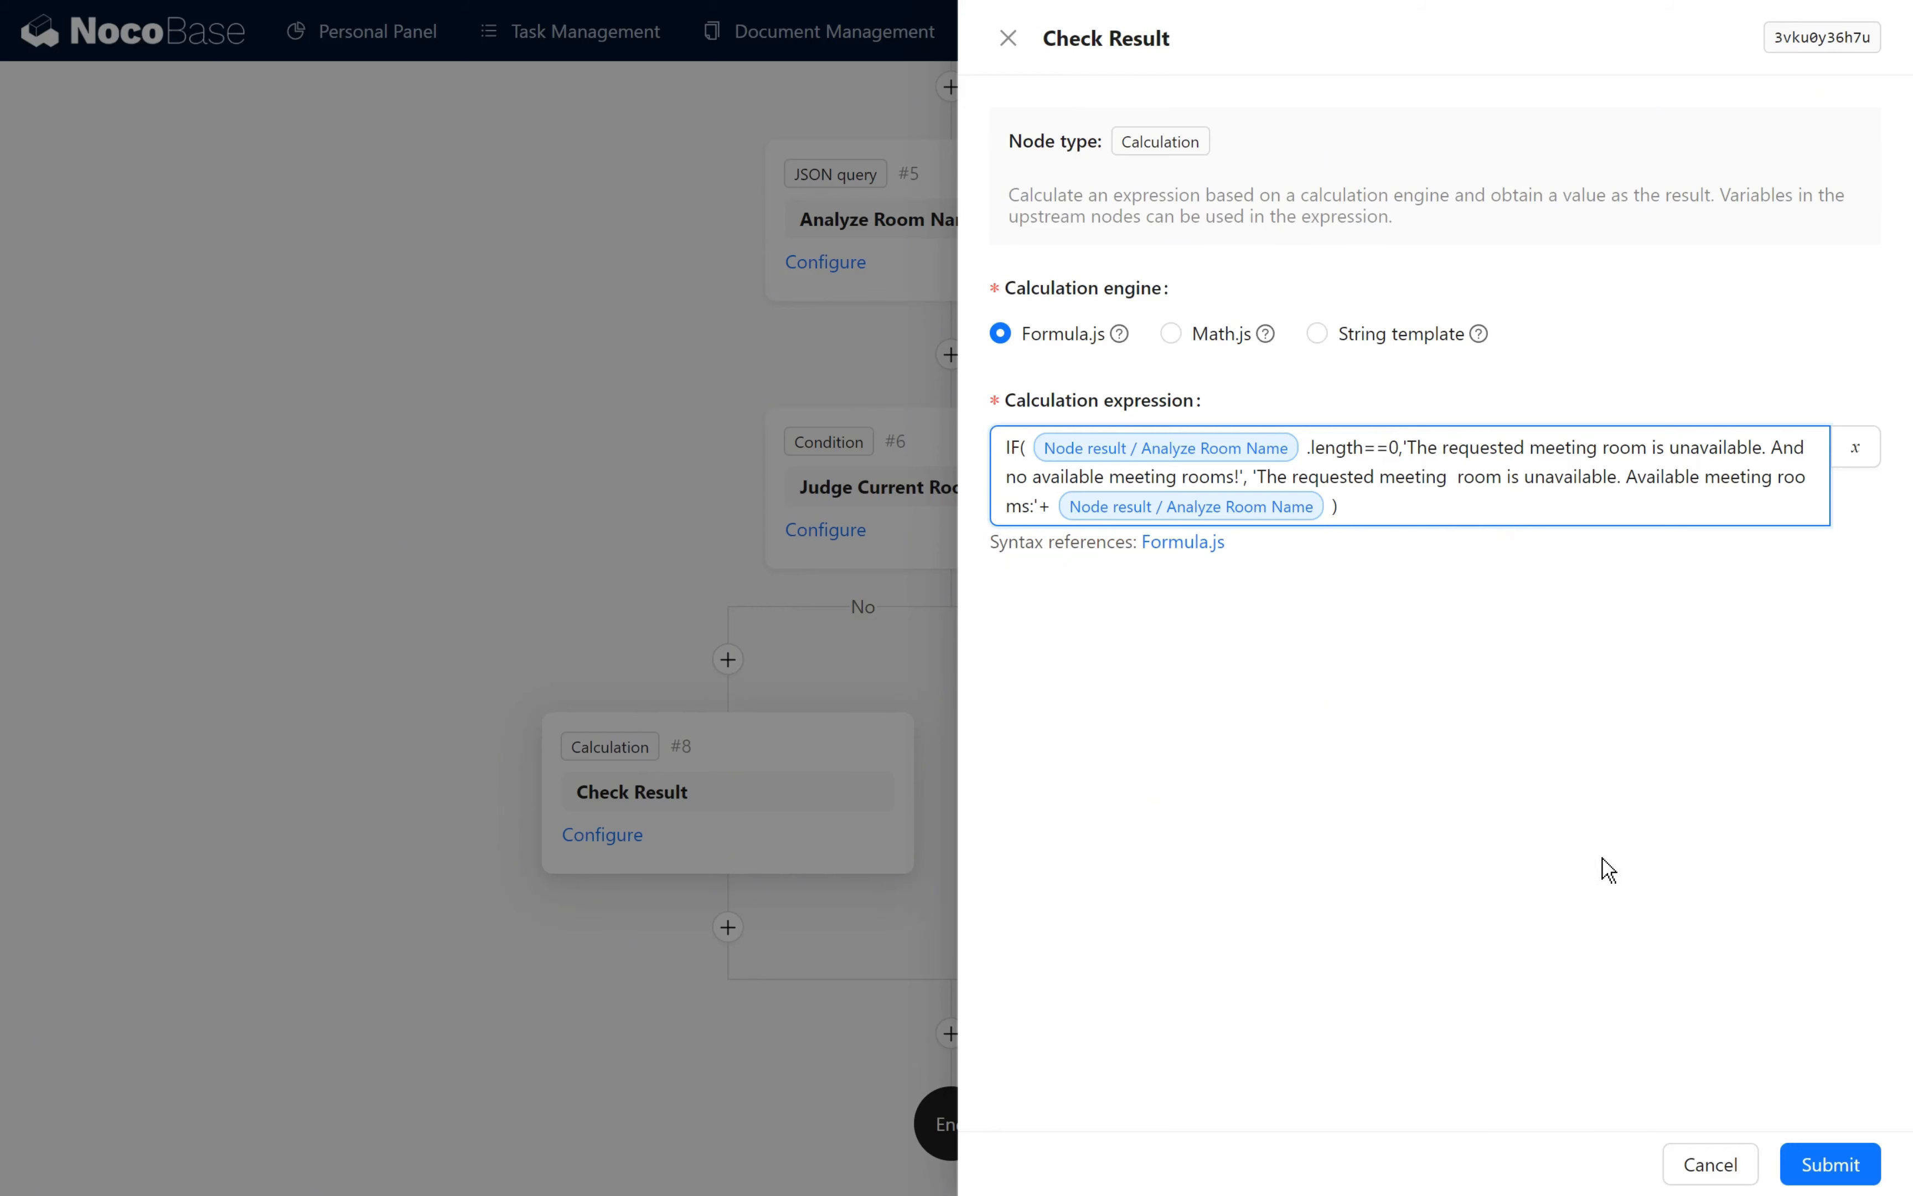
pyautogui.click(1844, 1166)
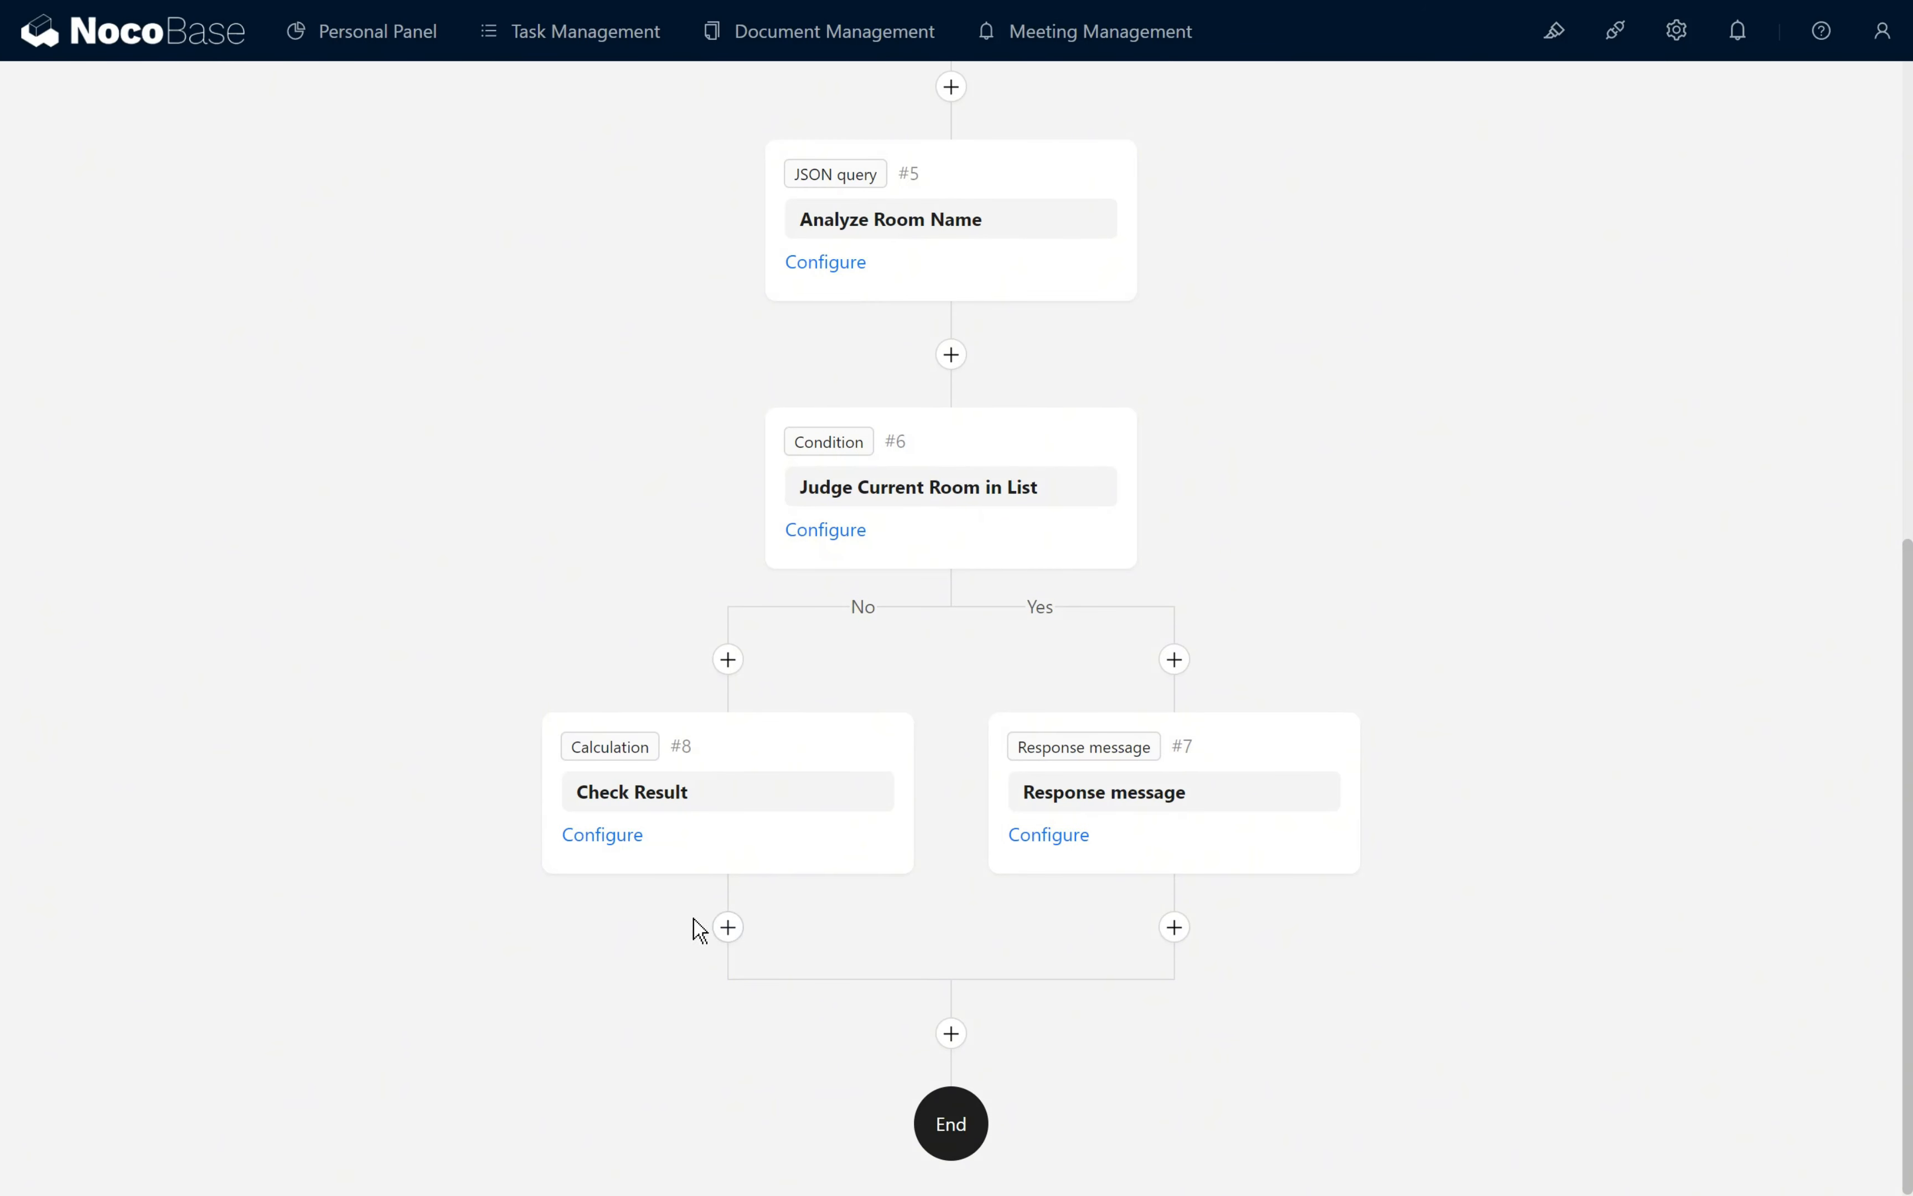
# - Add a Response message node after Check Result in the No branch
pyautogui.click(728, 927)
pyautogui.scroll(-3, 874, 799)
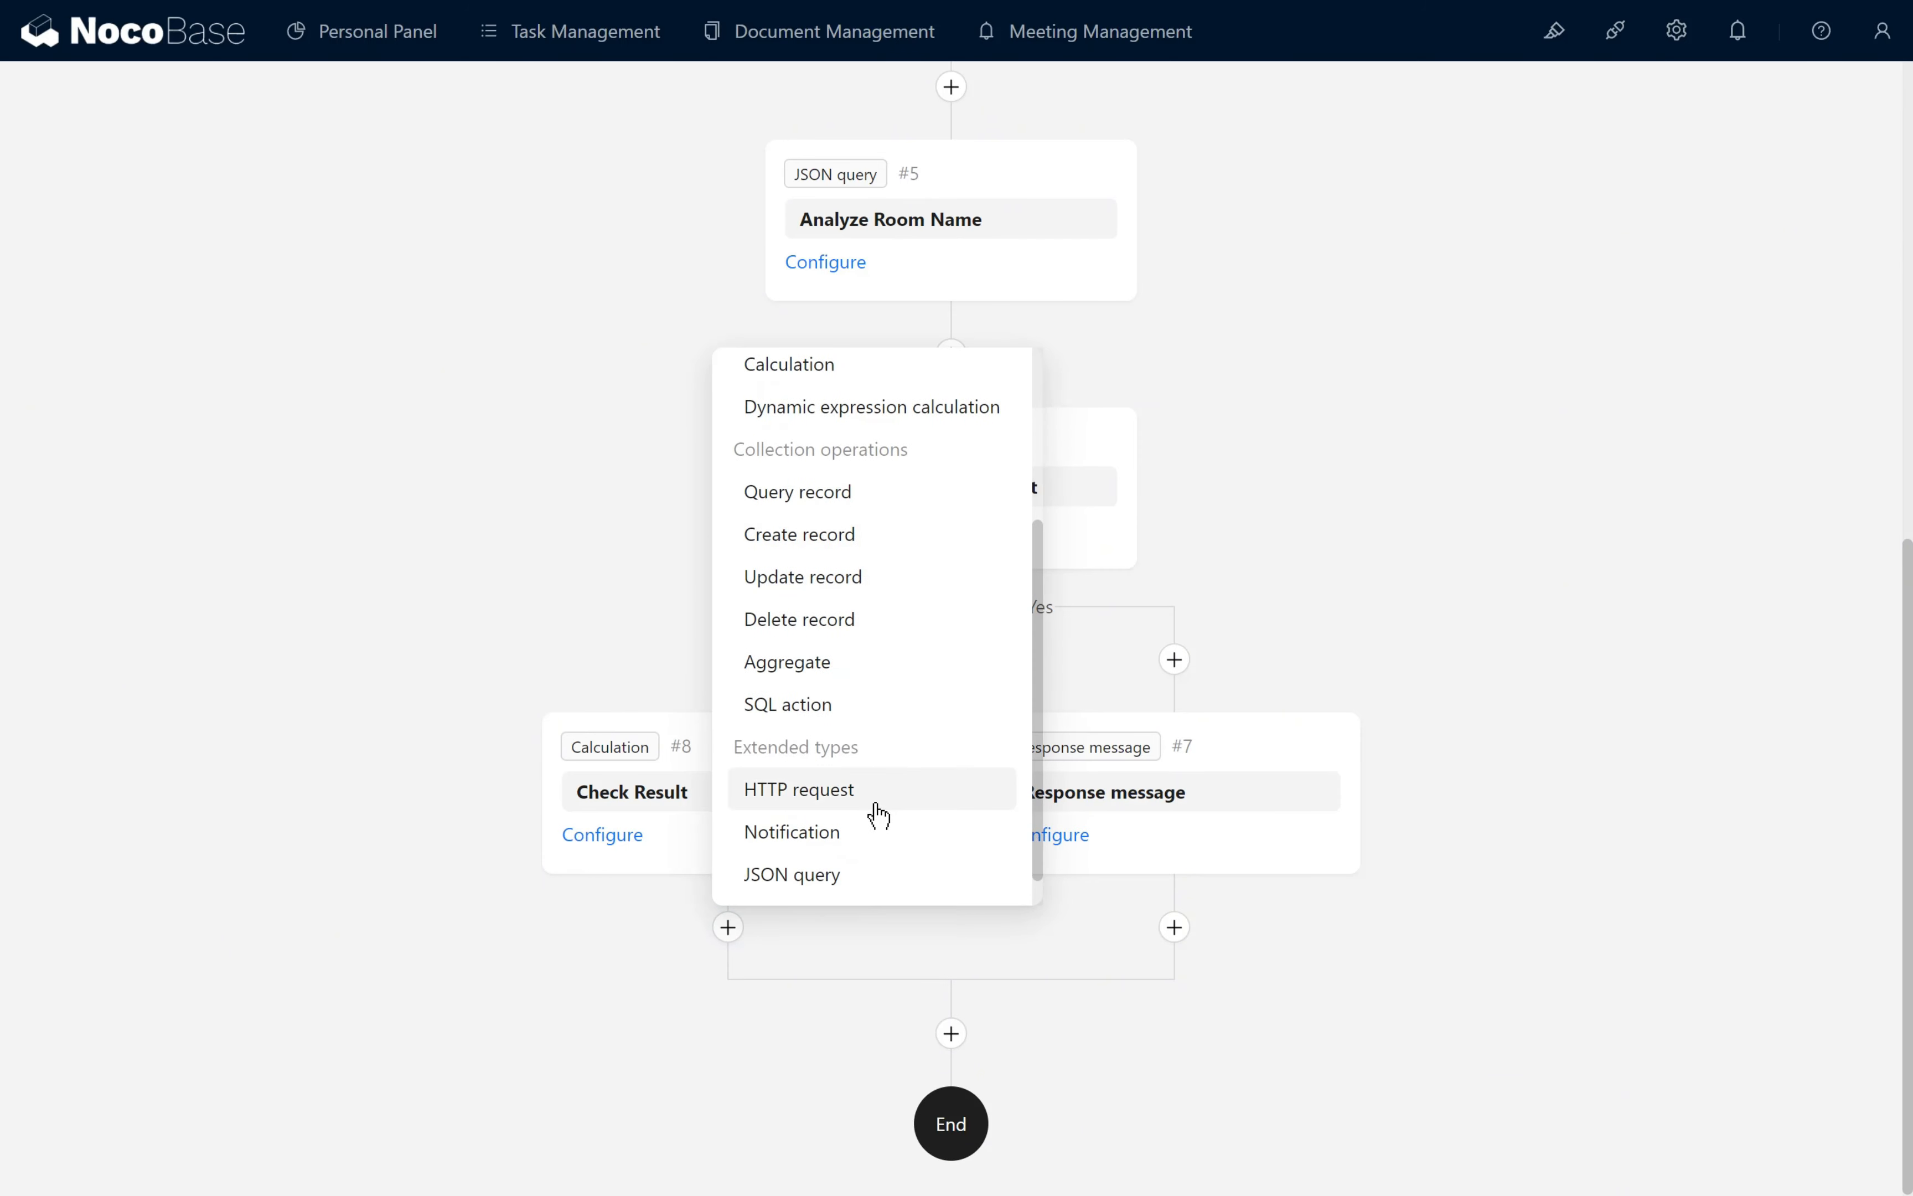
pyautogui.scroll(-1, 860, 782)
pyautogui.click(872, 876)
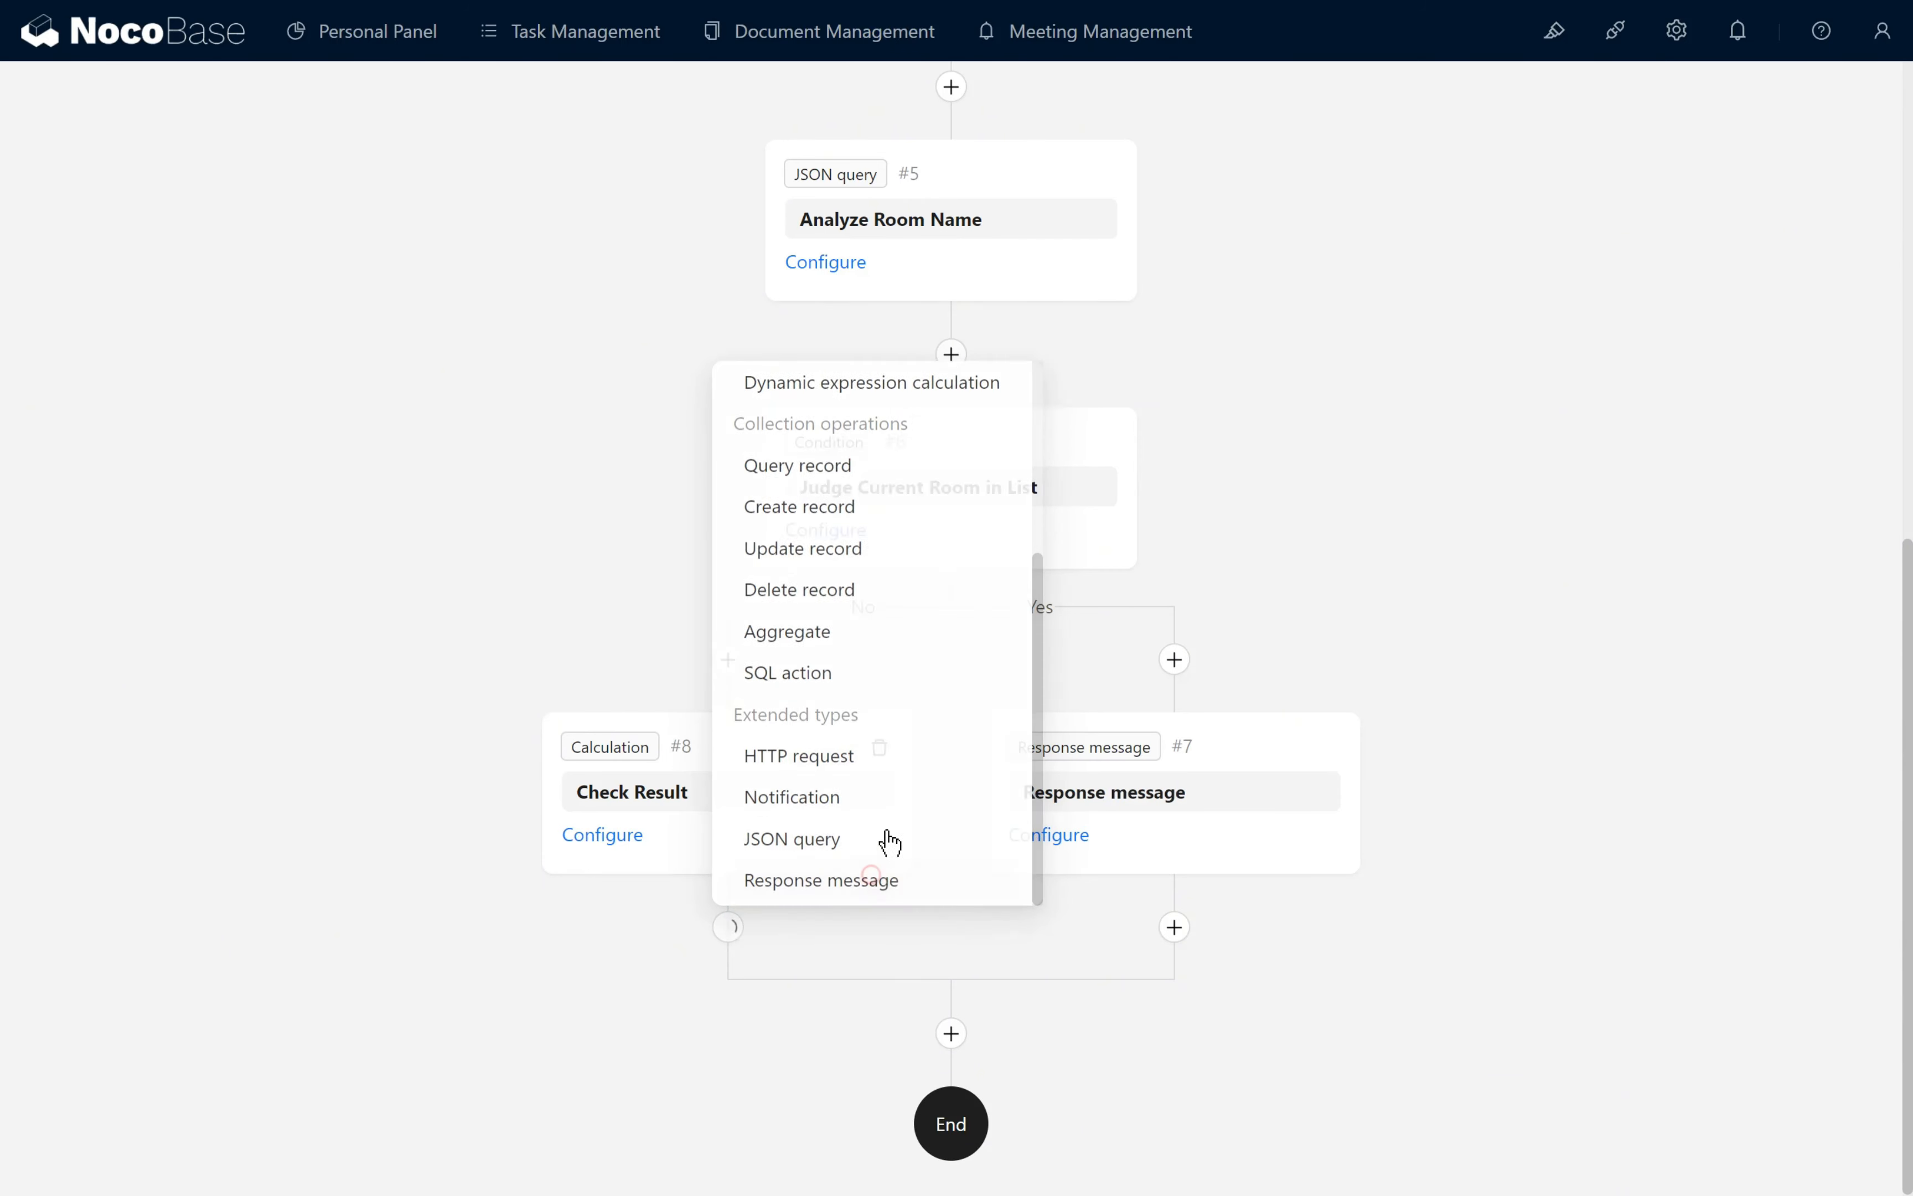
# - Set the No-branch Response message content to Node result / Check Result and save the node
pyautogui.click(608, 1100)
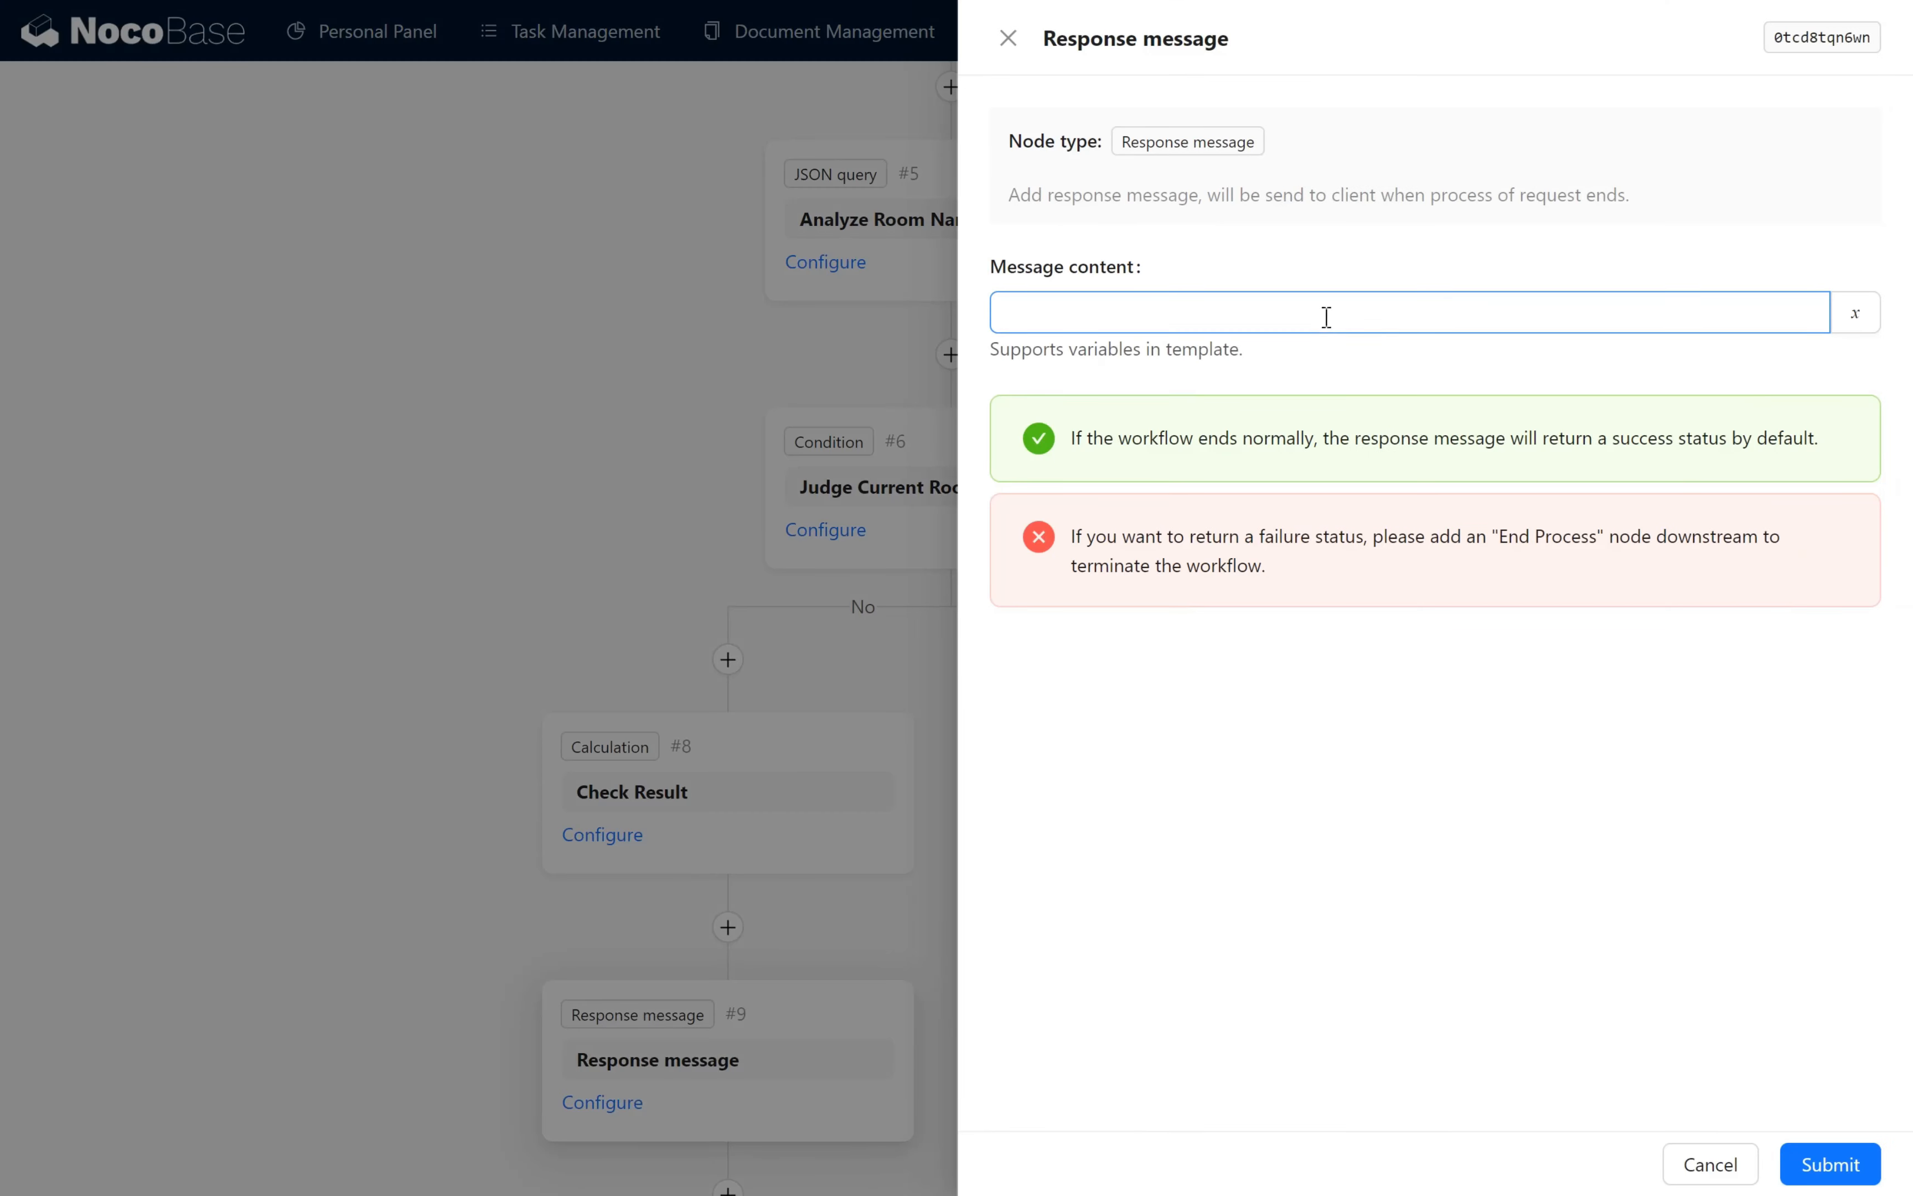
pyautogui.click(1838, 322)
pyautogui.click(1819, 406)
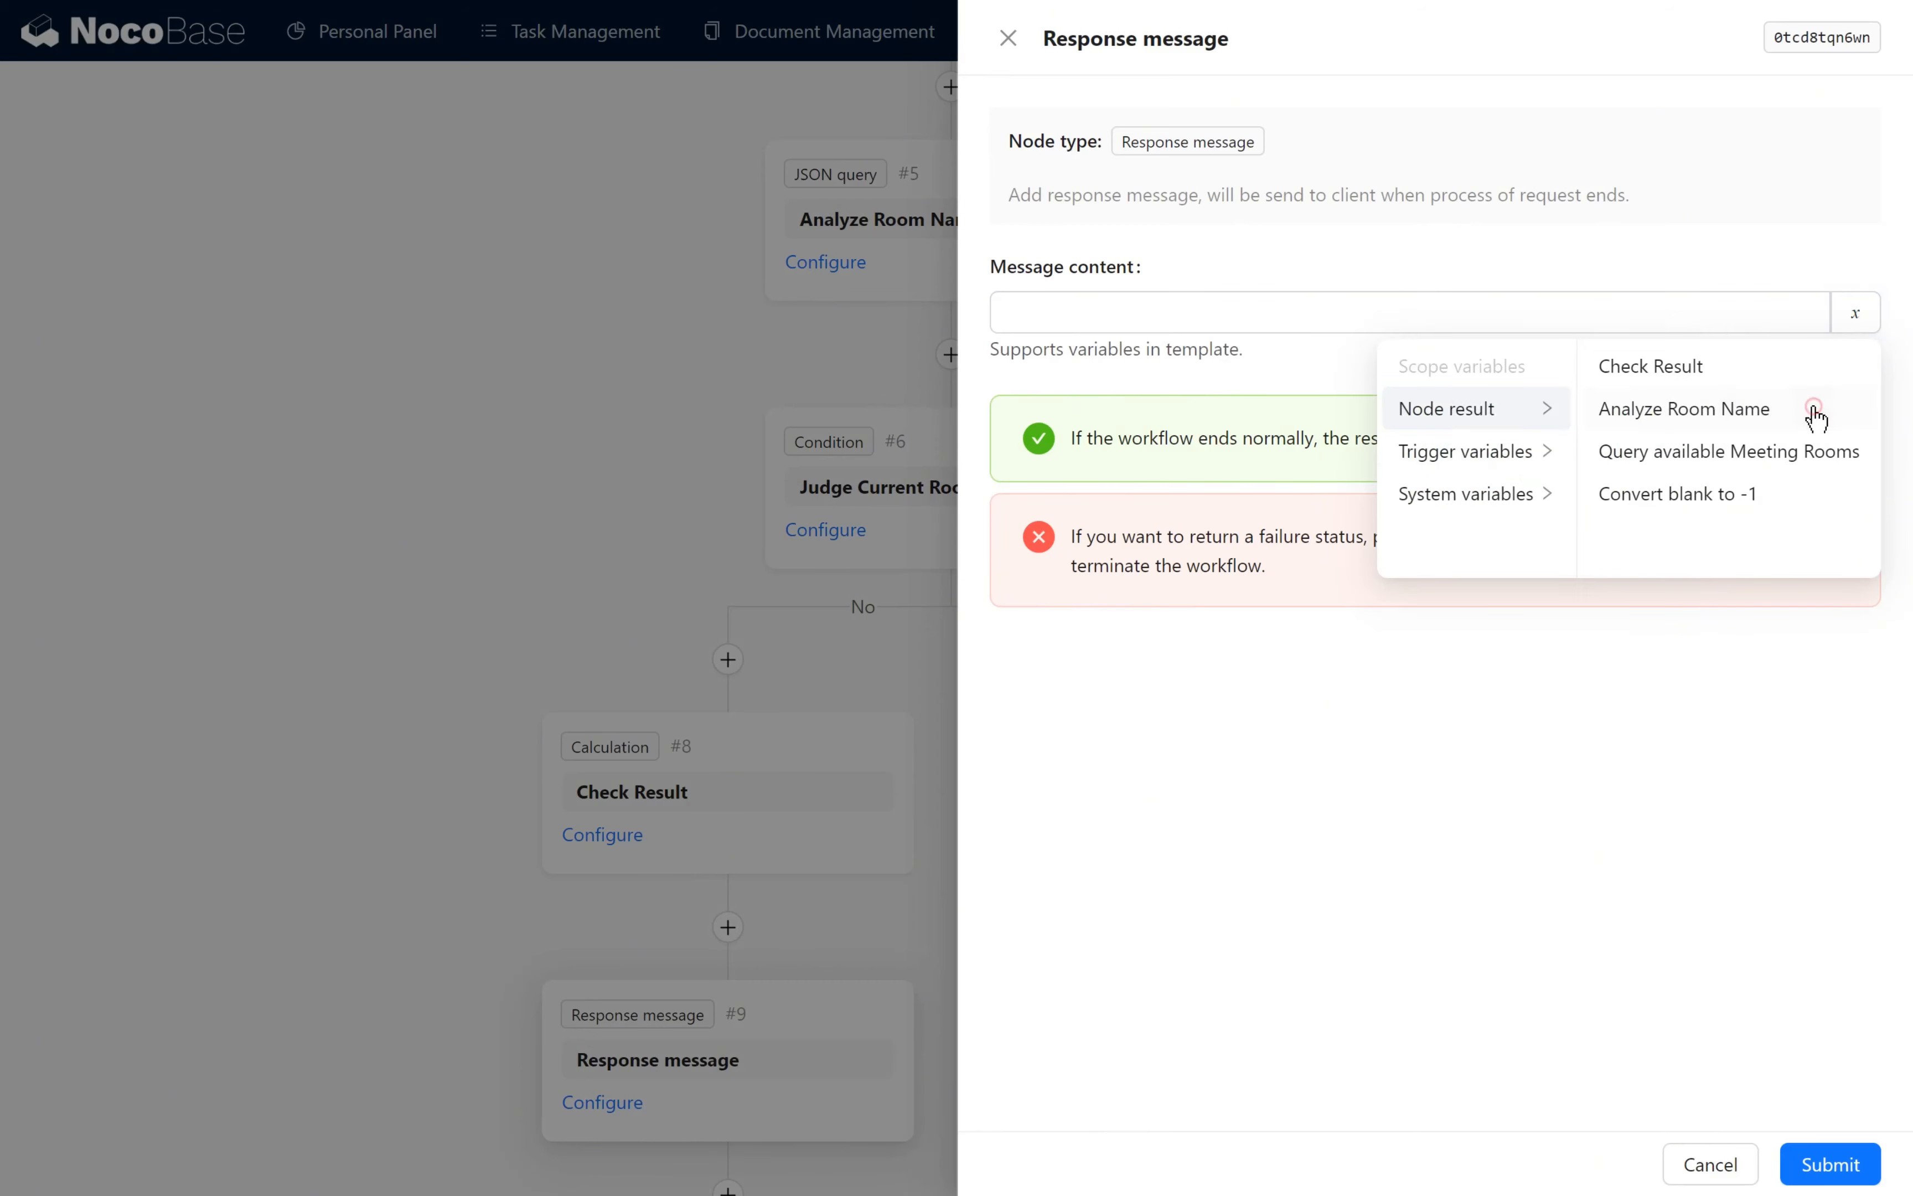
pyautogui.click(1771, 371)
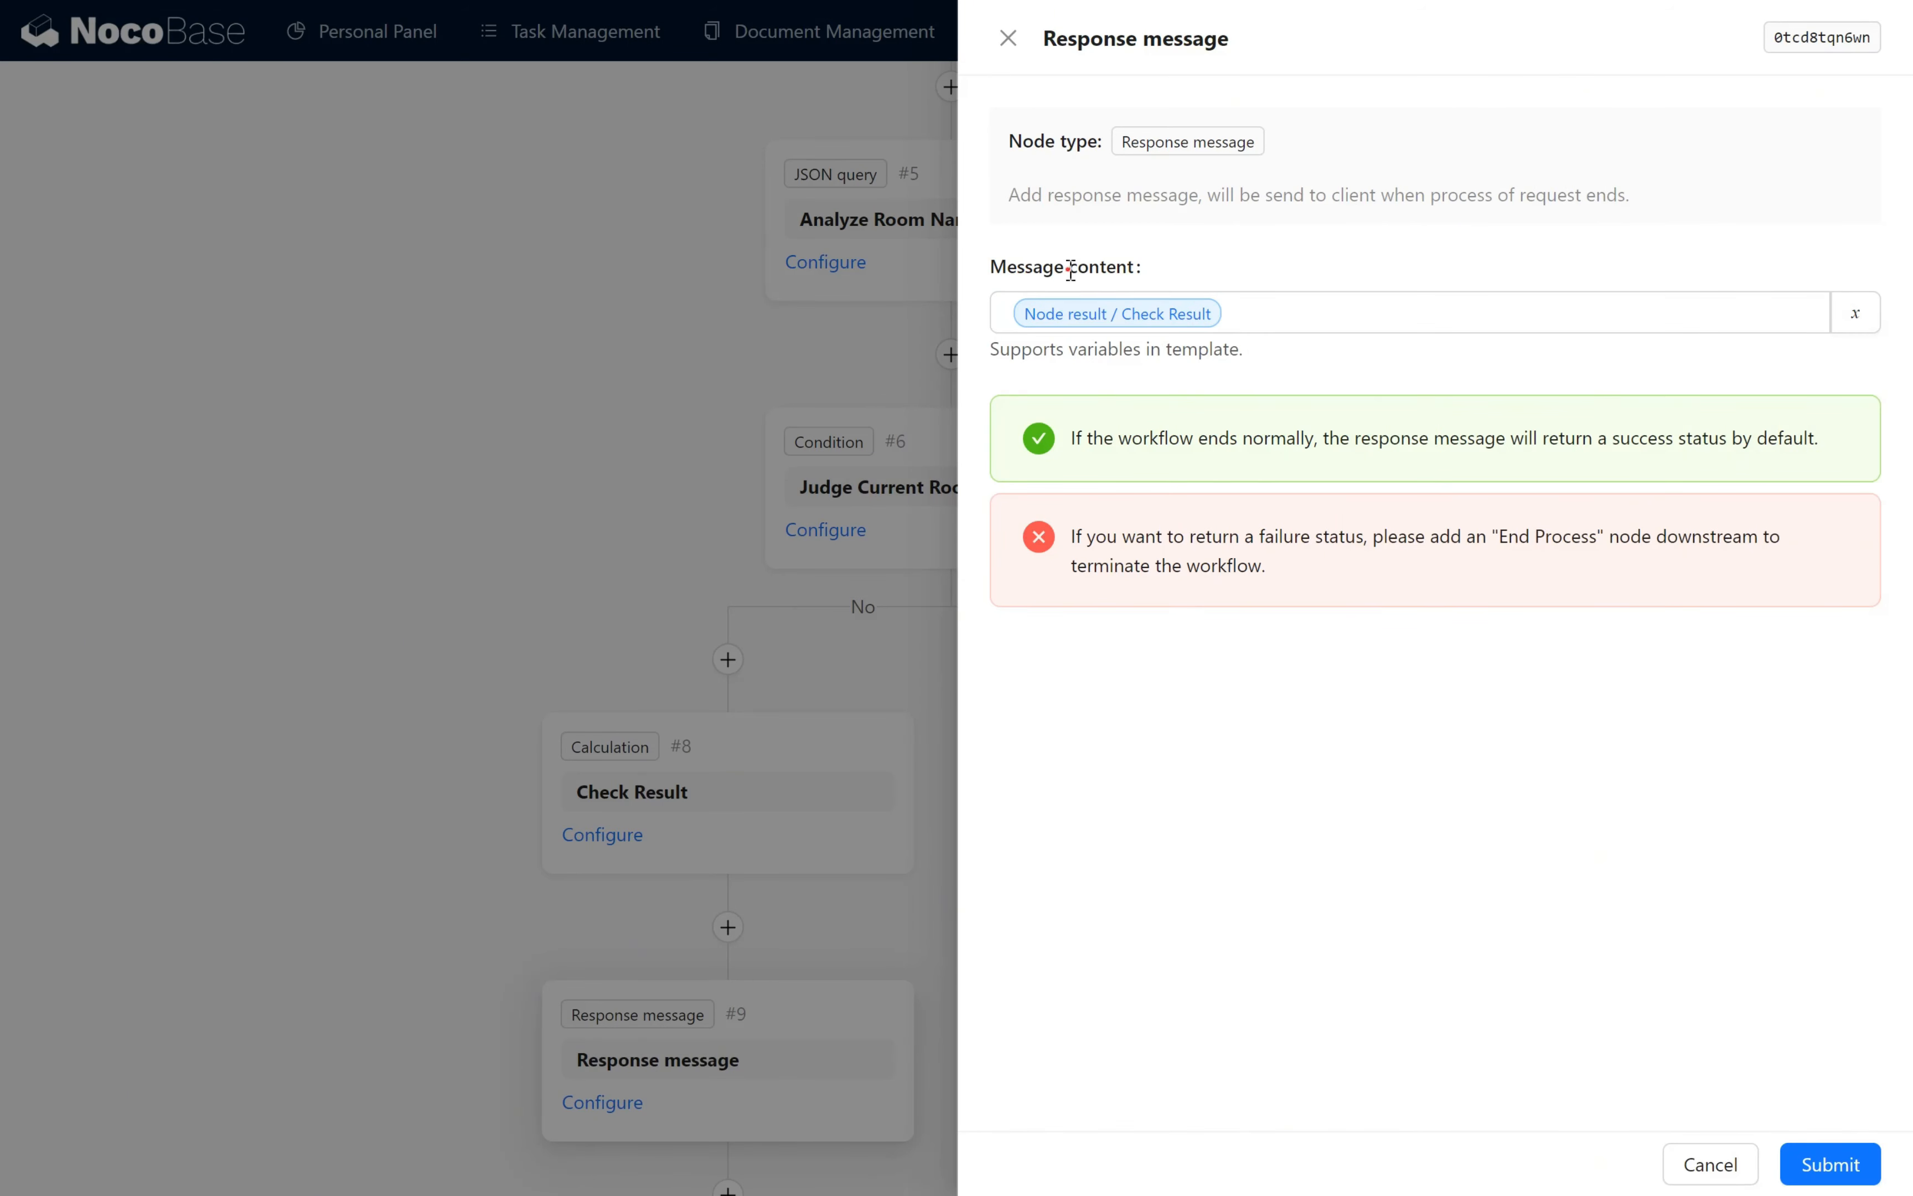
pyautogui.moveTo(1069, 269); pyautogui.dragTo(1137, 267)
pyautogui.click(1205, 269)
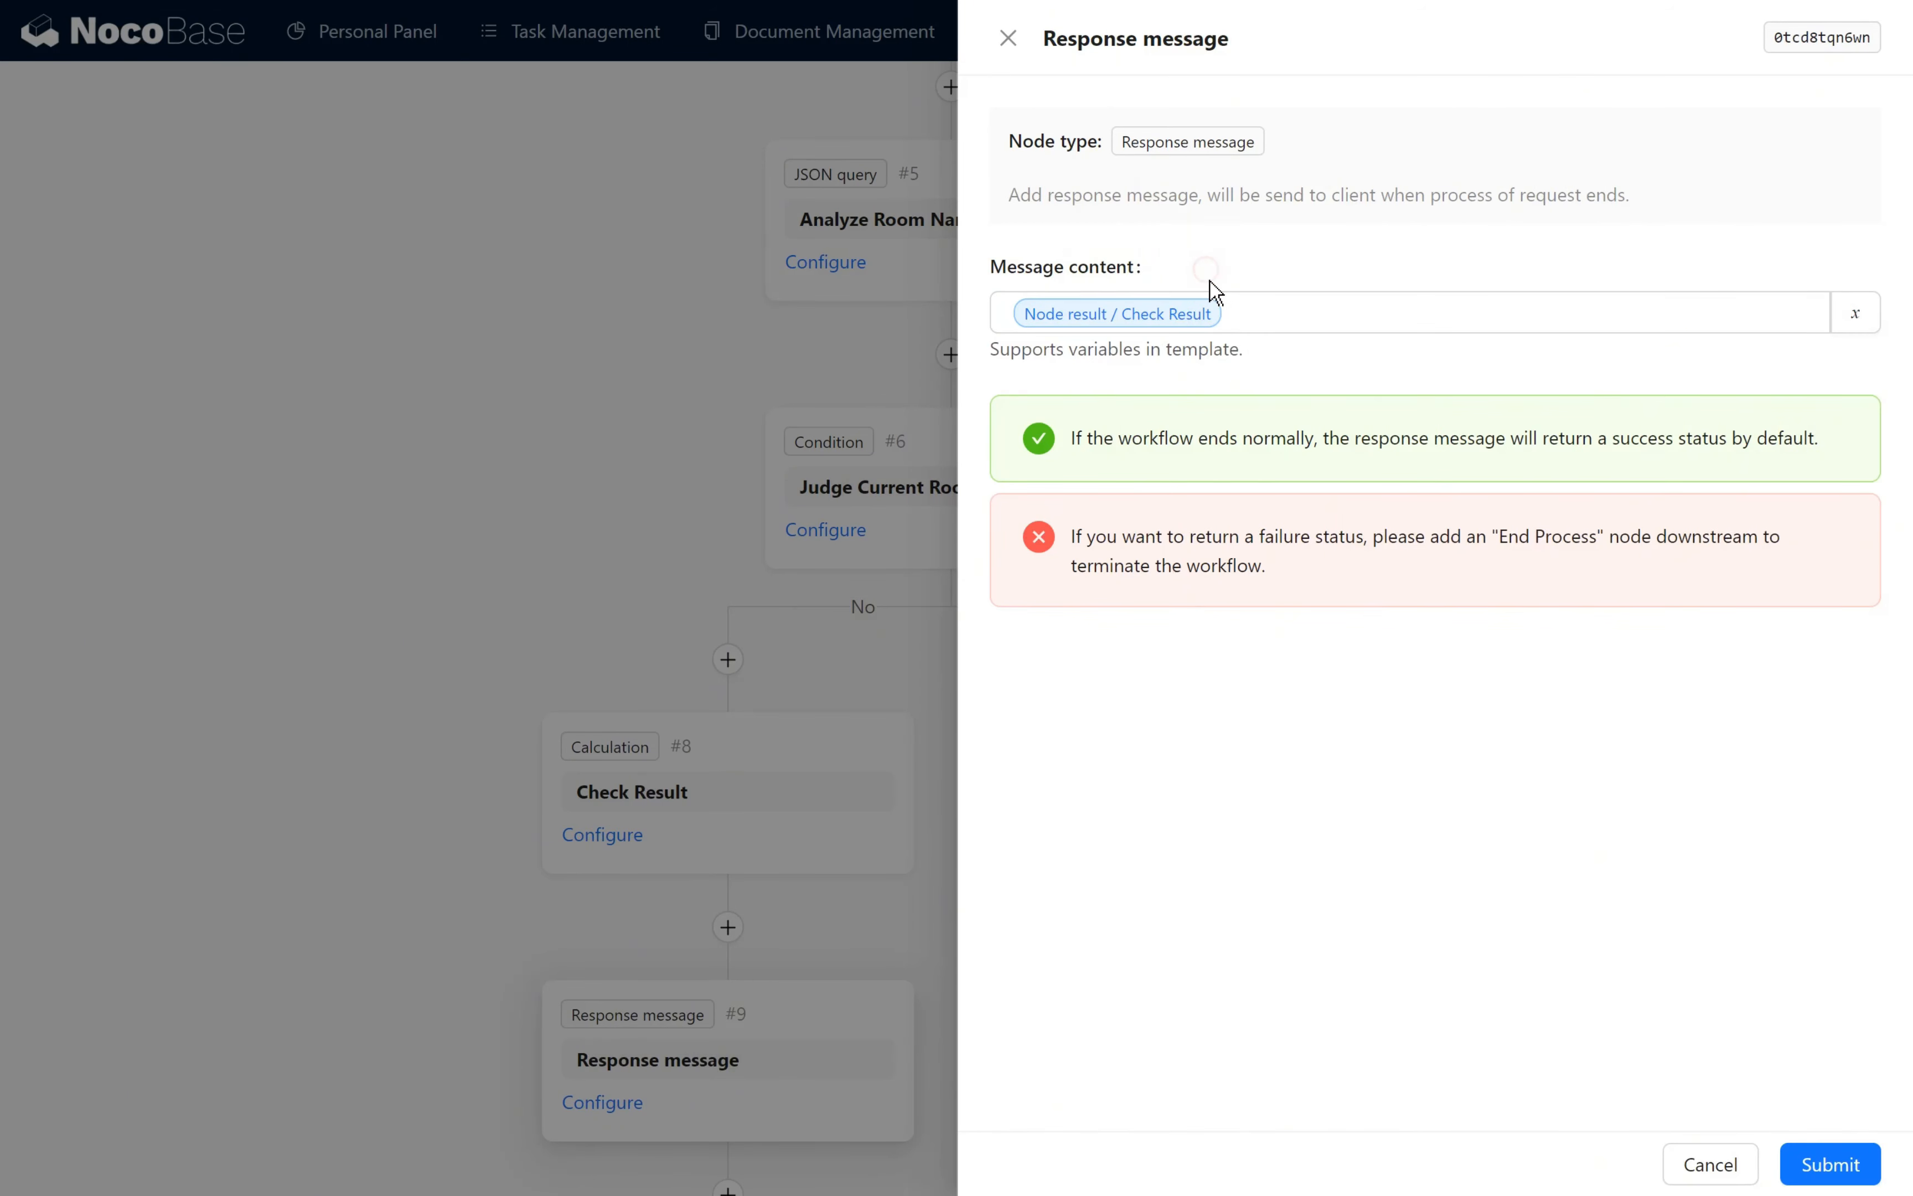
pyautogui.click(1291, 306)
pyautogui.click(1354, 772)
pyautogui.click(1830, 1162)
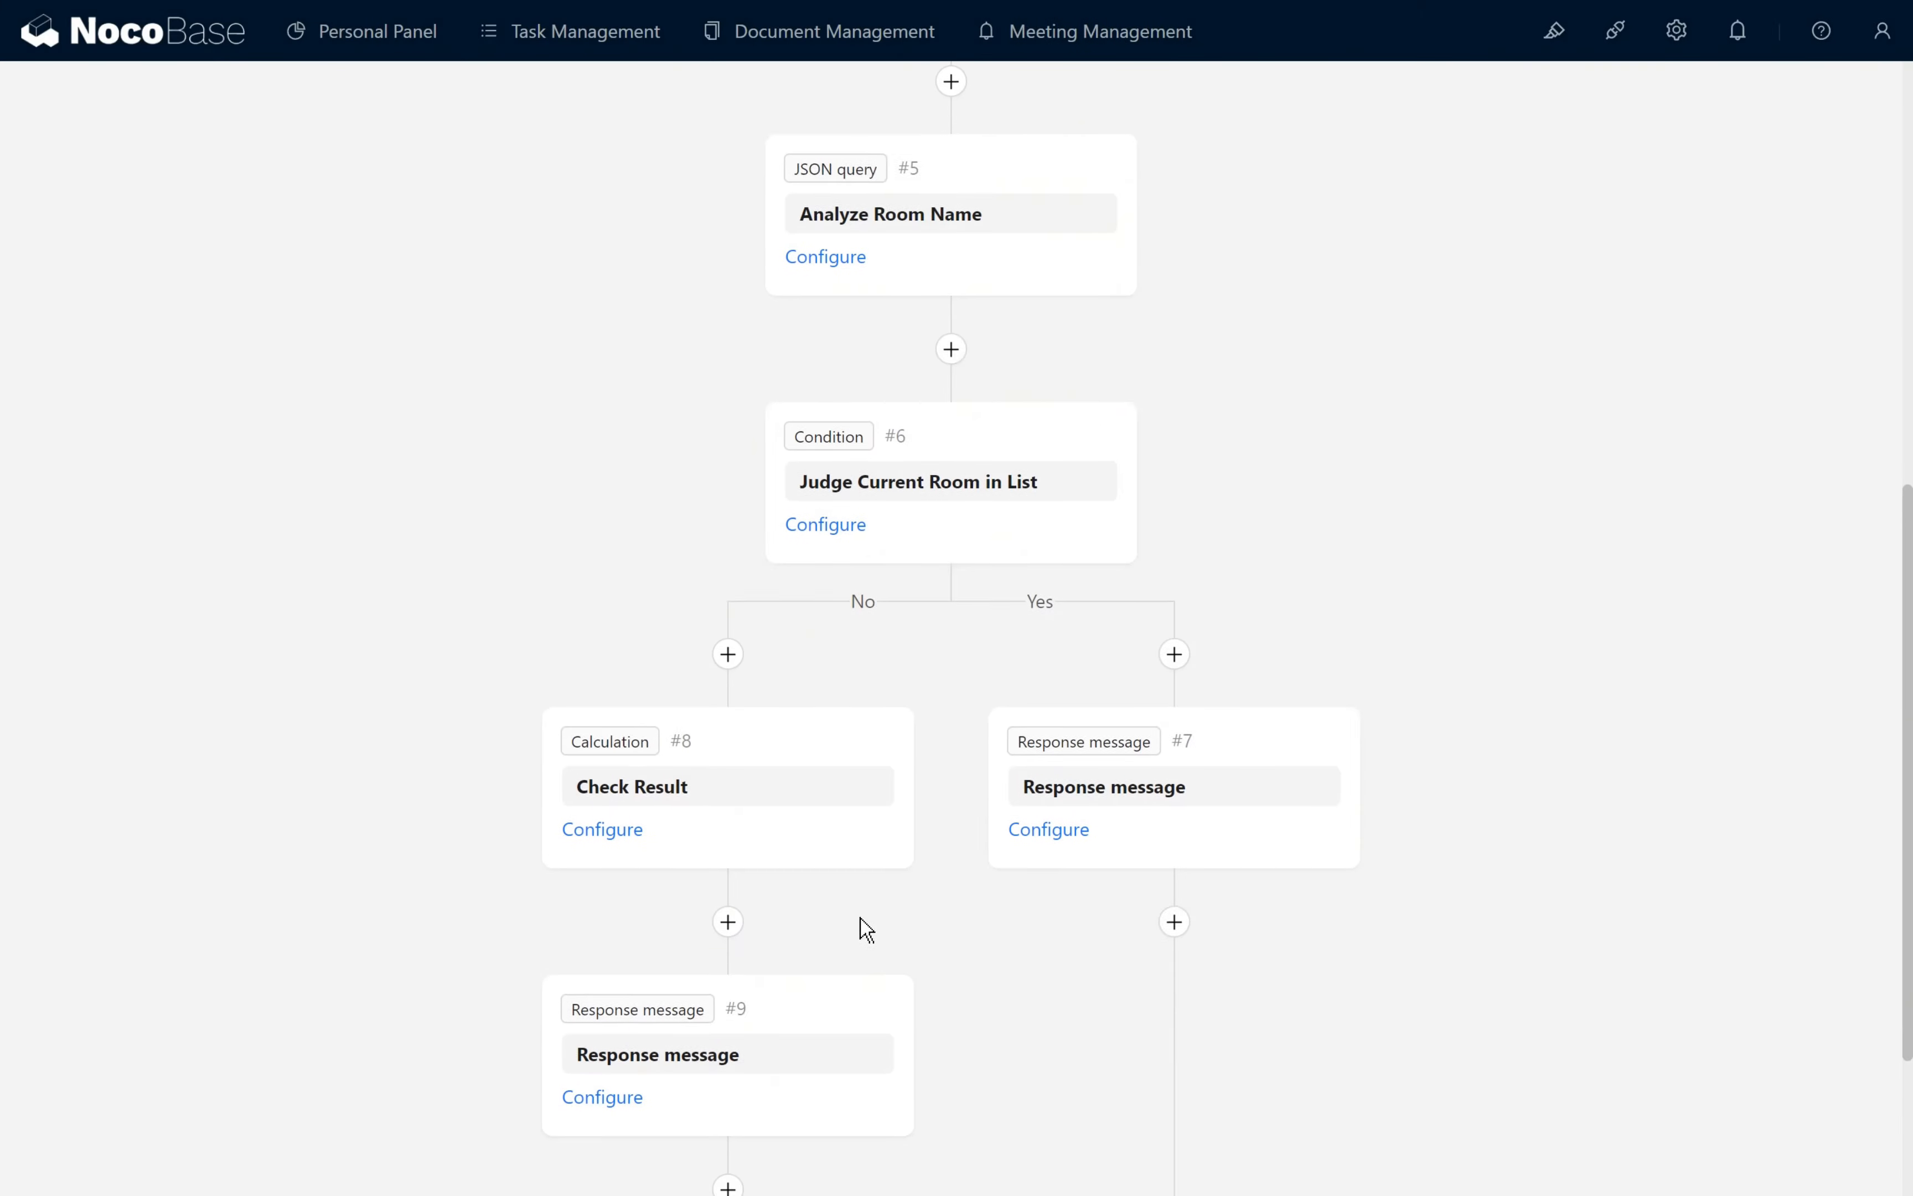
# - Add an End process node after the No-branch Response message, with its end status set to Failed, and save it
pyautogui.scroll(-3, 862, 926)
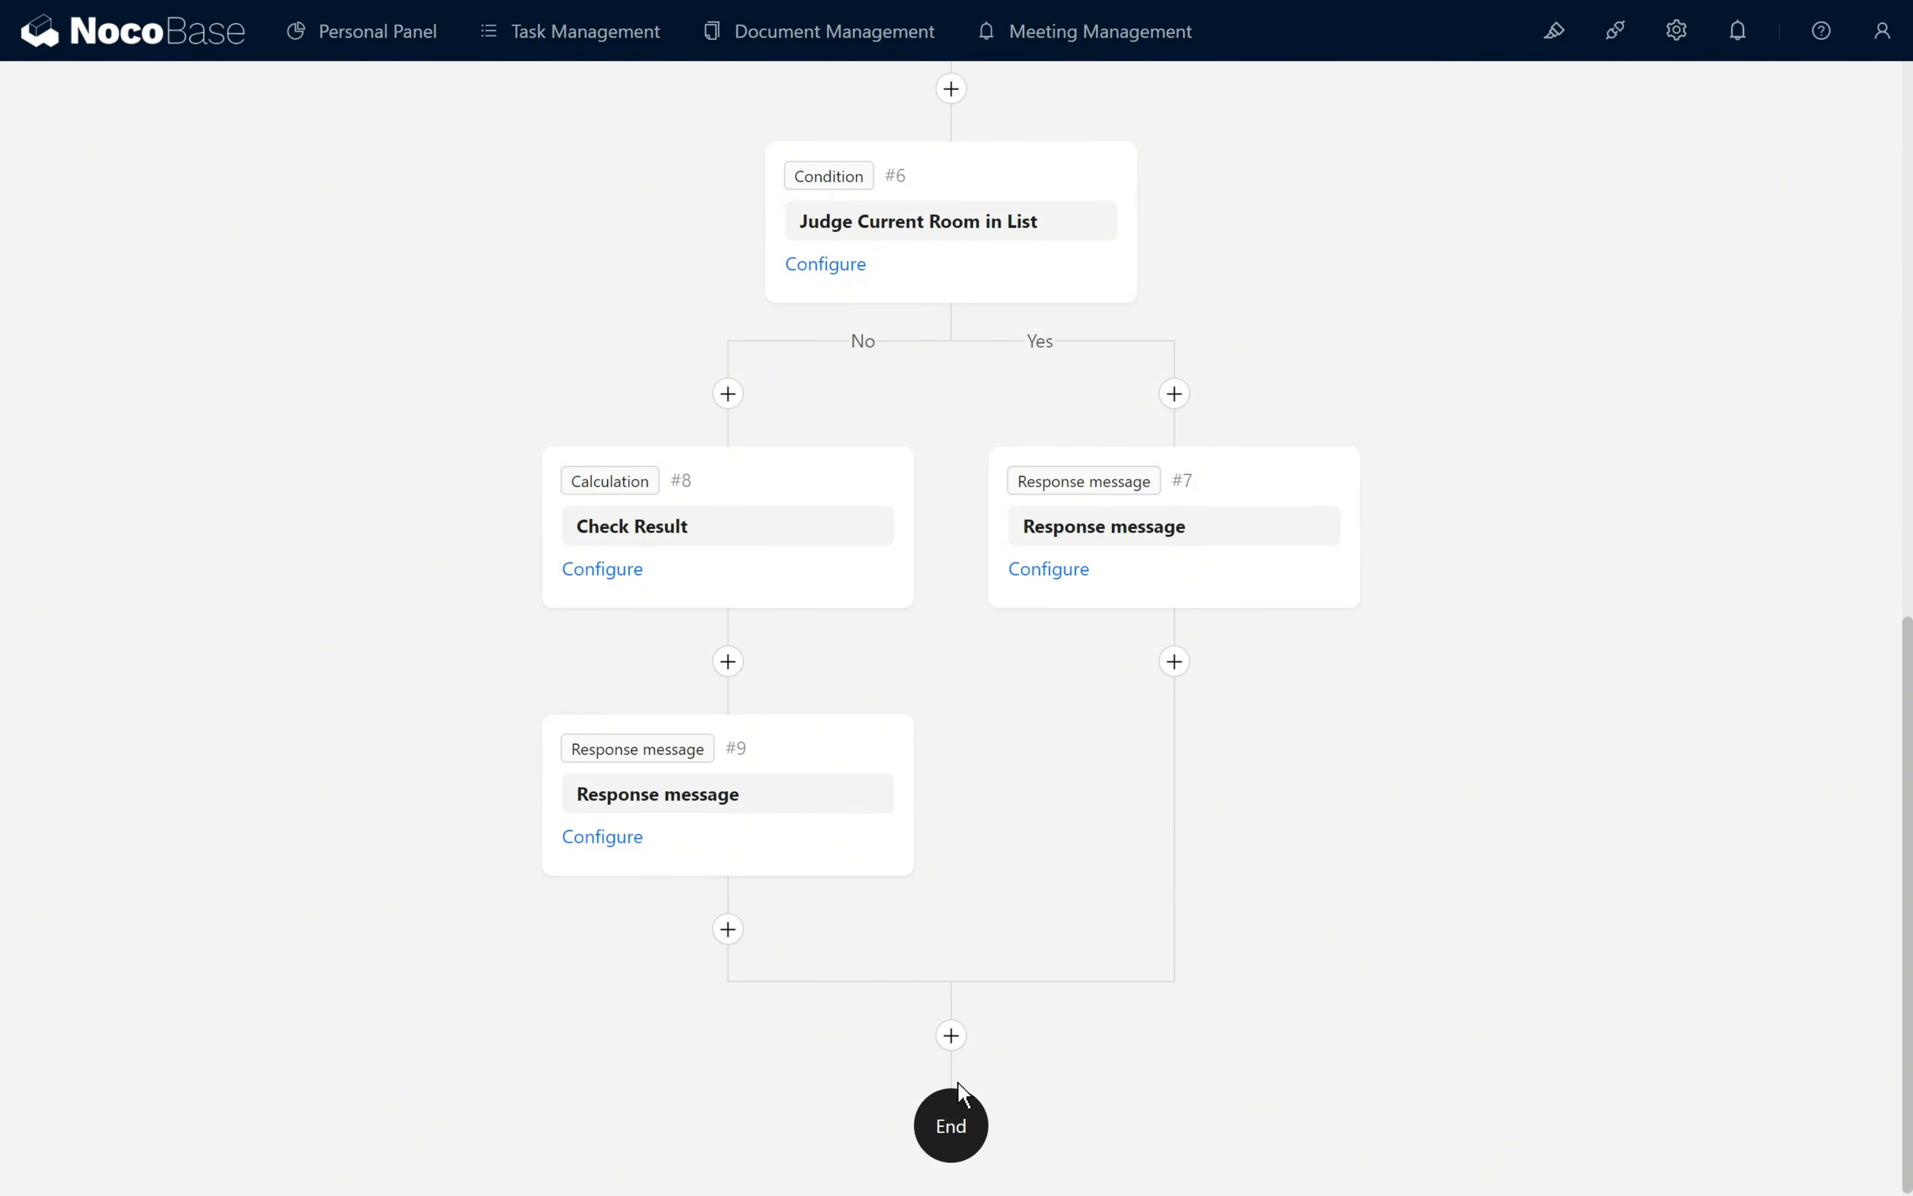
pyautogui.click(728, 929)
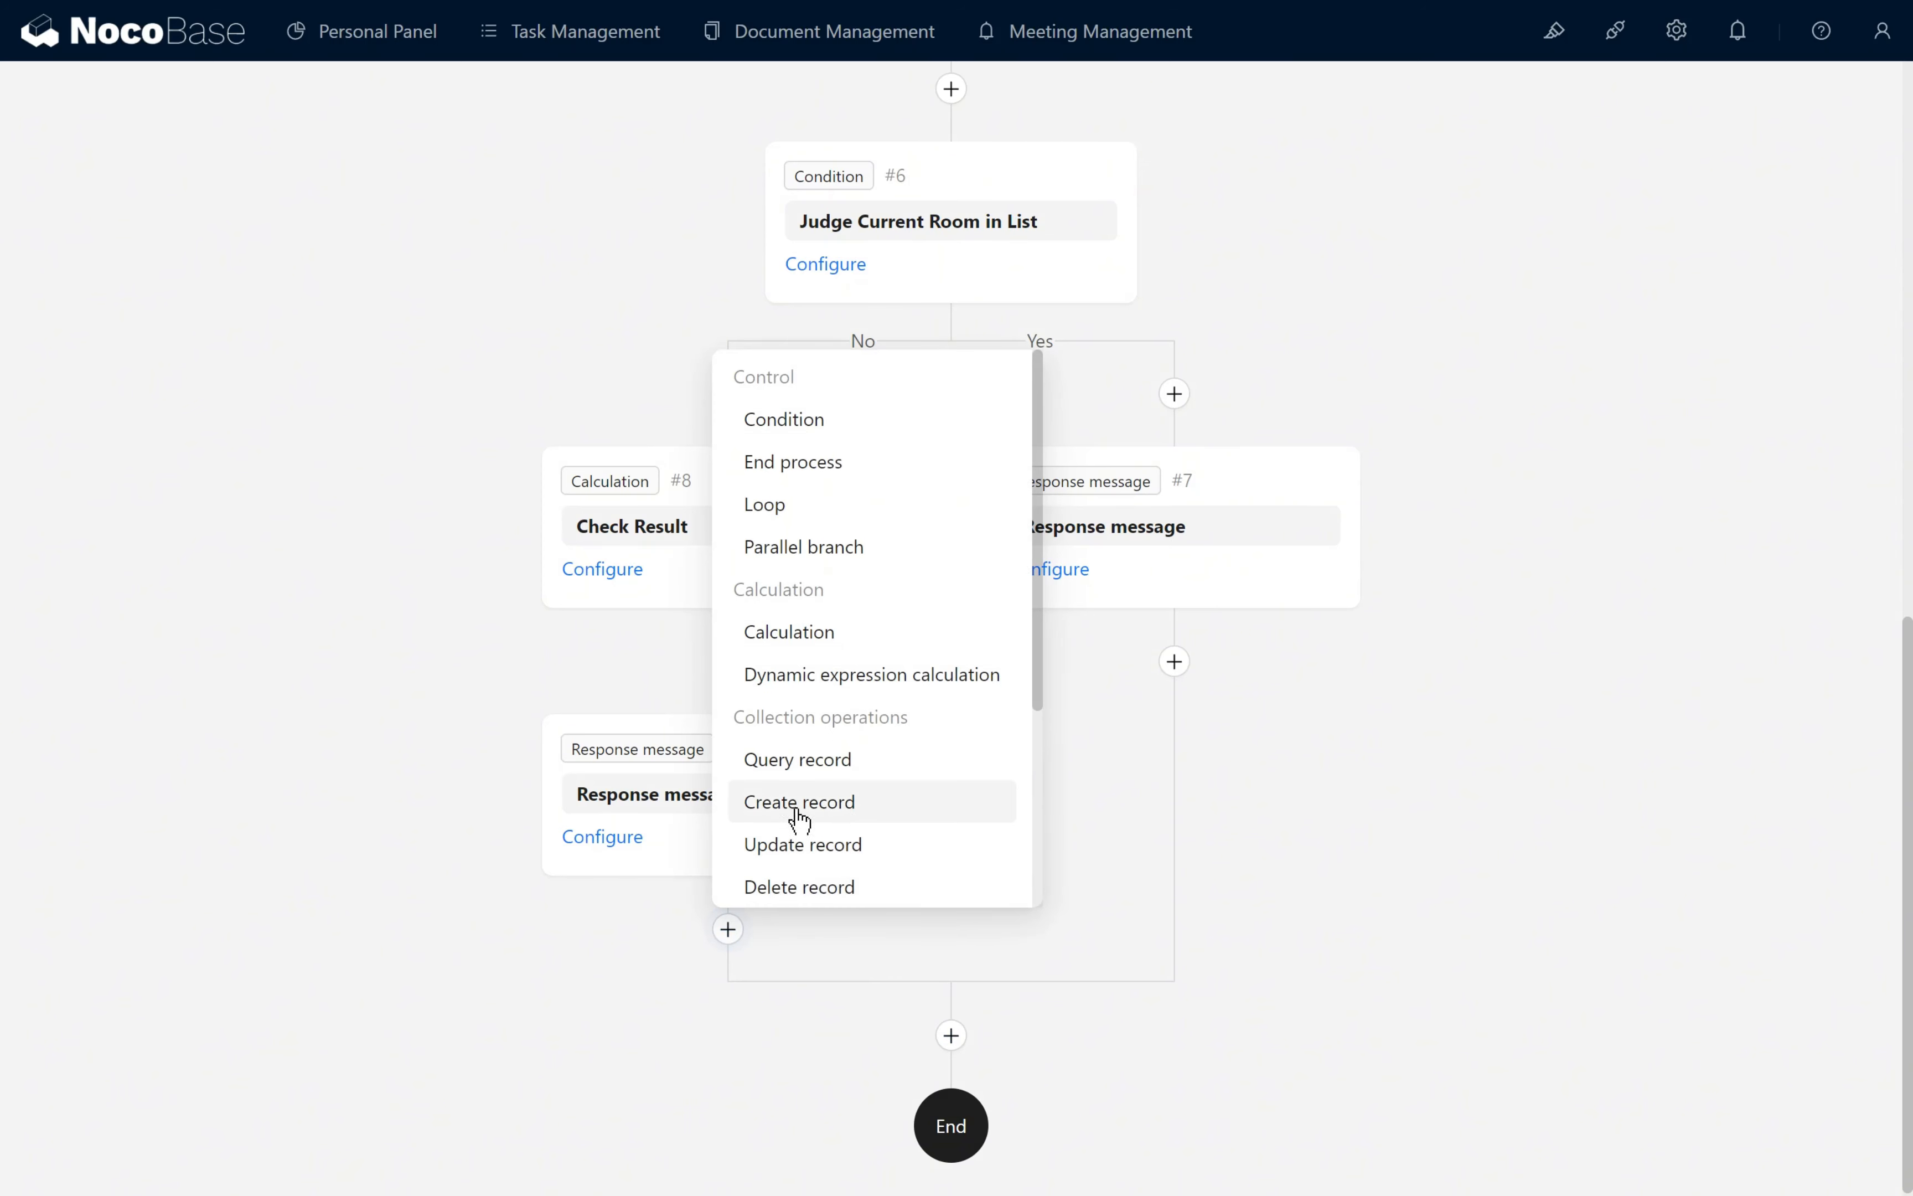
pyautogui.scroll(-3, 801, 821)
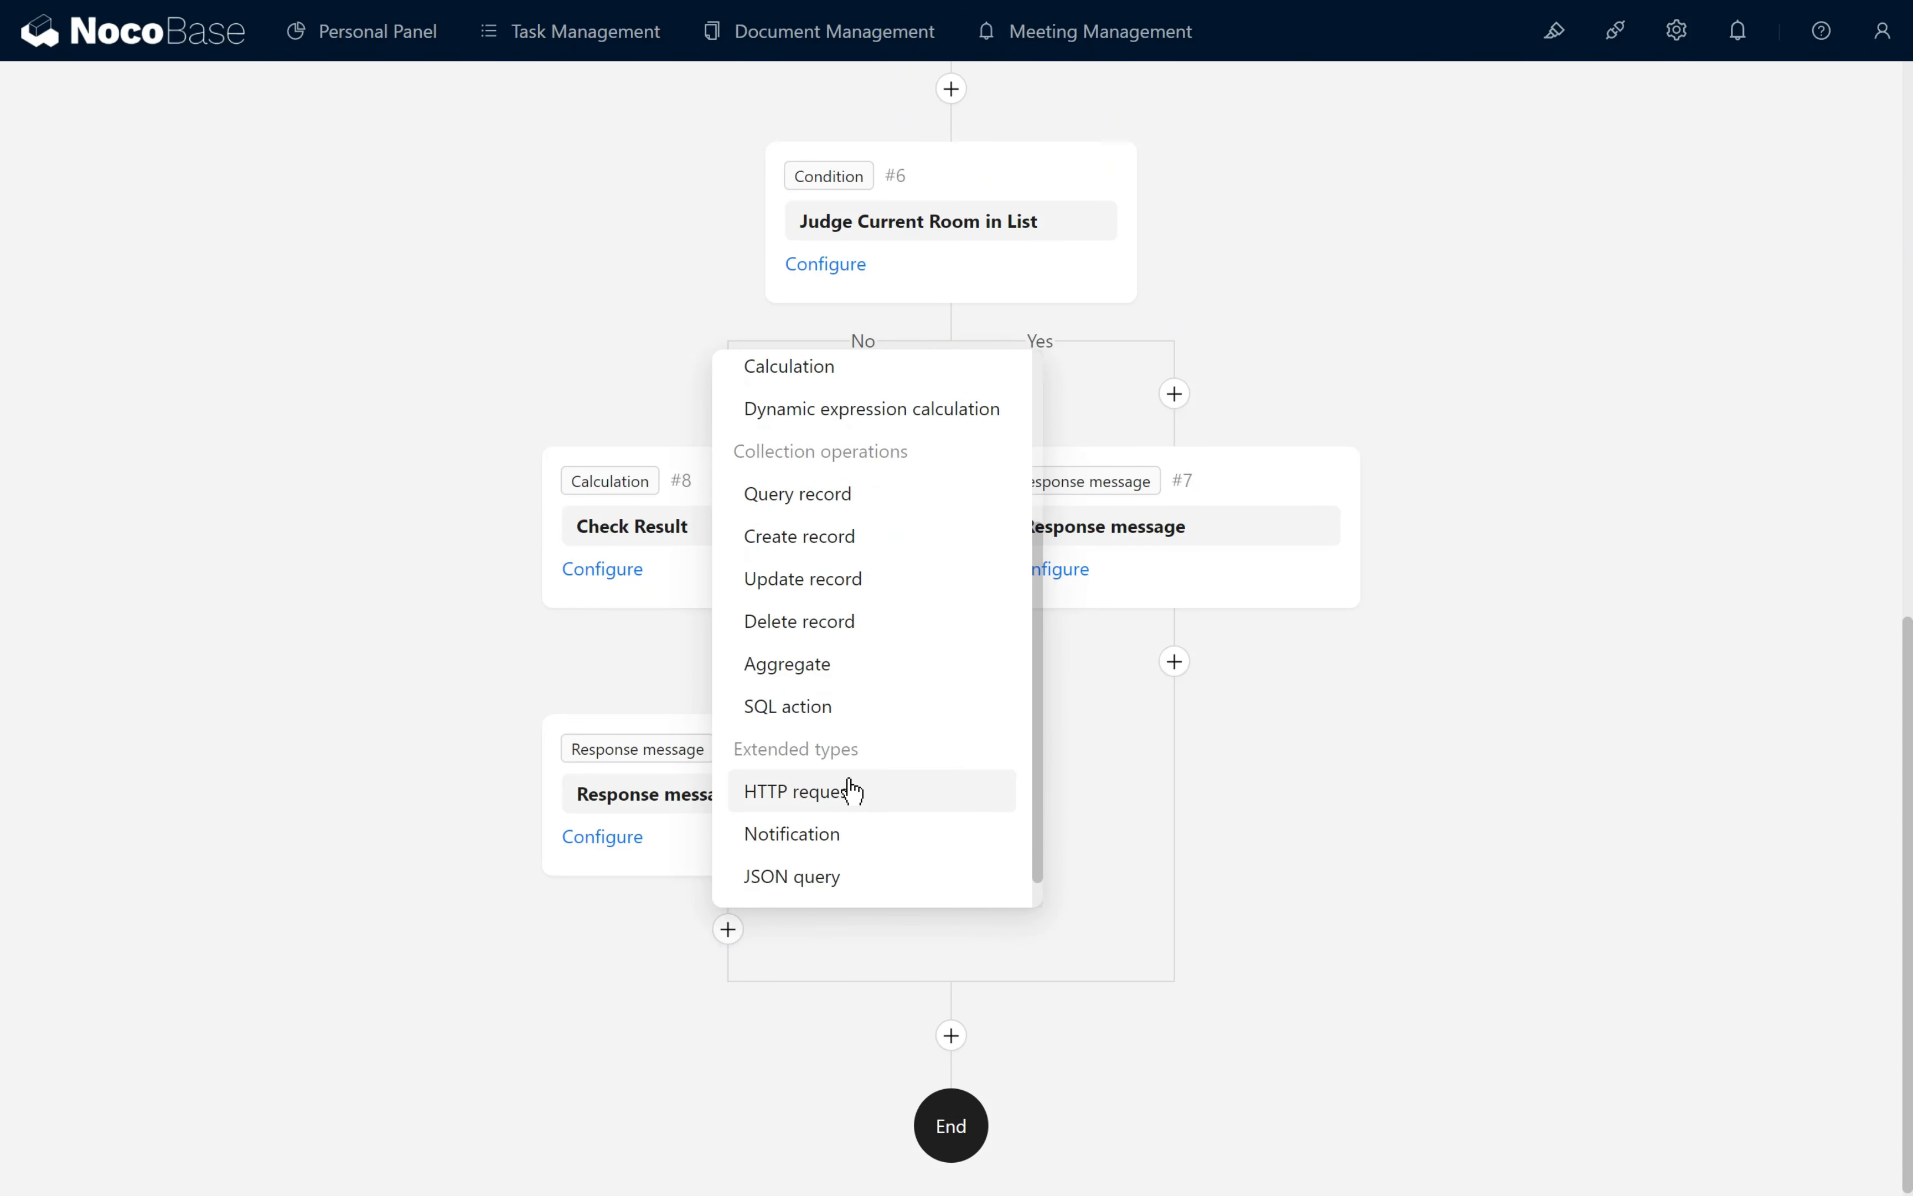
pyautogui.scroll(3, 852, 791)
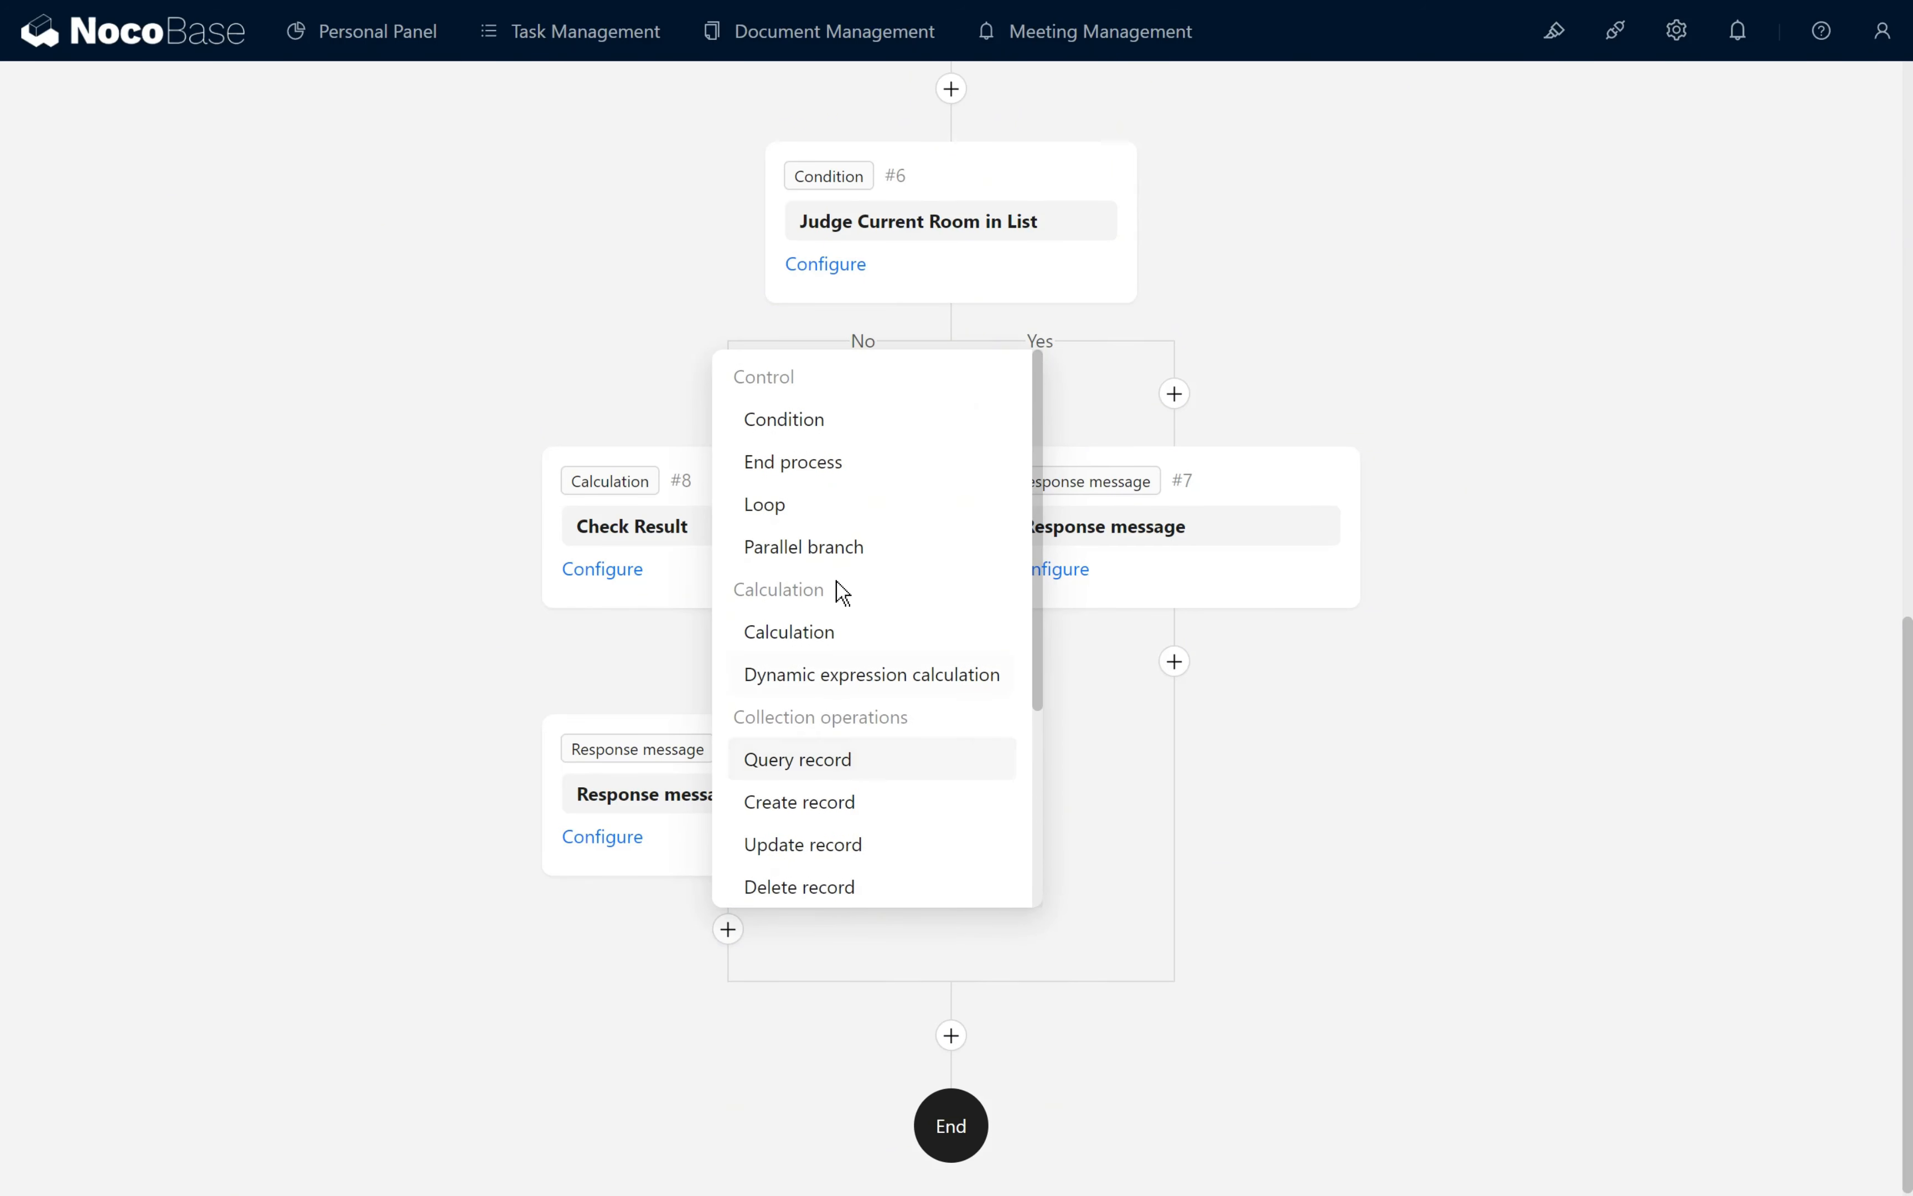
pyautogui.click(844, 463)
pyautogui.click(628, 1106)
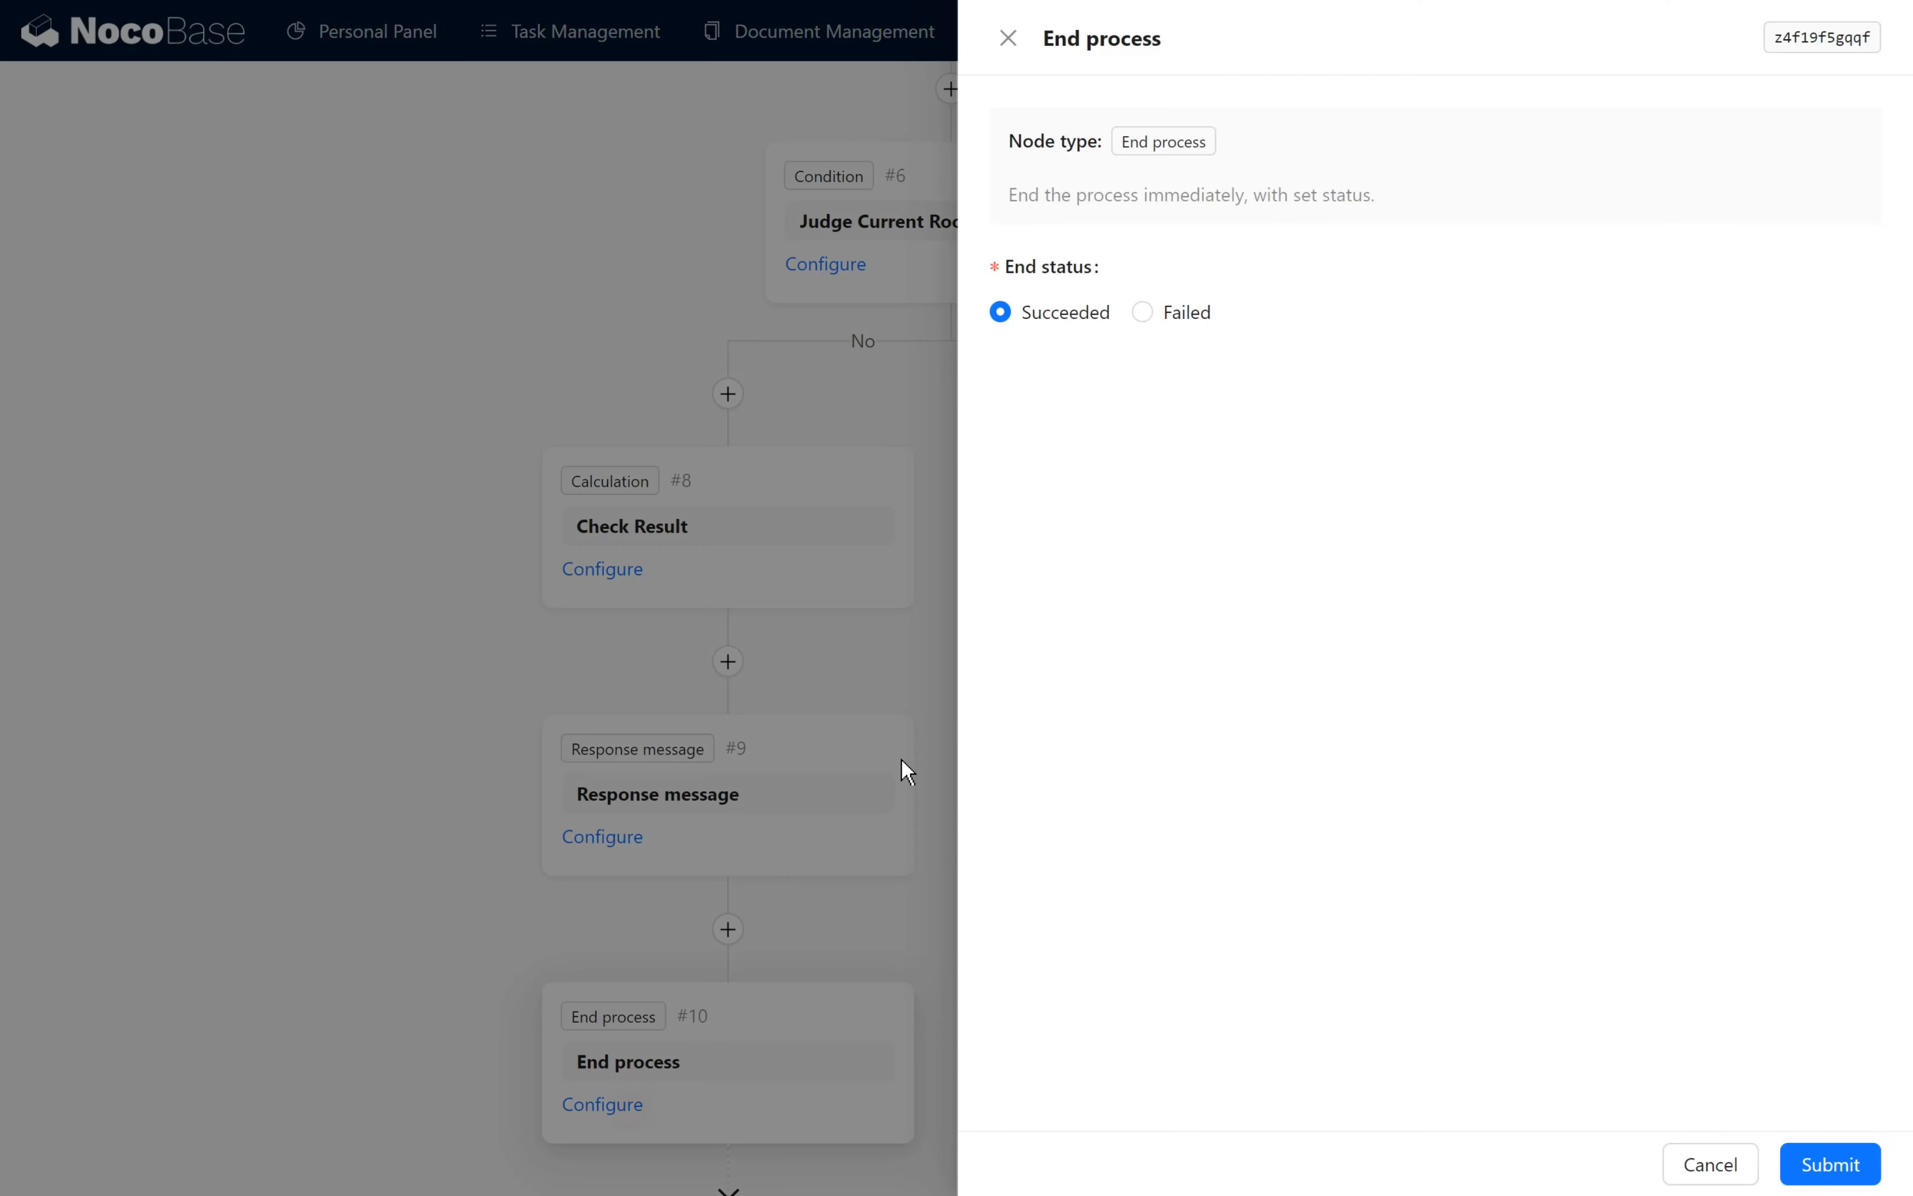
pyautogui.click(1157, 313)
pyautogui.click(1830, 1161)
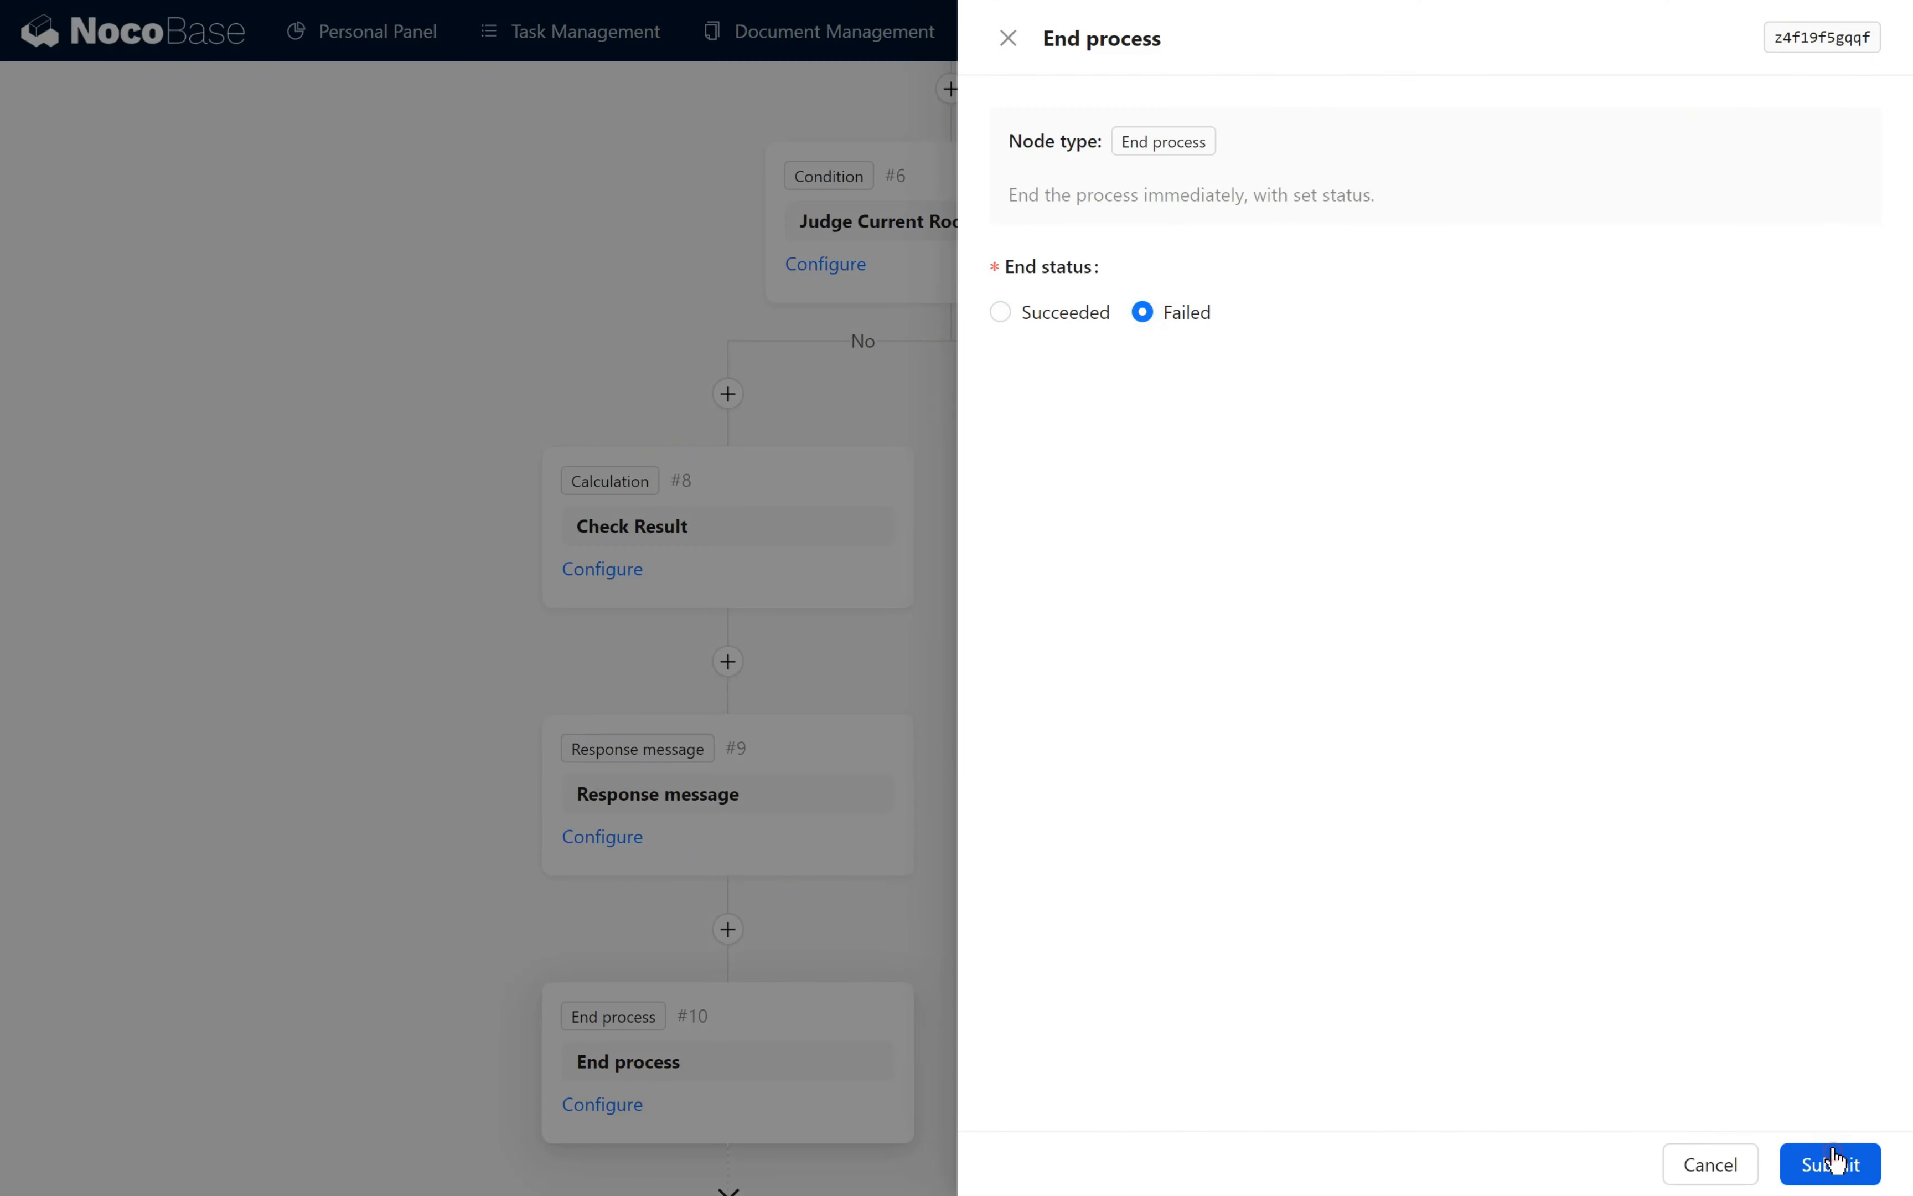
# - Review the finished No branch and switch the Book Meeting workflow on
pyautogui.scroll(-2, 1225, 902)
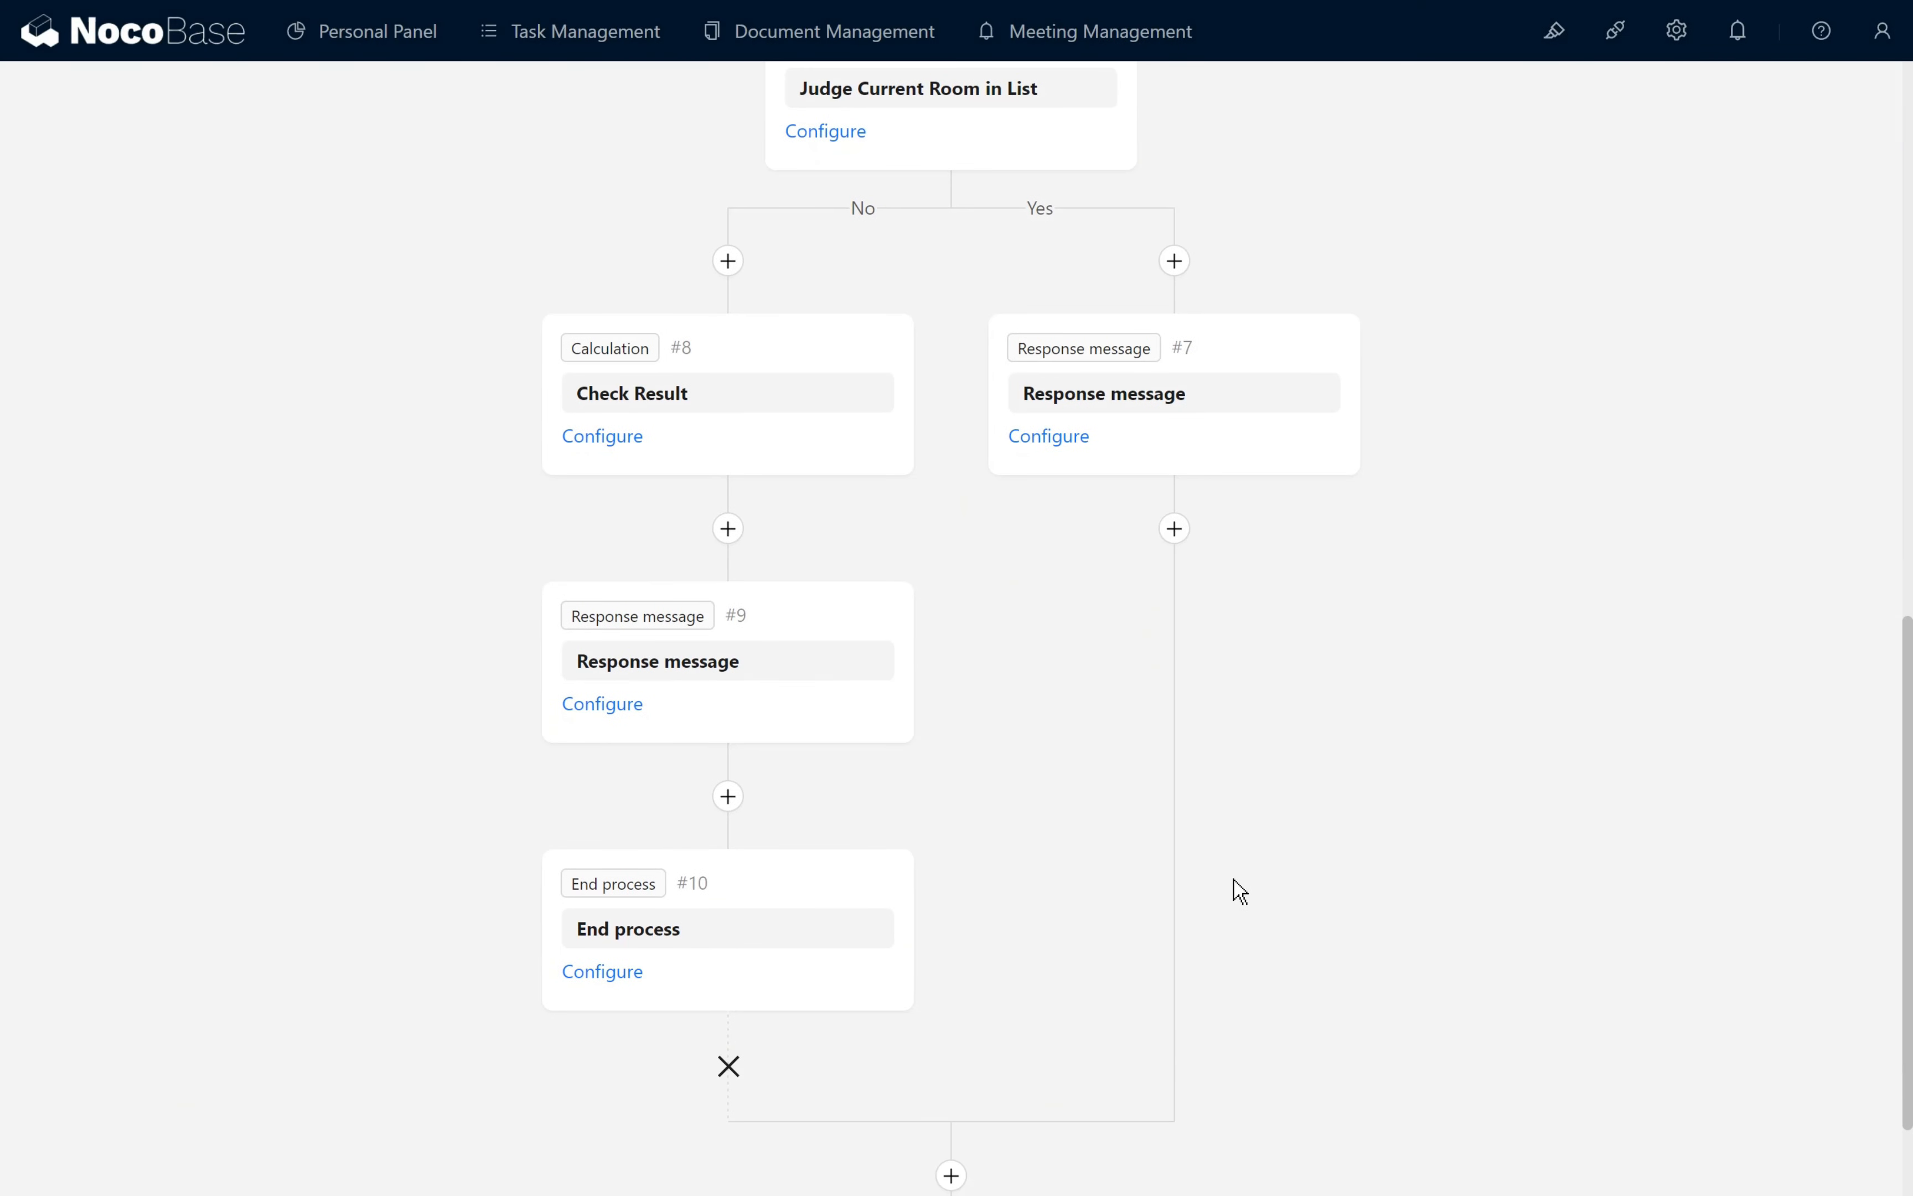
pyautogui.scroll(15, 1481, 791)
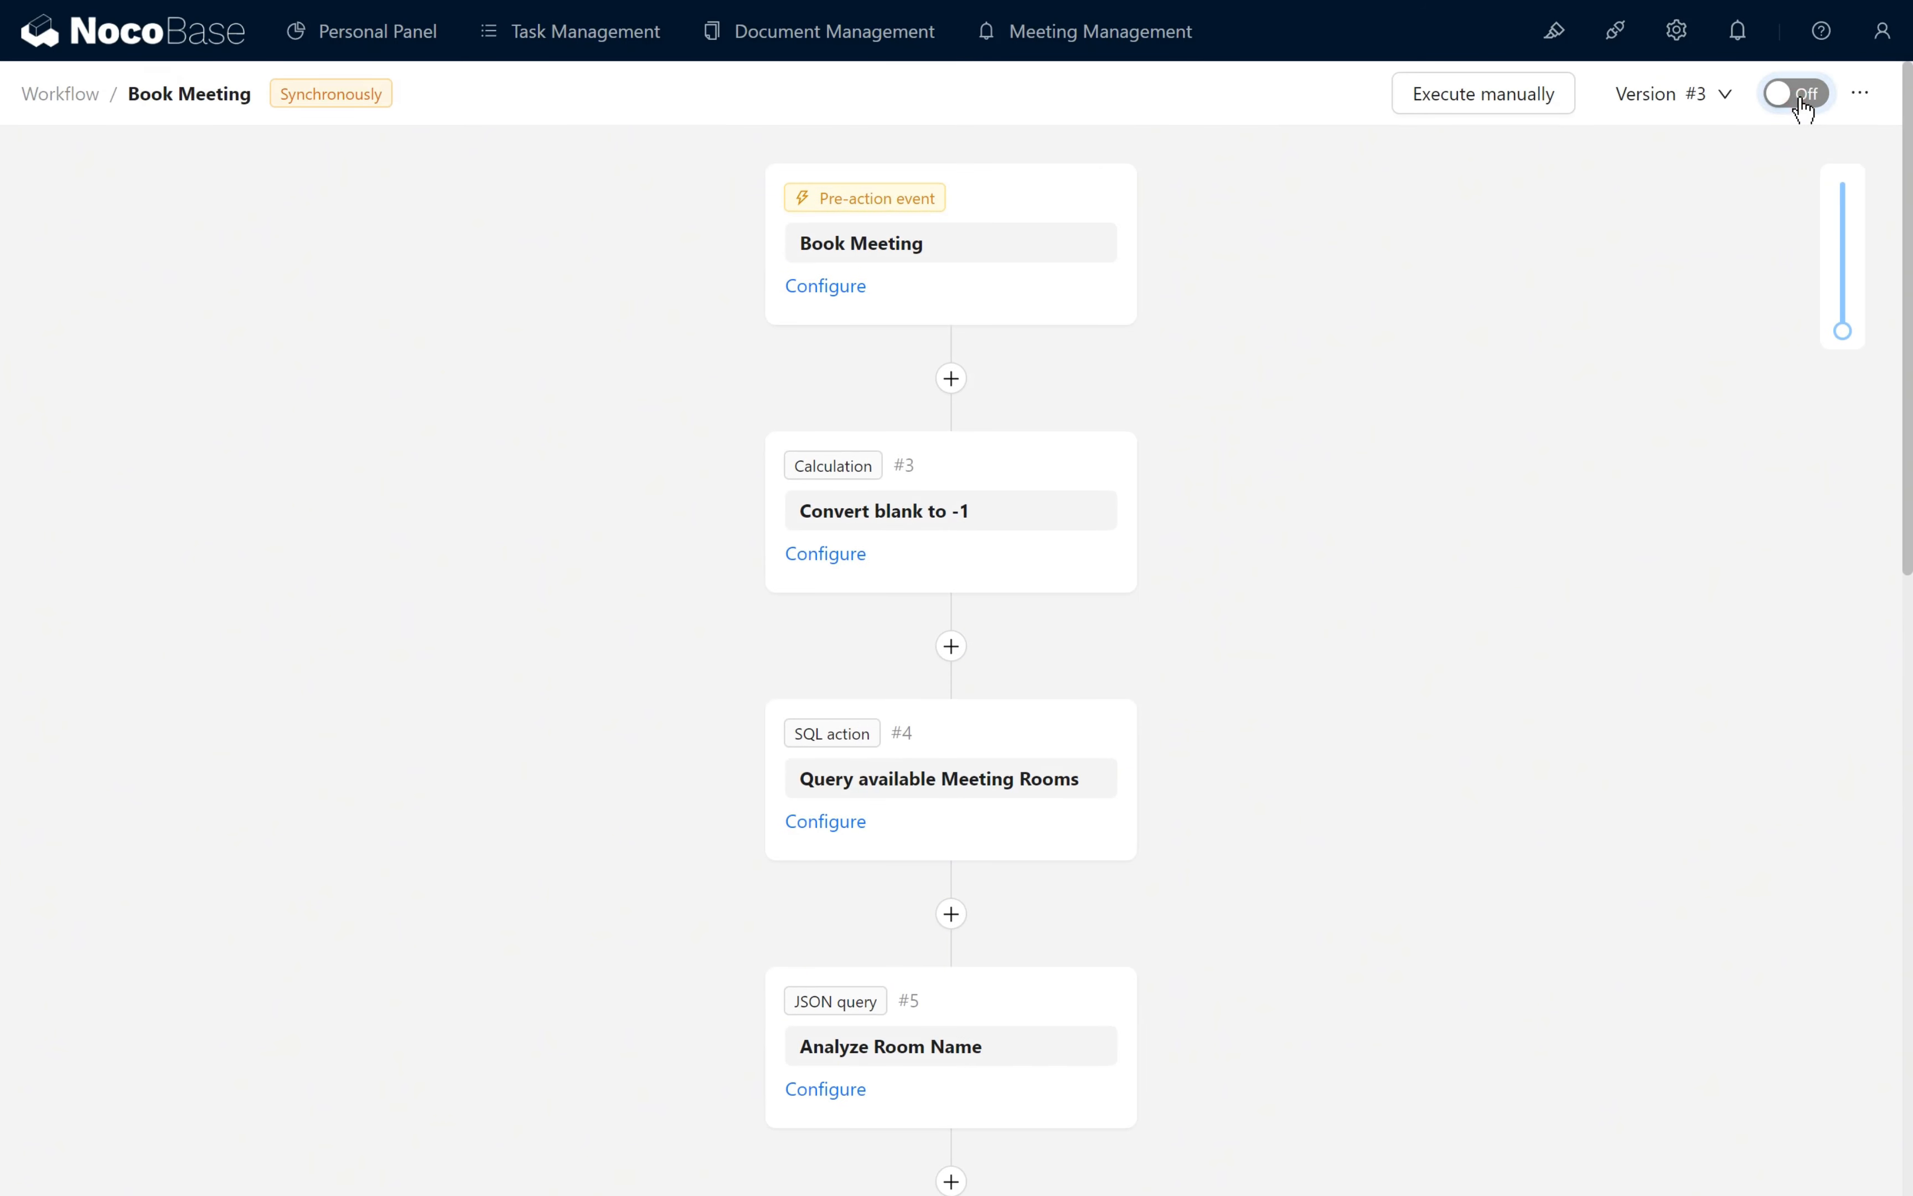
pyautogui.click(1803, 109)
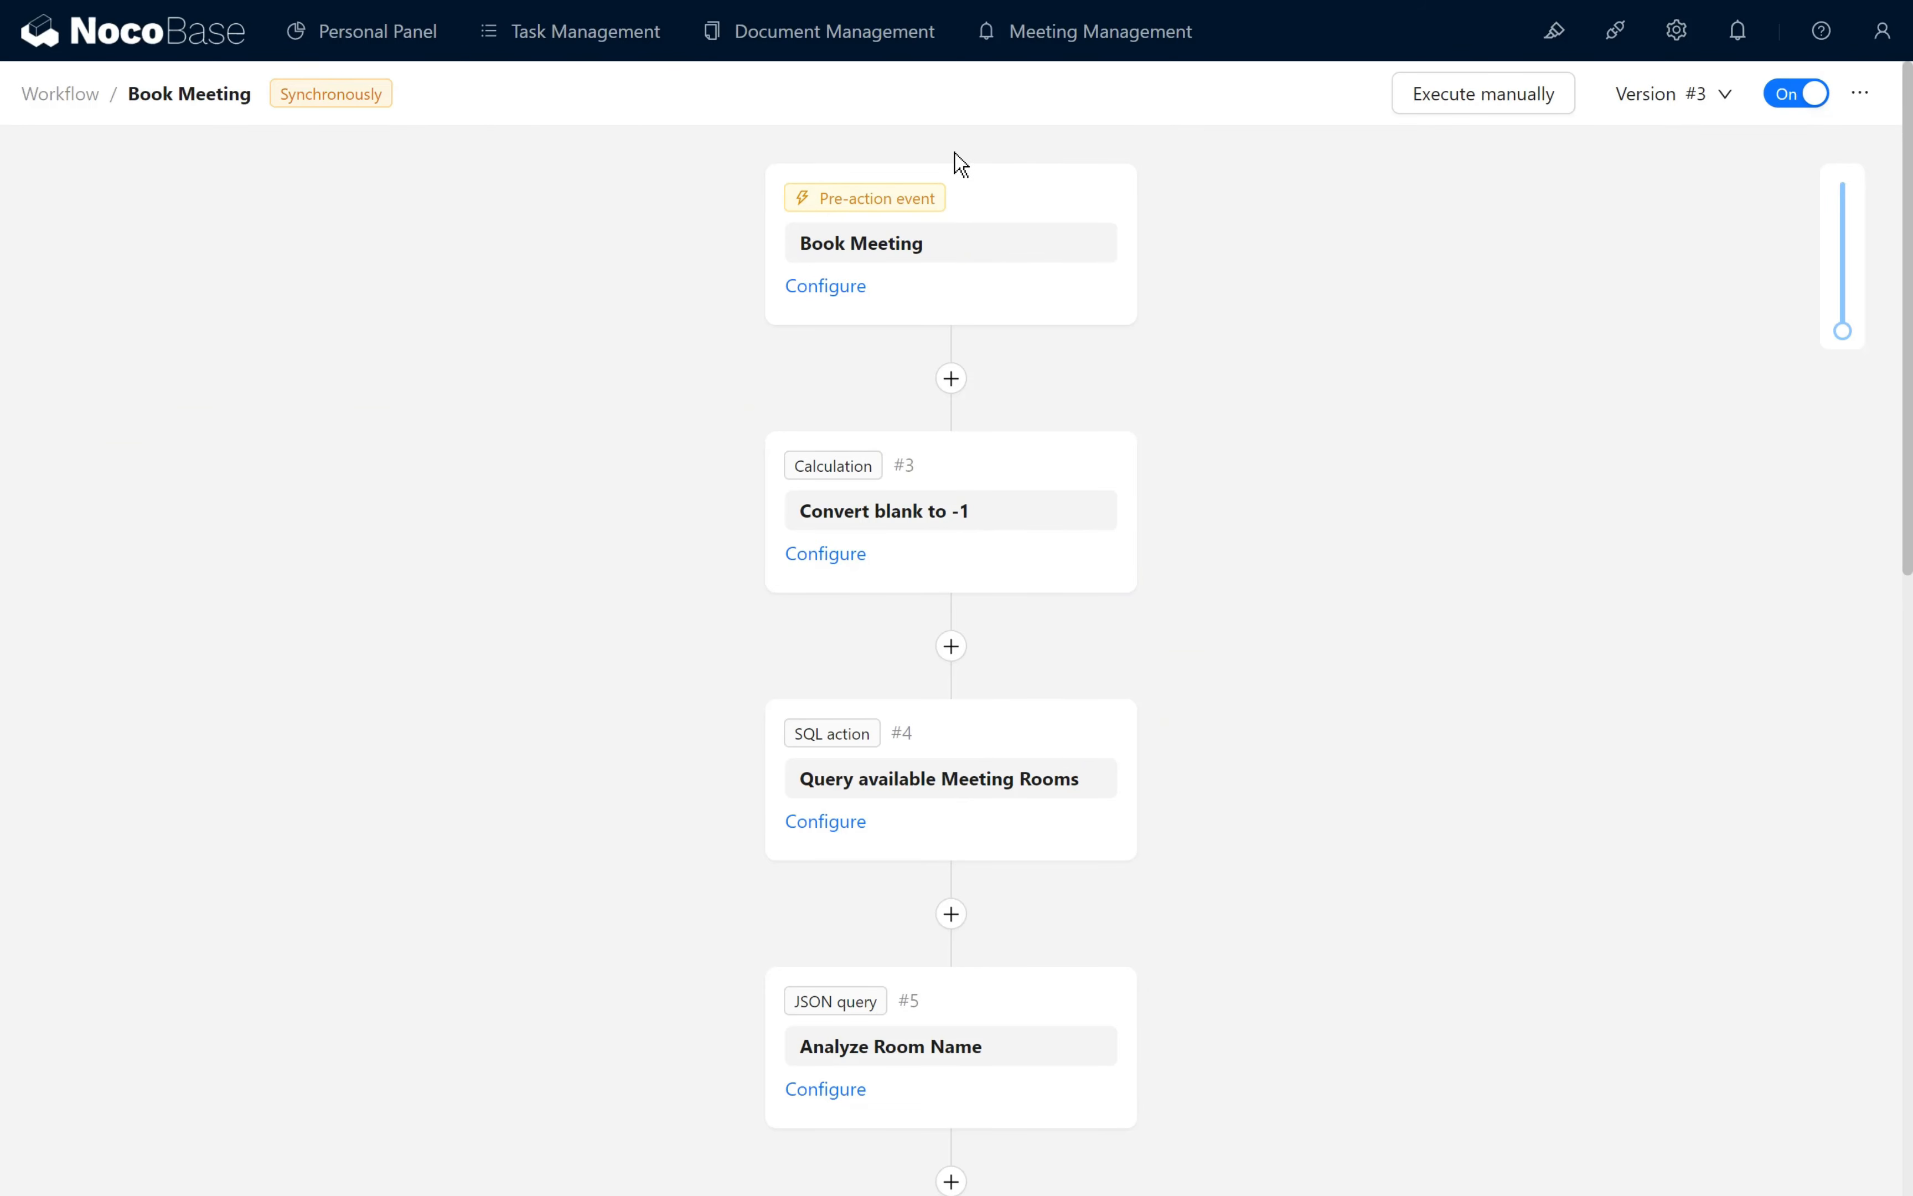
# - Start a new reservation on the Meeting Management page with the meeting title Test Meeting
pyautogui.click(1062, 36)
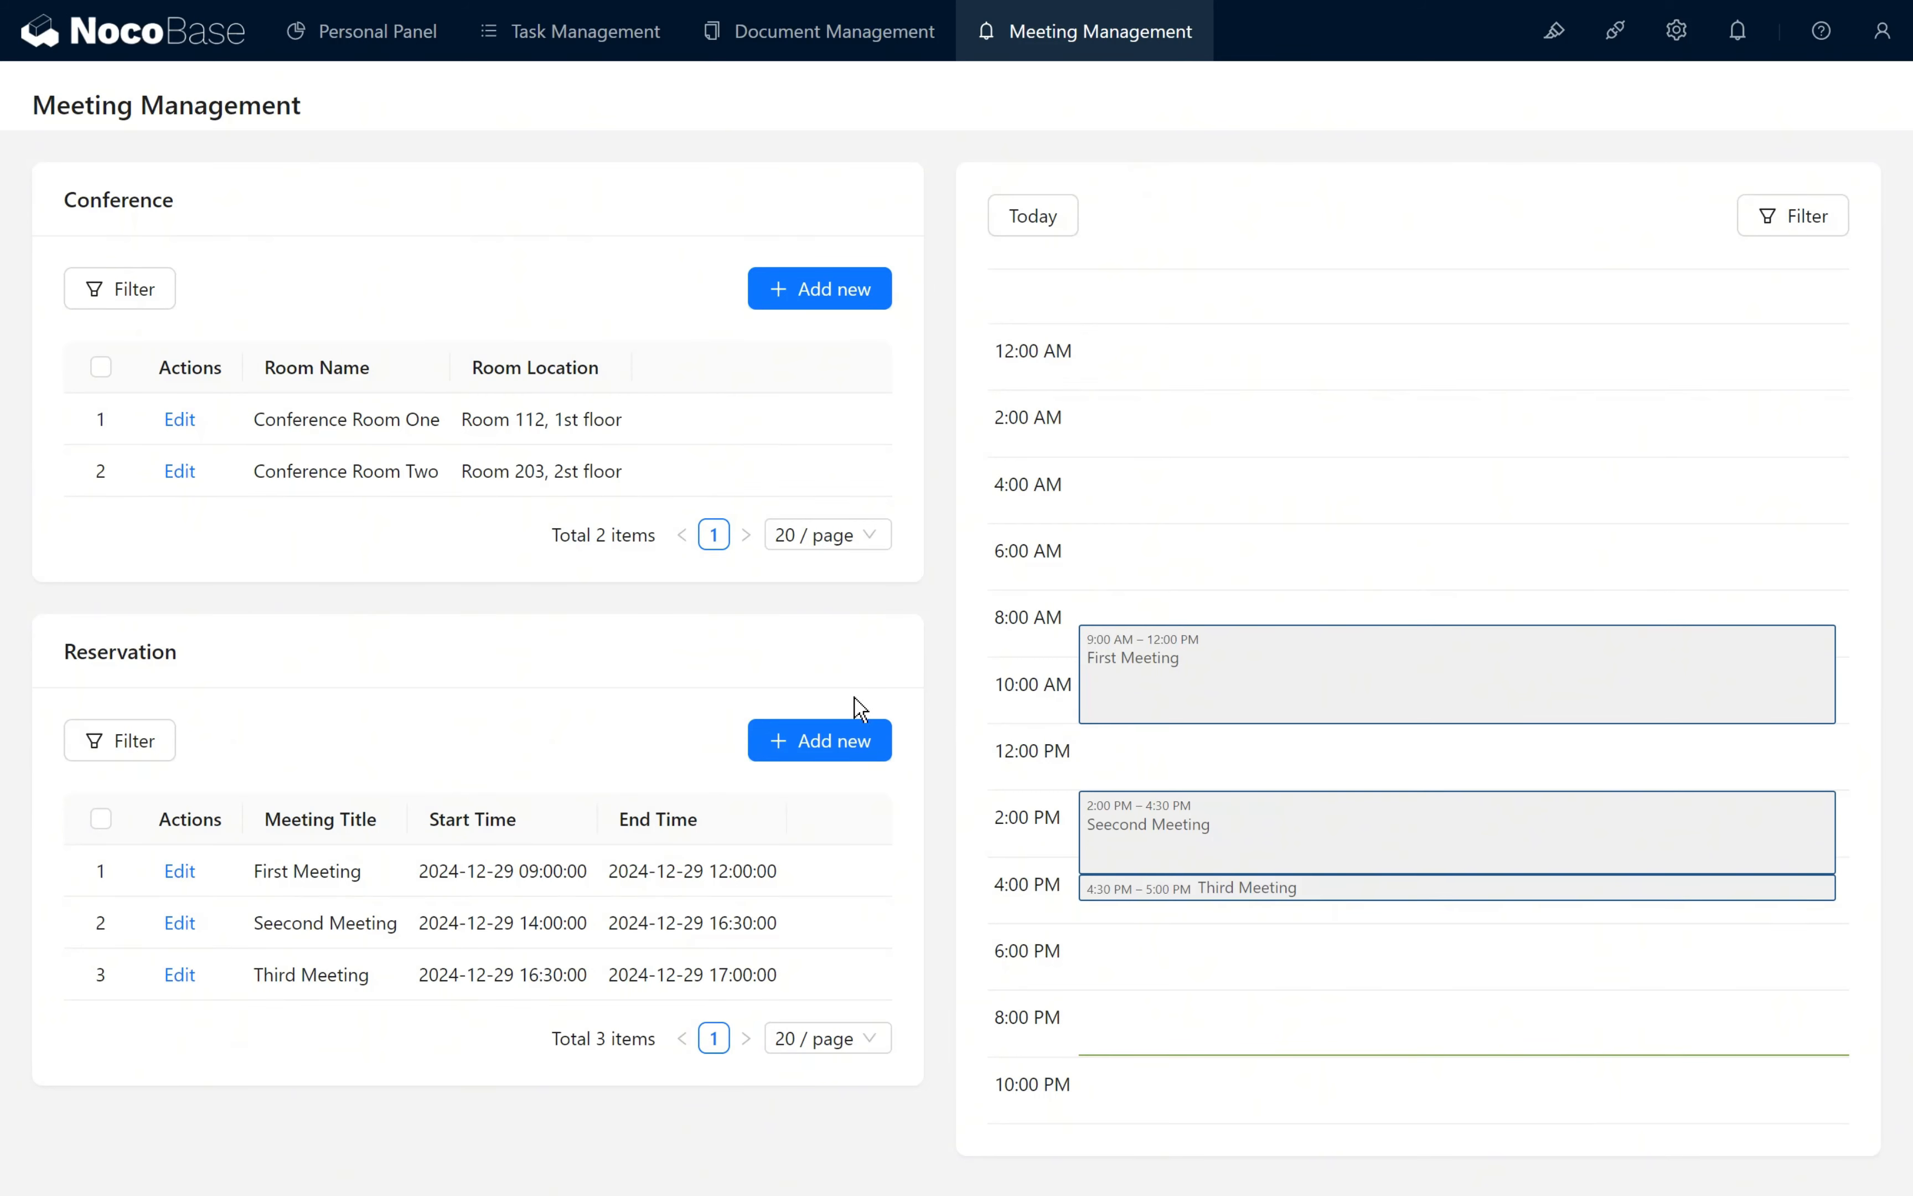
pyautogui.click(827, 740)
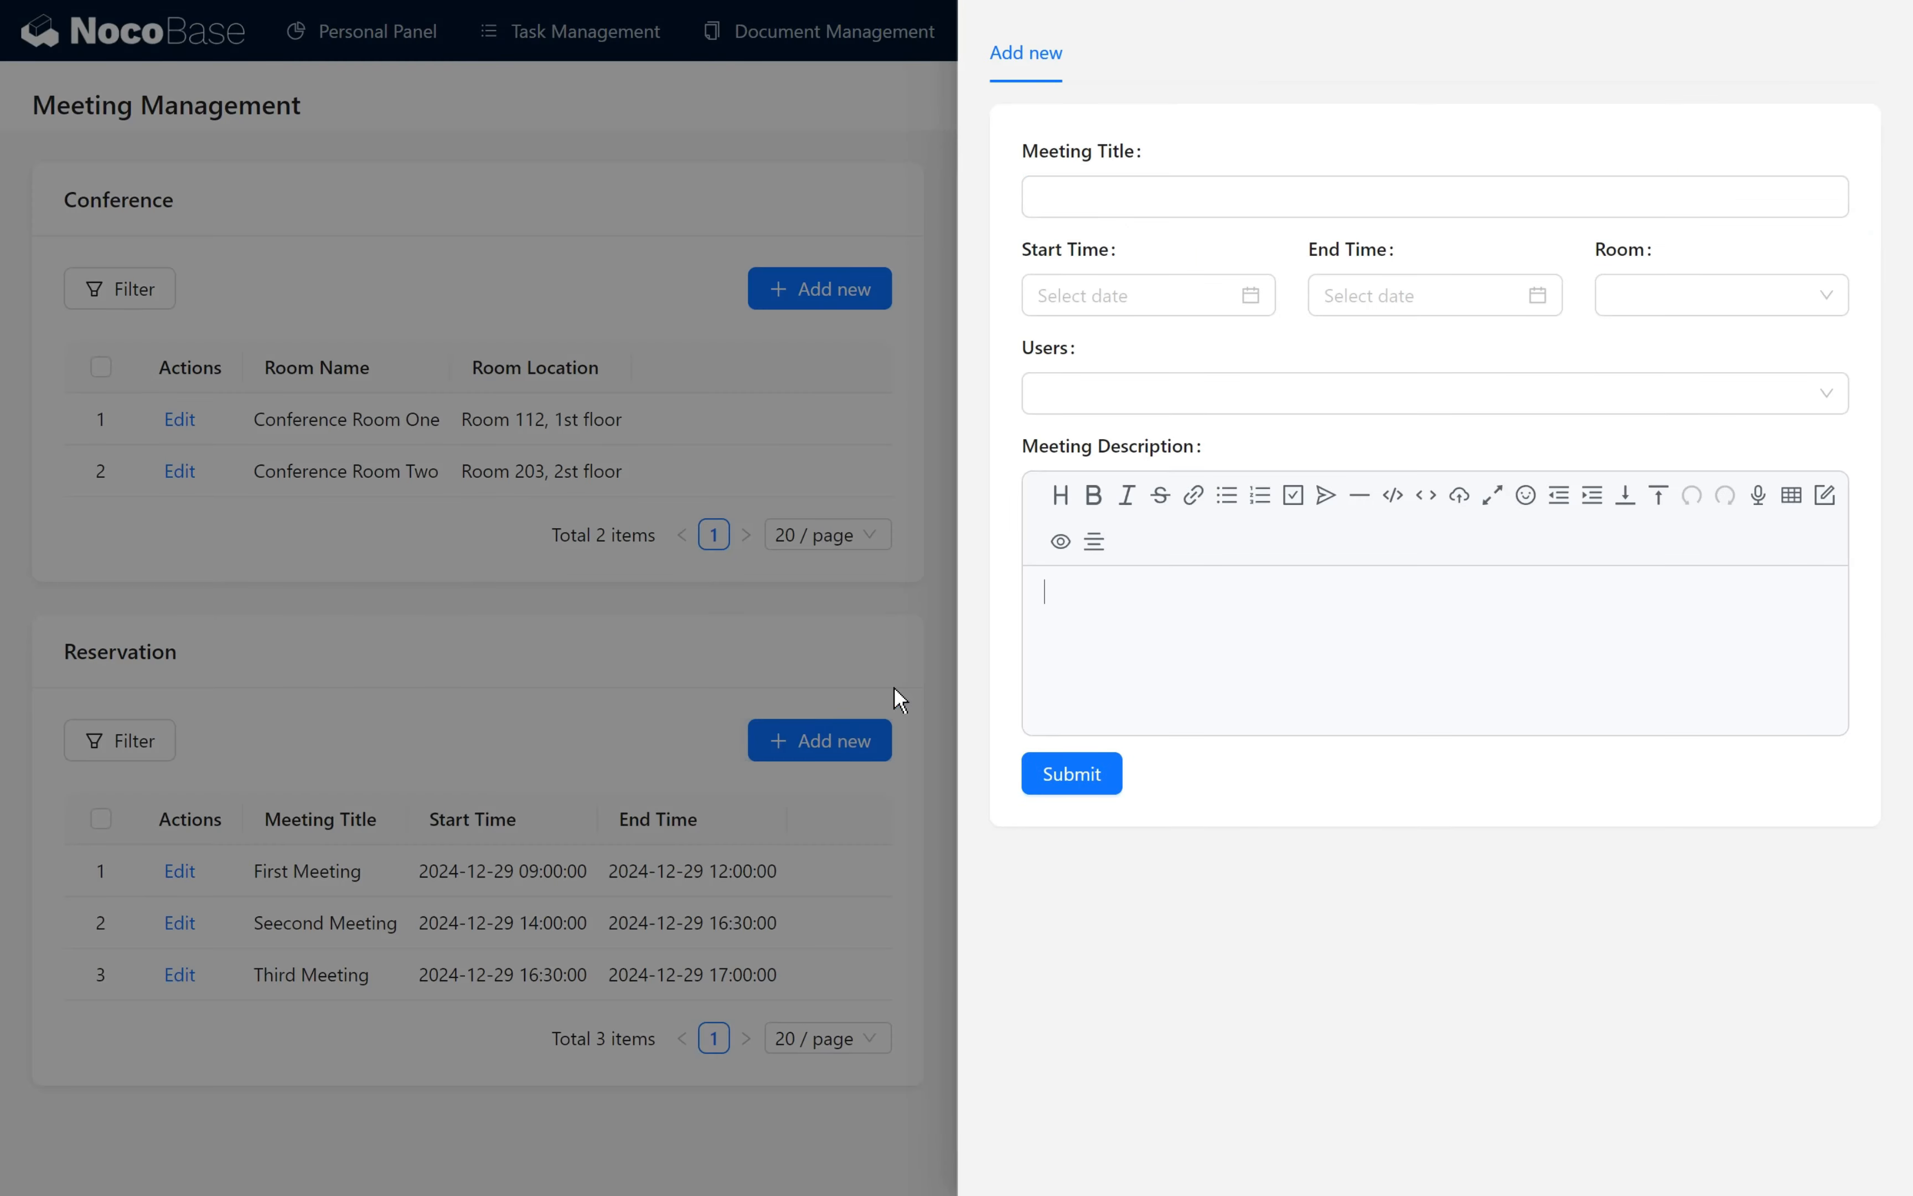
pyautogui.click(1170, 194)
pyautogui.write('Test Meeting')
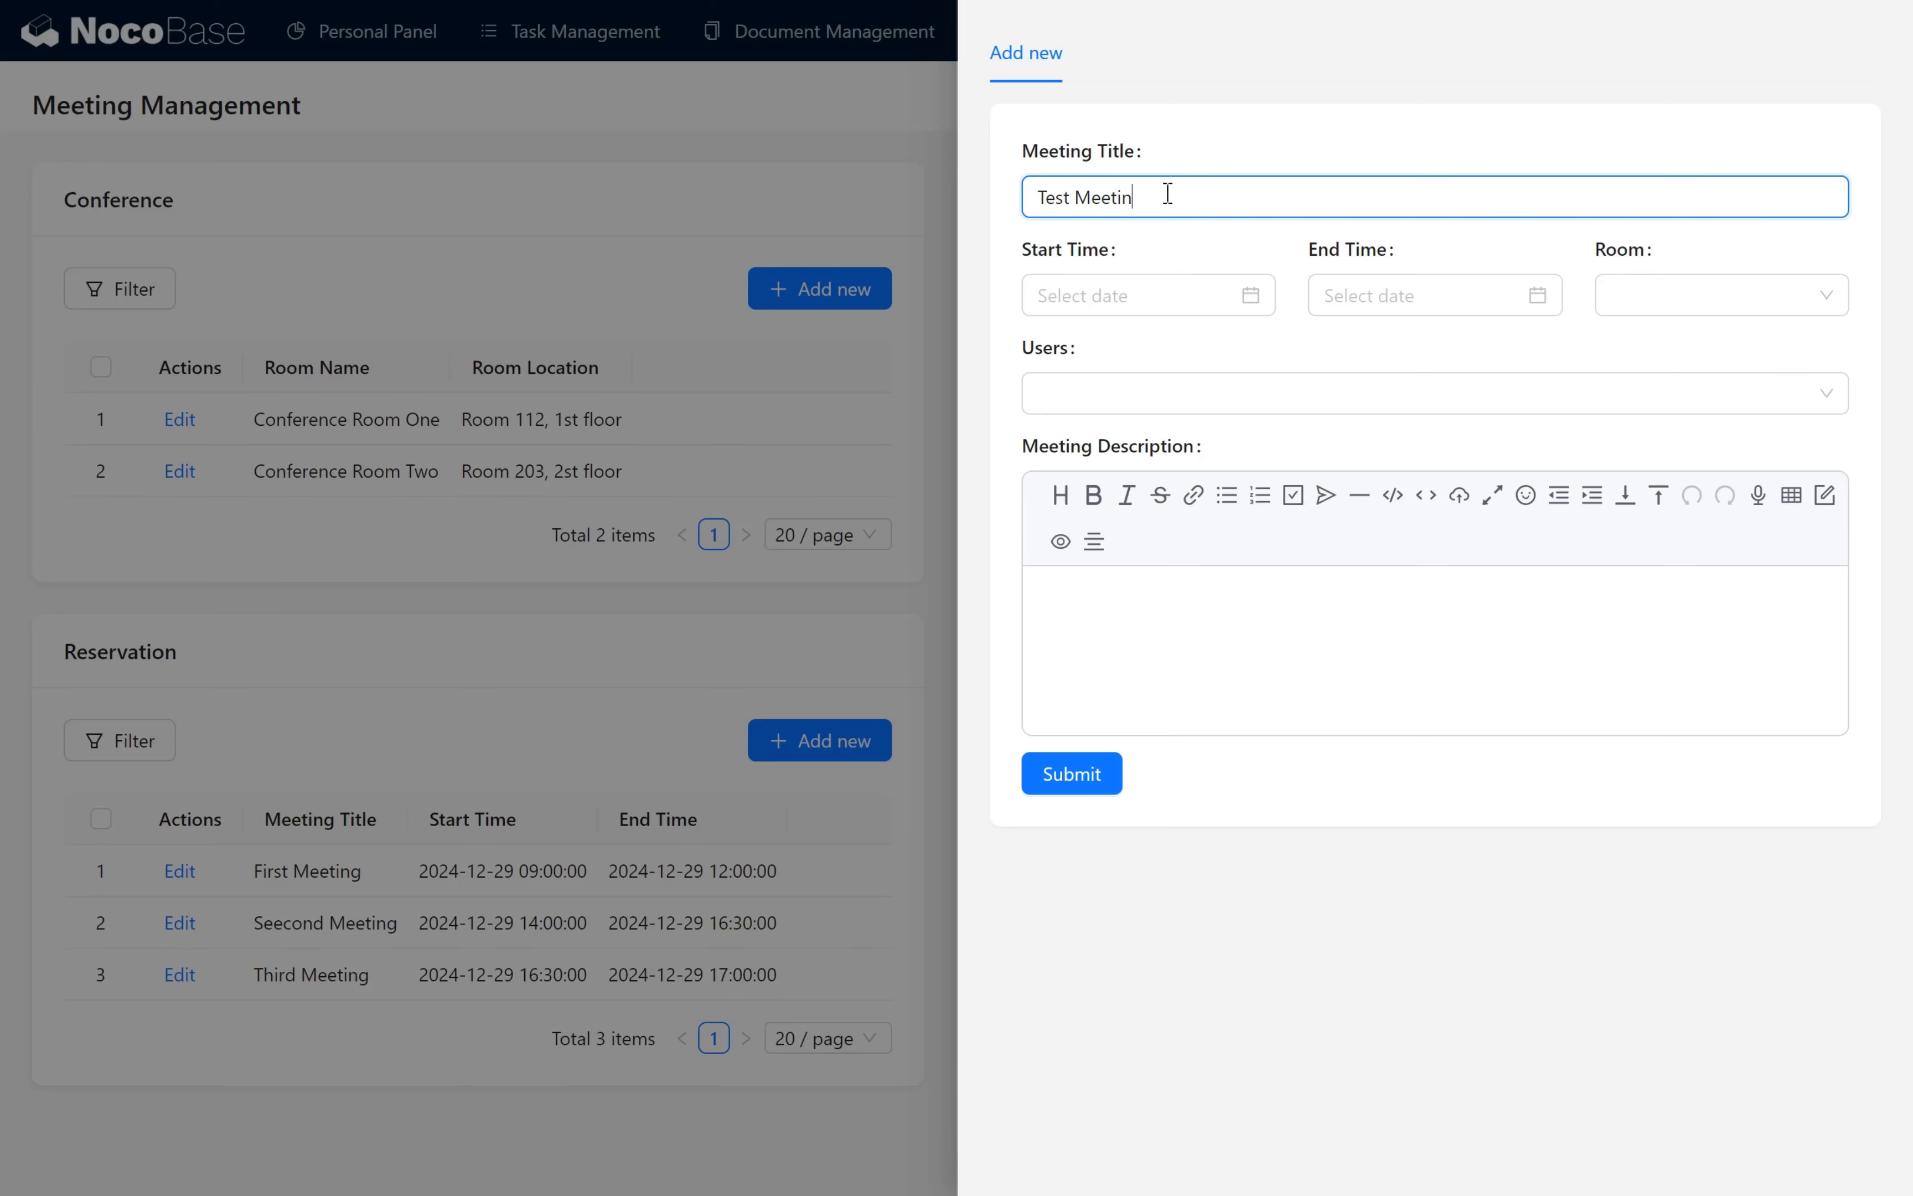
pyautogui.click(1200, 305)
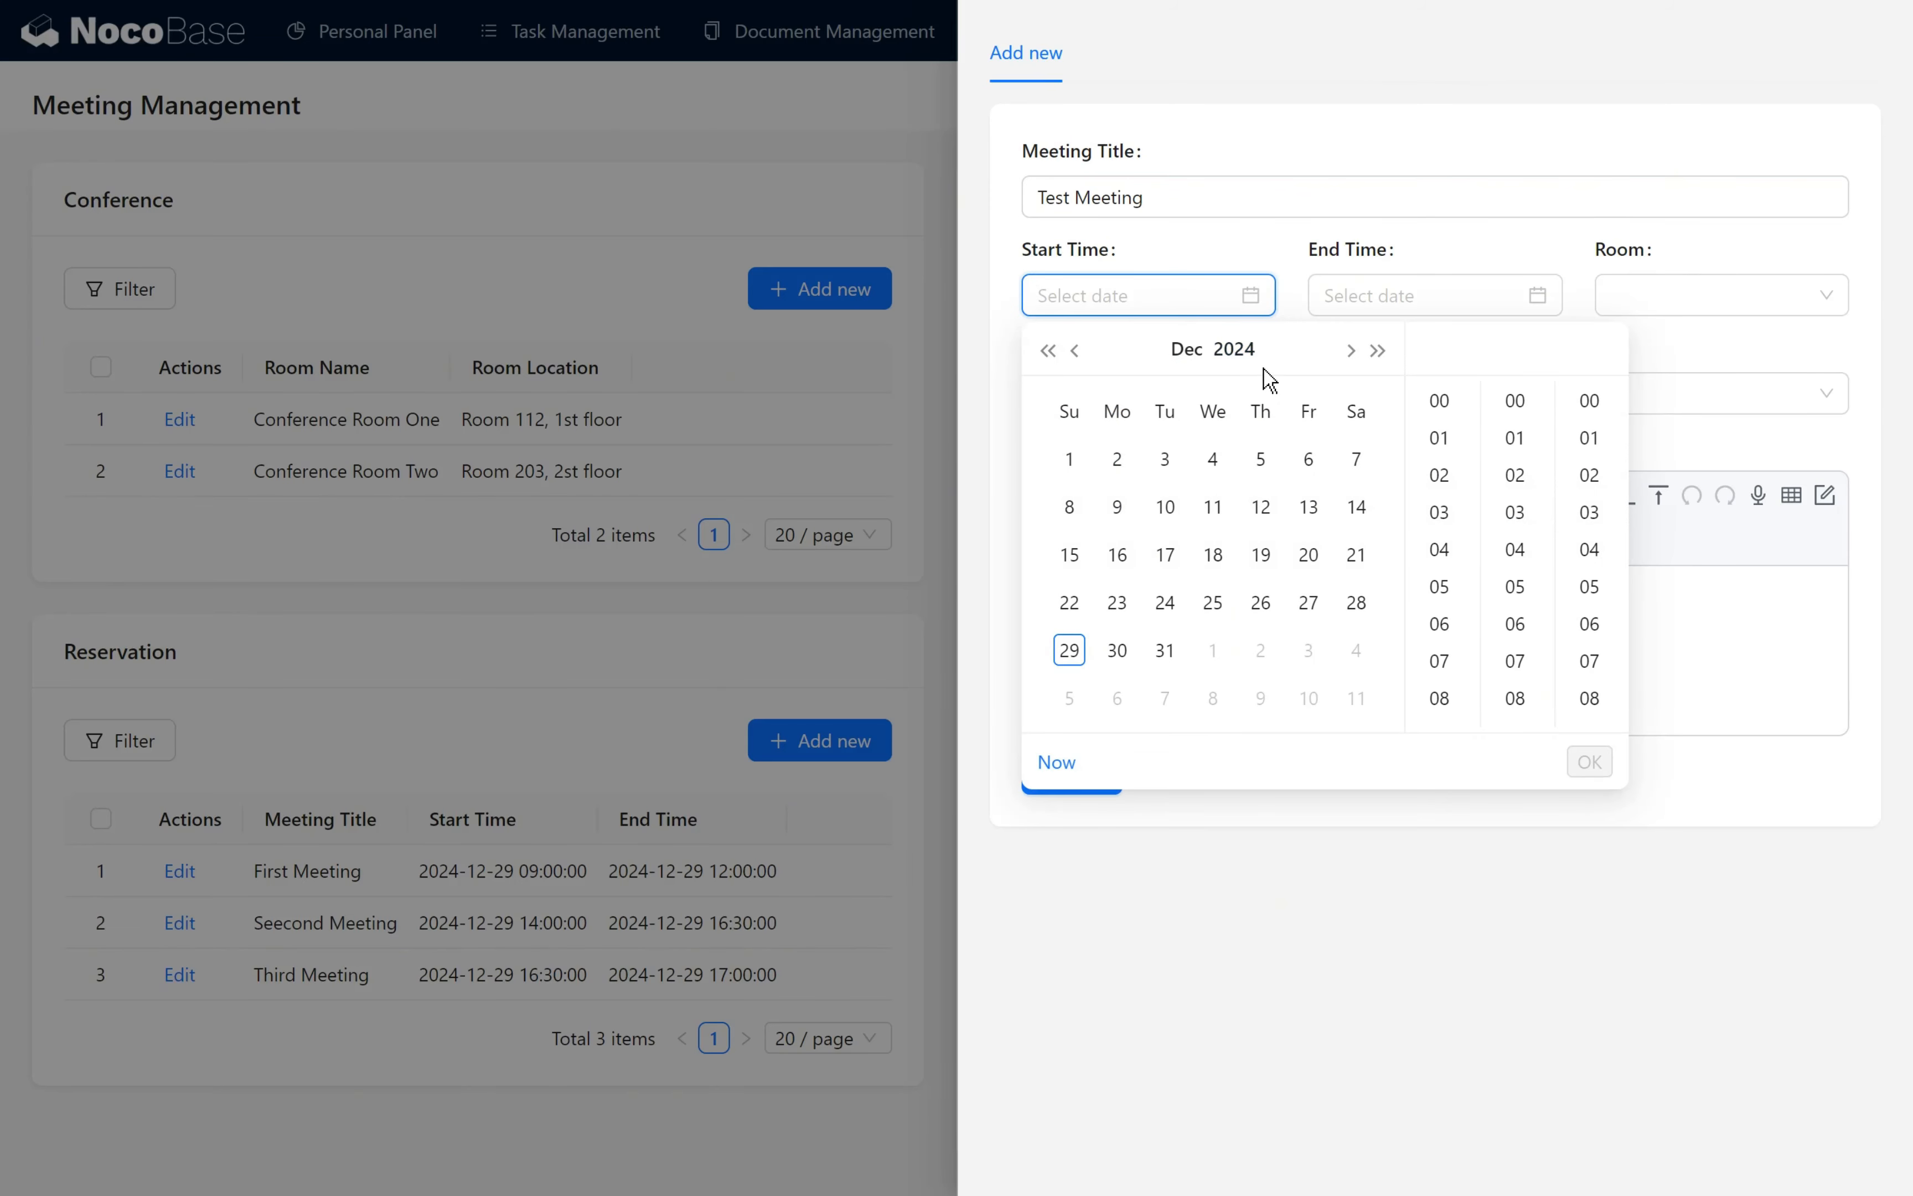
pyautogui.click(1518, 401)
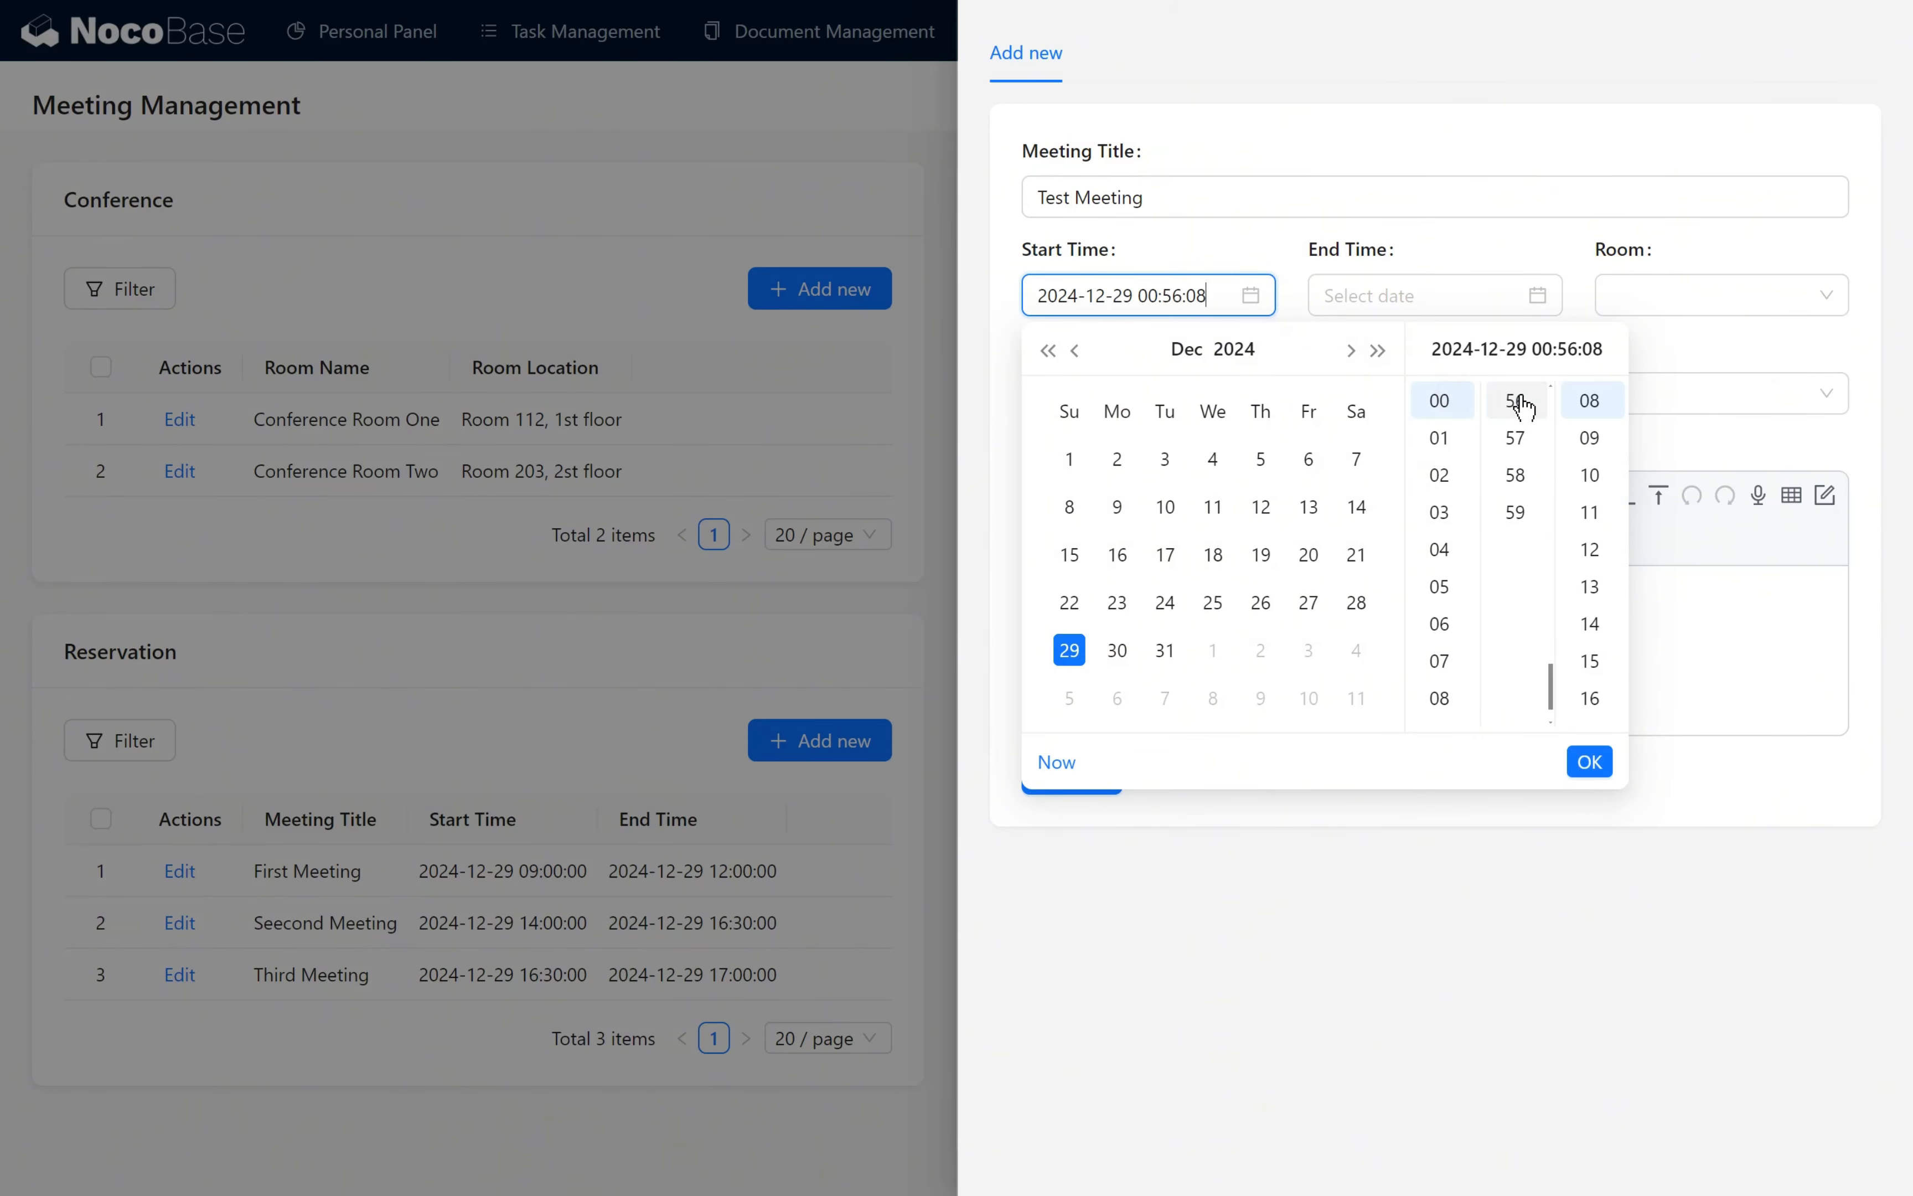
pyautogui.scroll(15, 1516, 474)
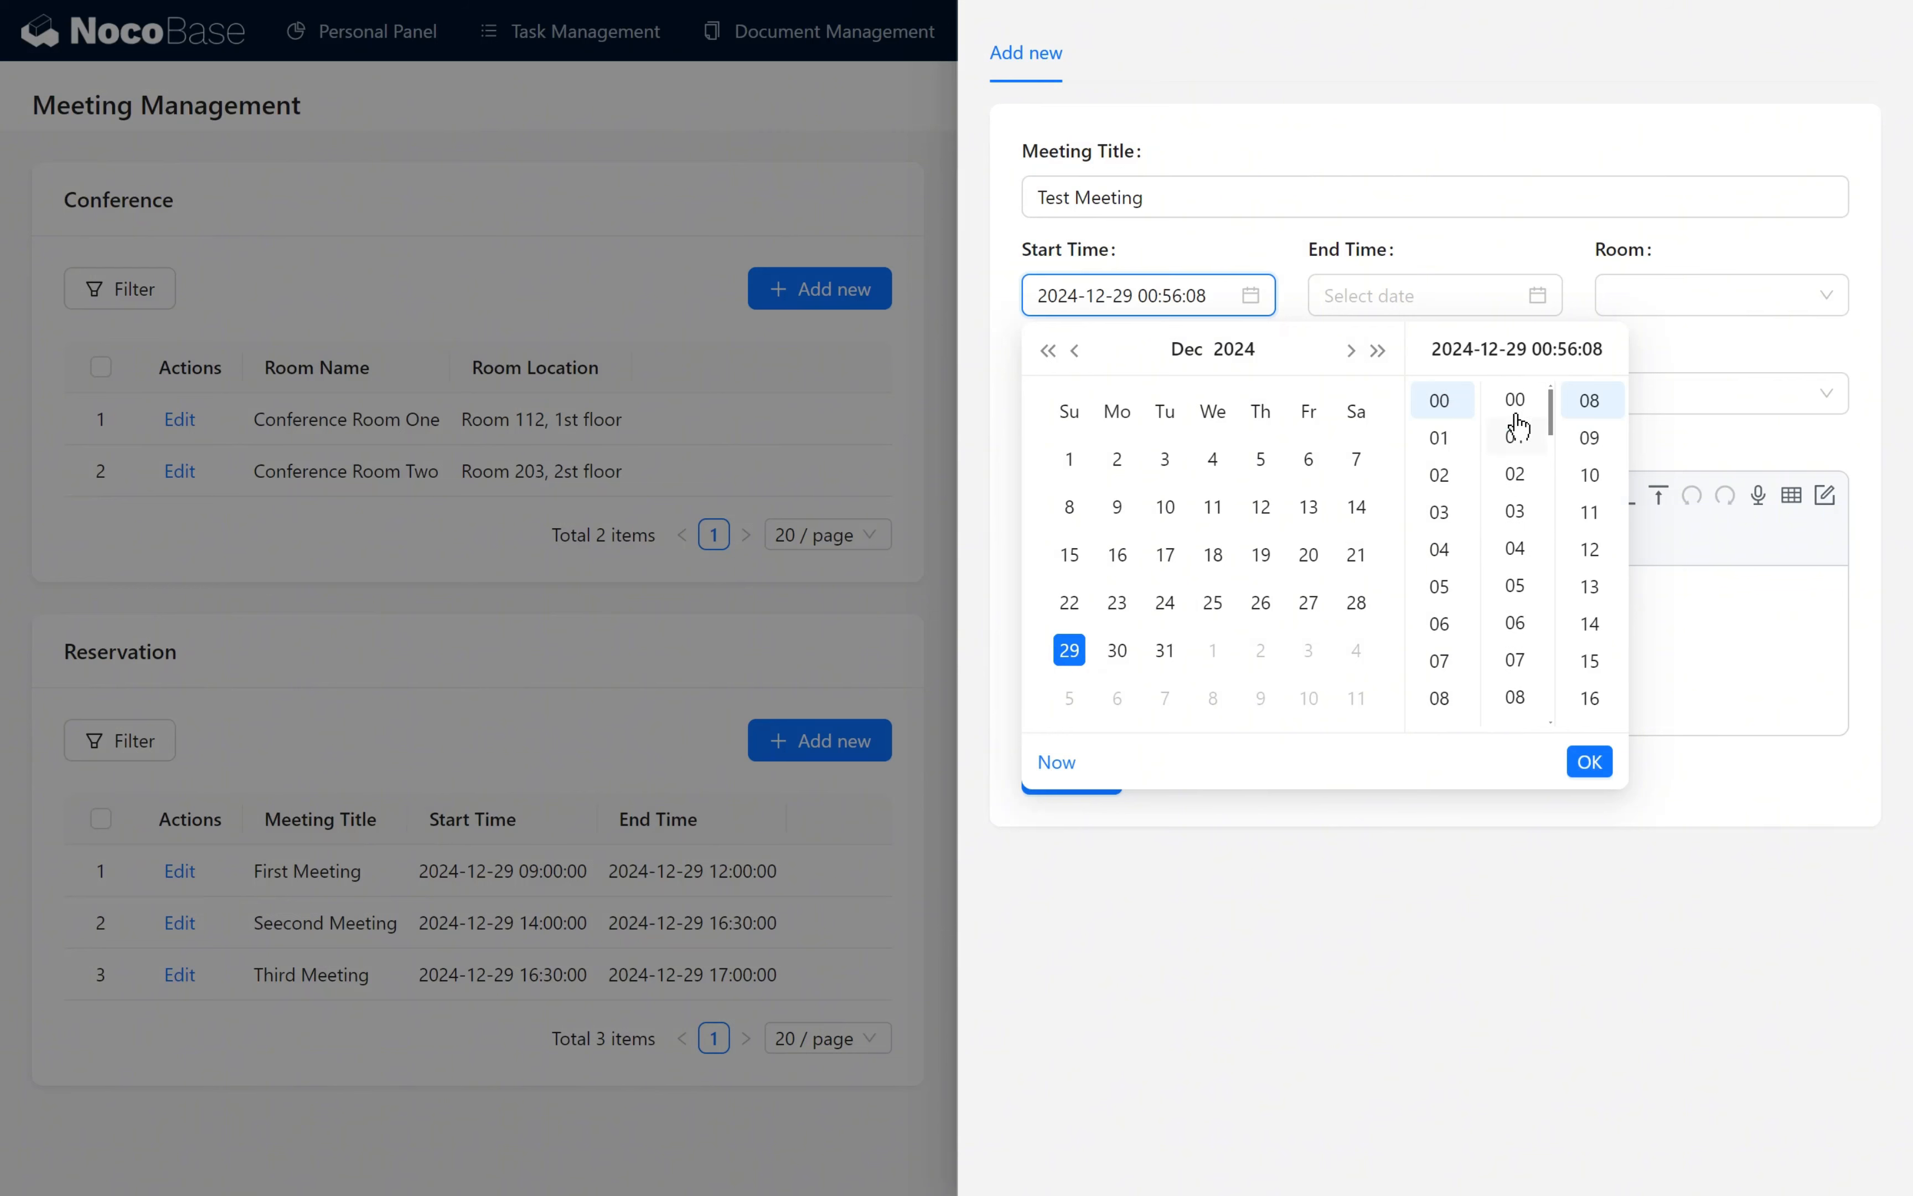
pyautogui.click(1516, 402)
pyautogui.scroll(3, 1589, 474)
pyautogui.click(1590, 404)
pyautogui.click(1601, 764)
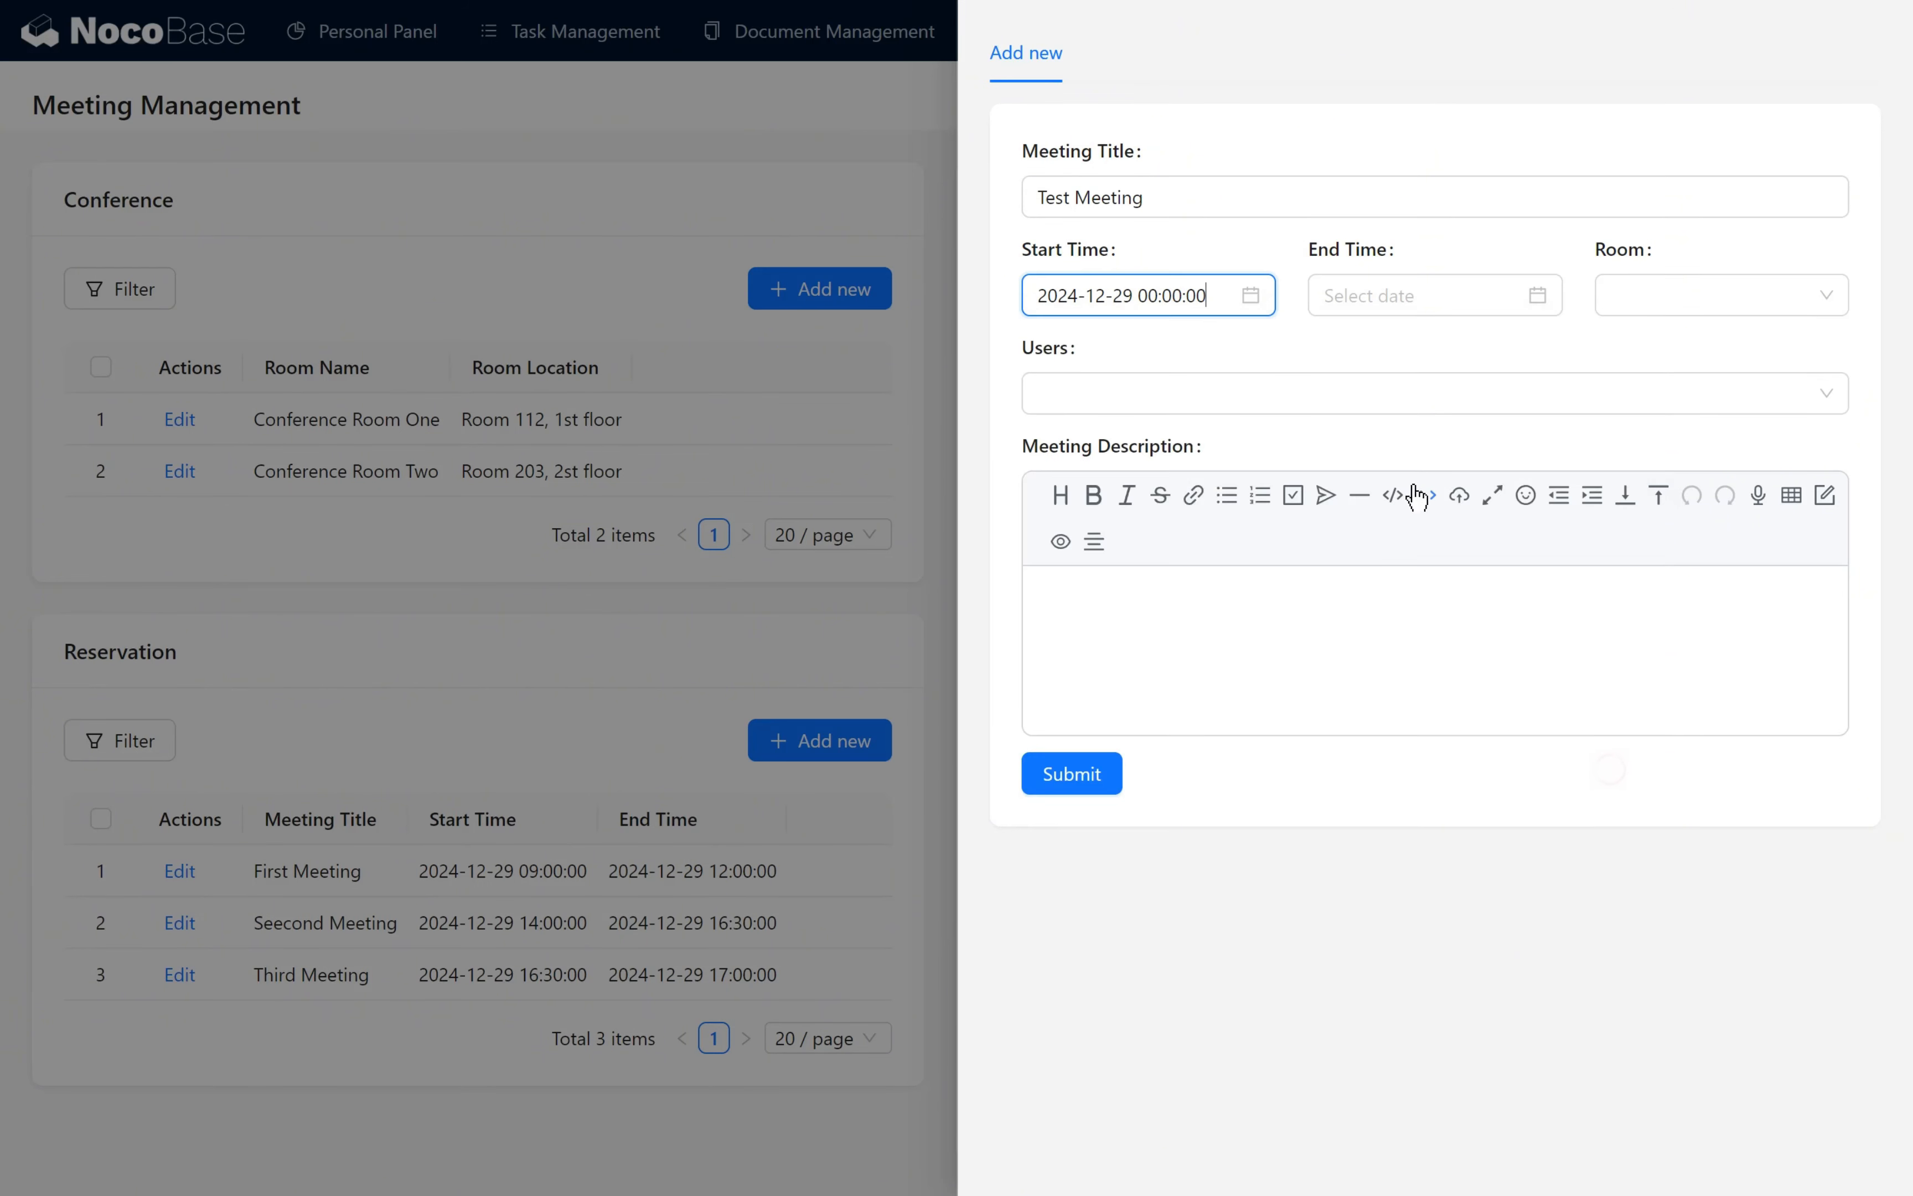
pyautogui.click(1405, 302)
pyautogui.scroll(-4, 1387, 554)
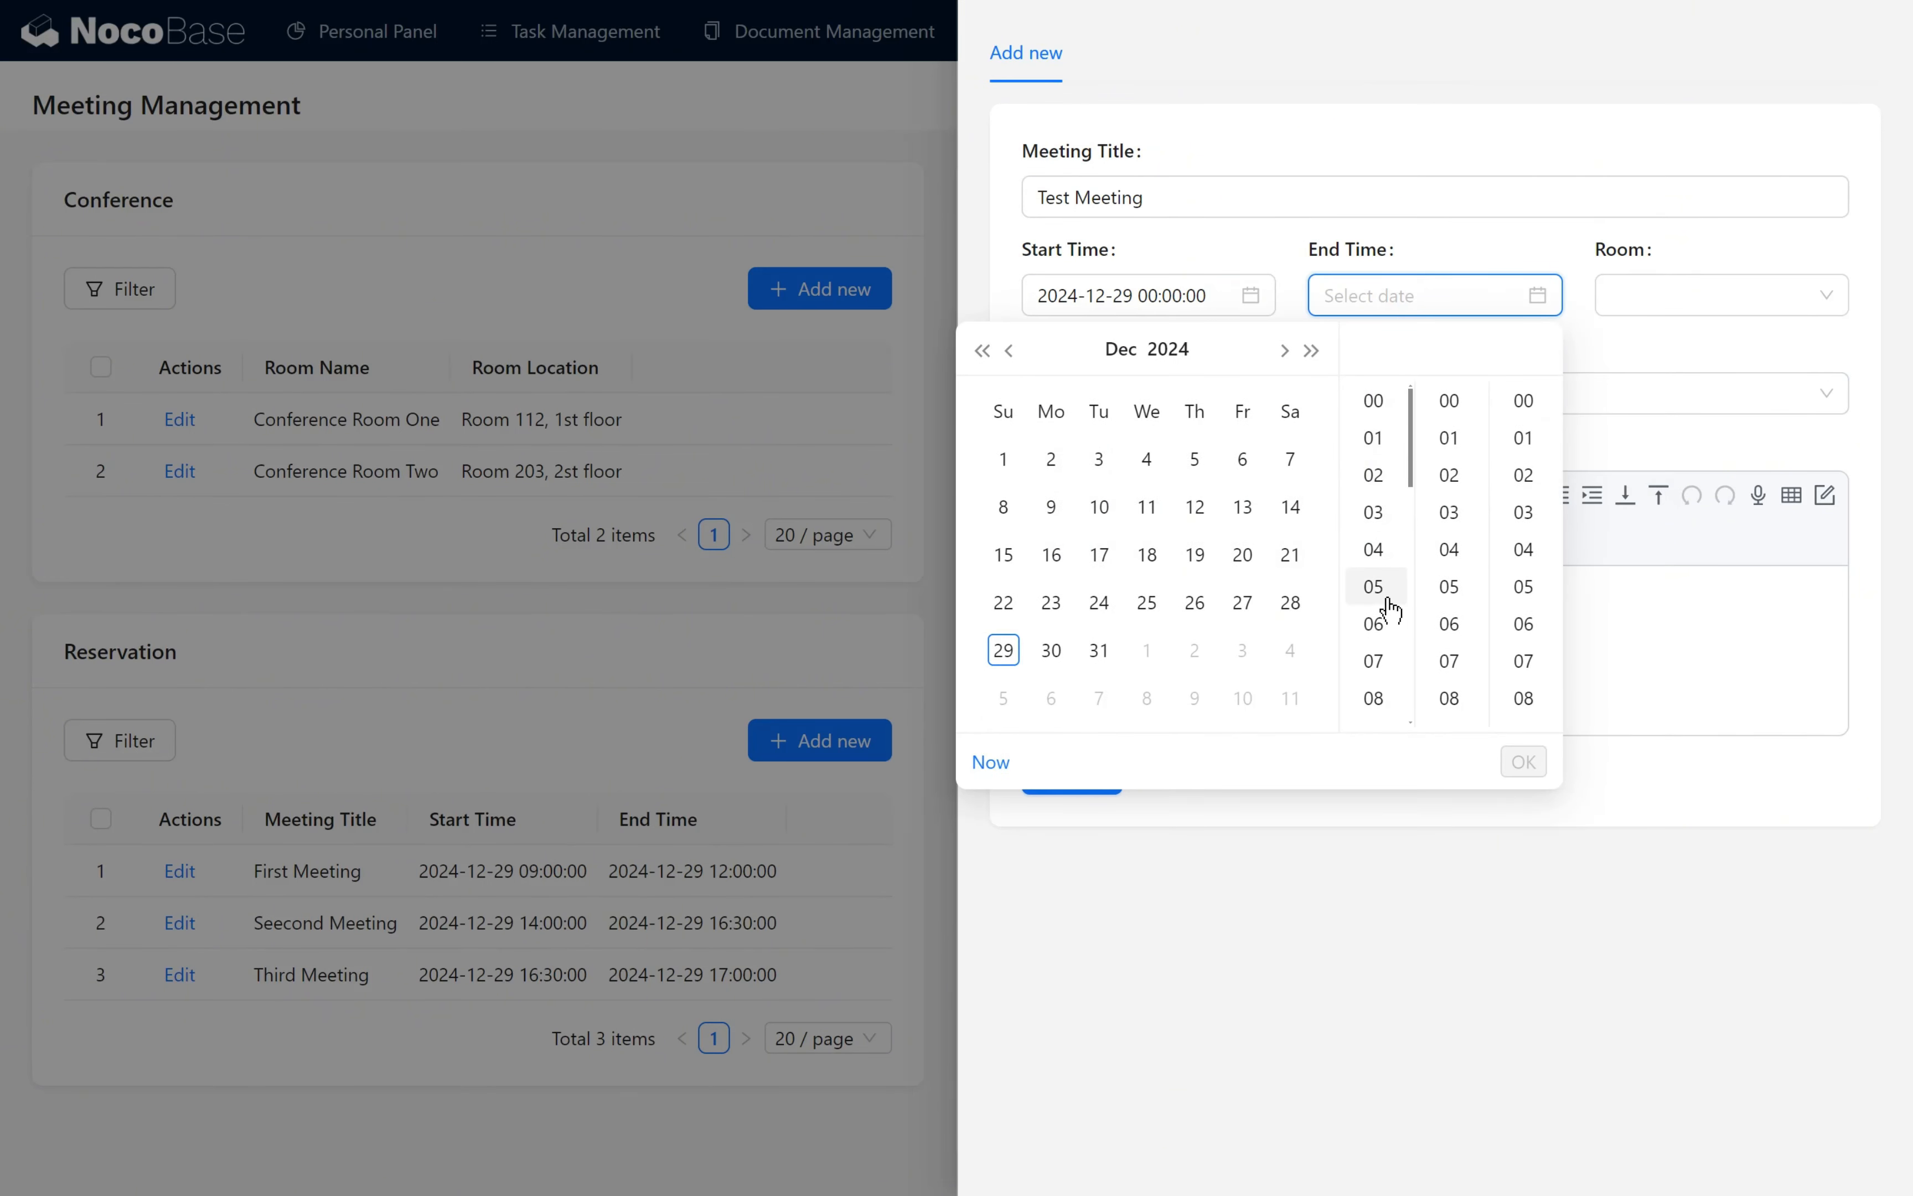
pyautogui.scroll(-6, 1390, 609)
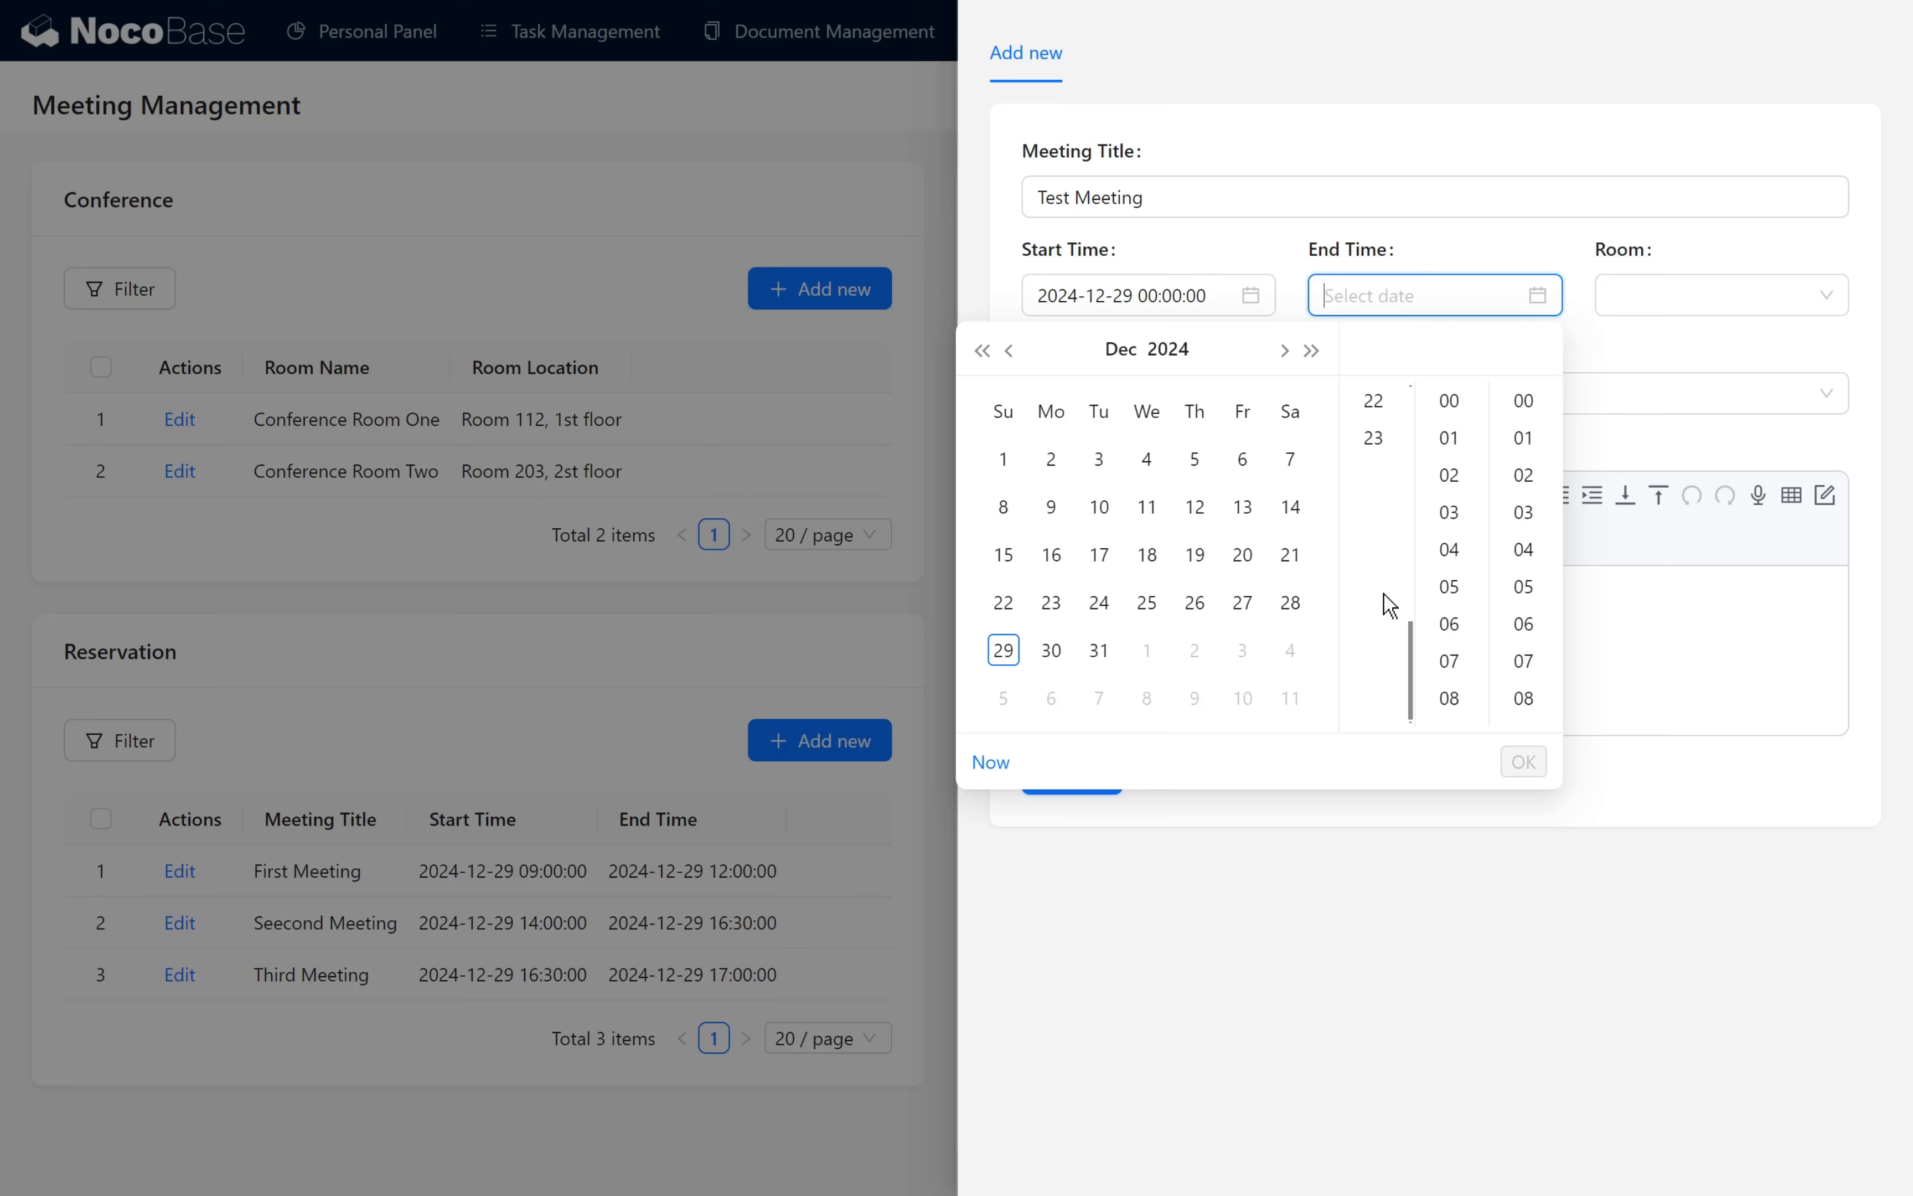
pyautogui.click(1374, 437)
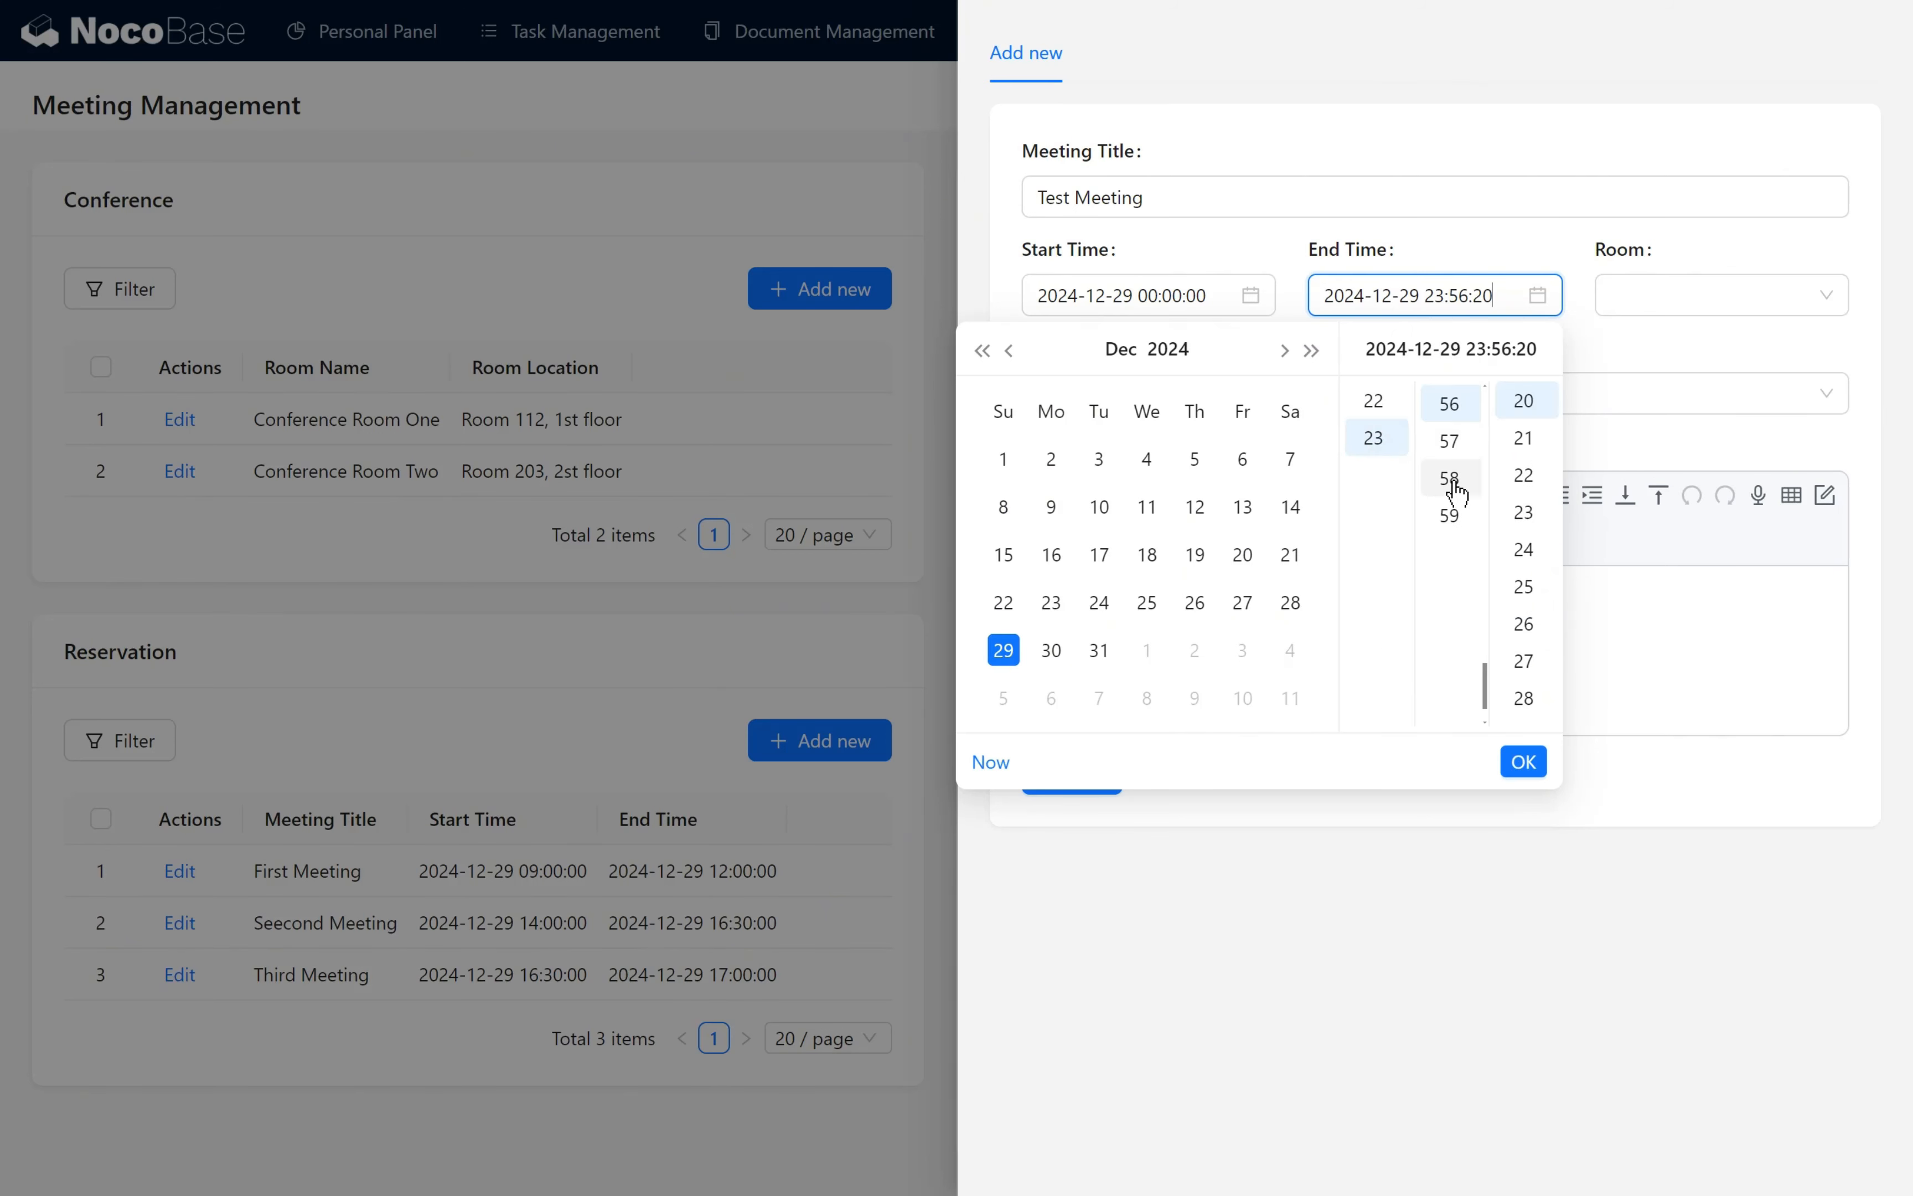
pyautogui.scroll(10, 1450, 481)
pyautogui.scroll(9, 1451, 481)
pyautogui.click(1451, 400)
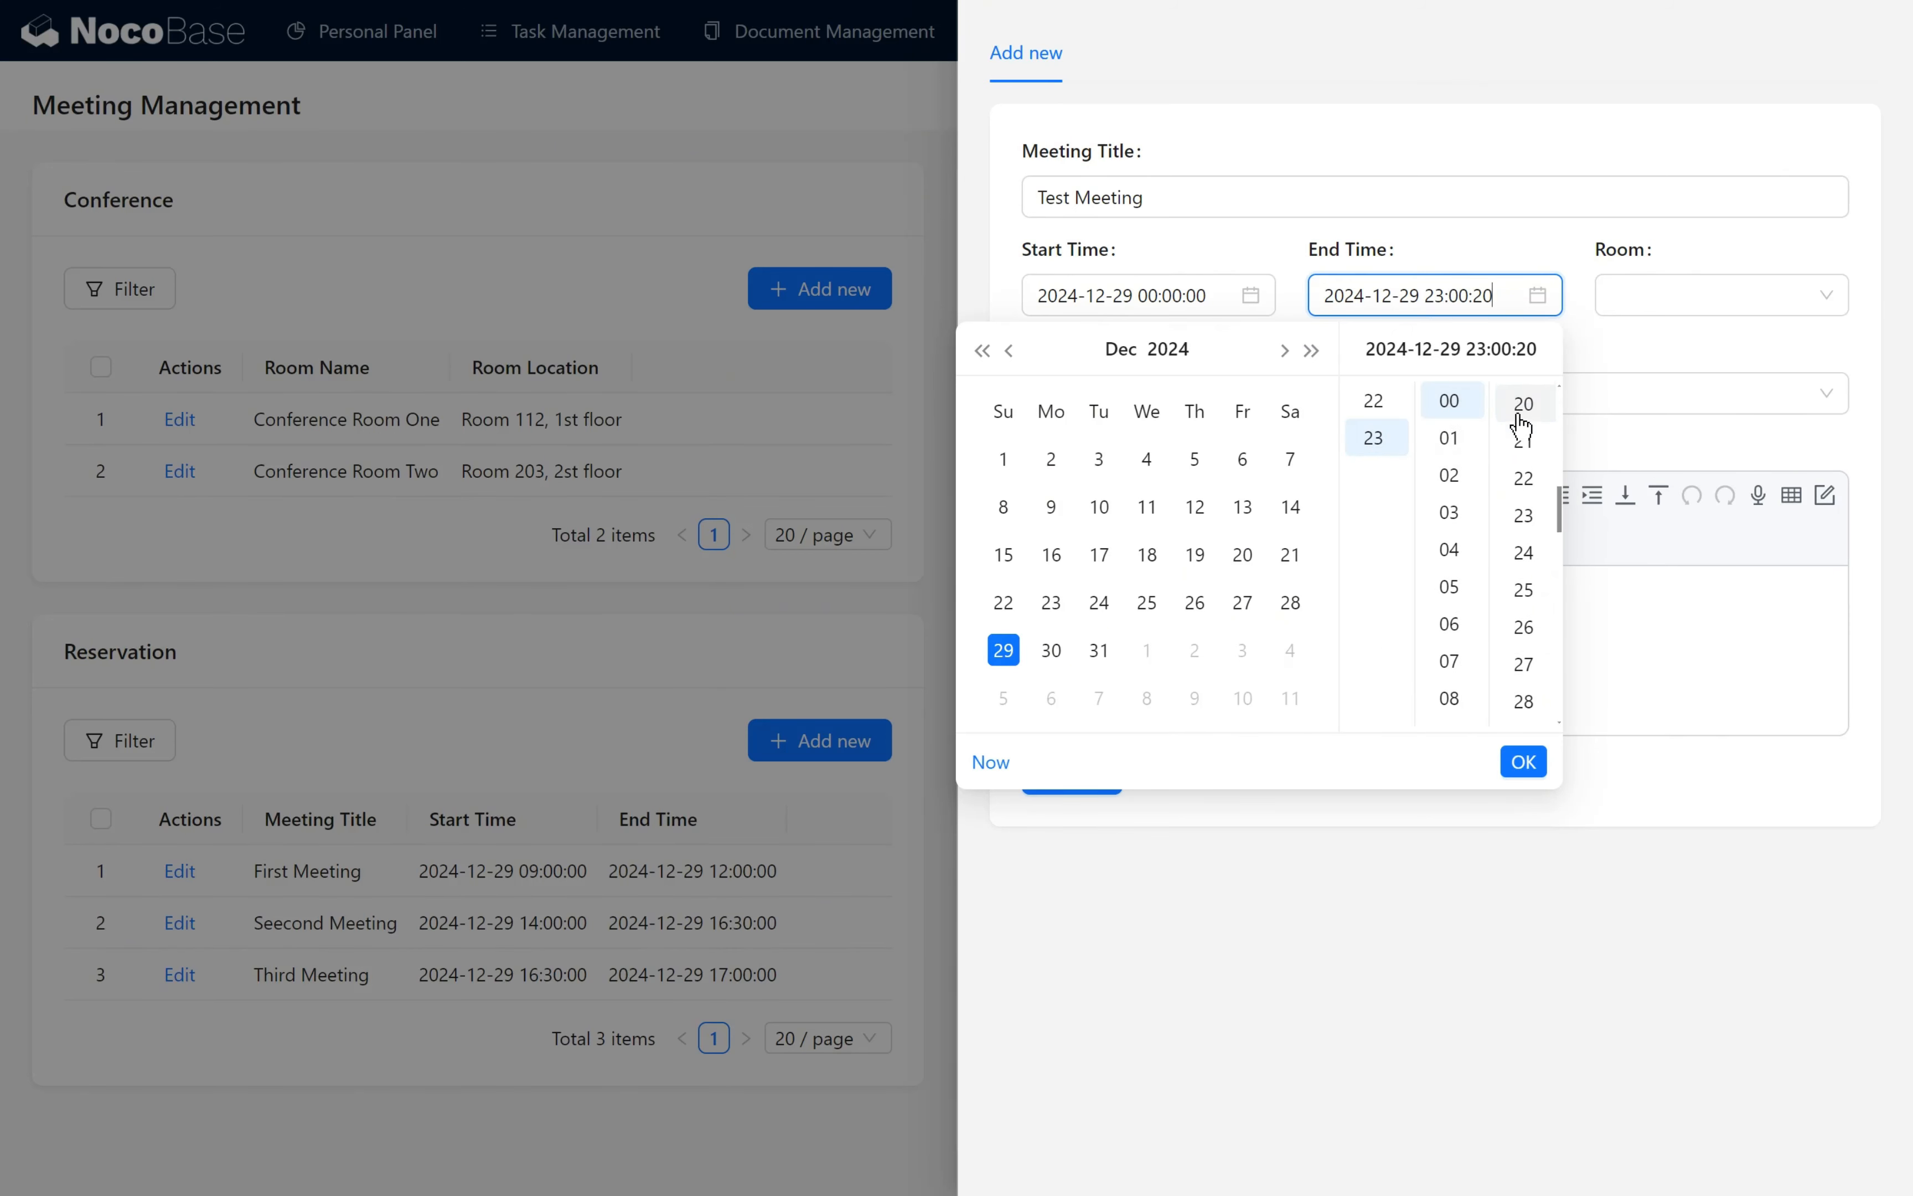
pyautogui.scroll(5, 1521, 427)
pyautogui.scroll(1, 1521, 427)
pyautogui.click(1523, 400)
pyautogui.click(1523, 762)
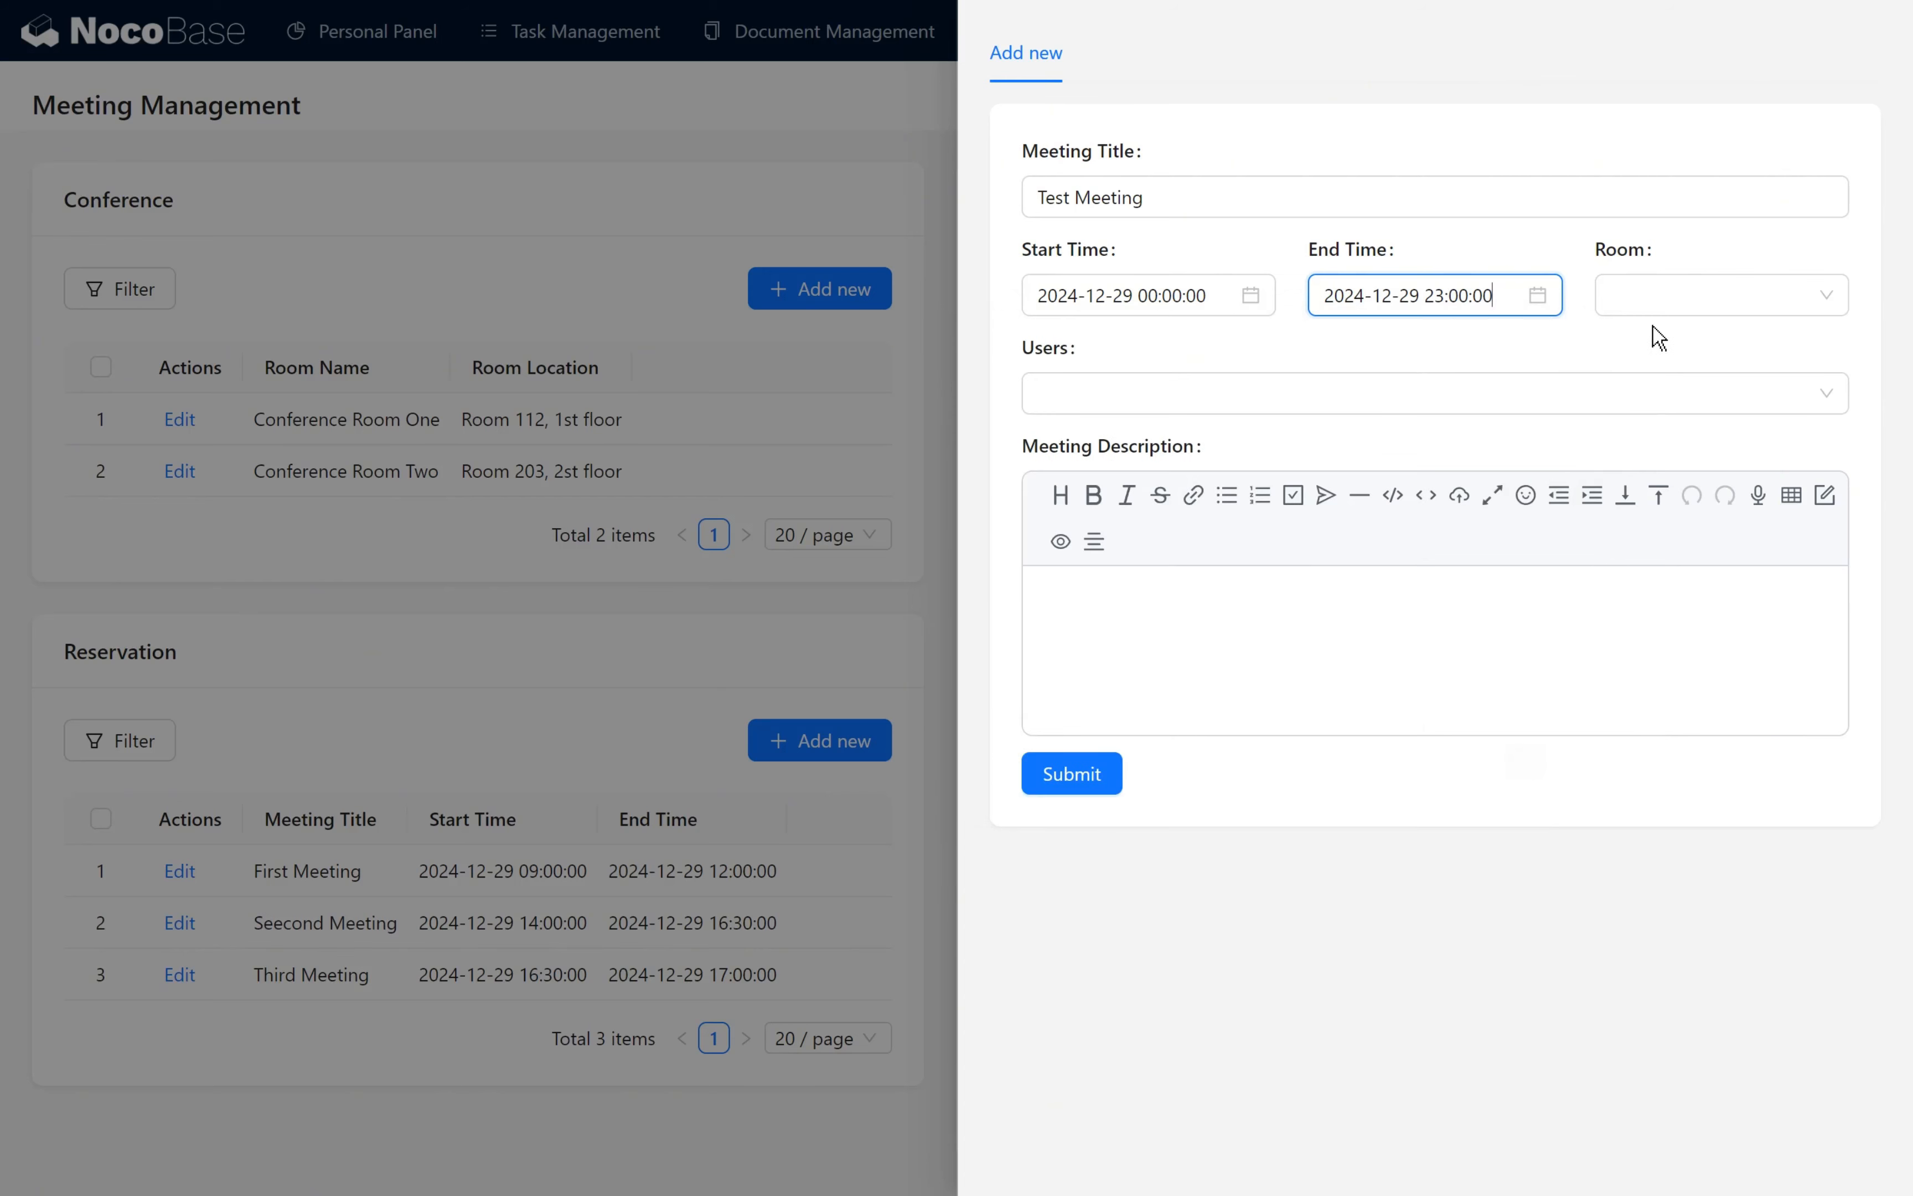
# - Choose Conference Room One as the reservation's room and submit the form to test the all-day booking
pyautogui.click(1666, 308)
pyautogui.click(1665, 356)
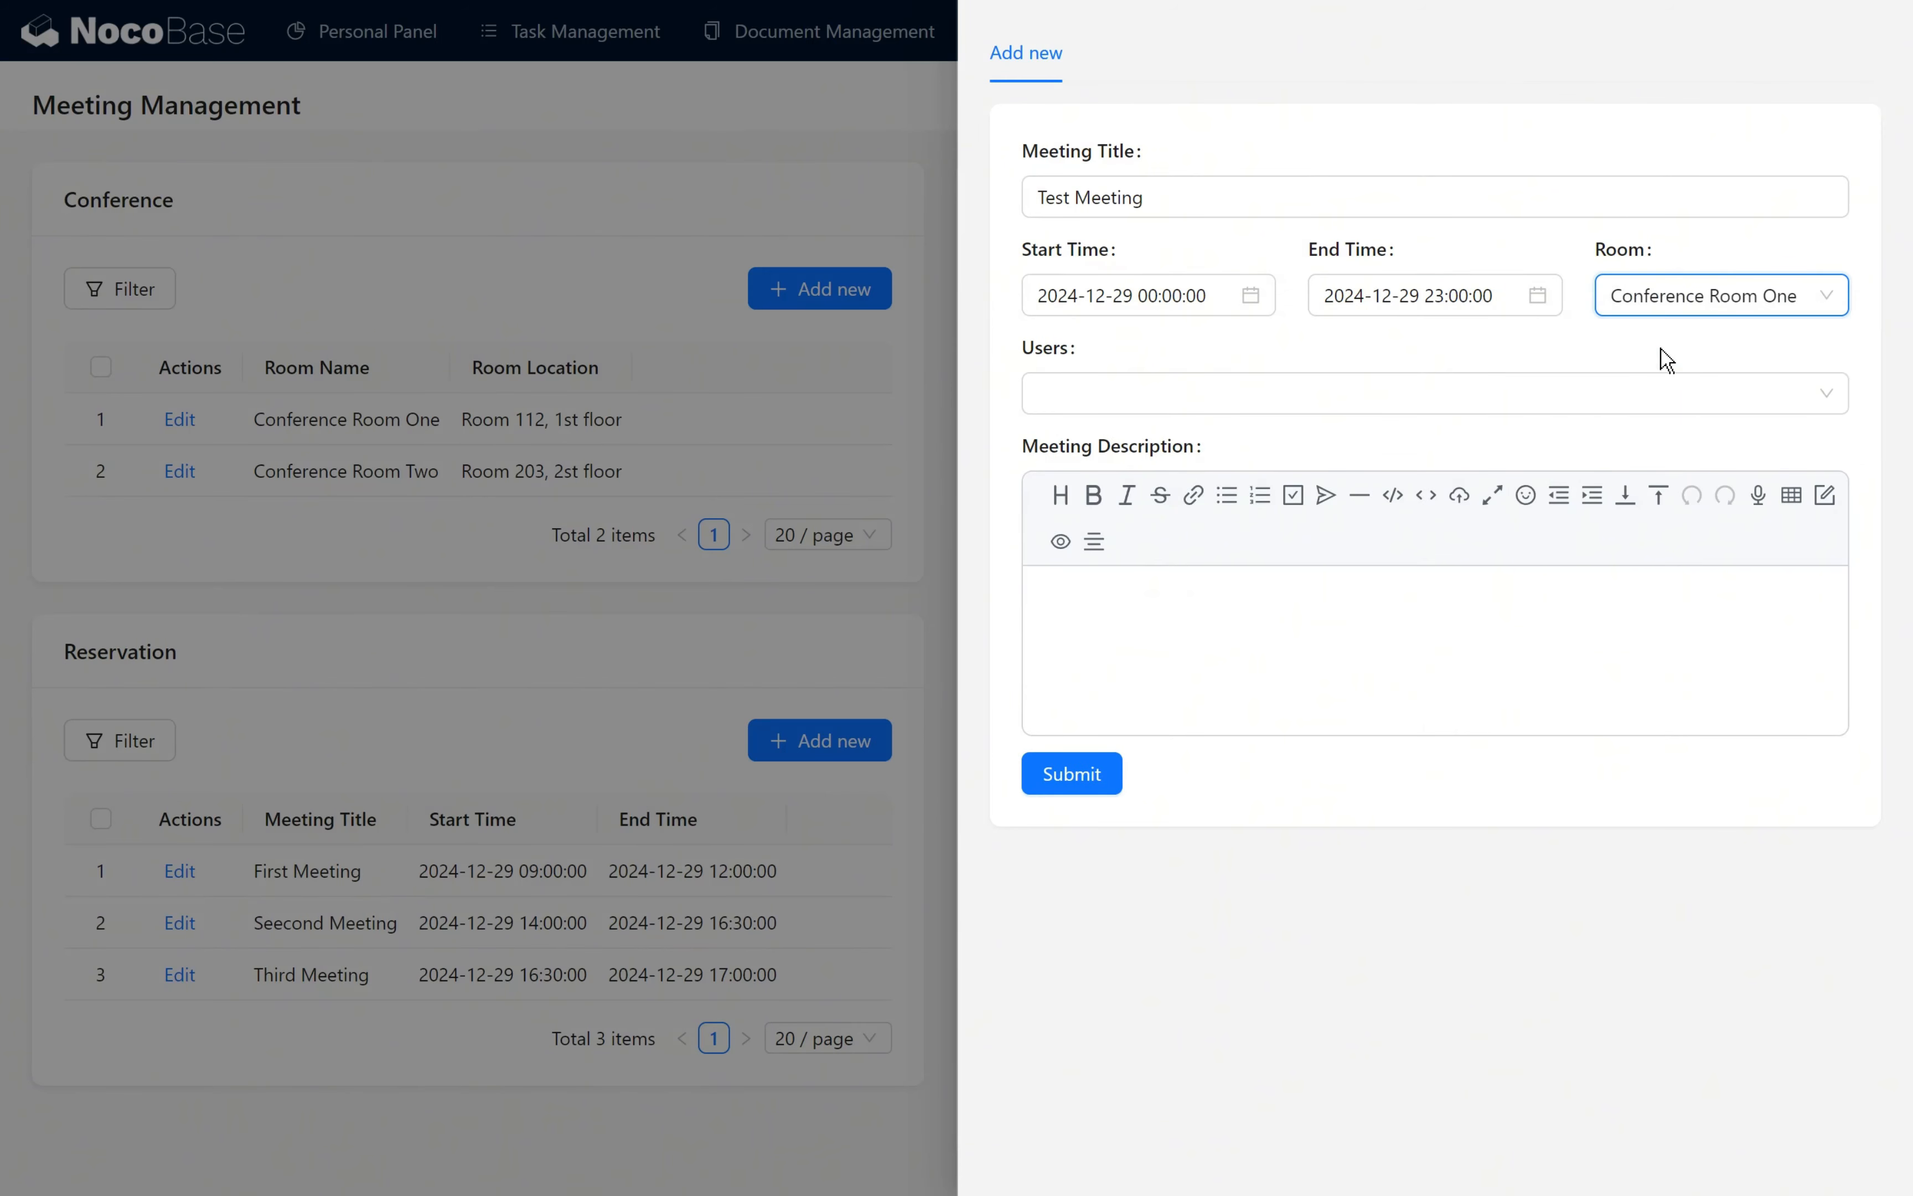
pyautogui.click(1666, 359)
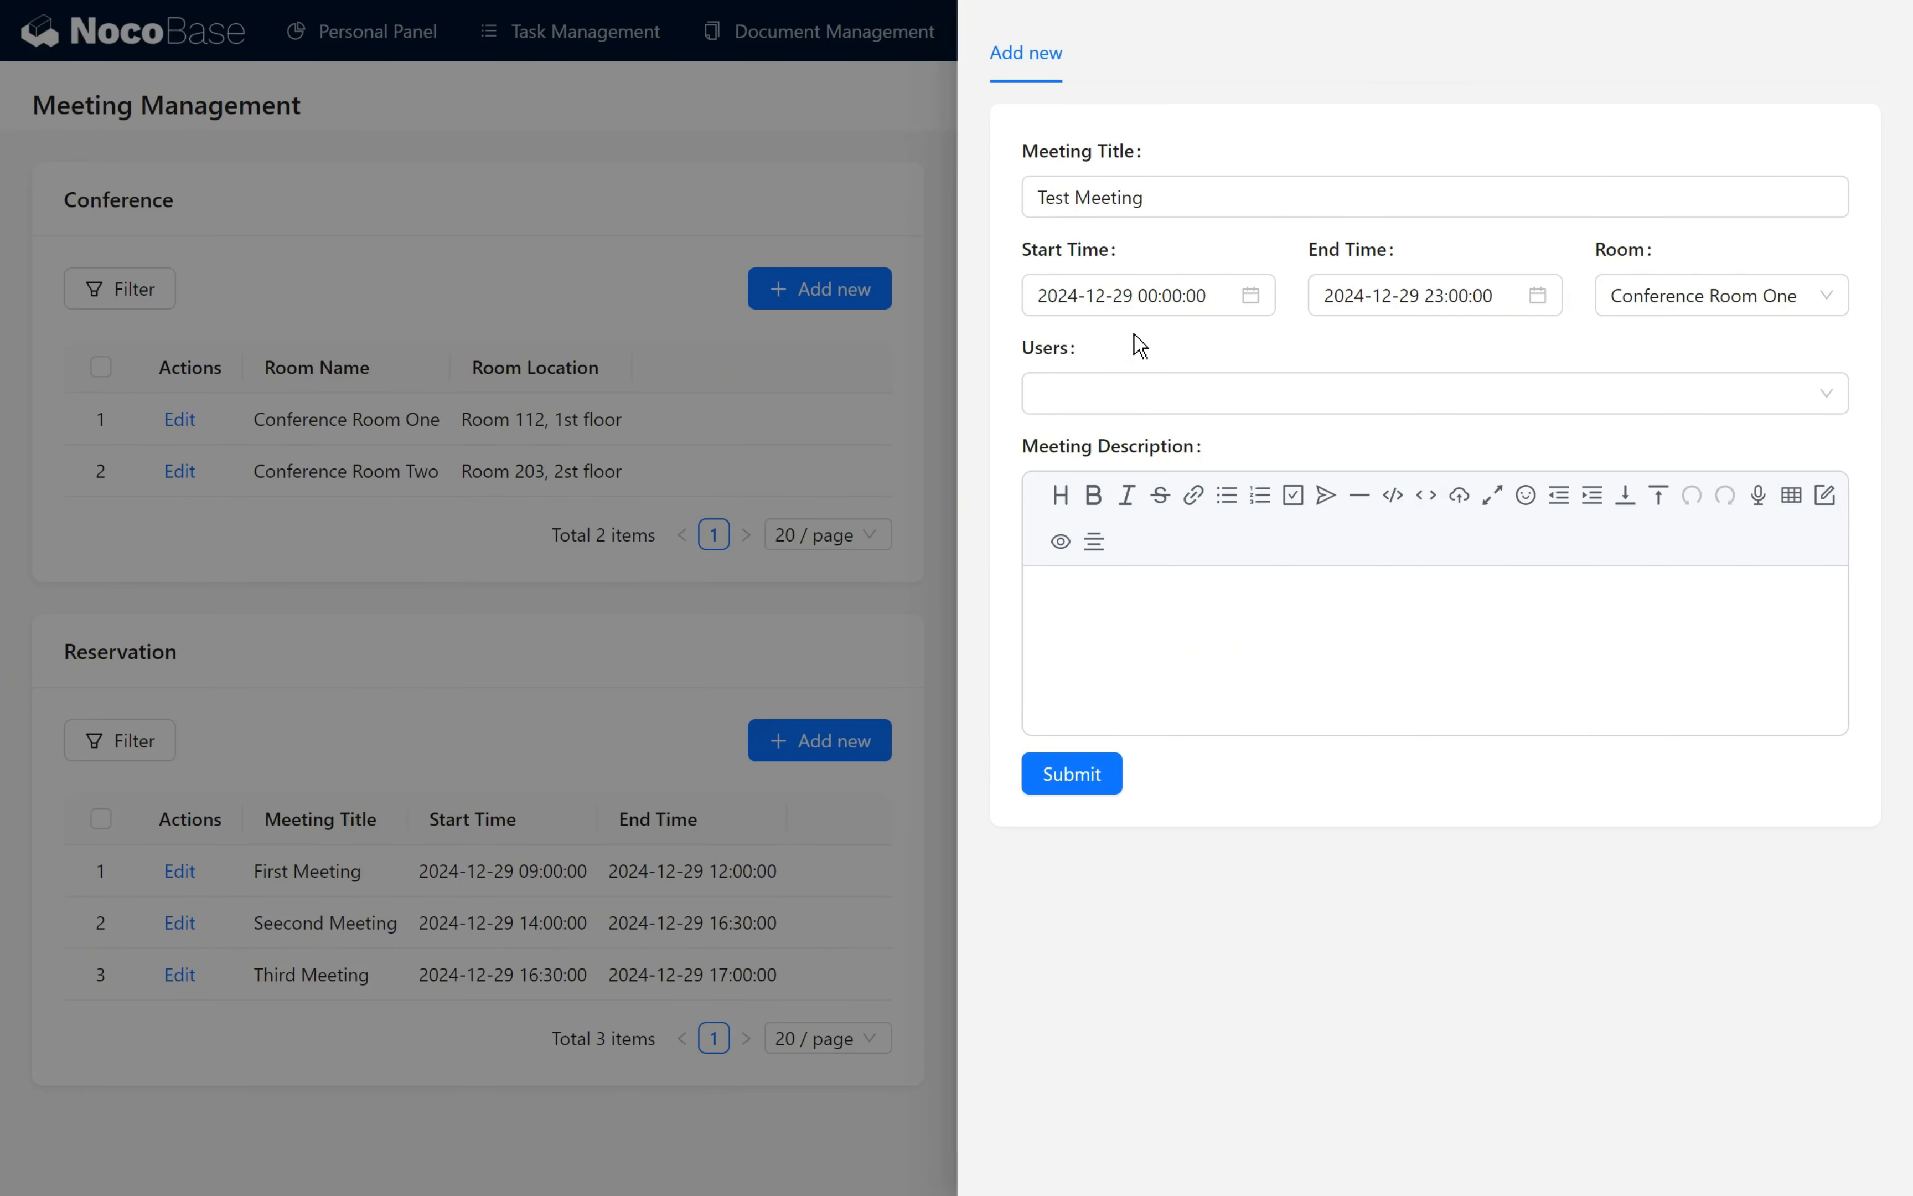
pyautogui.click(1067, 783)
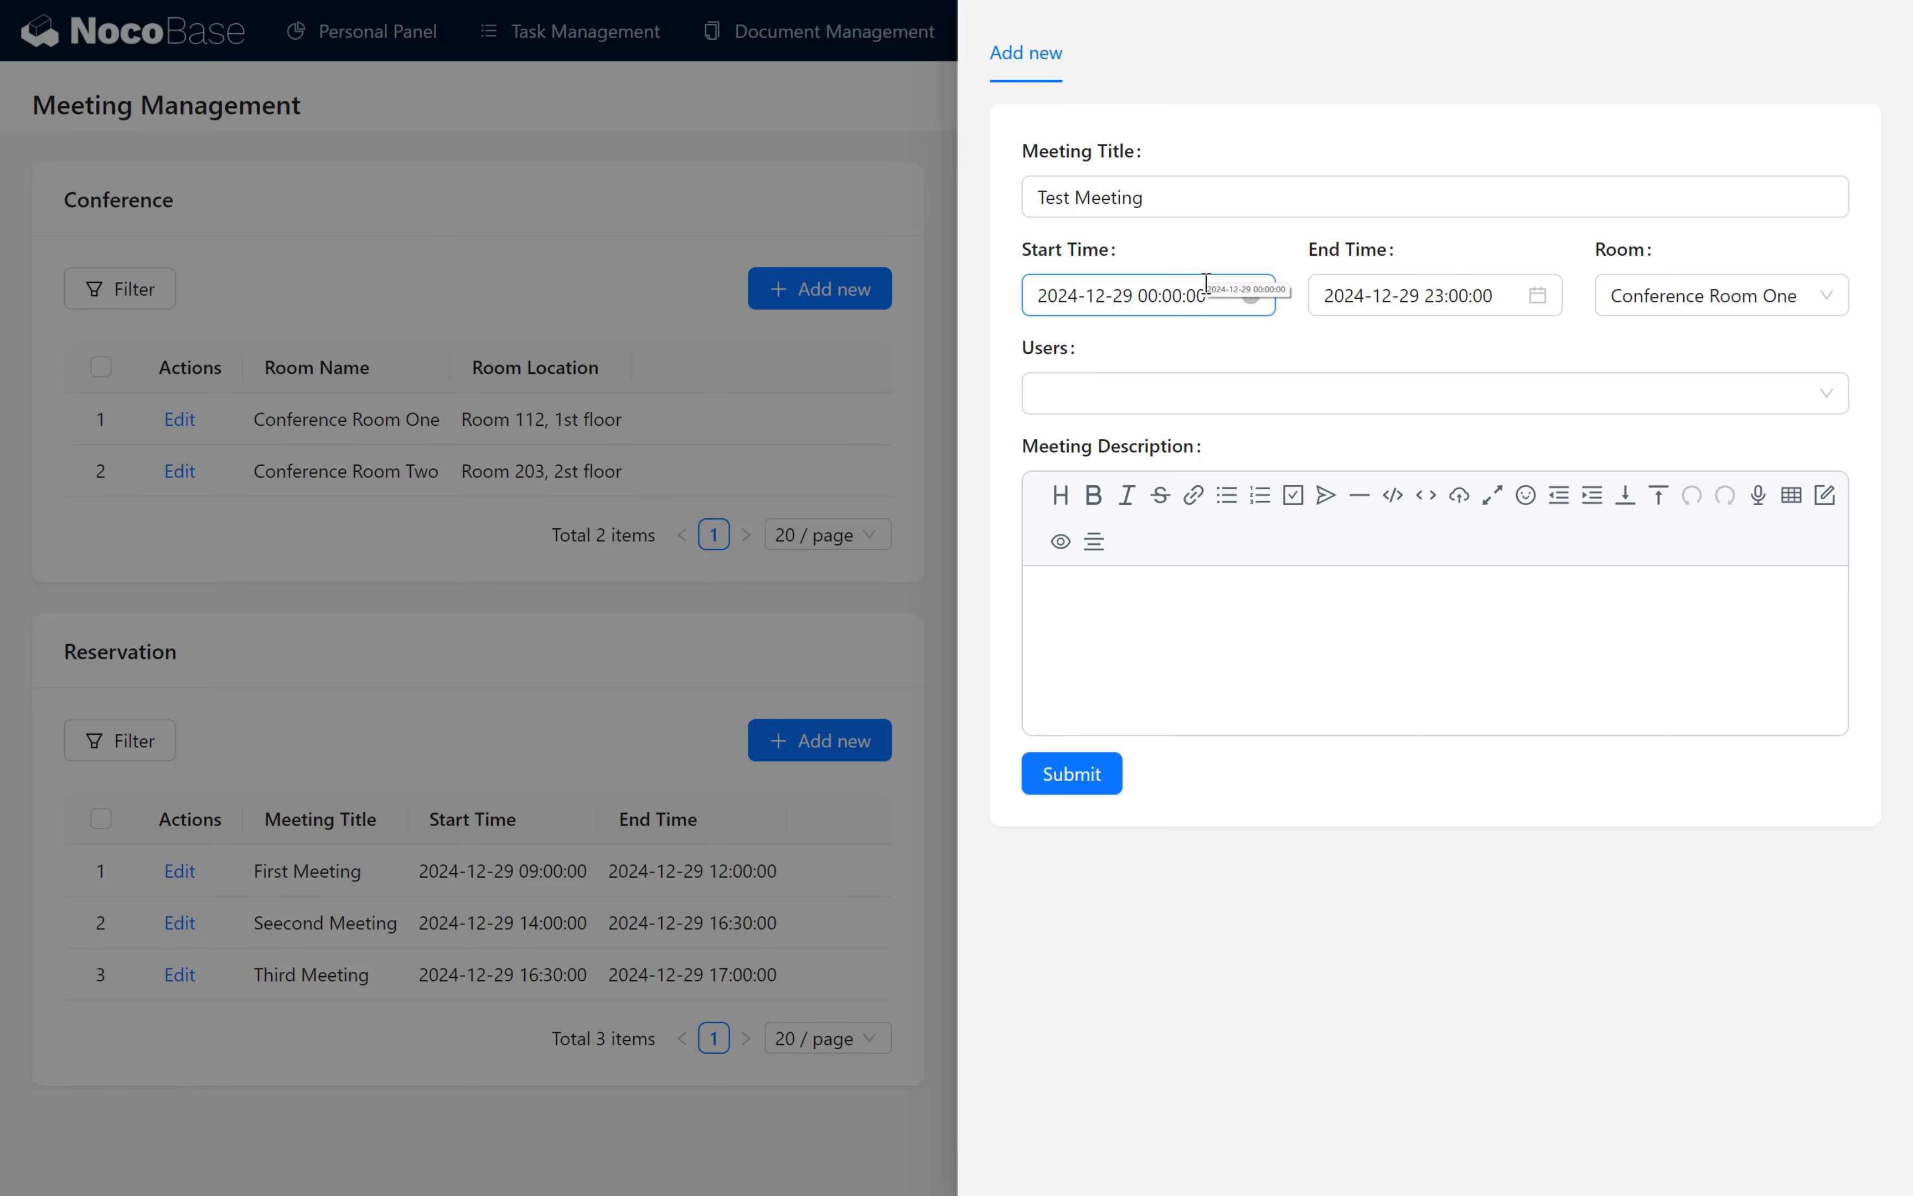
pyautogui.click(1205, 285)
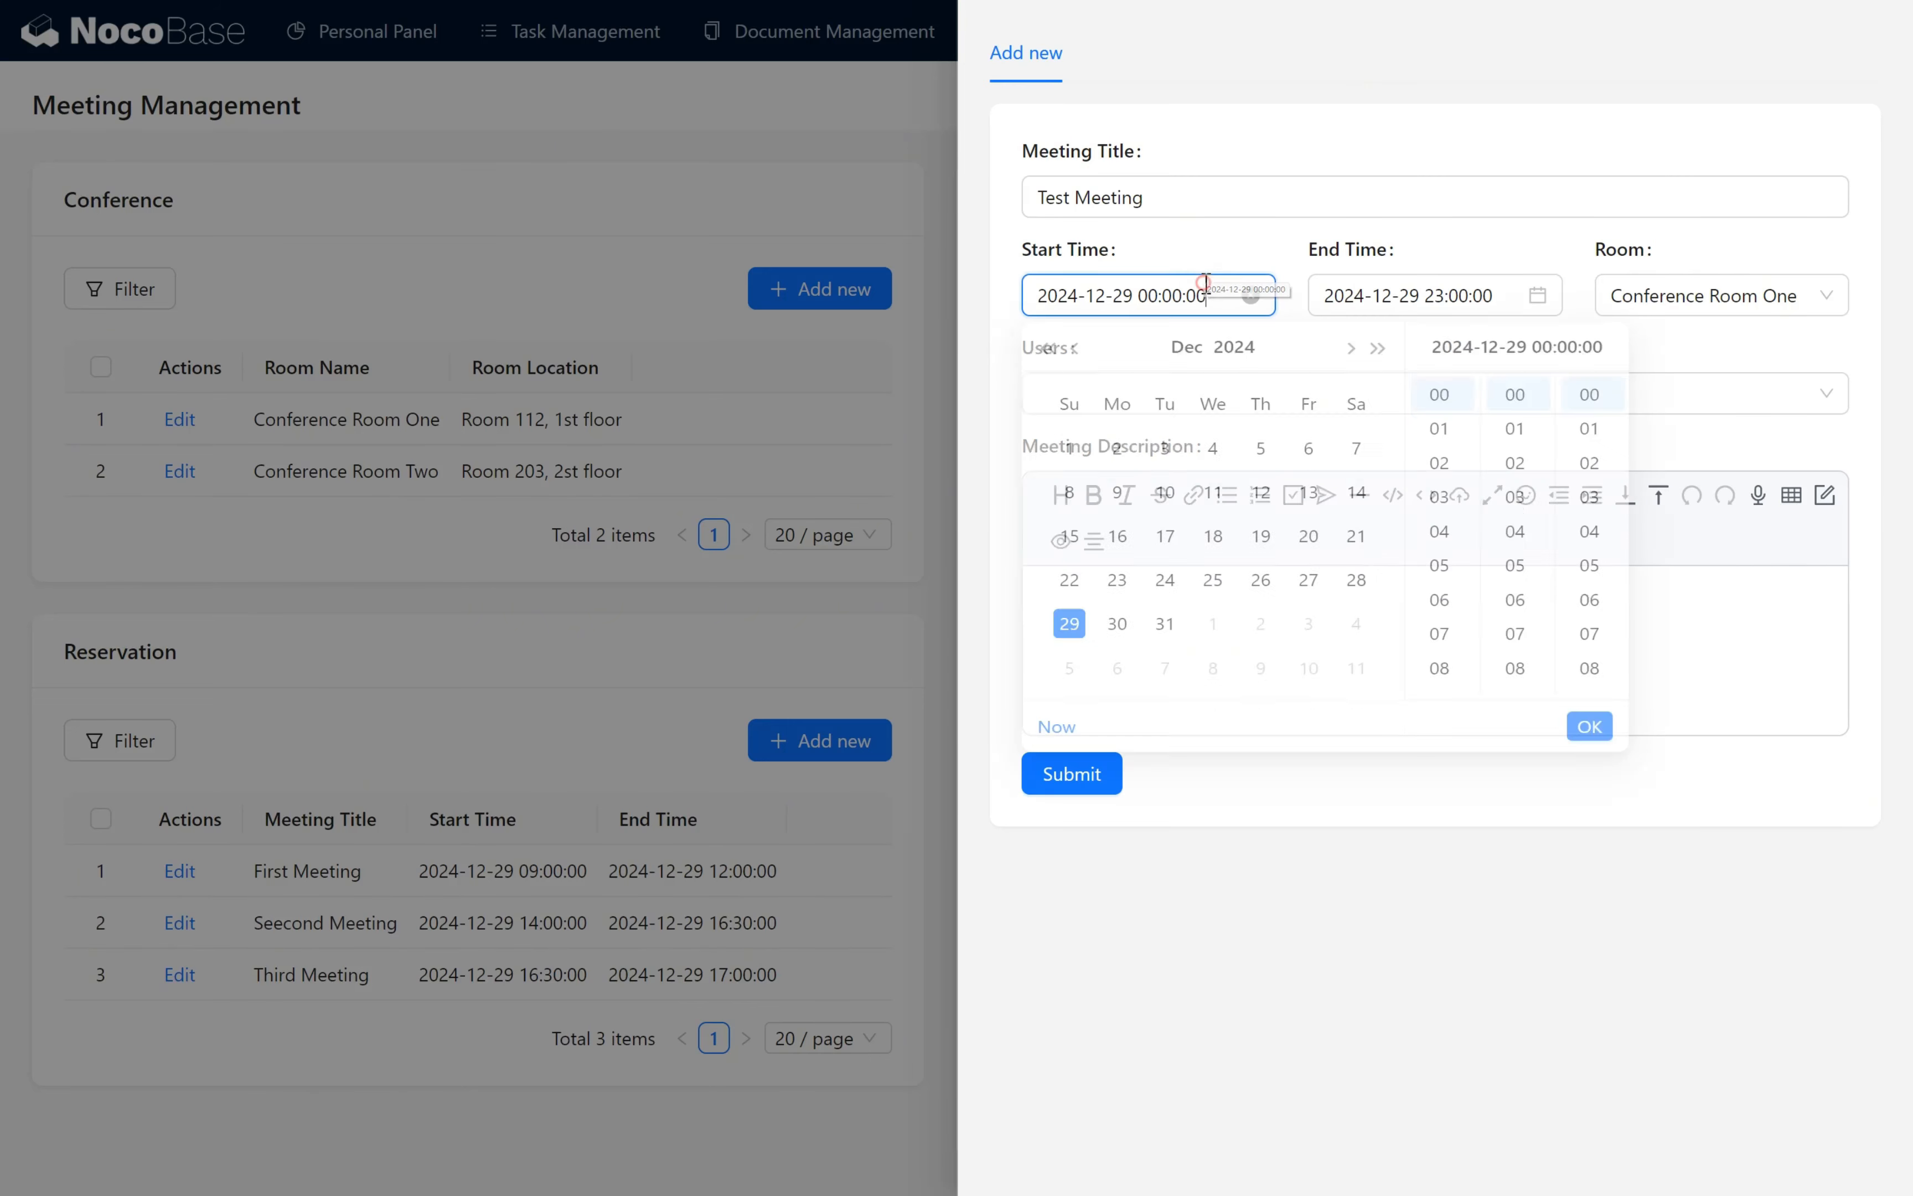
pyautogui.scroll(-2, 1452, 627)
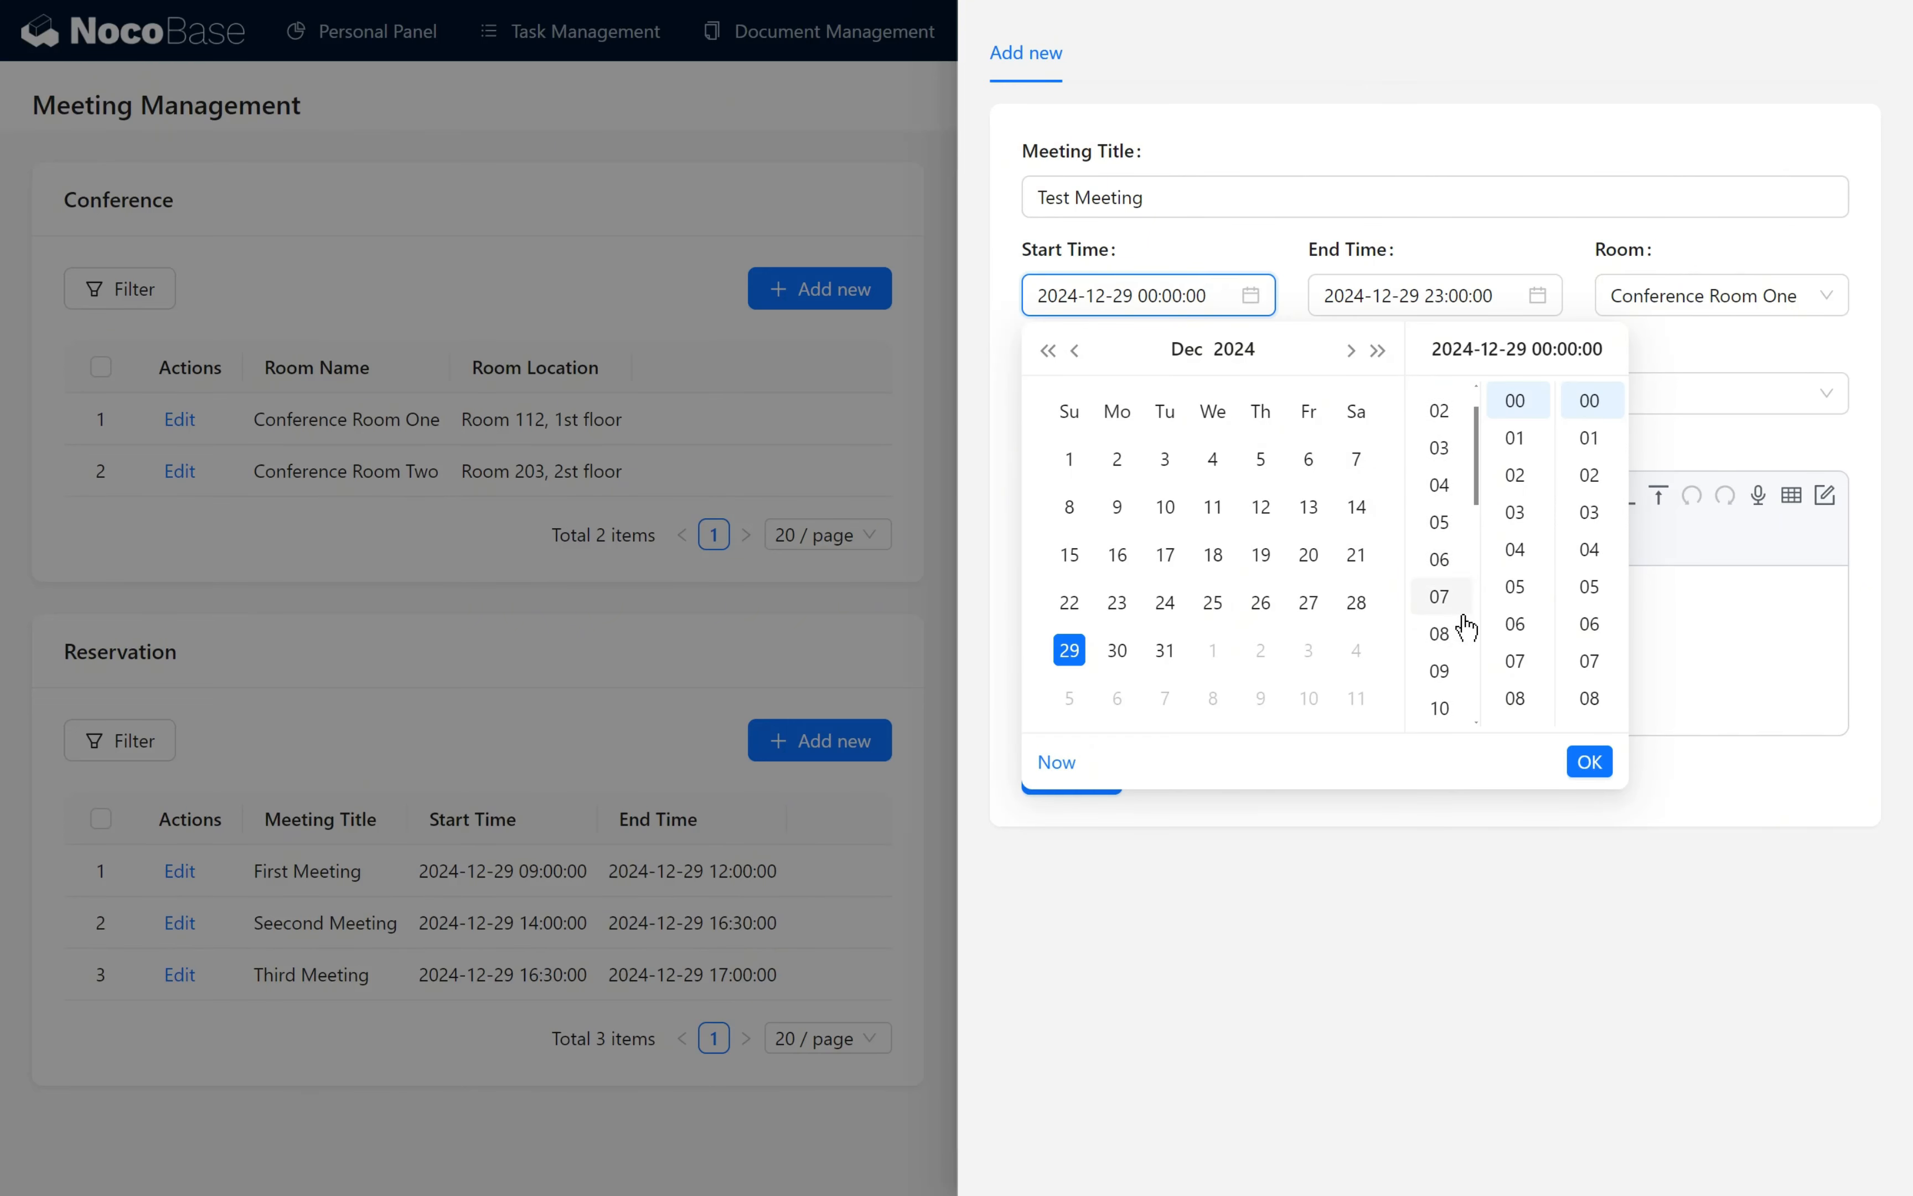
pyautogui.click(1452, 705)
pyautogui.click(1588, 761)
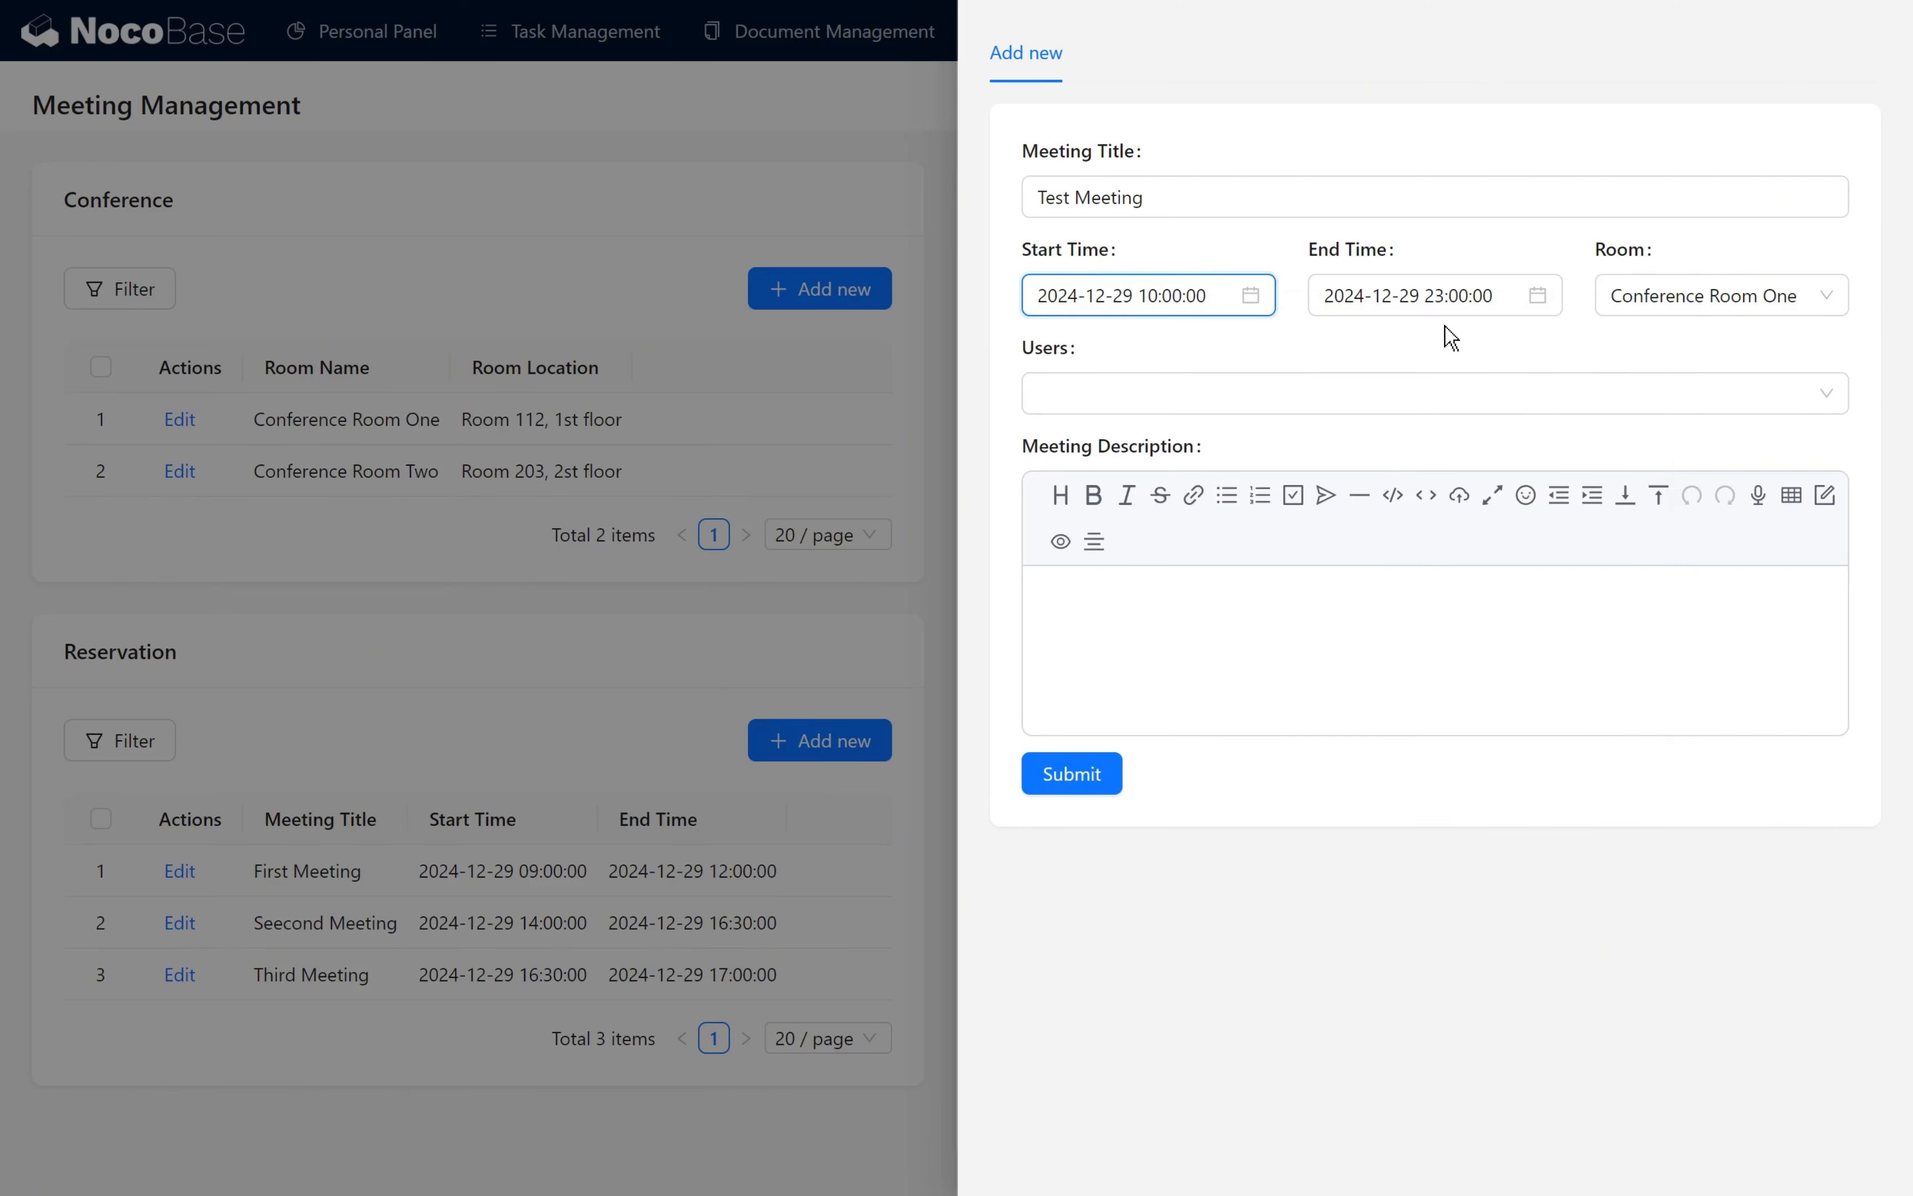
pyautogui.click(1441, 305)
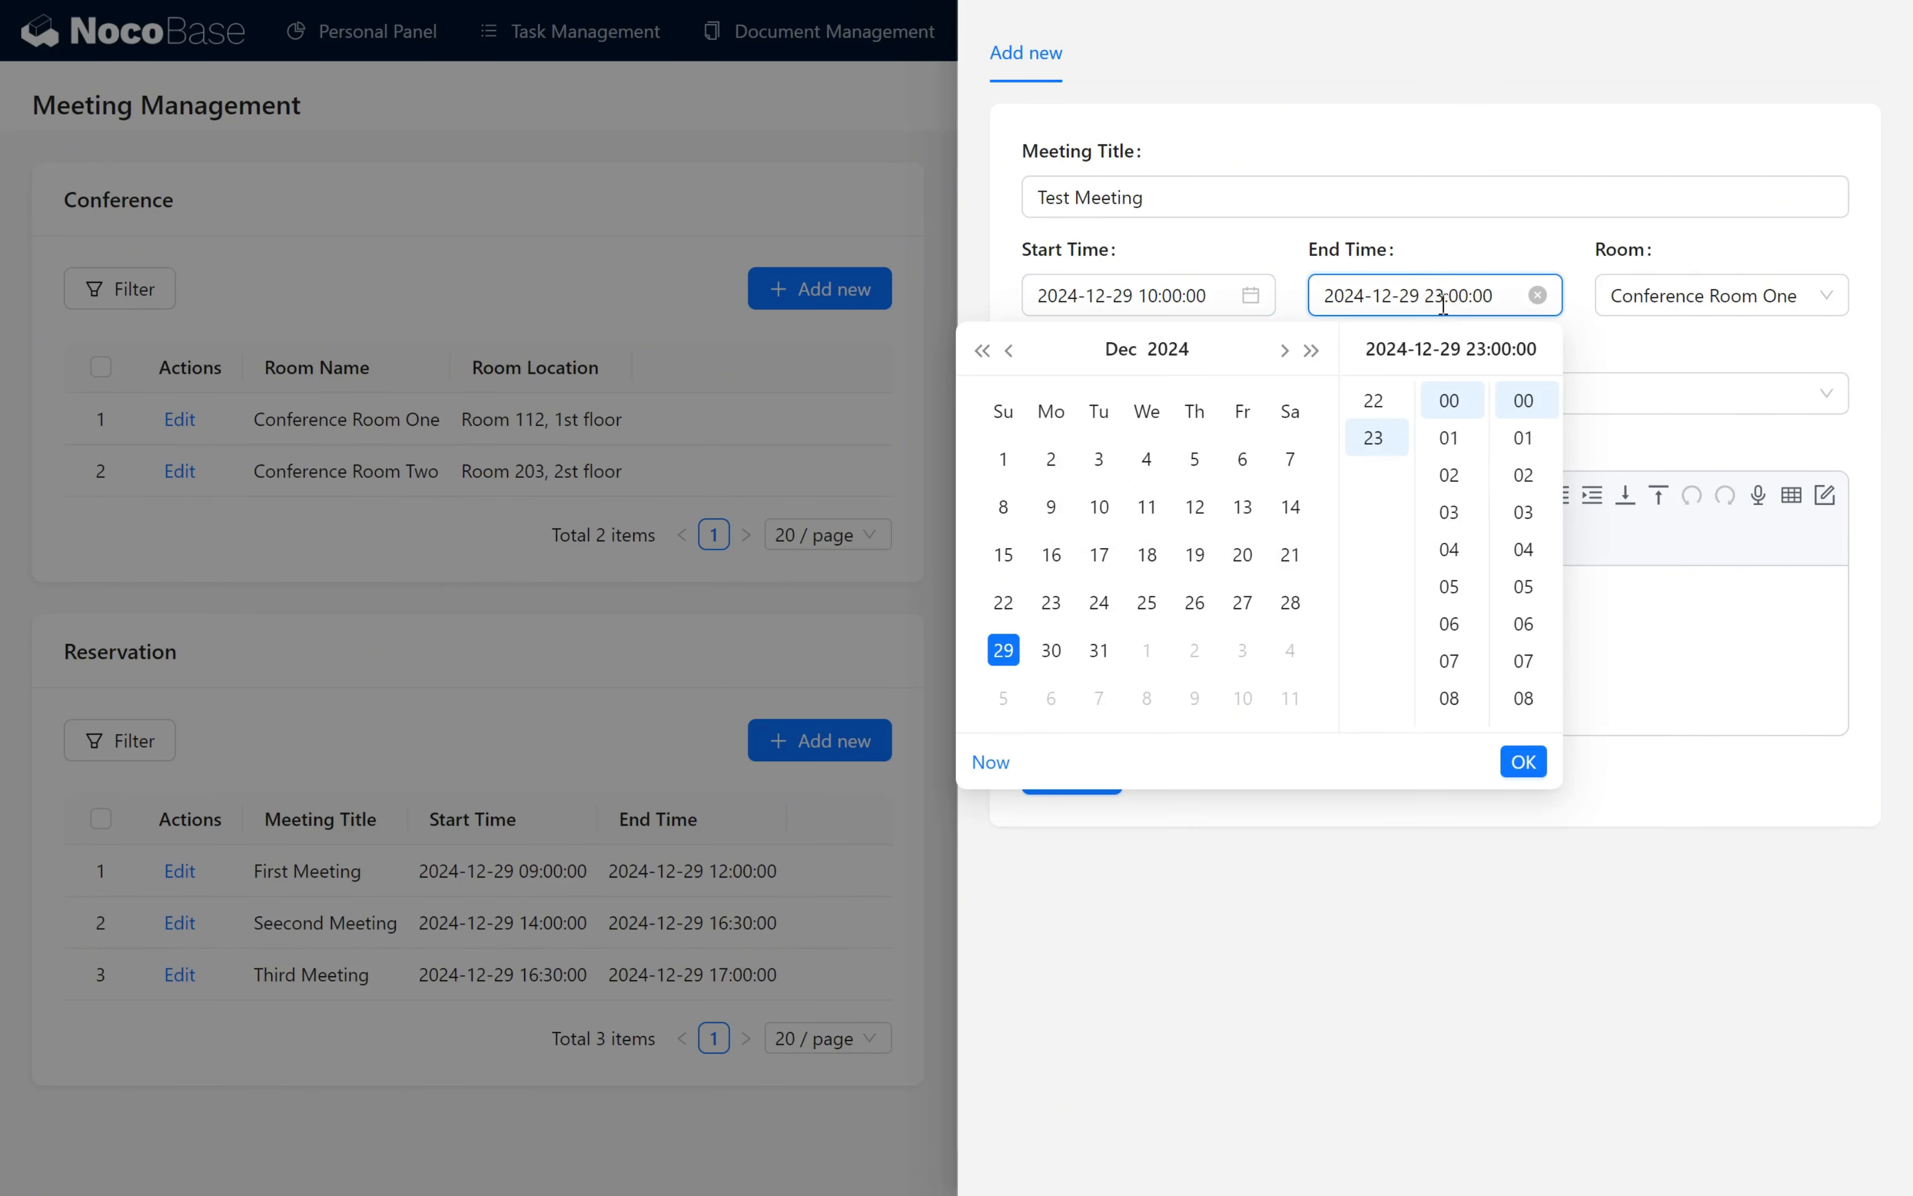
pyautogui.scroll(5, 1387, 431)
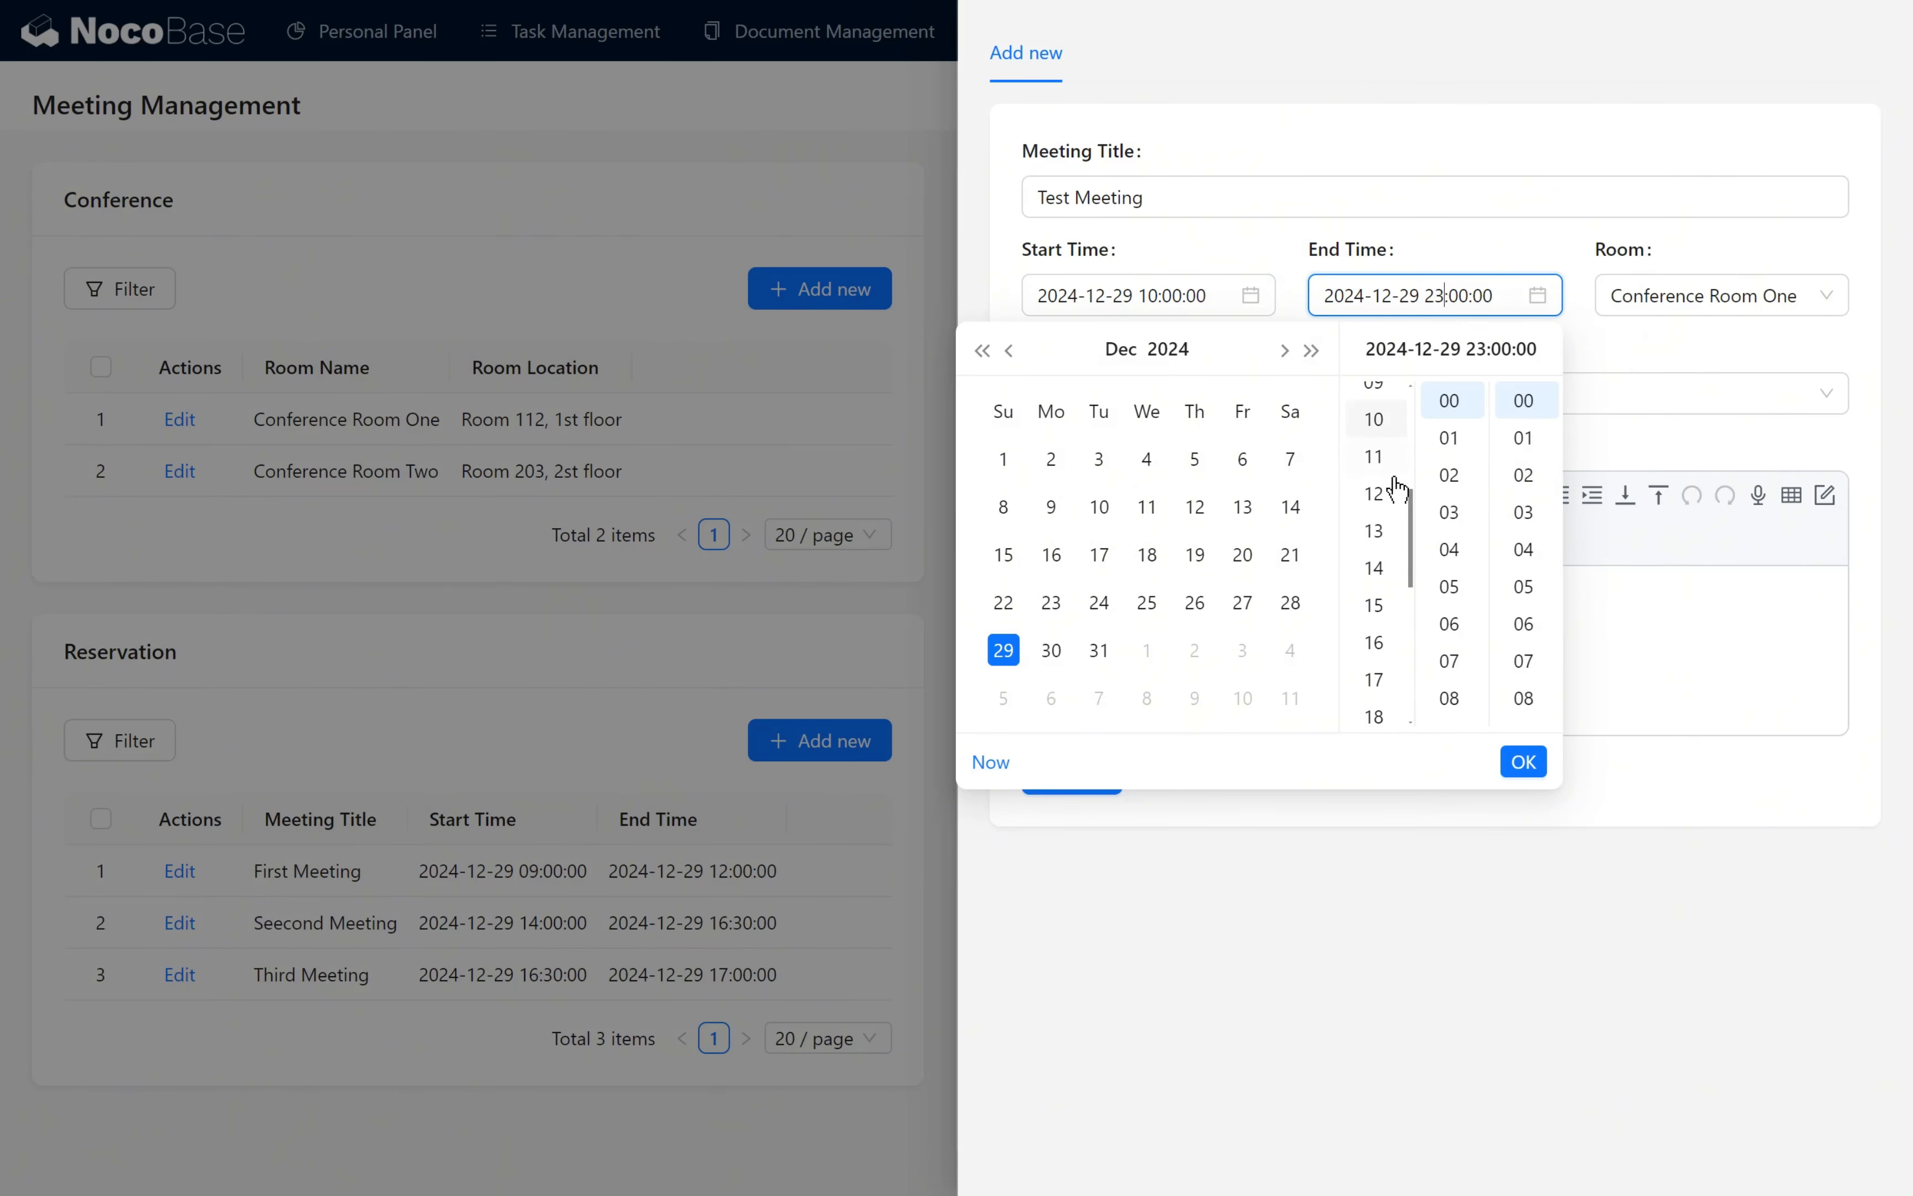
pyautogui.click(1389, 498)
pyautogui.click(1524, 762)
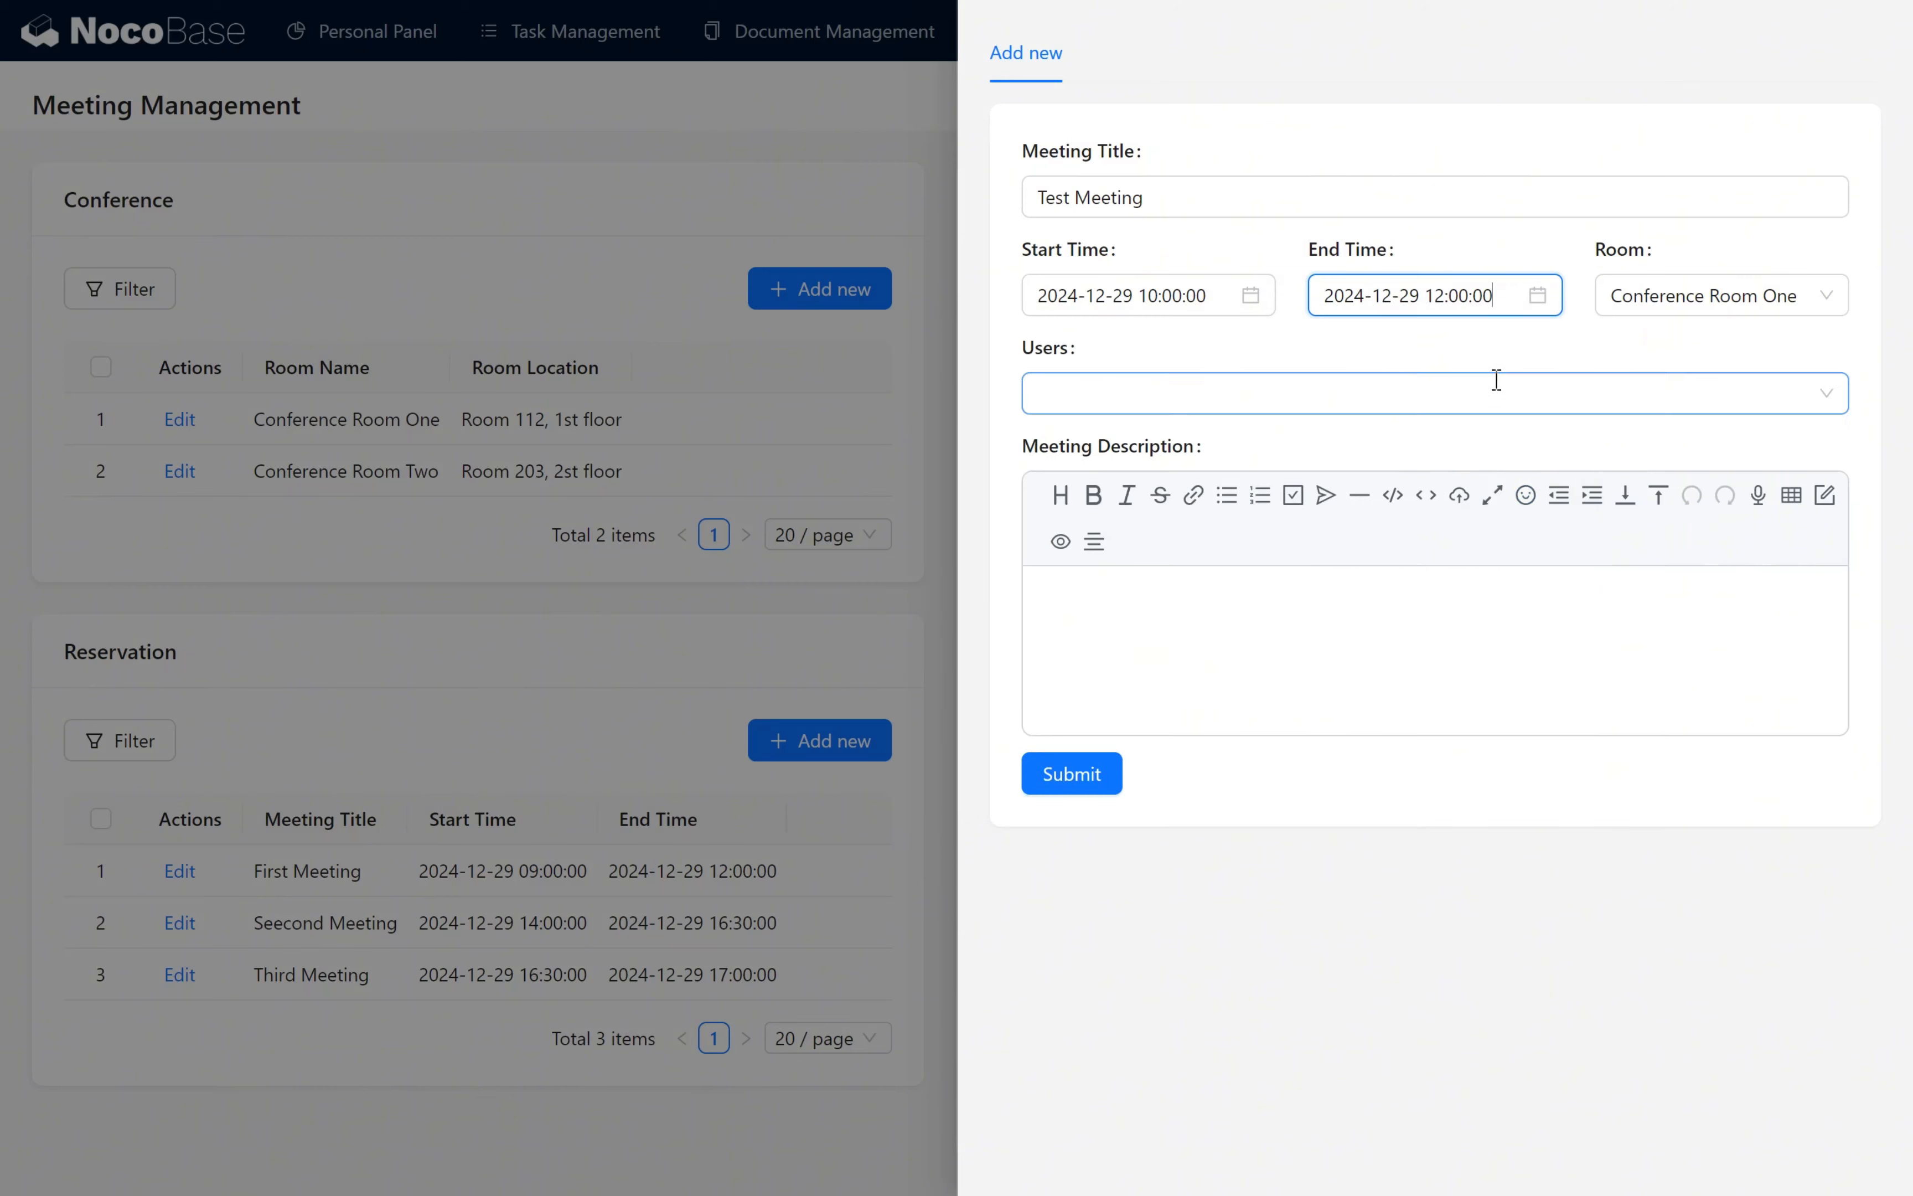
pyautogui.click(1485, 350)
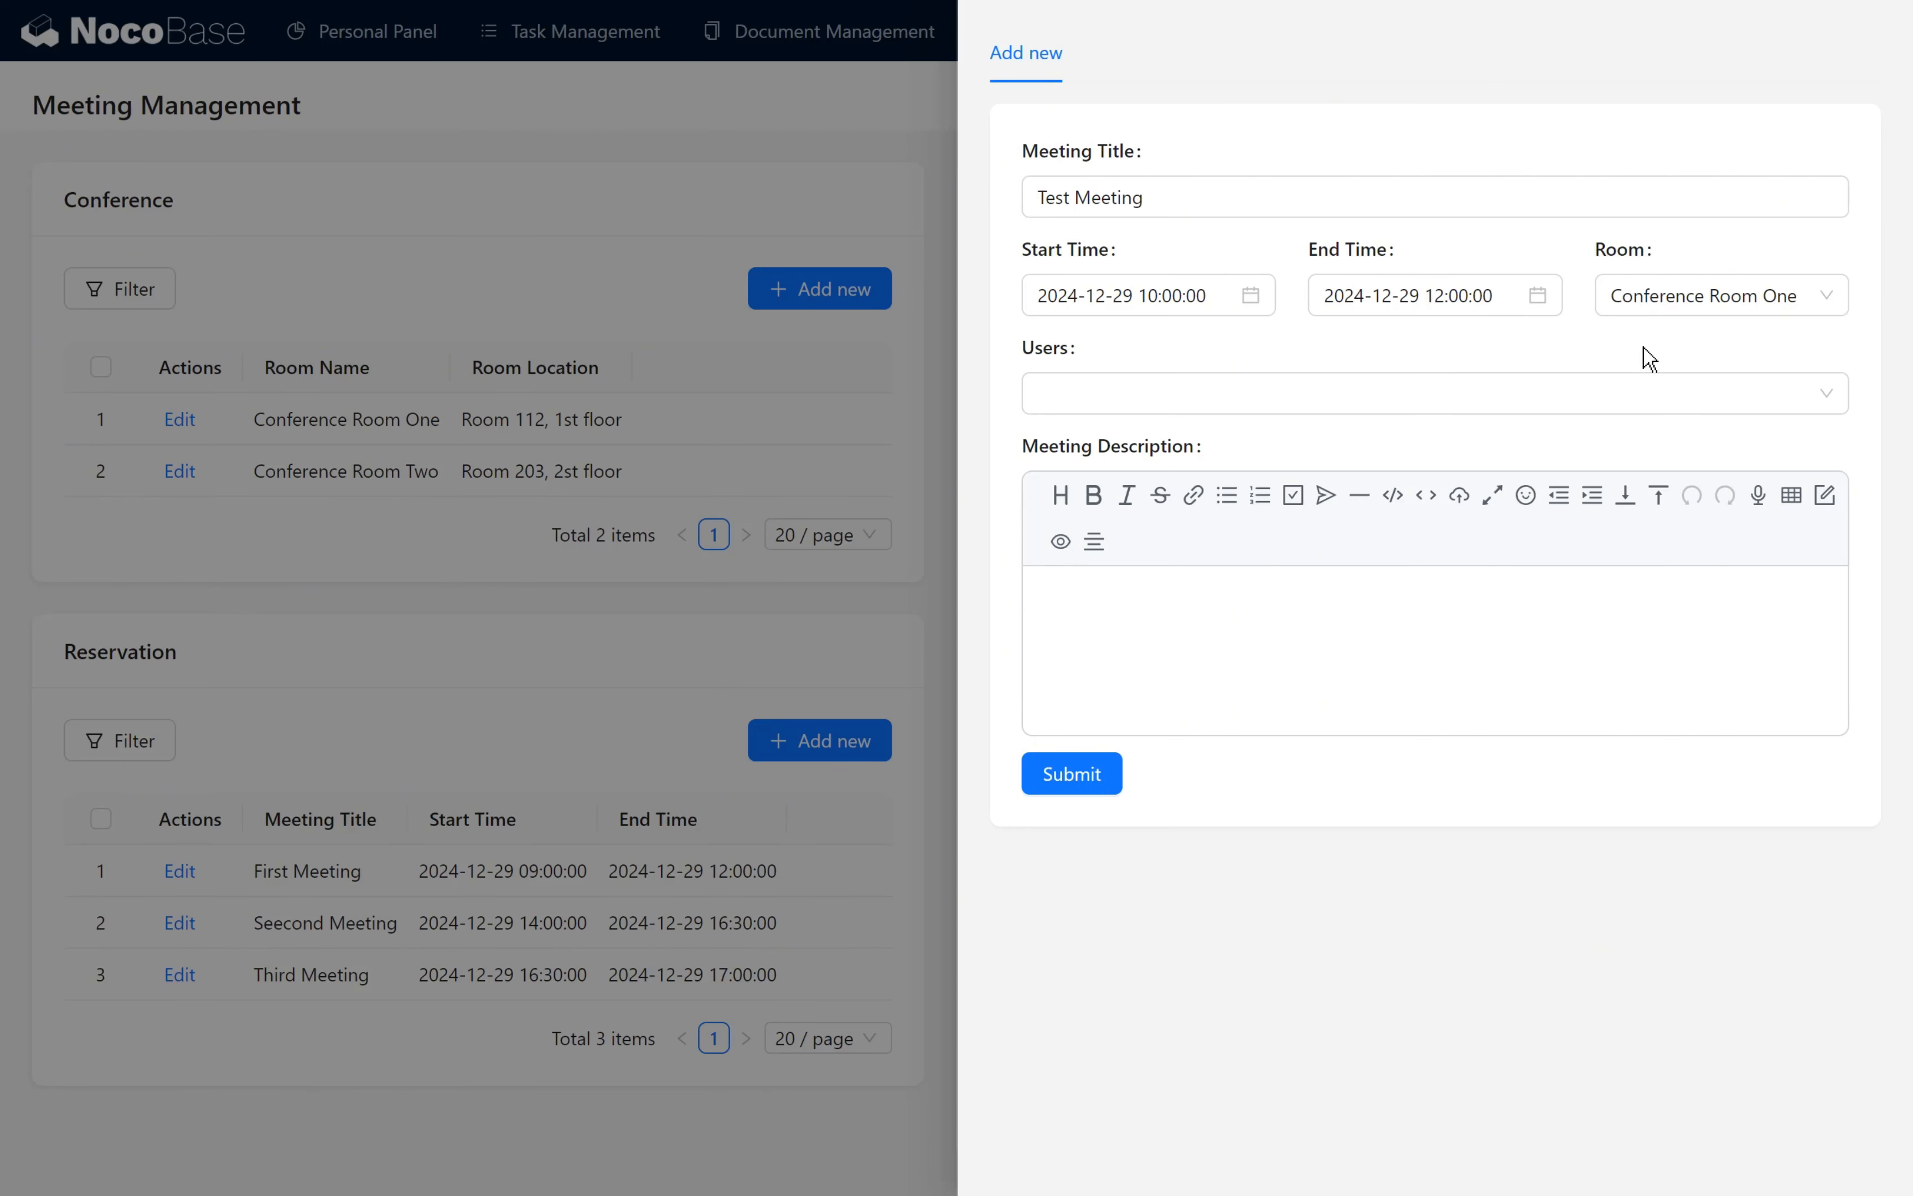
# - Submit the Test Meeting reservation with the revised times, highlight the room suggestion in the response, and dismiss the notification
pyautogui.click(1116, 783)
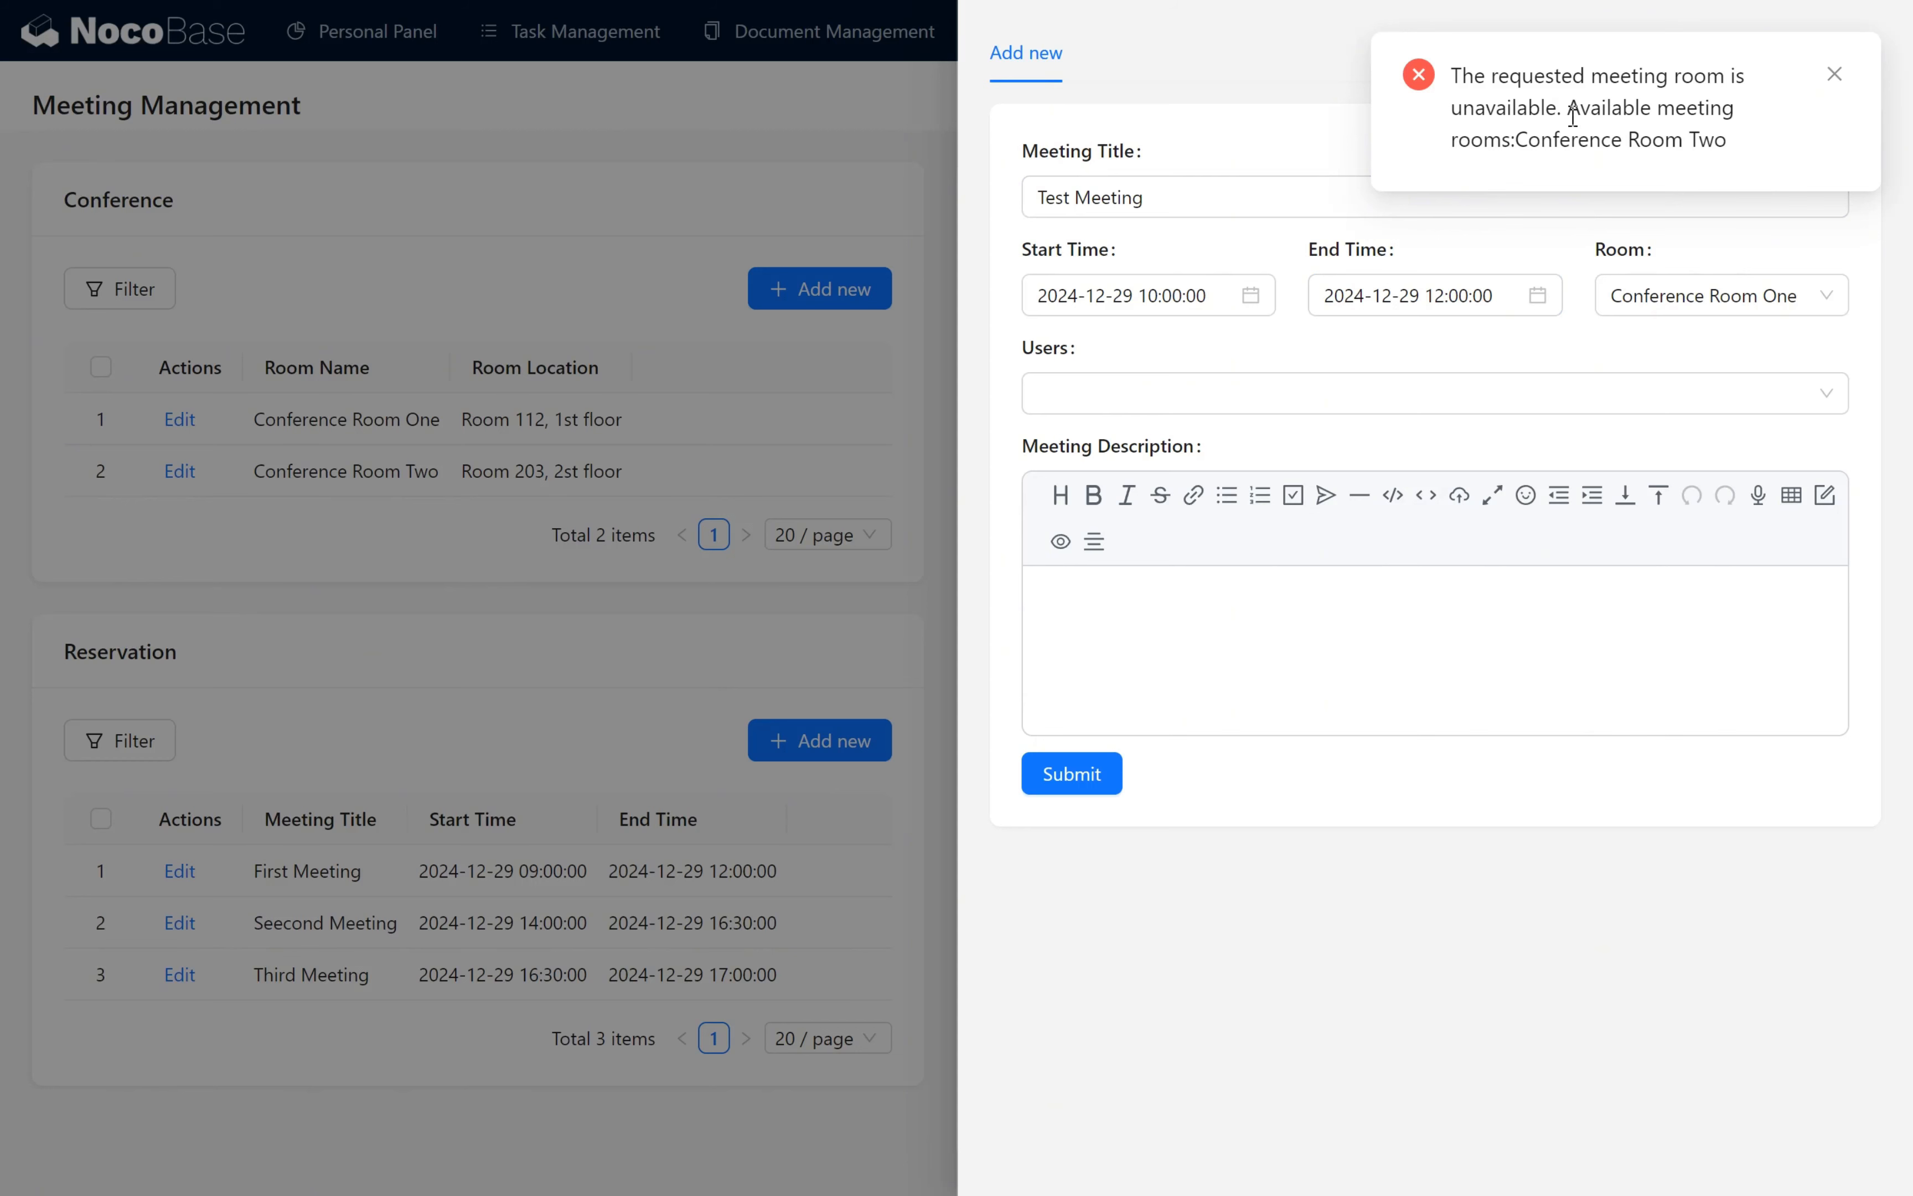
pyautogui.moveTo(1574, 109); pyautogui.dragTo(1732, 133)
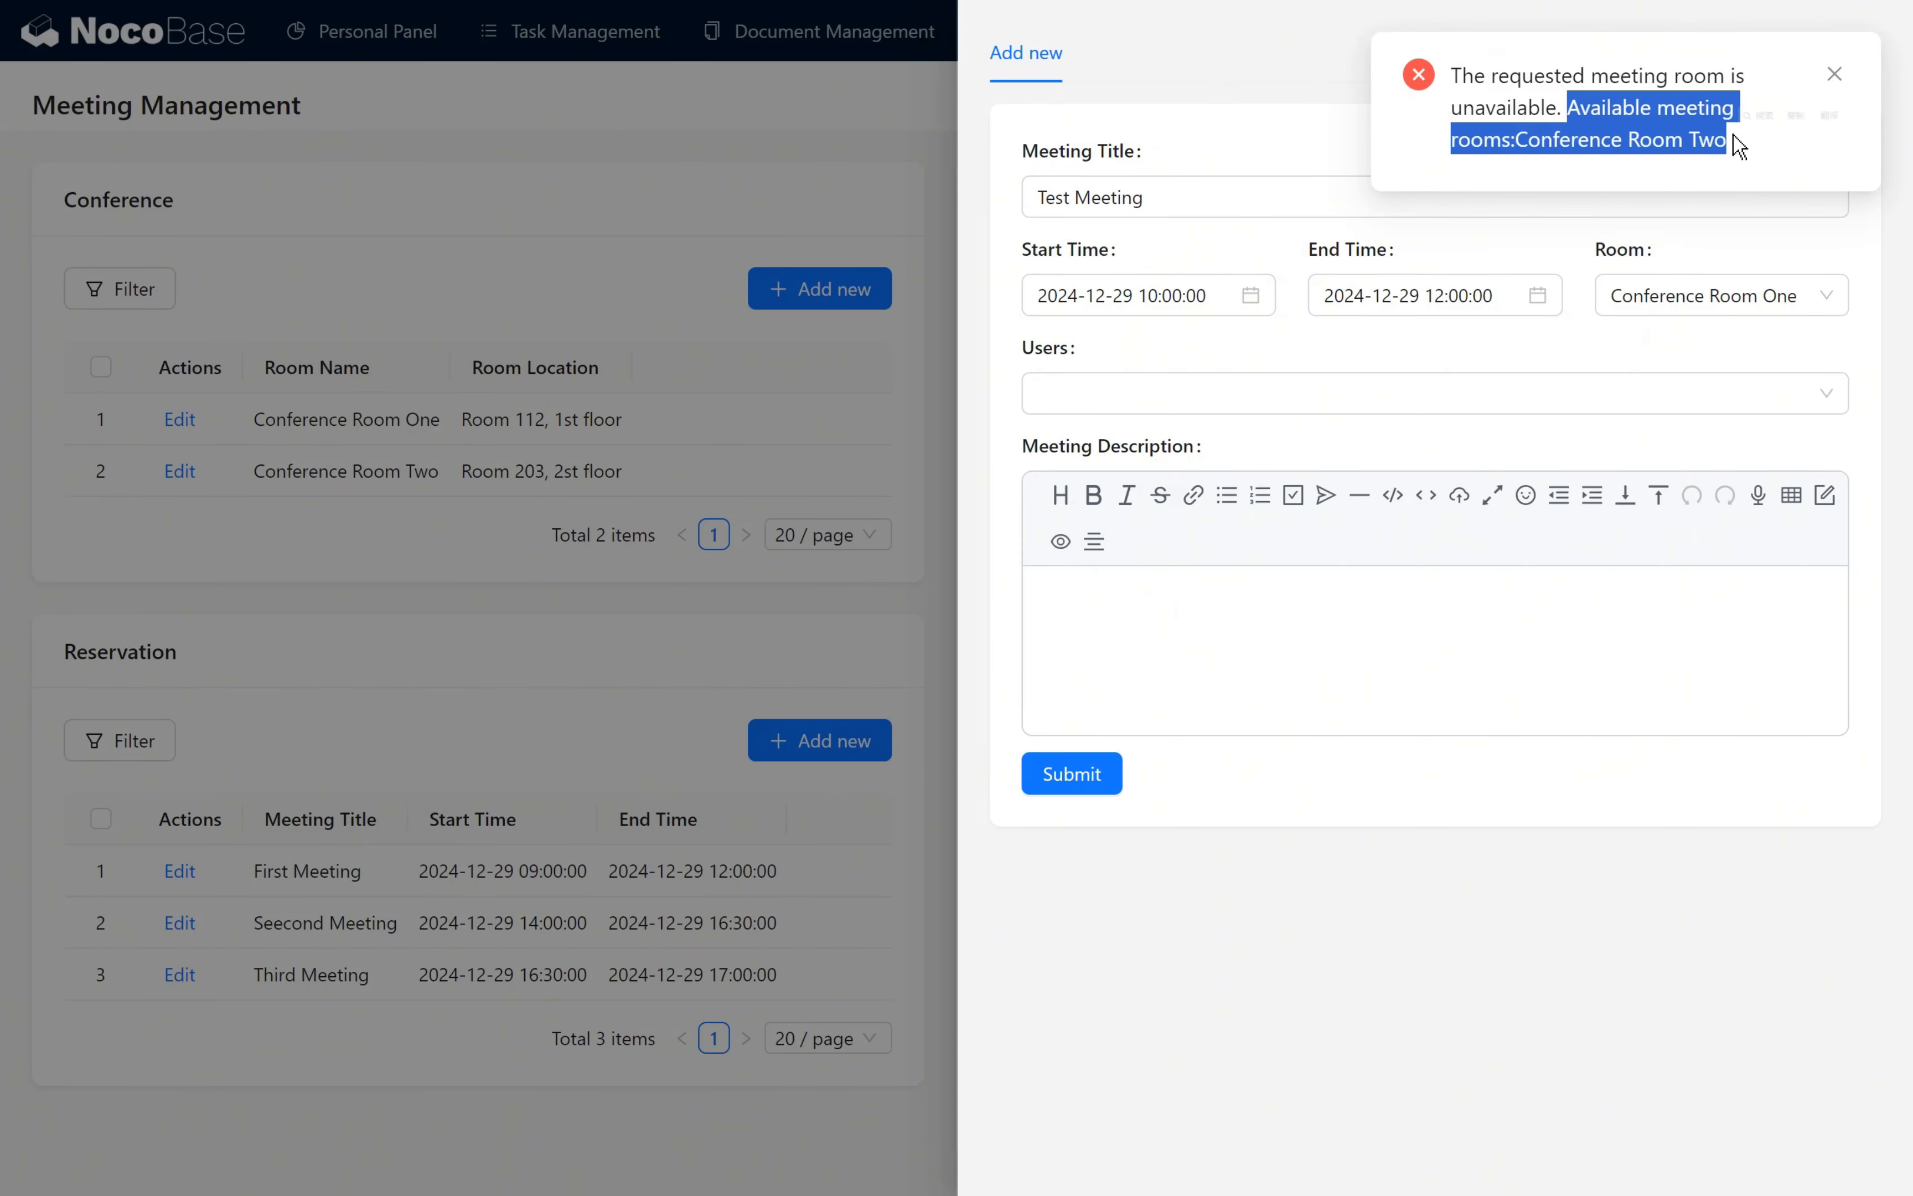
pyautogui.click(1745, 151)
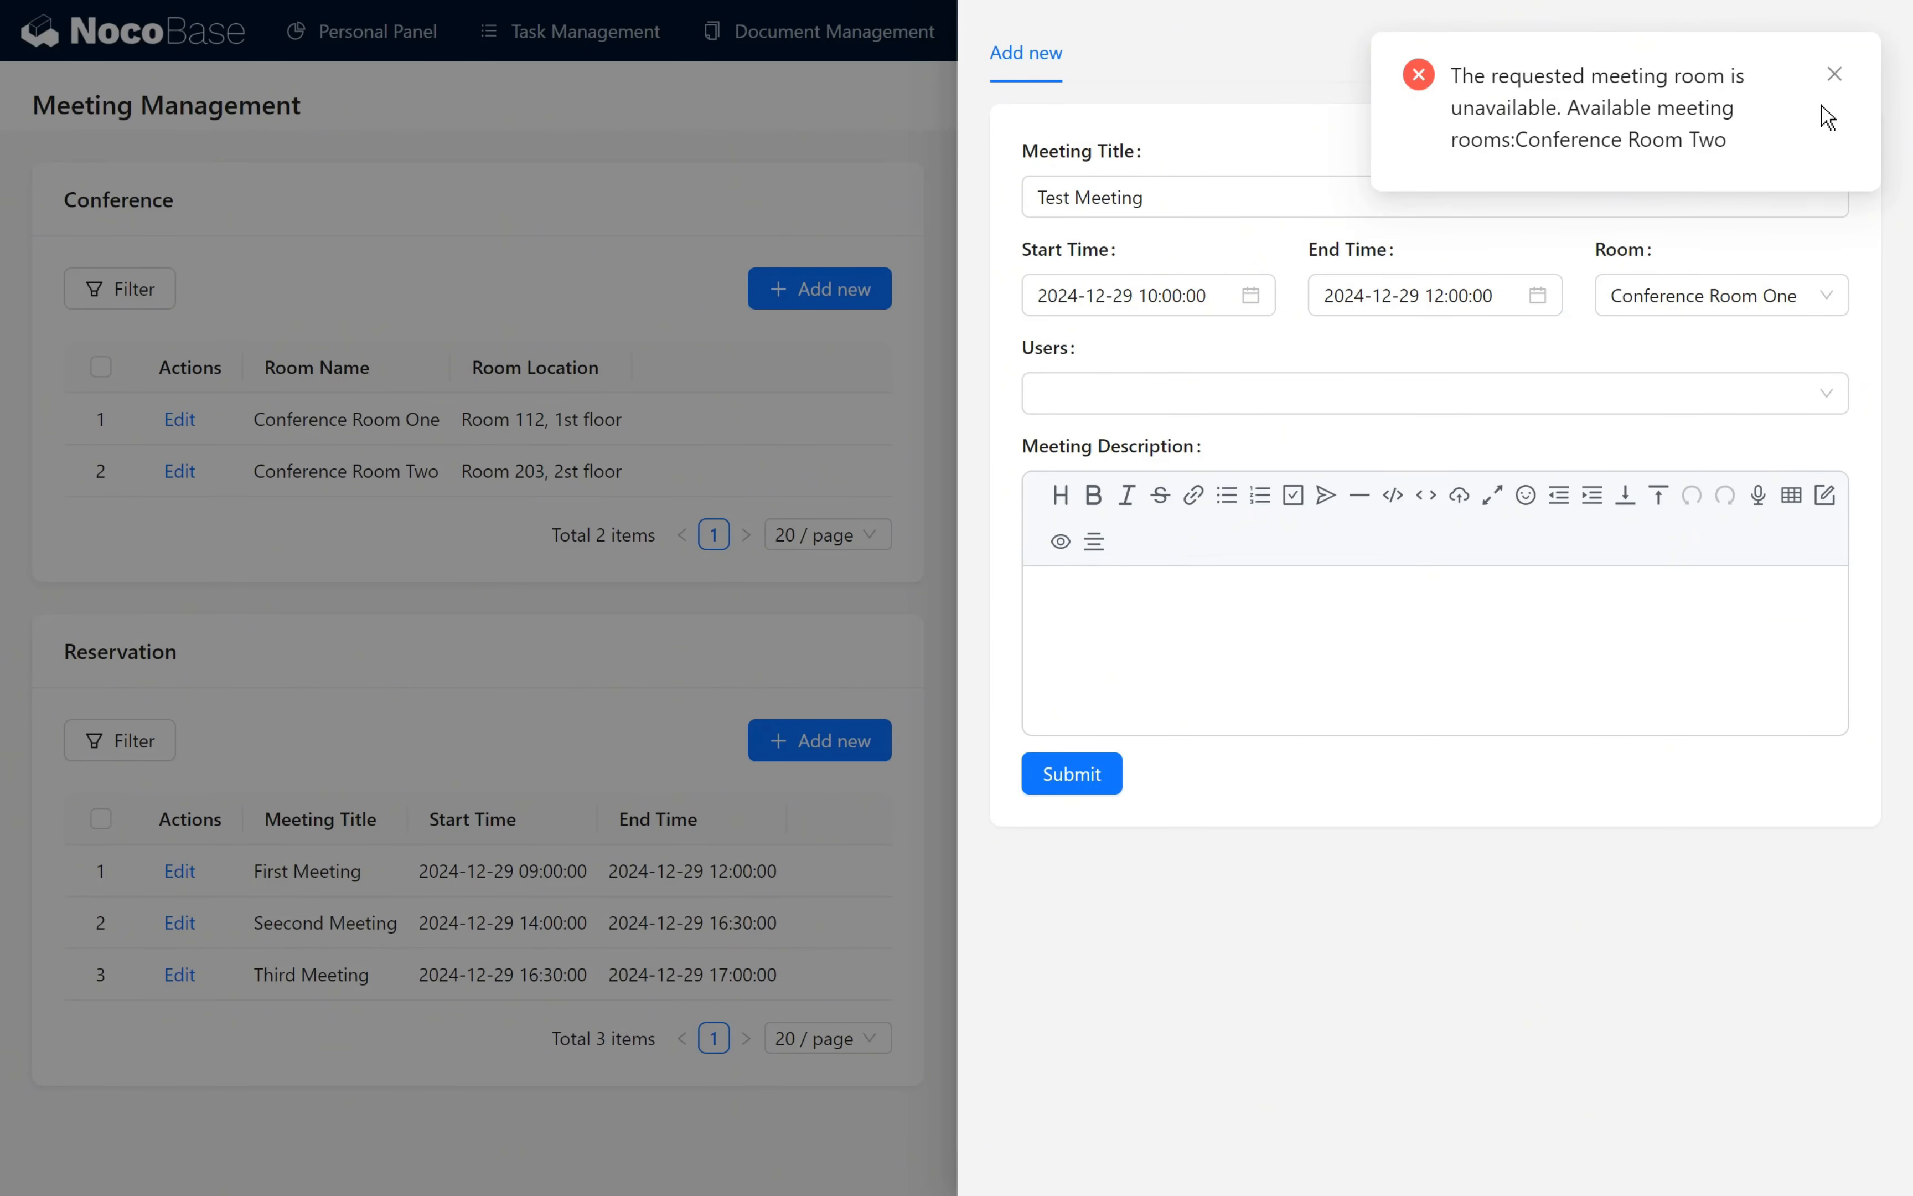
pyautogui.click(1839, 77)
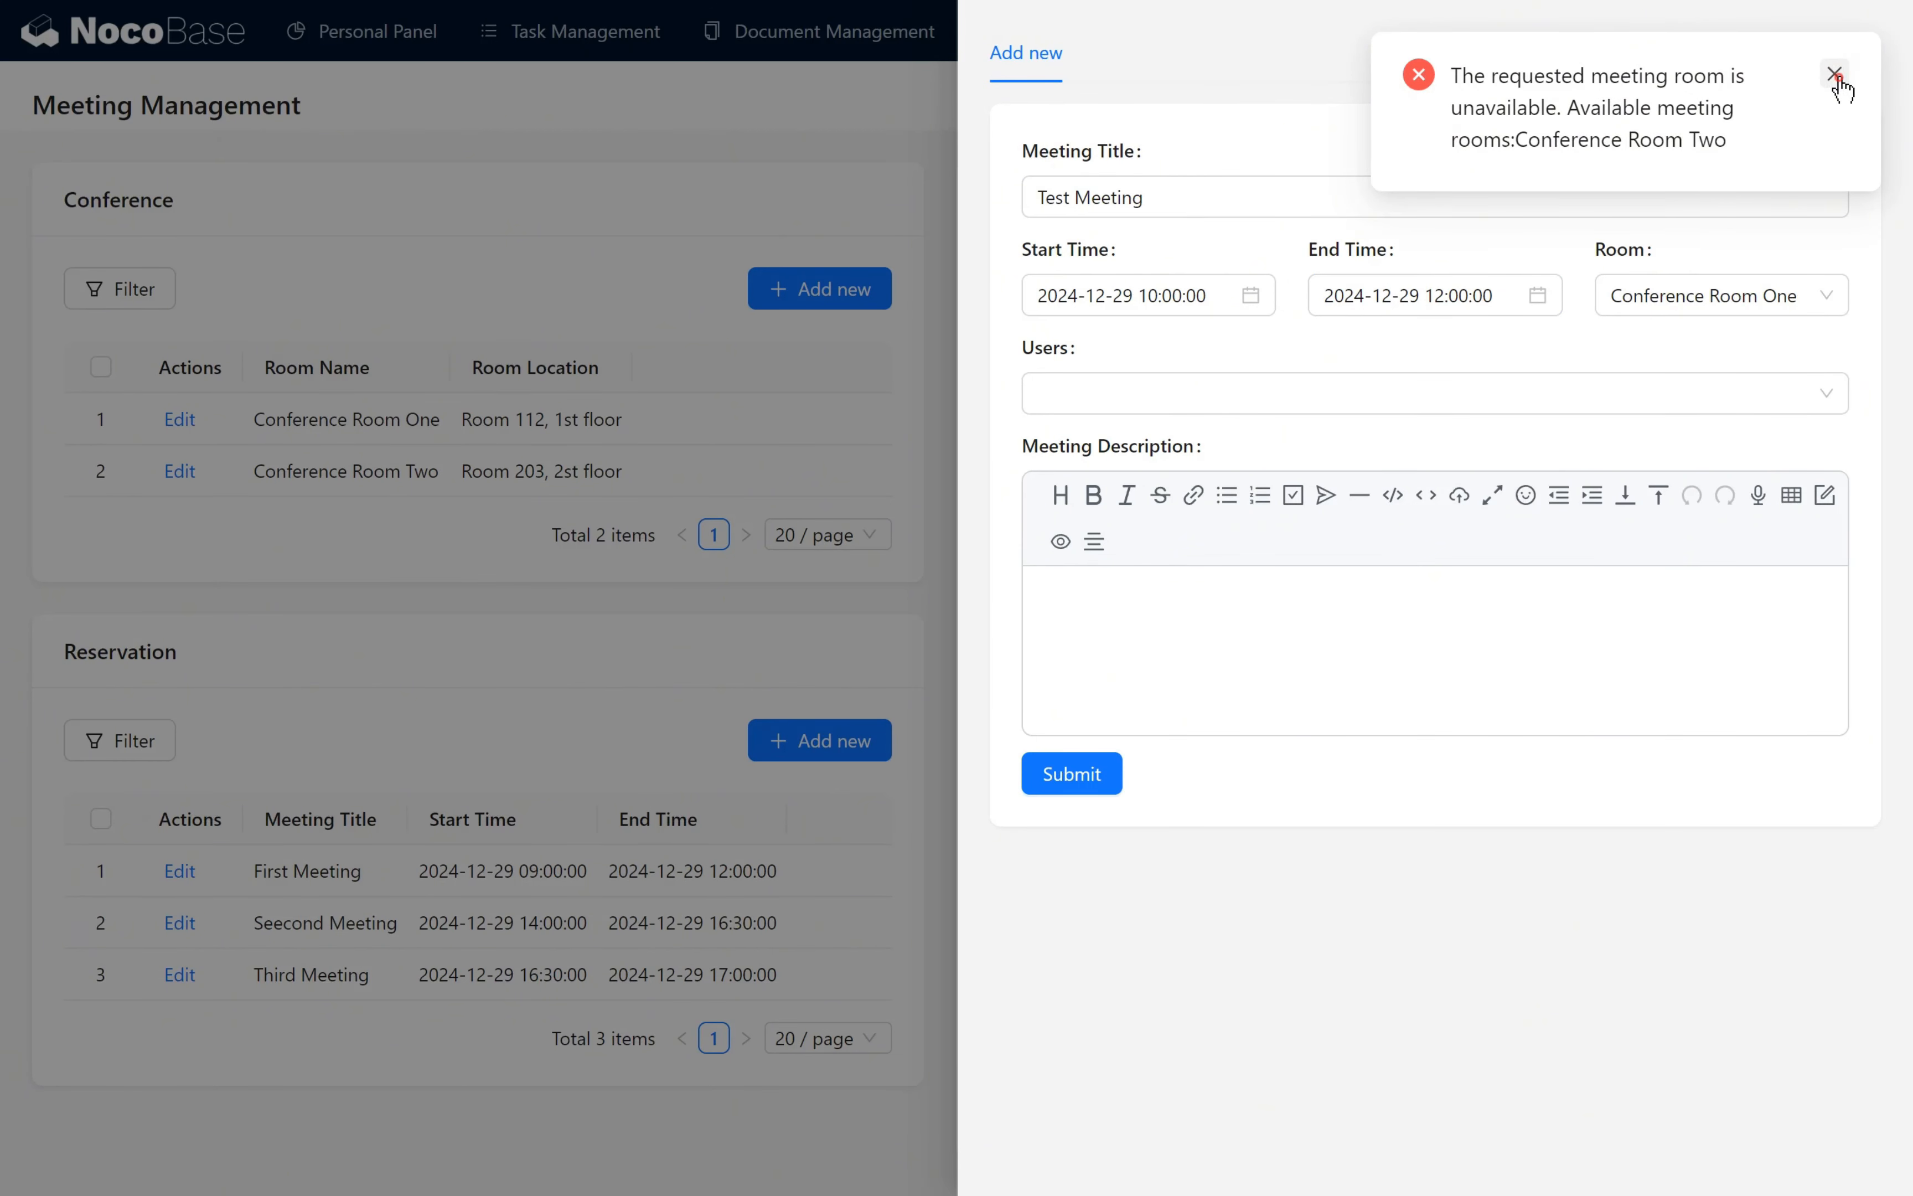
# - Change the Test Meeting's room to Conference Room Two and submit the reservation
pyautogui.click(1743, 302)
pyautogui.click(1723, 395)
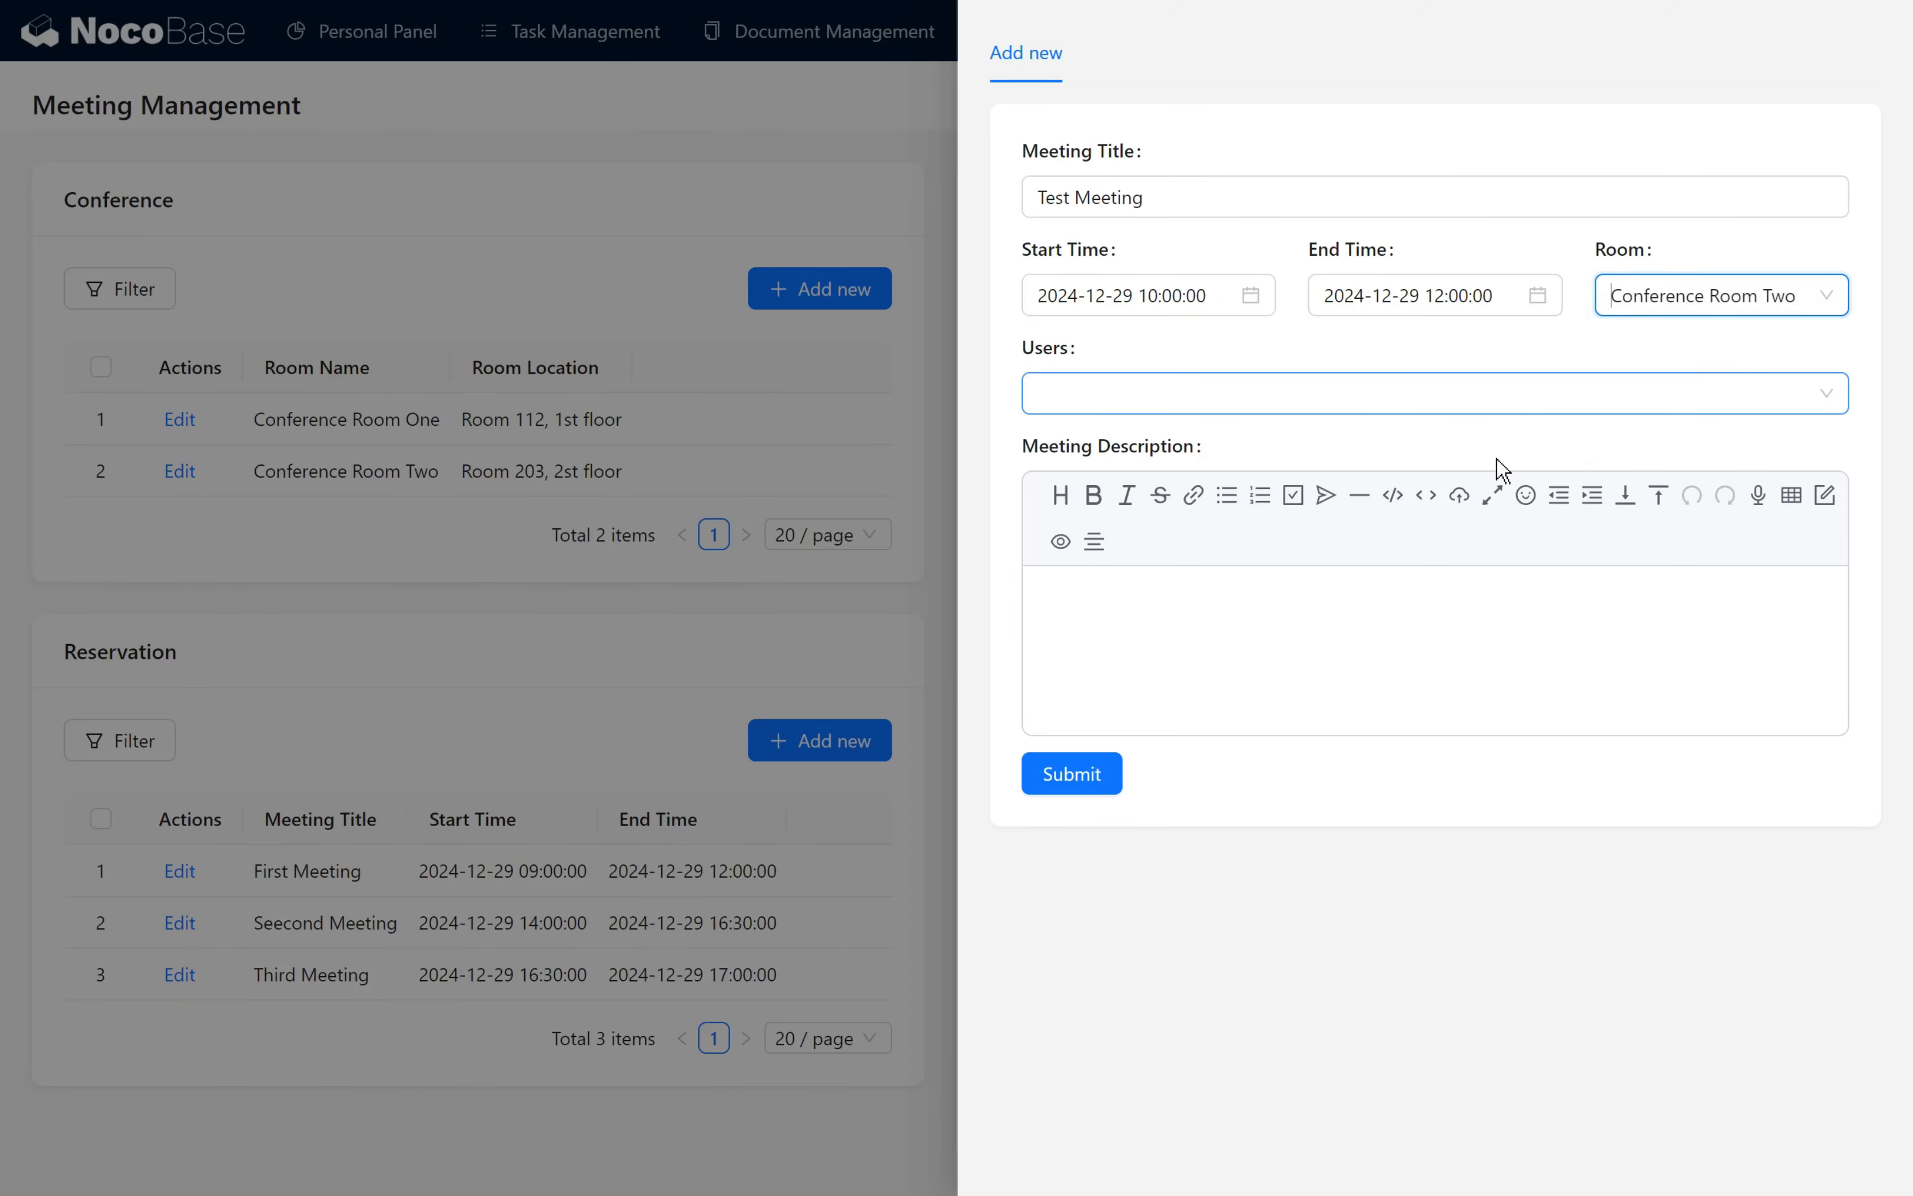
pyautogui.click(1084, 787)
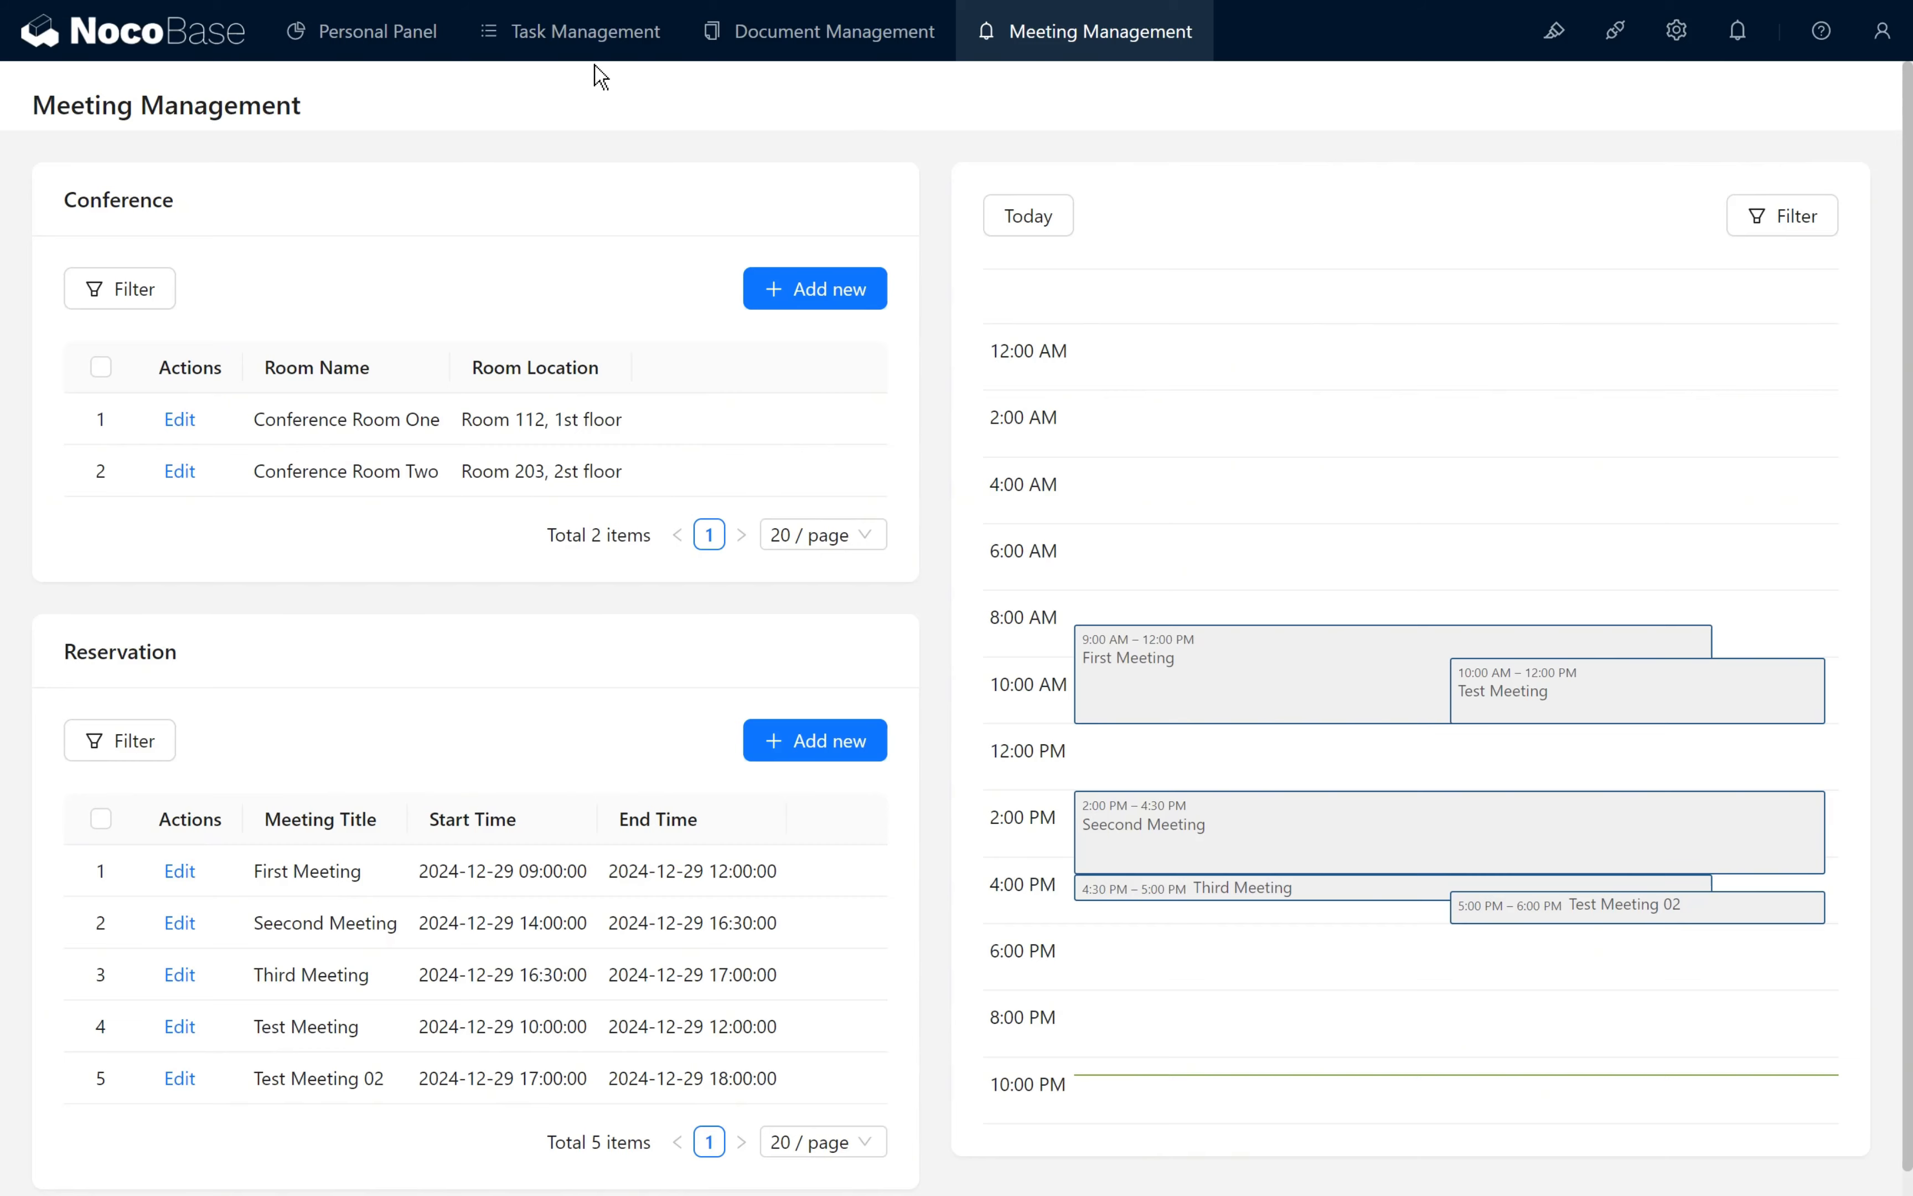
# - Enable UI editing, open the Personal Panel page, and move the Important Bulletin block into its own row above the charts
pyautogui.click(1554, 30)
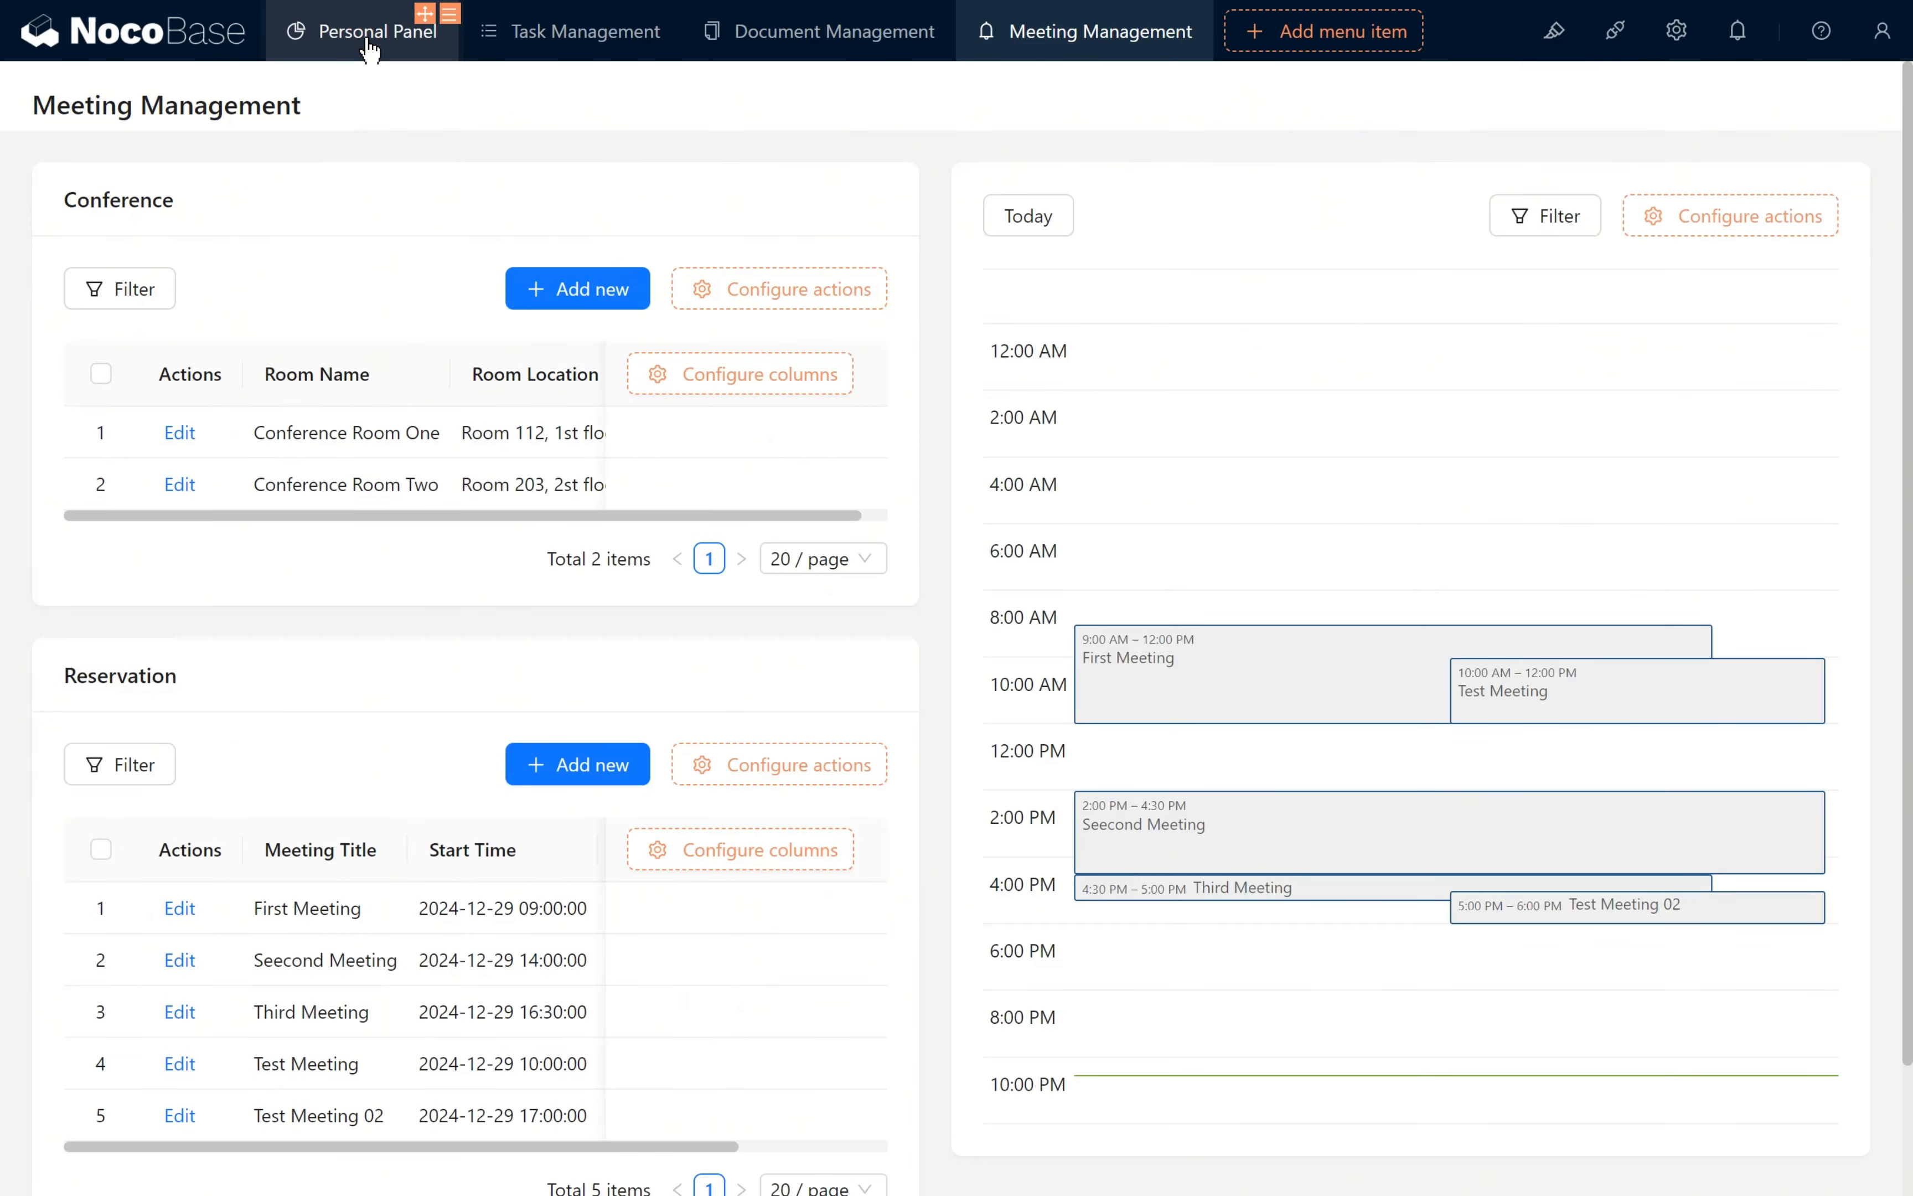
pyautogui.click(370, 31)
pyautogui.scroll(-2, 945, 363)
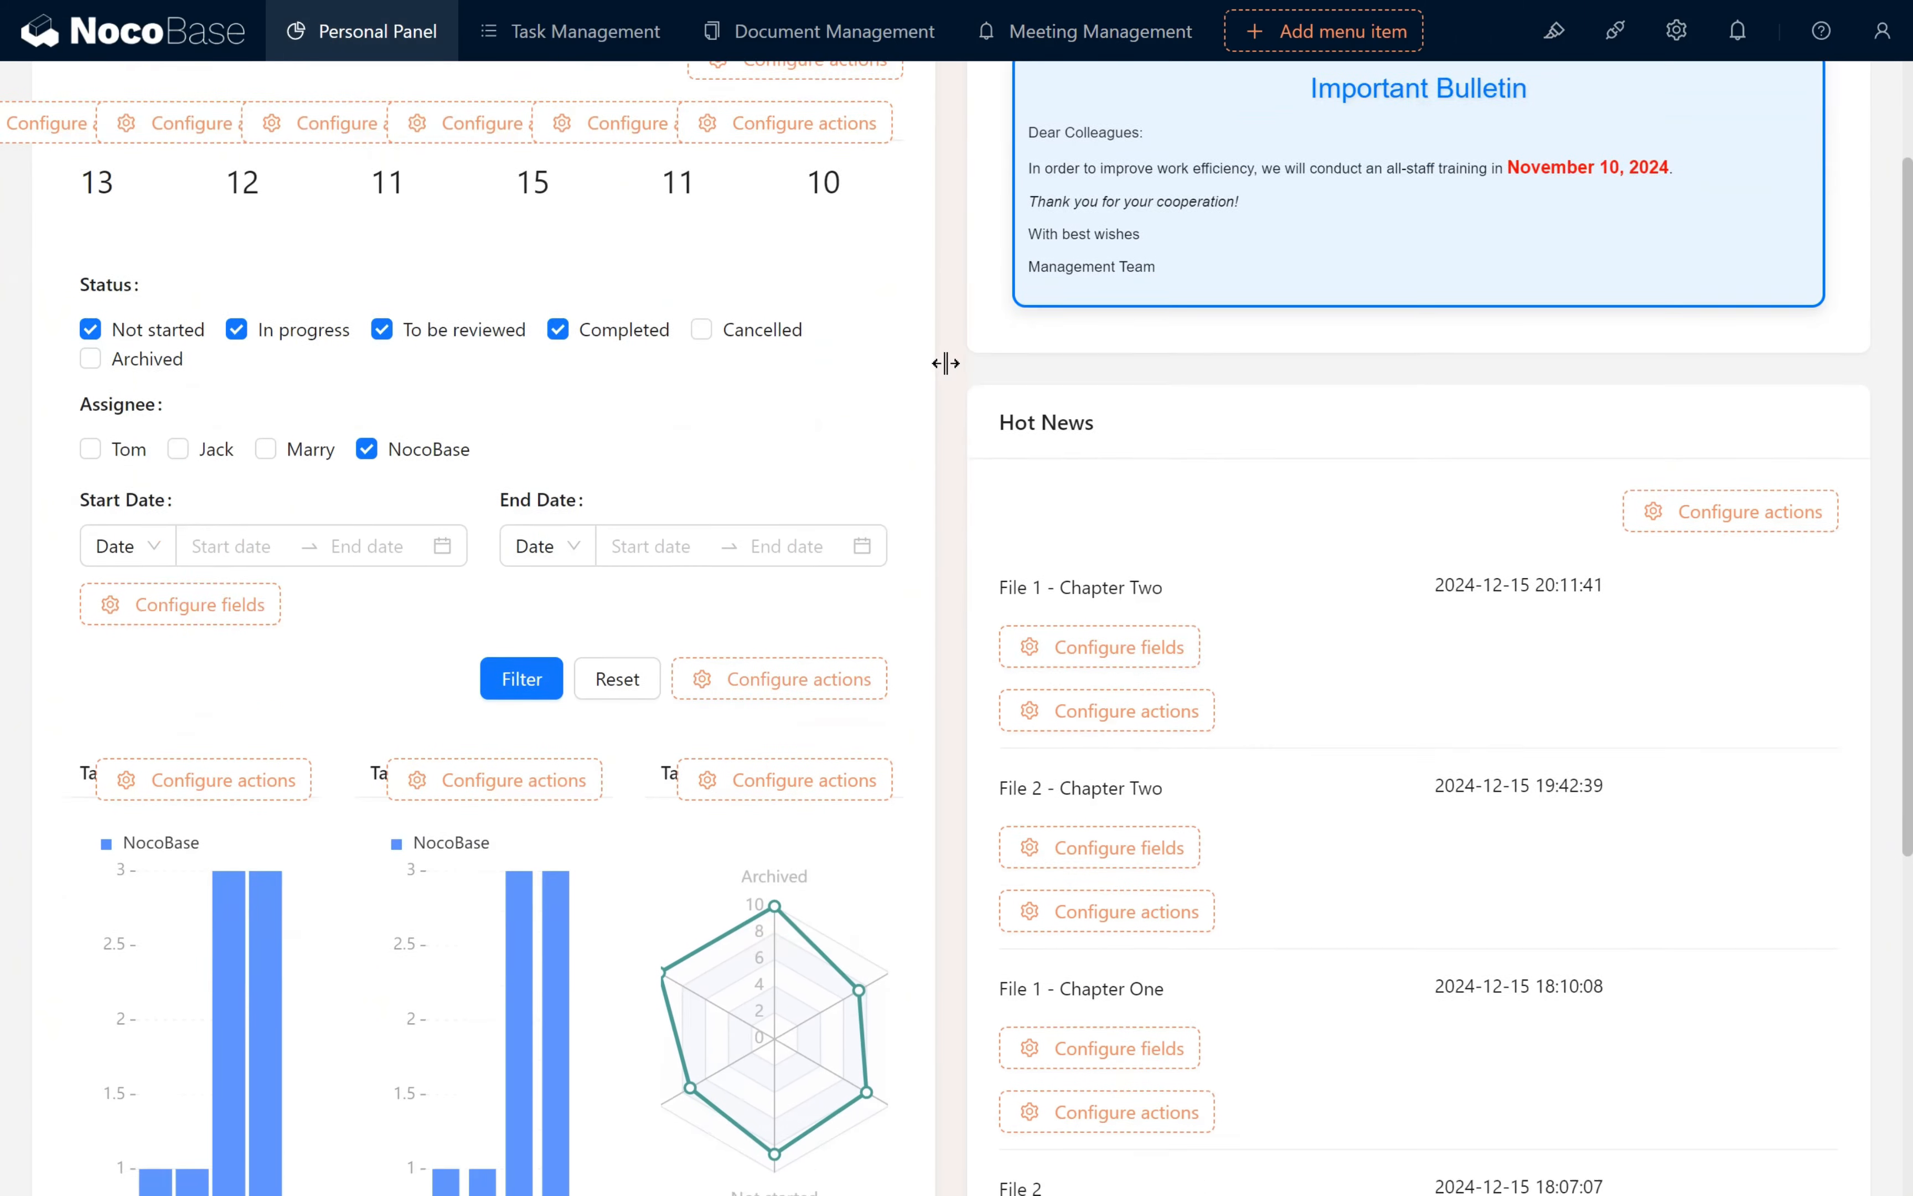
pyautogui.scroll(-1, 945, 363)
pyautogui.scroll(3, 953, 340)
pyautogui.moveTo(1798, 178)
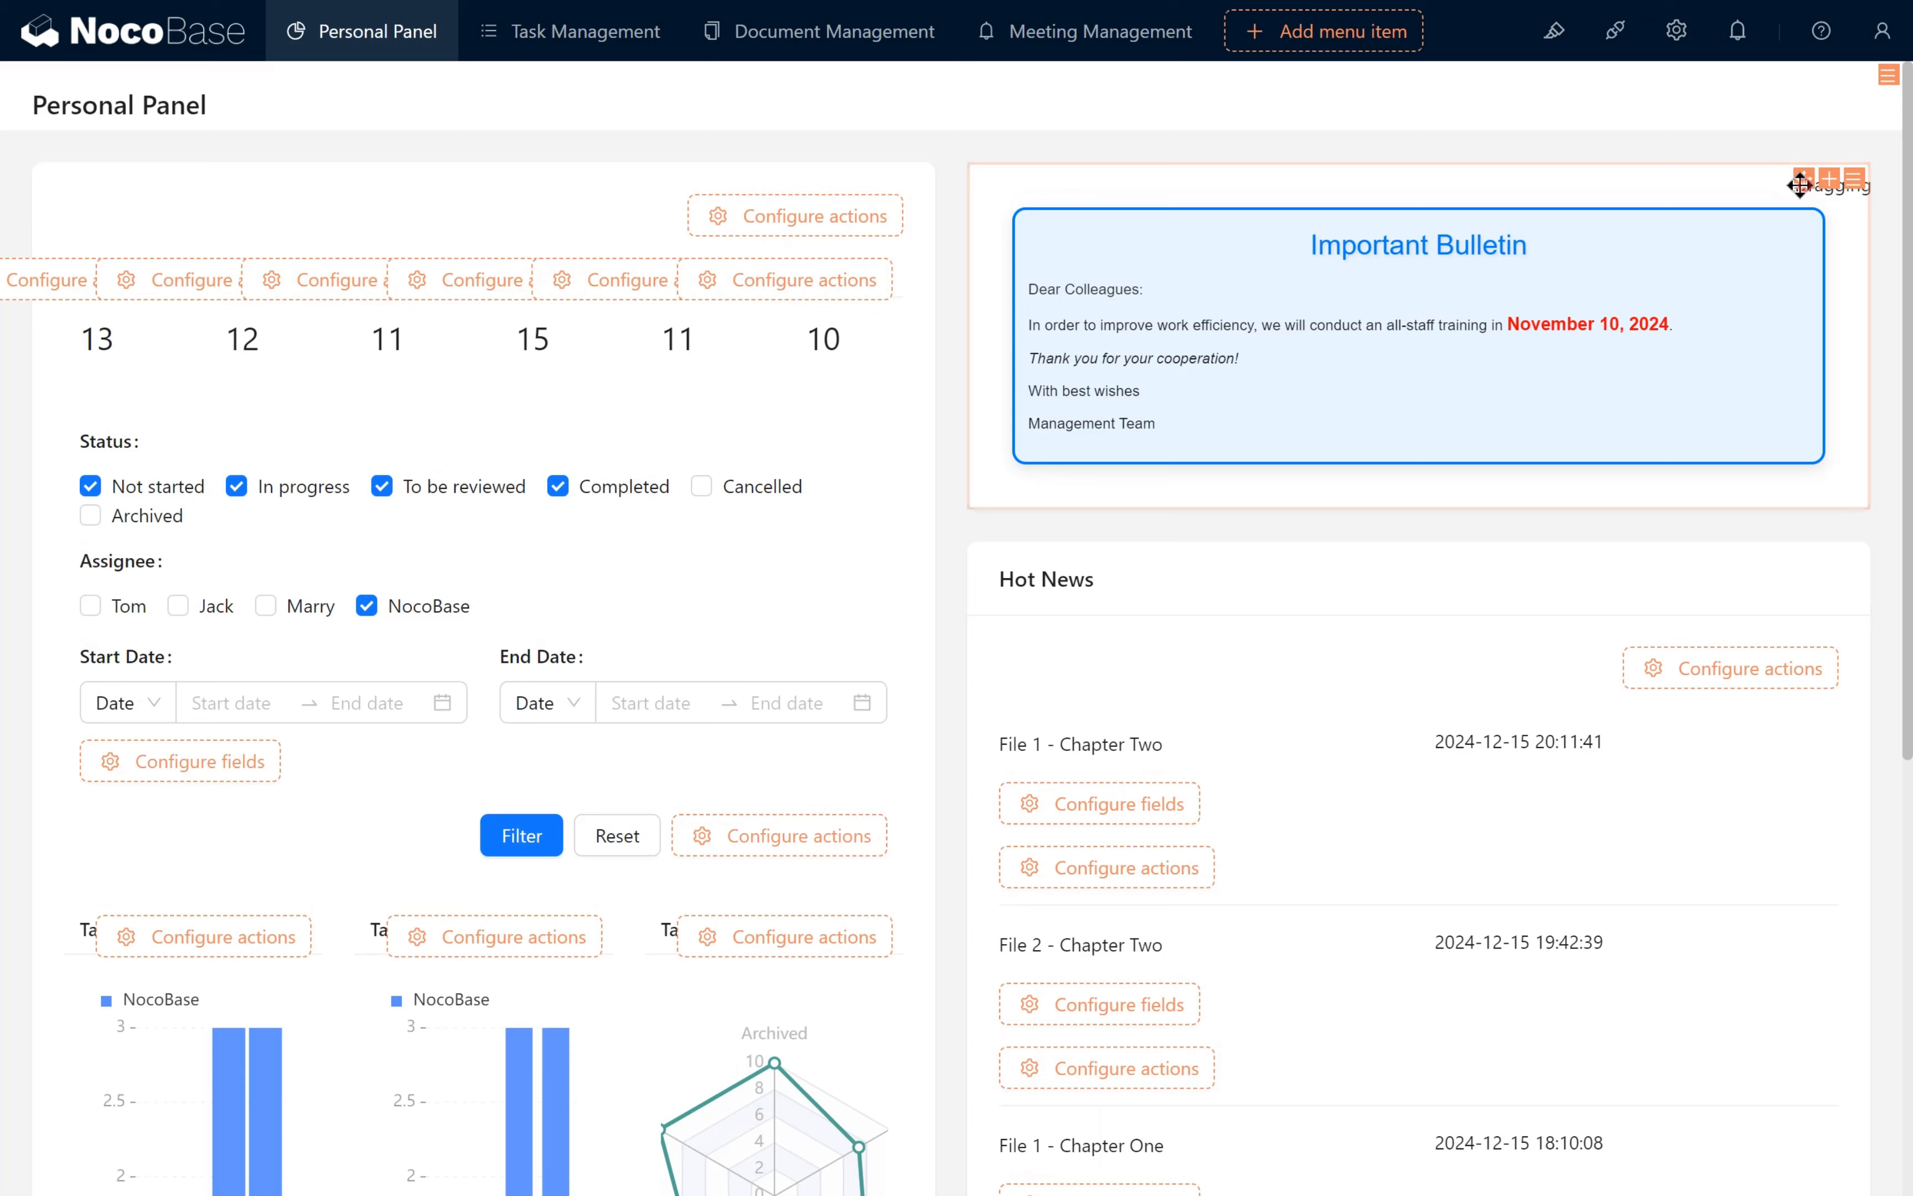
pyautogui.moveTo(1799, 185); pyautogui.dragTo(791, 166)
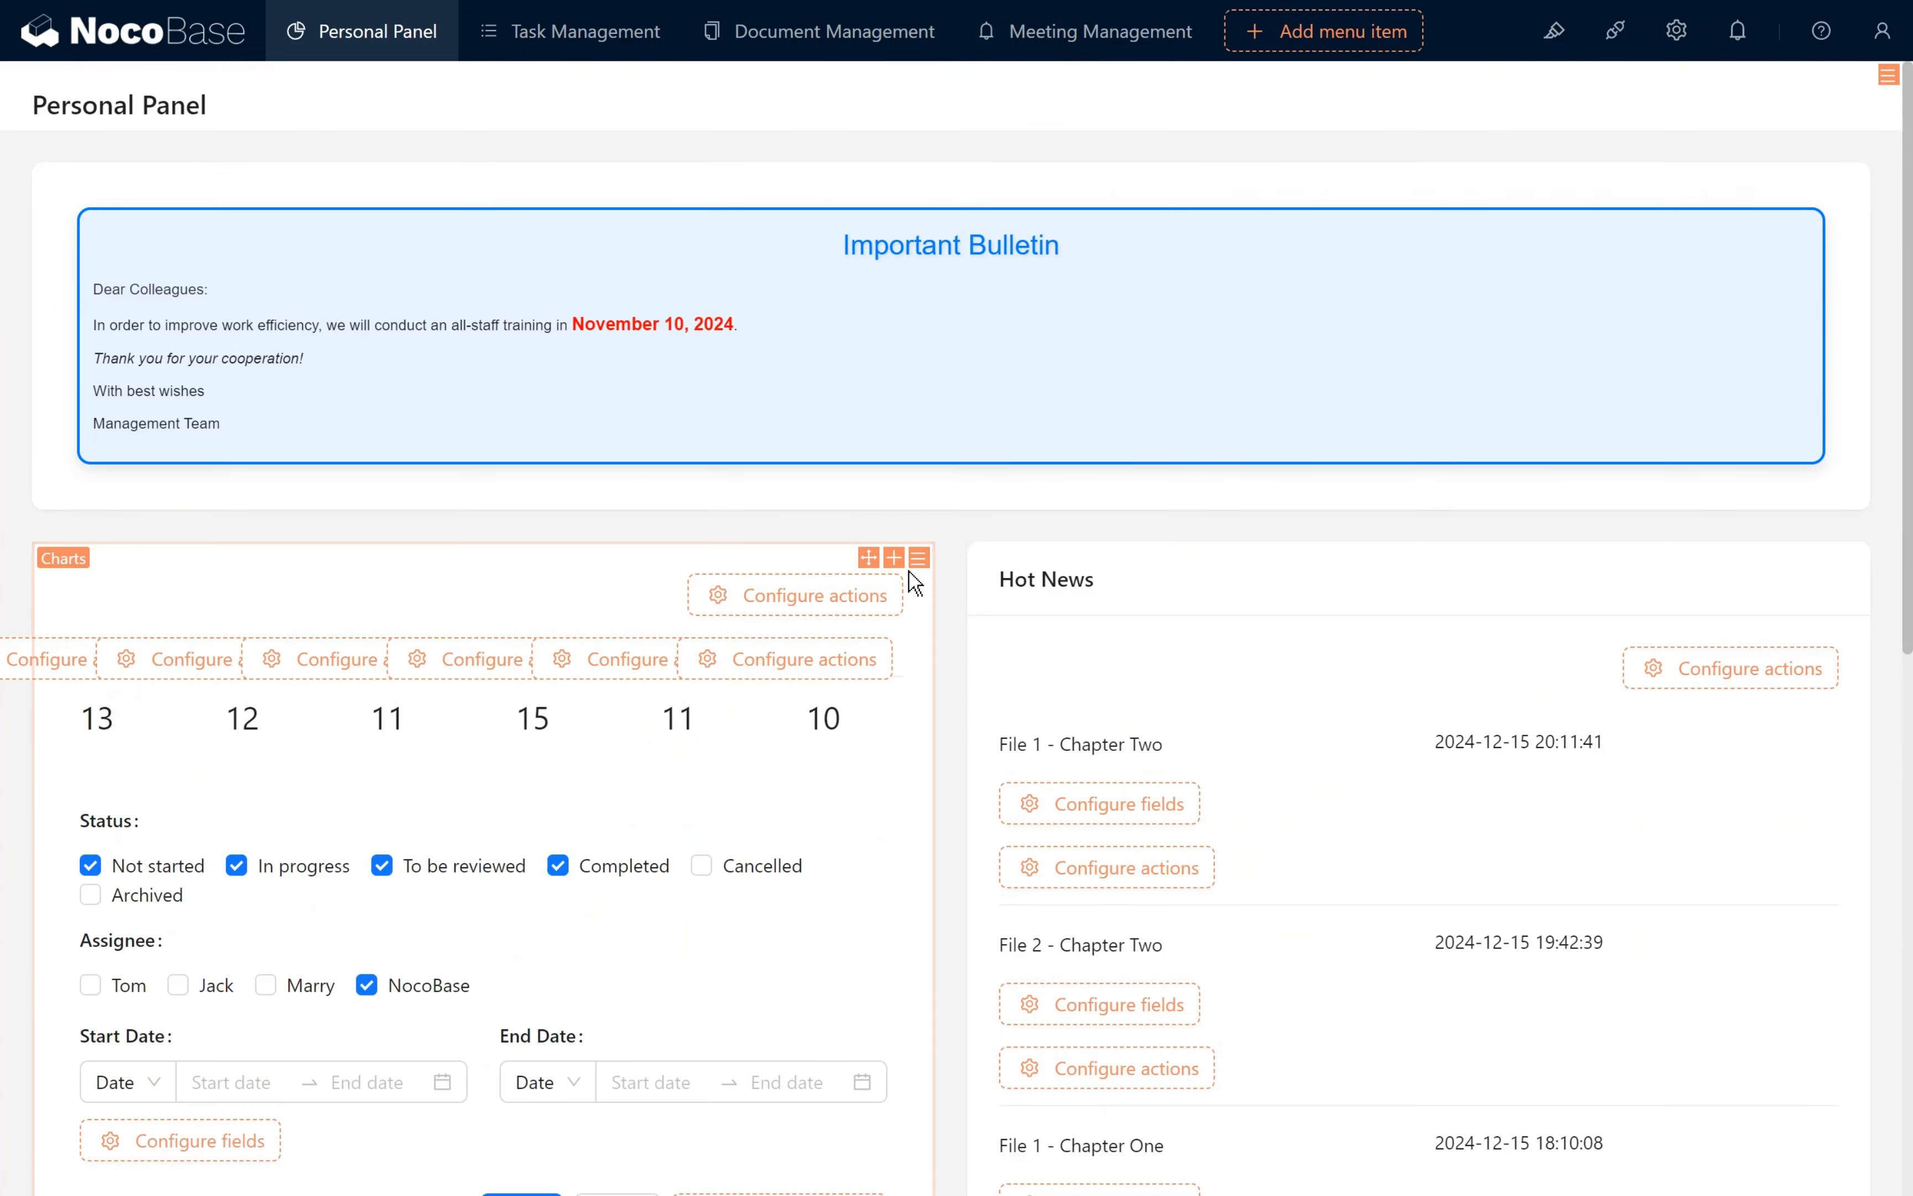
# - Rearrange the blocks so Hot News sits beside the Important Bulletin and the Charts block sits directly beneath the bulletin
pyautogui.moveTo(1836, 559)
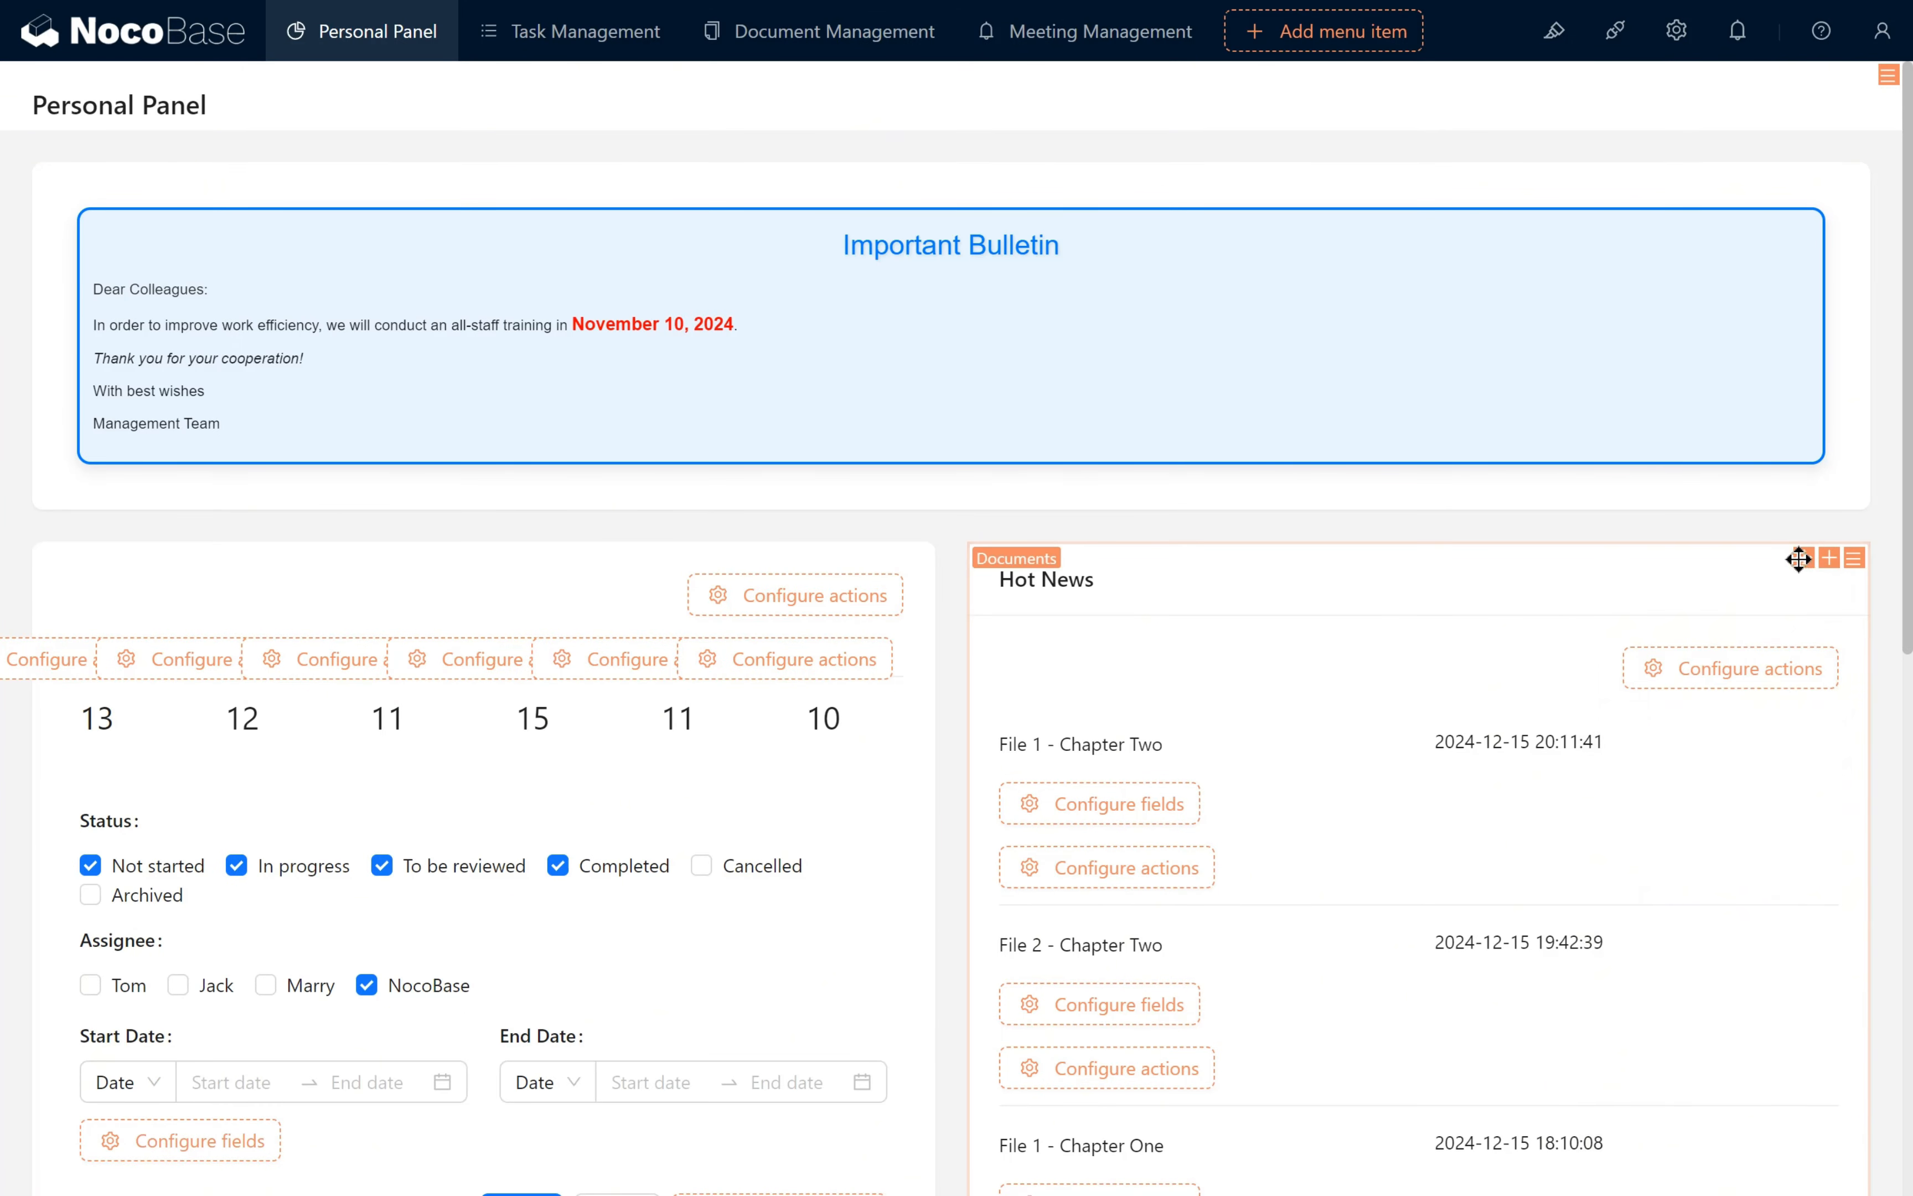
pyautogui.moveTo(1797, 559); pyautogui.dragTo(1631, 568)
pyautogui.scroll(-10, 905, 769)
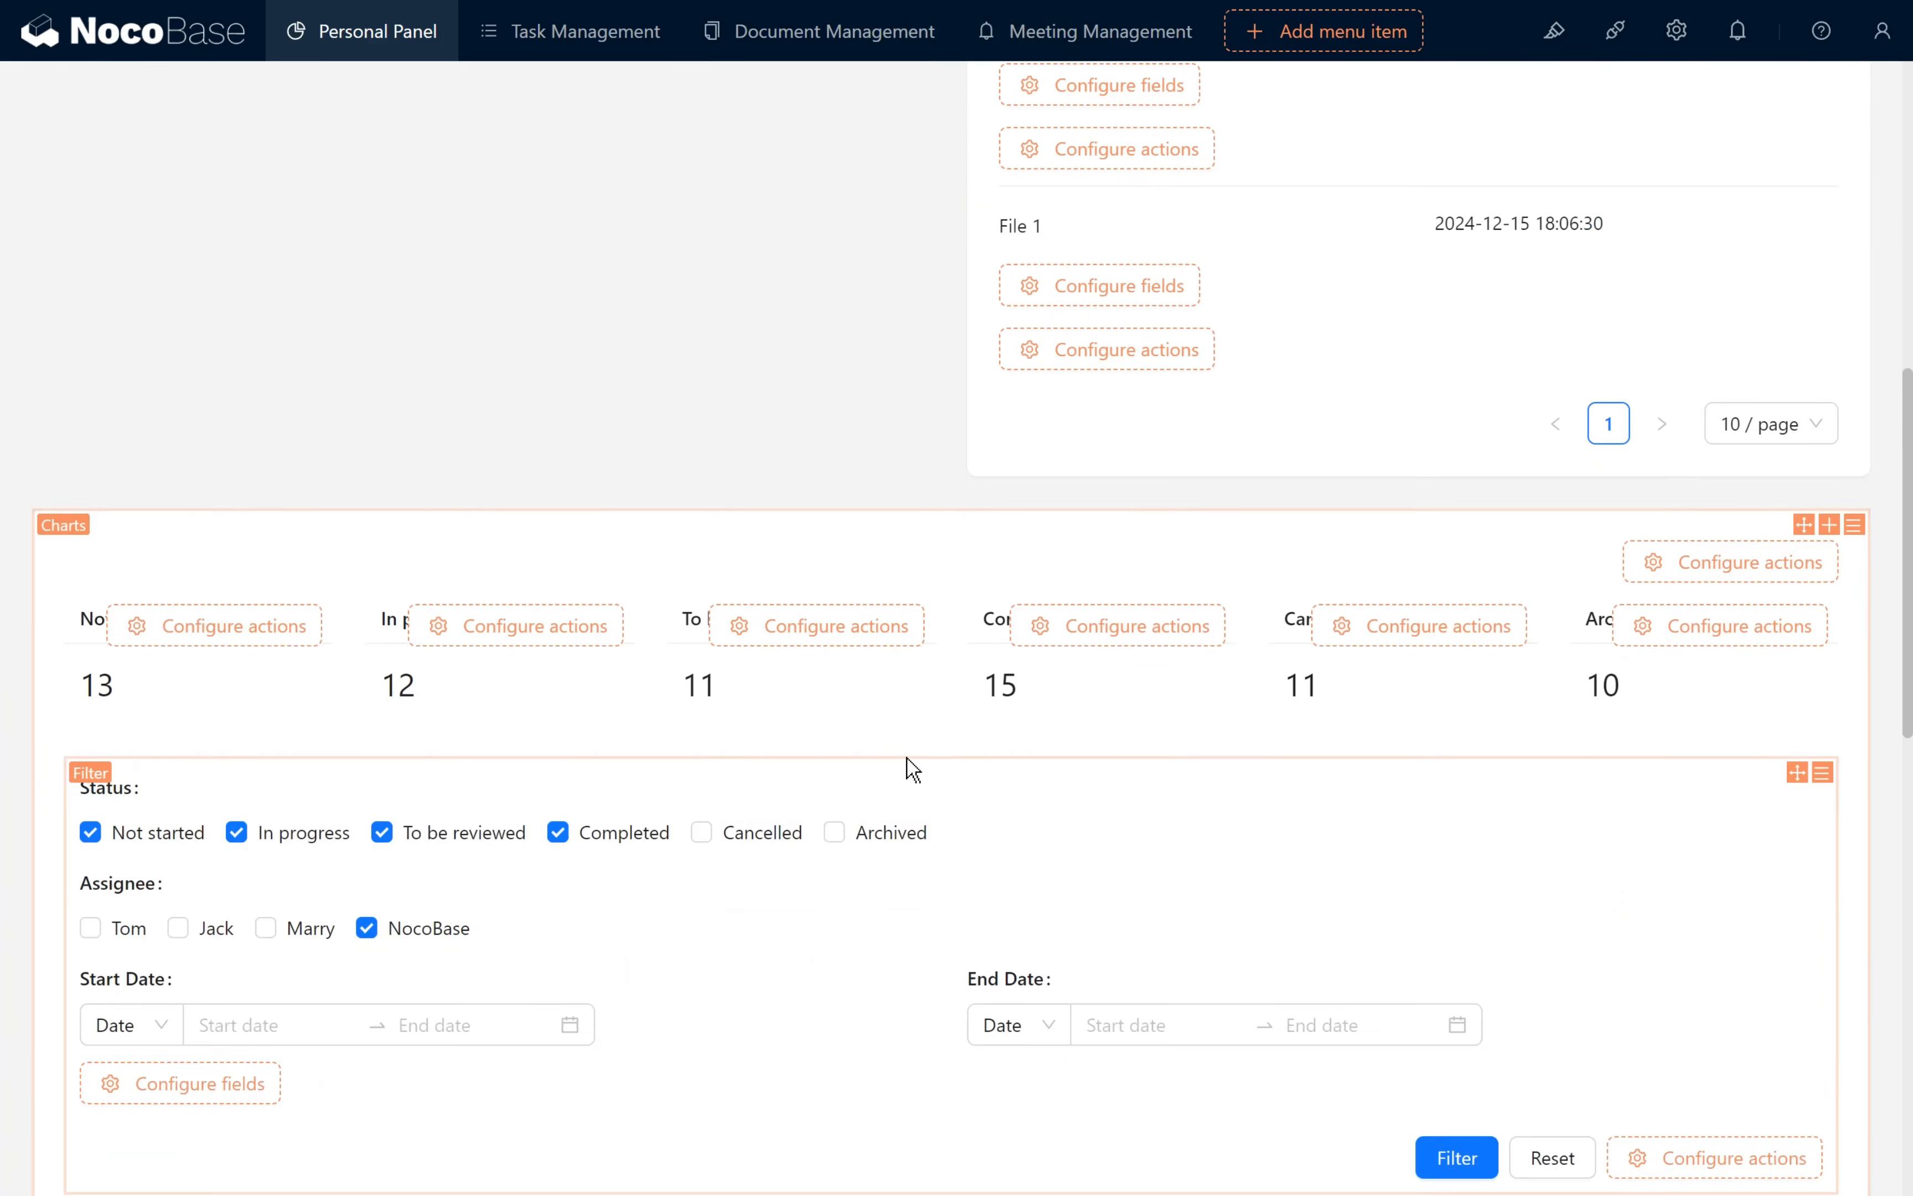
pyautogui.scroll(4, 1741, 479)
pyautogui.moveTo(1802, 470); pyautogui.dragTo(695, 526)
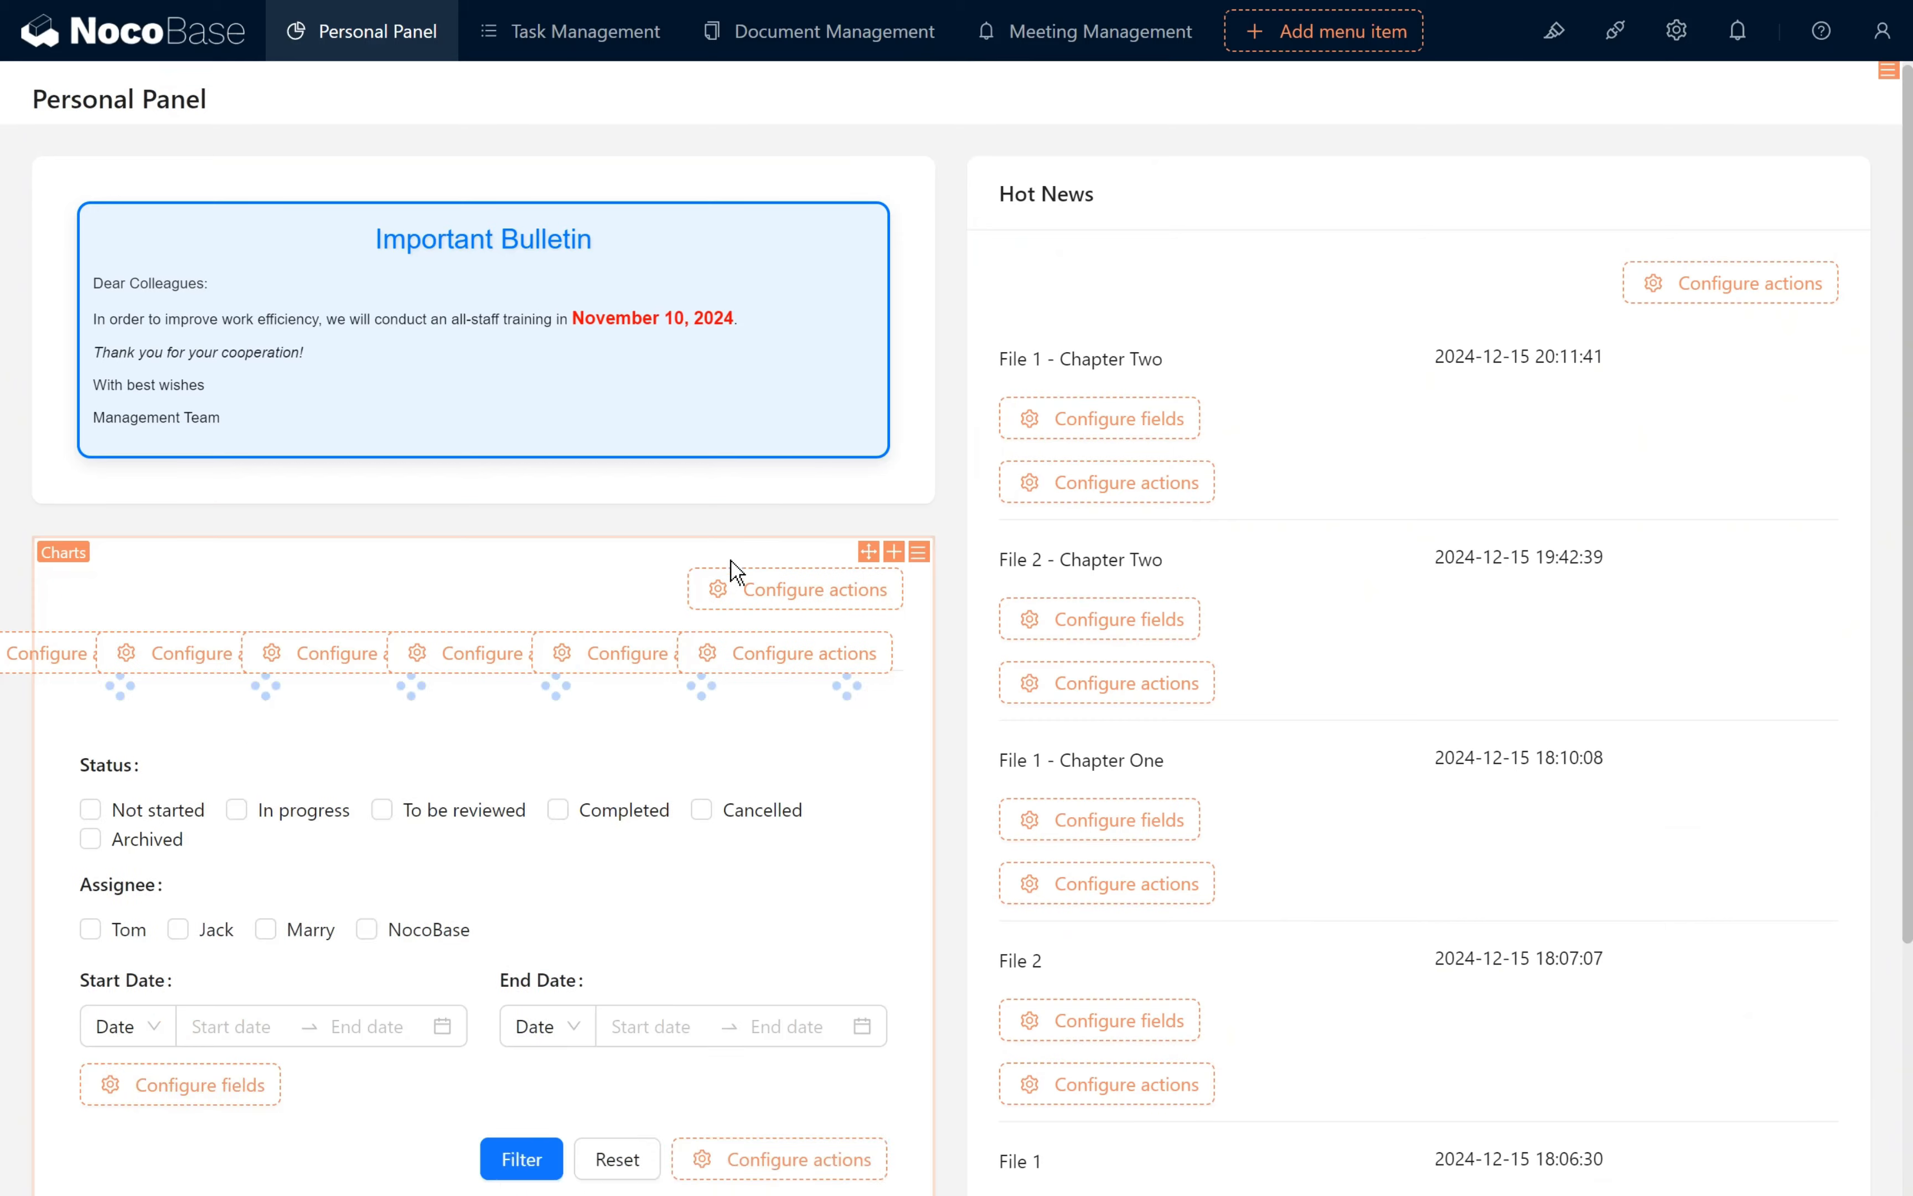
# - Add a Bookings calendar block with Meeting Title as title field, Start Time as start date and End Time as end date
pyautogui.scroll(-10, 779, 629)
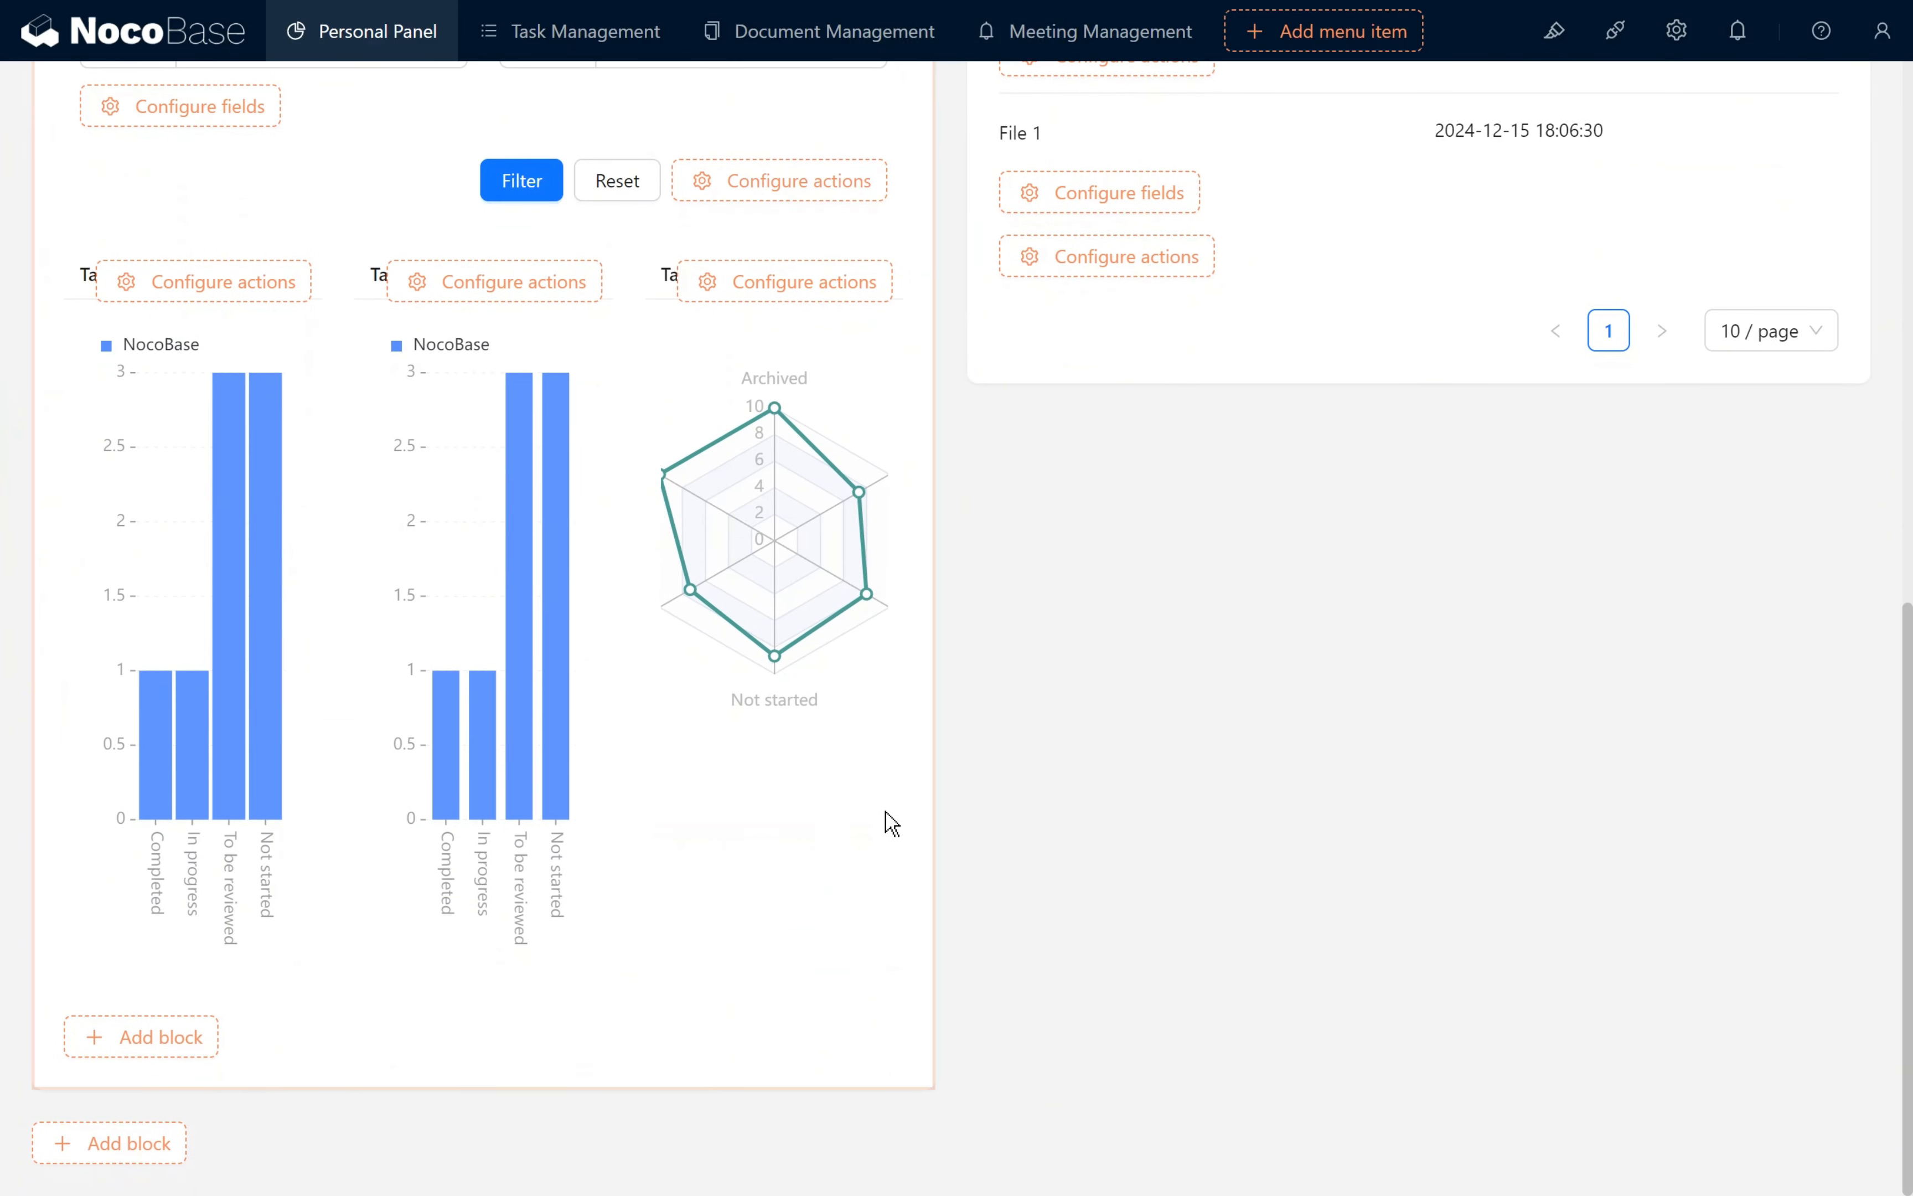
pyautogui.moveTo(162, 1146)
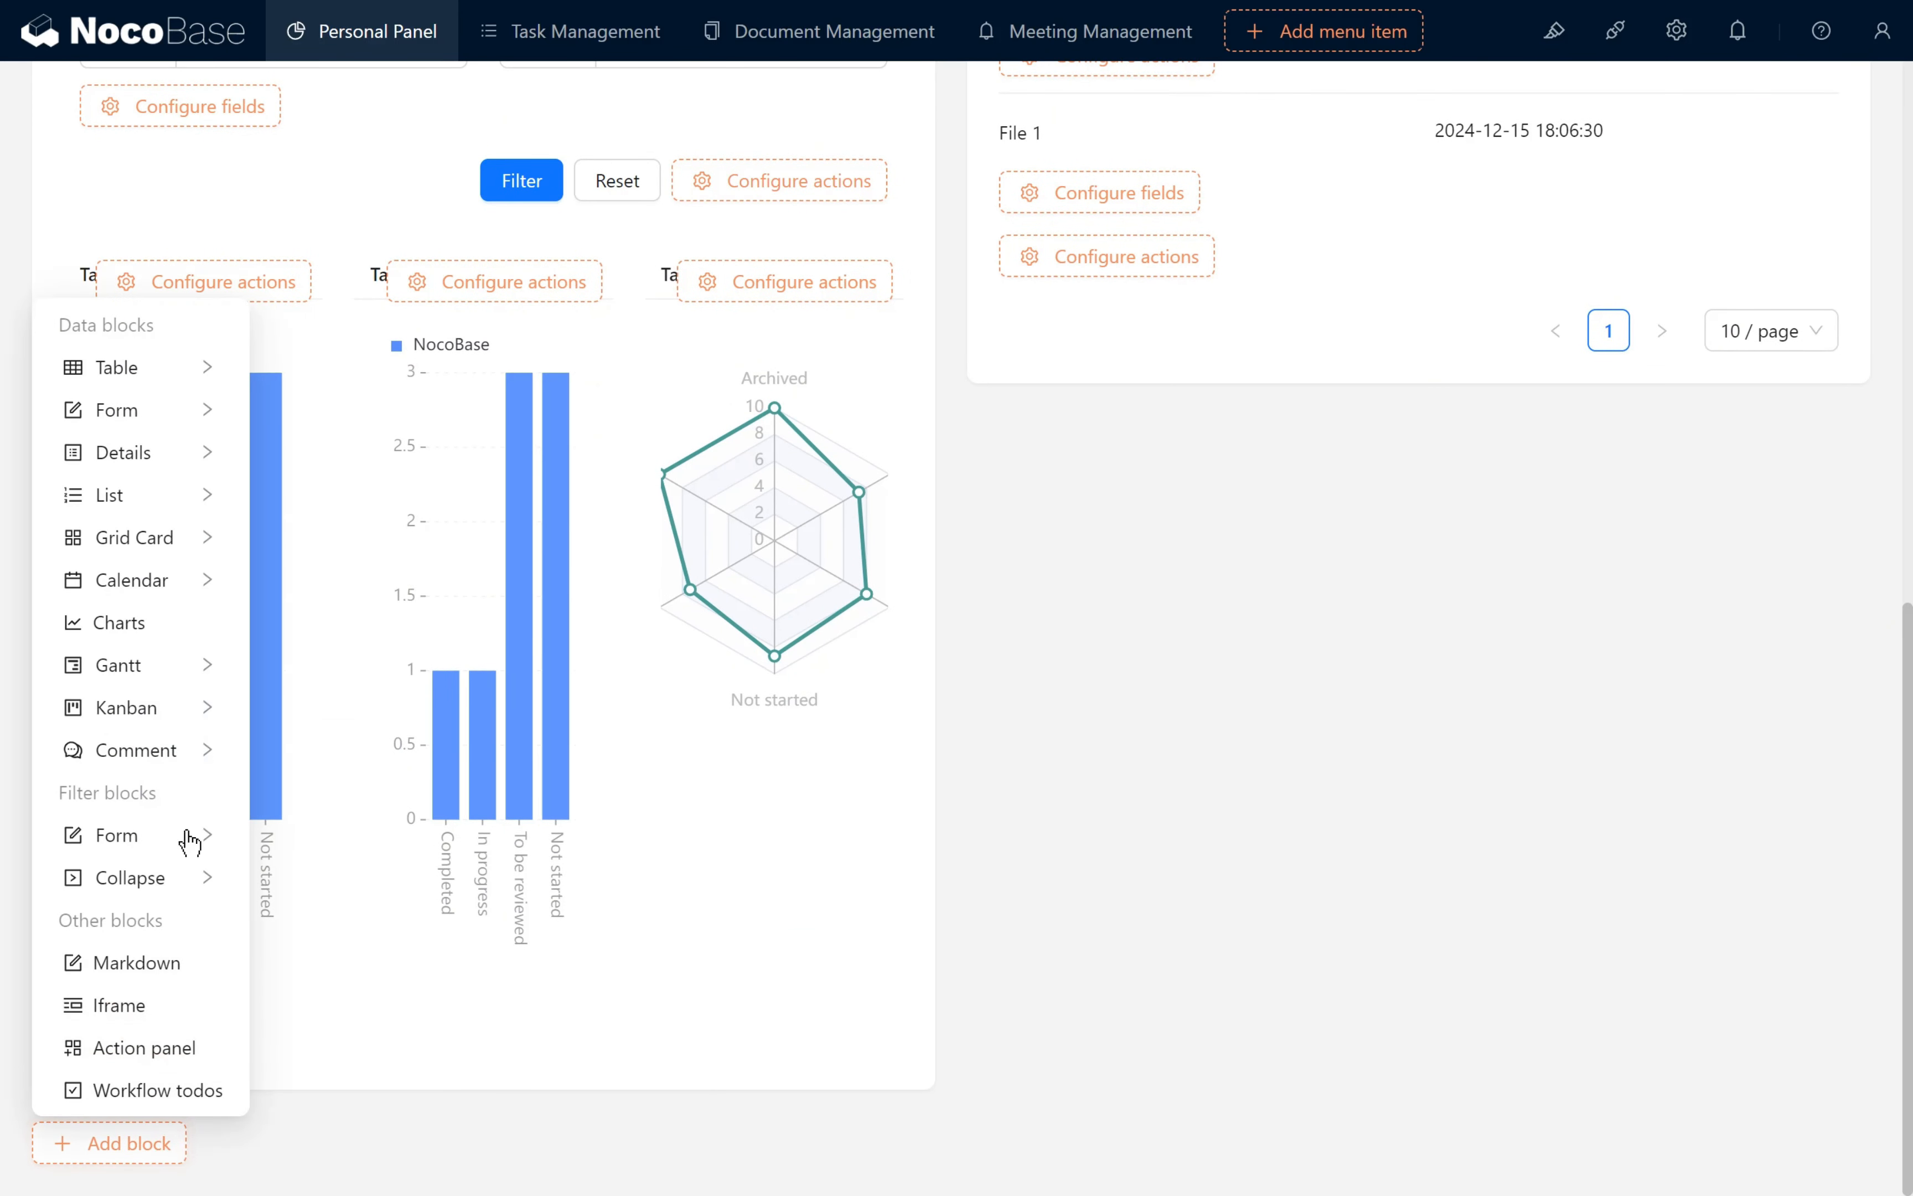
pyautogui.moveTo(162, 589)
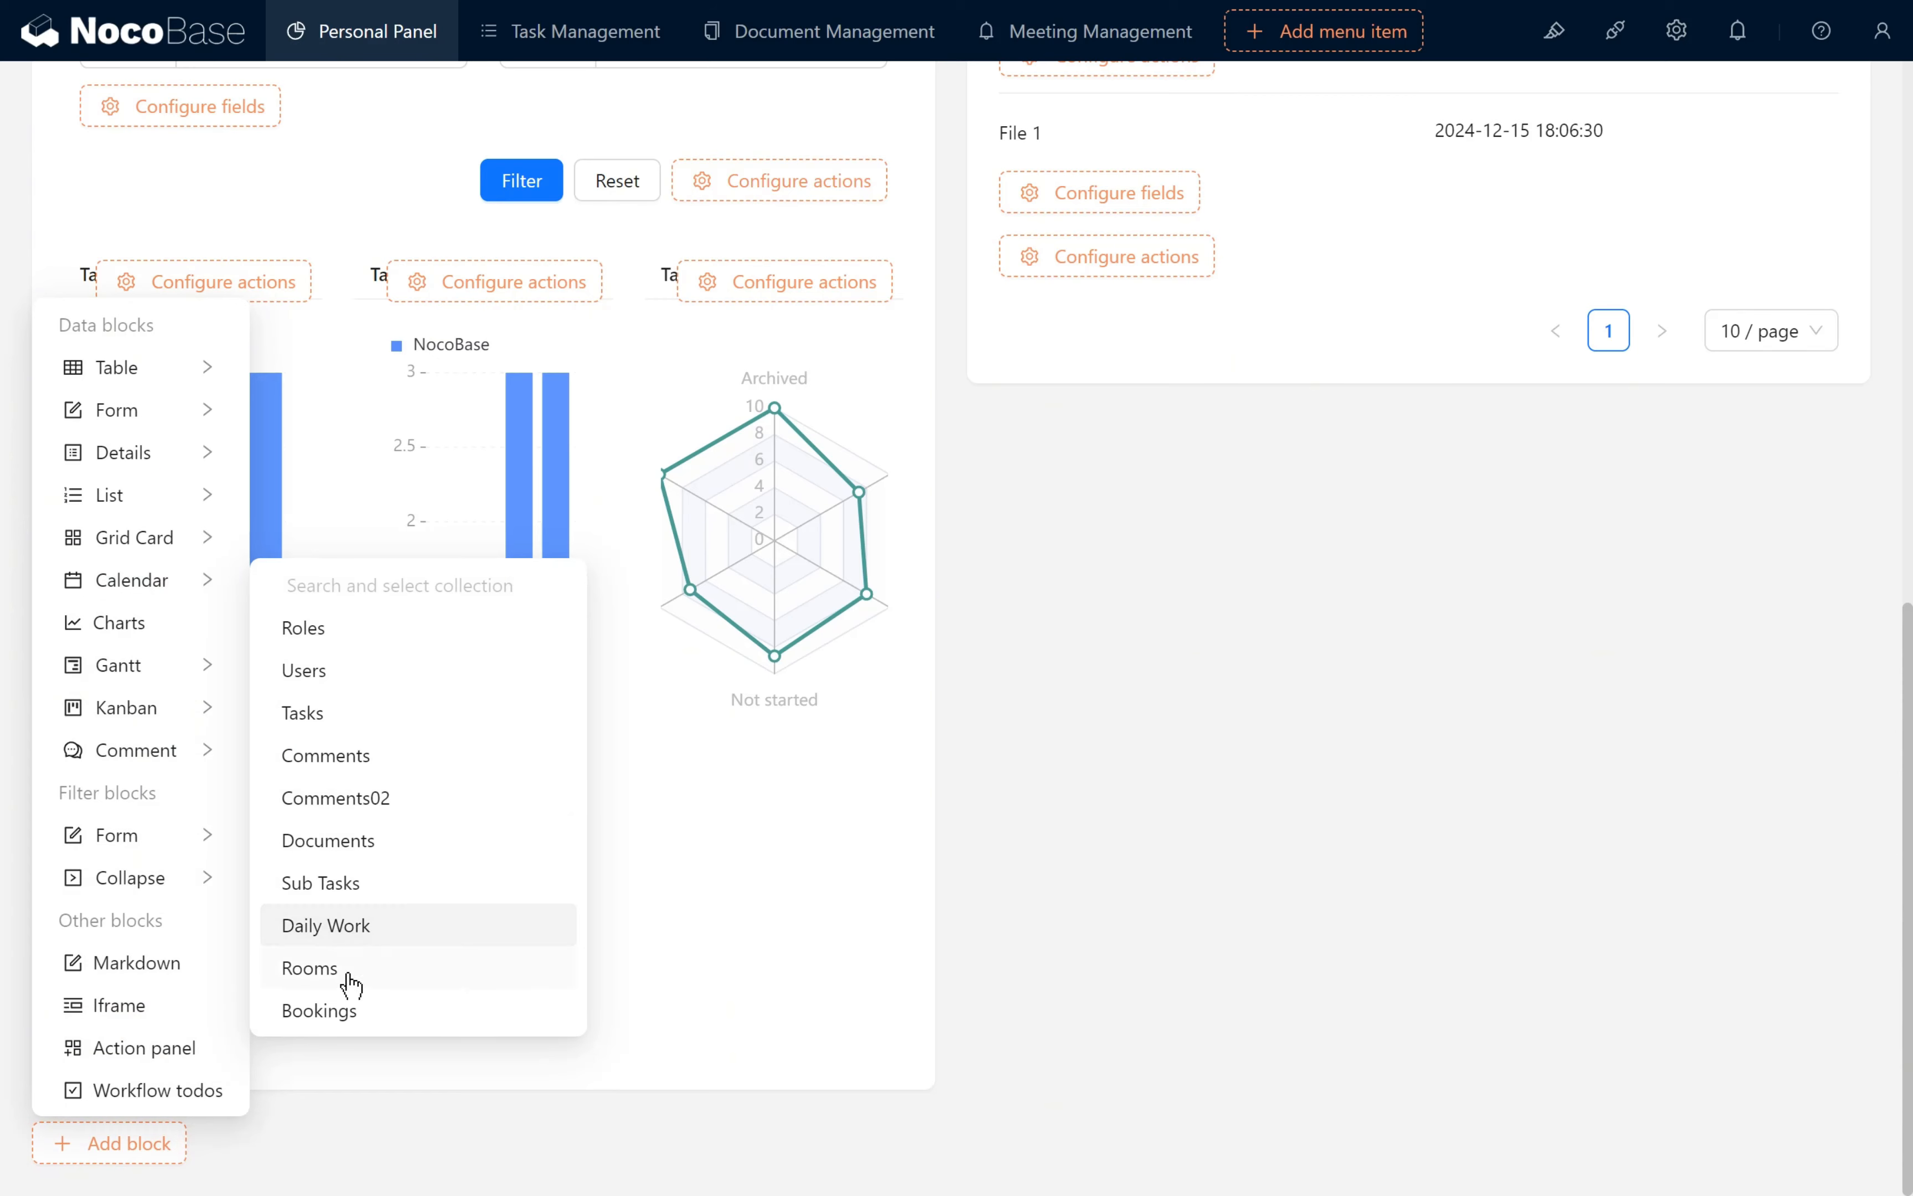
pyautogui.click(348, 1020)
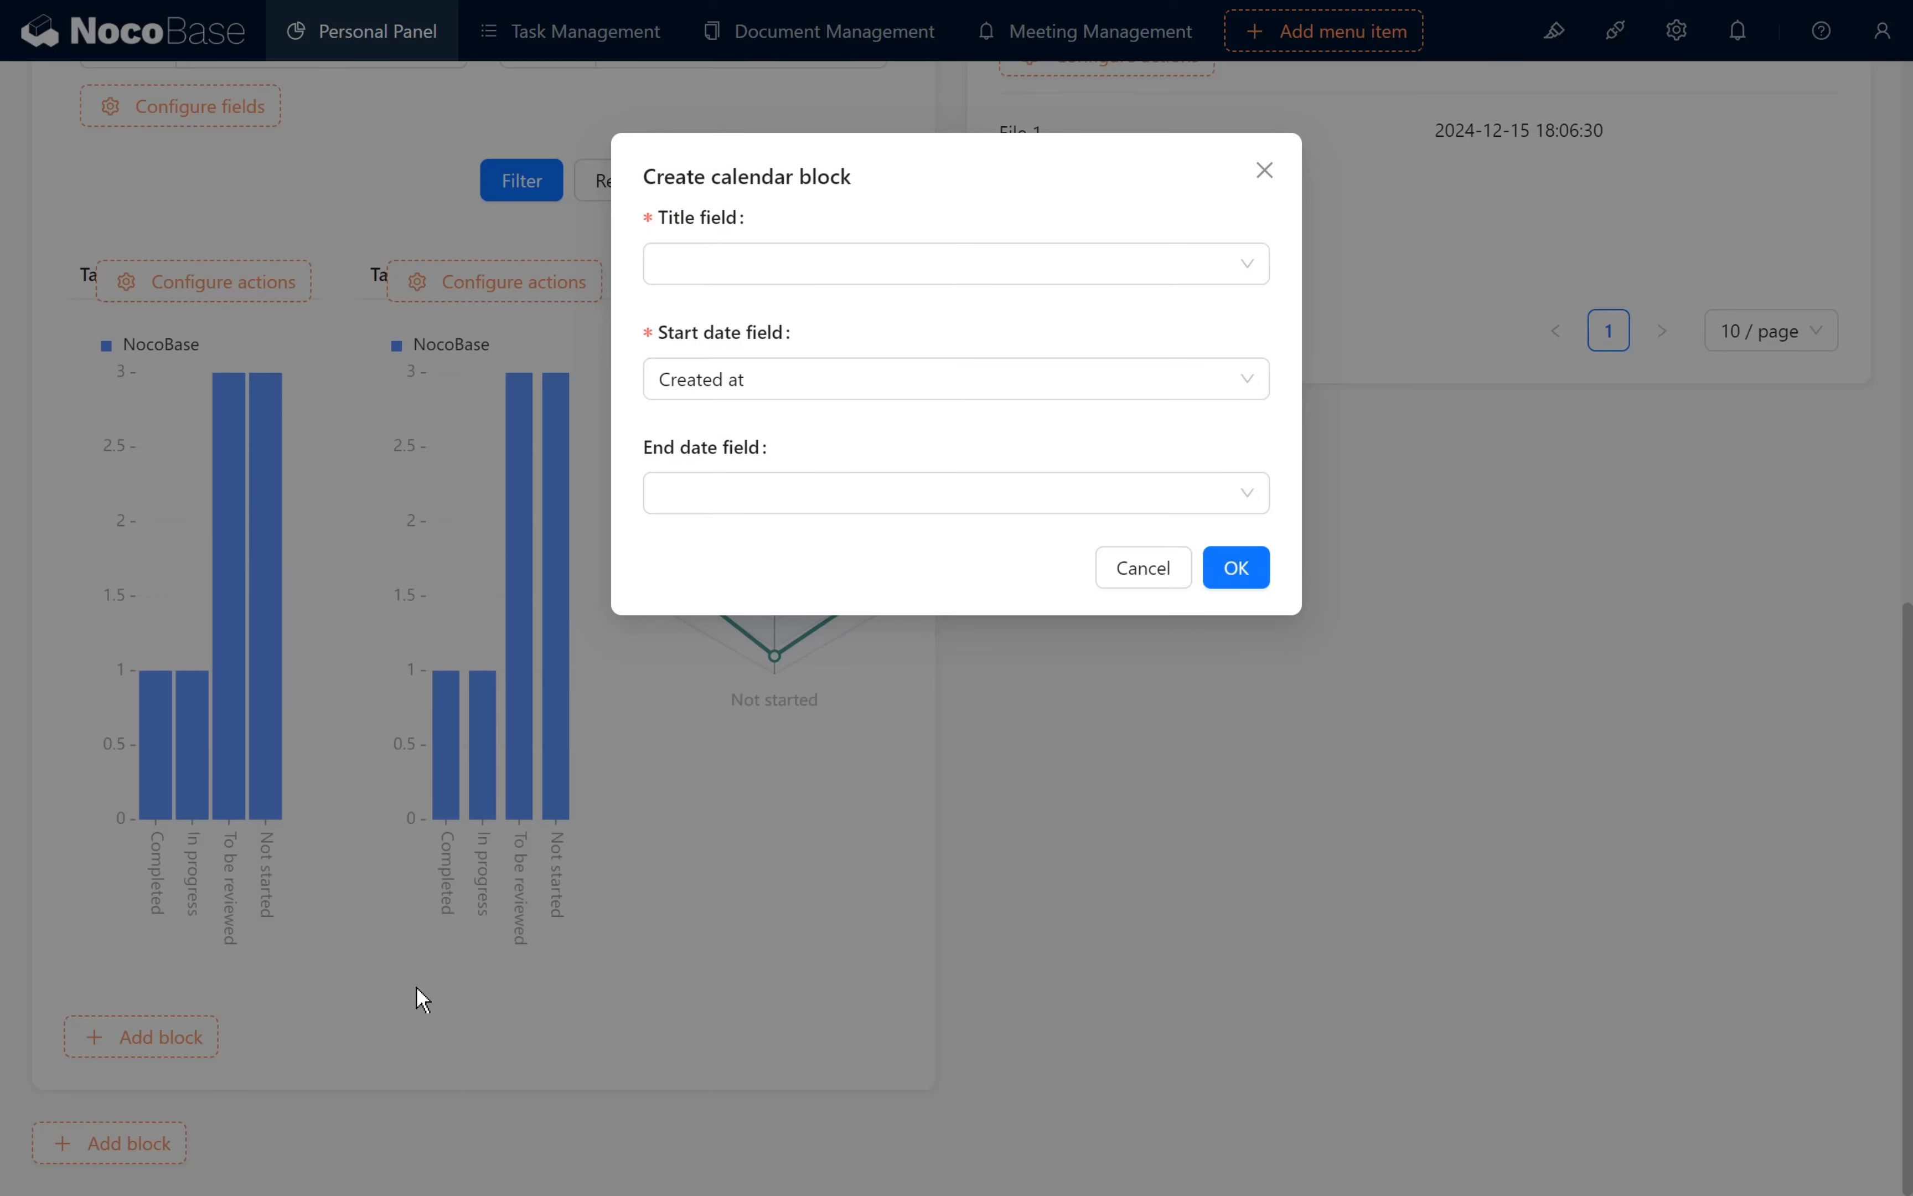
pyautogui.click(723, 273)
pyautogui.click(734, 314)
pyautogui.click(767, 395)
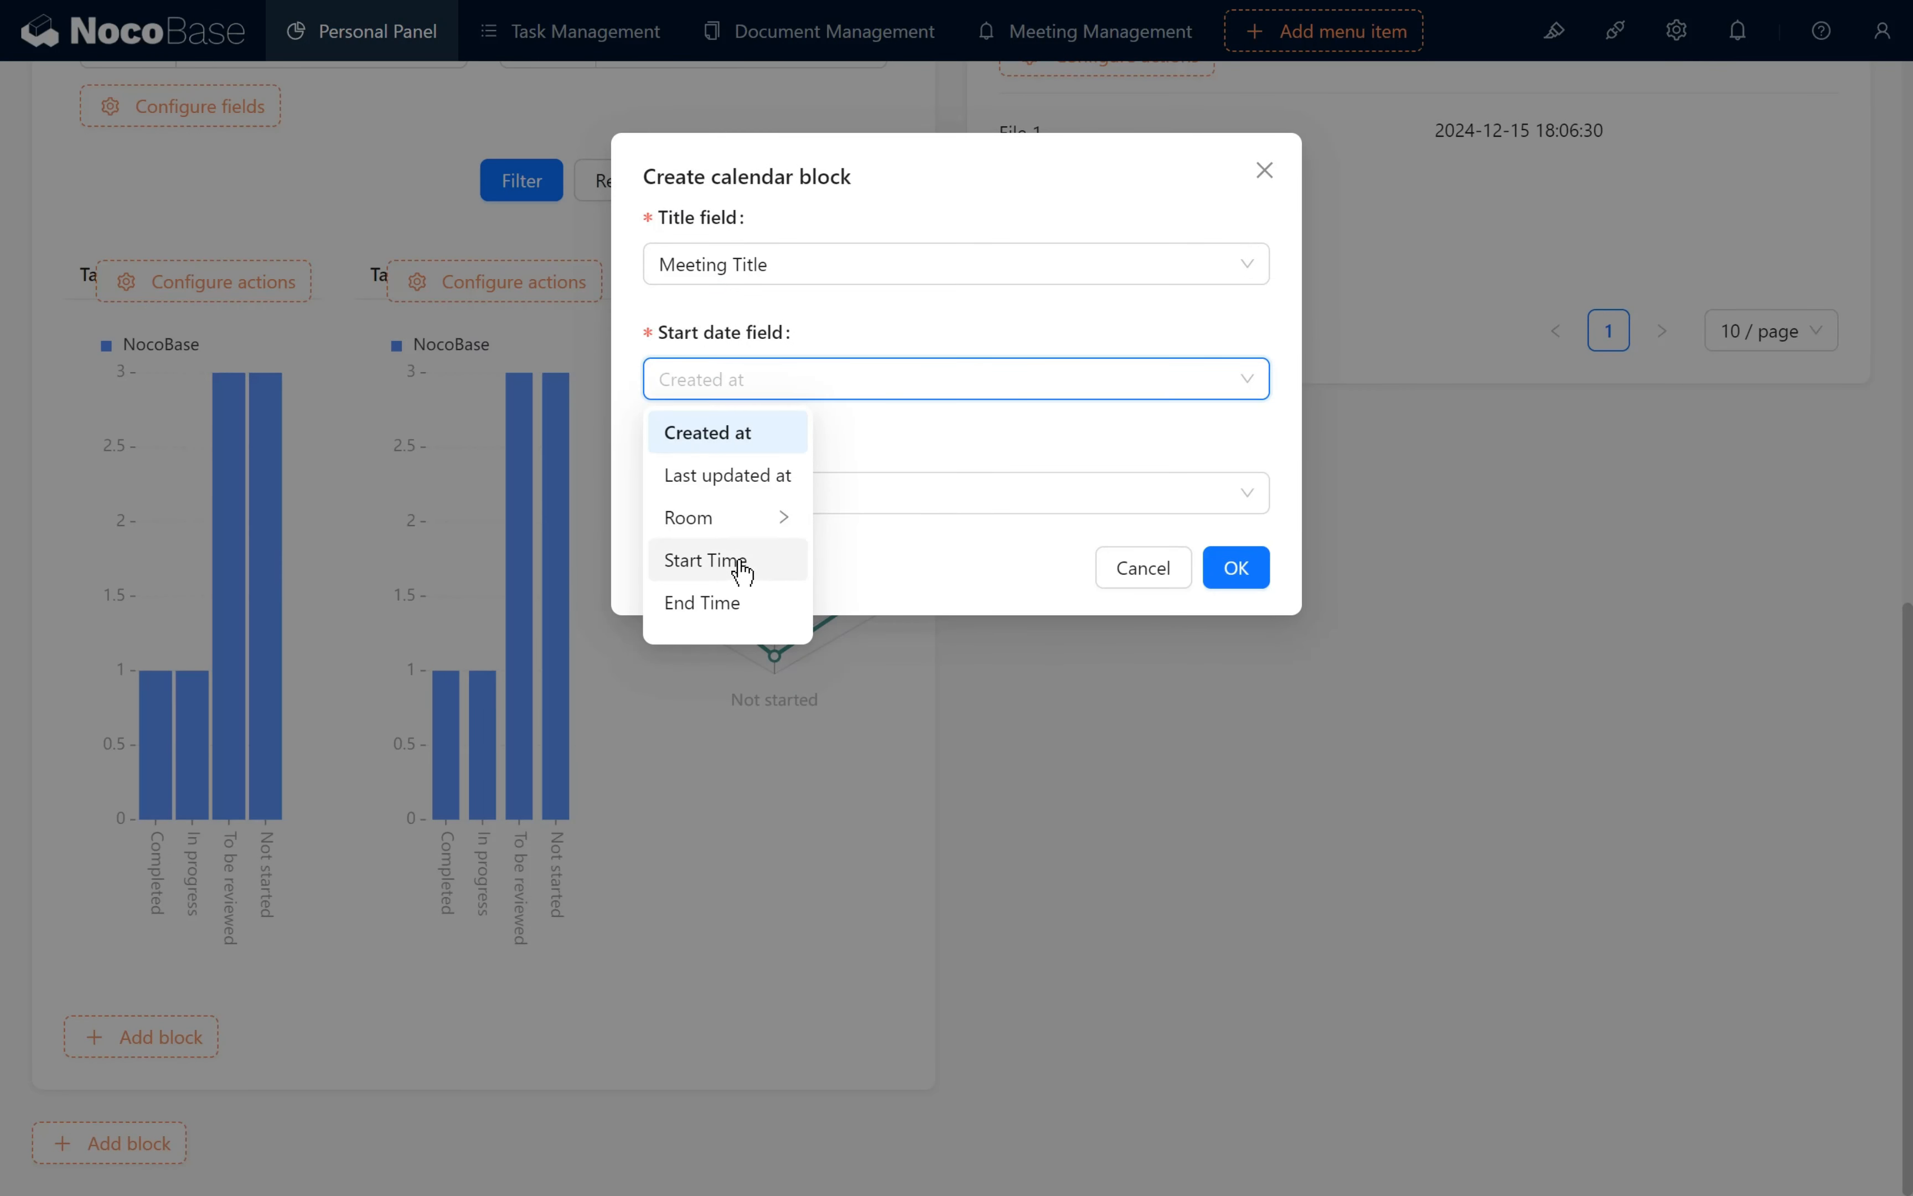
pyautogui.click(735, 562)
pyautogui.click(789, 491)
pyautogui.click(747, 718)
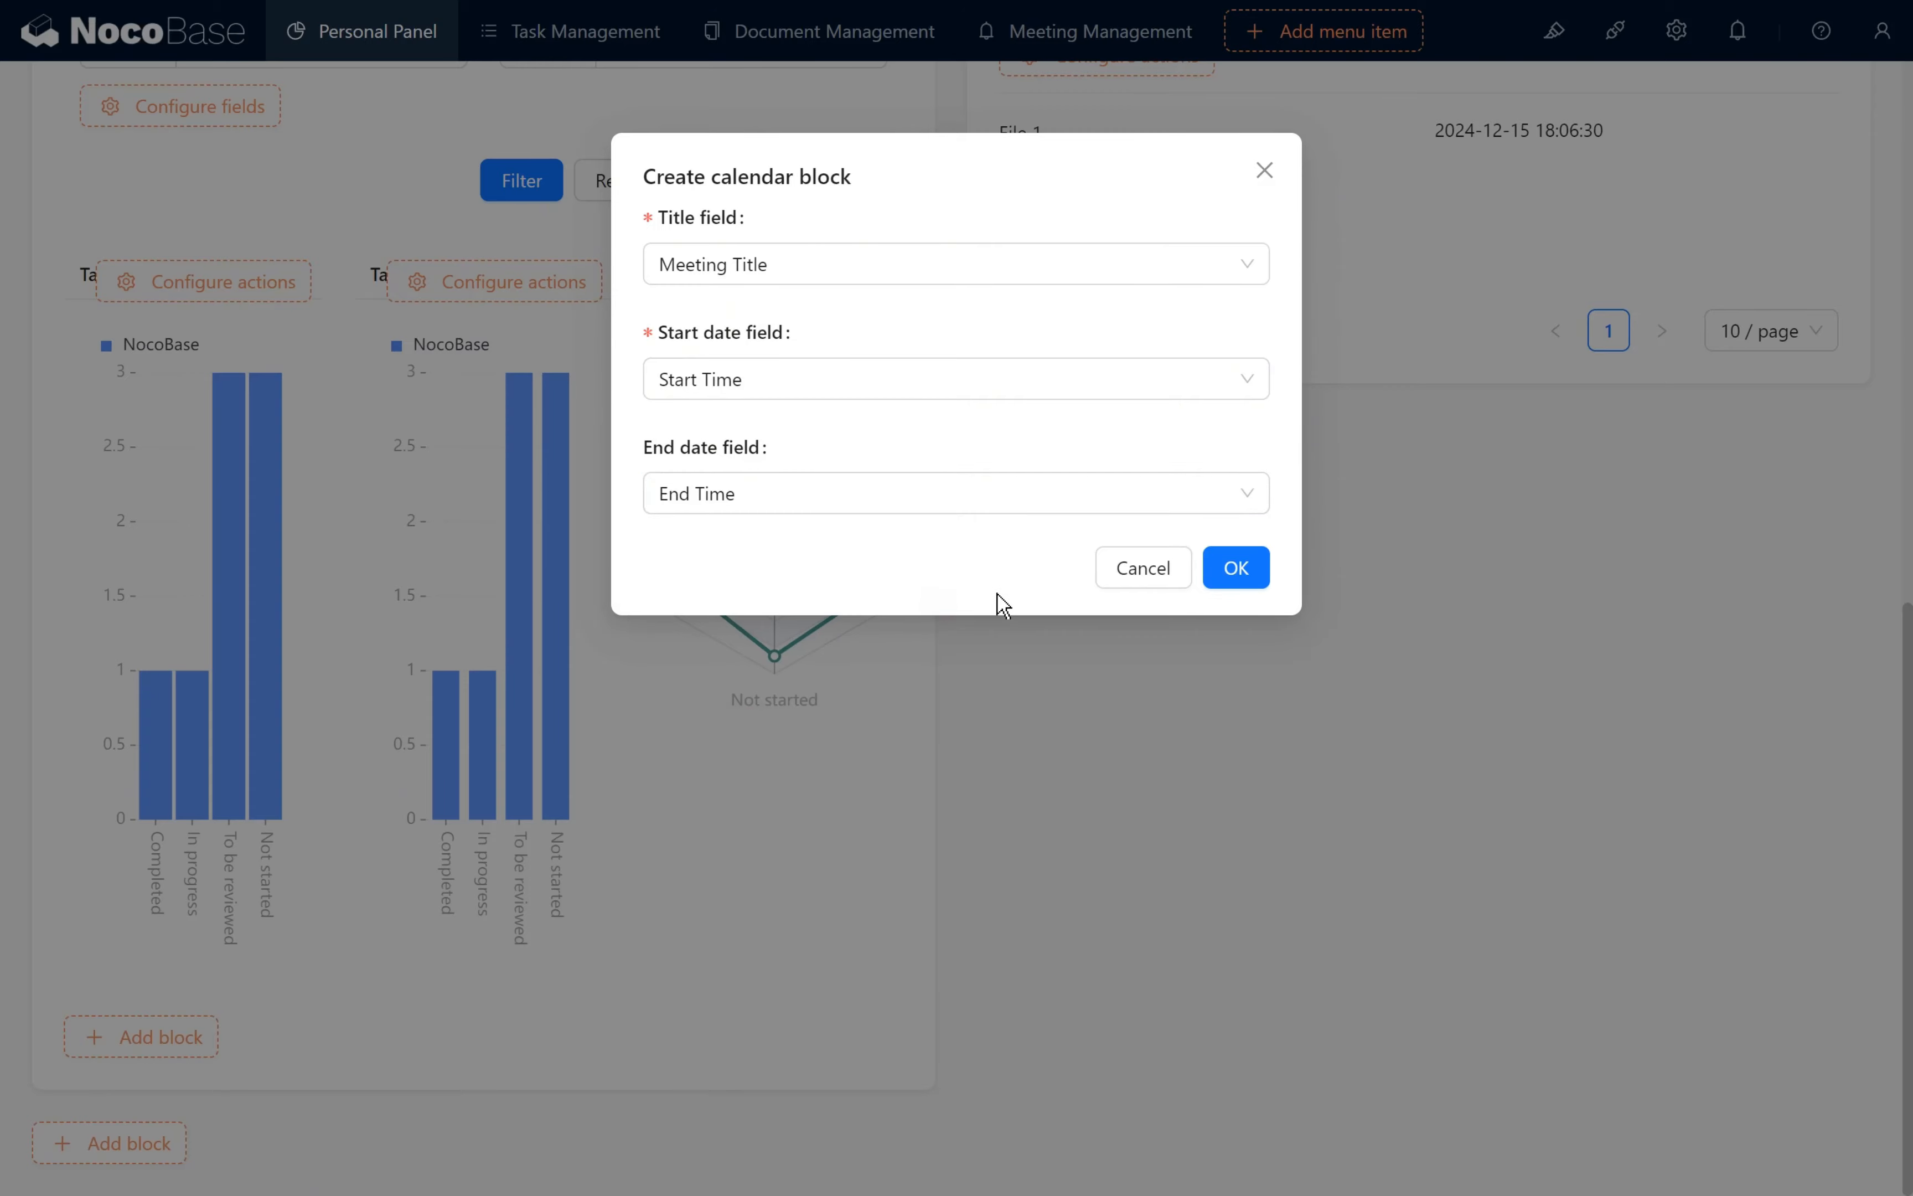
pyautogui.click(1236, 571)
# - Move the new Bookings calendar block beneath the Hot News block, beside the charts
pyautogui.scroll(-7, 1324, 867)
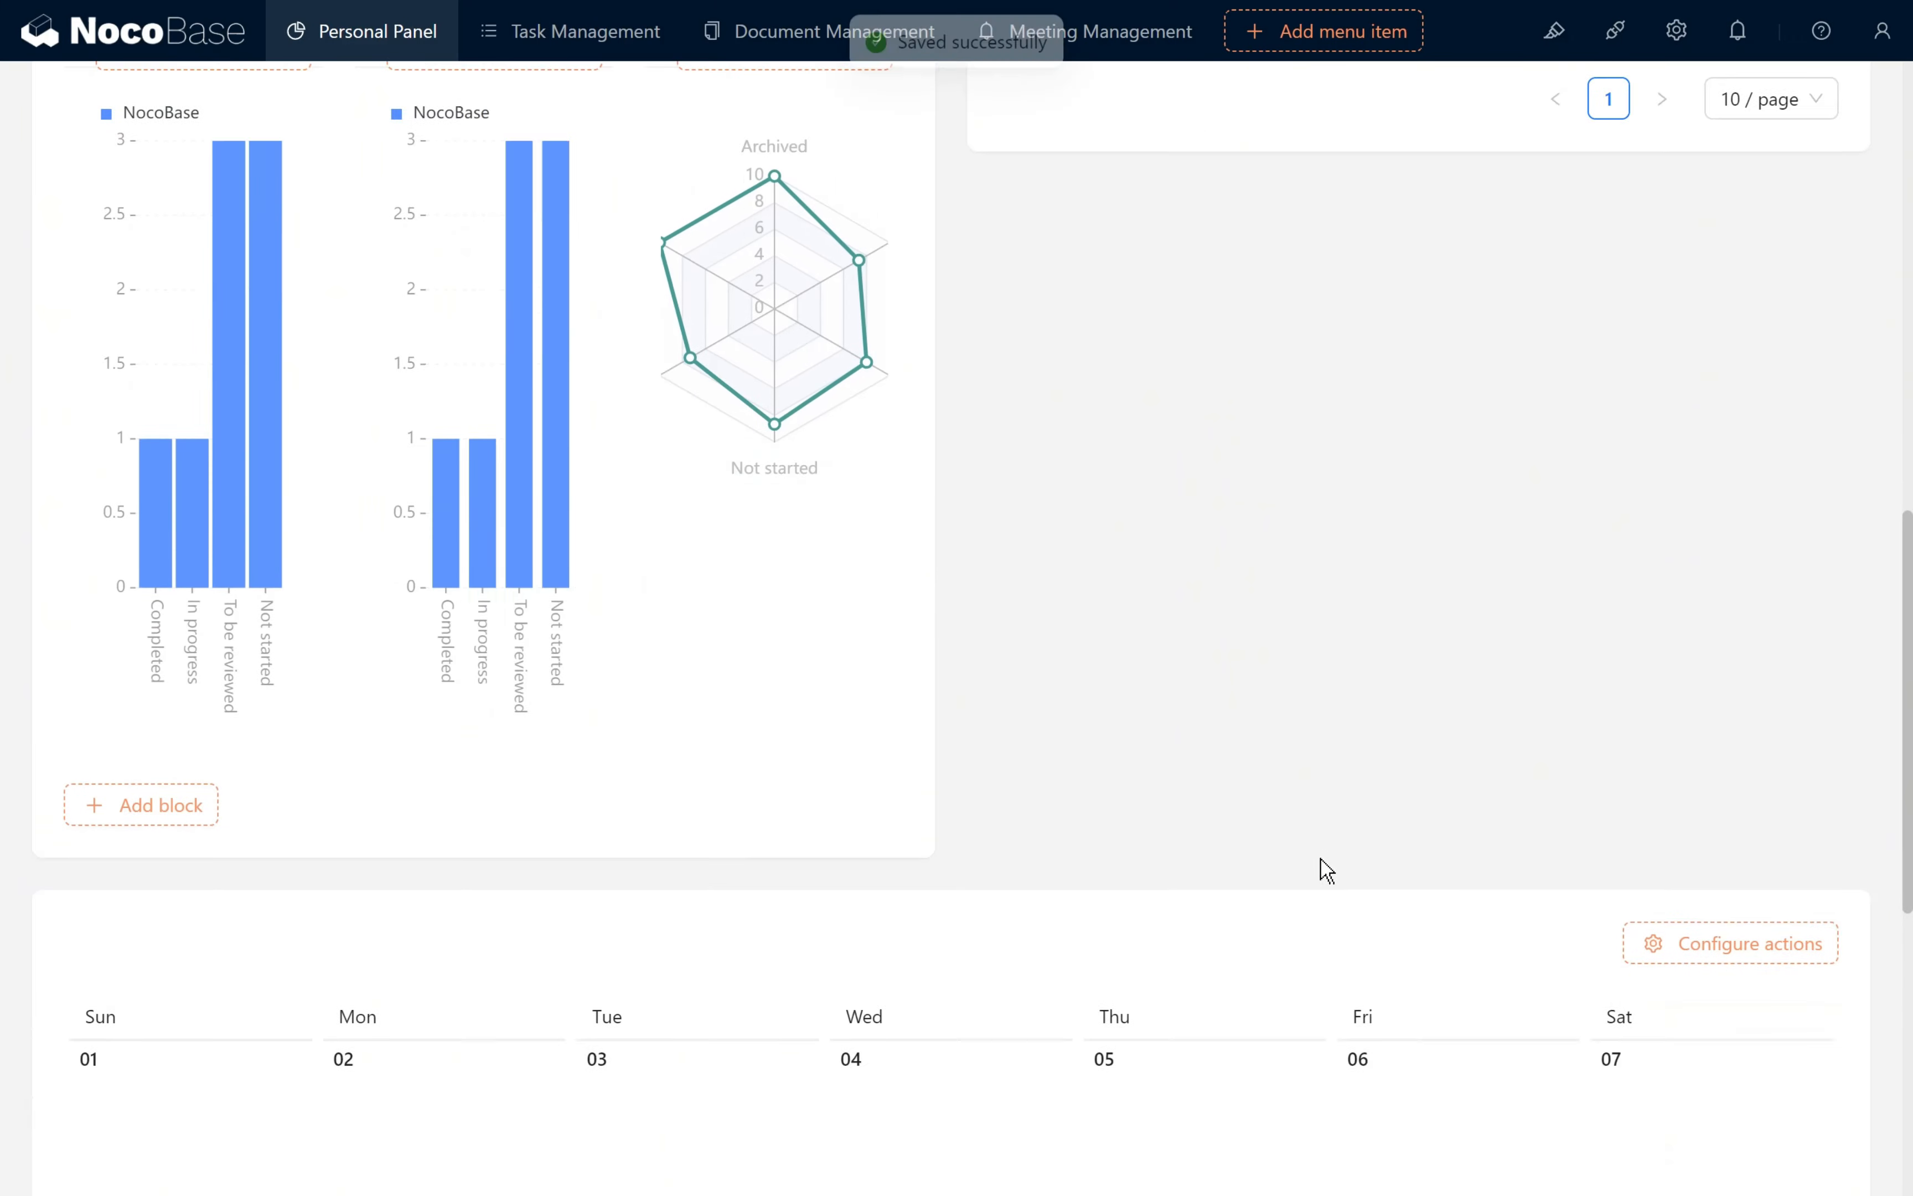
pyautogui.scroll(-5, 1123, 670)
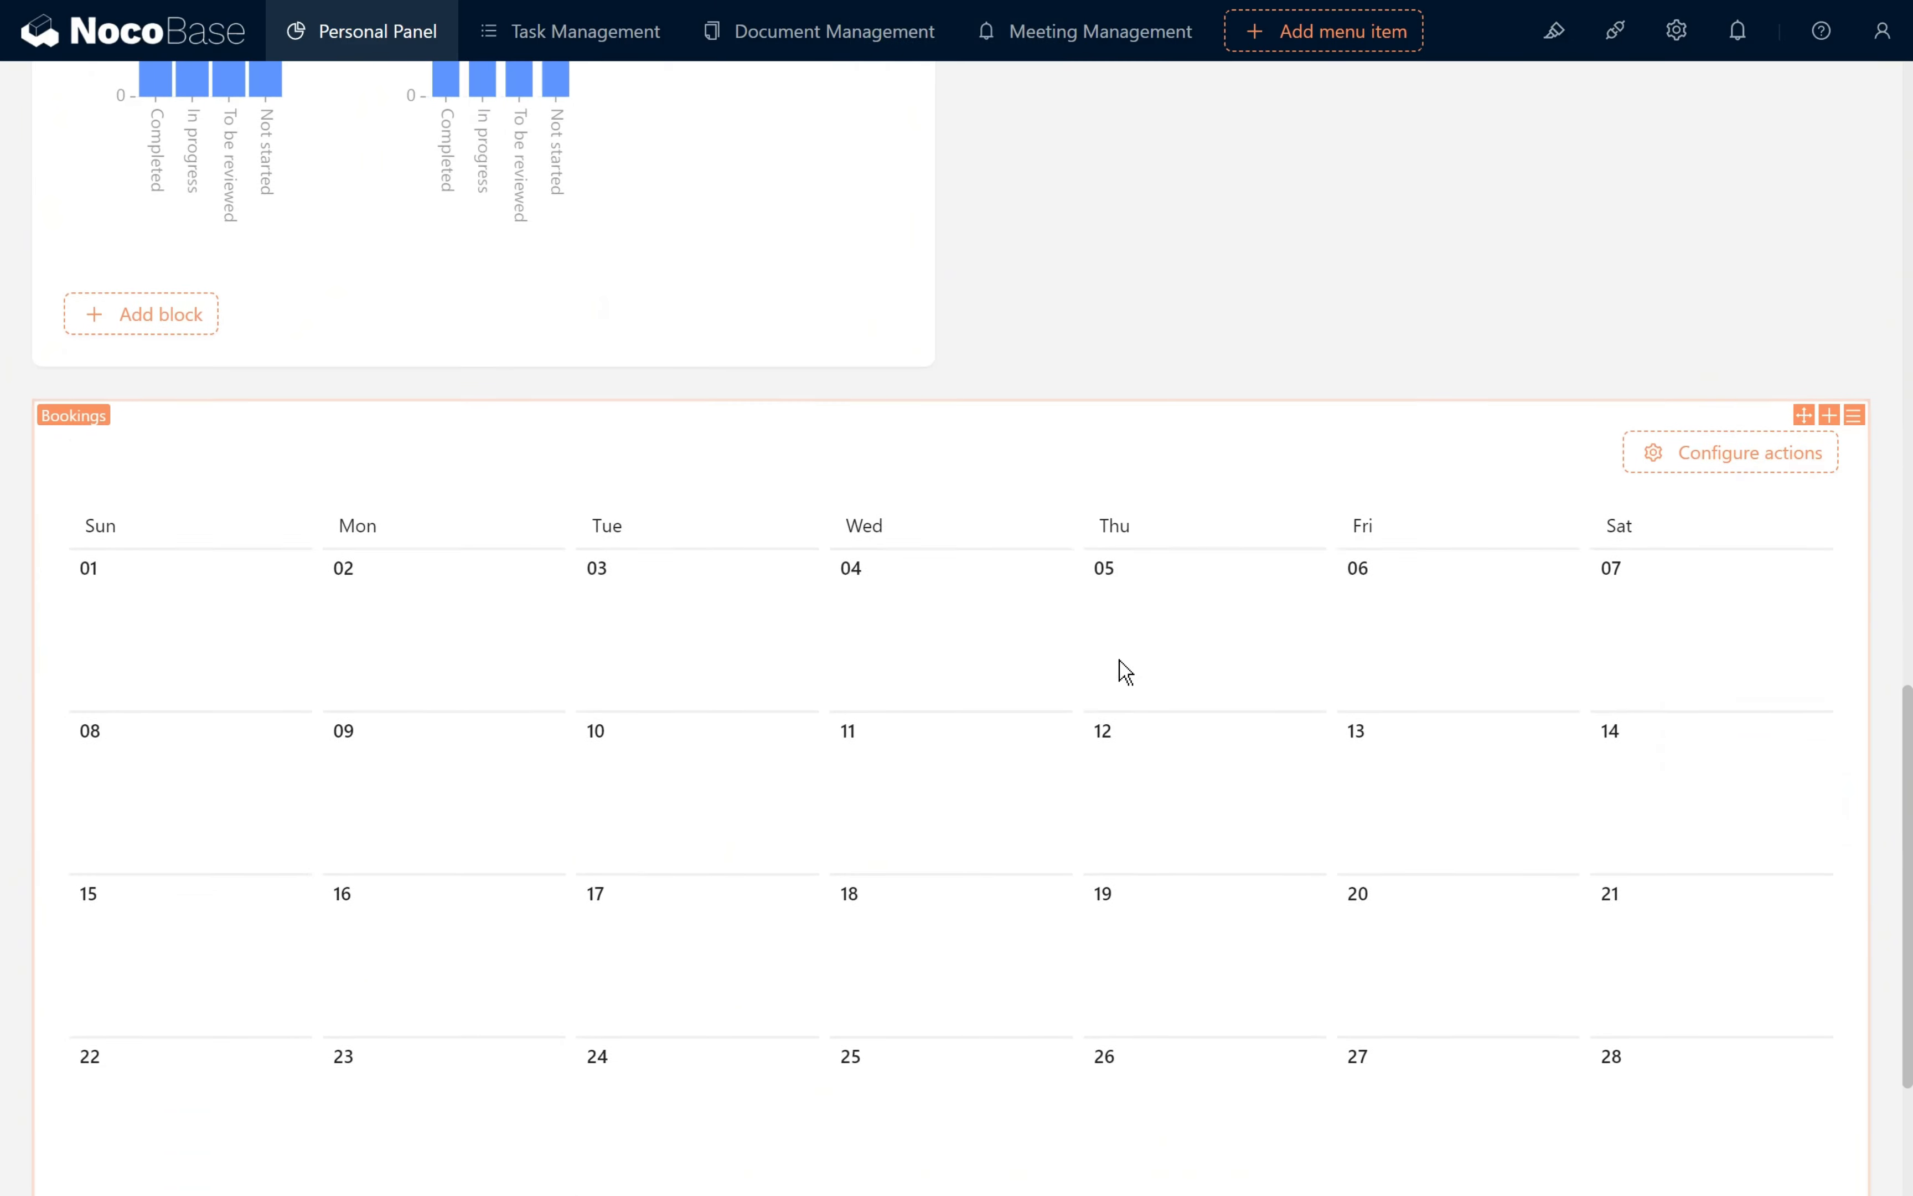
pyautogui.scroll(7, 960, 815)
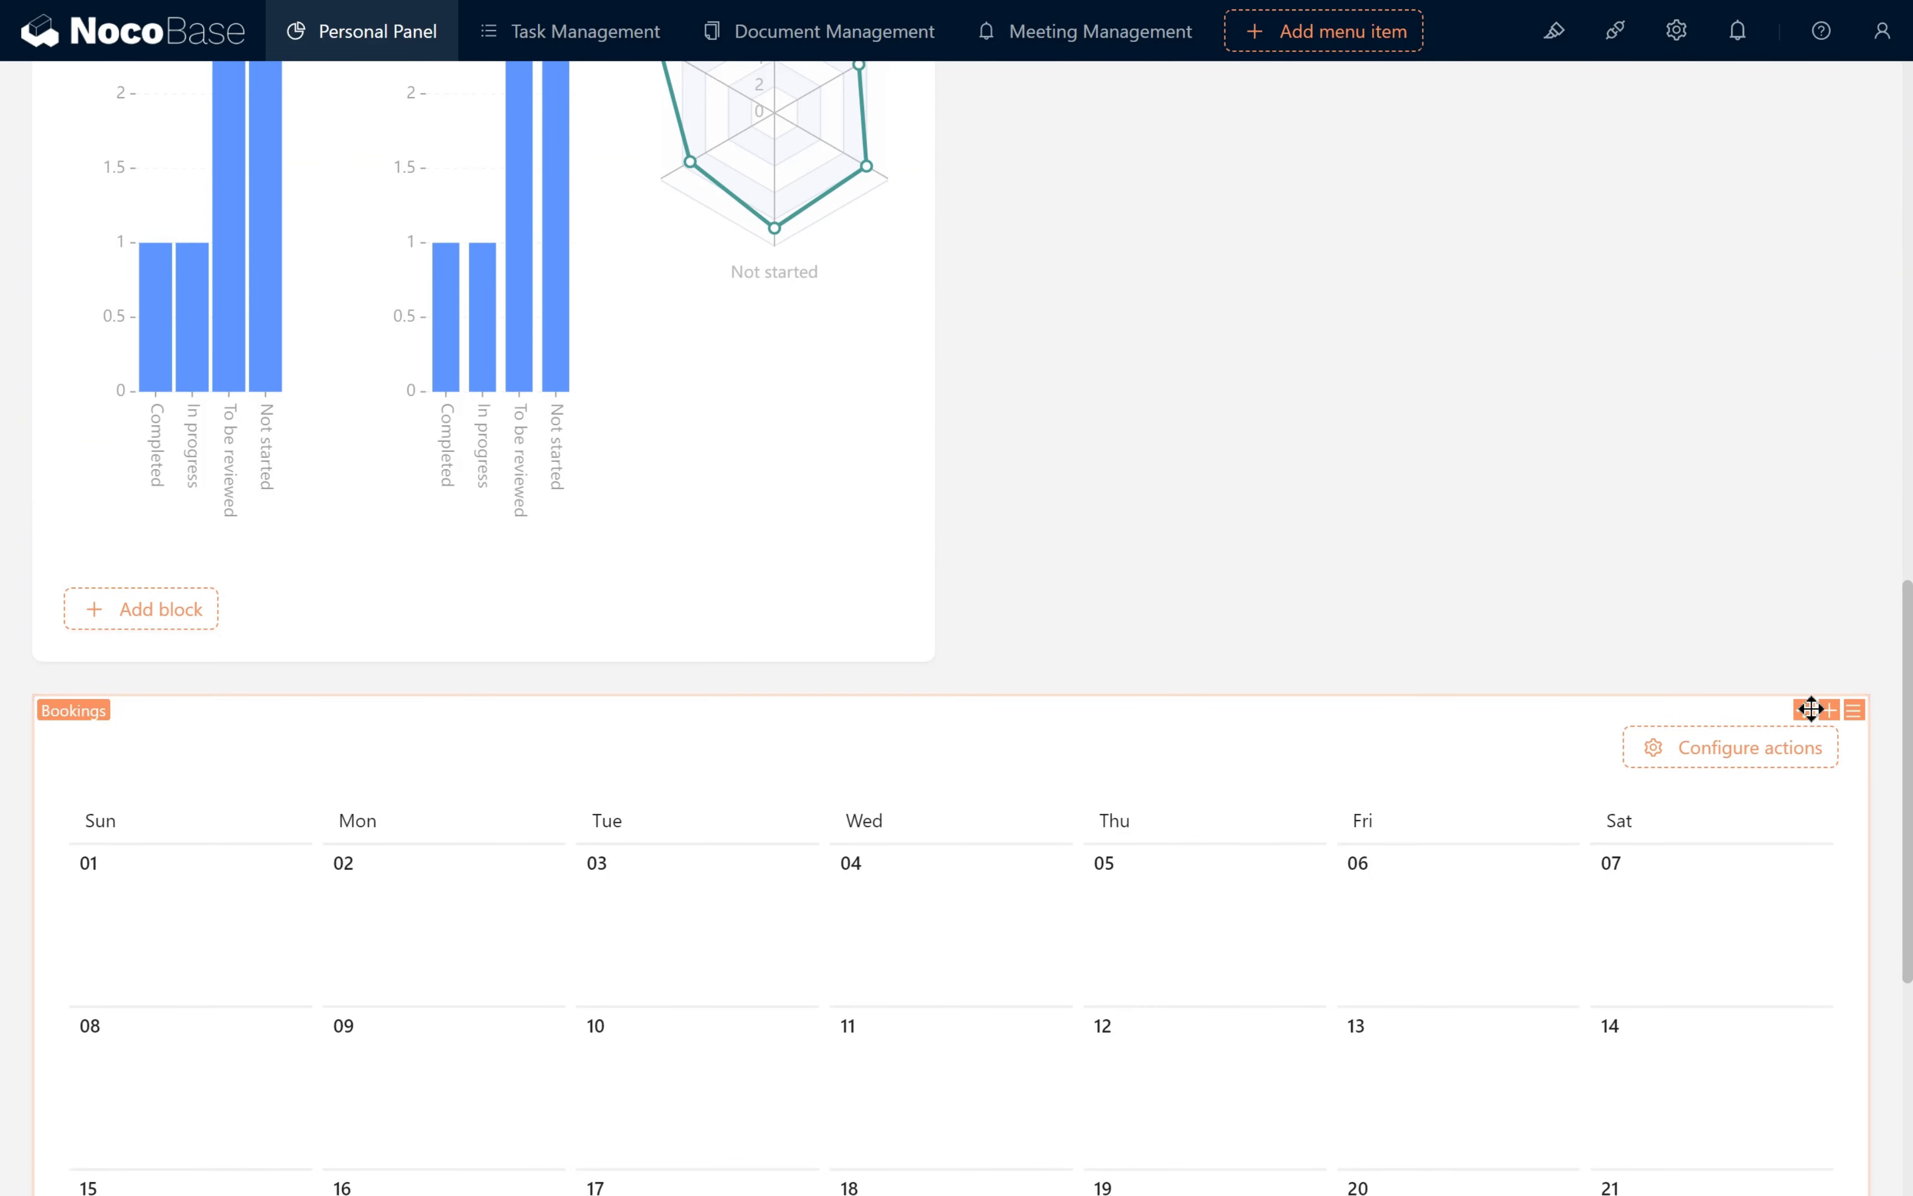
pyautogui.moveTo(1797, 709); pyautogui.dragTo(1675, 640)
# - Enable the Today, Turn pages, Select view and Filter actions on the Bookings calendar
pyautogui.moveTo(1739, 607)
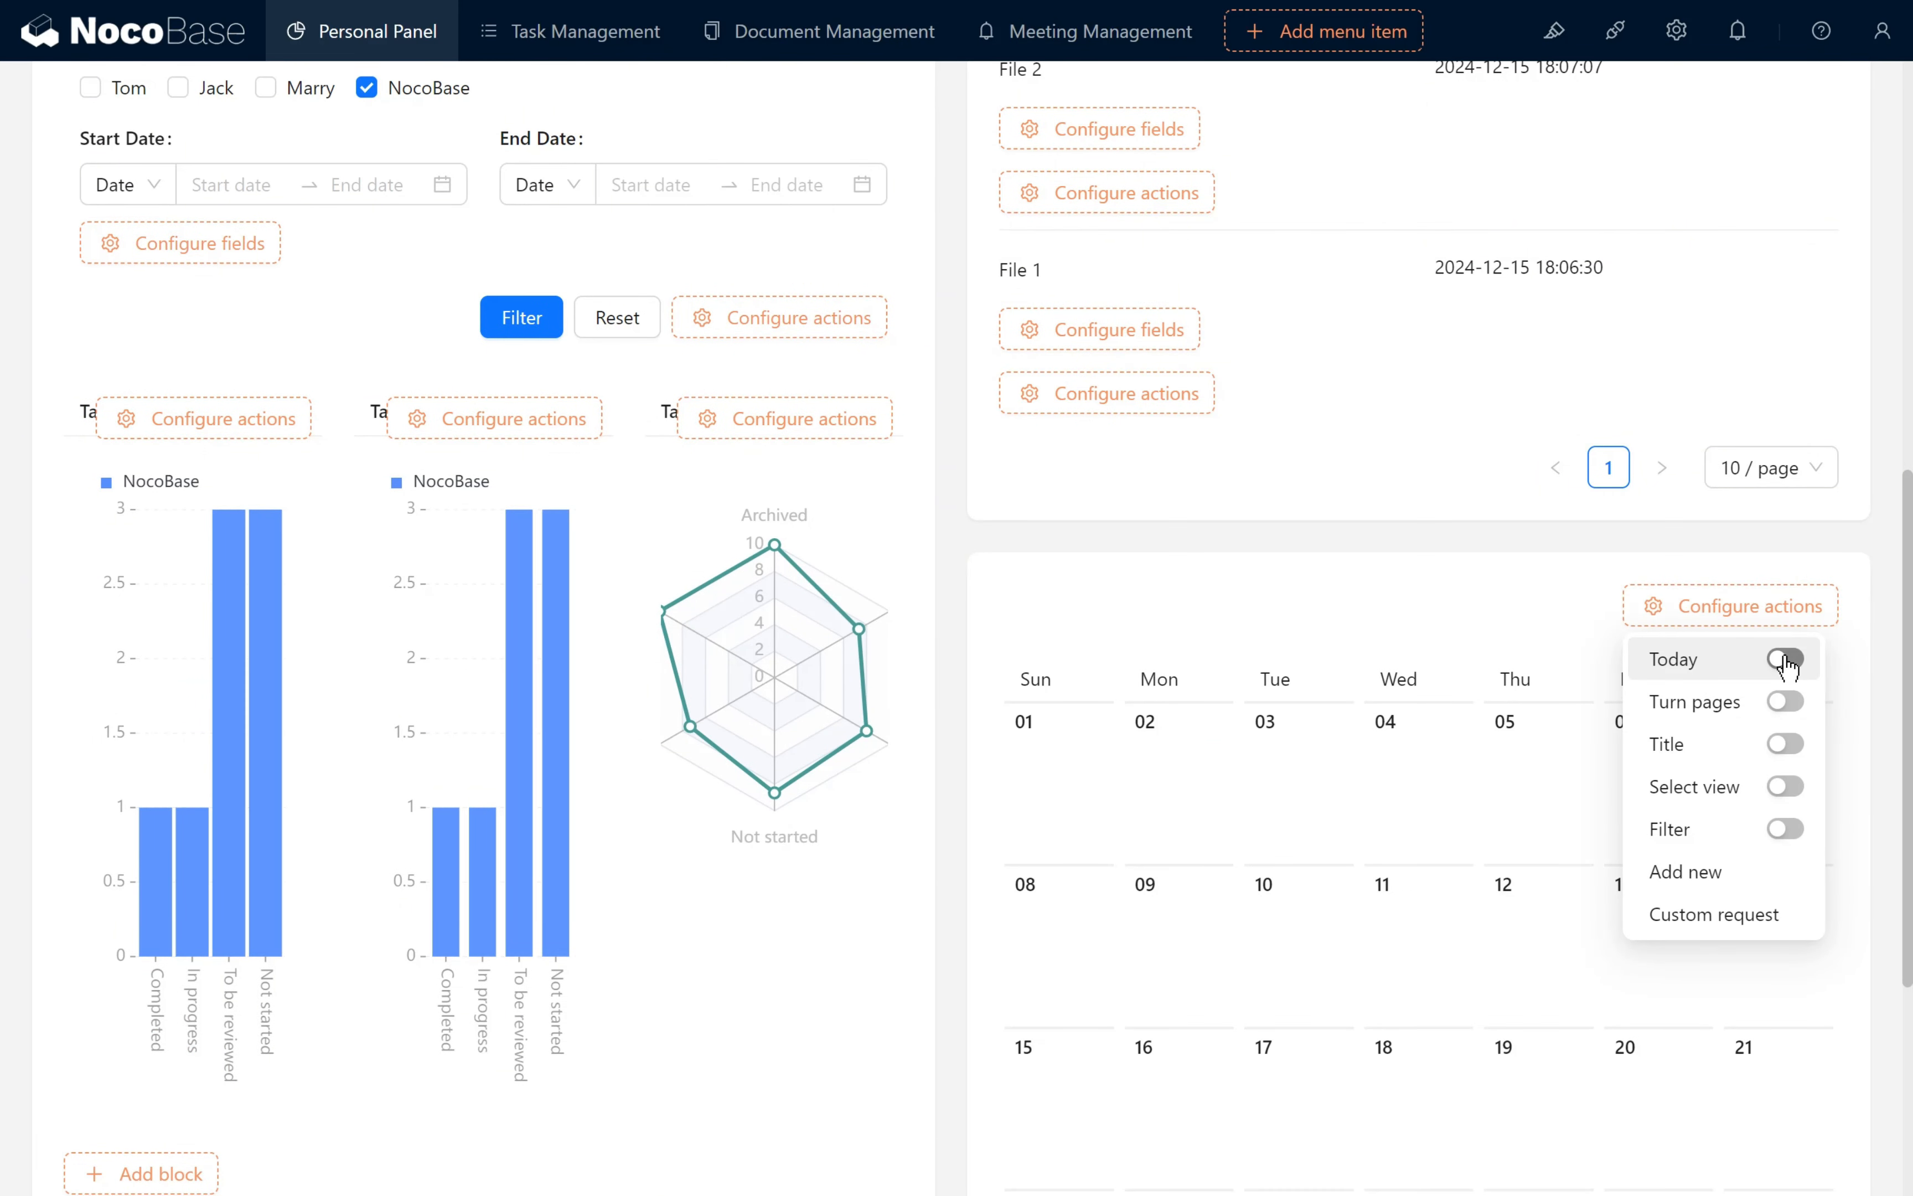
pyautogui.click(1786, 660)
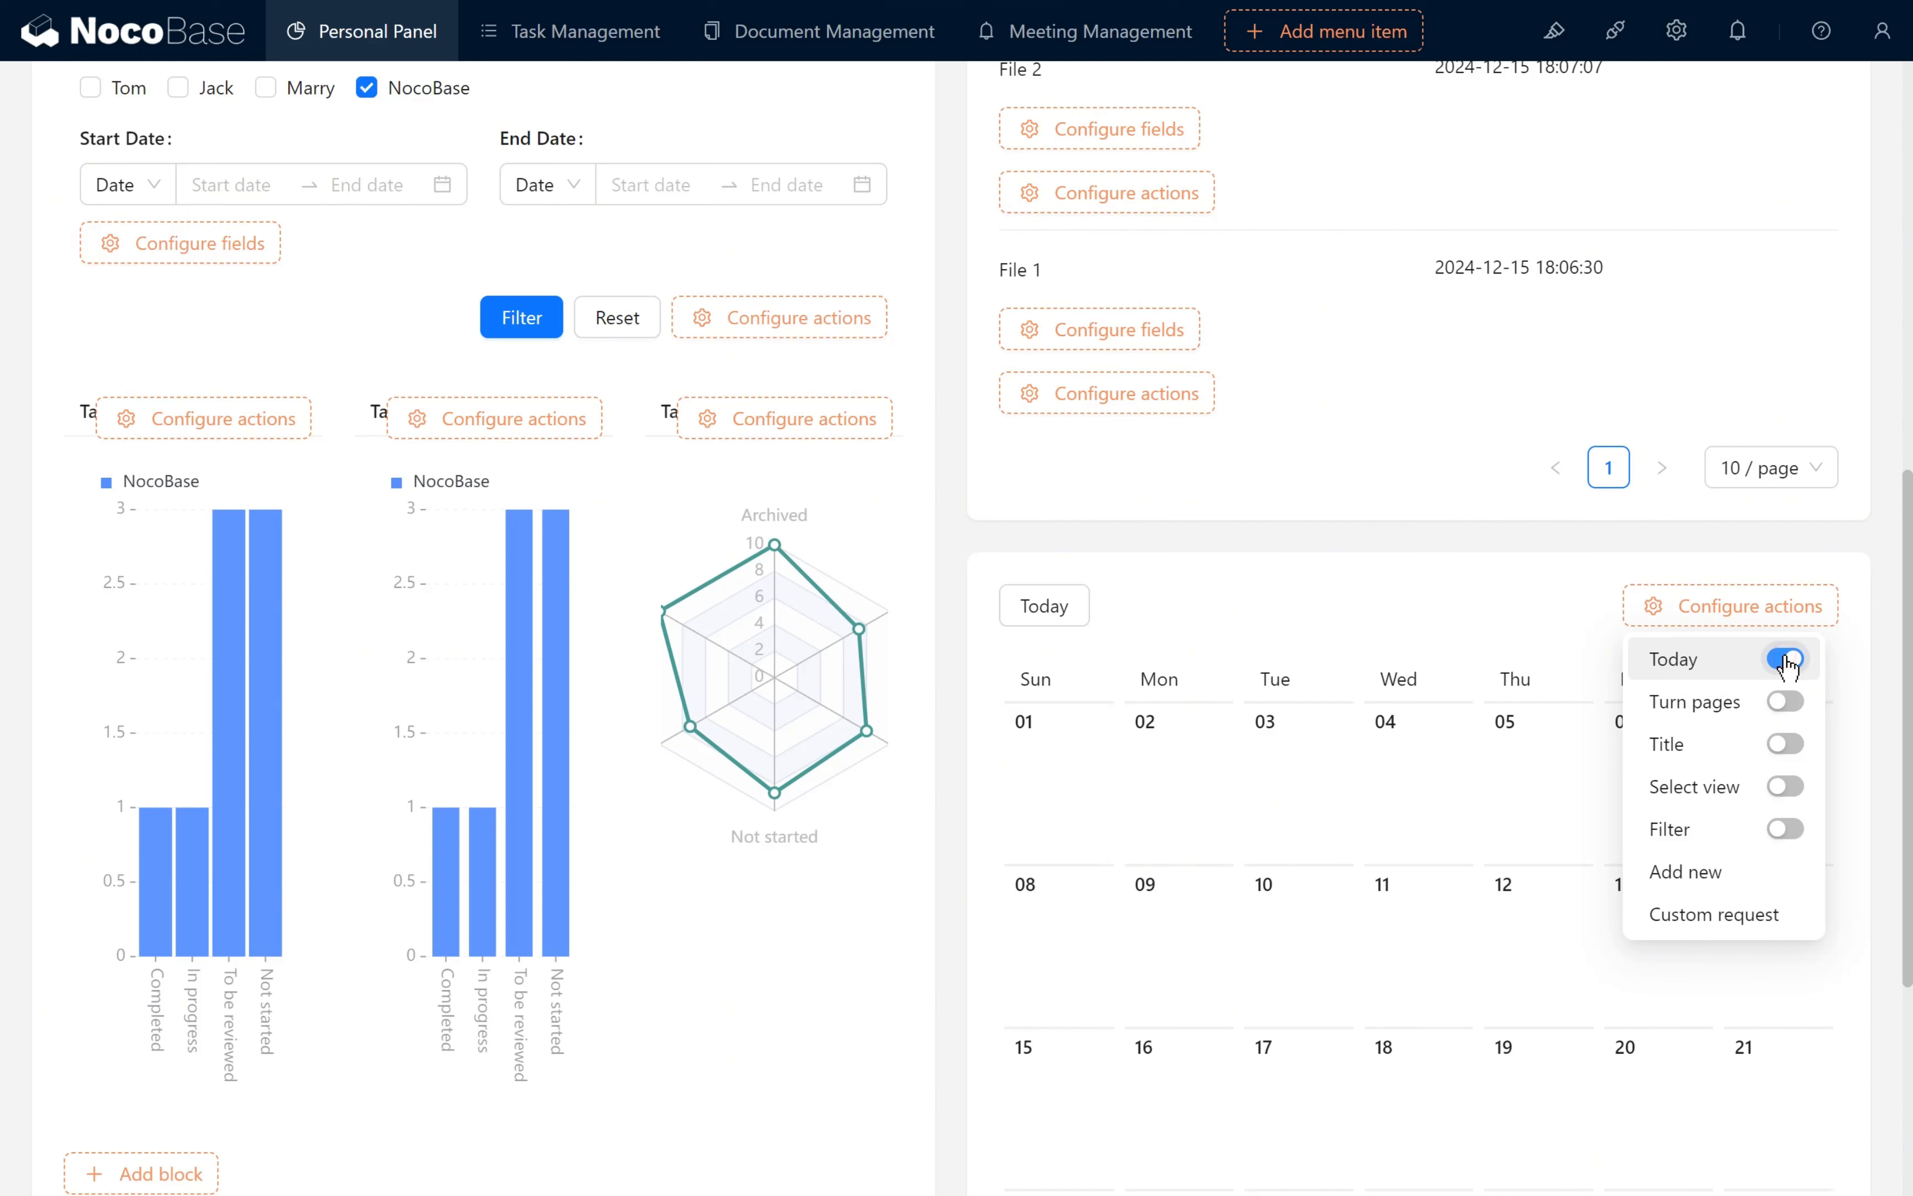
pyautogui.click(1793, 702)
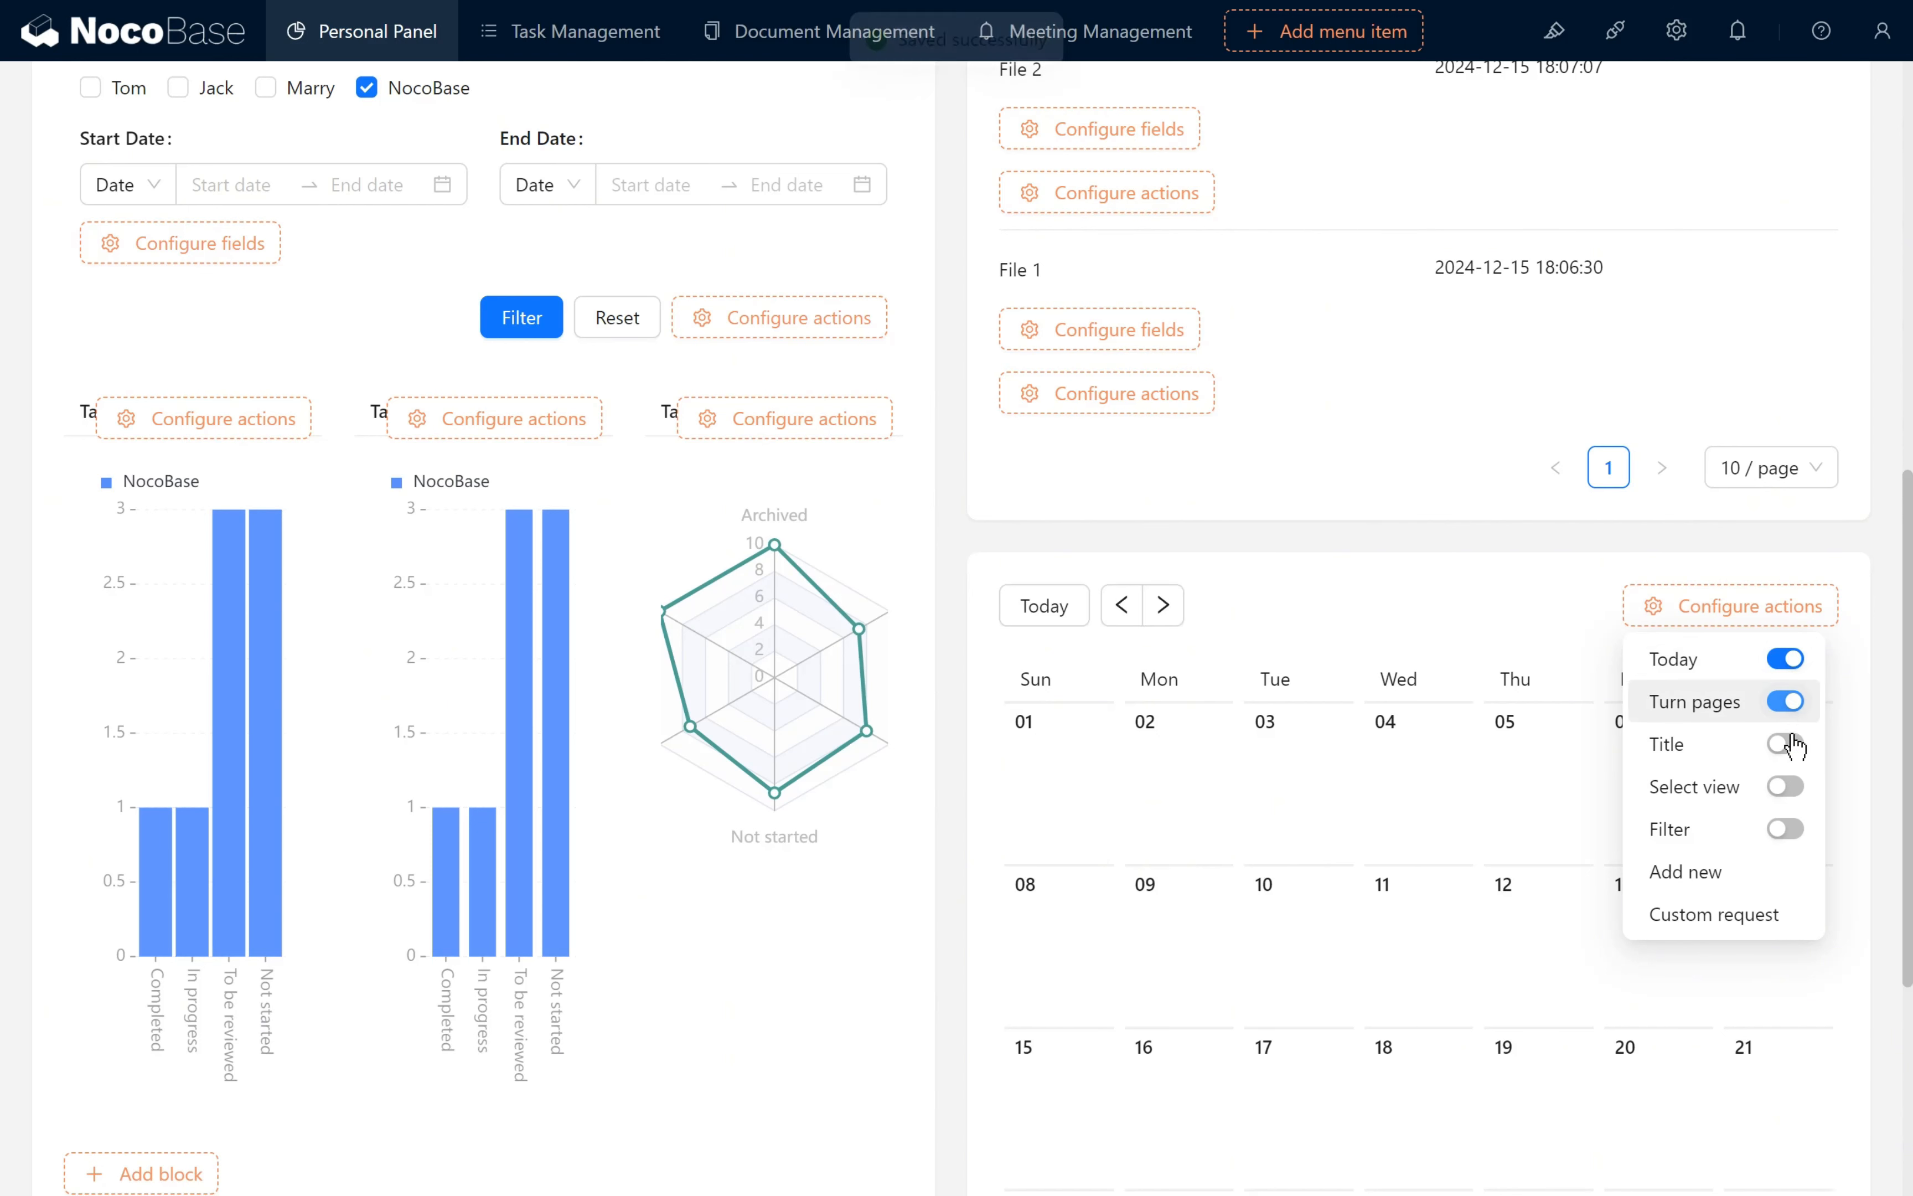
pyautogui.click(1792, 795)
pyautogui.click(1791, 832)
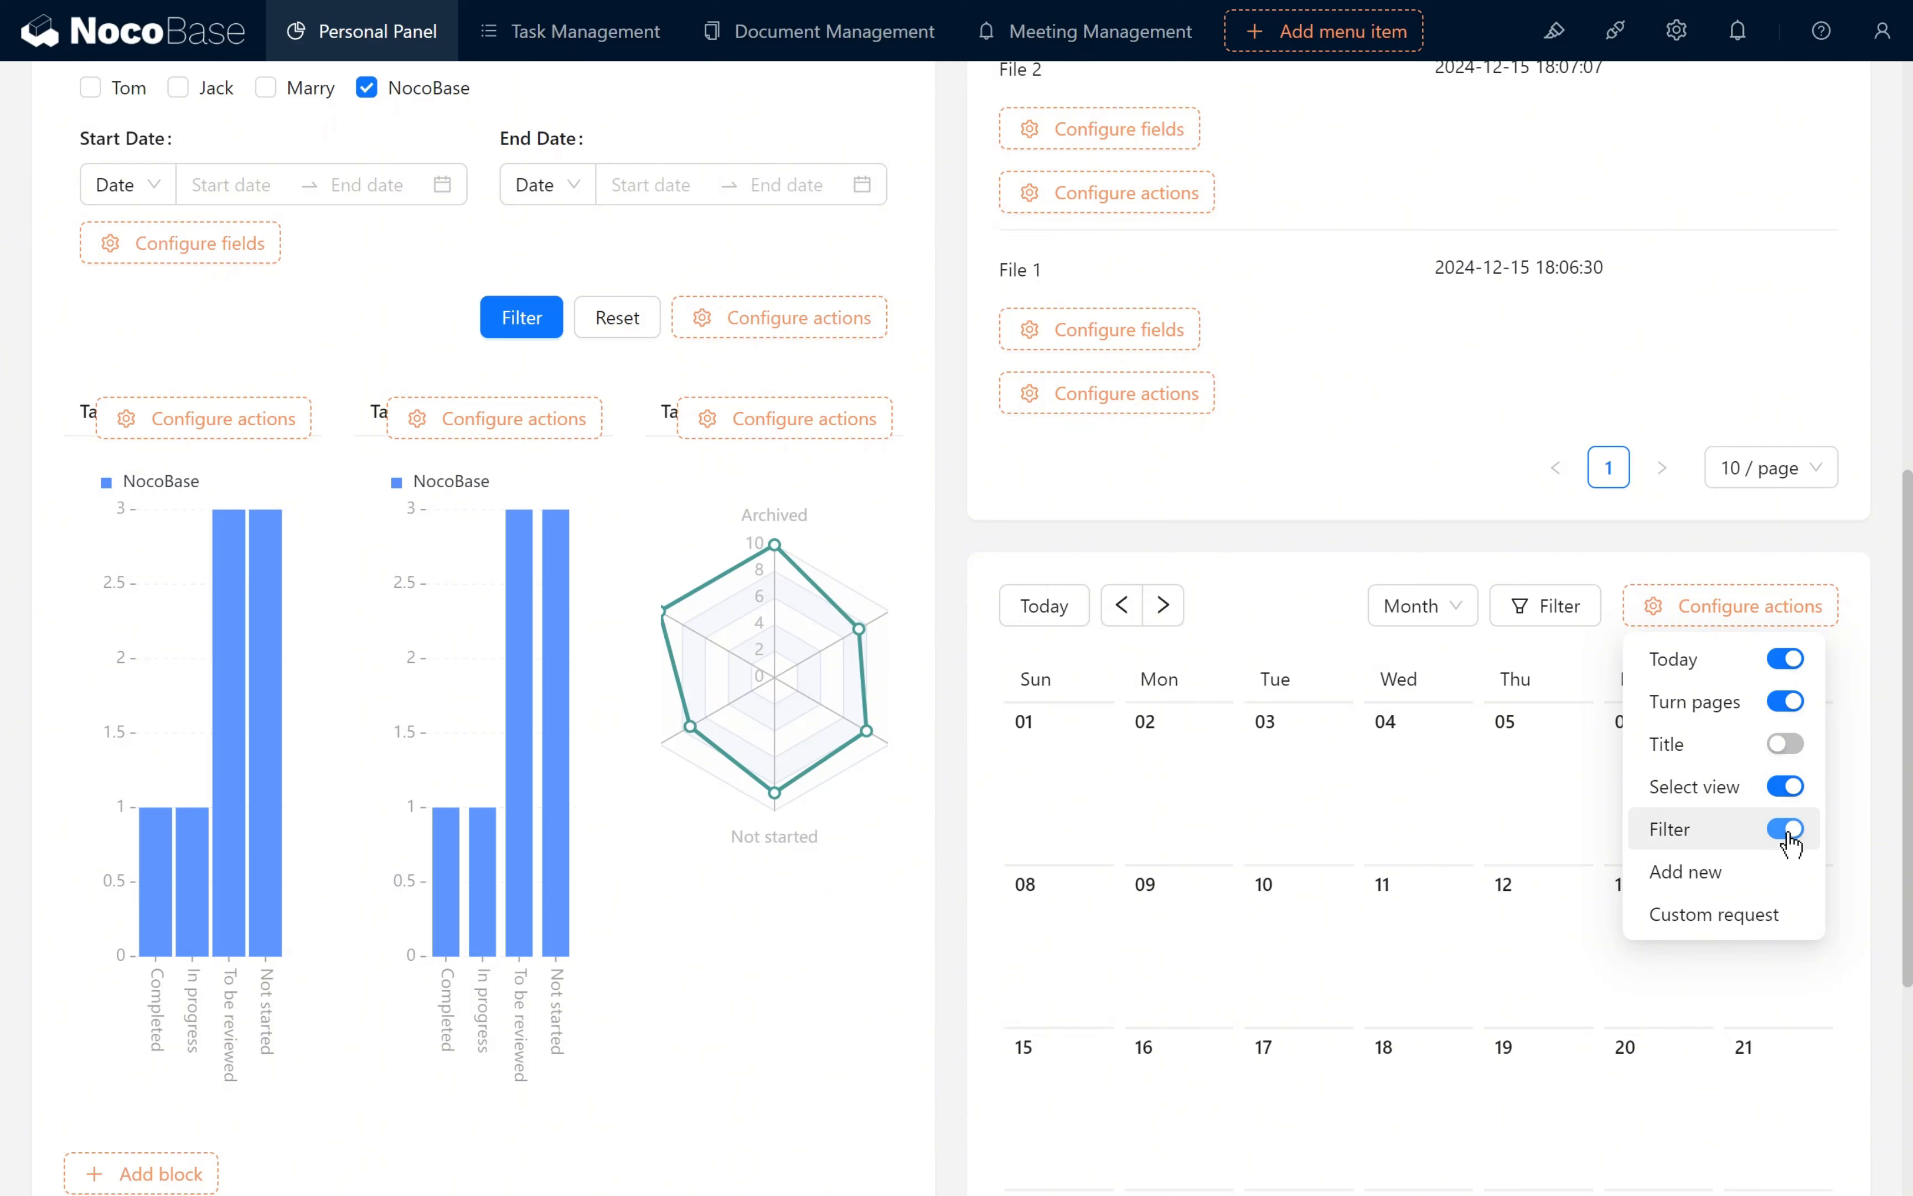
# - Set the Bookings calendar's default view to Day (天)
pyautogui.moveTo(1852, 566)
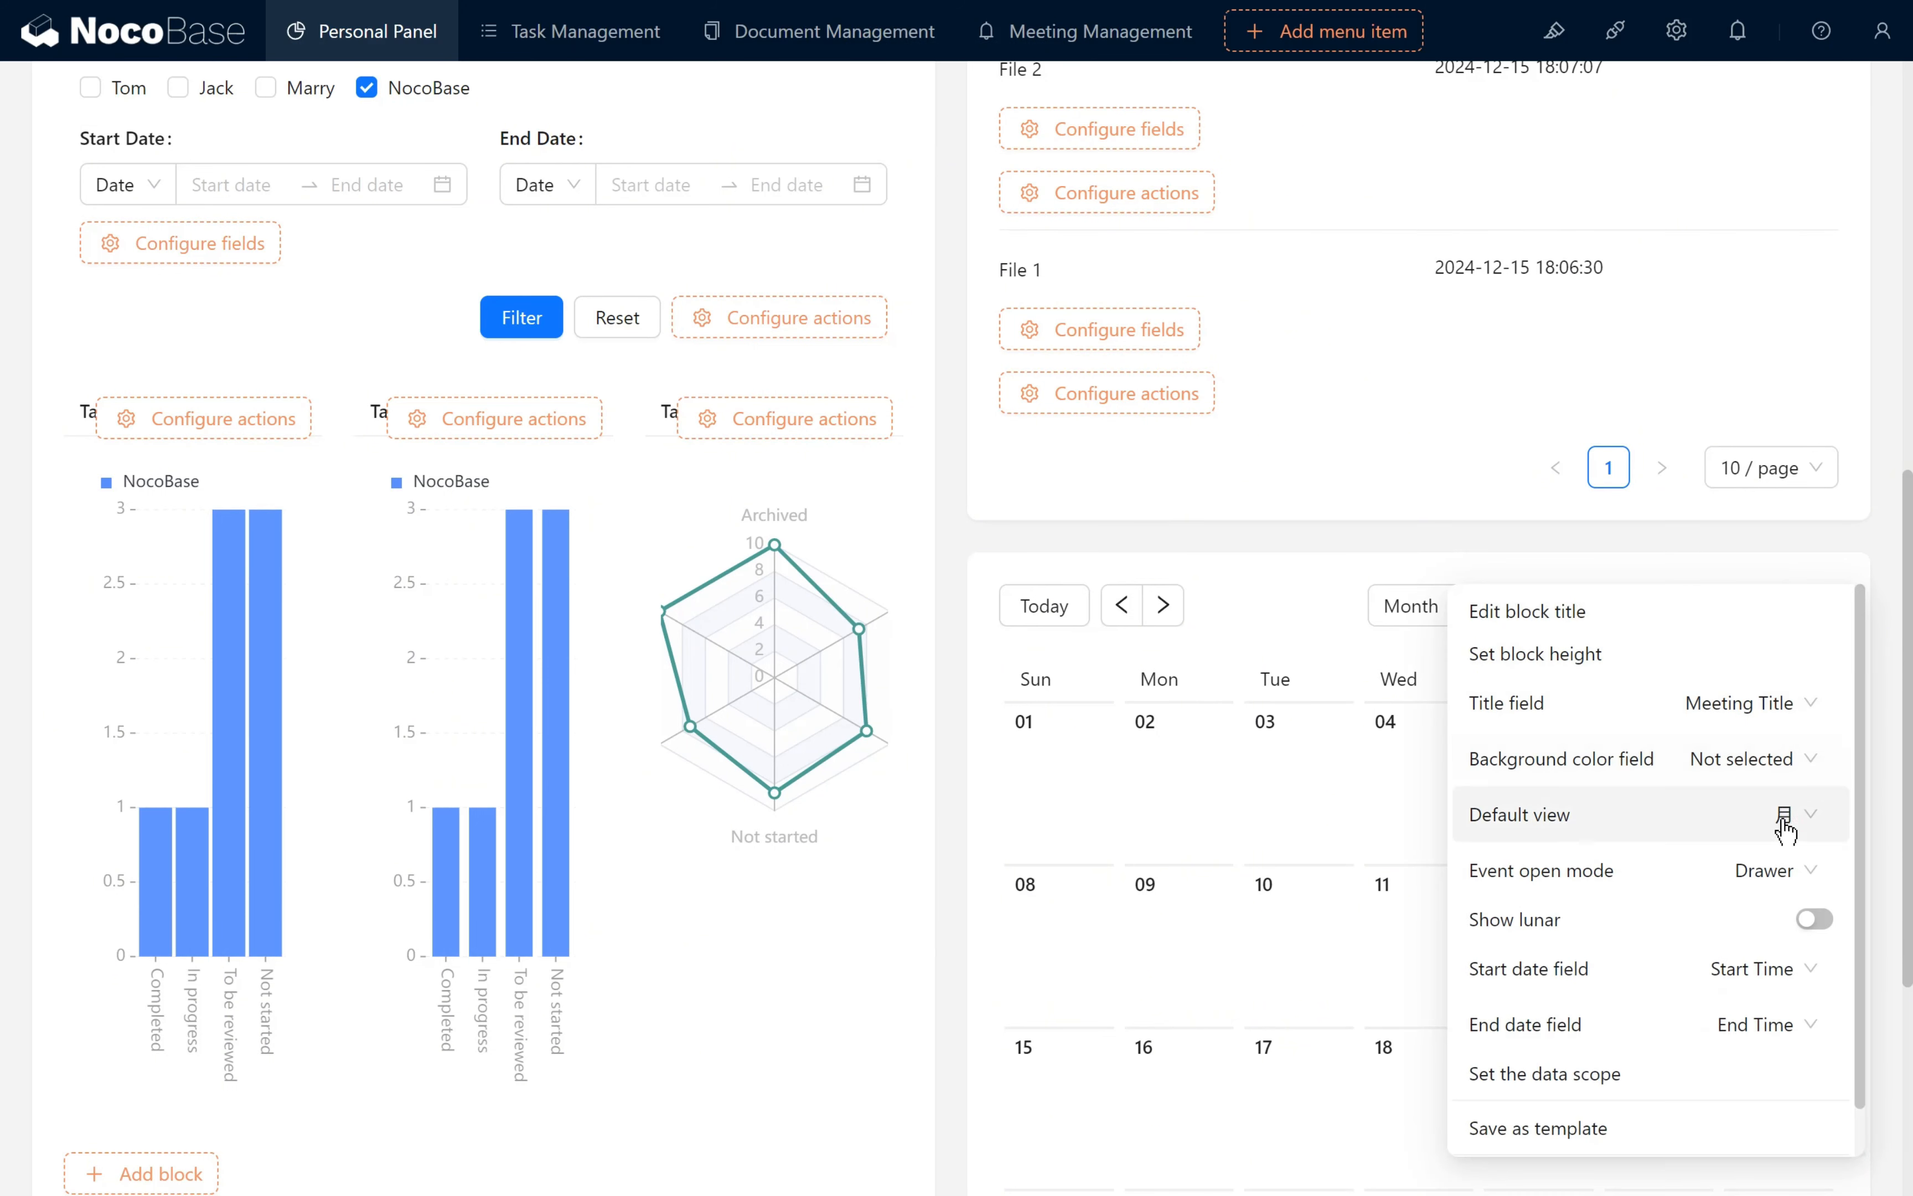
pyautogui.click(1784, 827)
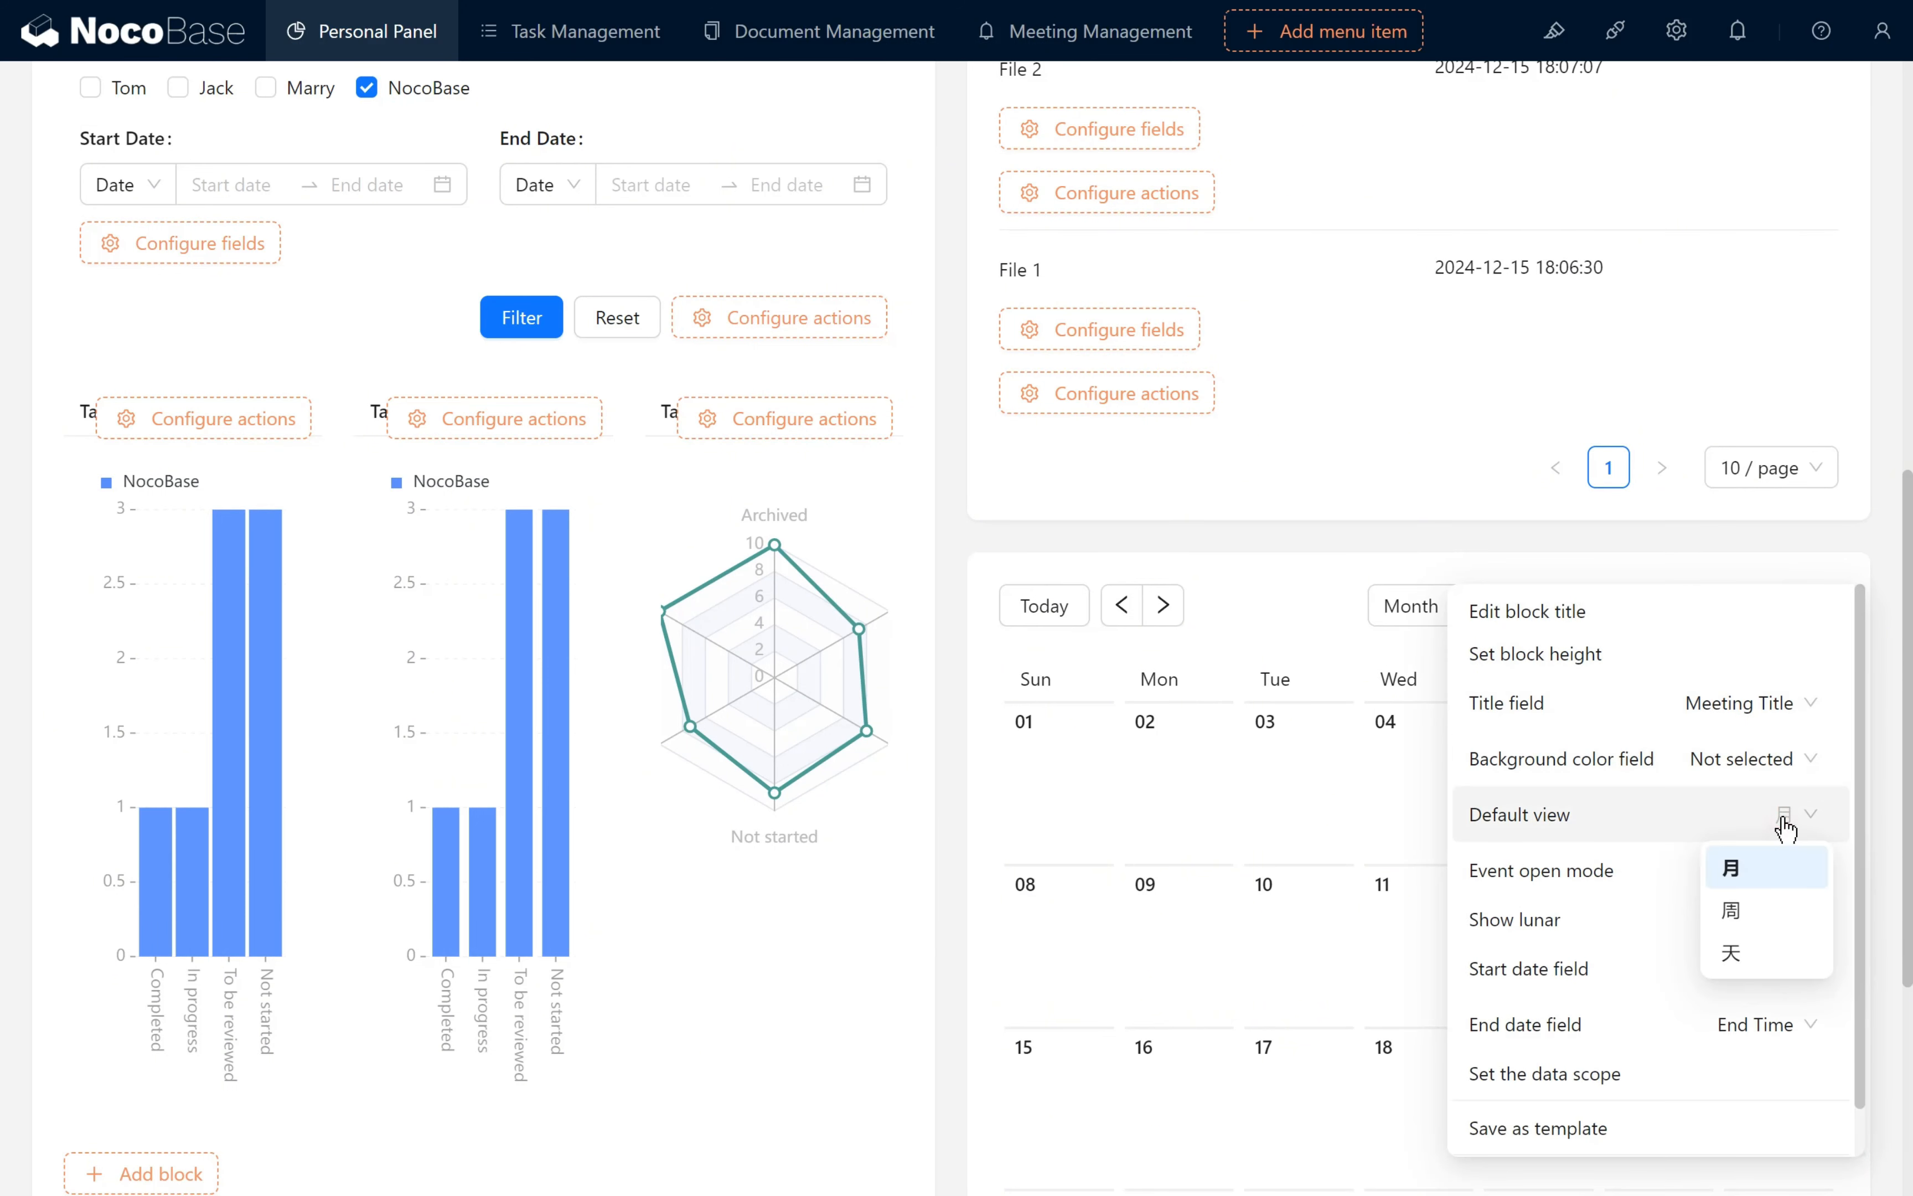
pyautogui.click(1780, 961)
# - Check the Bookings calendar's view selector options and leave it on Day
pyautogui.scroll(-2, 1635, 503)
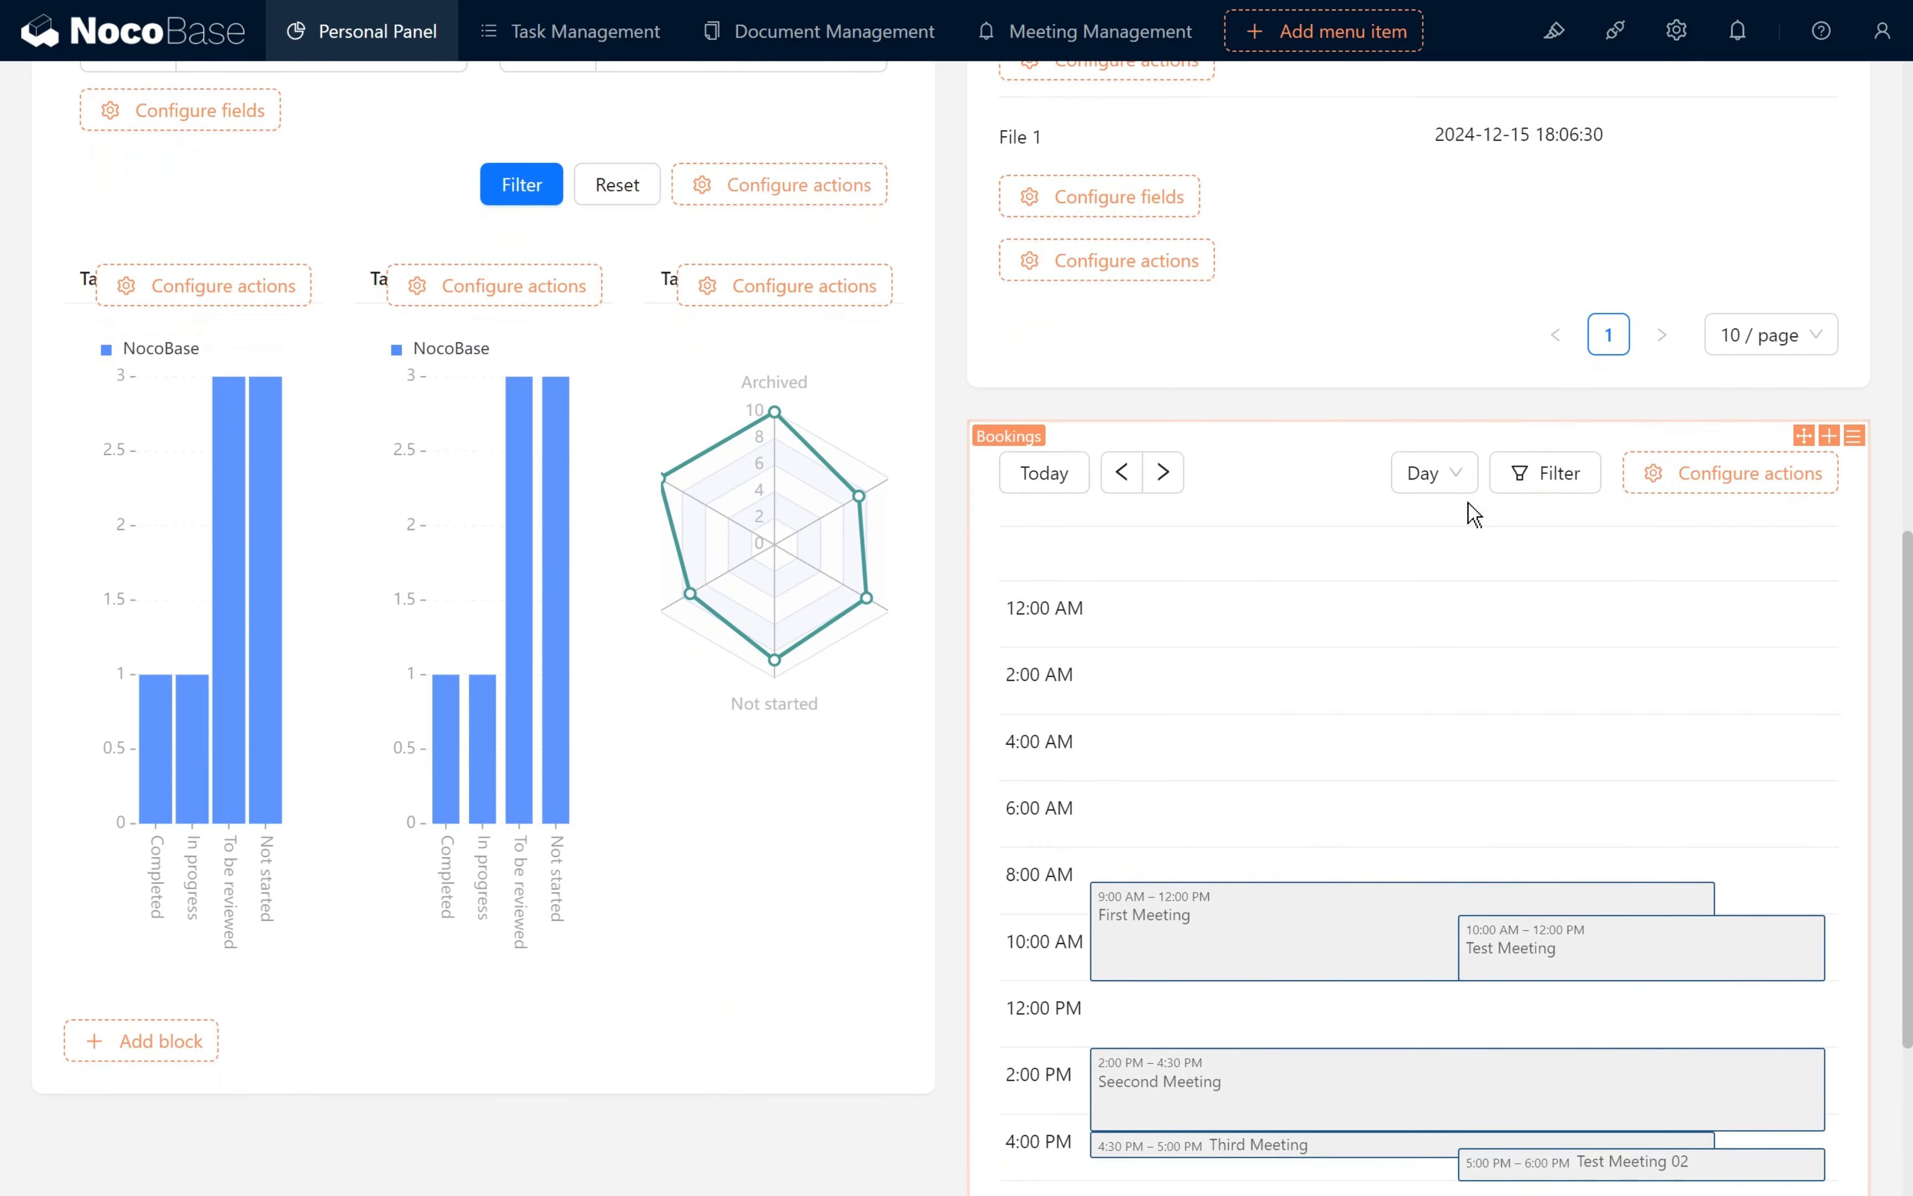
pyautogui.click(1451, 478)
pyautogui.click(1434, 611)
pyautogui.click(1434, 478)
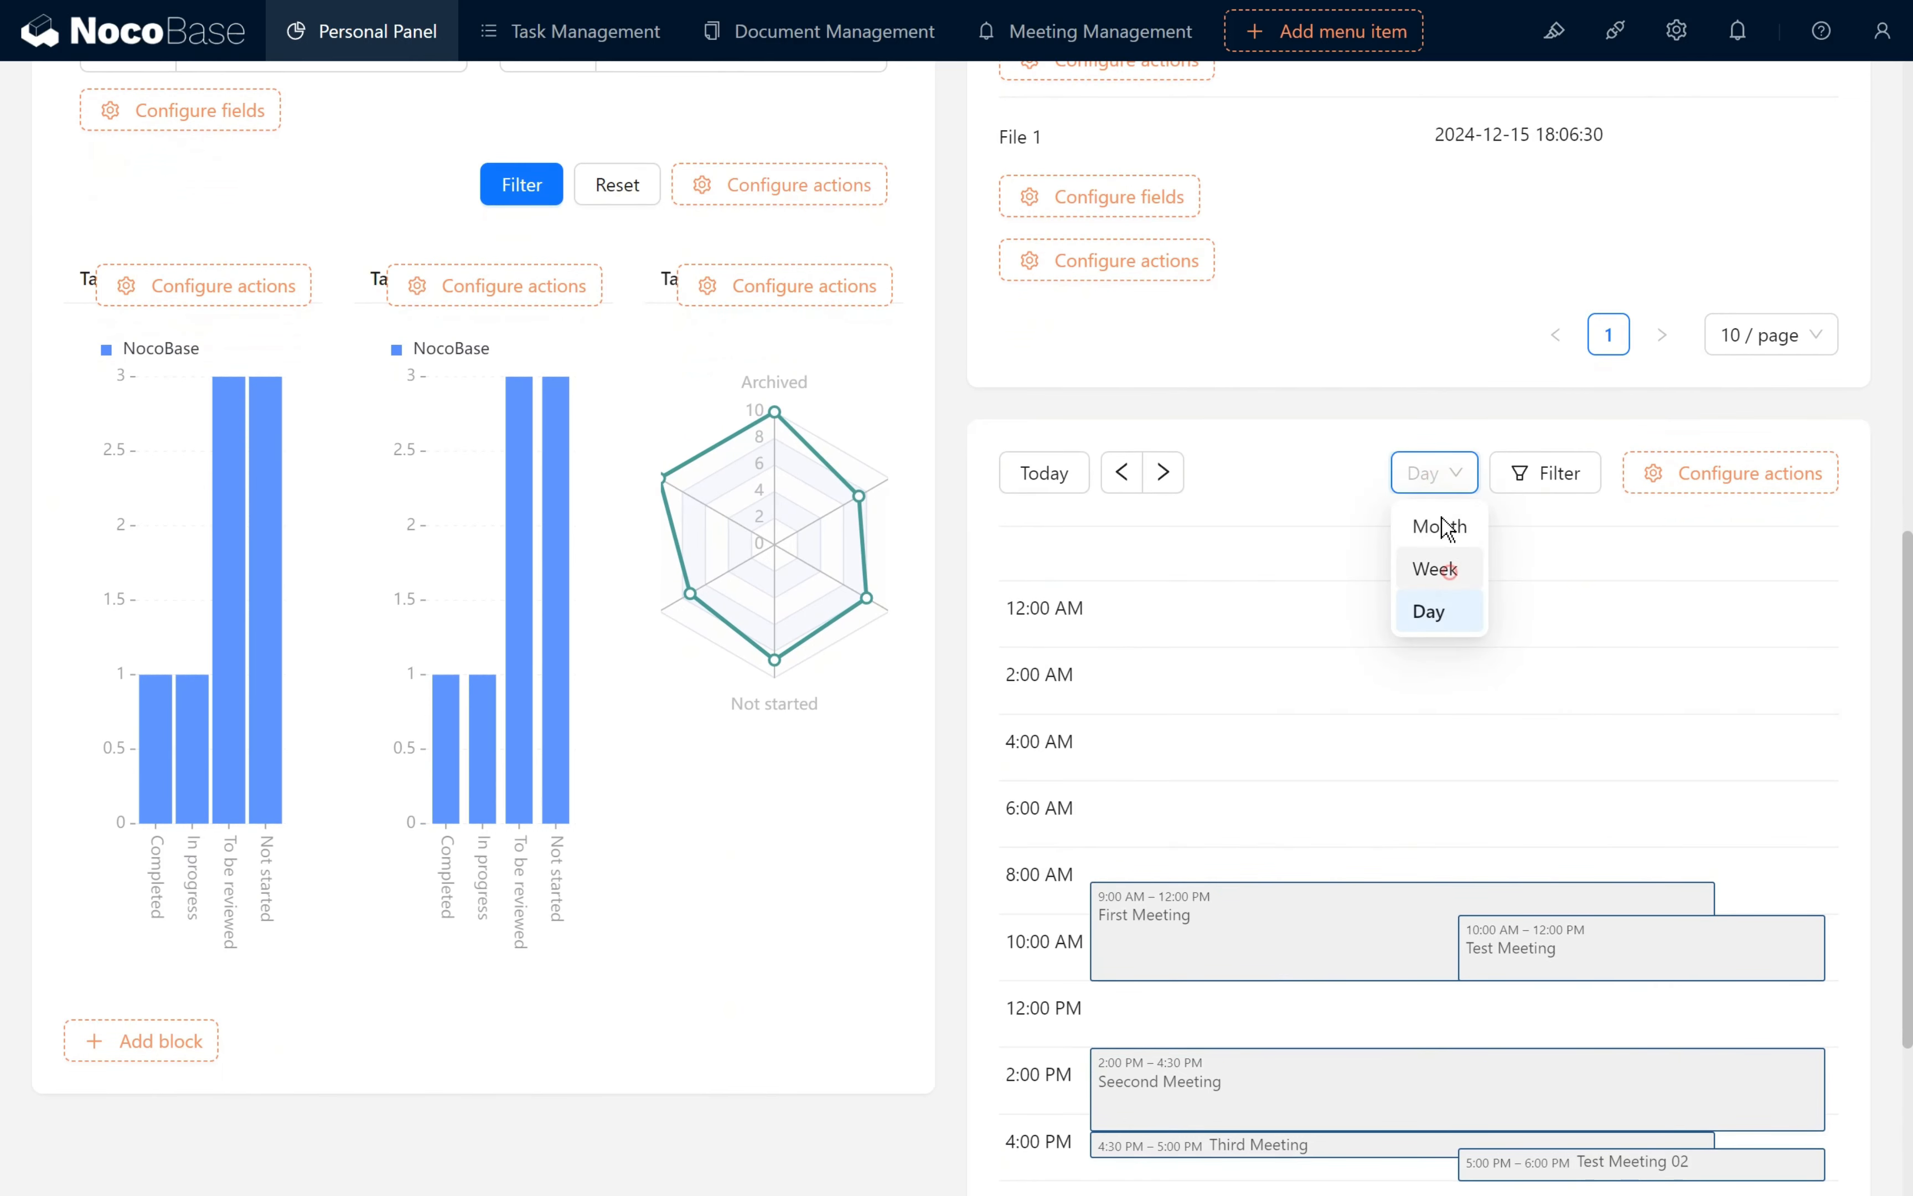
pyautogui.click(1435, 570)
pyautogui.click(1427, 613)
pyautogui.click(1564, 412)
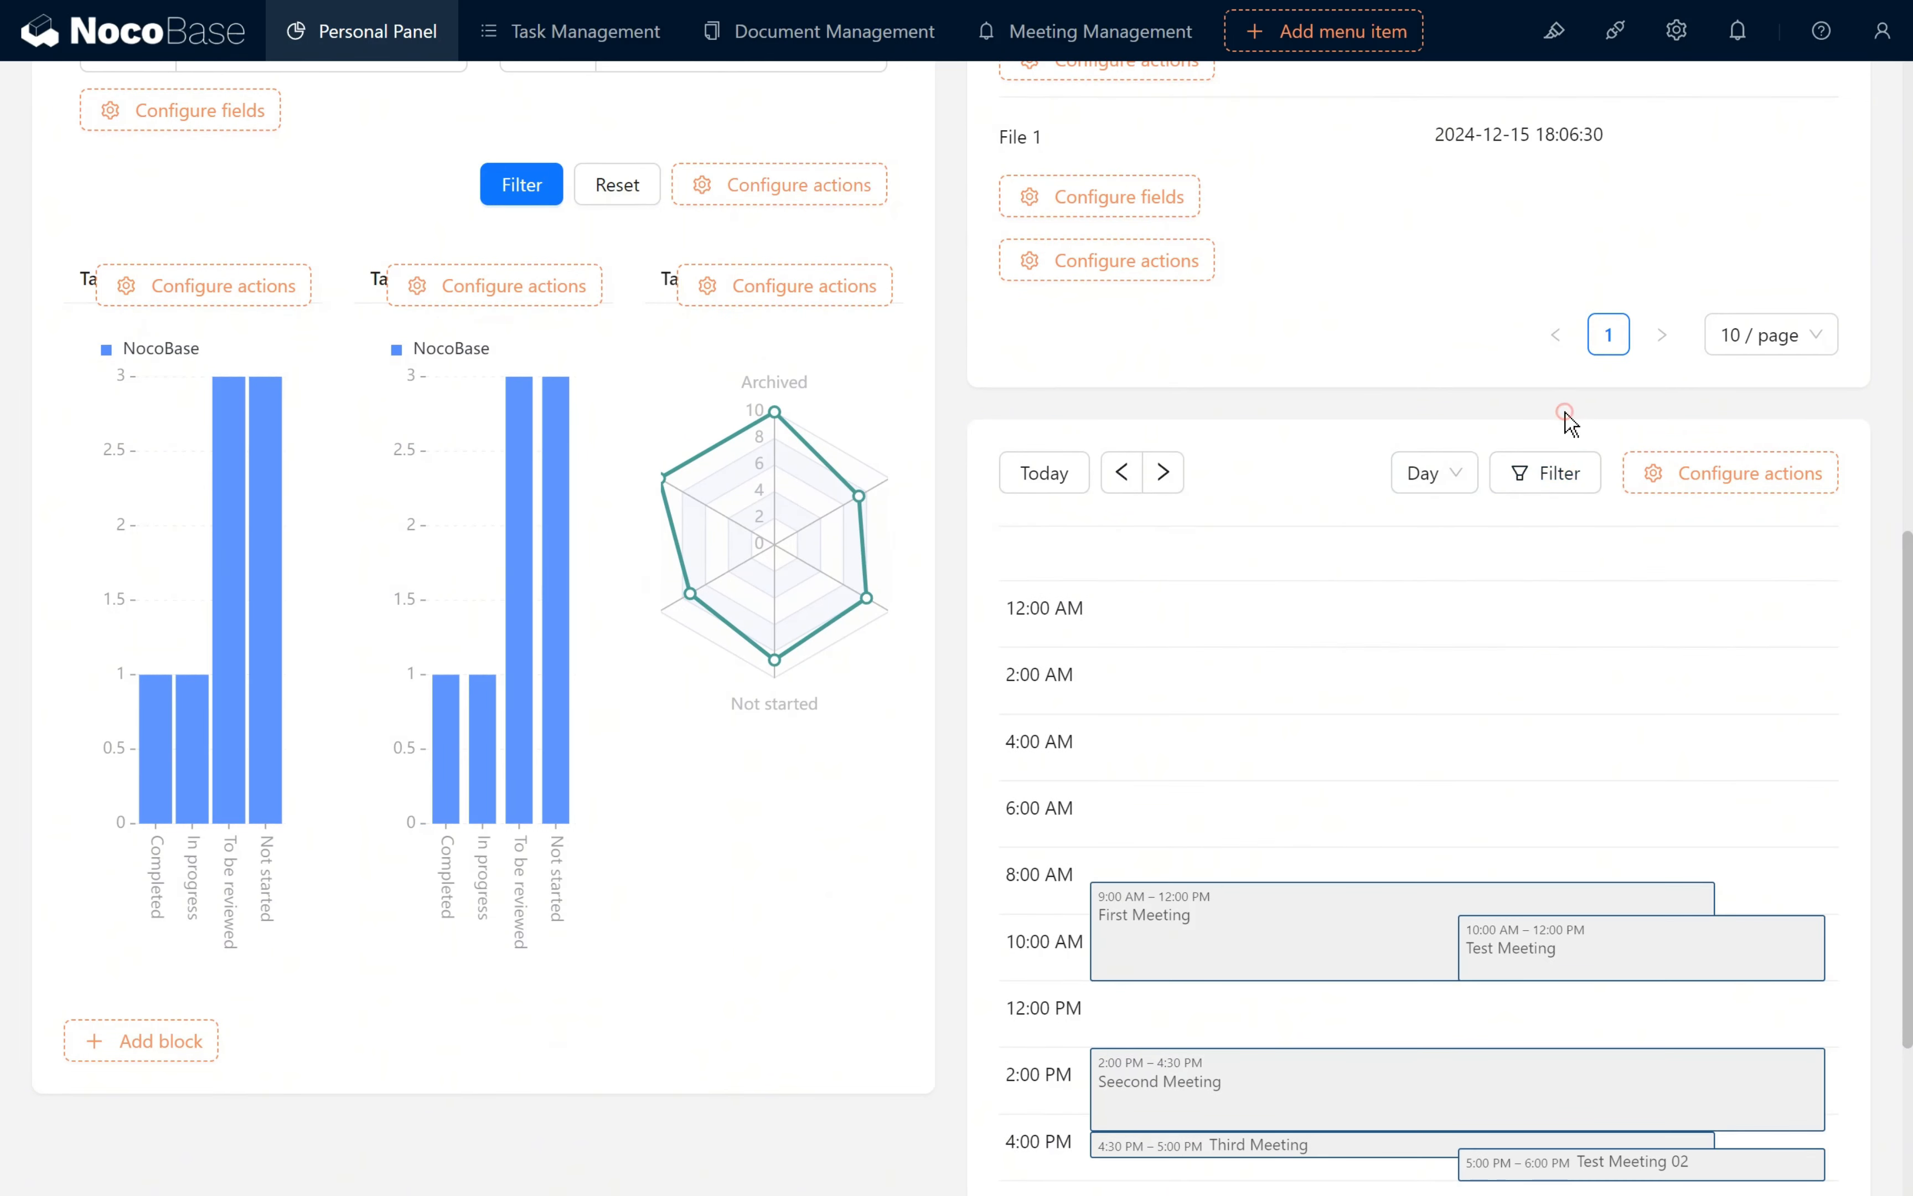
# - Add a filter form block for the Bookings collection at the end of the page
pyautogui.scroll(-4, 1570, 423)
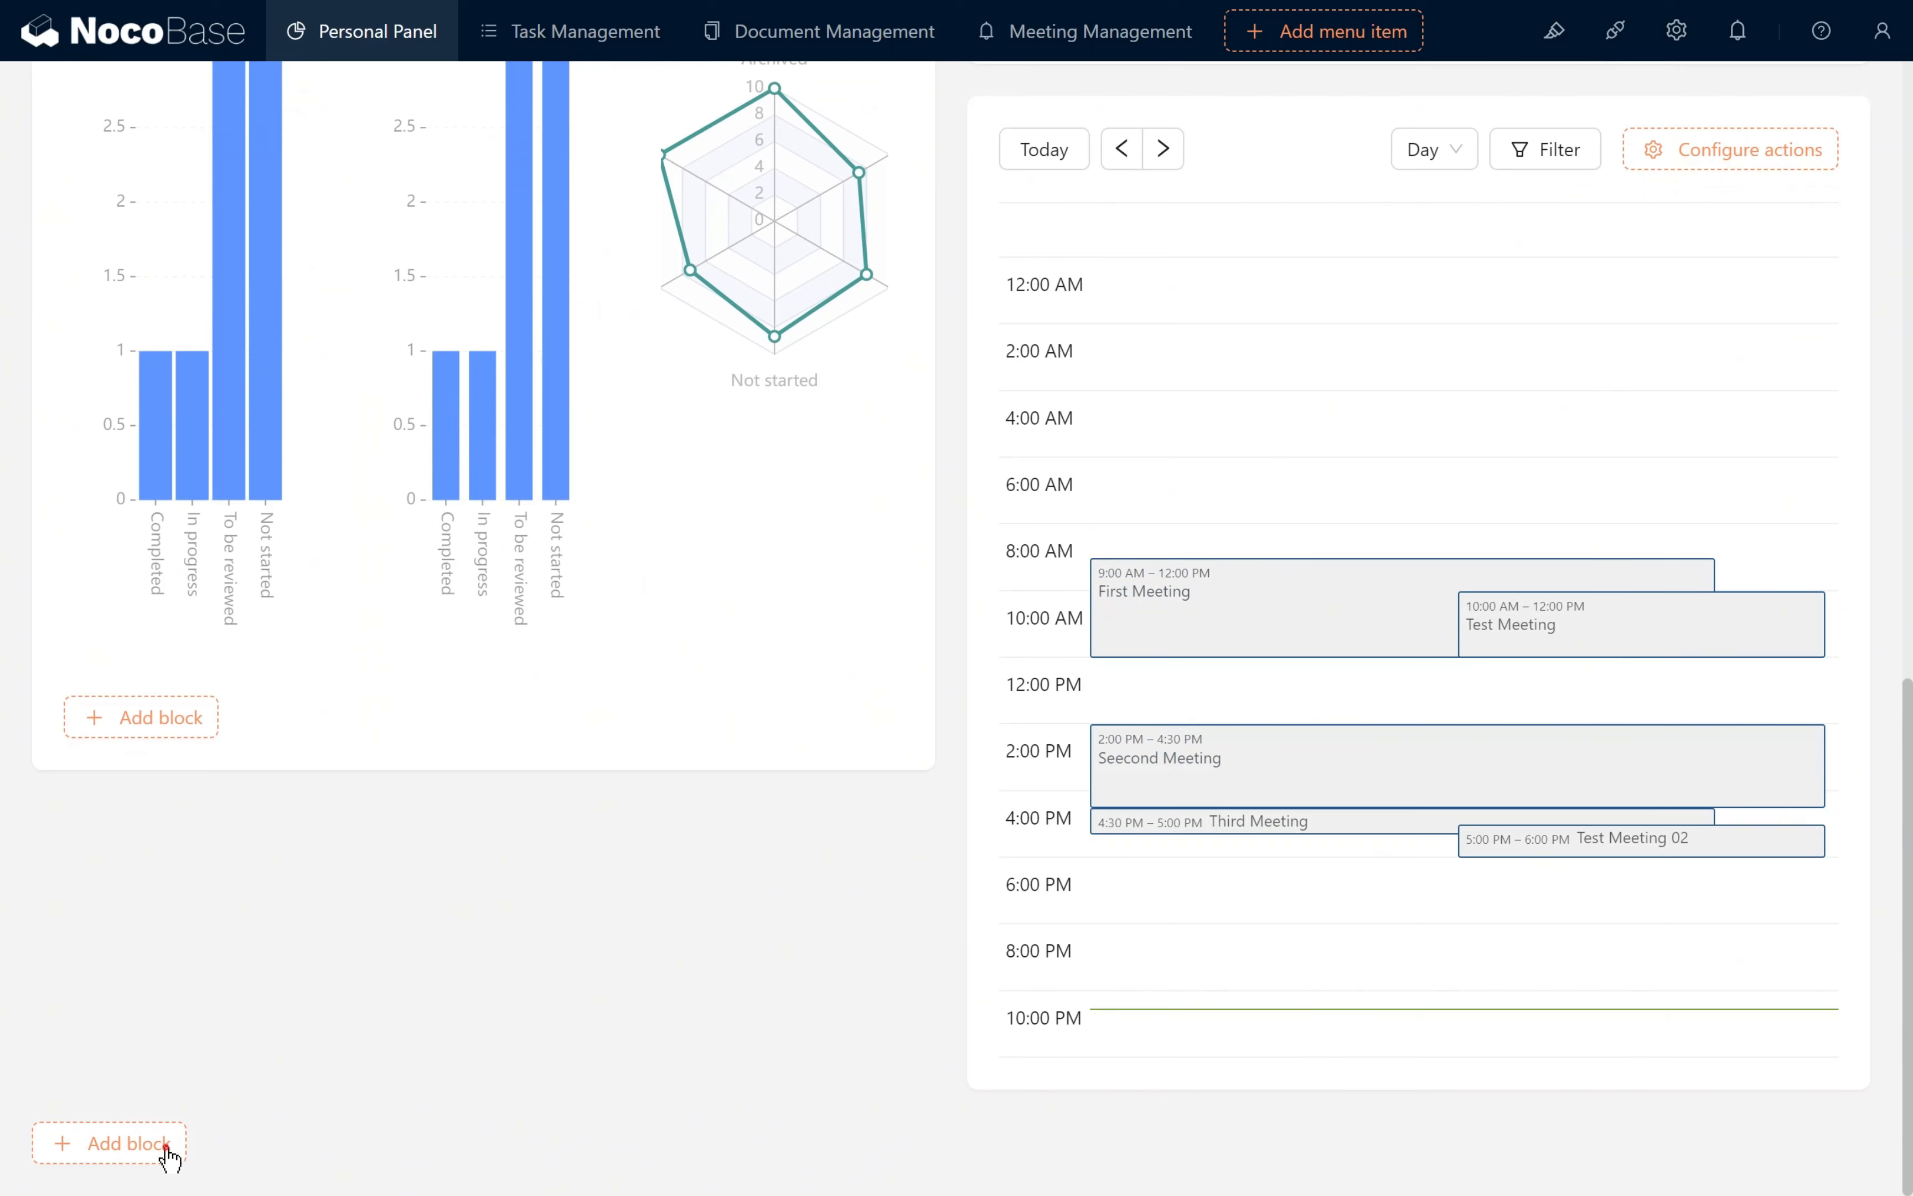
pyautogui.moveTo(166, 1144)
pyautogui.moveTo(179, 838)
pyautogui.click(329, 827)
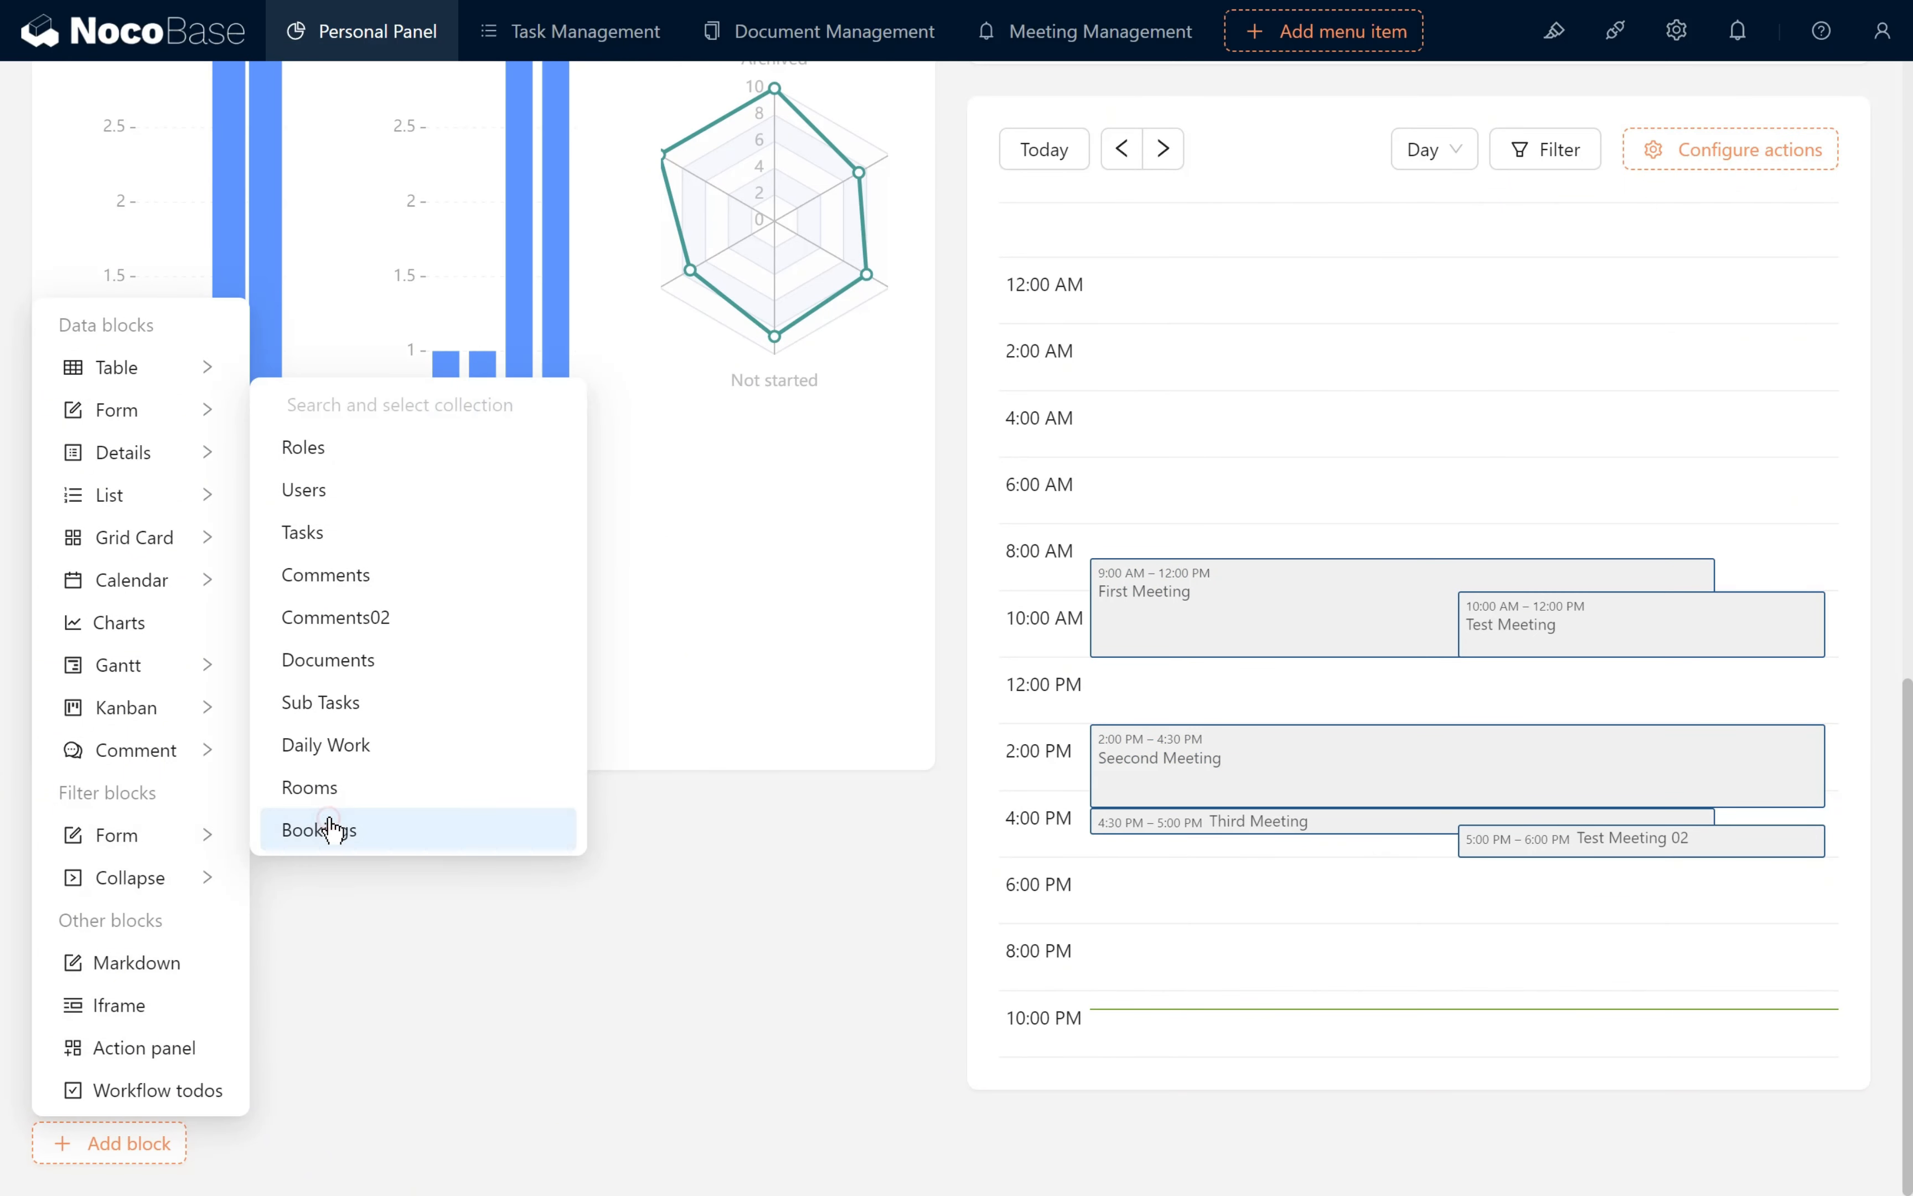
# - Add the Room and Users fields to the Bookings filter form and place the form between Hot News and the calendar
pyautogui.scroll(-3, 384, 1033)
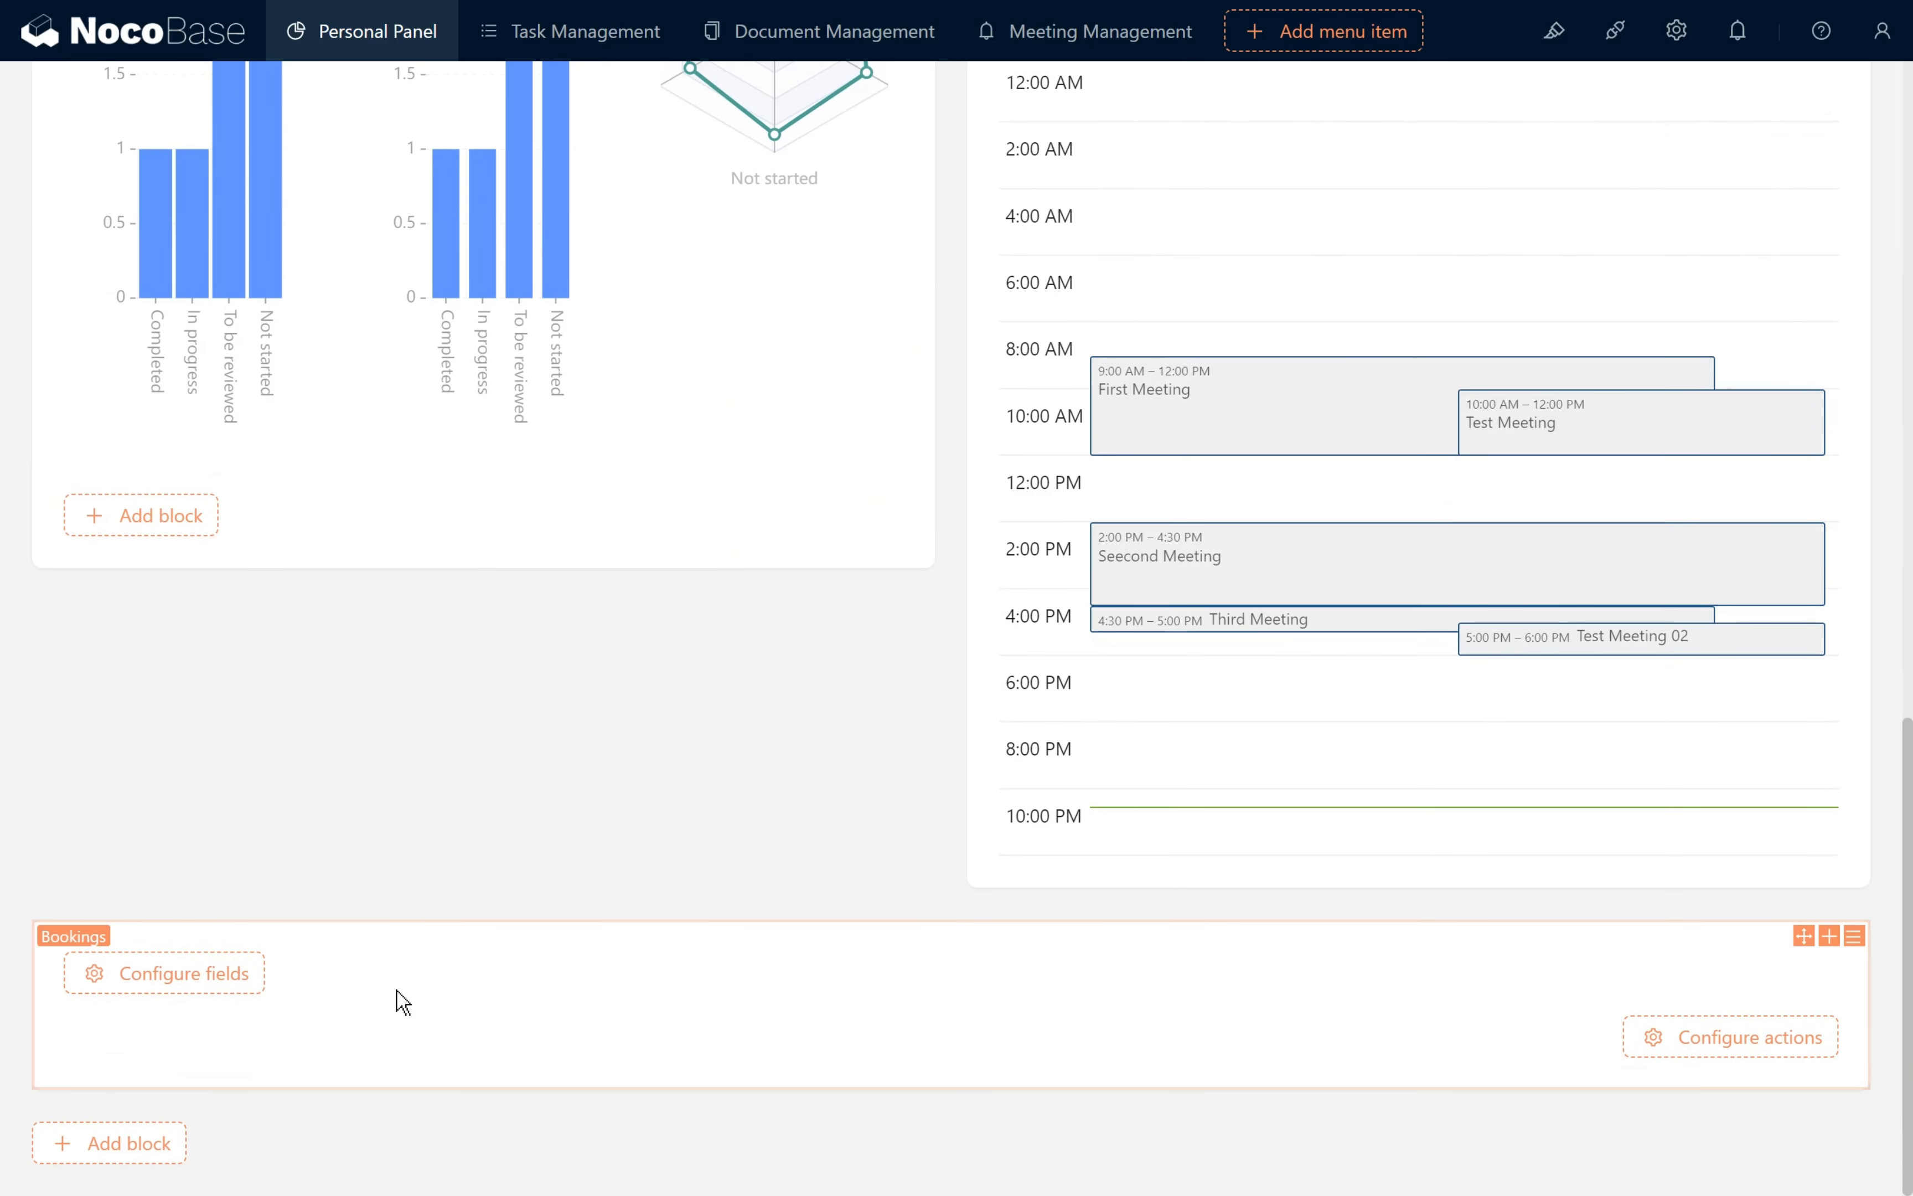
pyautogui.moveTo(264, 980)
pyautogui.click(307, 525)
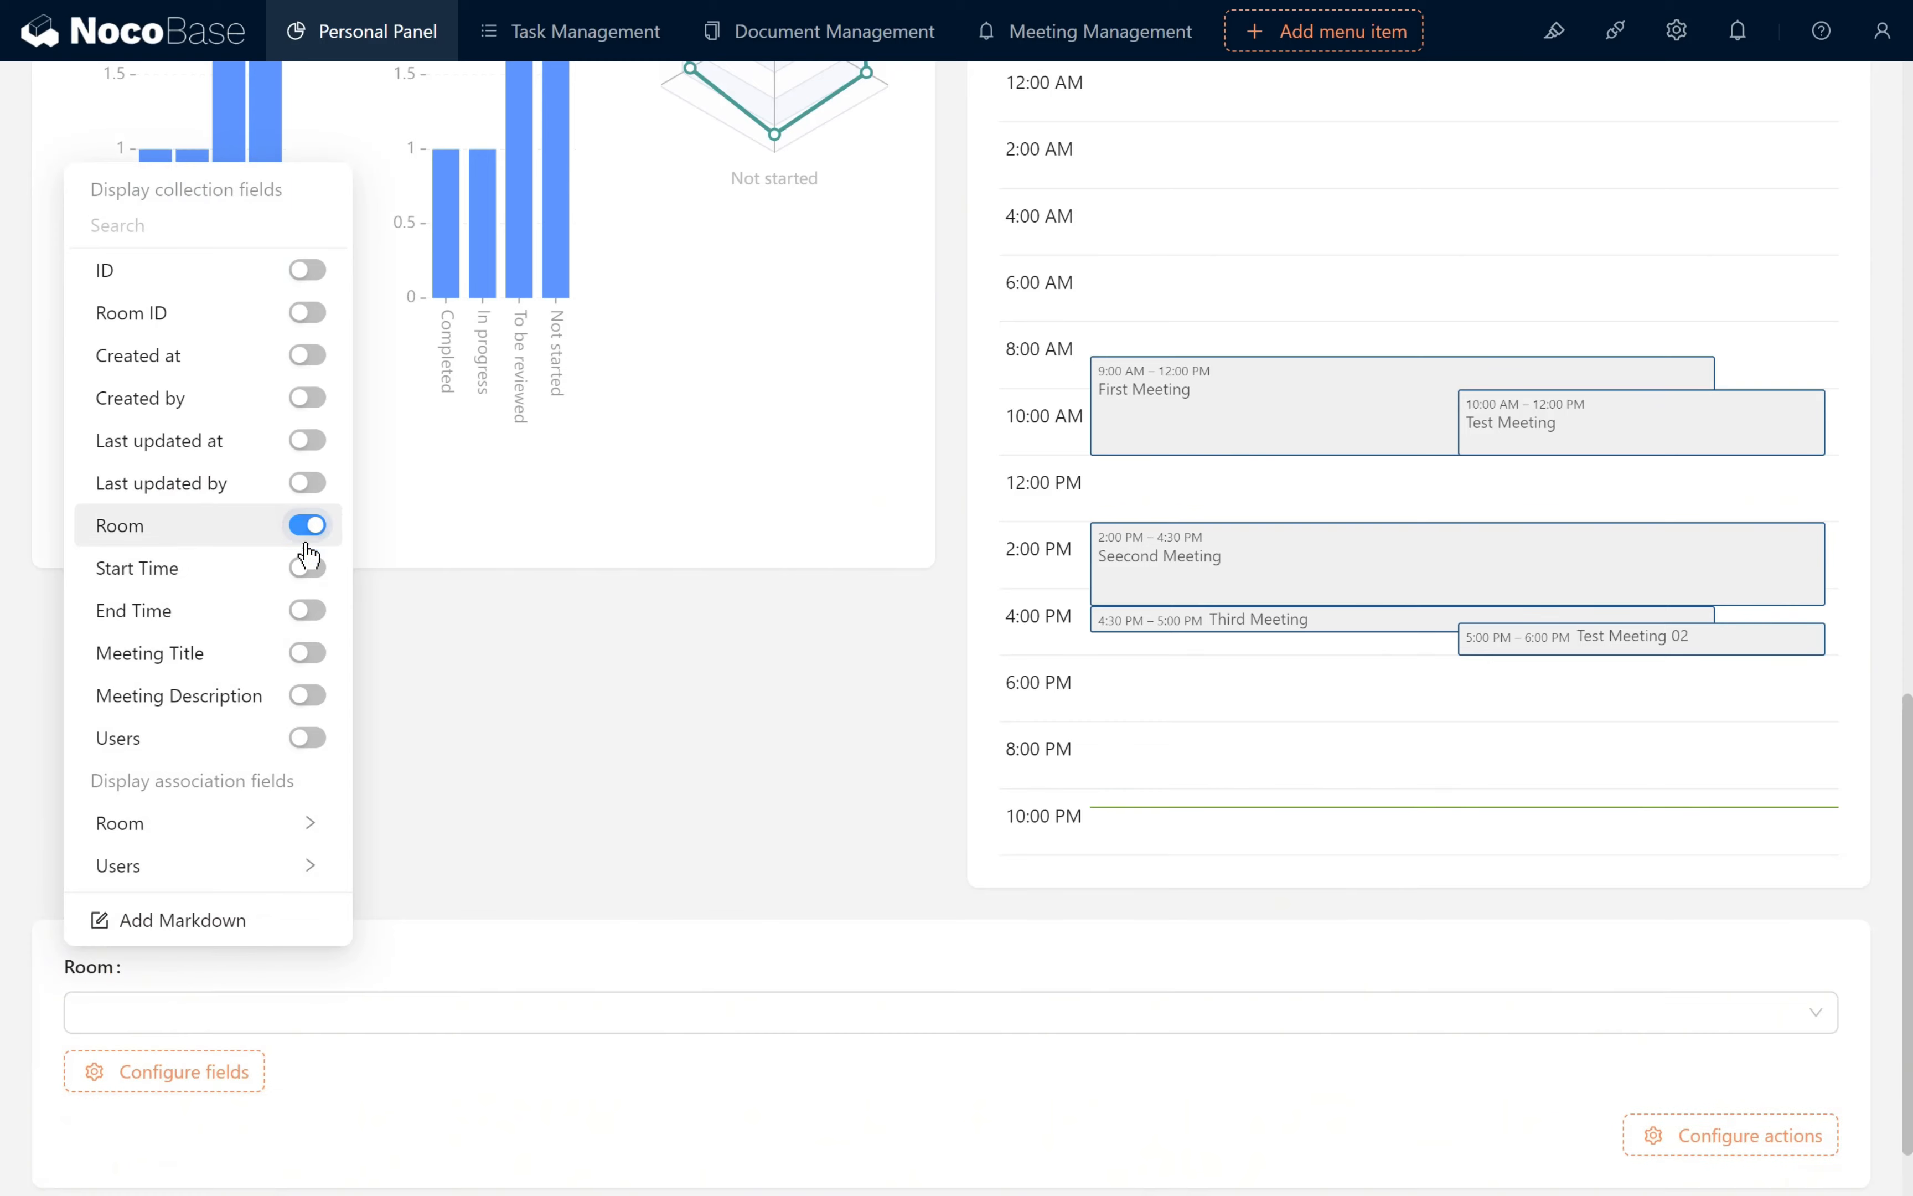
pyautogui.click(305, 743)
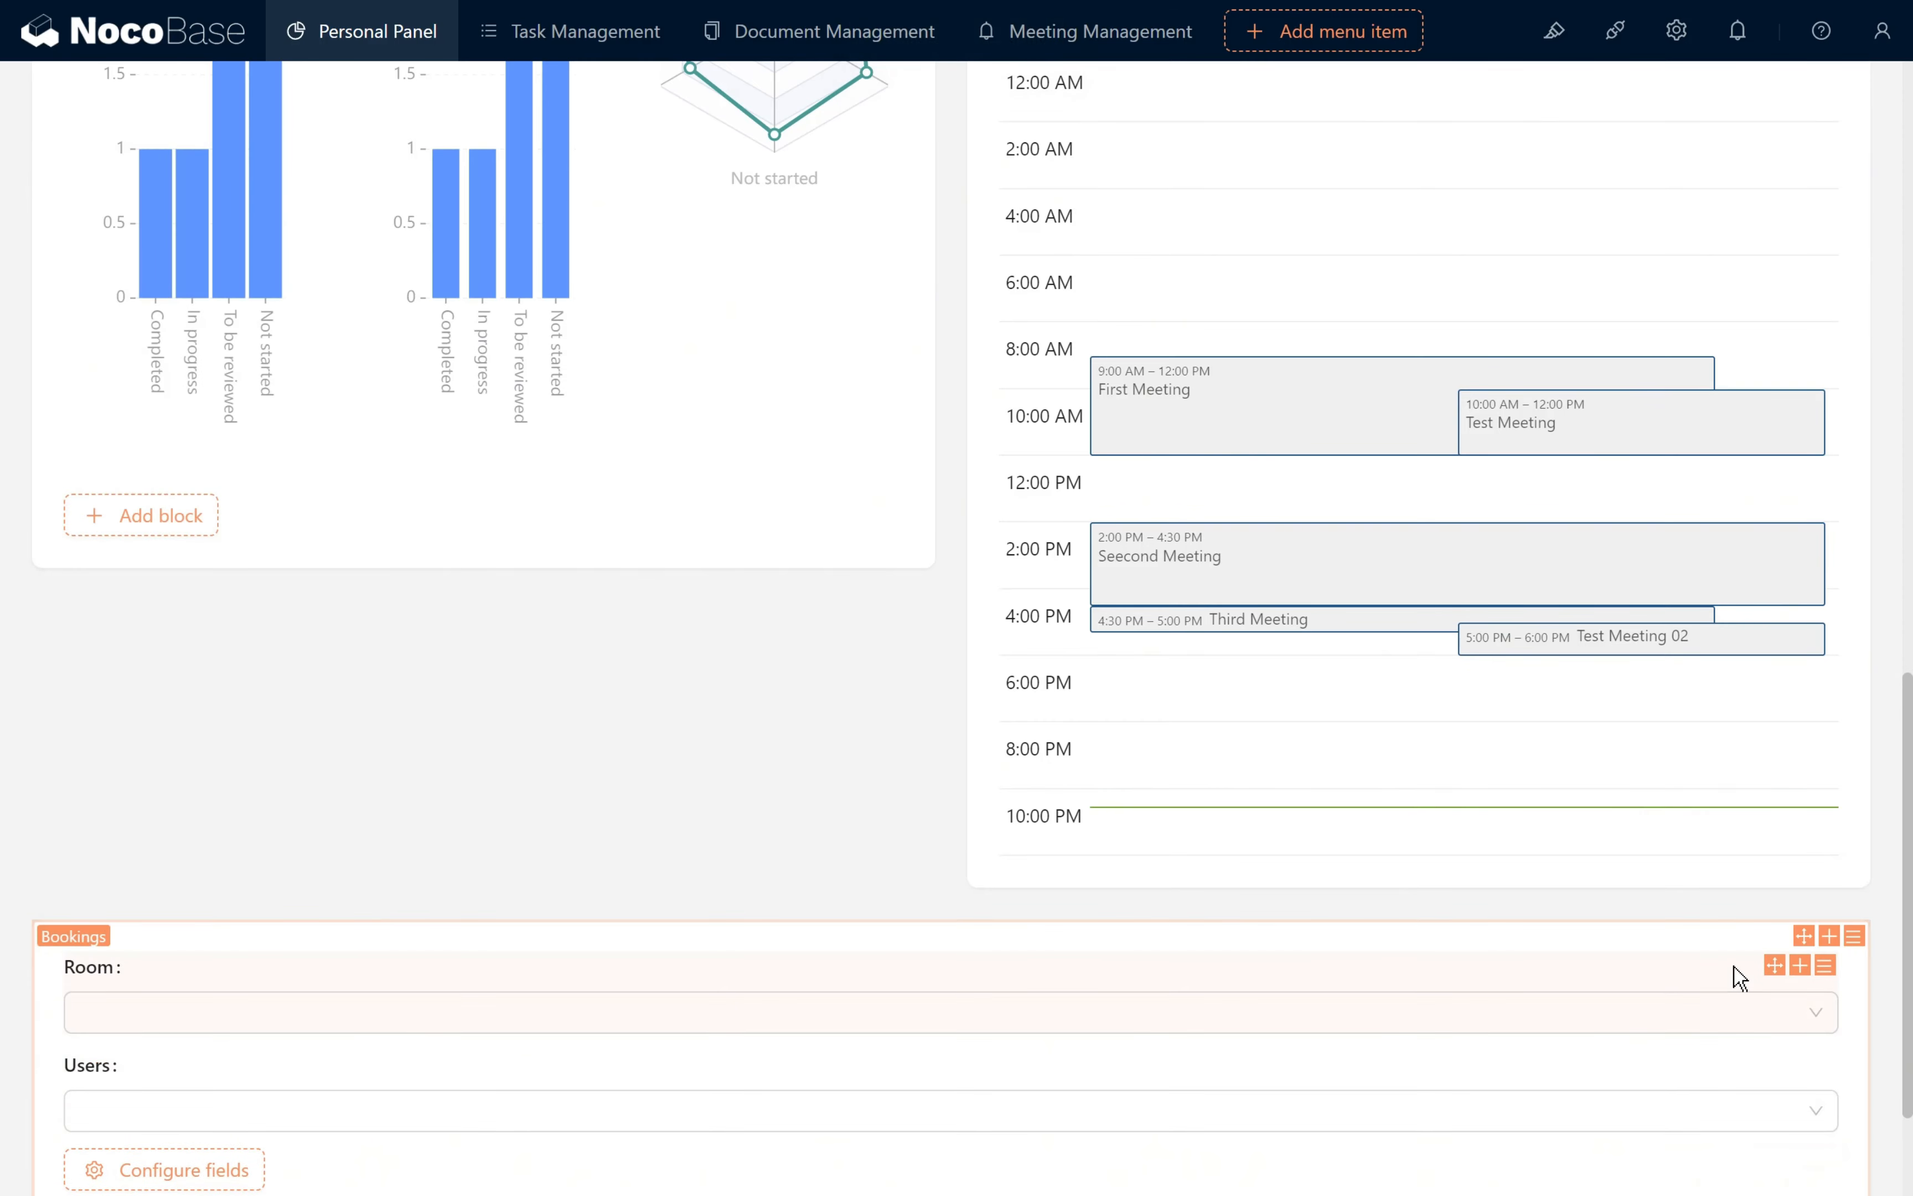
pyautogui.moveTo(1807, 936); pyautogui.dragTo(1289, 448)
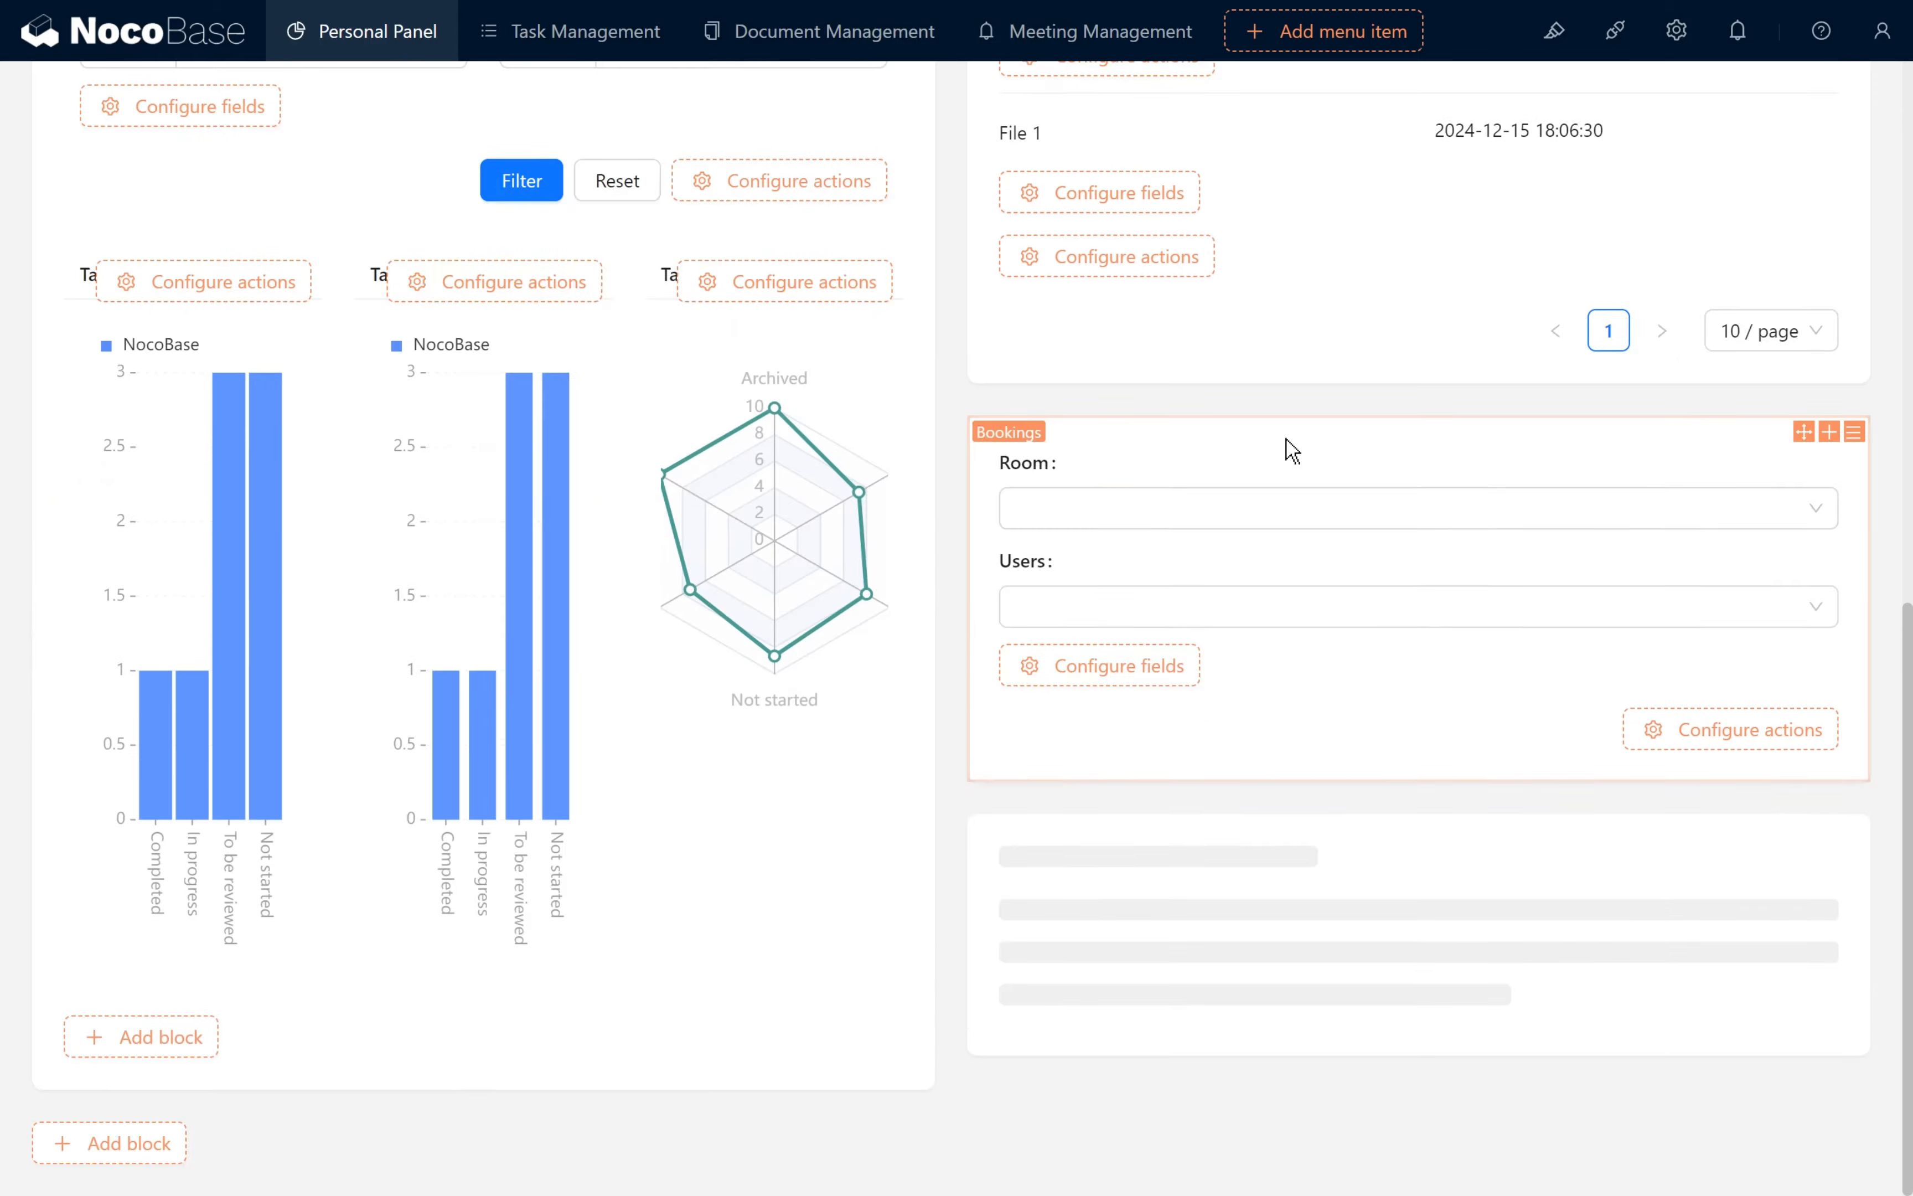
# - Set the default value of the Users field in the Bookings filter form to Current user
pyautogui.scroll(6, 1358, 684)
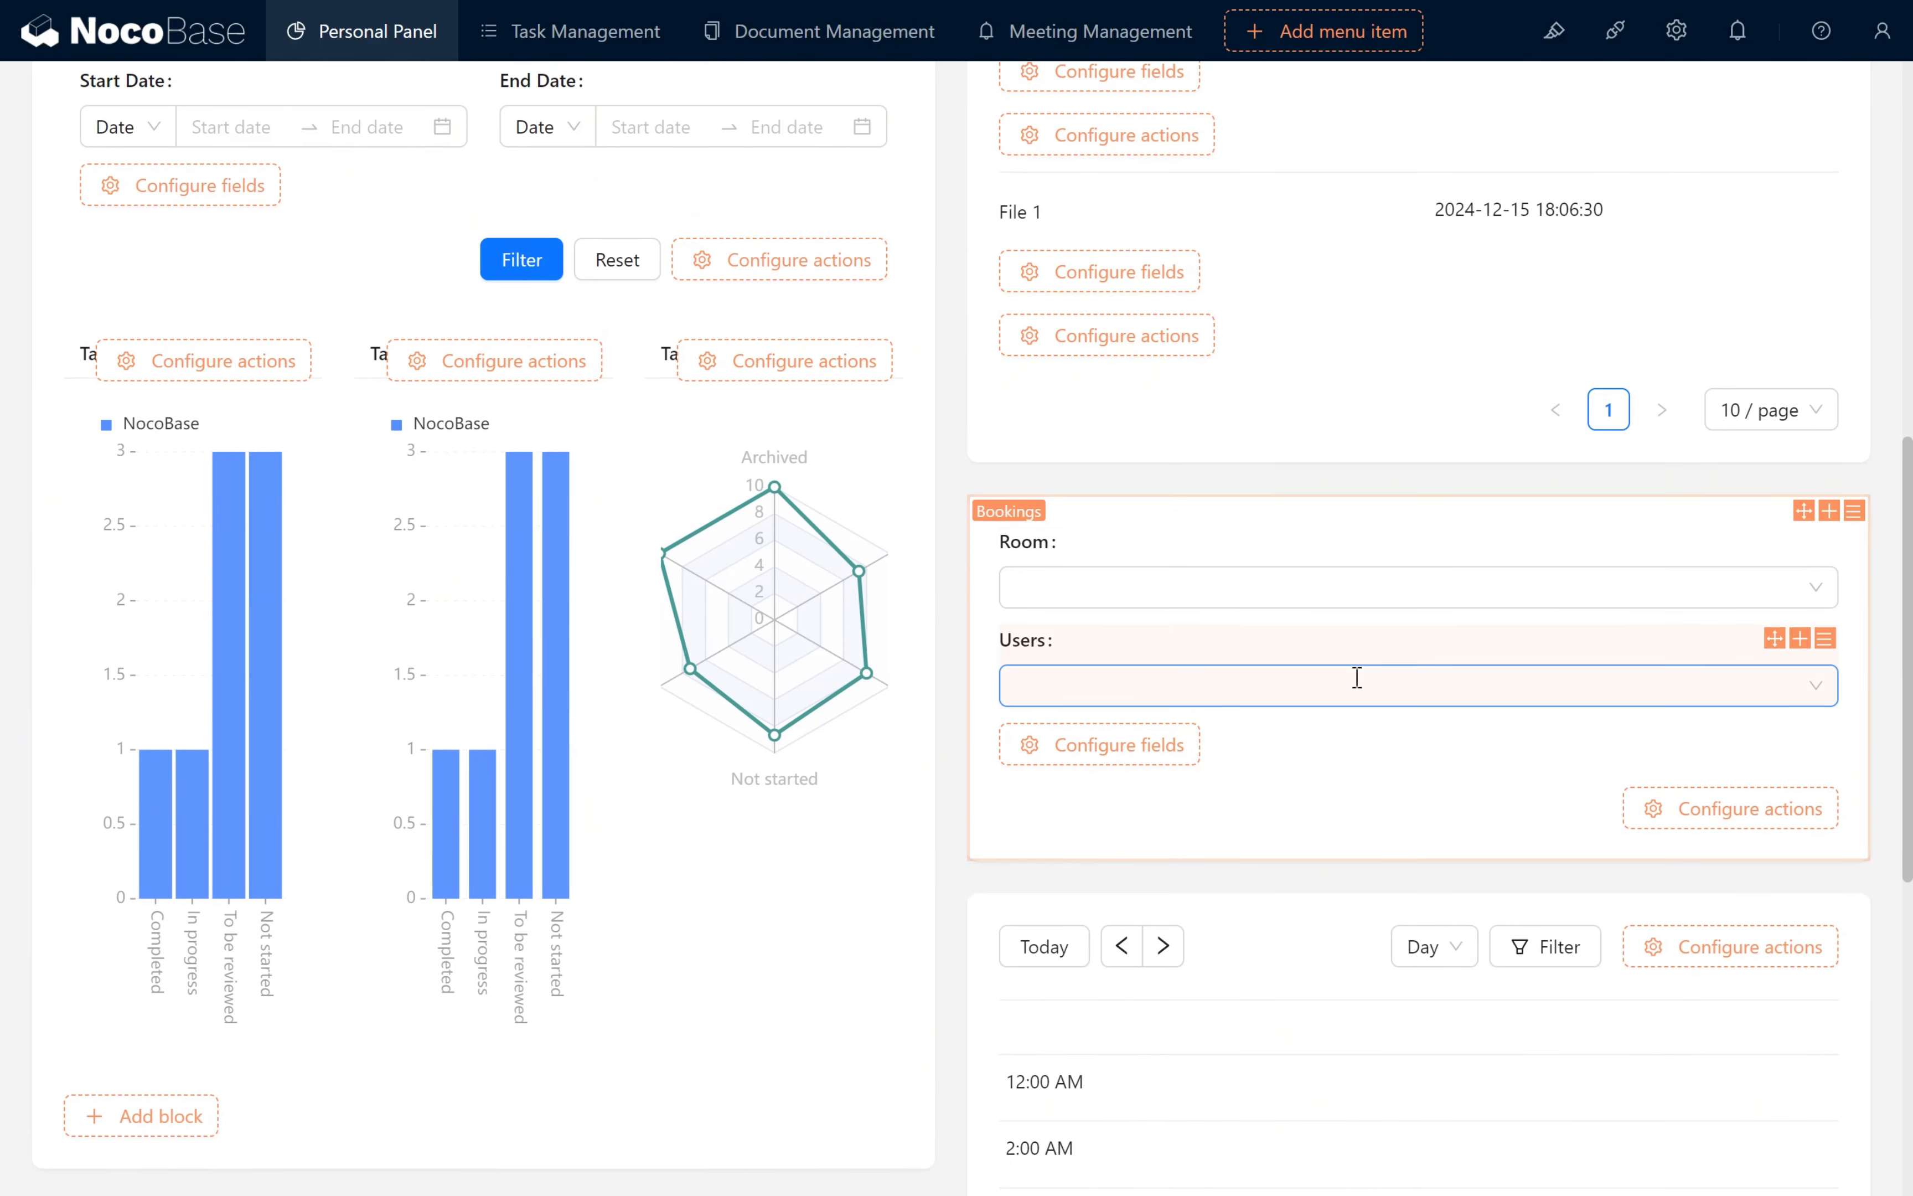
pyautogui.moveTo(1823, 639)
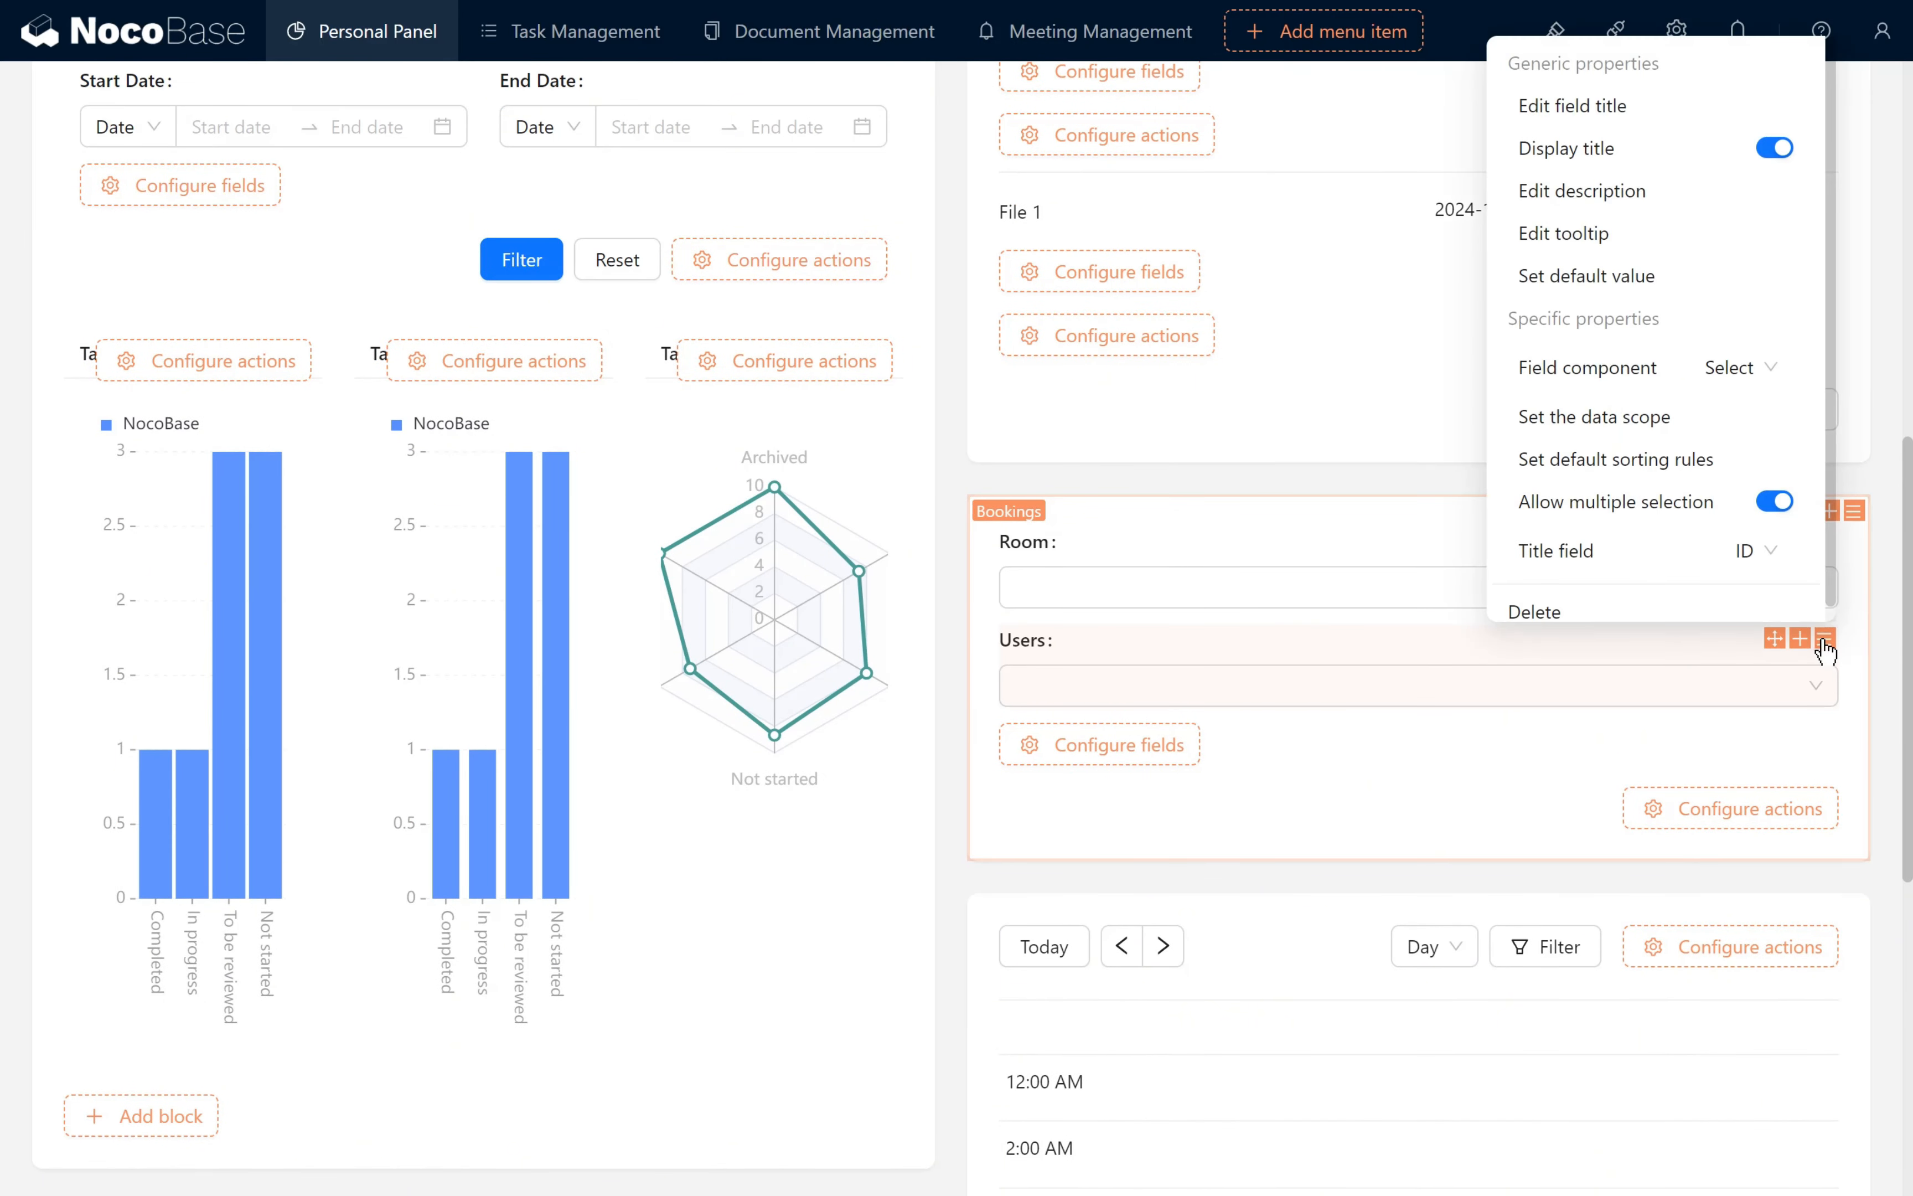
pyautogui.click(1636, 275)
pyautogui.click(1430, 265)
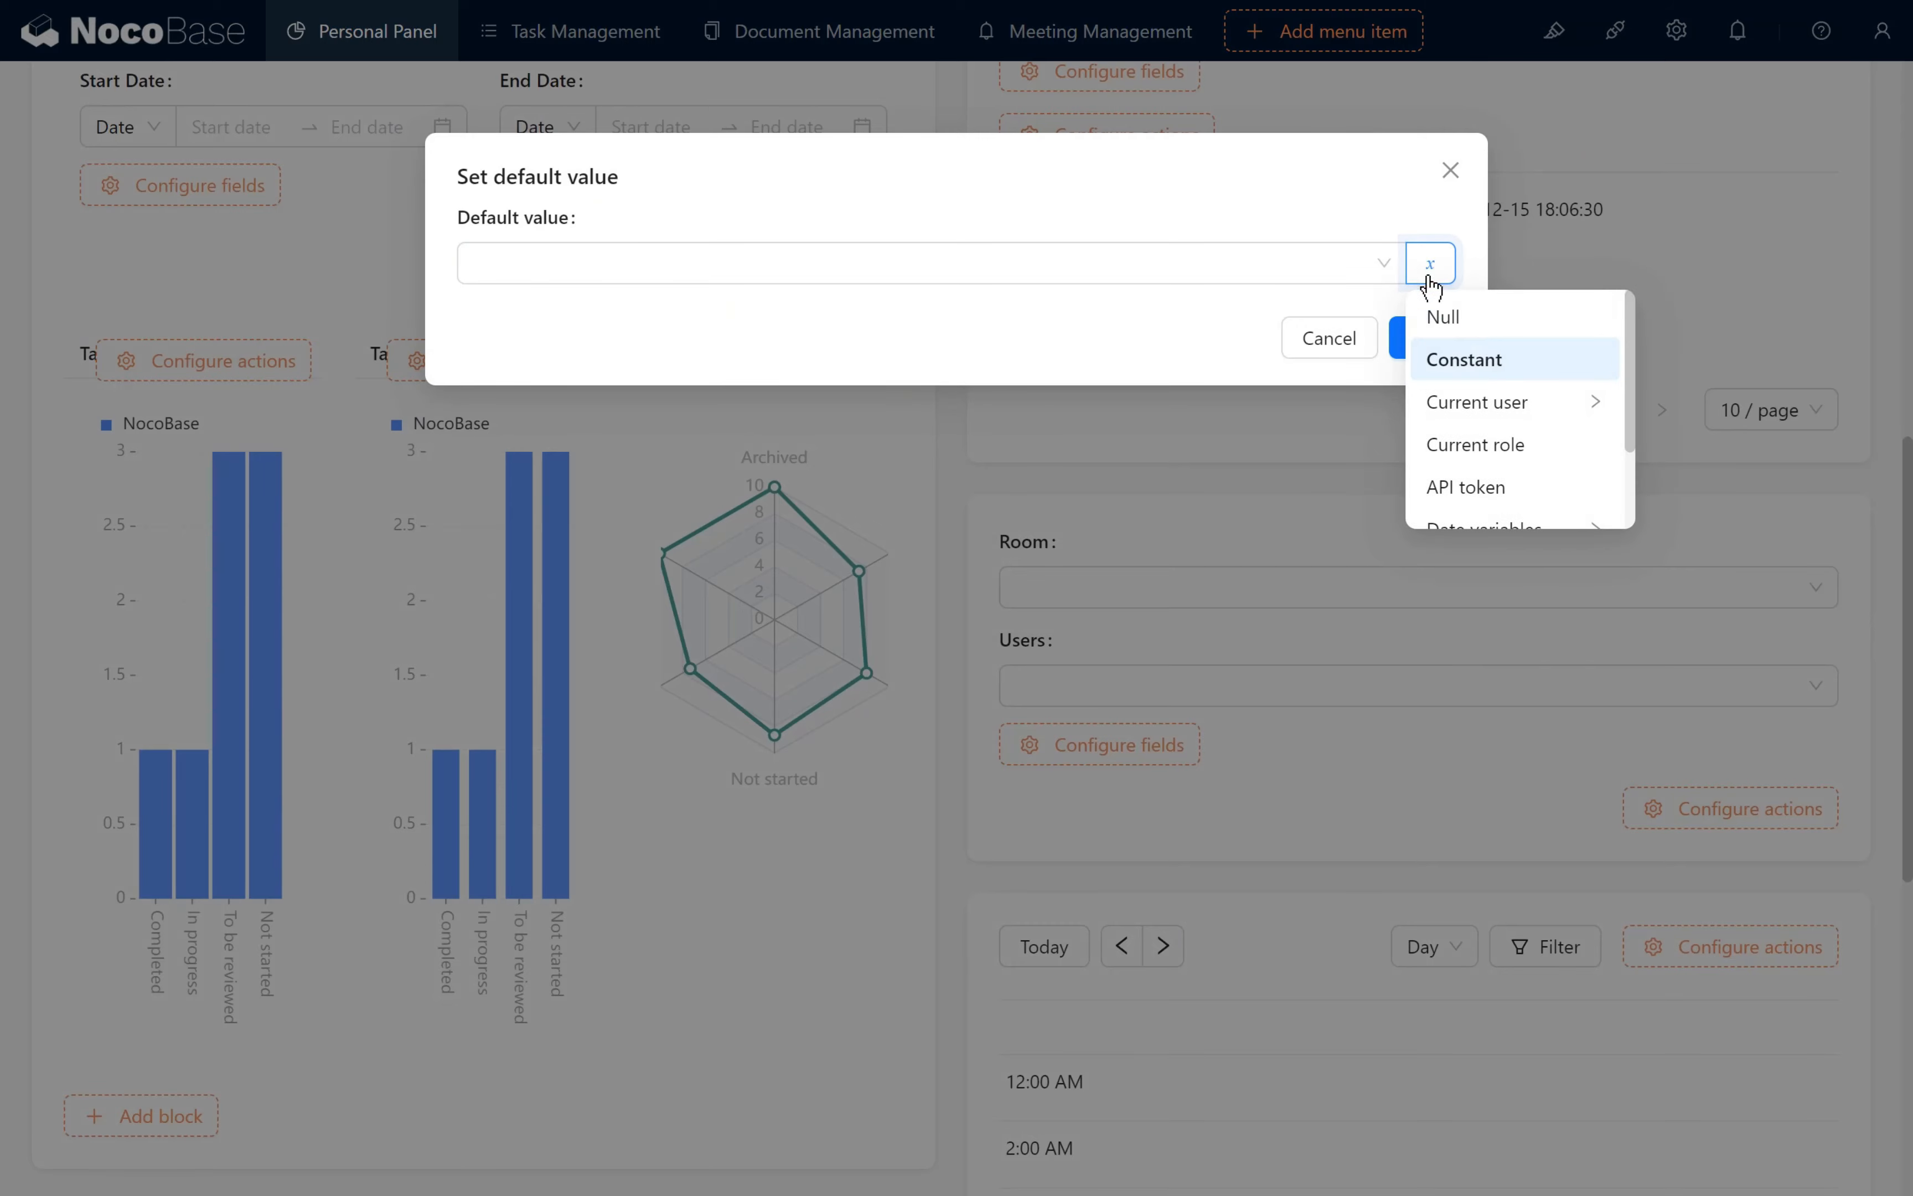
pyautogui.click(1500, 409)
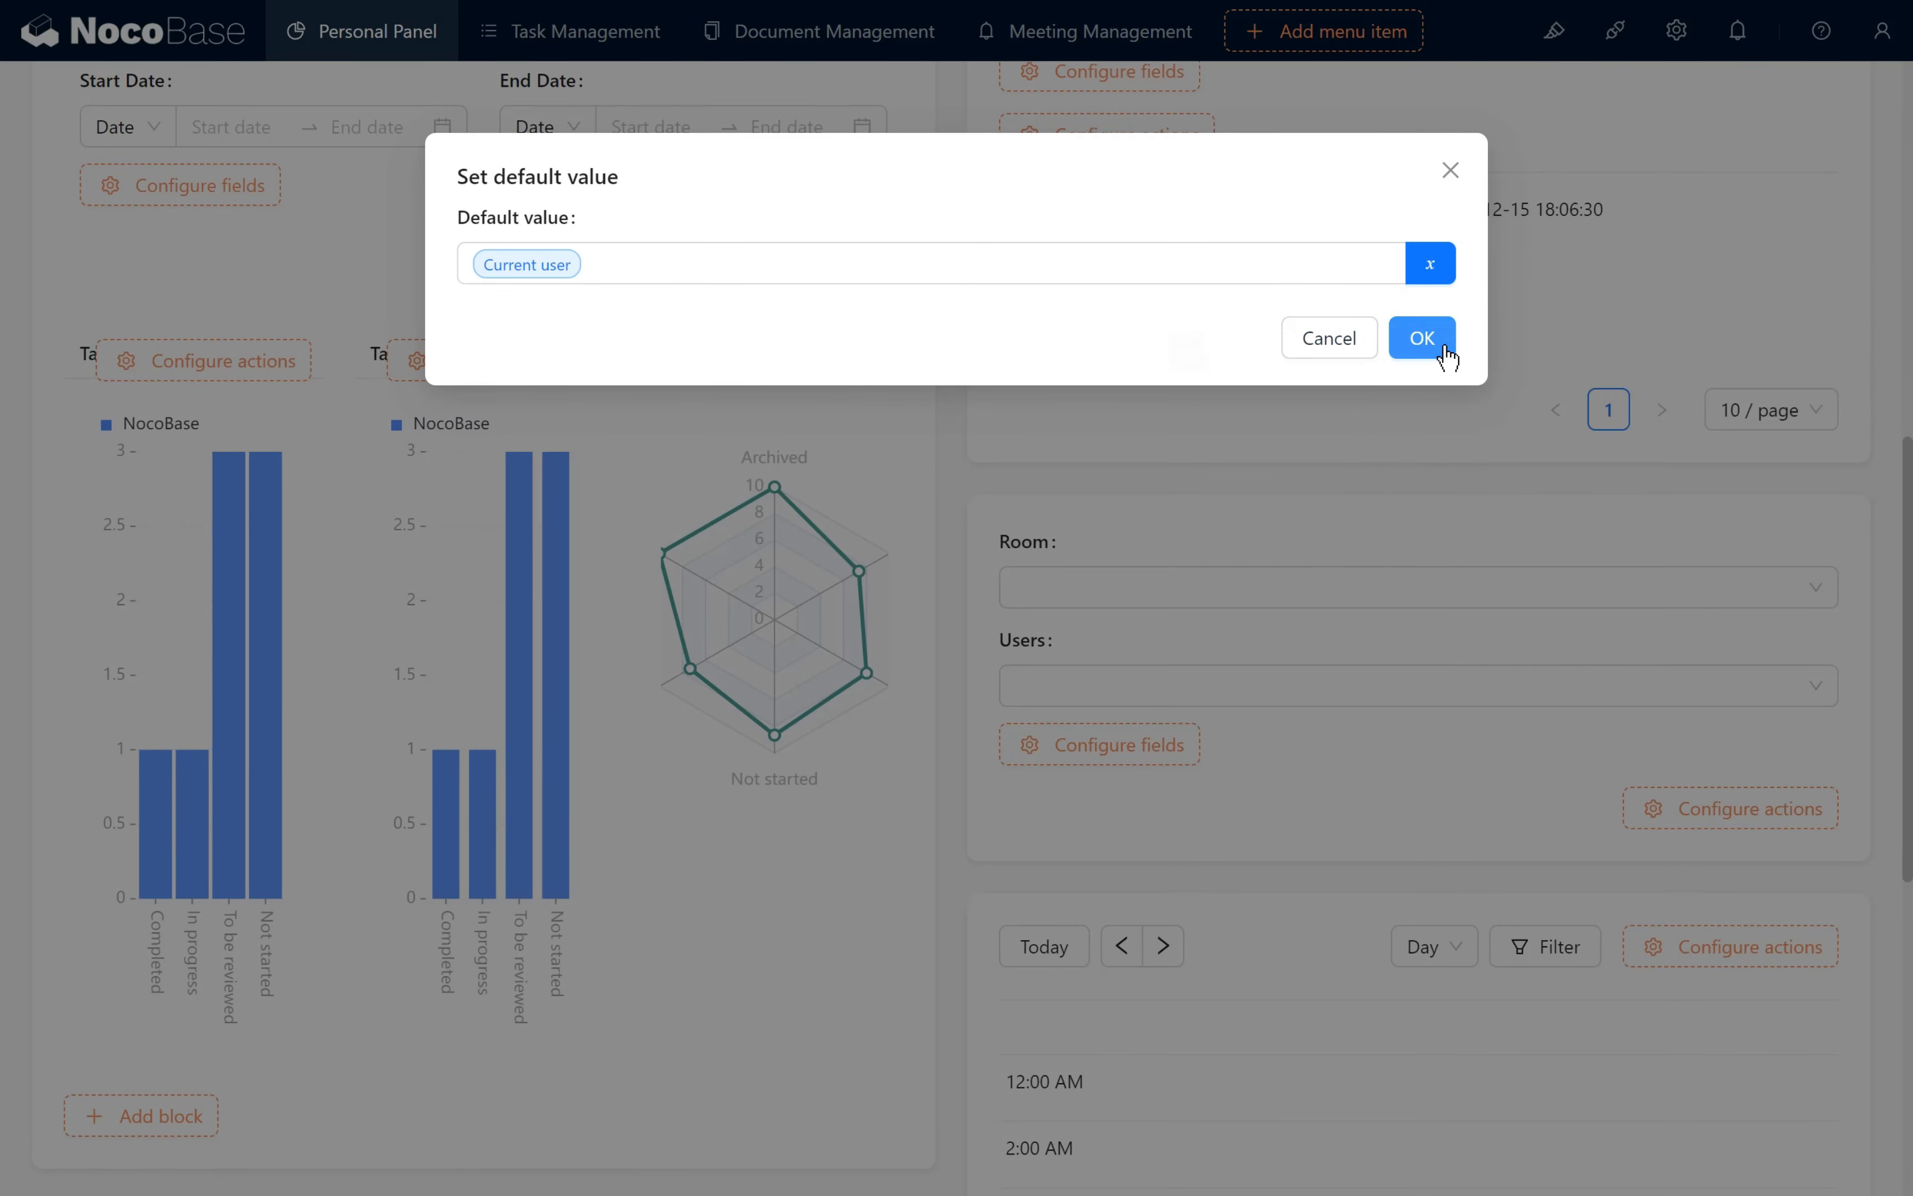
pyautogui.click(1443, 350)
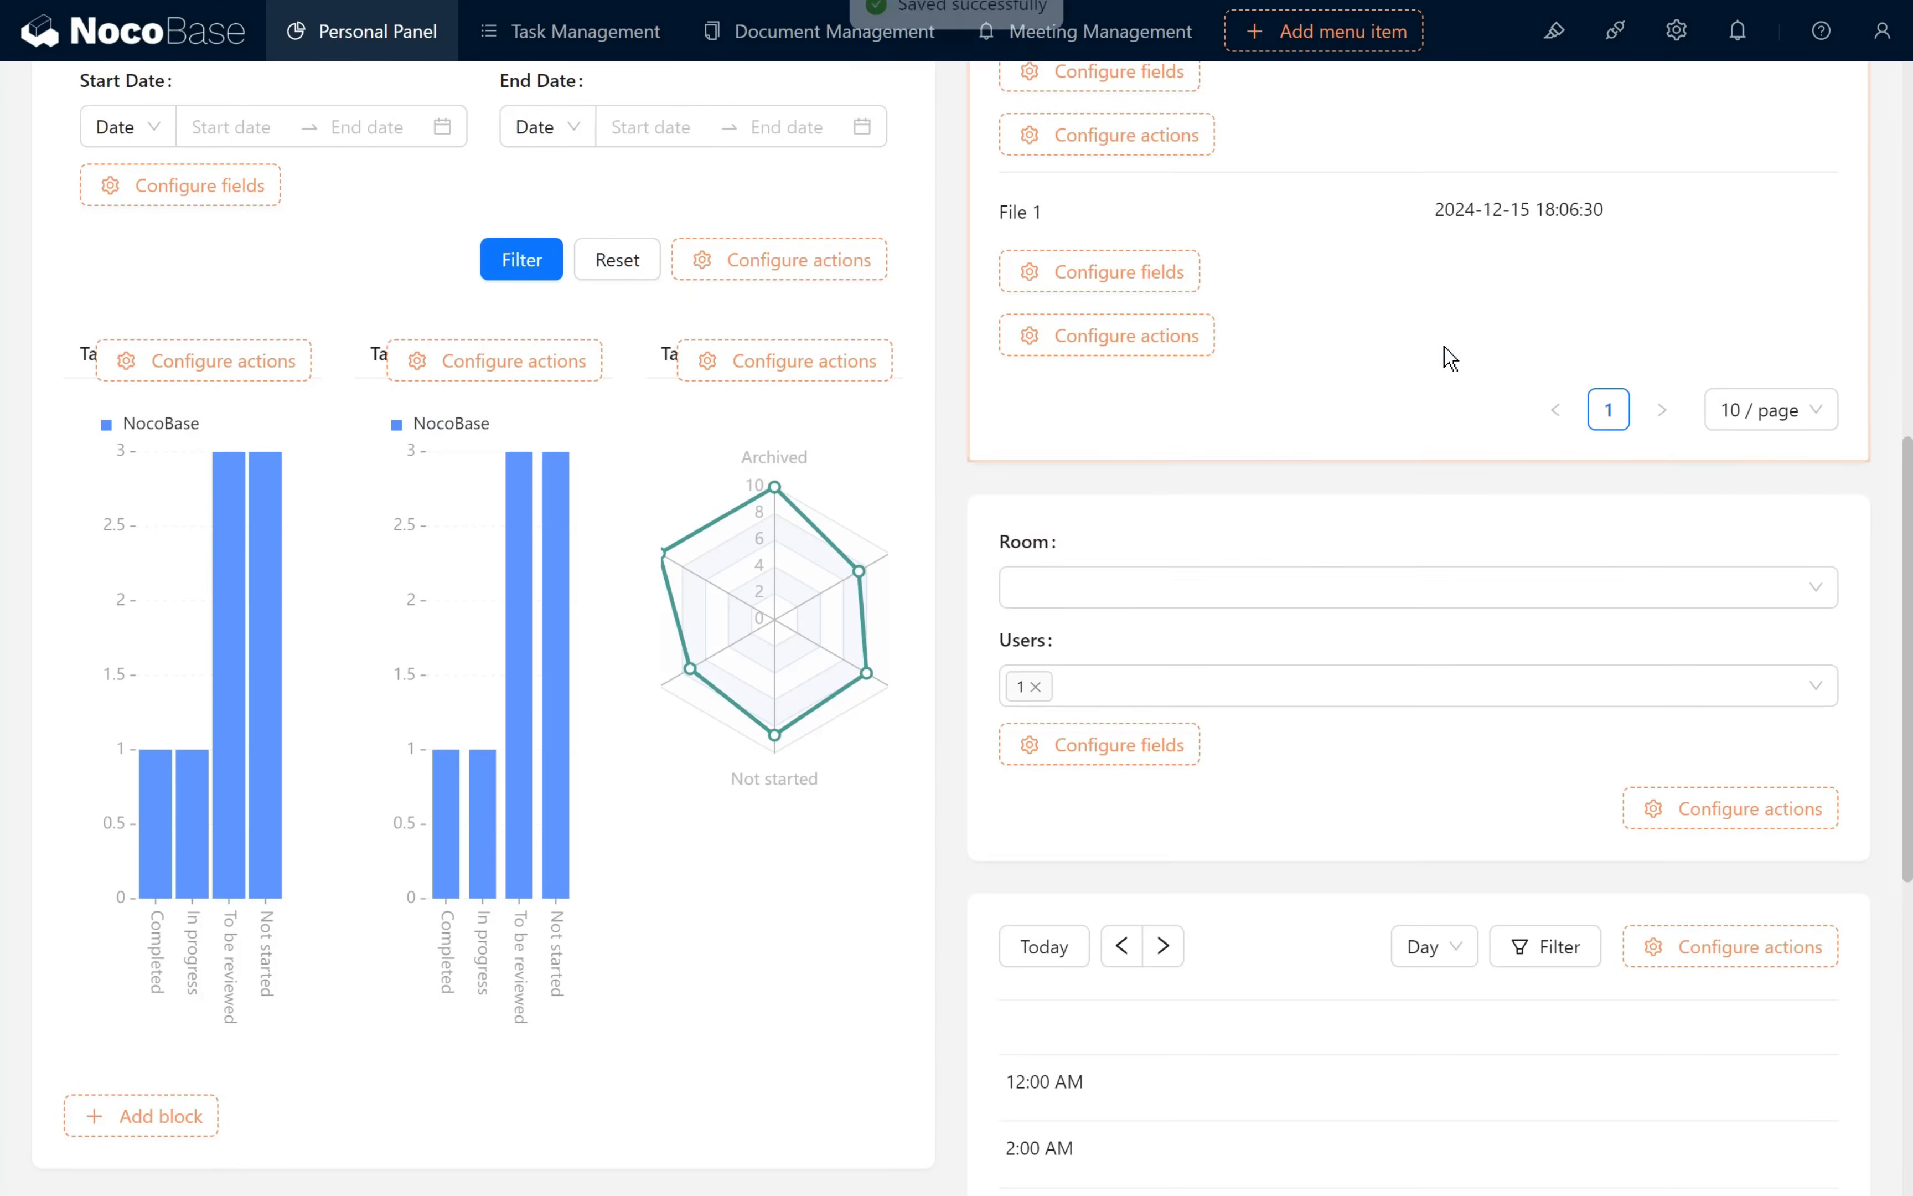
# - Set the title field of the filter form's Users field to Nickname
pyautogui.moveTo(1825, 642)
pyautogui.click(1743, 544)
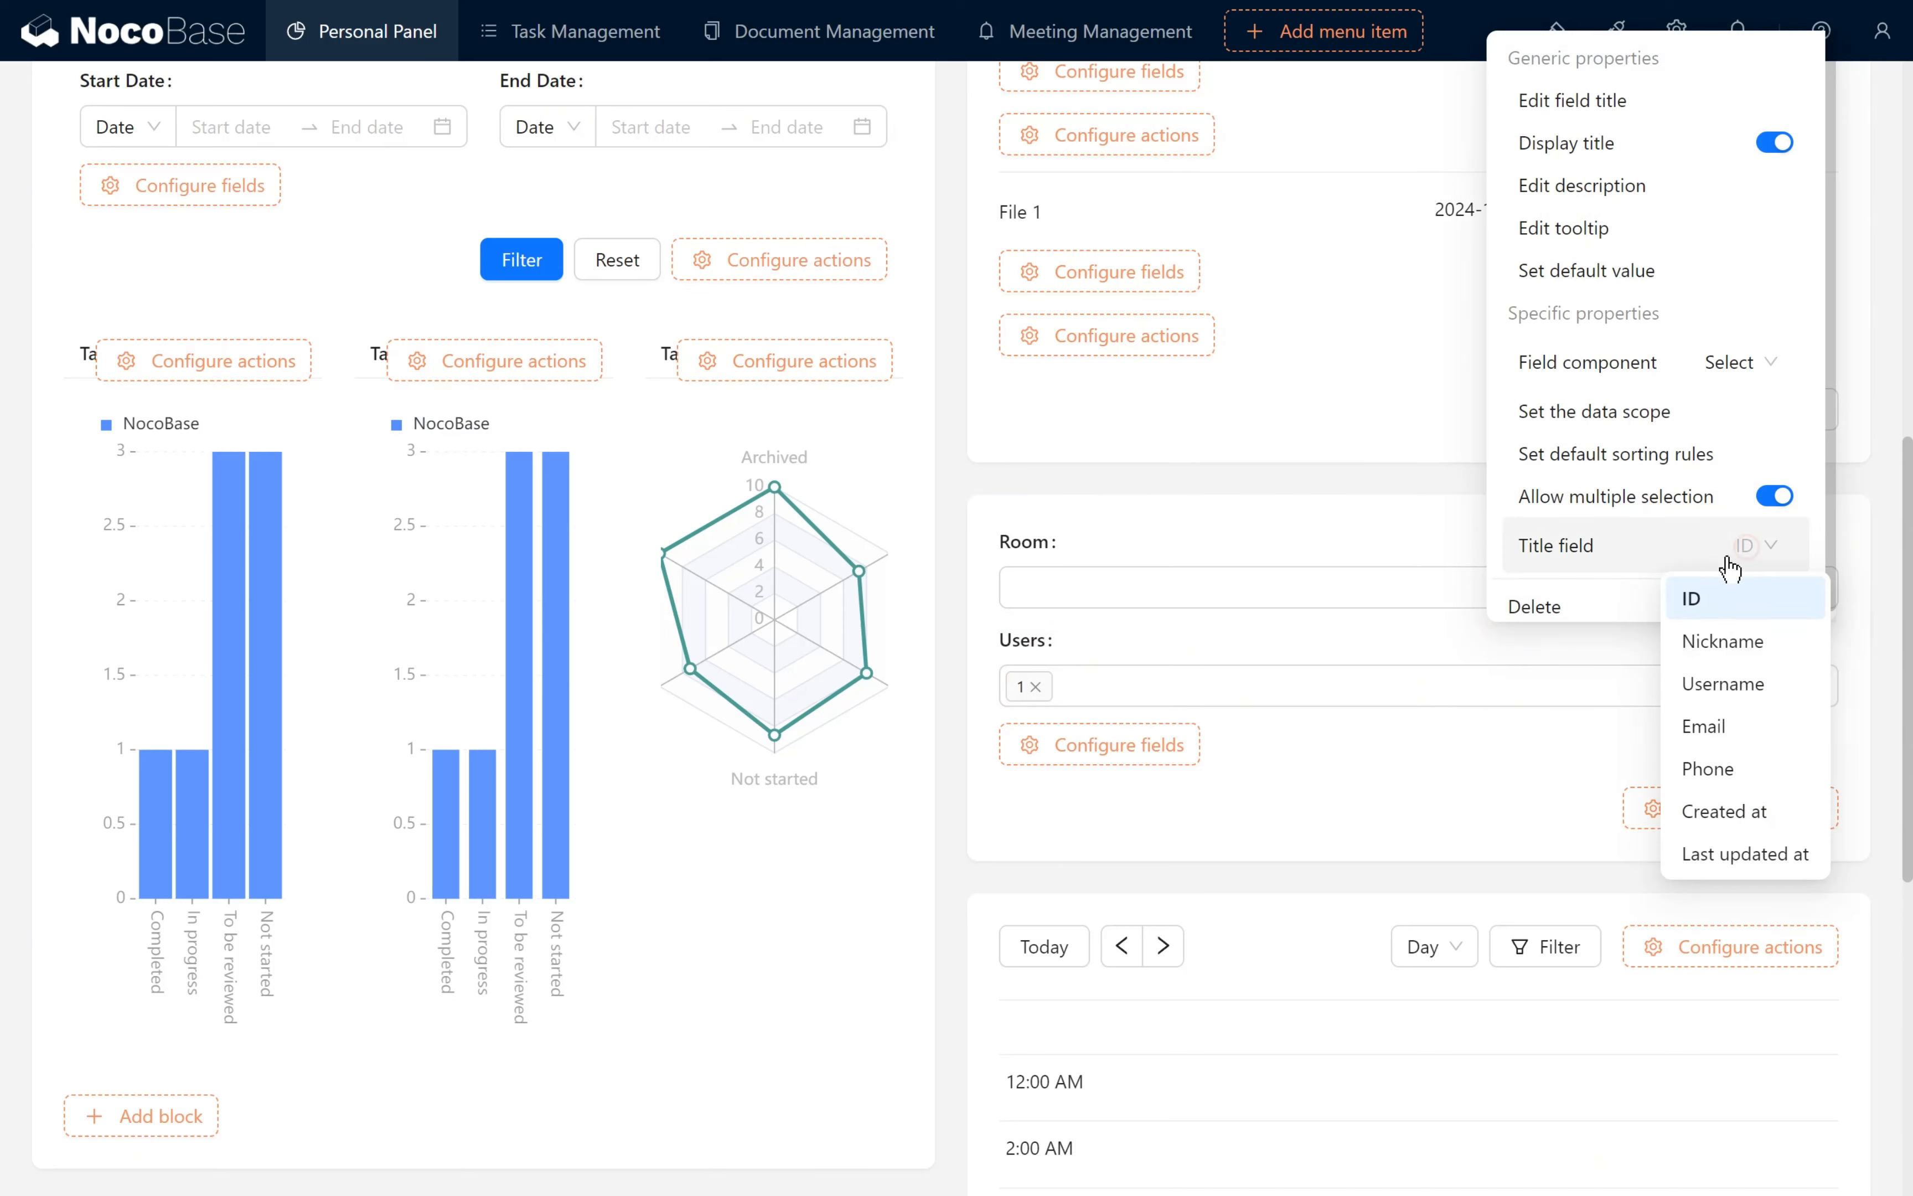
pyautogui.click(1731, 644)
# - Enable the Filter and Reset actions on the Bookings filter form and connect the form to the Bookings calendar
pyautogui.moveTo(1750, 809)
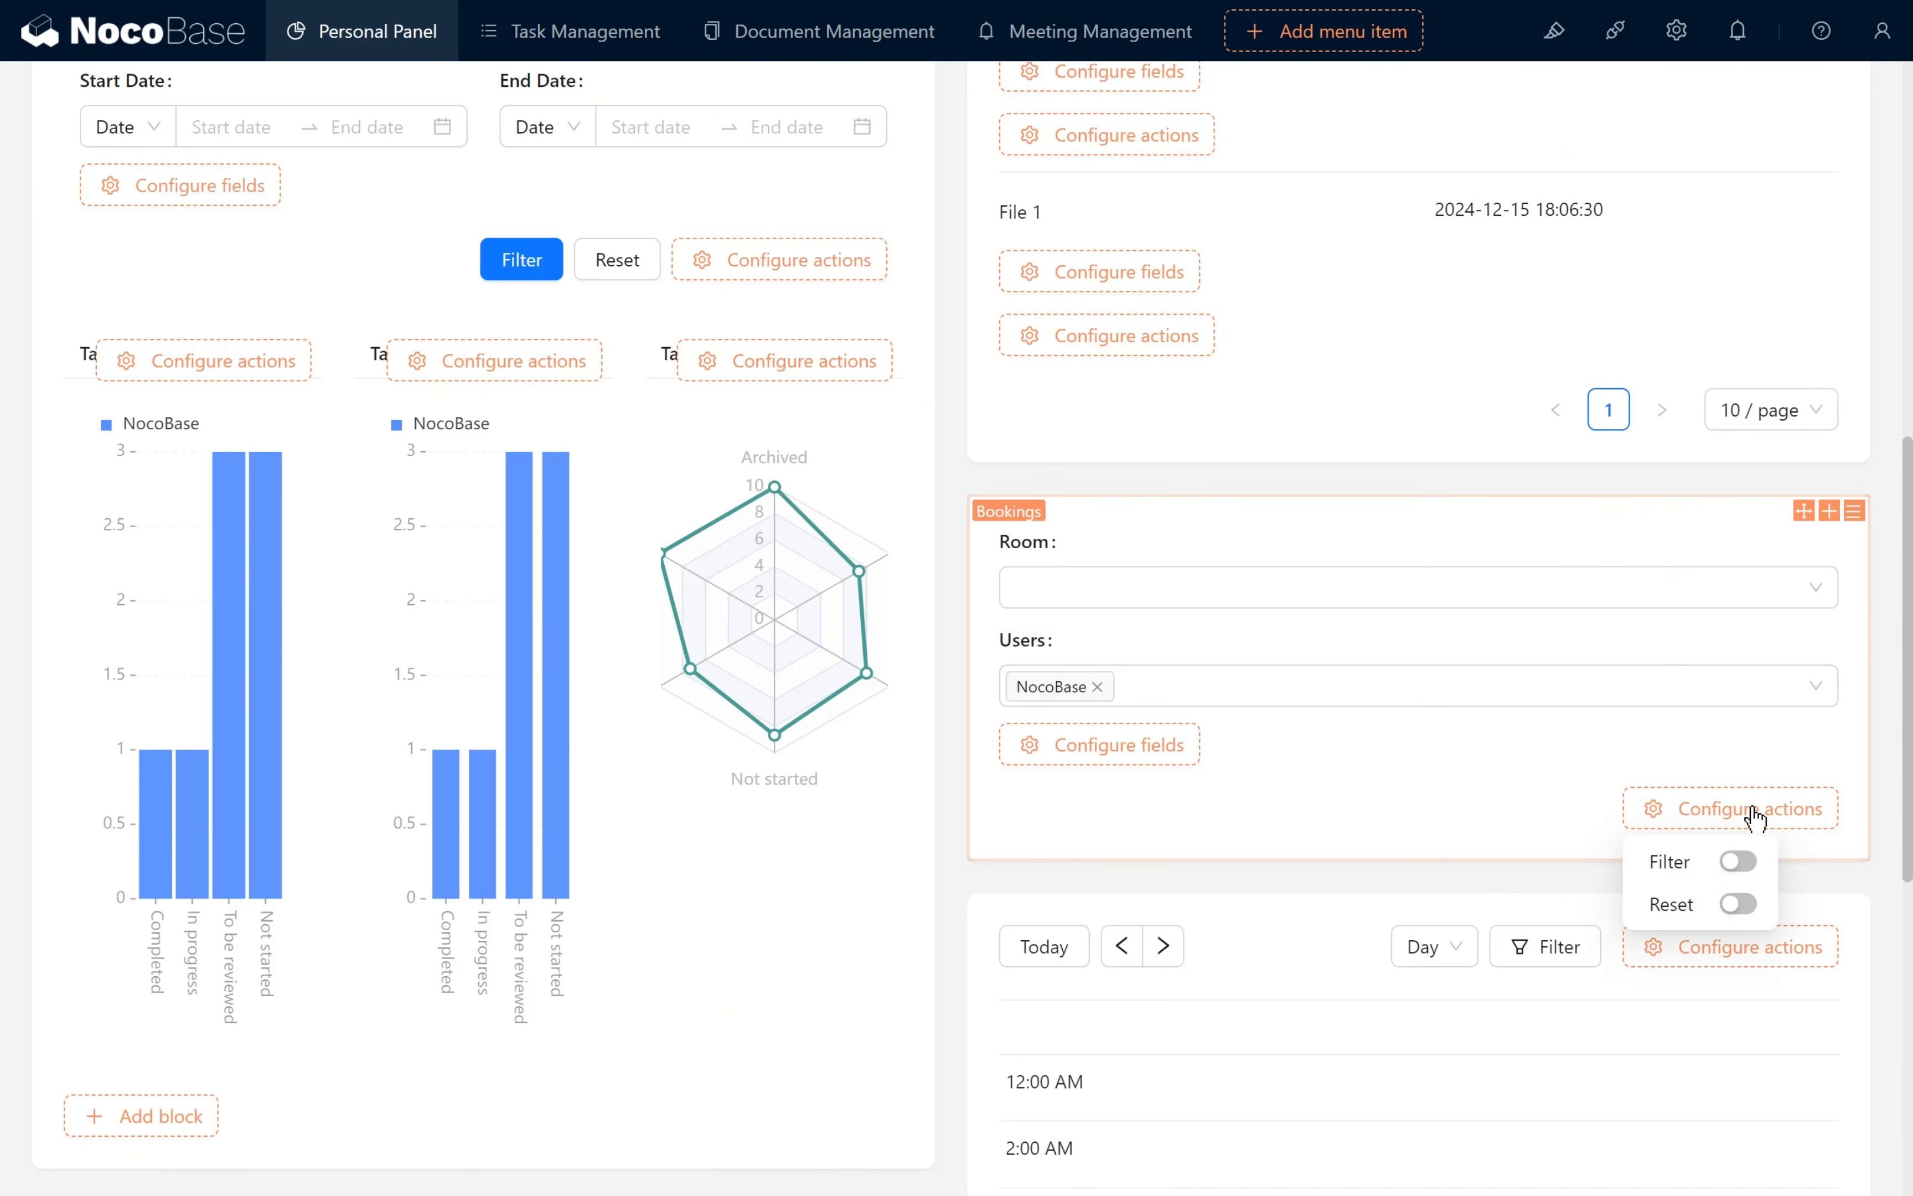
pyautogui.click(1738, 861)
pyautogui.click(1737, 903)
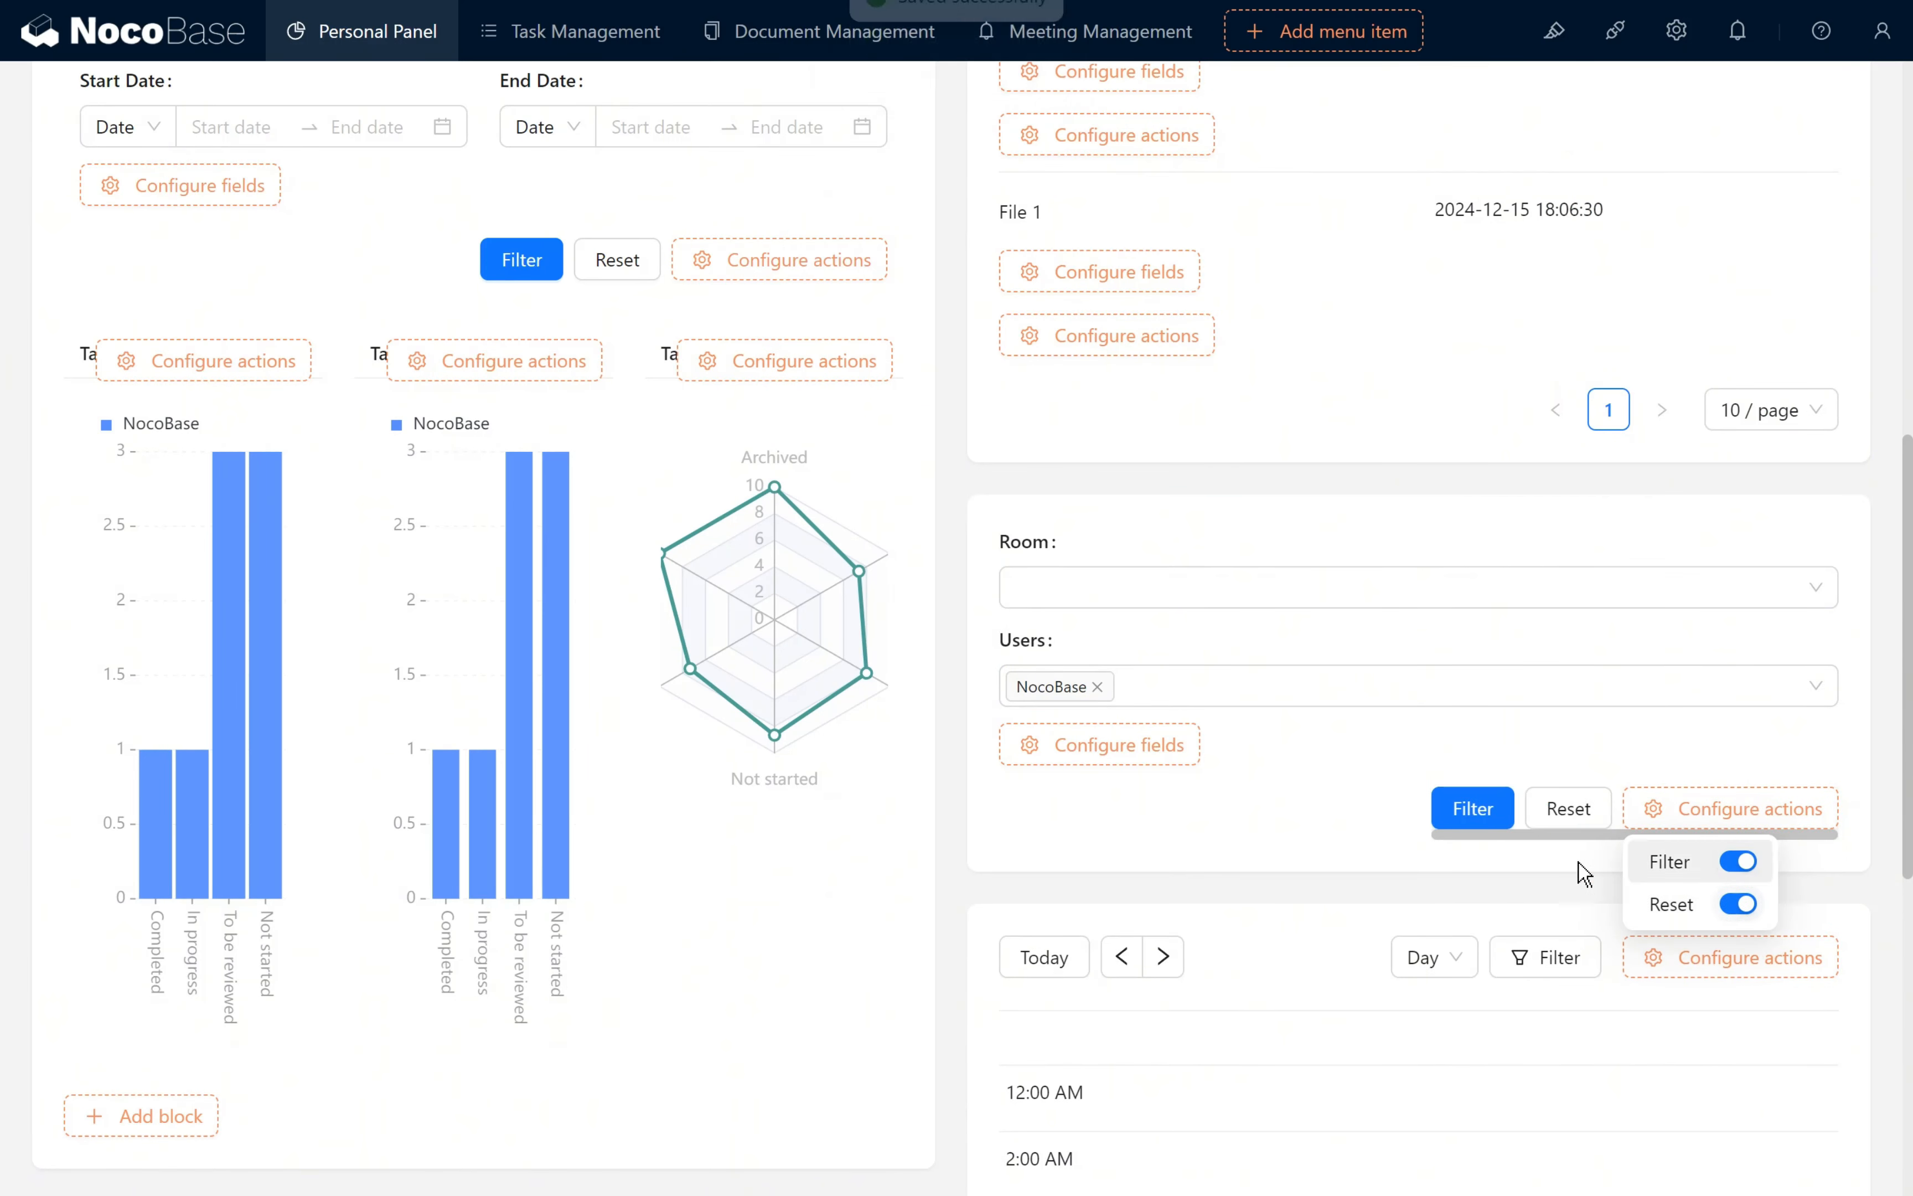
pyautogui.moveTo(1853, 509)
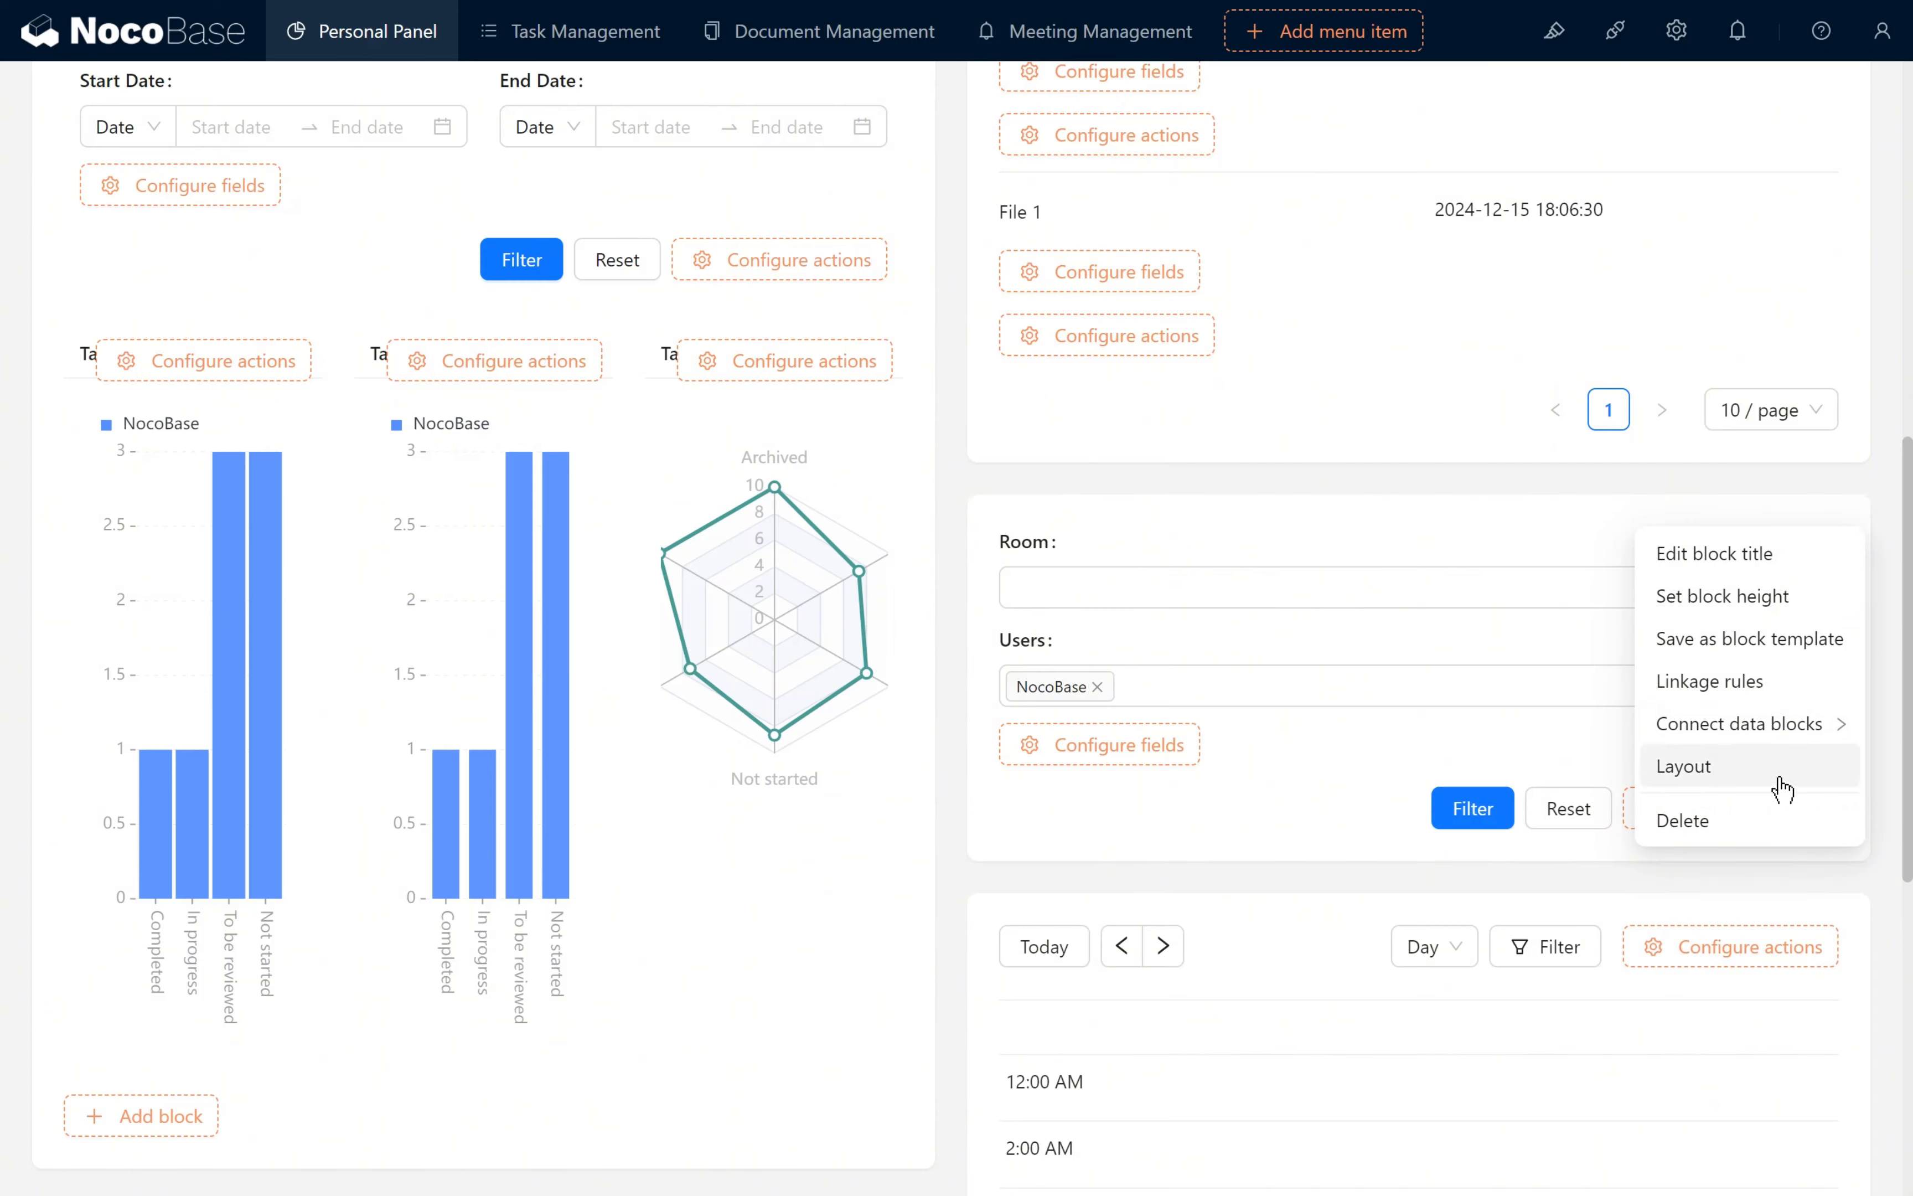
pyautogui.moveTo(1763, 722)
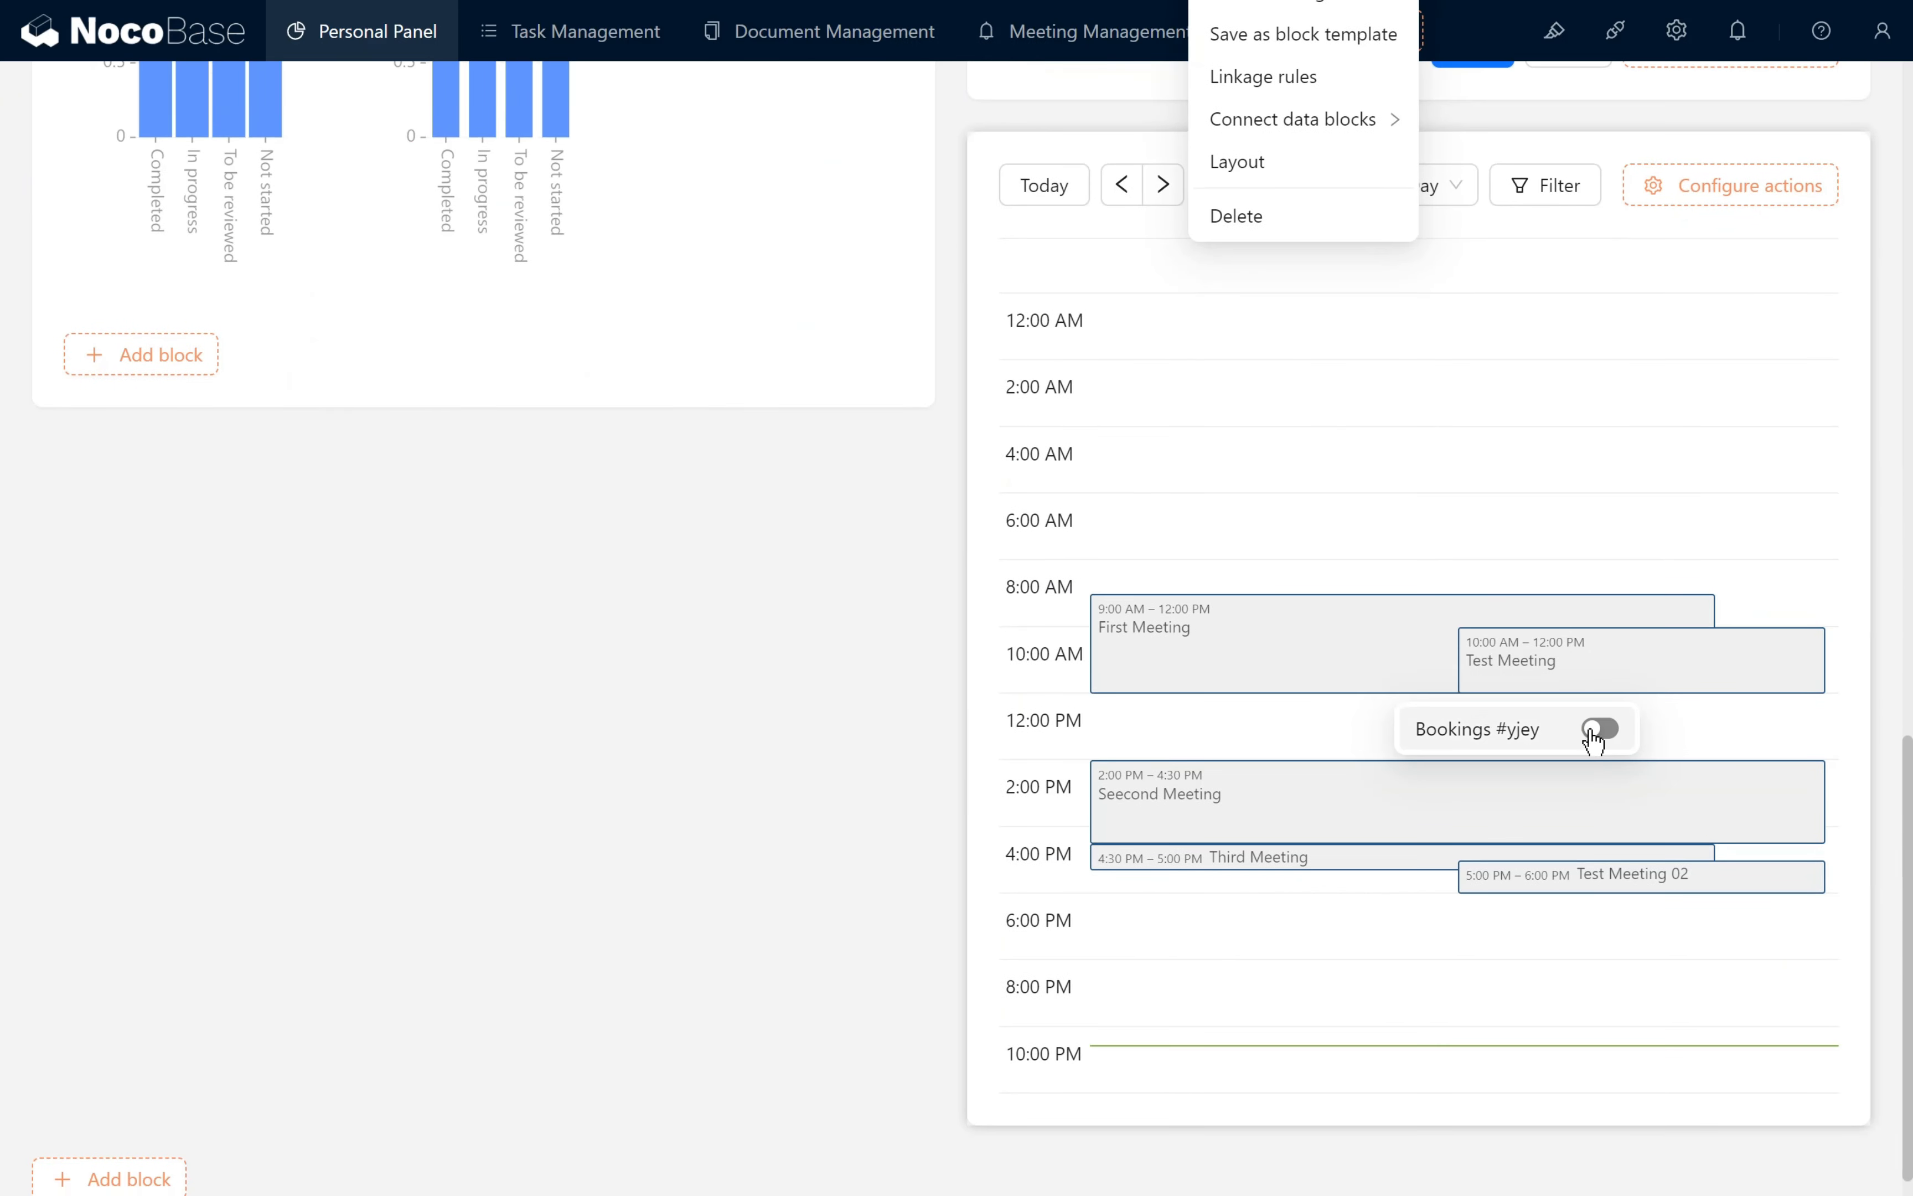
pyautogui.click(1599, 728)
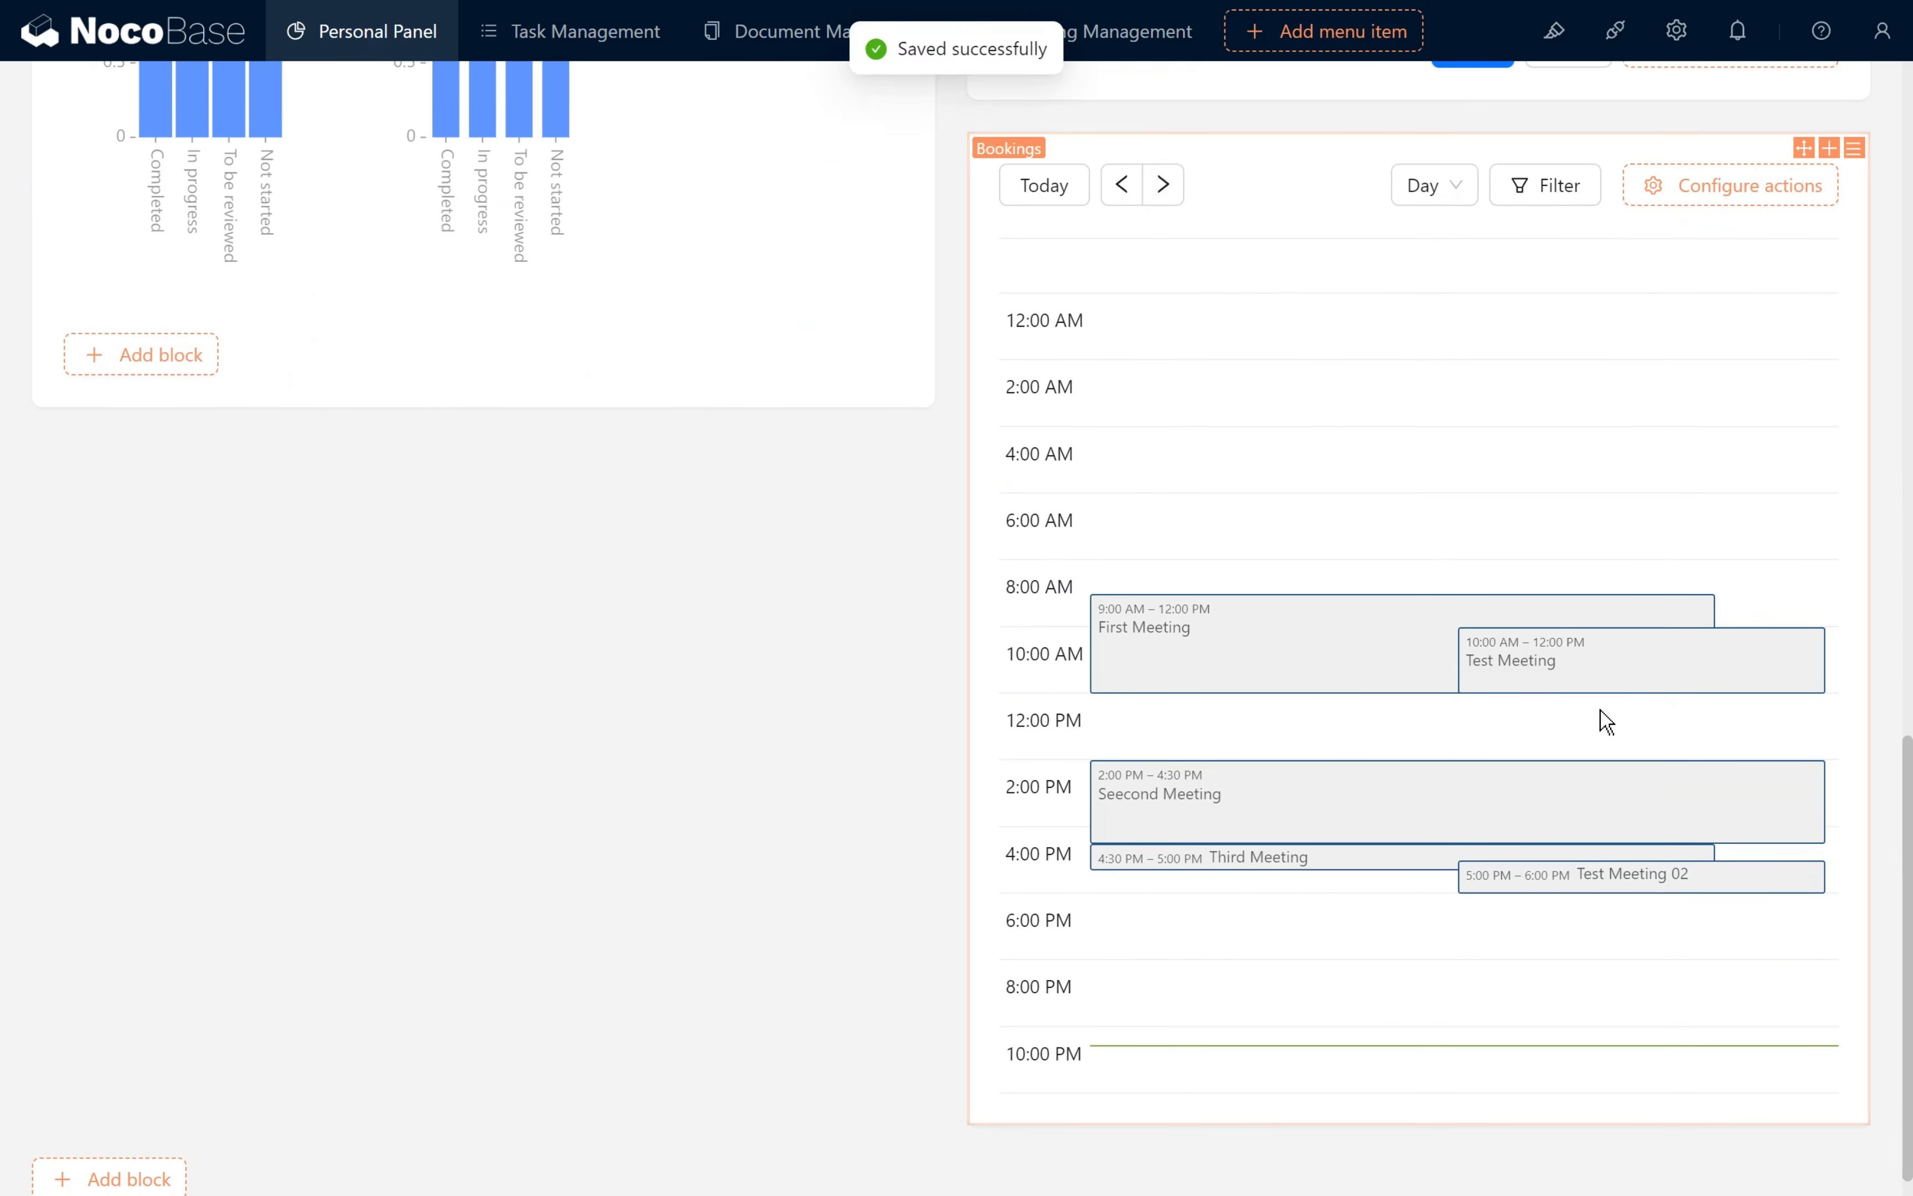
# - Filter the Bookings calendar by the default user and check the day's bookings
pyautogui.scroll(6, 1599, 712)
pyautogui.click(1472, 577)
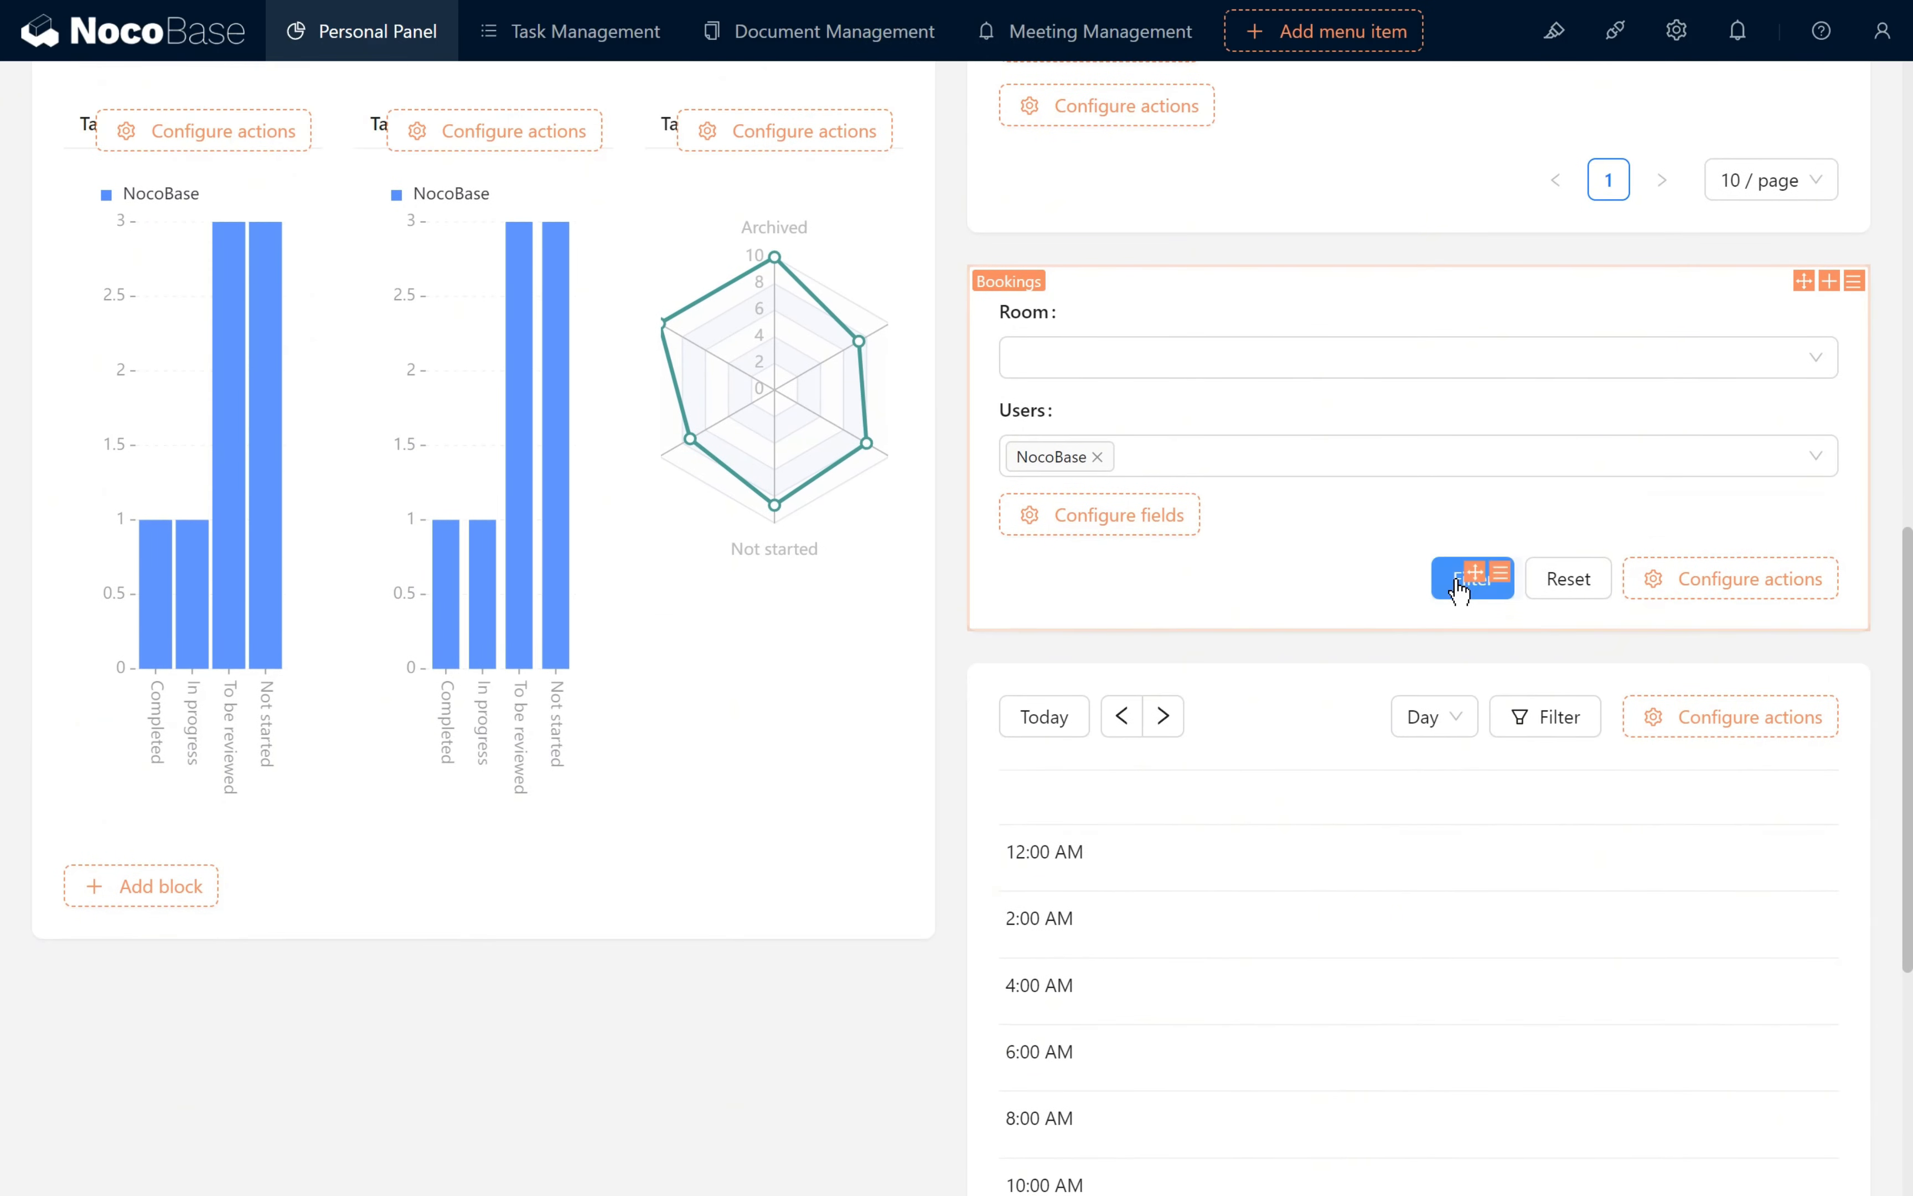
pyautogui.scroll(-3, 1390, 644)
pyautogui.scroll(-3, 1405, 667)
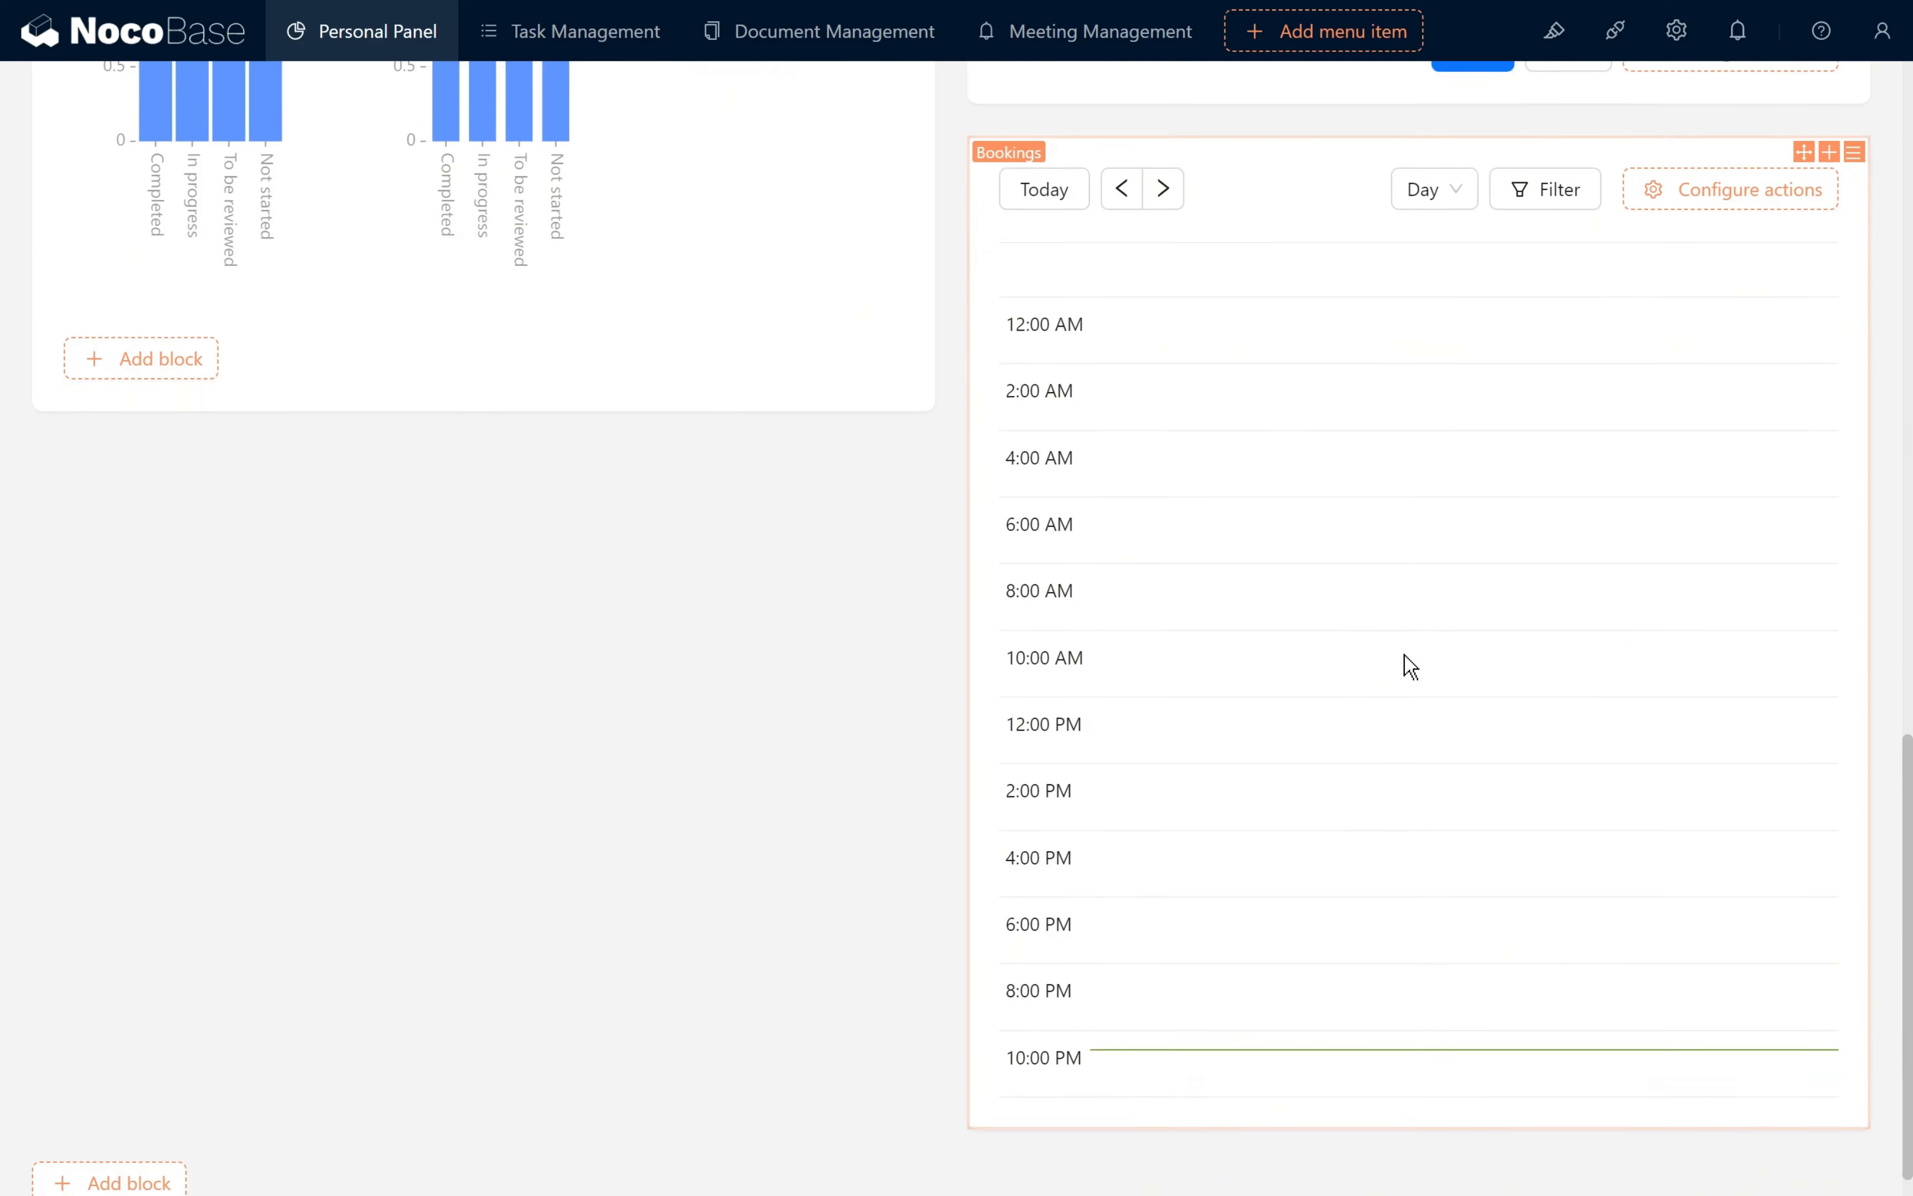
# - Turn off UI editing, clear the Users value in the filter form and filter the Bookings calendar again
pyautogui.scroll(7, 1405, 666)
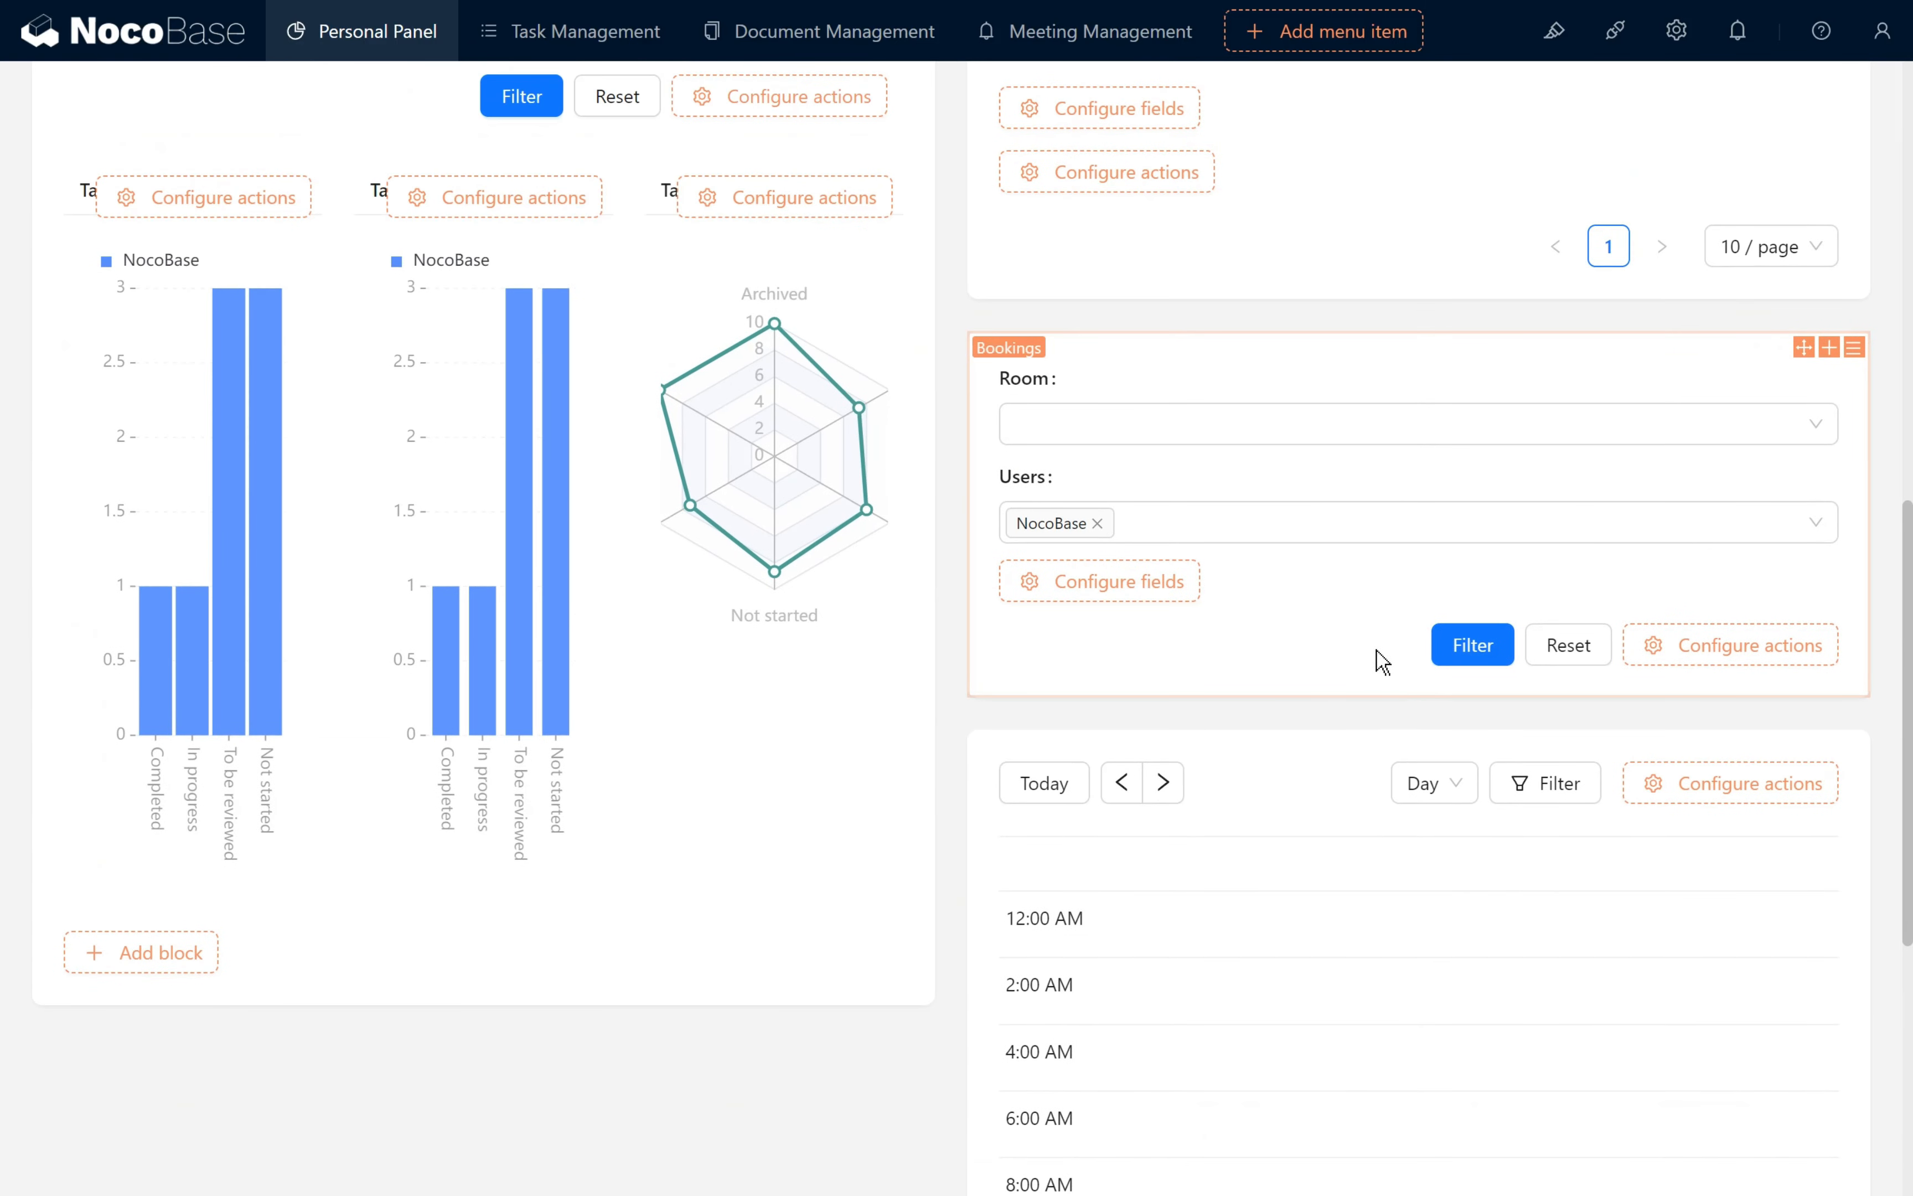
pyautogui.scroll(2, 1376, 657)
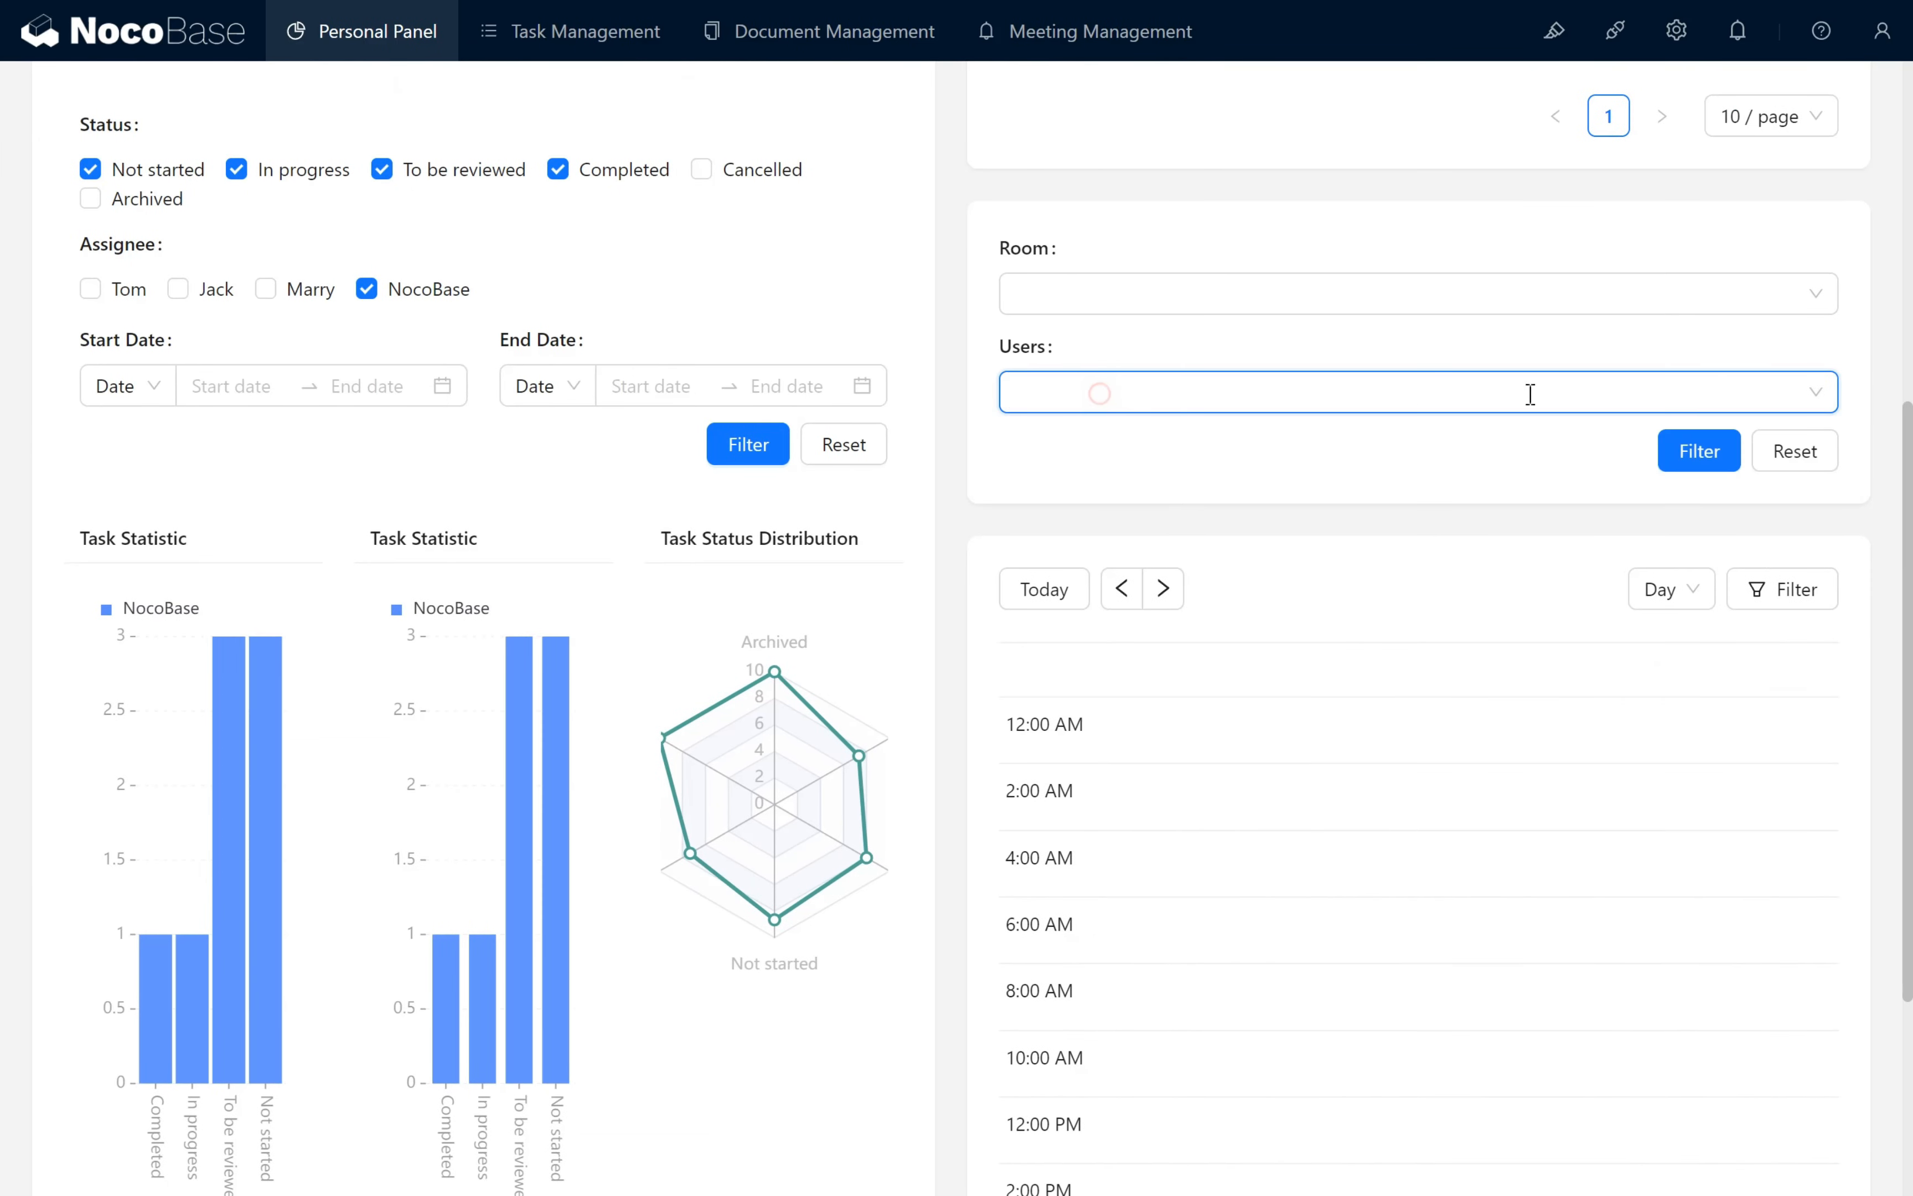
pyautogui.click(1699, 452)
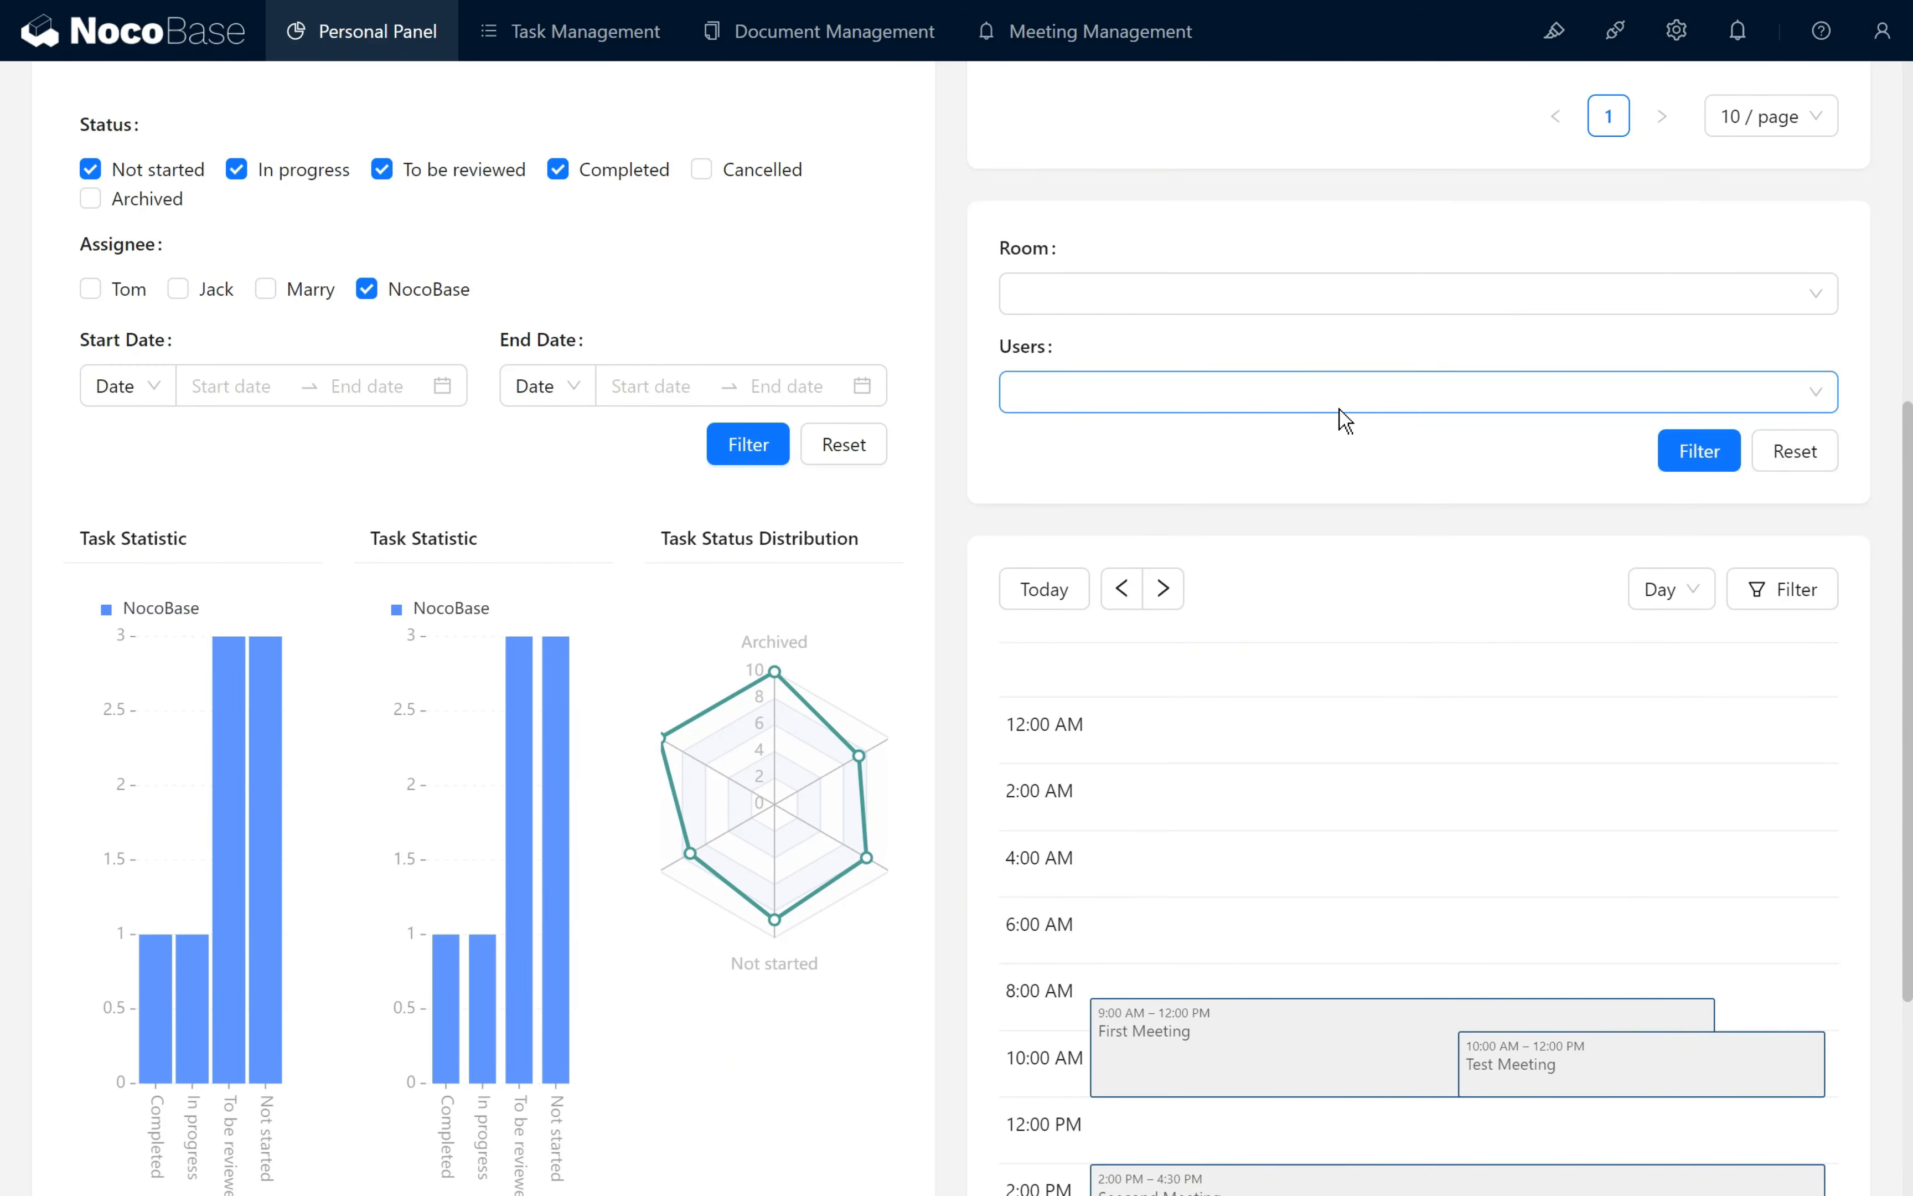
# - Reload the Personal Panel and review the Bookings filter form's default user and the day calendar
pyautogui.press('F5')
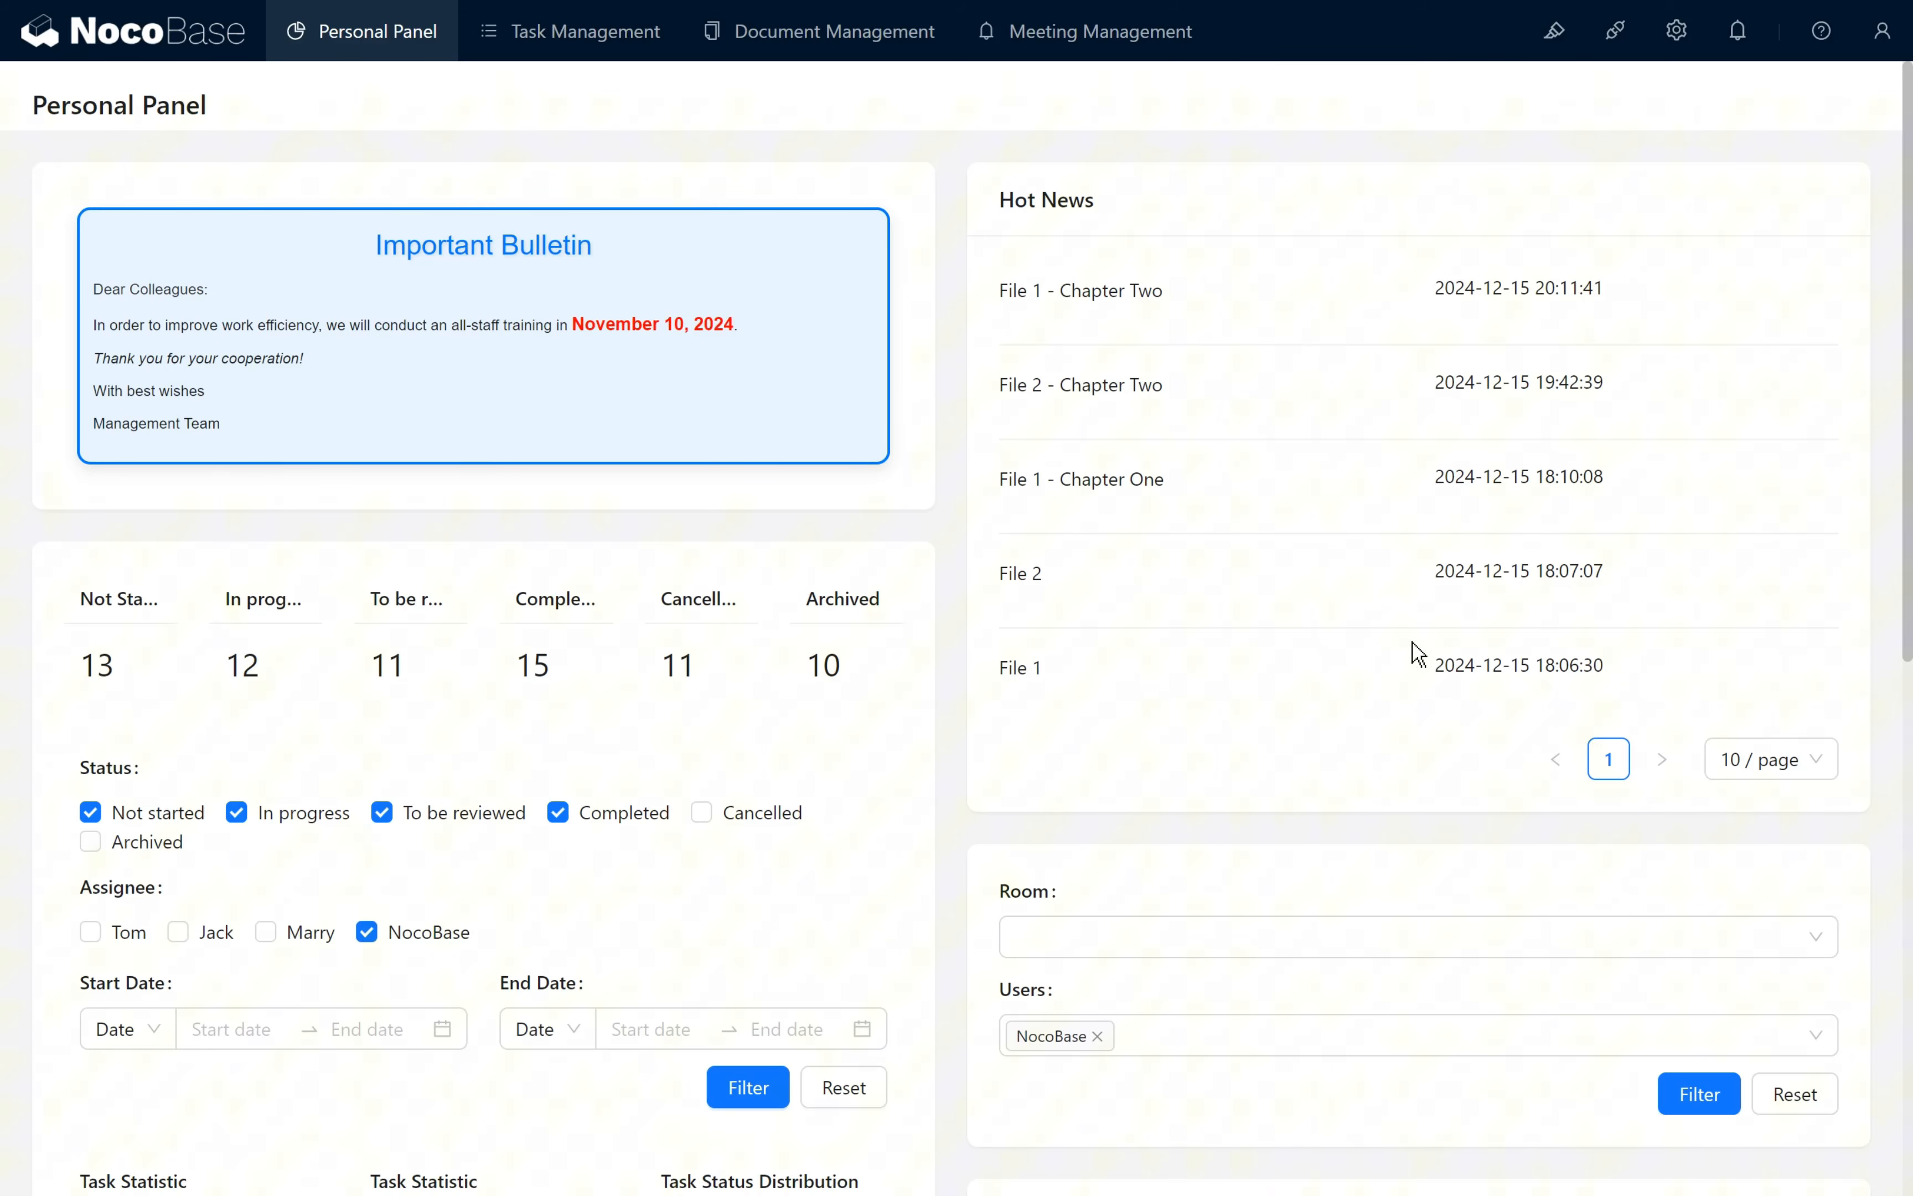
pyautogui.scroll(-10, 1417, 655)
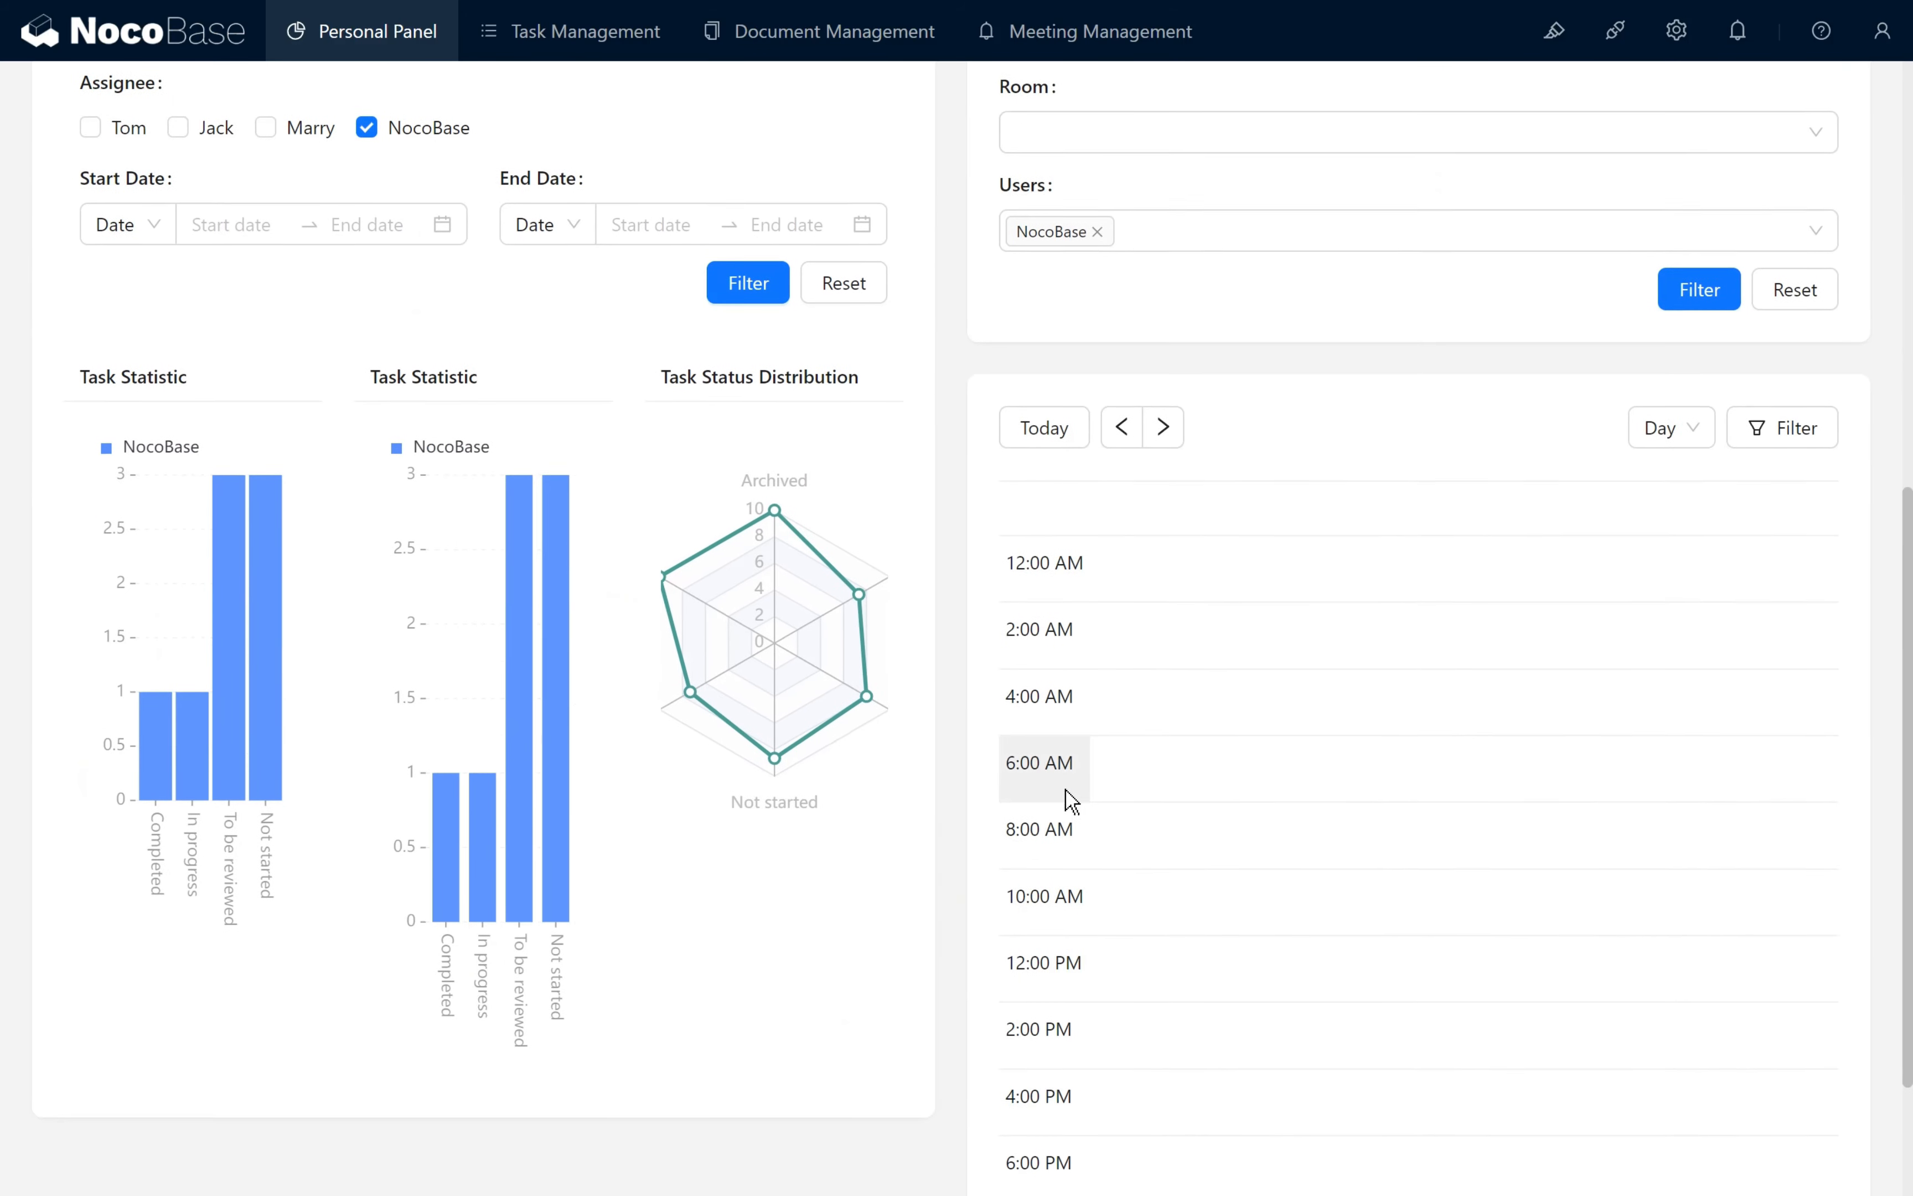
pyautogui.scroll(-3, 1071, 800)
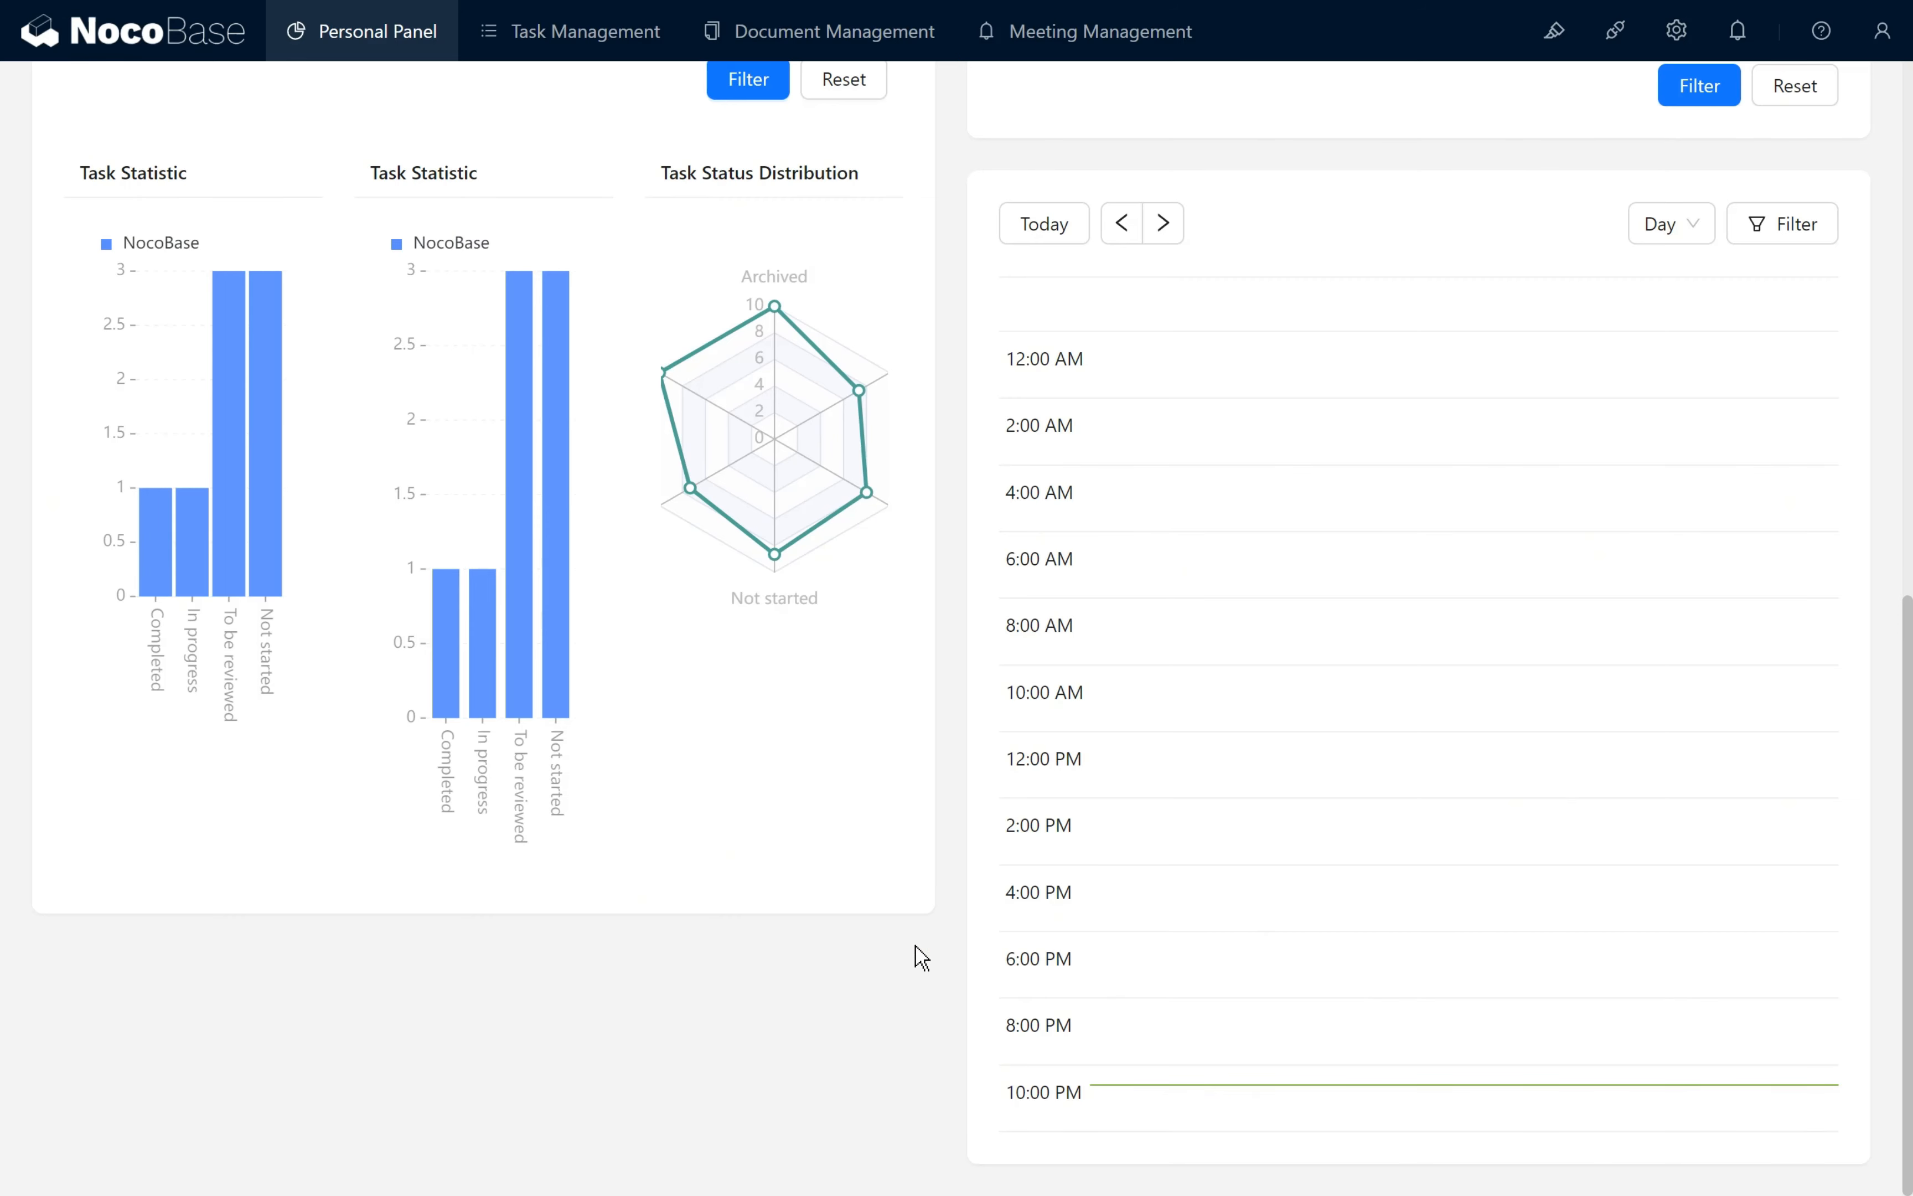
pyautogui.scroll(5, 1101, 734)
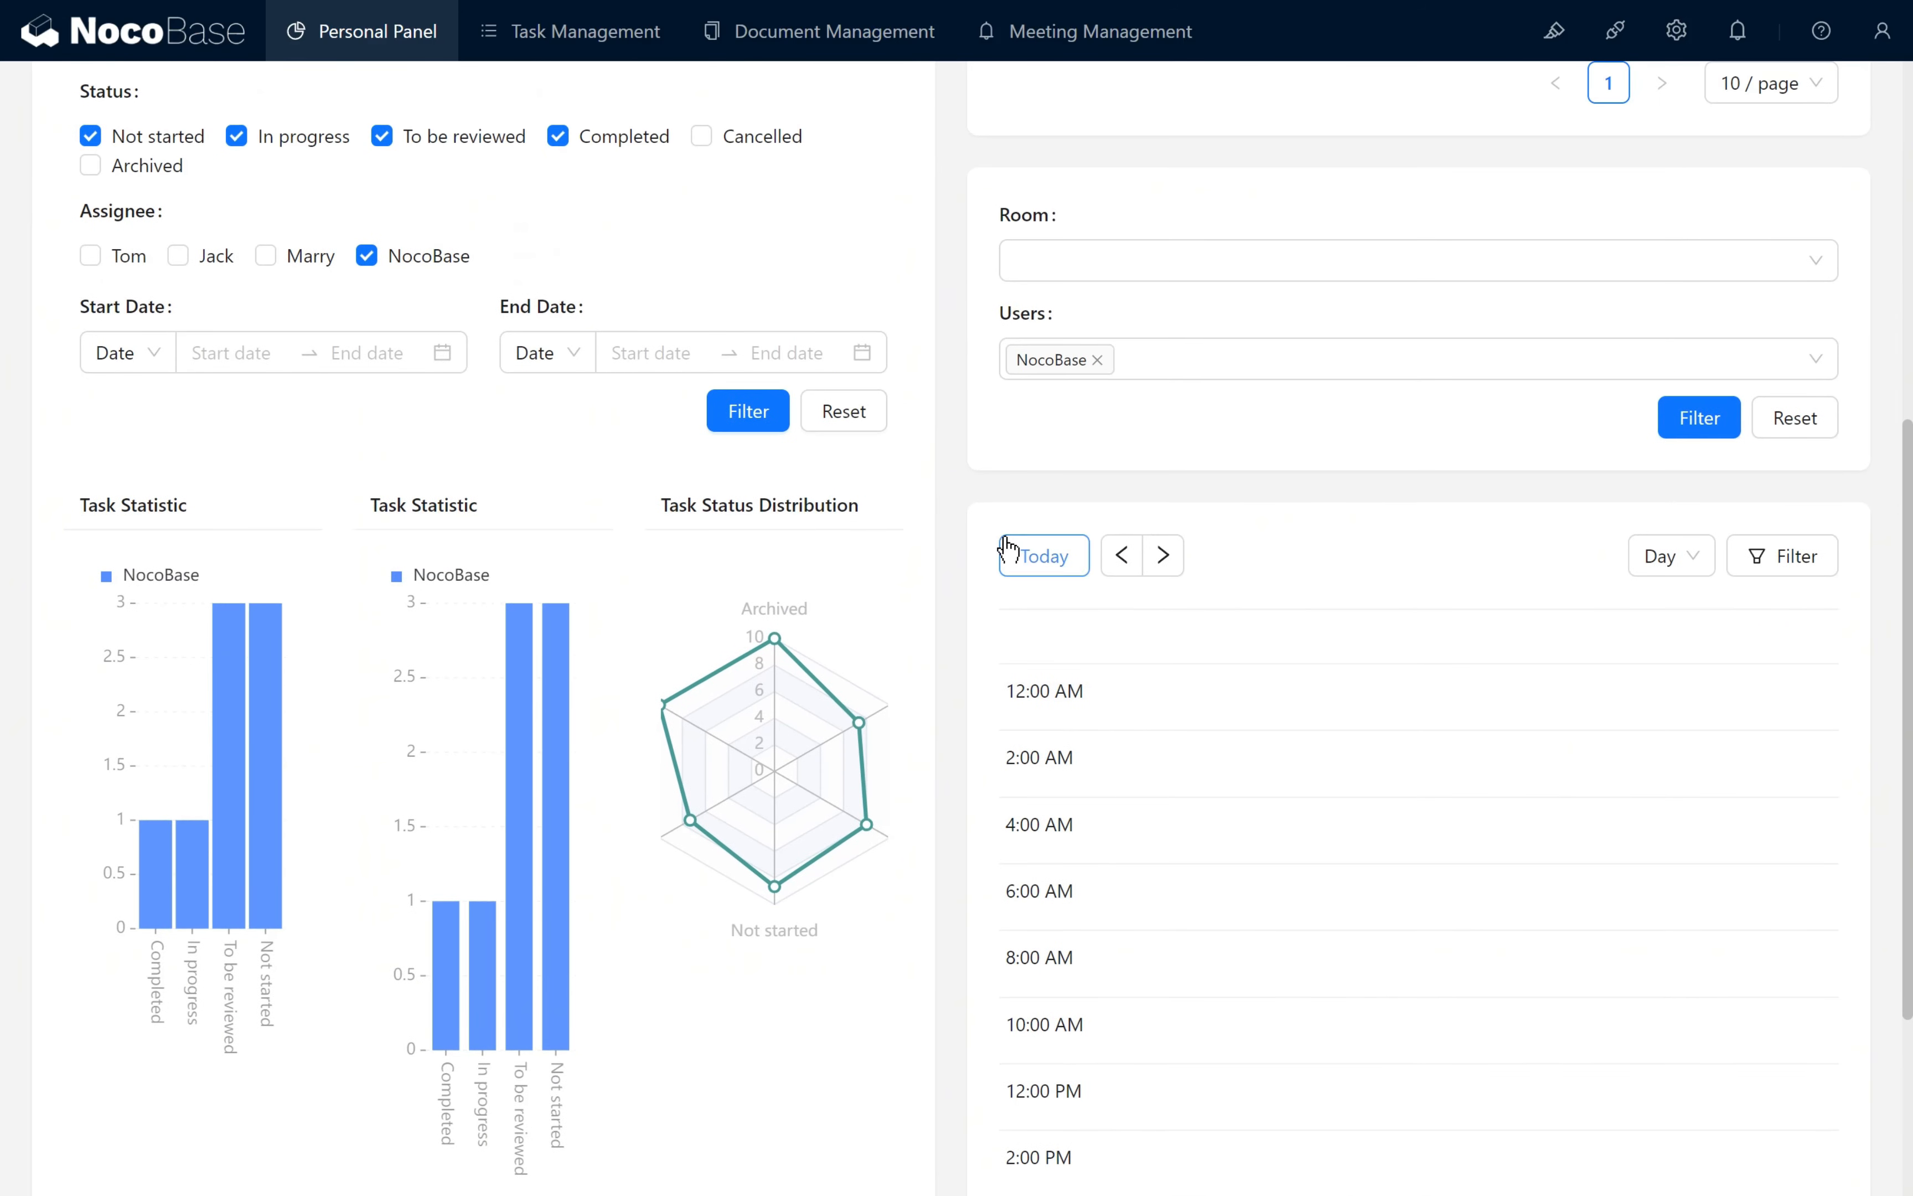
pyautogui.click(998, 494)
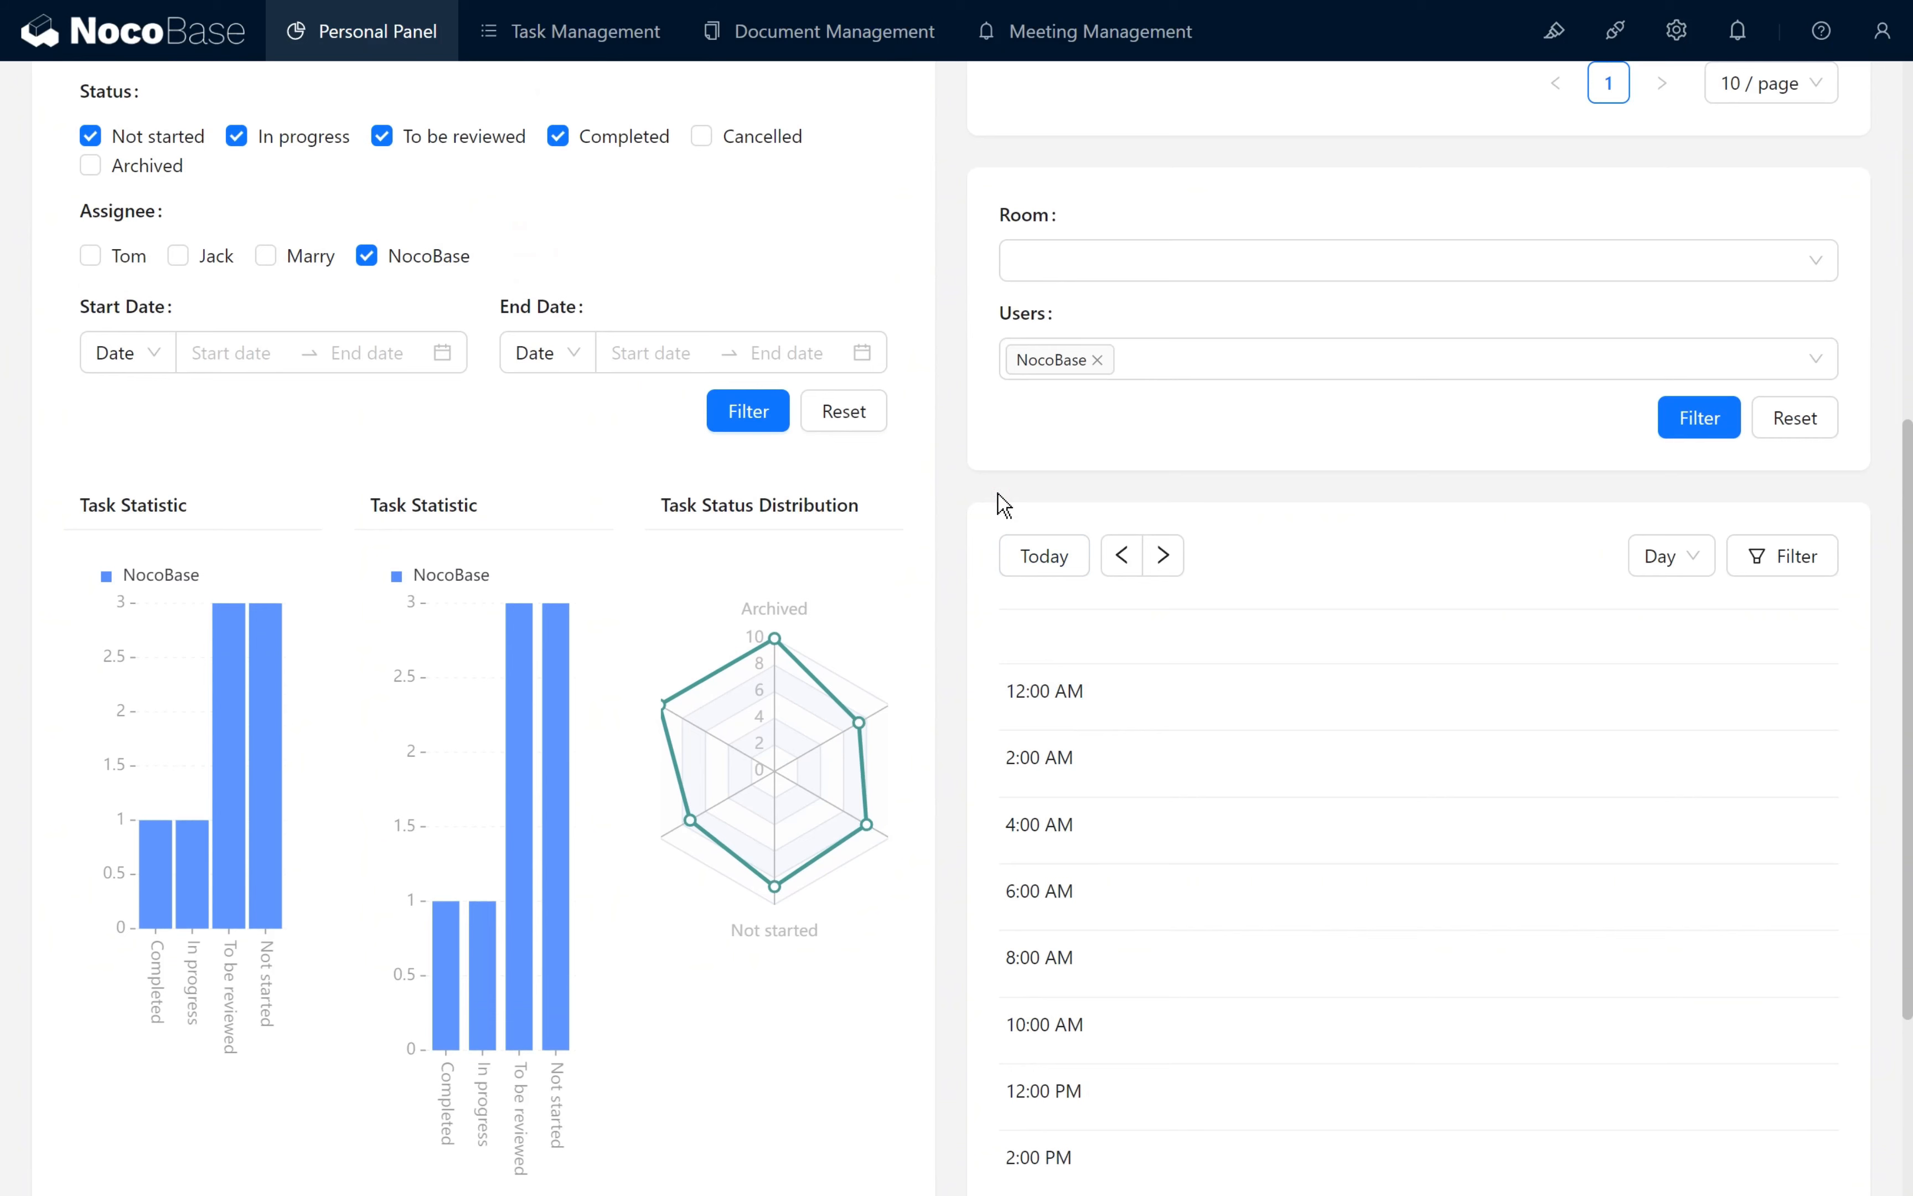